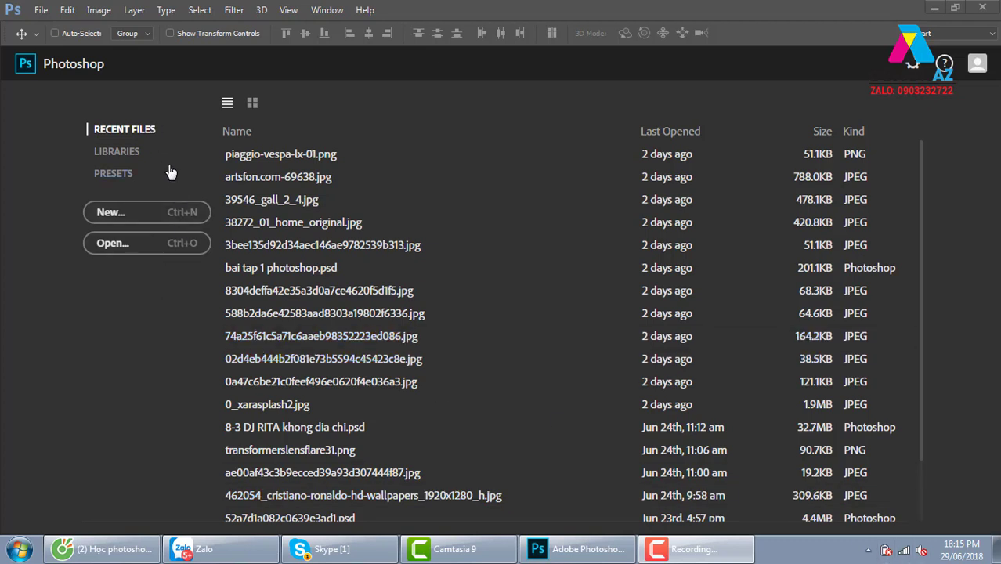
- Start a new 1200 × 1200 px, 150 ppi RGB document and move its settings dialog right
left_click(182, 225)
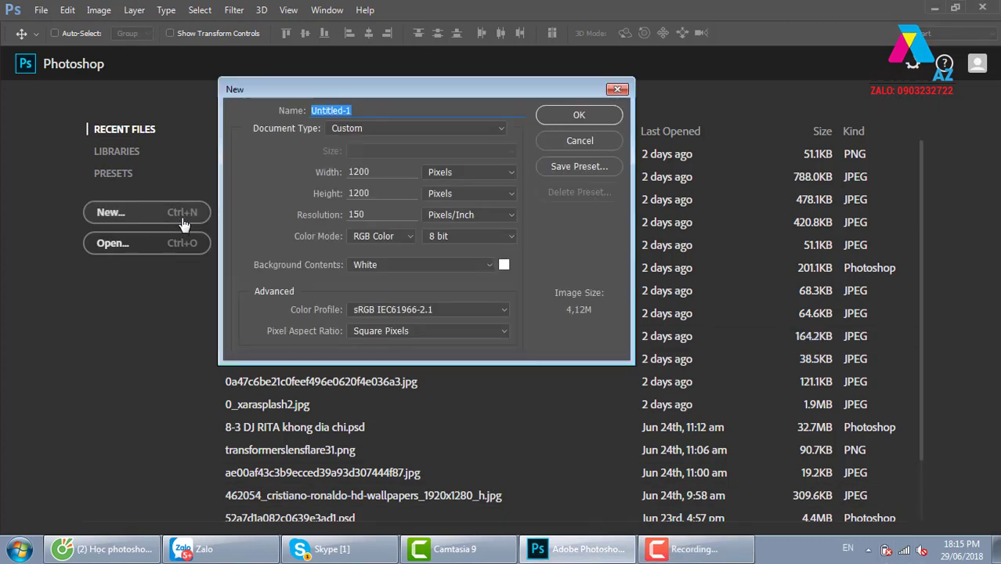
left_click_drag(475, 88, 595, 95)
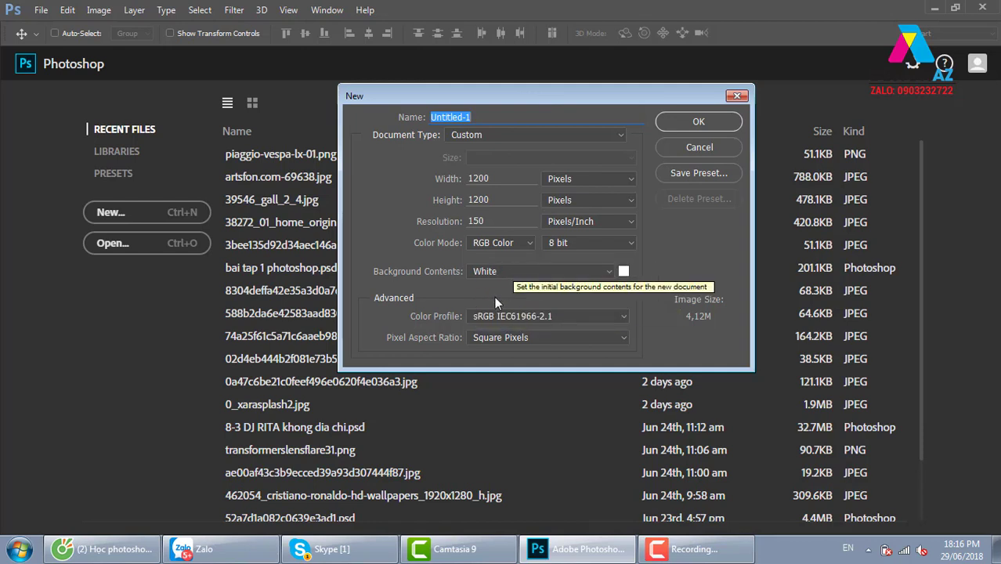
- Create the Untitled-1 document, fill it blue, then refill the whole canvas black
left_click(707, 119)
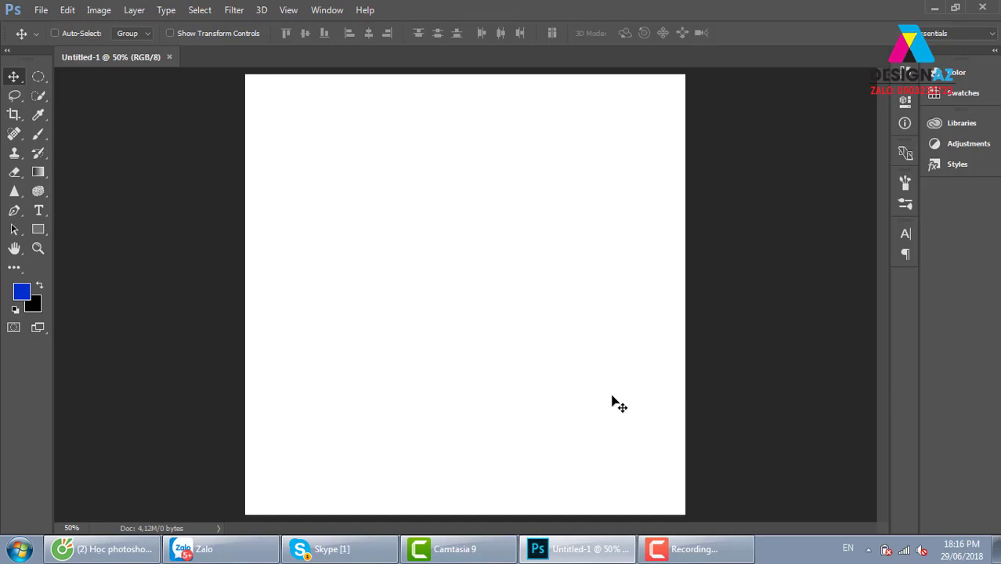
key("alt+BackSpace")
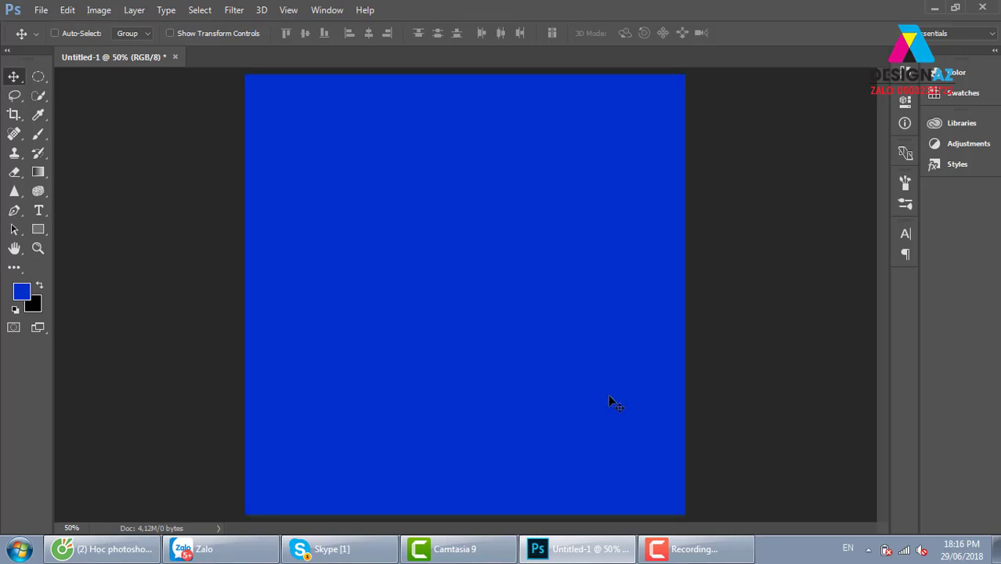
key("ctrl")
key("ctrl+BackSpace")
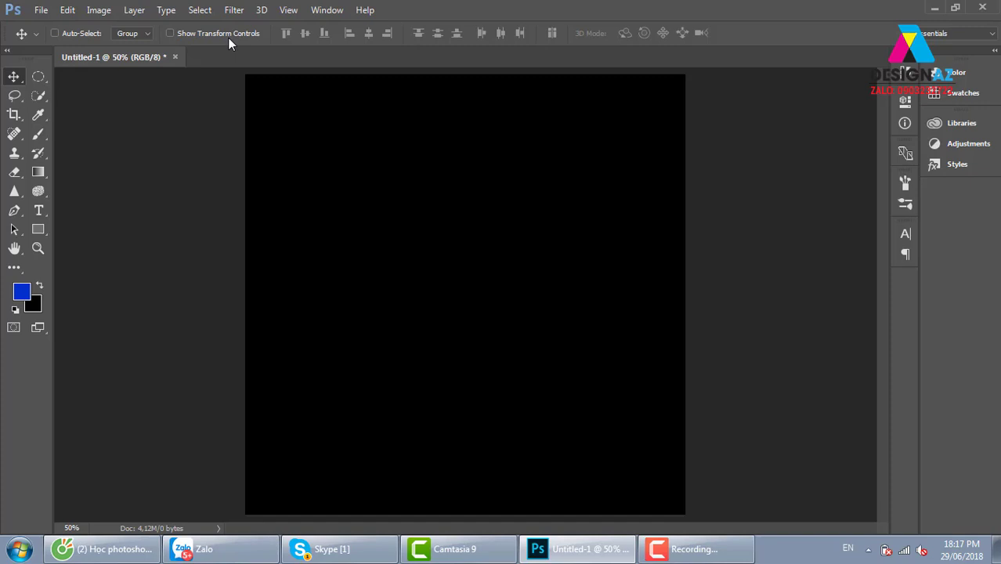
- Refill the canvas with a light grey foreground colour and show the Layers panel
left_click(21, 292)
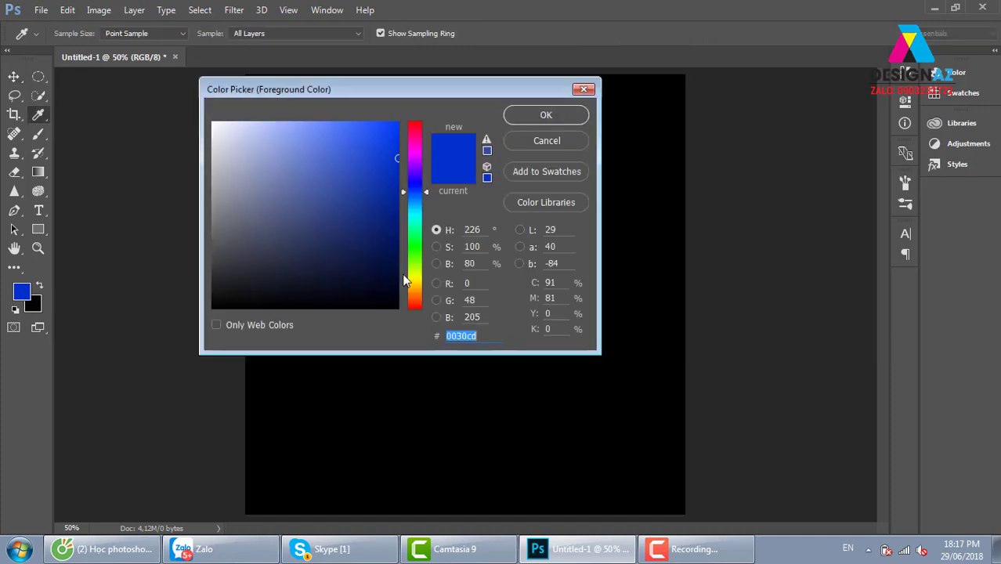
left_click(231, 196)
left_click_drag(231, 195, 208, 147)
left_click(546, 116)
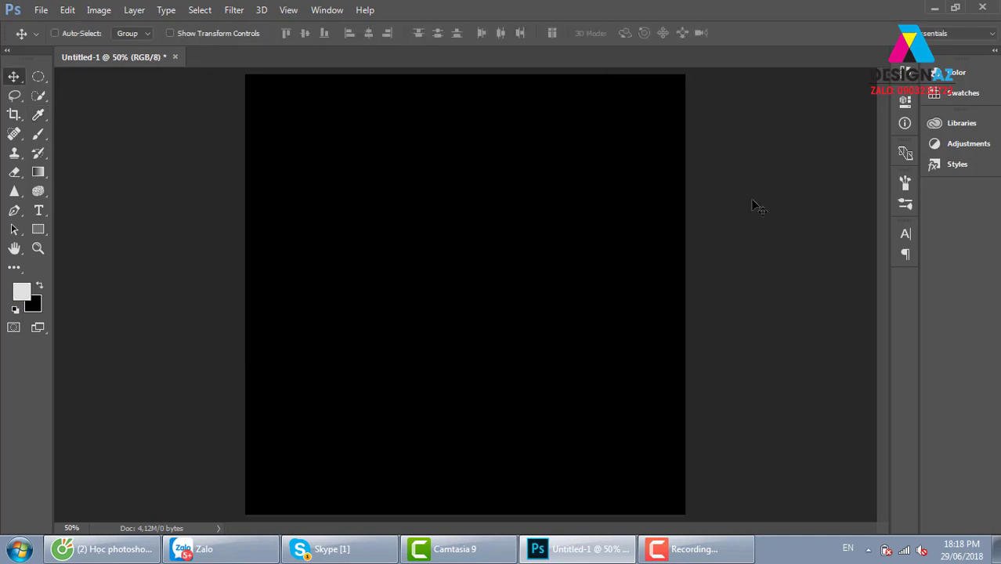
key("alt+Delete")
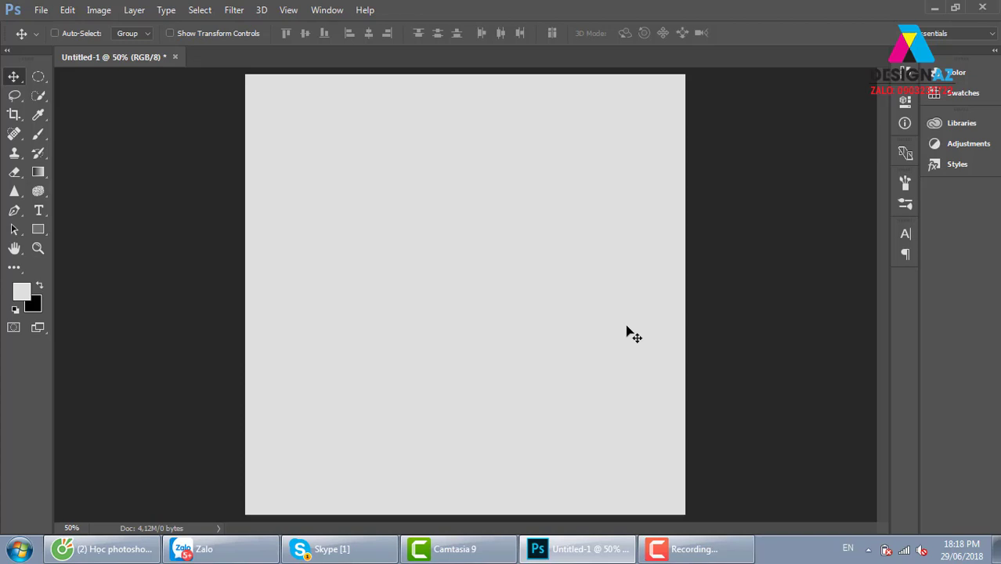
key("F7")
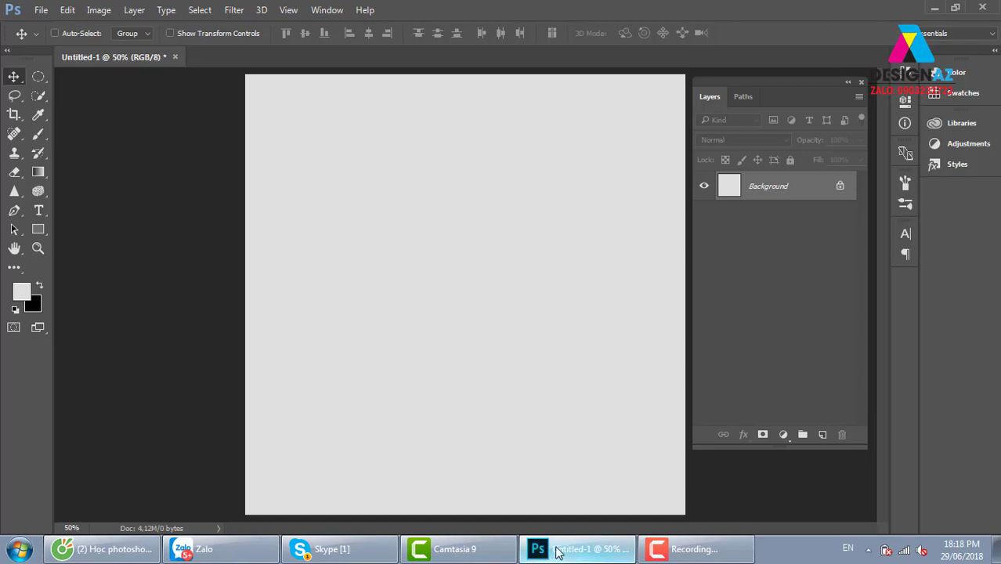
- Choose the Rectangular Marquee Tool from the toolbar's marquee flyout
left_click(689, 554)
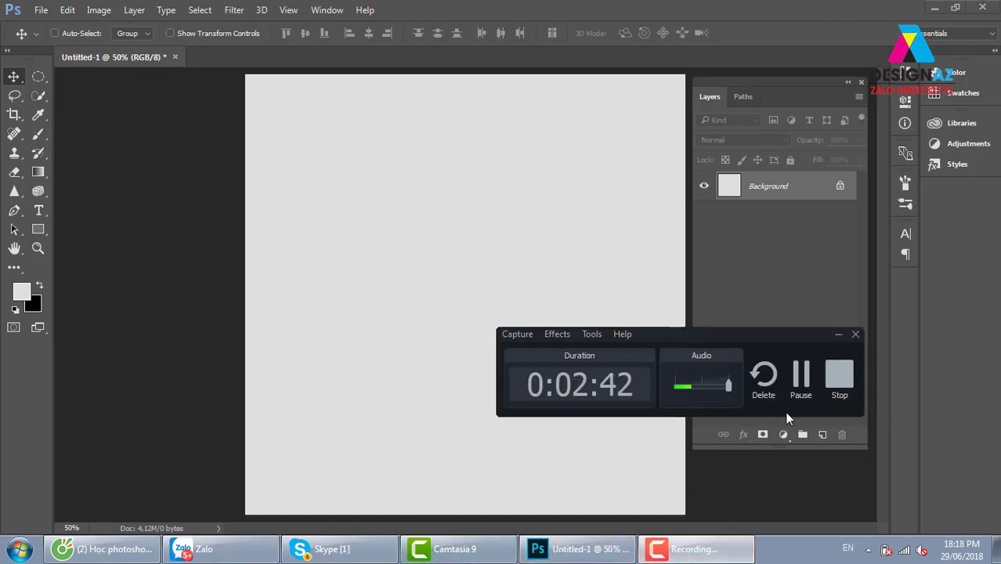
left_click(804, 381)
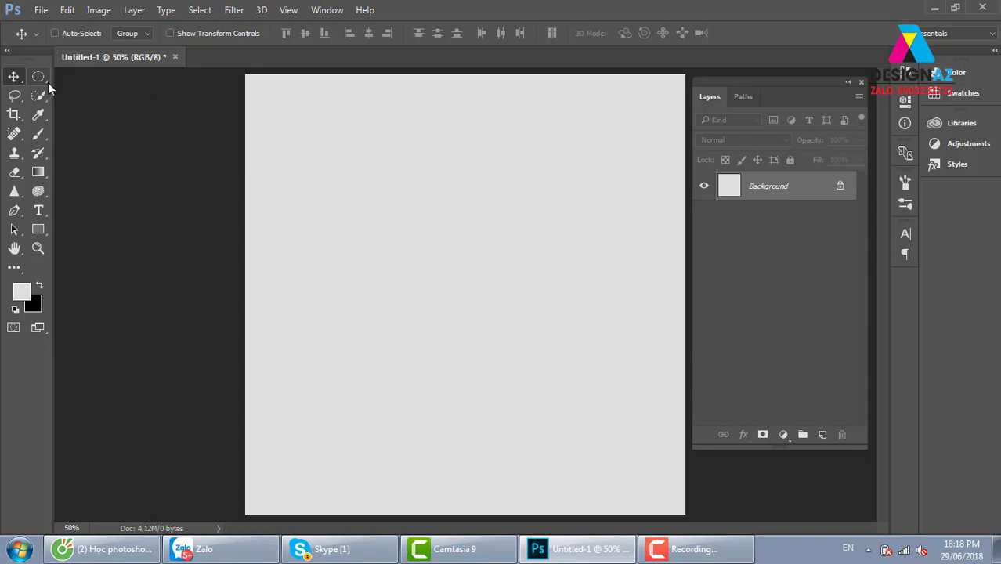
left_click(47, 83)
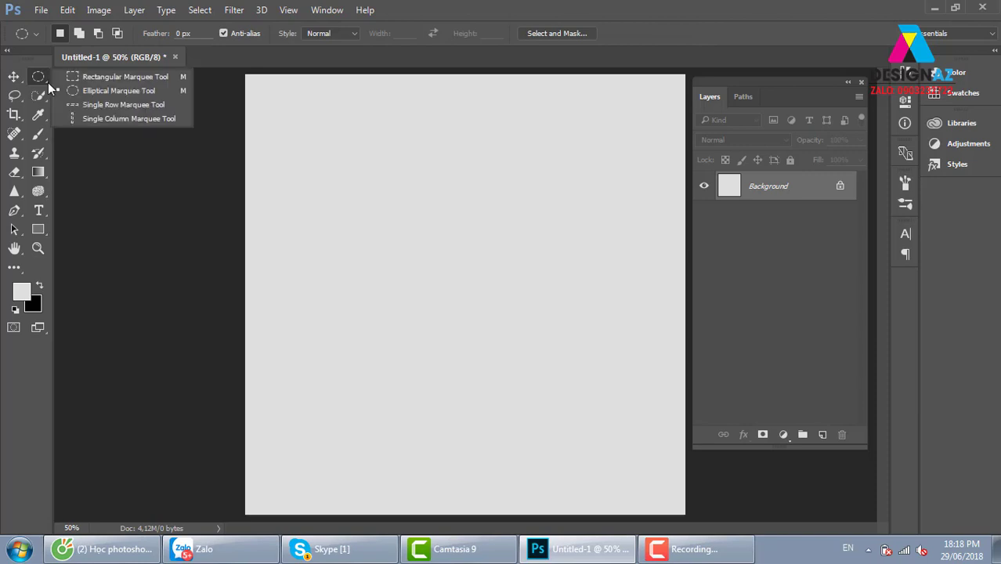
left_click(48, 83)
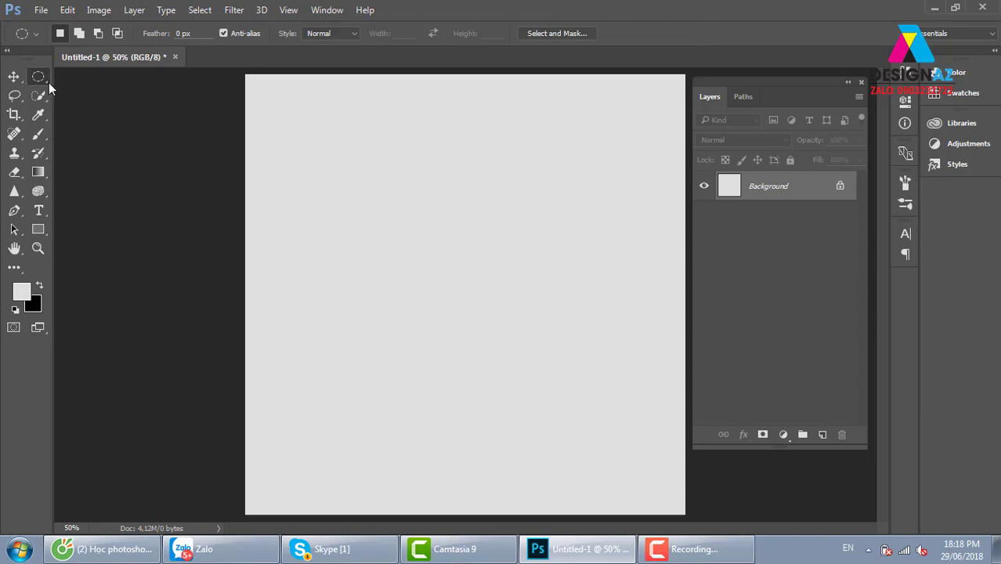
left_click(49, 78)
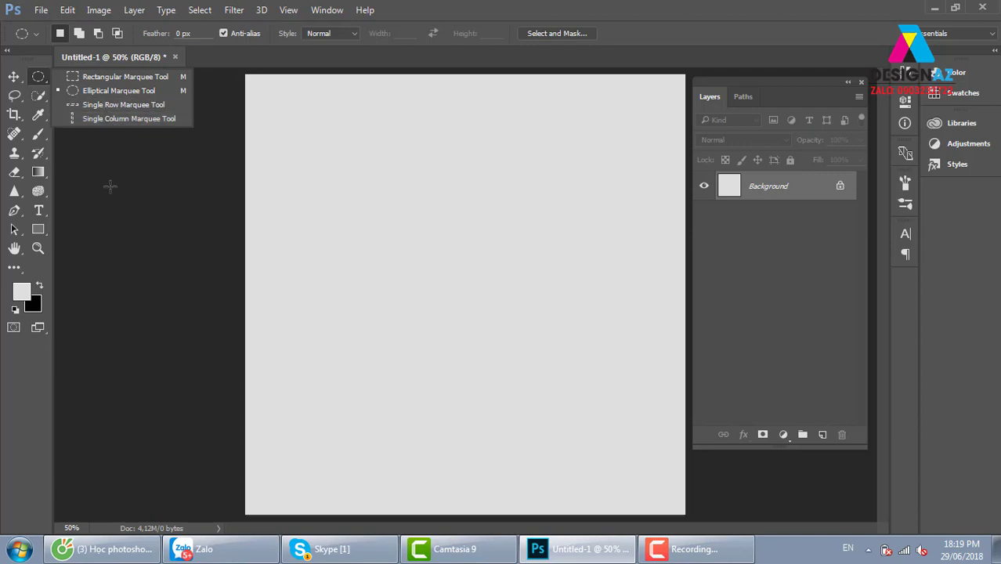
left_click(136, 80)
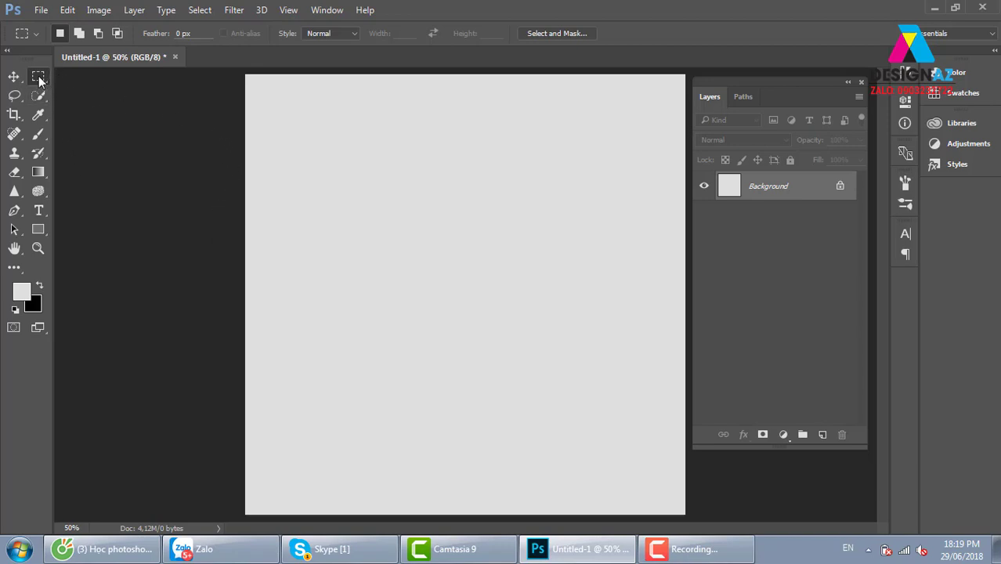
- Drag a square marquee selection across the upper half of the grey canvas
mouse_move(338, 177)
left_mouse_down()
mouse_move(554, 354)
mouse_move(570, 392)
left_mouse_up()
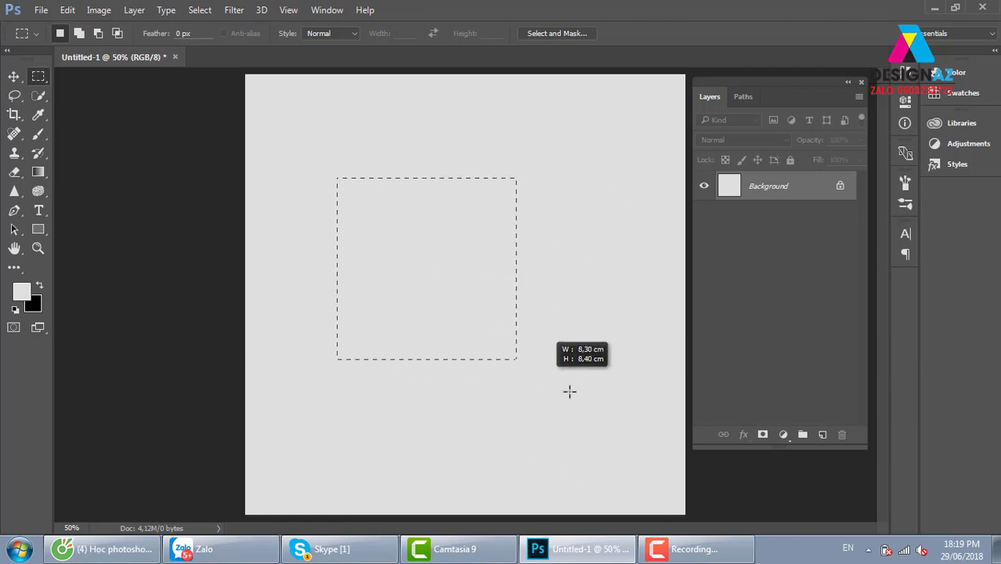
left_click_drag(569, 391, 590, 389)
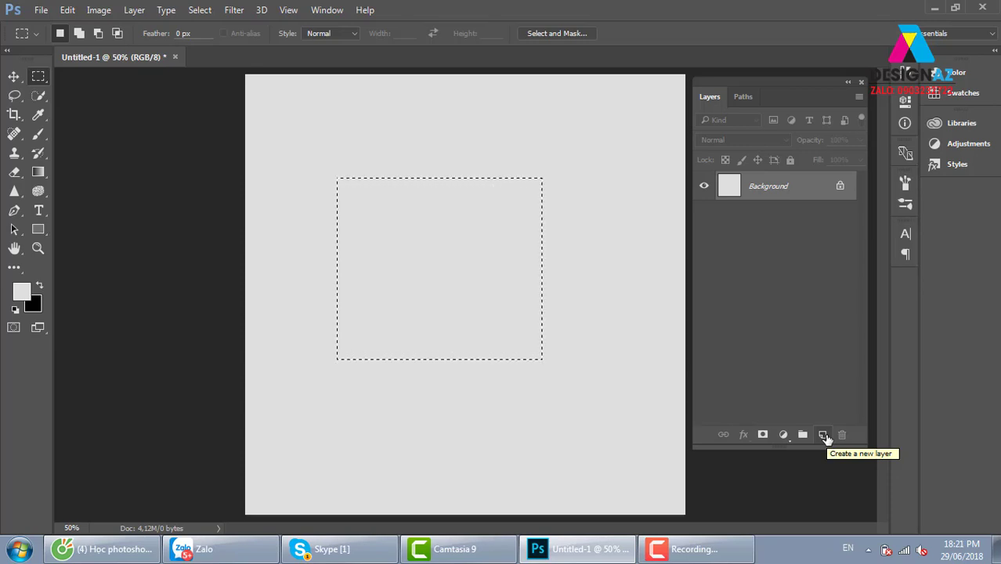
- On a new Layer 1, fill the square selection with saturated red and deselect
left_click(824, 434)
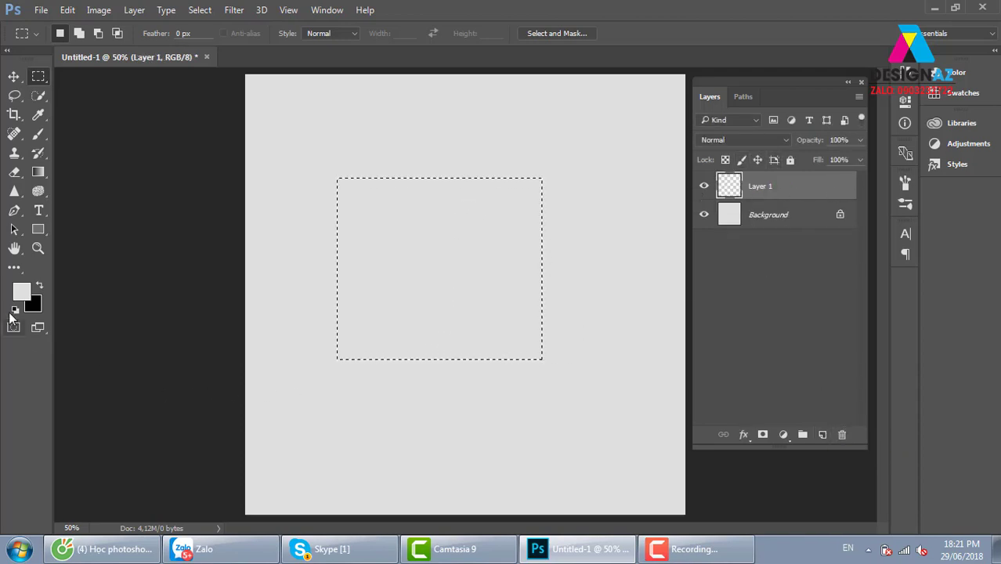
left_click(21, 291)
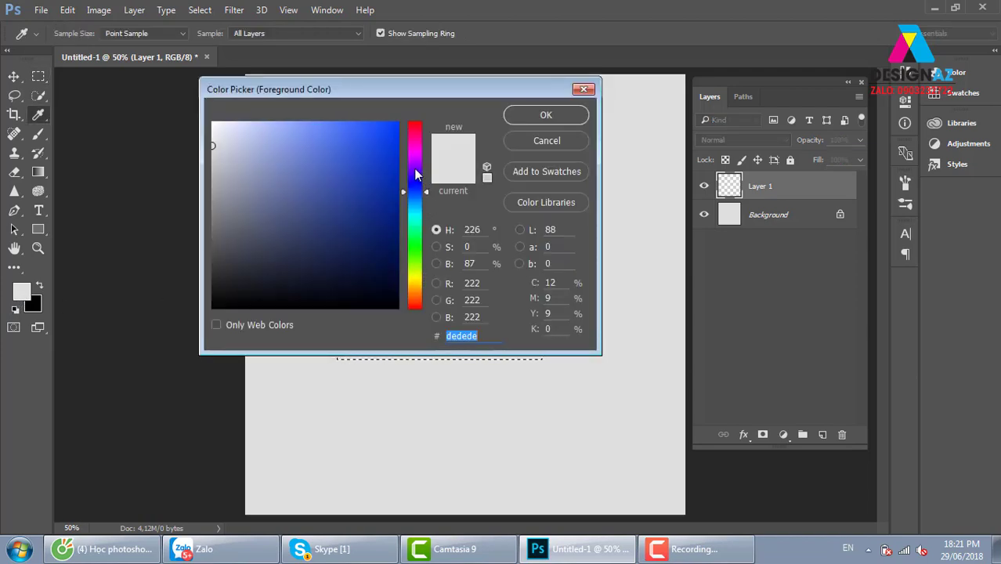
left_click_drag(415, 174, 415, 127)
left_click(397, 123)
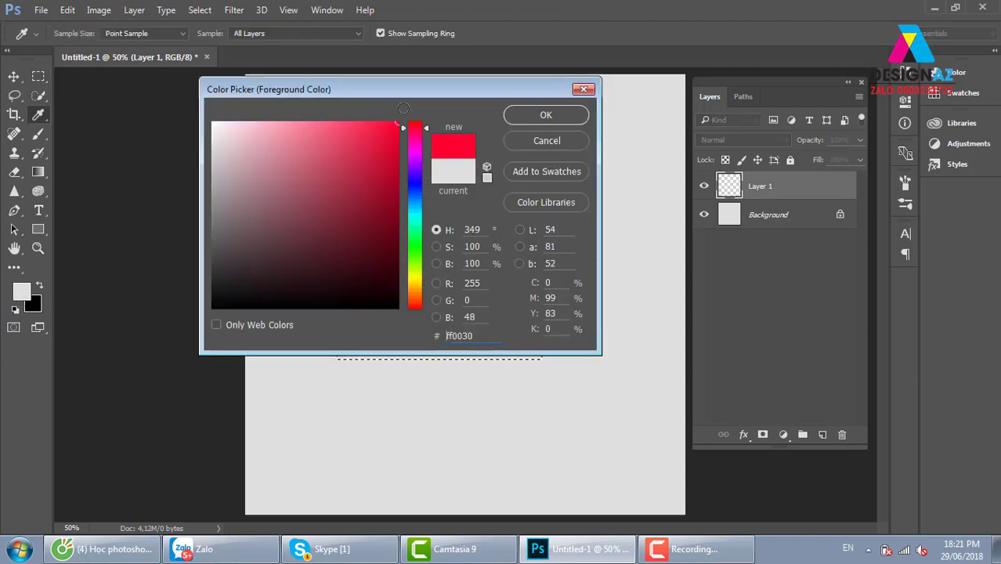
left_click(571, 116)
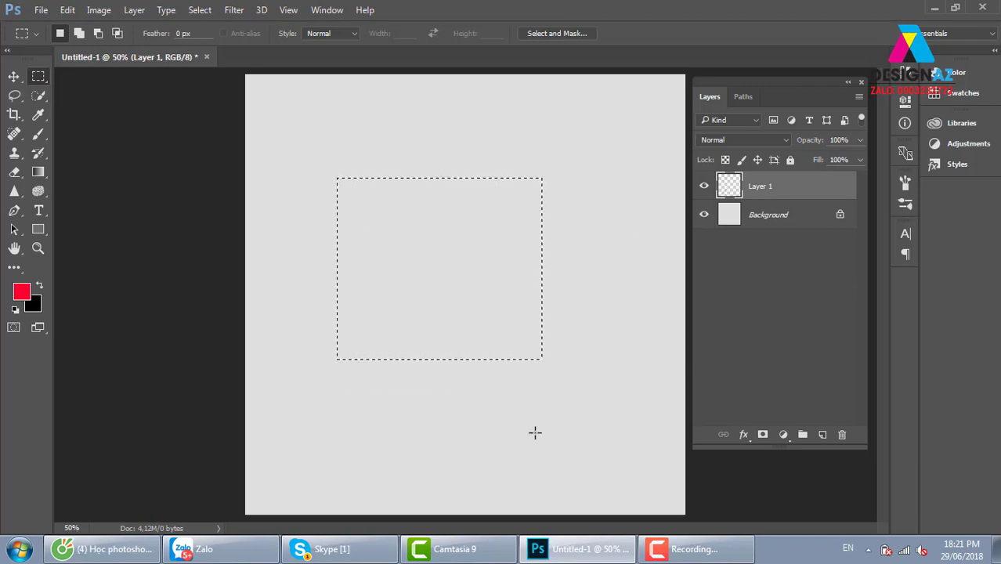
key("alt+BackSpace")
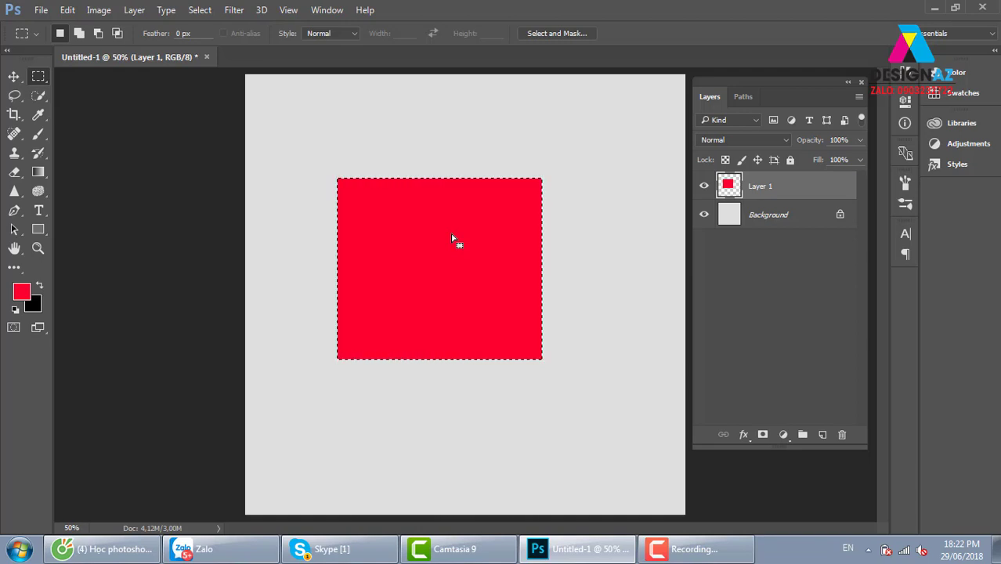
key("ctrl+d")
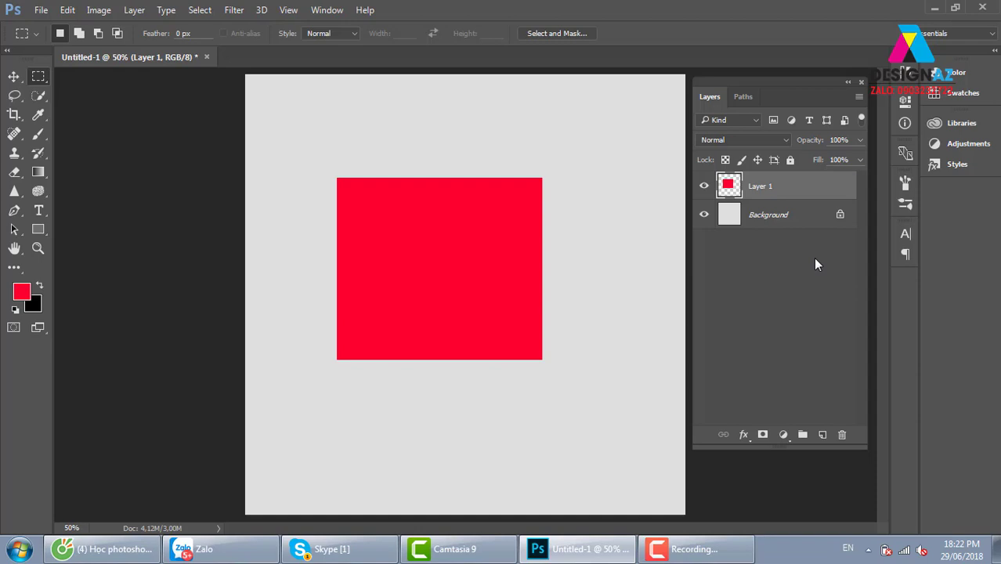
- With the Move tool, reposition the red square slightly left of its original spot
left_click(14, 76)
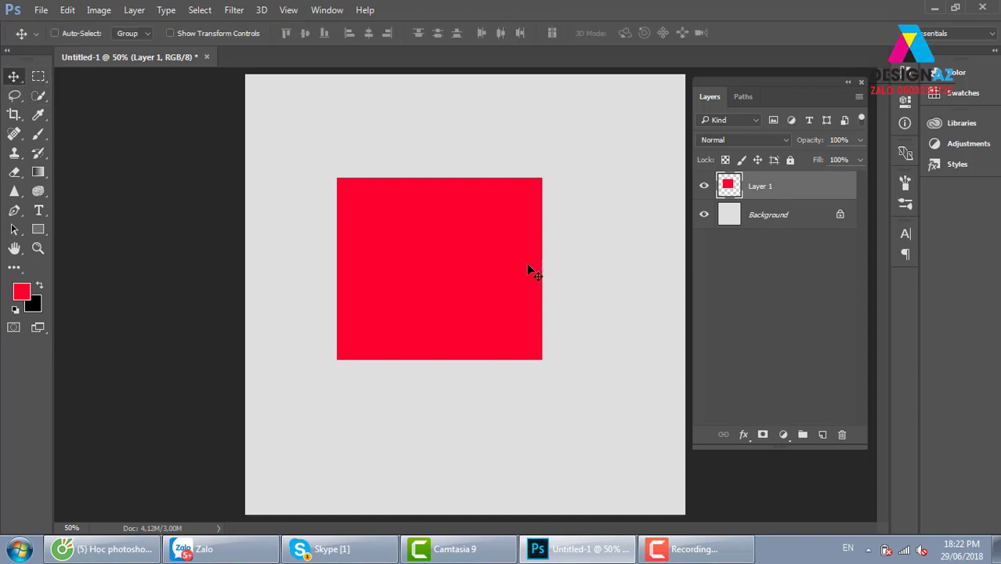
left_click_drag(491, 250, 456, 225)
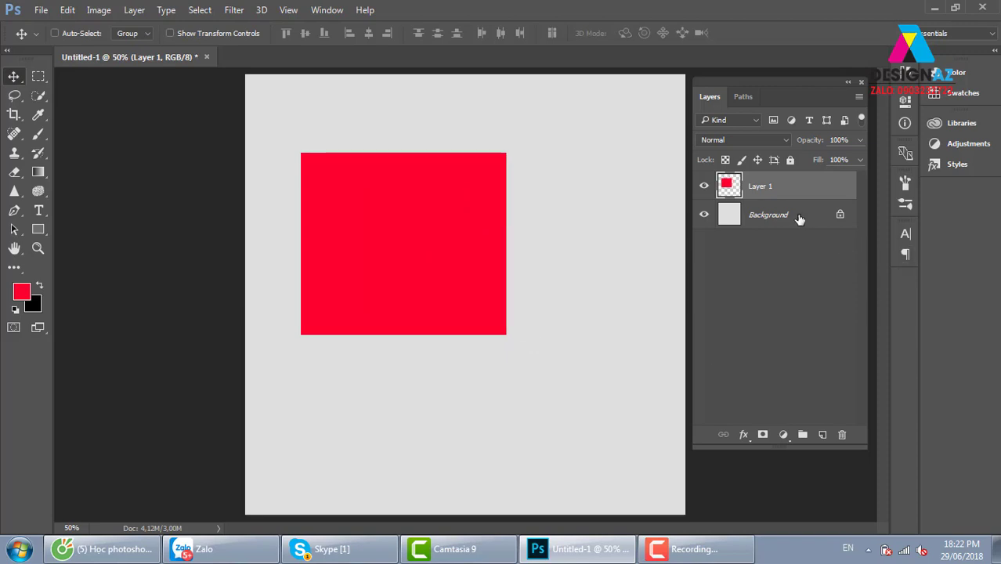
left_click_drag(422, 261, 430, 286)
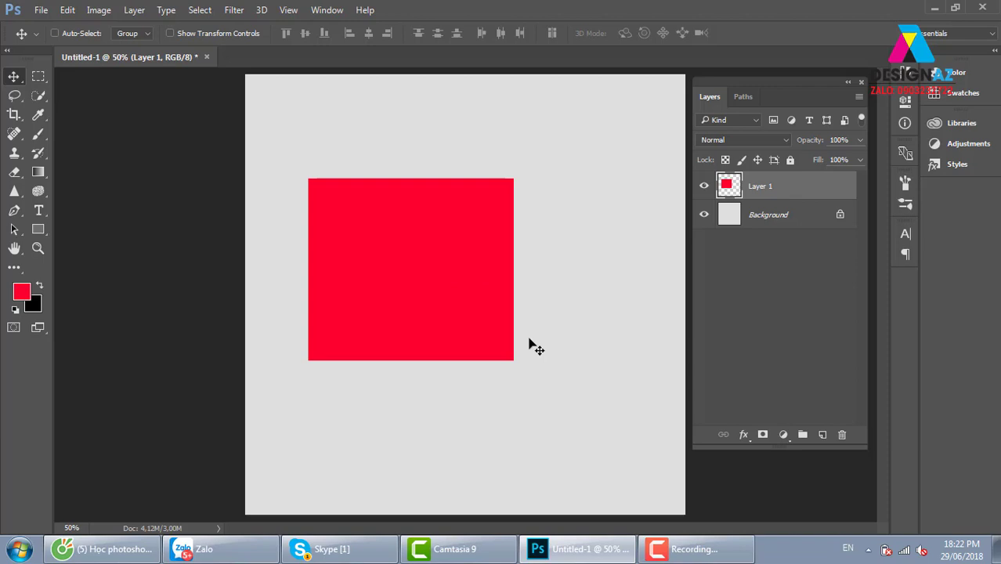
- Select a square overlapping the red square's upper-right corner and add Layer 2
left_click(38, 76)
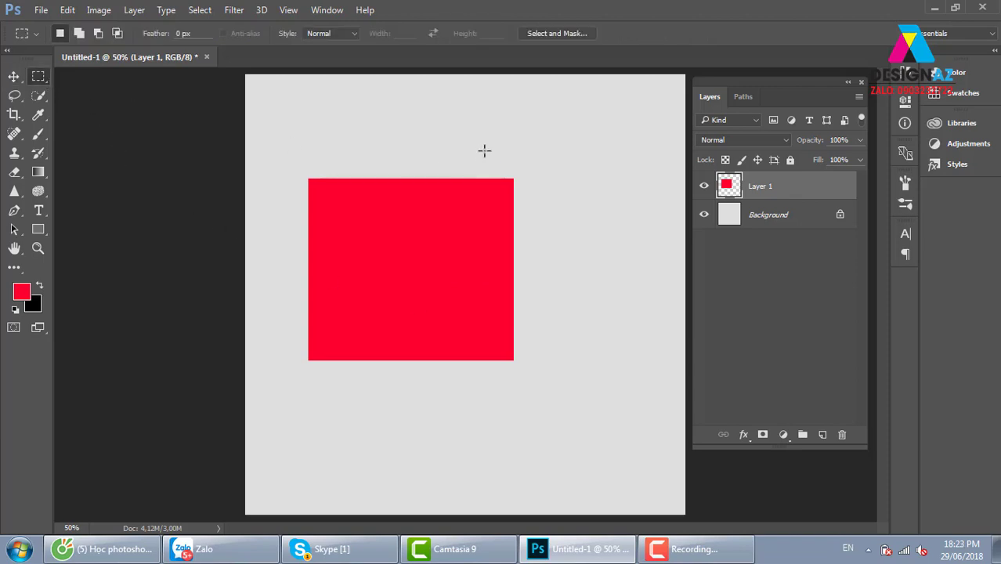
left_click_drag(446, 129, 563, 229)
left_click(822, 435)
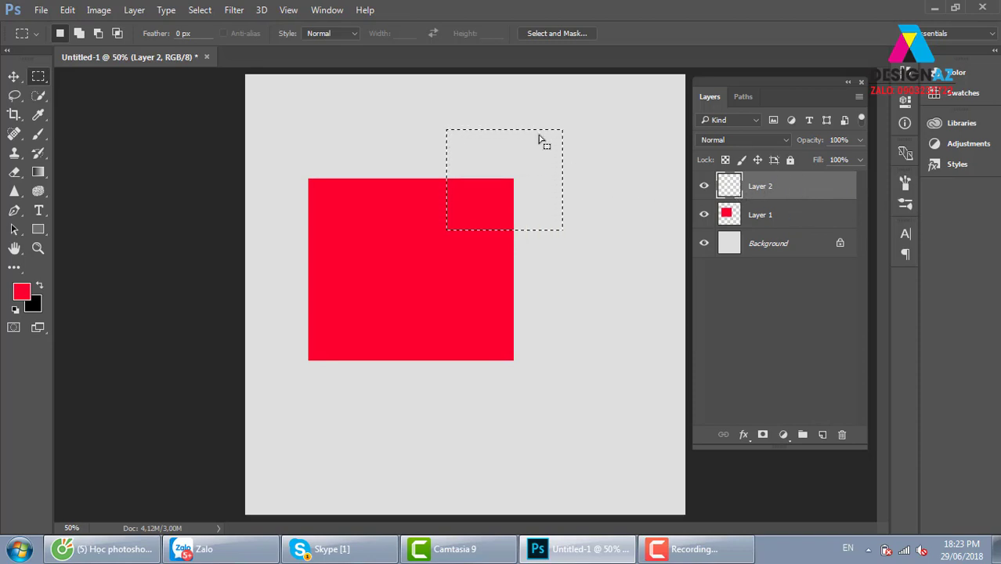
- Fill the selection with dark magenta #89006a and clear the selection
left_click(26, 292)
left_click(416, 151)
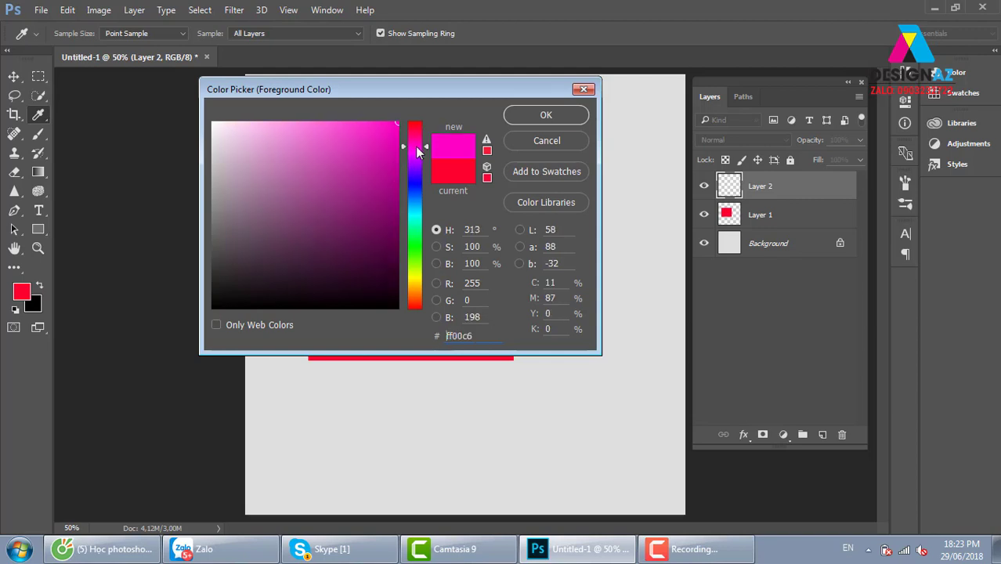
left_click(397, 208)
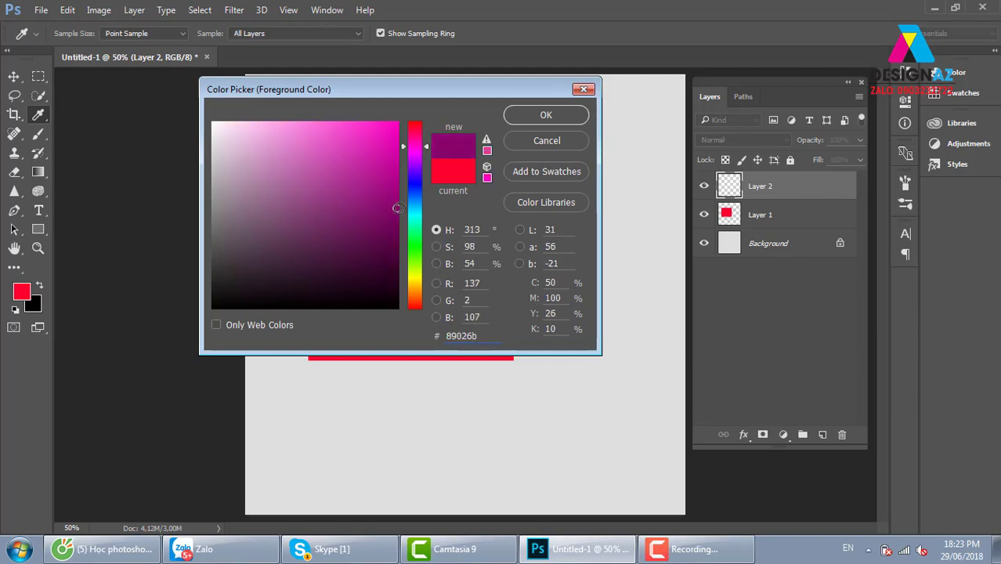
left_click(547, 115)
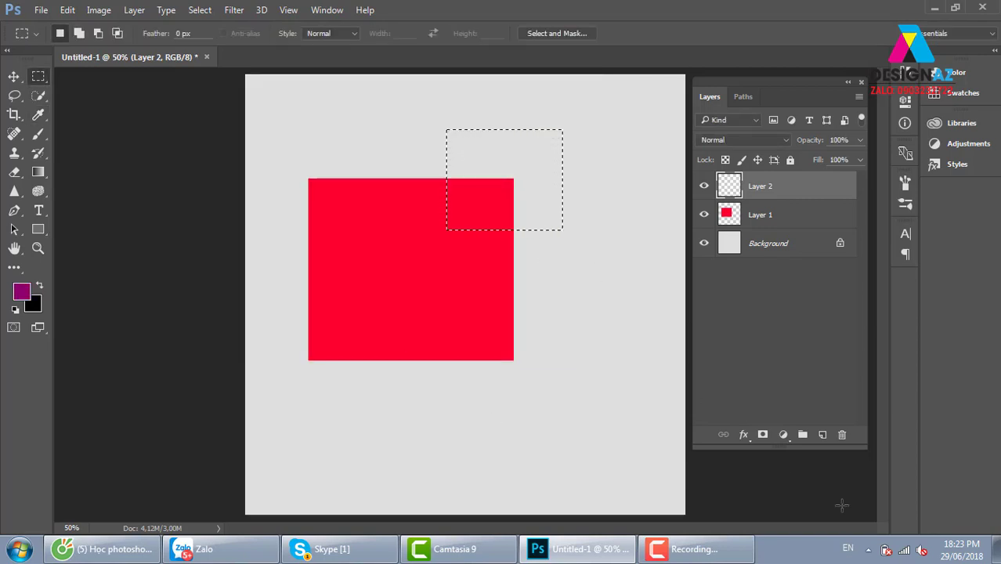
key("alt+BackSpace")
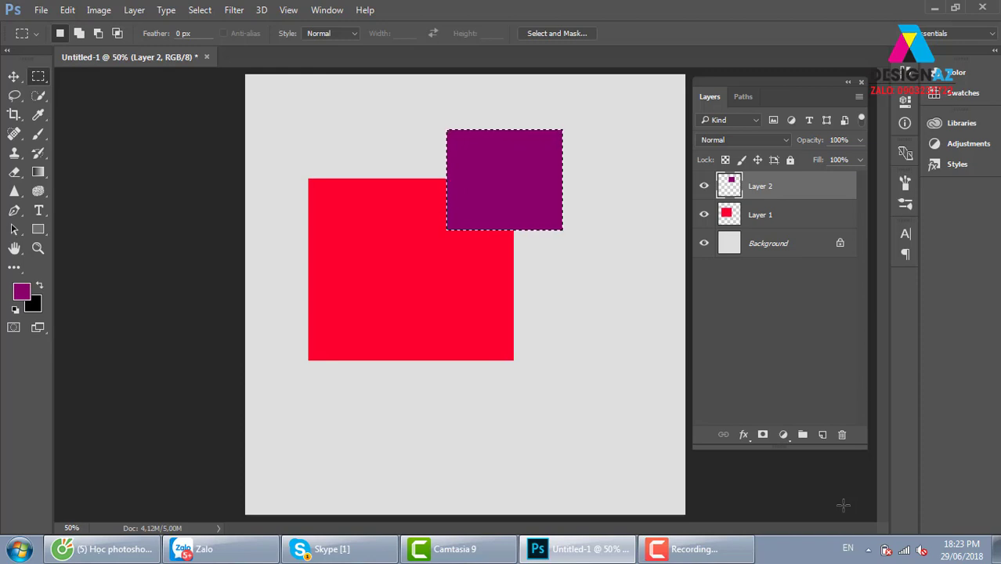
key("ctrl+d")
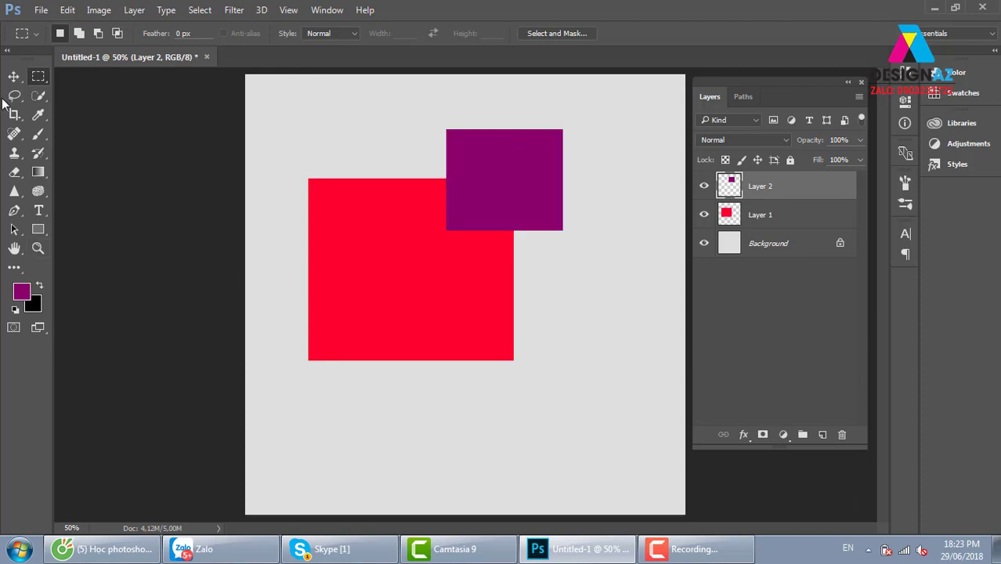
left_click(13, 76)
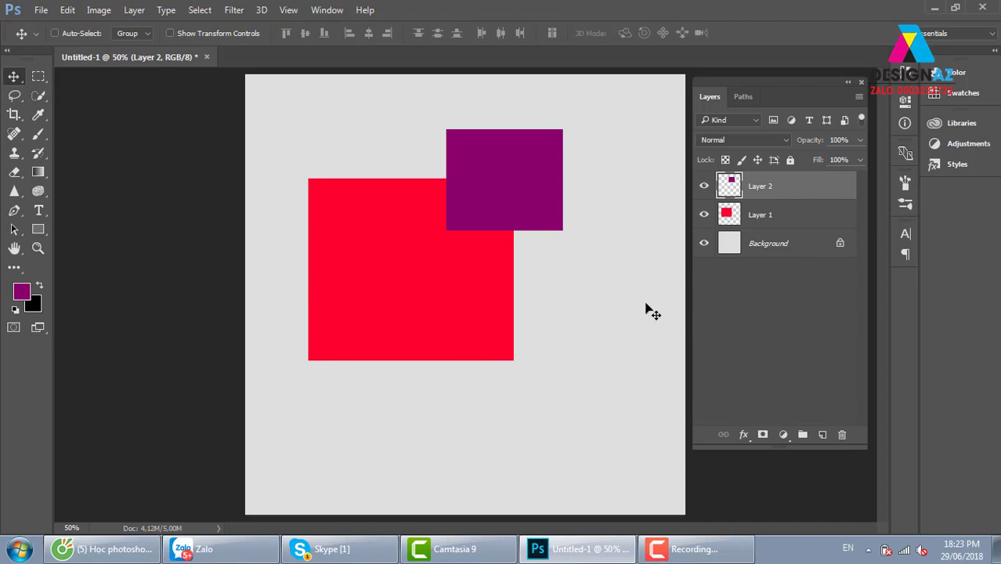
- On new Layer 3, fill a small lower-right square selection with orange and deselect
left_click(39, 76)
left_click_drag(546, 407, 603, 464)
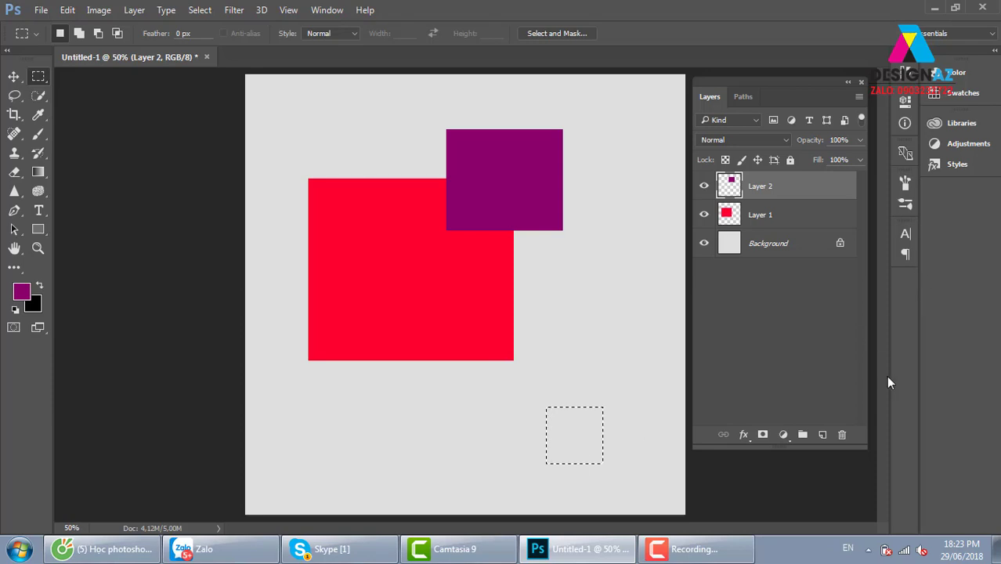
left_click(823, 434)
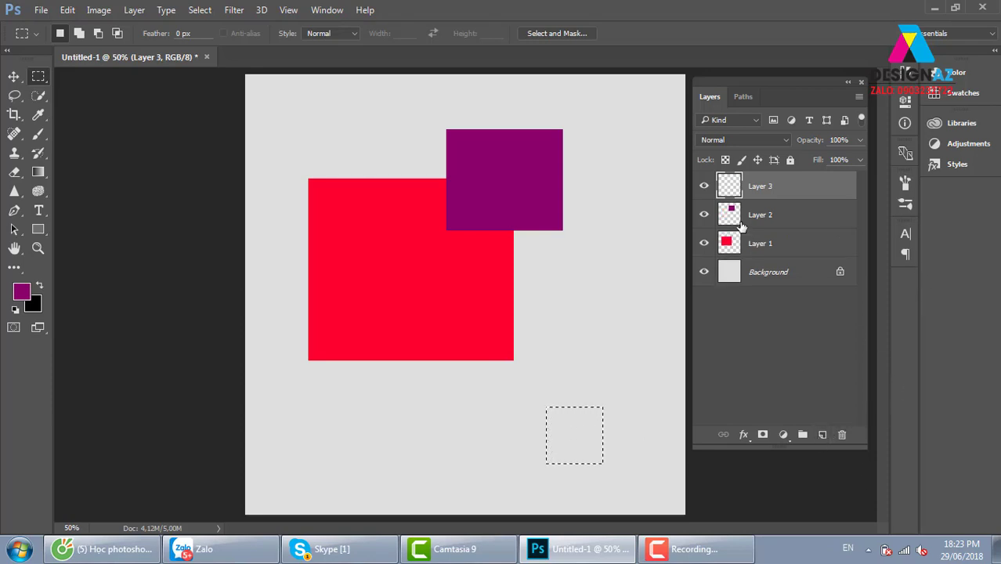
left_click(21, 292)
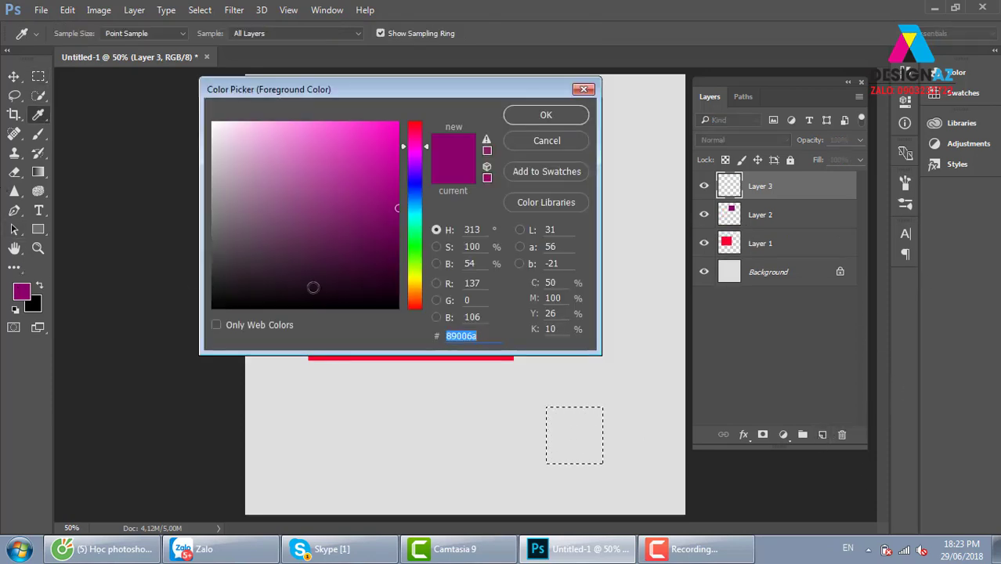
left_click_drag(416, 274, 418, 300)
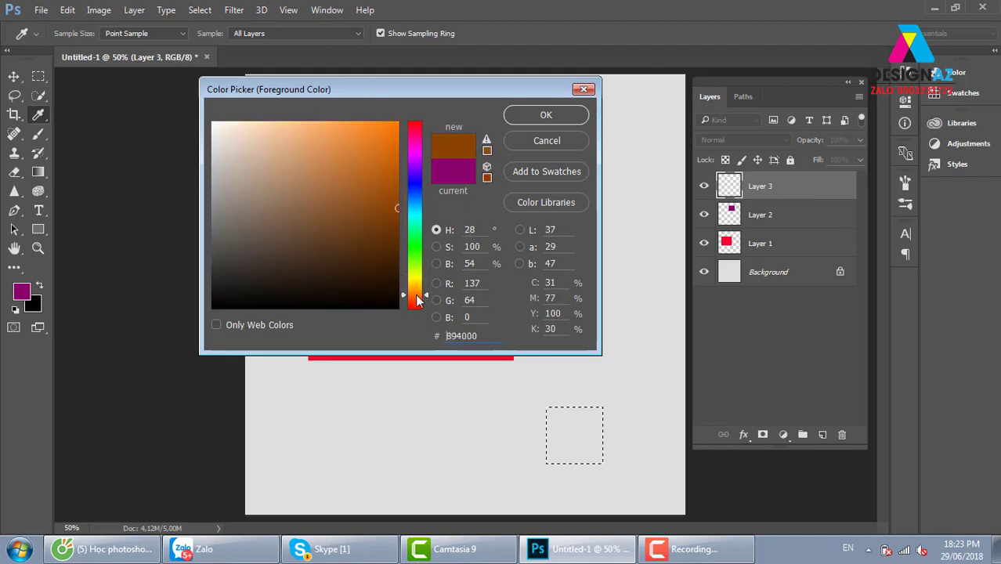
left_click(379, 151)
left_click(546, 115)
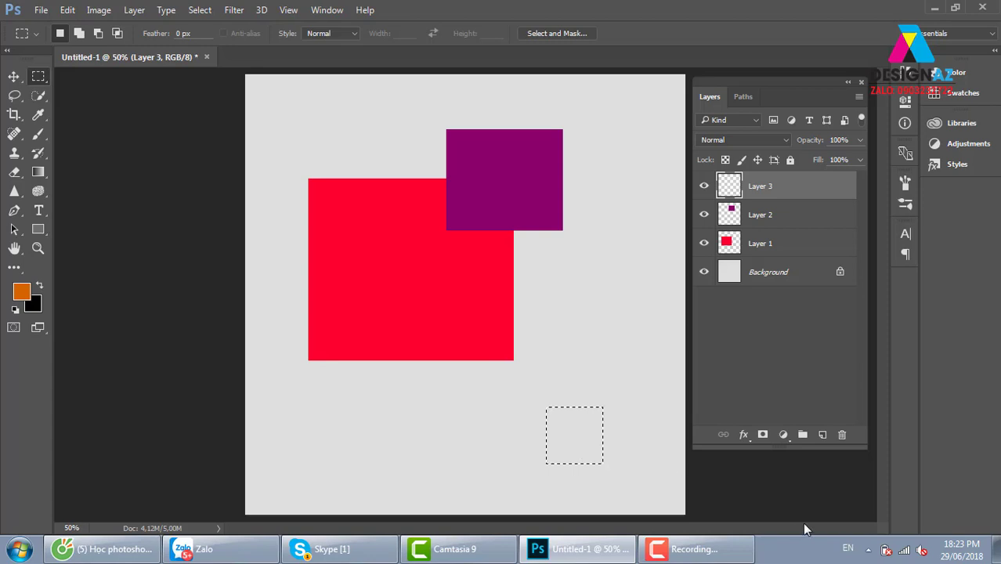
key("alt+BackSpace")
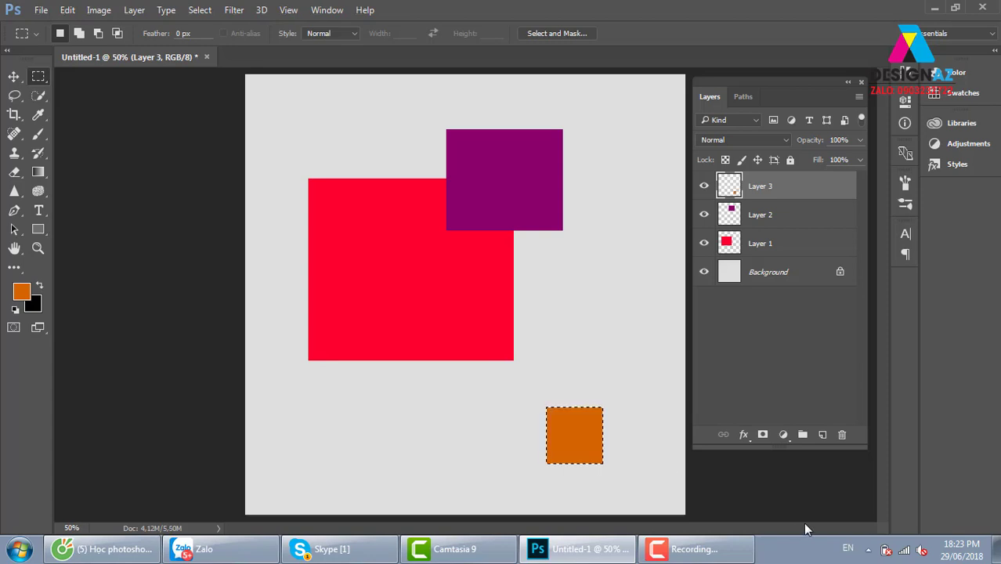
key("ctrl+d")
left_click(12, 76)
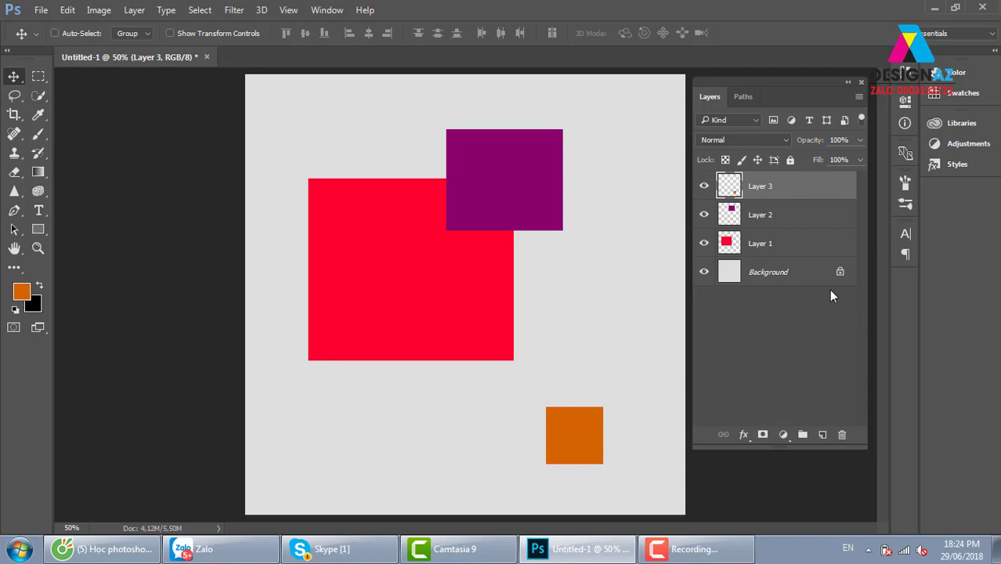
left_click(795, 249)
left_click(799, 221)
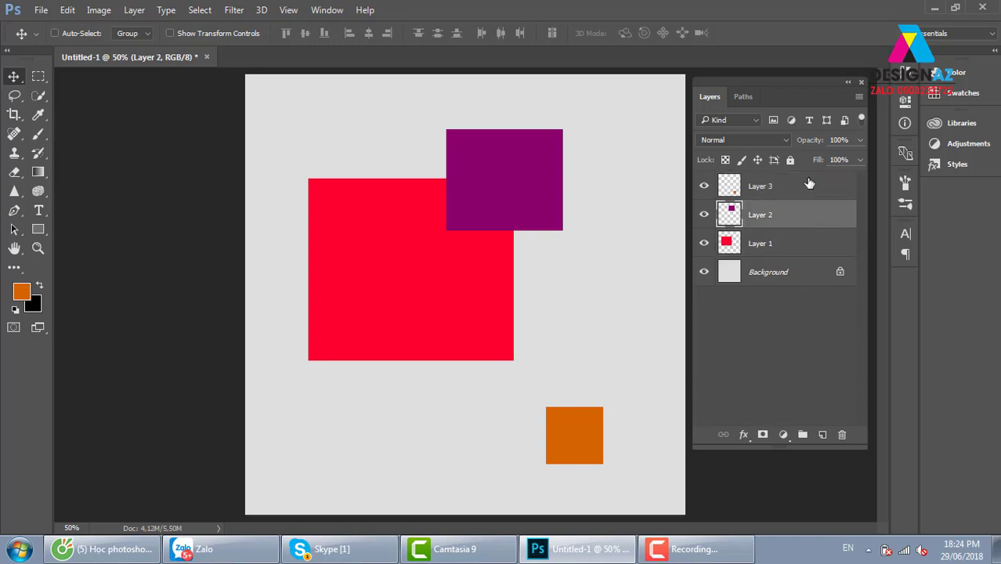
left_click(809, 183)
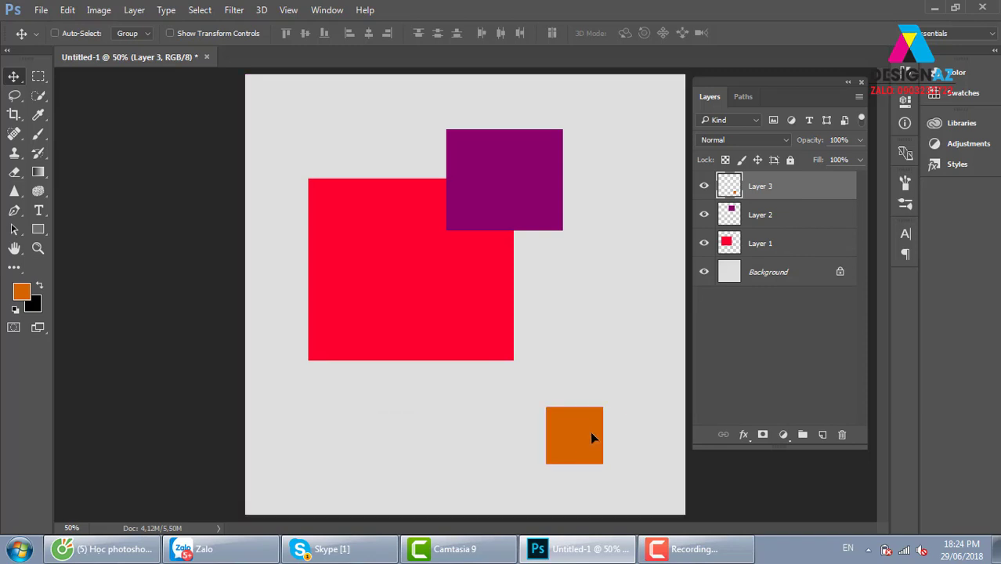
- Nudge orange right, move magenta up-right, and shift the Layer 1 red square left and up
left_click_drag(592, 437, 594, 437)
key("ctrl")
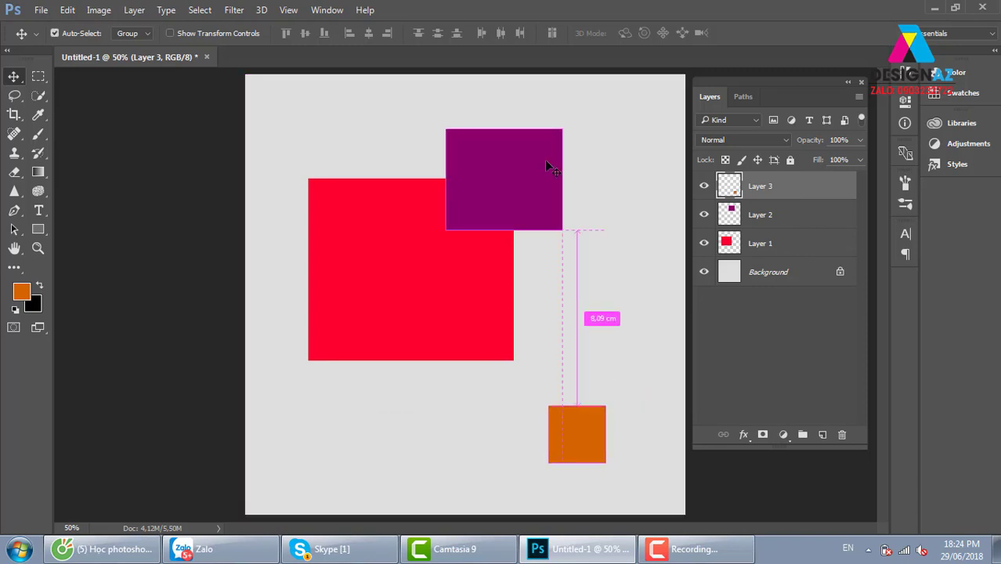
left_click_drag(505, 161, 525, 147)
right_click(364, 202)
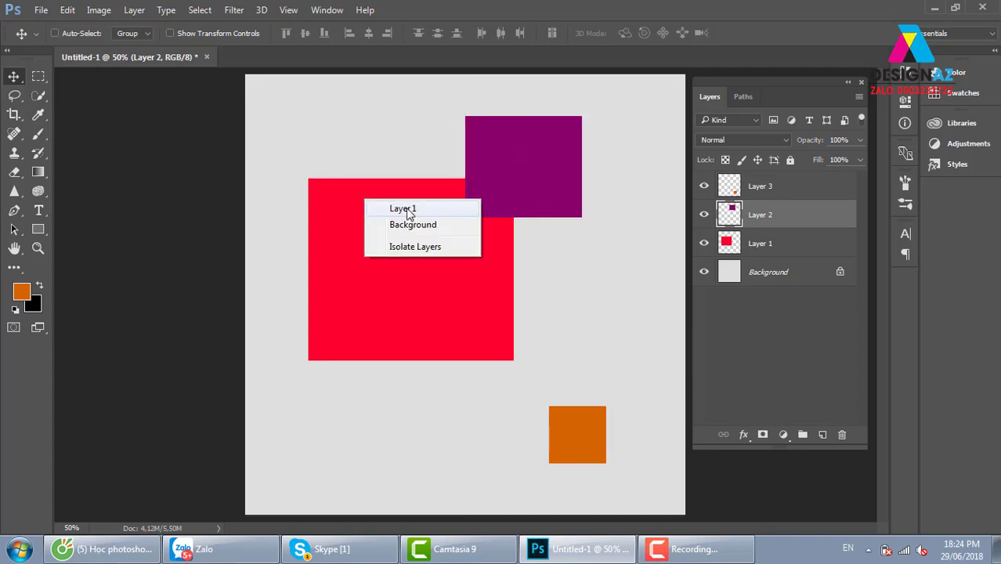
left_click(408, 210)
left_click_drag(384, 233, 366, 237)
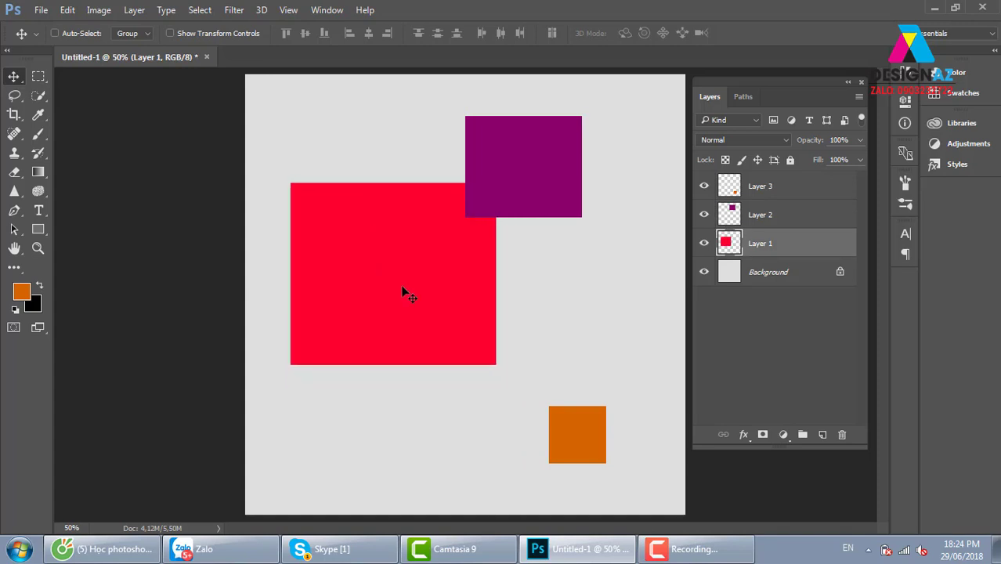
left_click_drag(401, 298, 403, 295)
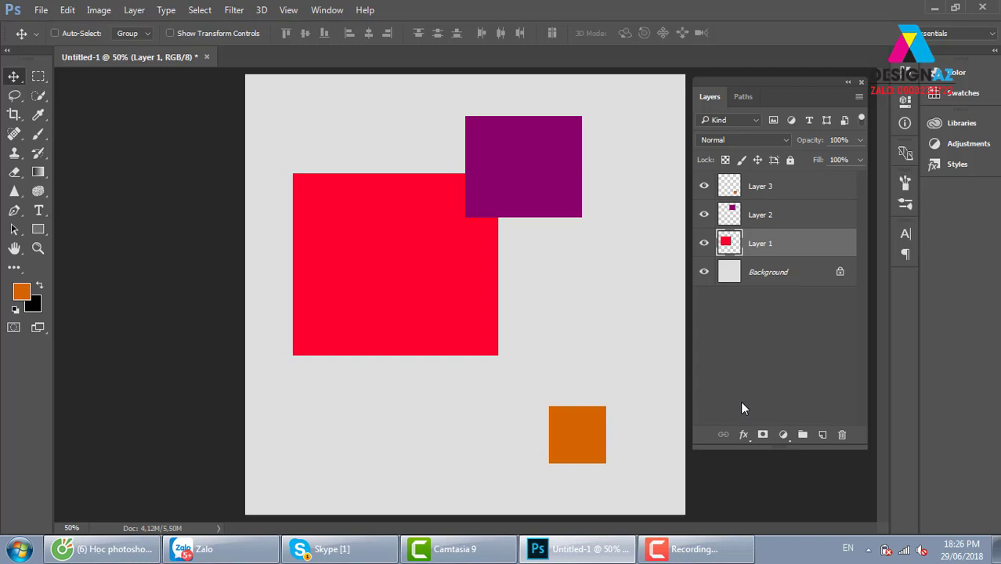
- Delete the magenta square's and red square's layers
right_click(545, 171)
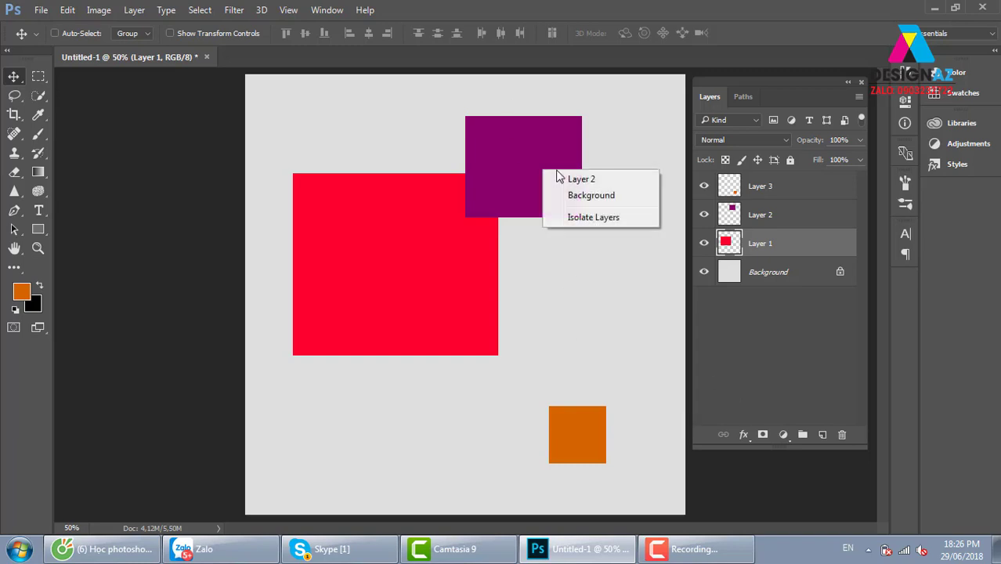
left_click(581, 179)
key("Delete")
right_click(469, 208)
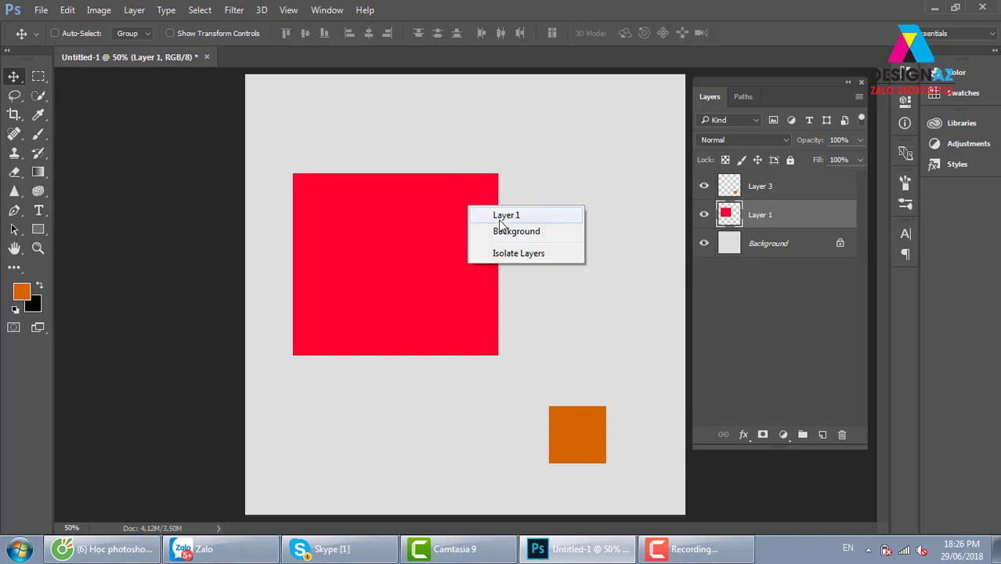
left_click(501, 218)
key("Delete")
- Delete the orange square's layer, then select a large square area near the top right
right_click(586, 431)
left_click(615, 438)
key("Delete")
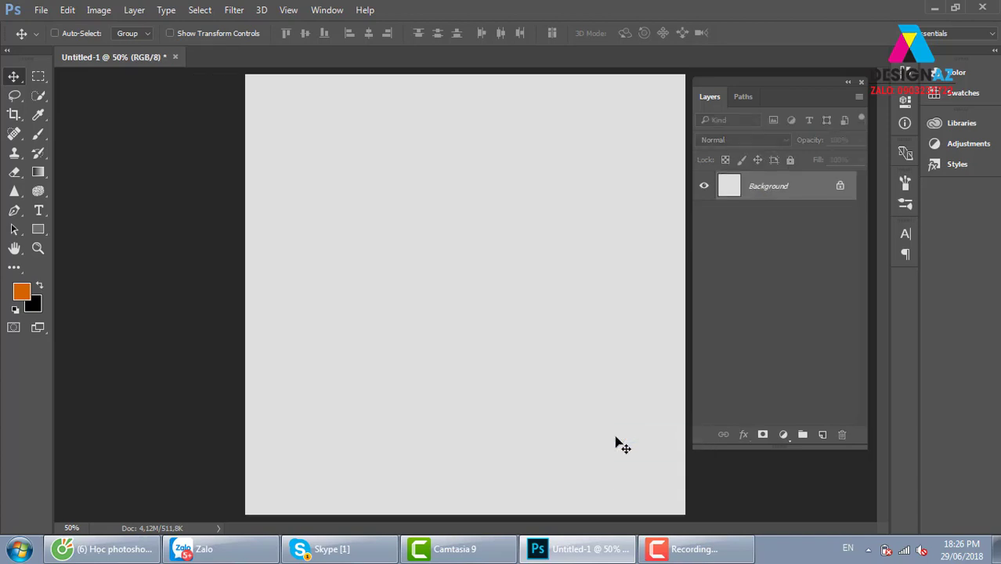
left_click(38, 76)
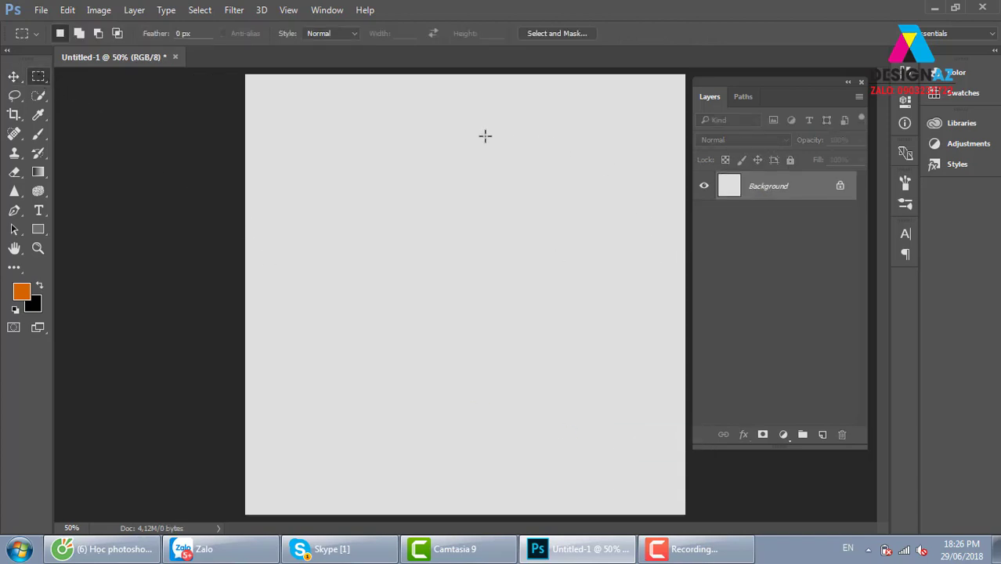
left_click_drag(465, 100, 647, 290)
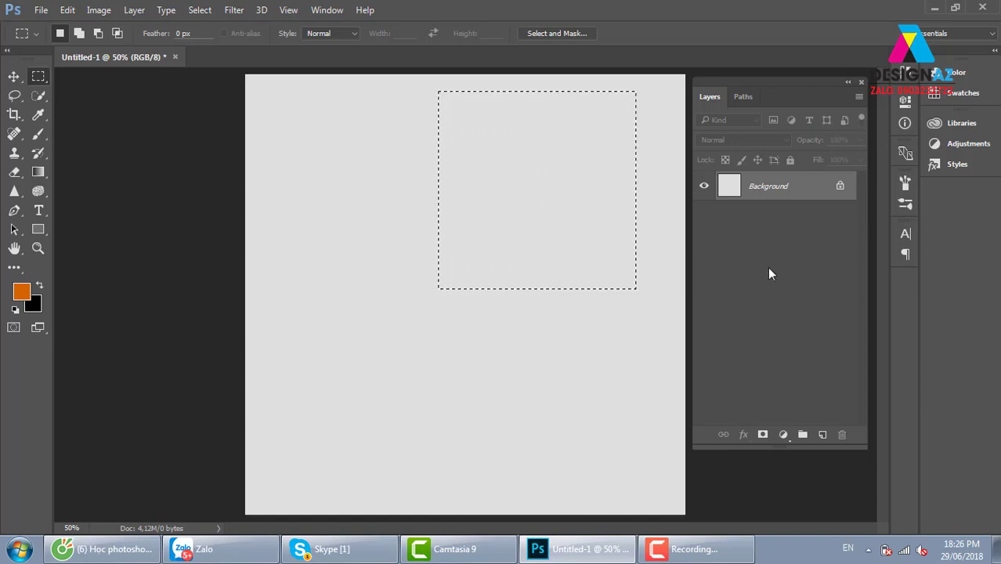
- On a new layer, fill the top-right selection with dark brown #9c4900 and deselect
left_click(822, 434)
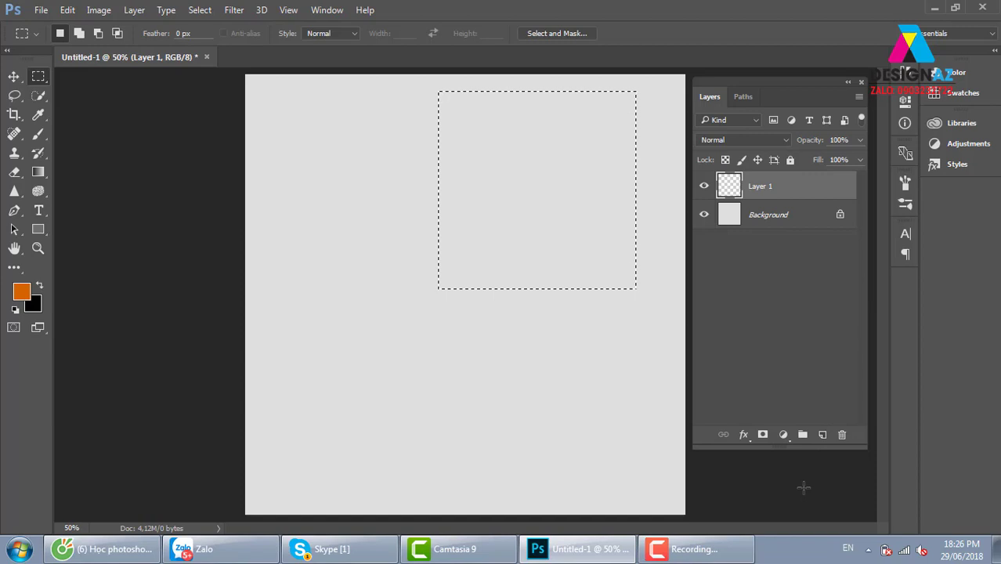
left_click(22, 293)
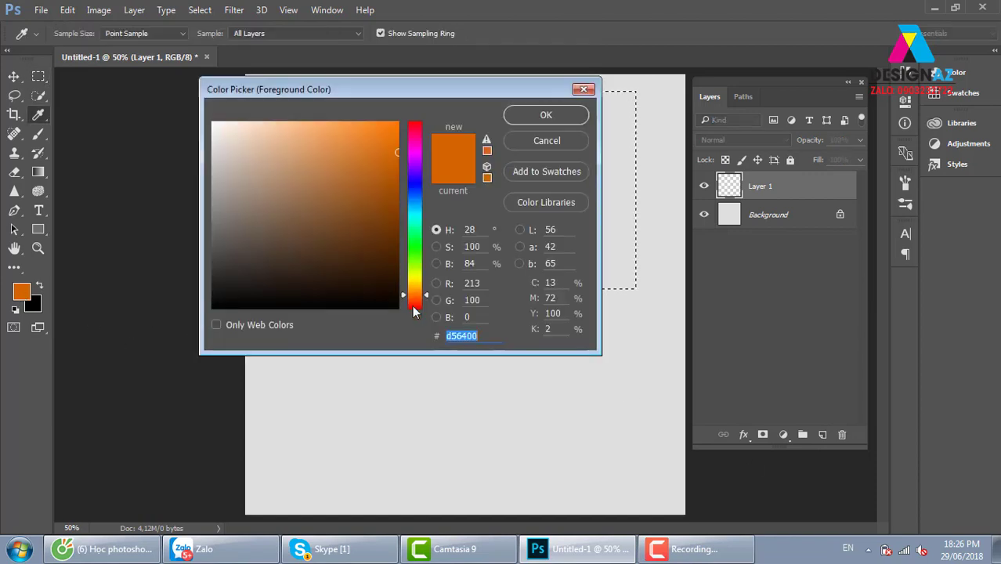
left_click_drag(395, 217, 397, 195)
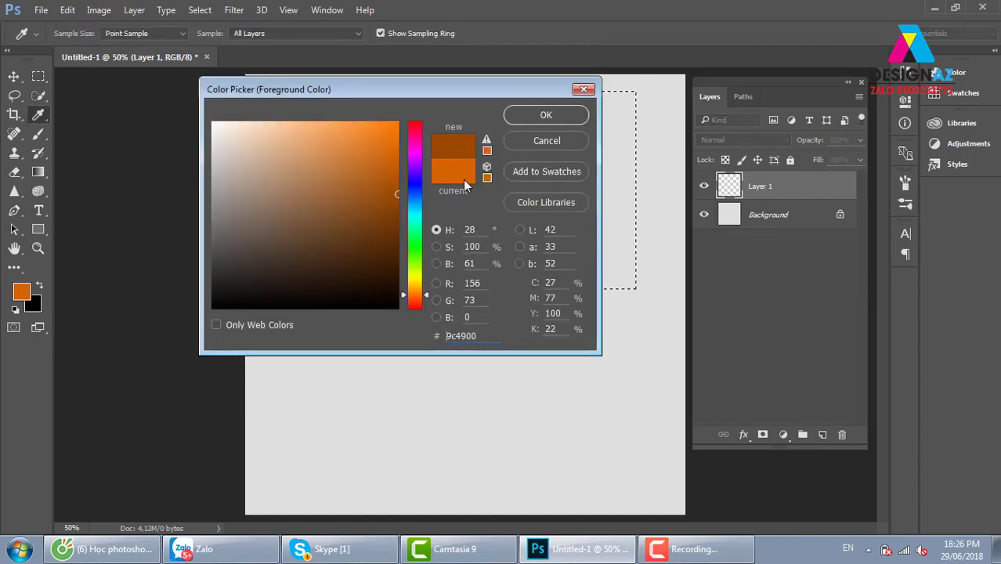
left_click(546, 114)
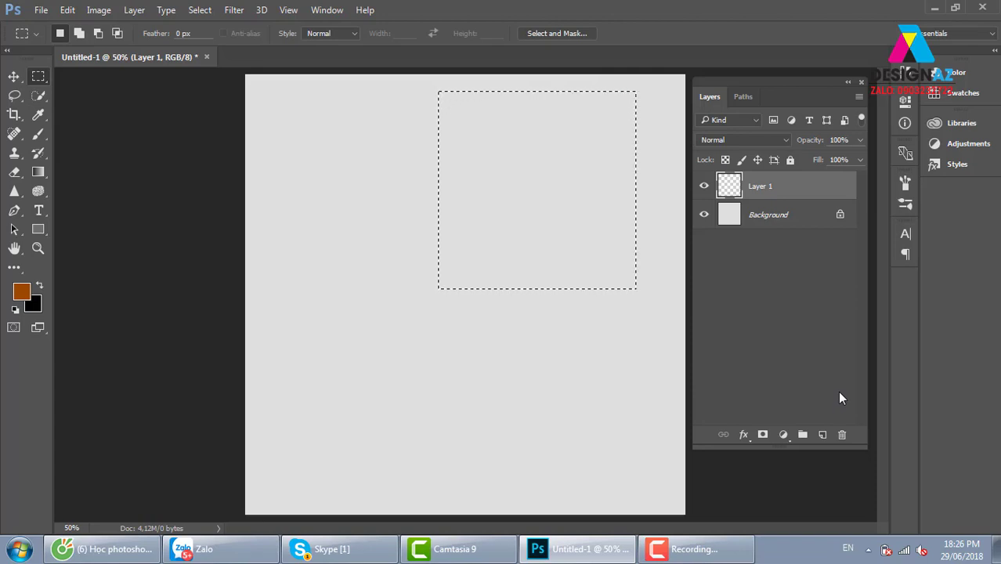
key("alt+BackSpace")
key("ctrl+d")
- Fill the Background layer with black
key("v")
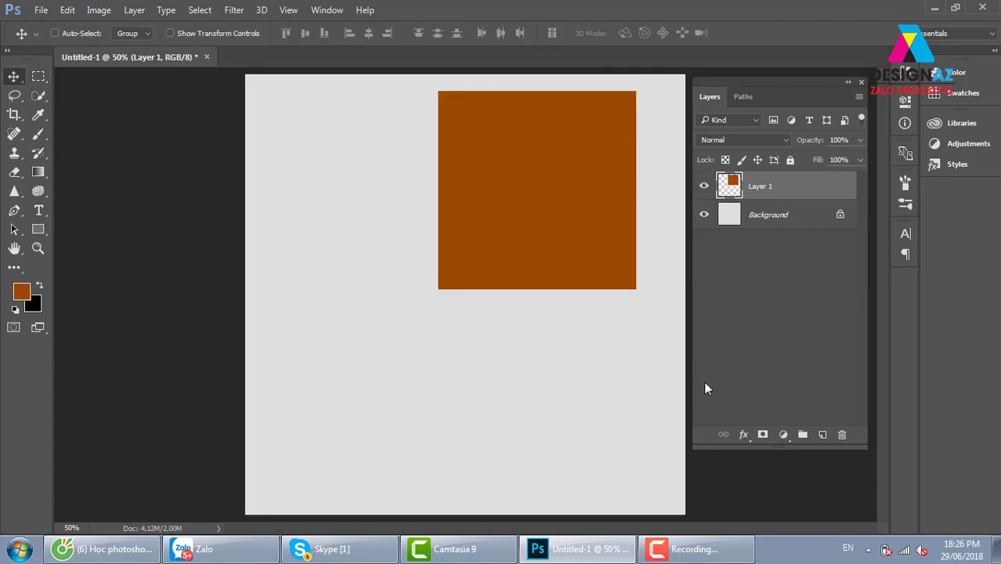
left_click(796, 223)
key("ctrl+BackSpace")
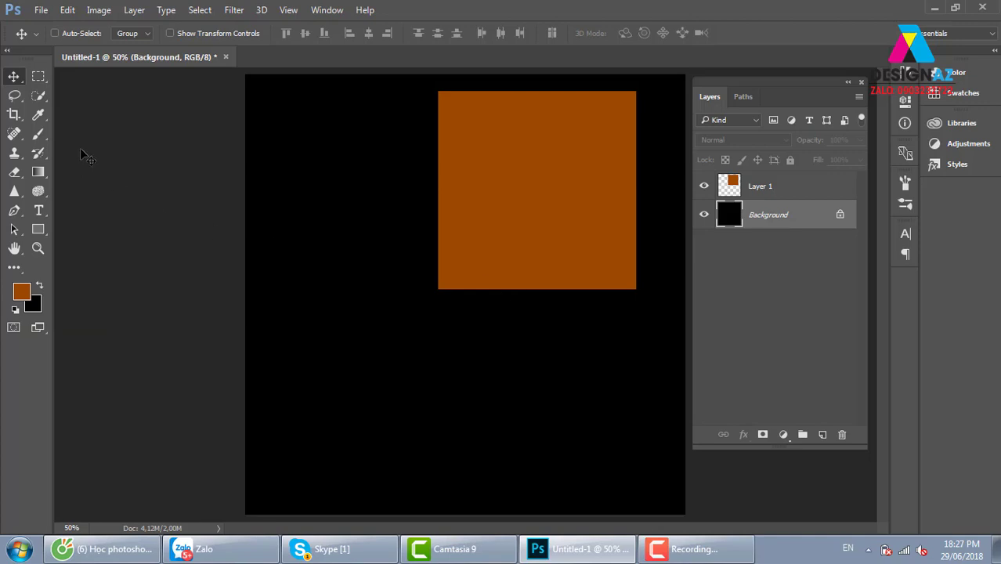
- Select a square area at the lower left and pick a lighter orange foreground colour
left_click(38, 76)
left_click_drag(280, 282, 404, 442)
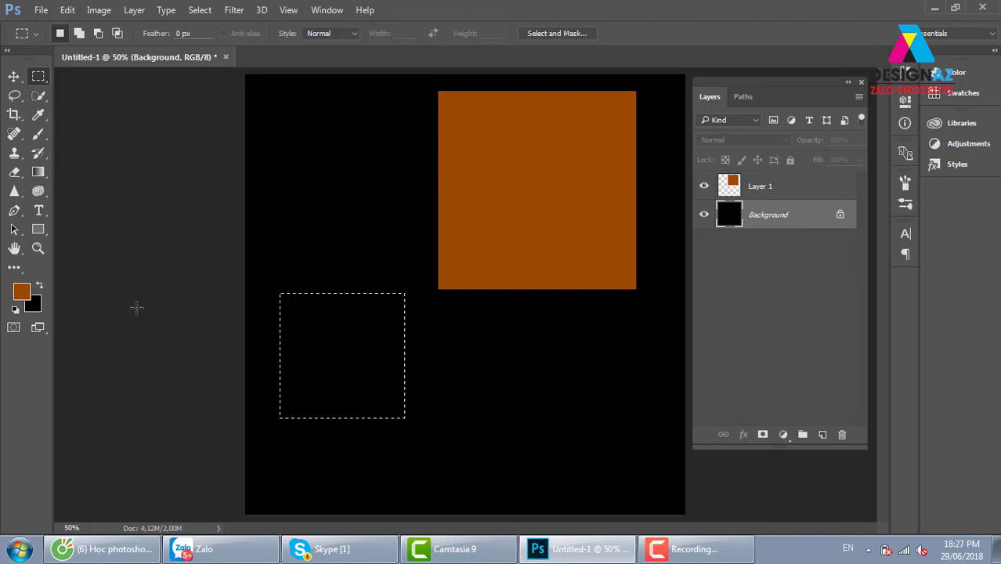
left_click(21, 292)
left_click_drag(377, 221, 358, 140)
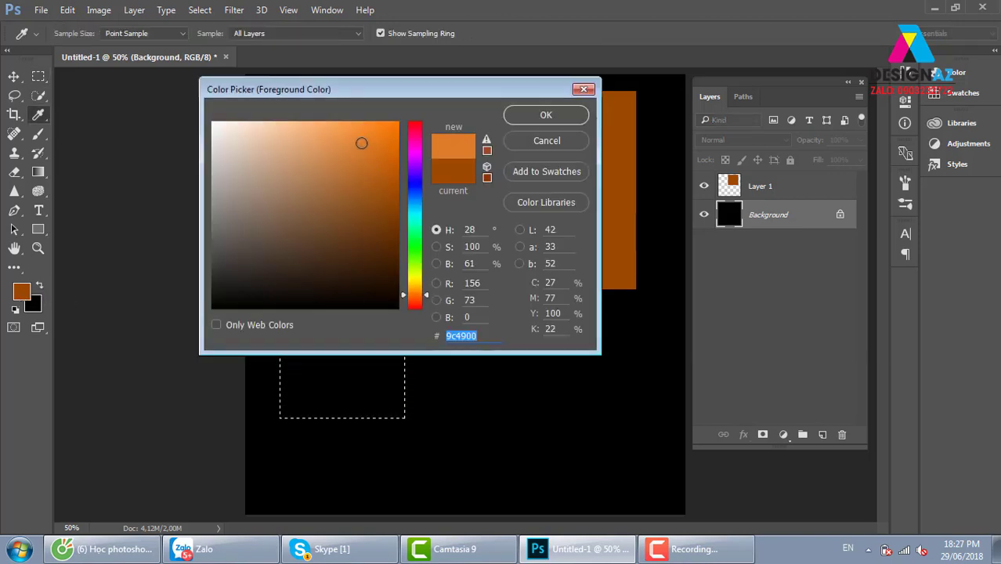
- Fill the lower-left square with light orange on a new layer, then select a small square lower right
left_click(546, 114)
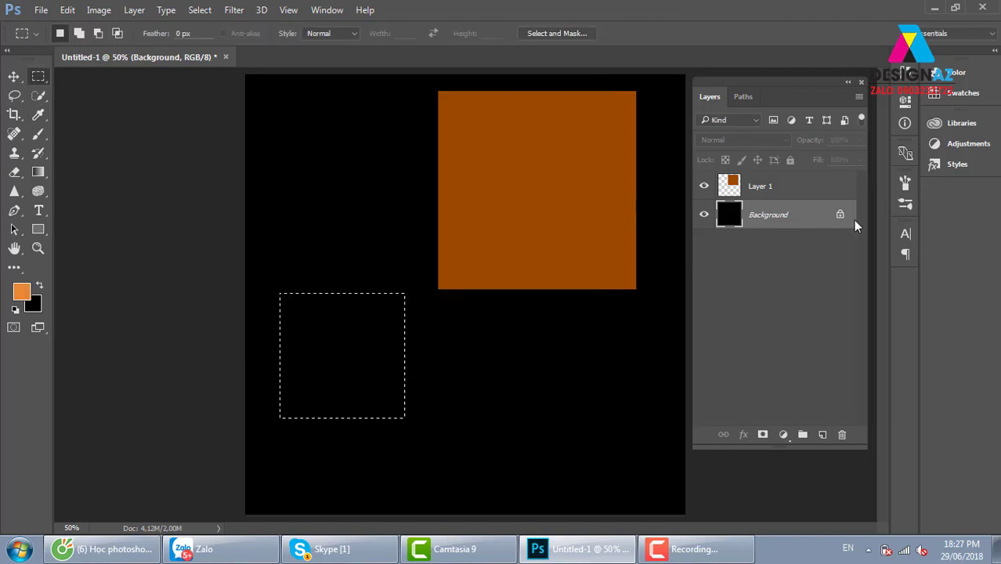
left_click(821, 434)
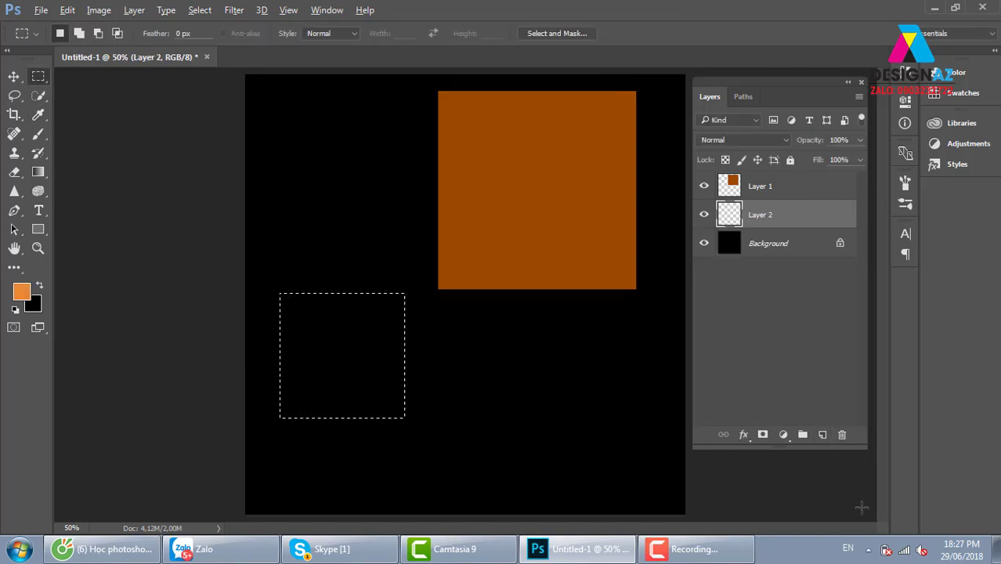
key("alt+BackSpace")
key("v")
key("ctrl+d")
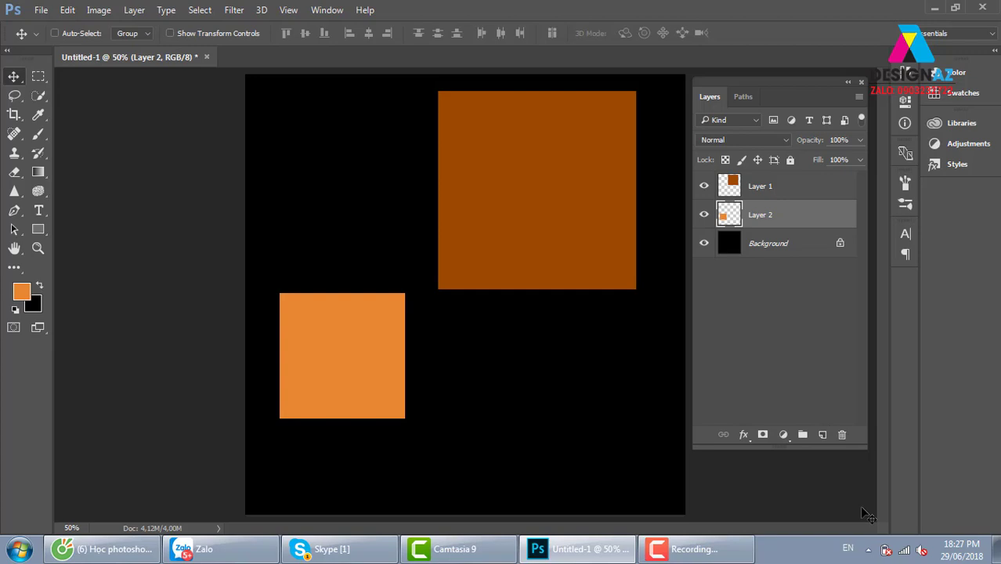
left_click(38, 76)
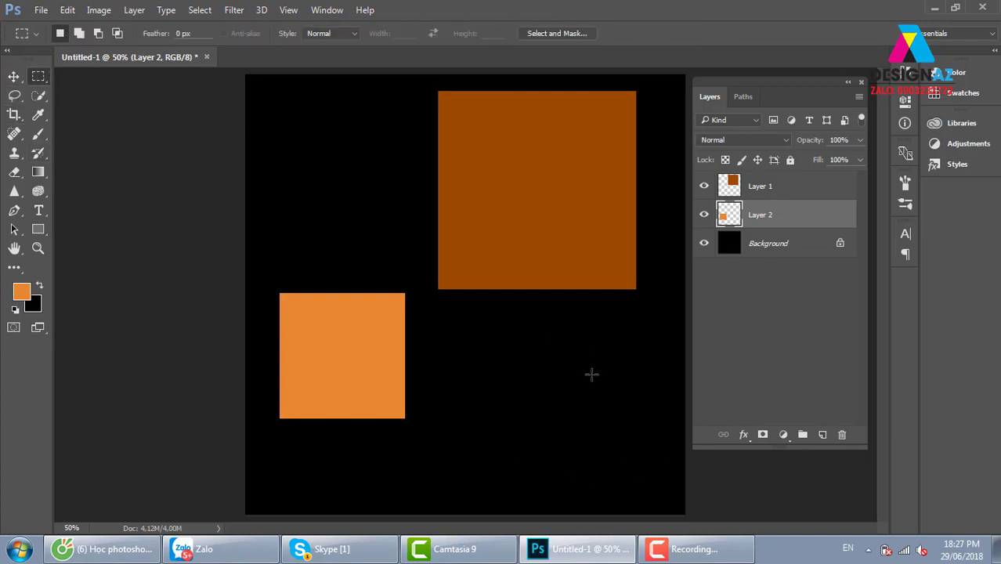
left_click_drag(567, 441, 609, 491)
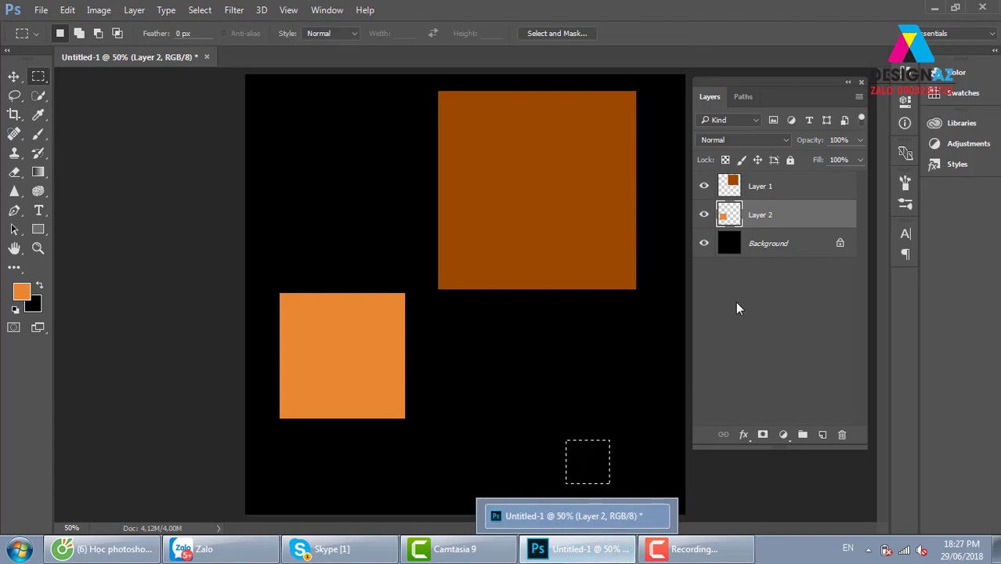
- On a new layer, fill the small lower-right selection with bright yellow fff000
left_click(822, 440)
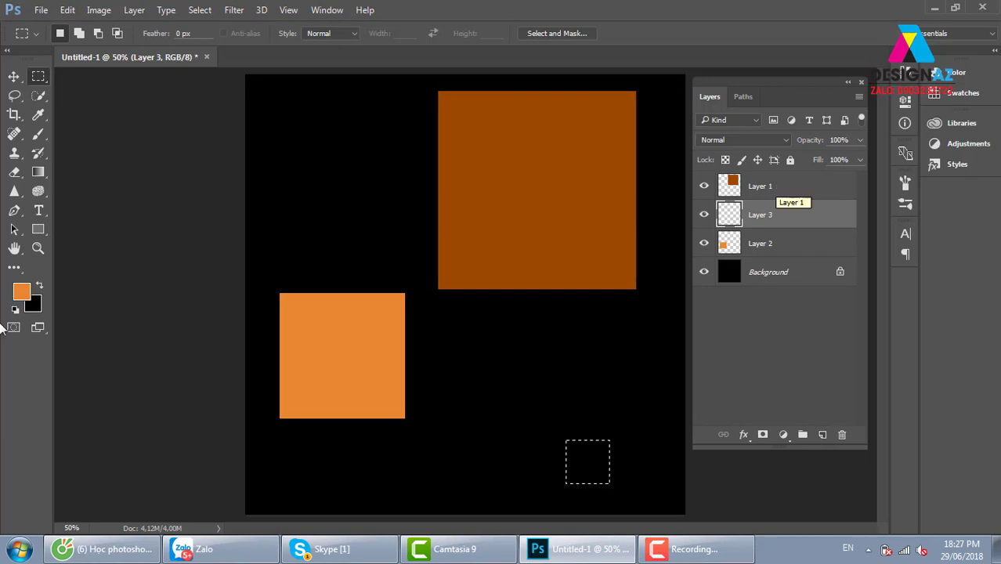
left_click(24, 293)
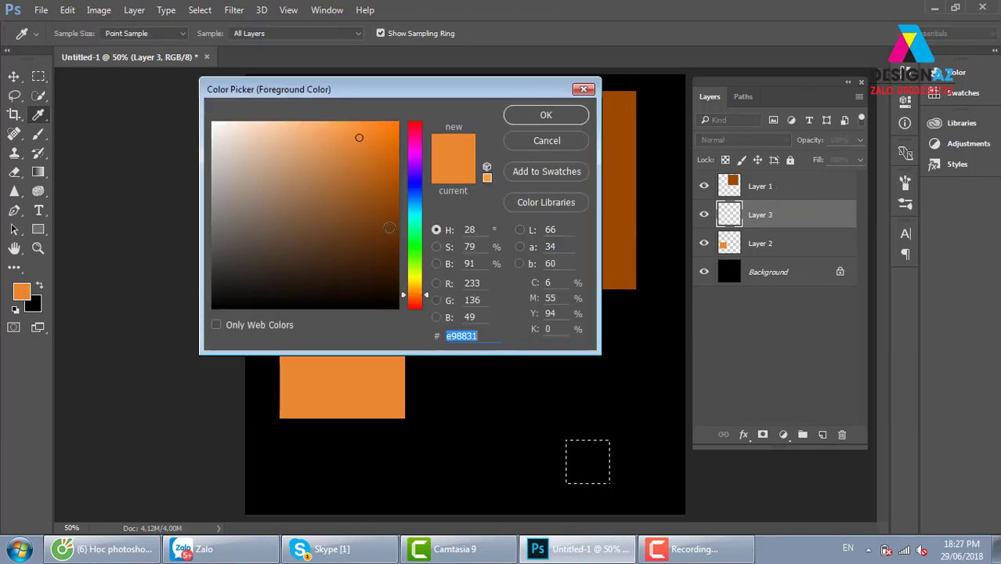
left_click(414, 279)
left_click_drag(390, 157, 398, 122)
left_click(522, 118)
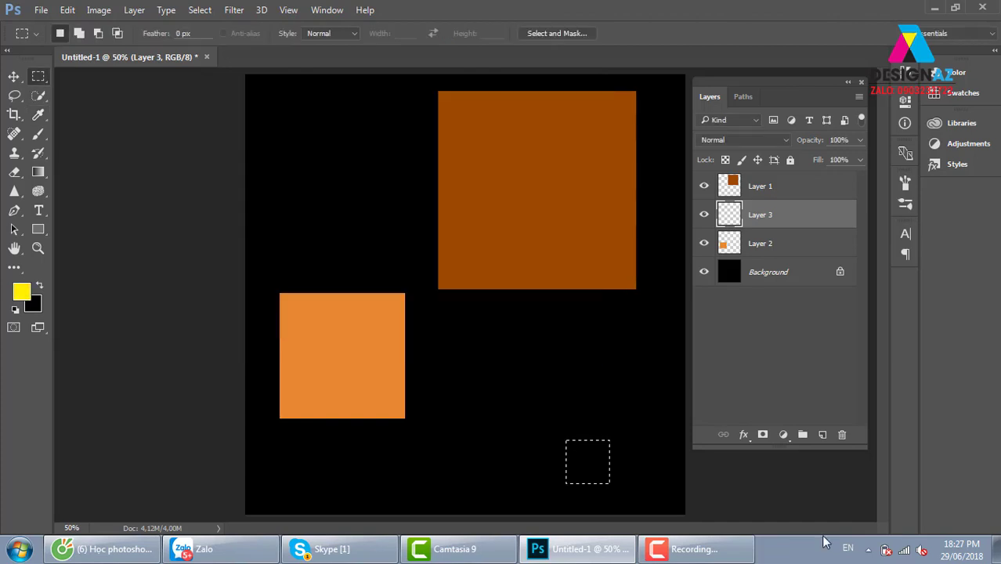
key("alt+Delete")
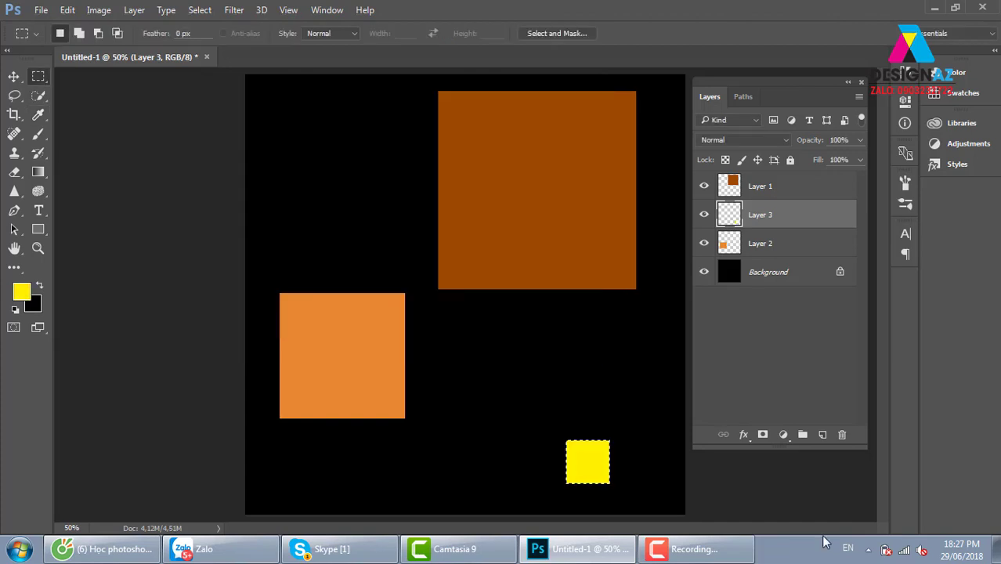
- Bring up the save prompt with Ctrl+S and dismiss it without saving
key("ctrl+s")
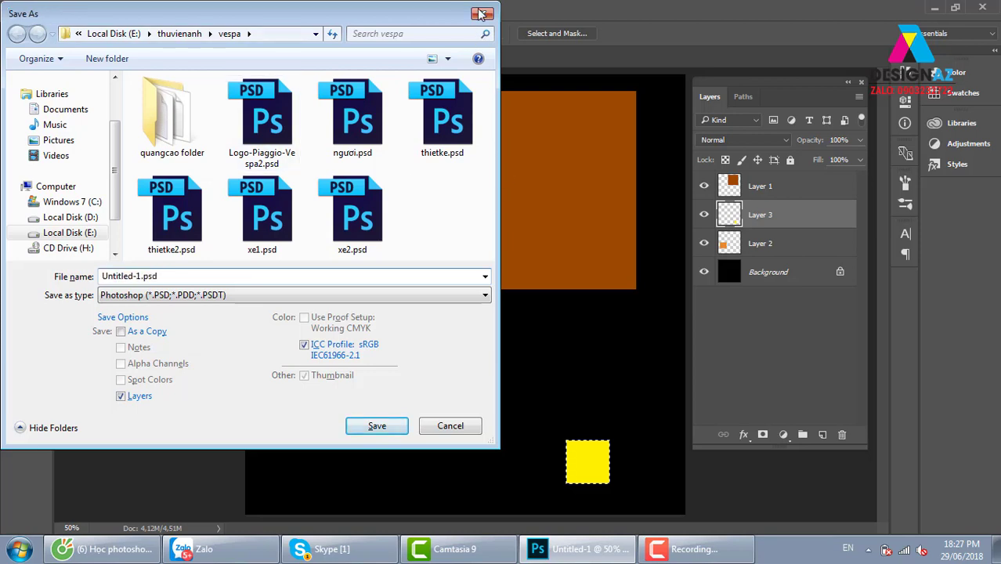
left_click(481, 13)
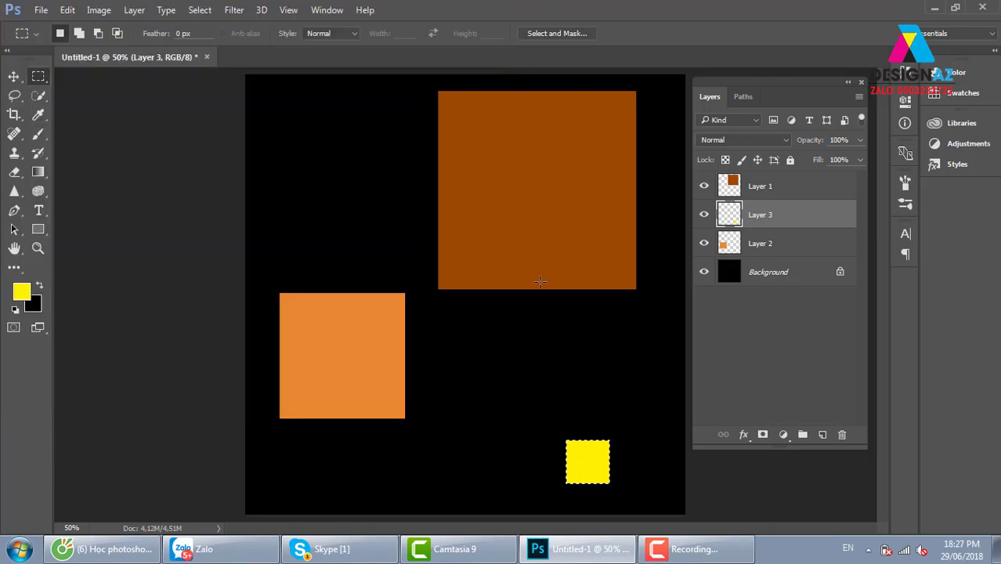
left_click(14, 76)
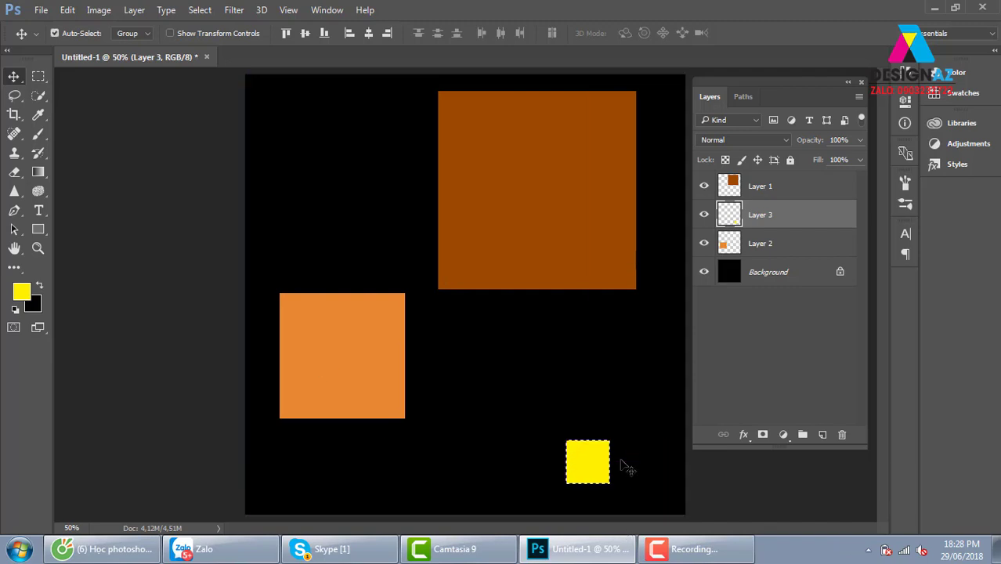
key("ctrl+s")
left_click(483, 14)
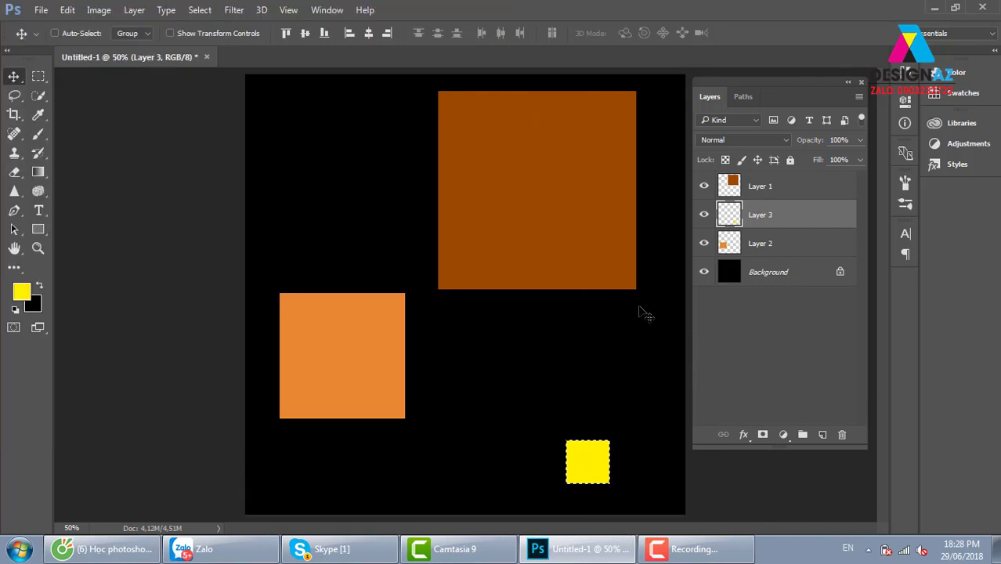
key("ctrl")
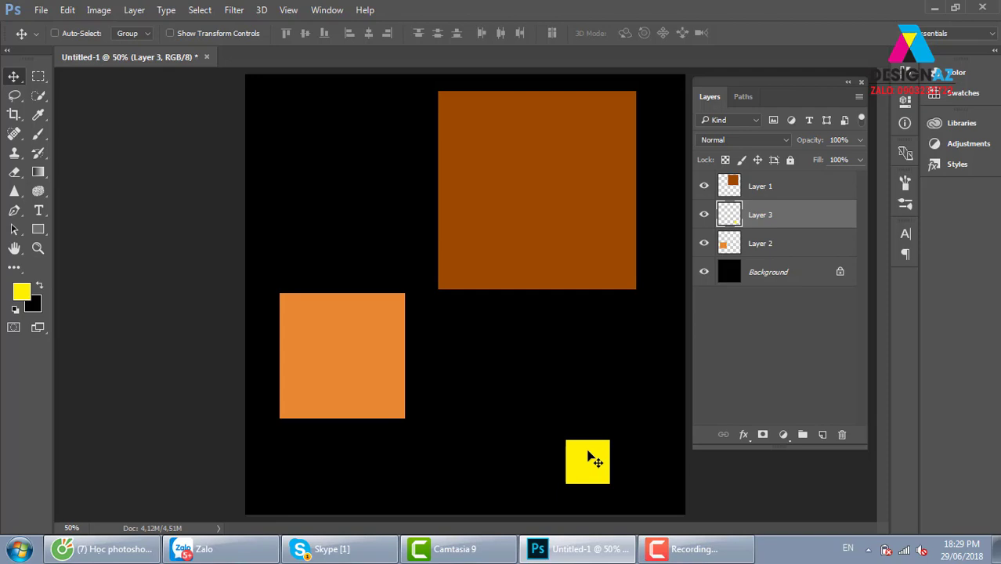
right_click(593, 460)
left_click(591, 396)
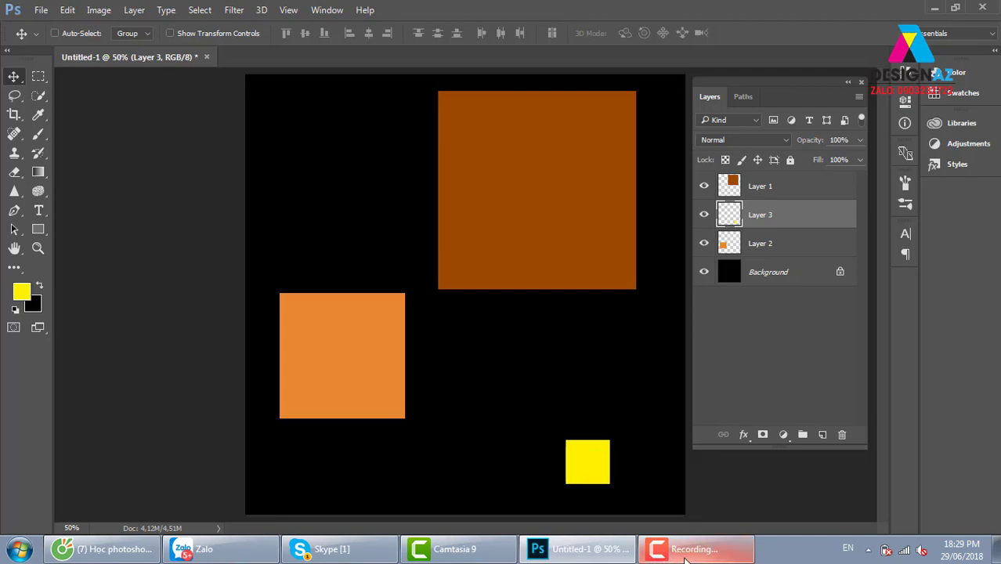
left_click(678, 548)
left_click(790, 378)
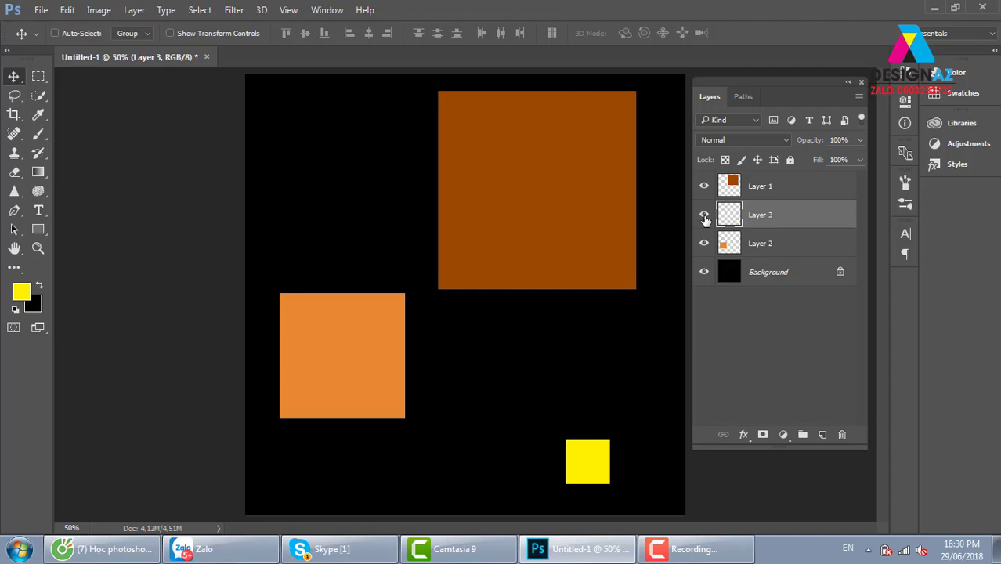
left_click(704, 216)
left_click(704, 216)
left_click(704, 216)
left_click(704, 217)
left_click(704, 217)
left_click(704, 217)
left_click(704, 217)
left_click(705, 217)
left_click(704, 217)
left_click(704, 217)
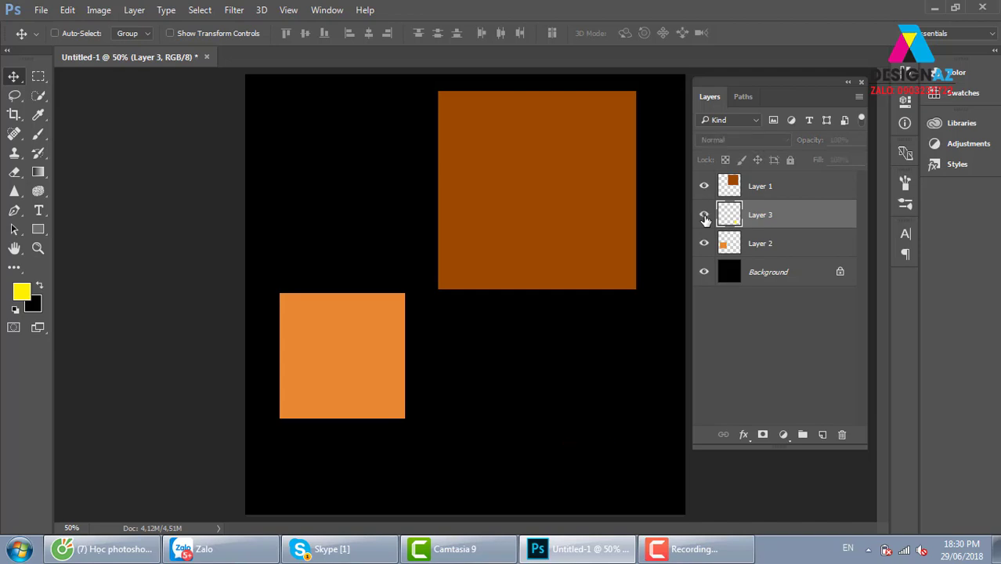
left_click(704, 217)
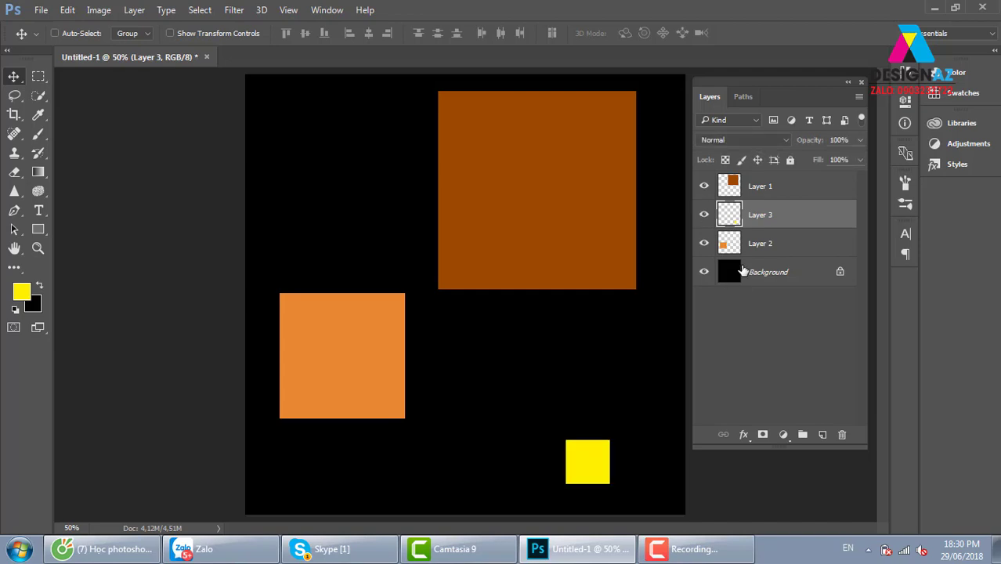
left_click(729, 224, "ctrl")
key("ctrl")
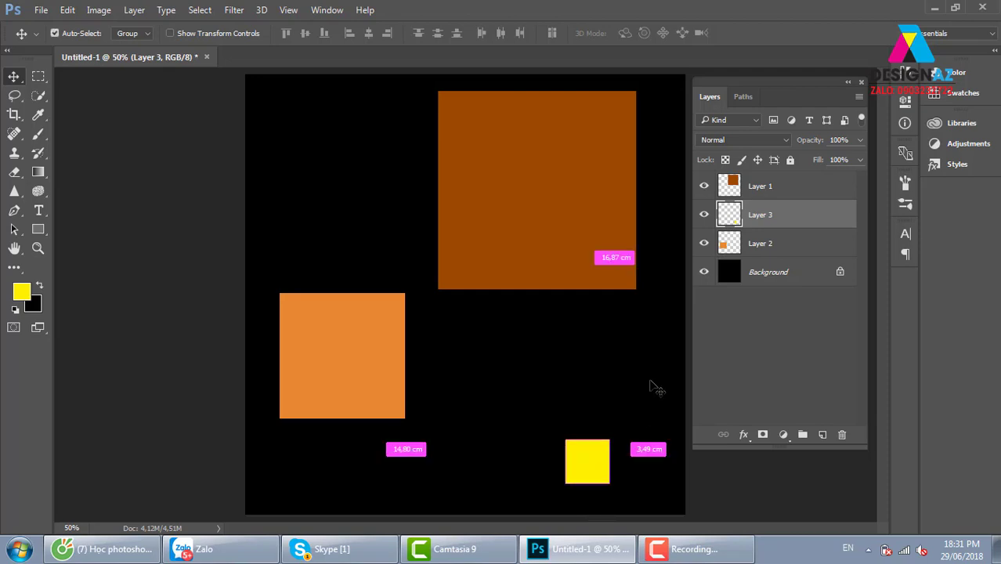
left_click(734, 218, "ctrl")
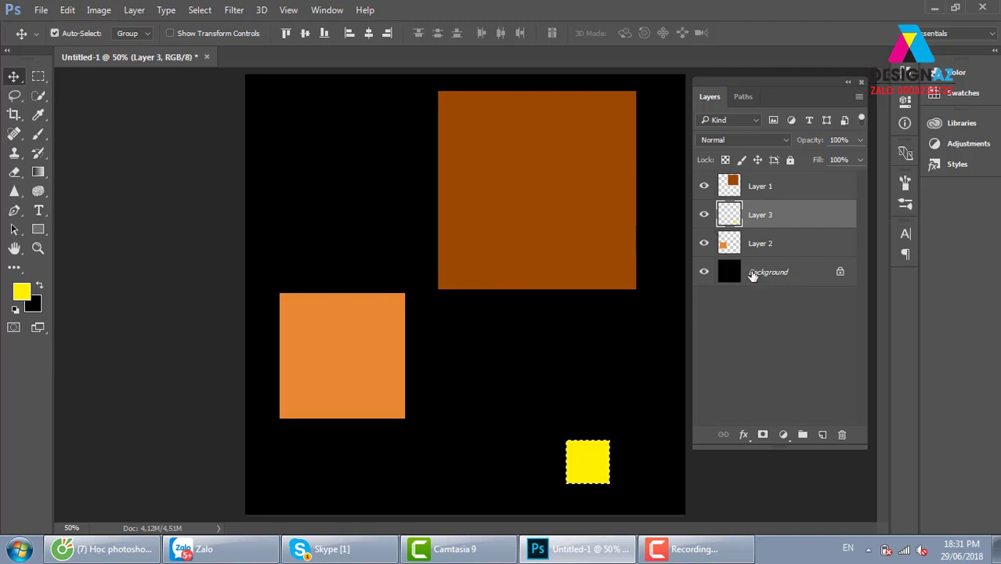
key("ctrl+d")
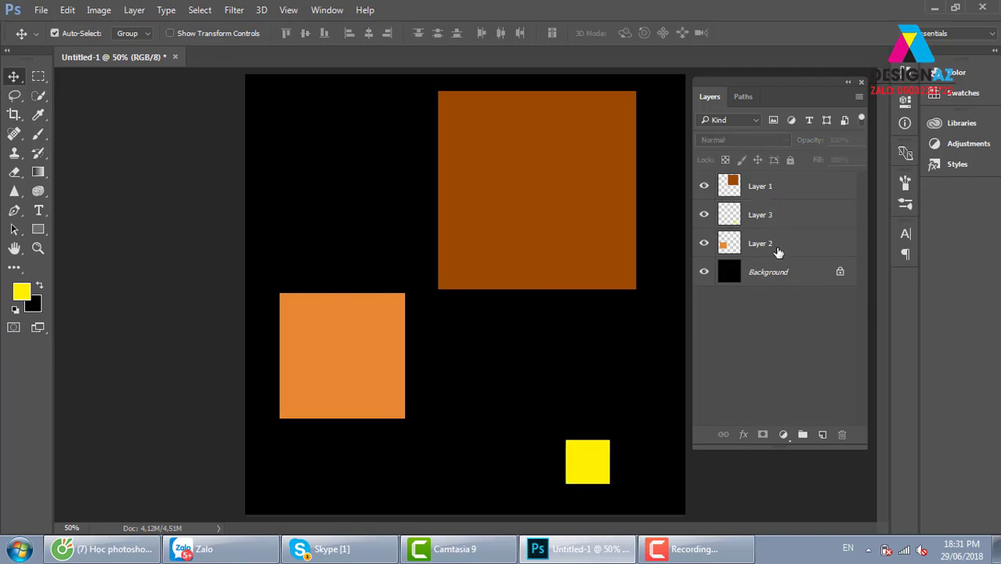
left_click(780, 227, "ctrl")
- Rename the yellow square's Layer 3 to 'mau'
double_click(760, 216)
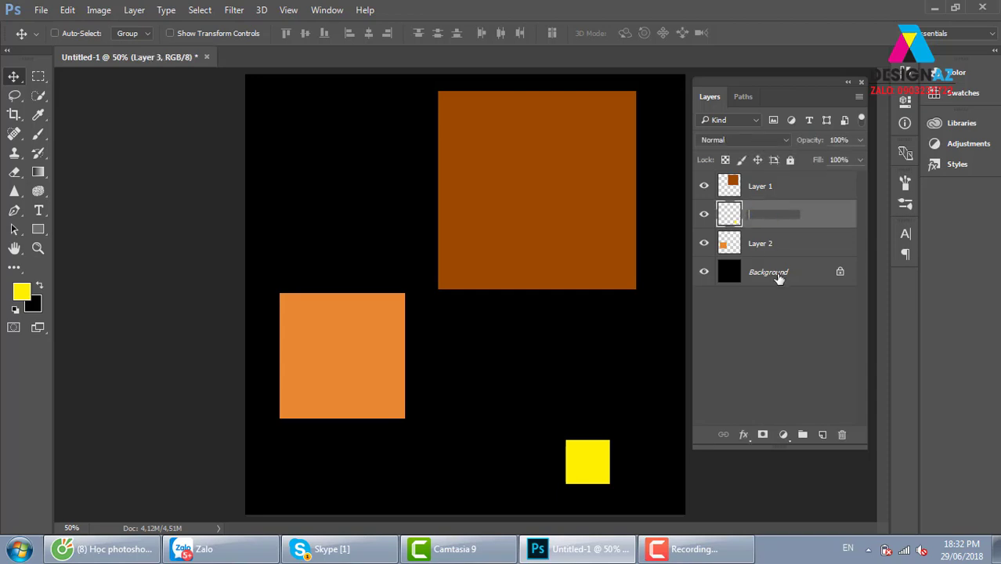
type("mau")
left_click(778, 278)
key("g")
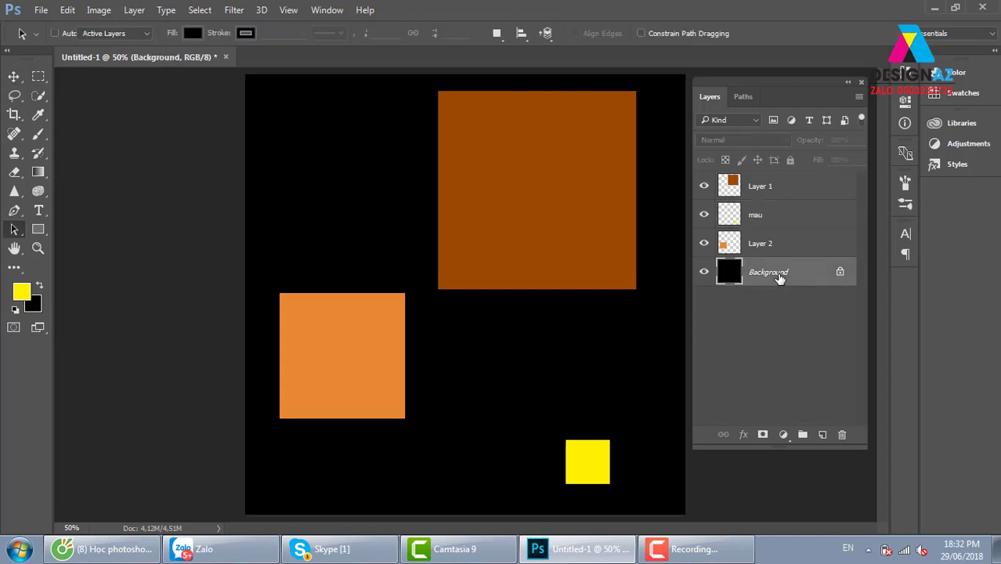
key("shift+g")
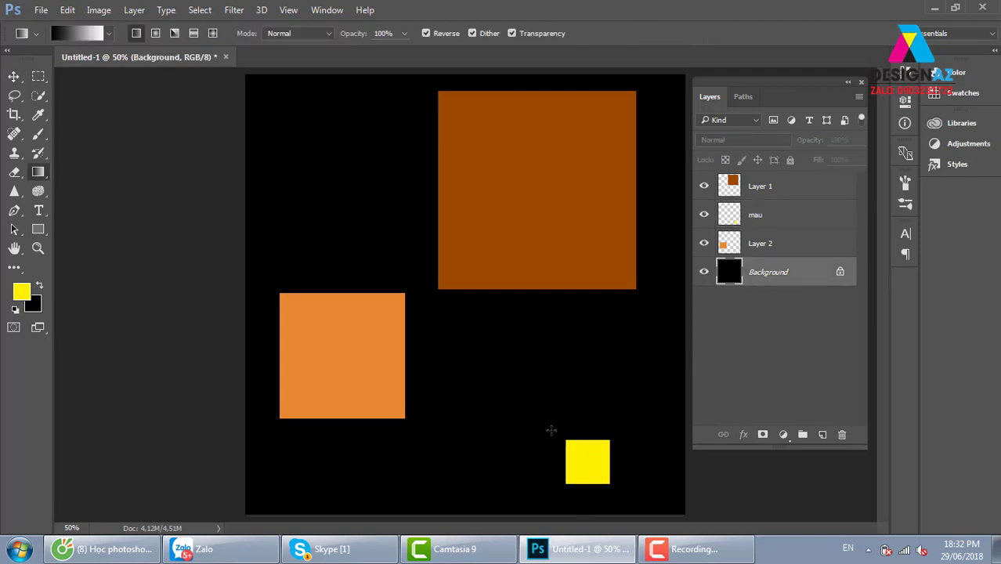
- Reselect the mau layer and extend its name to 'mauvăngng'
key("v")
right_click(584, 453)
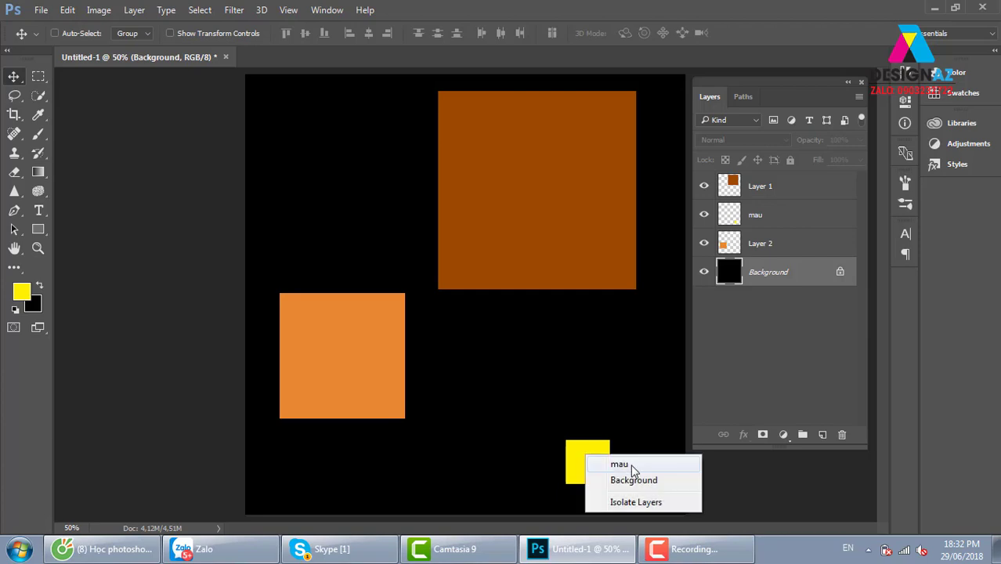
left_click(599, 463)
left_click(773, 224)
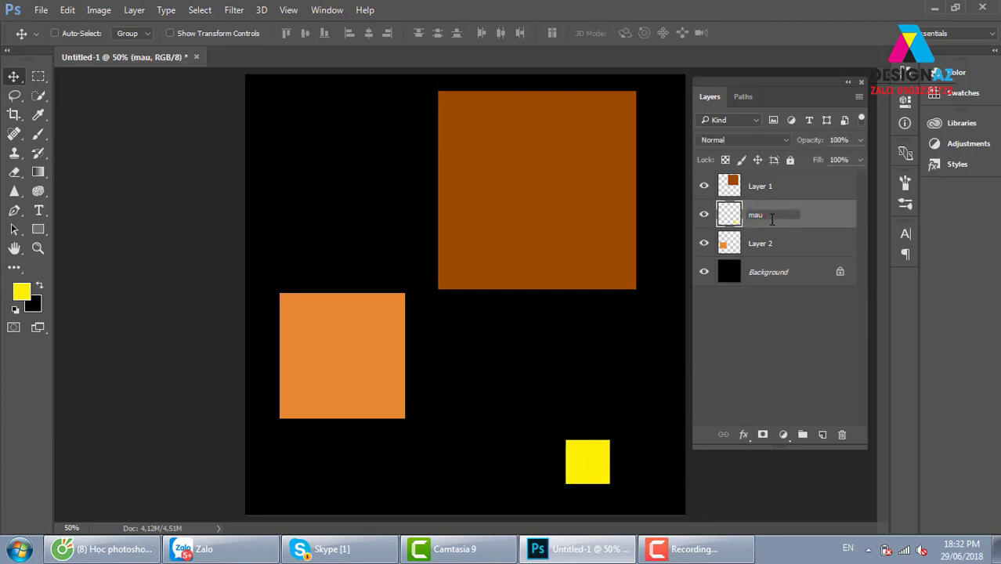
type("van")
type("g")
type("ng")
key("Return")
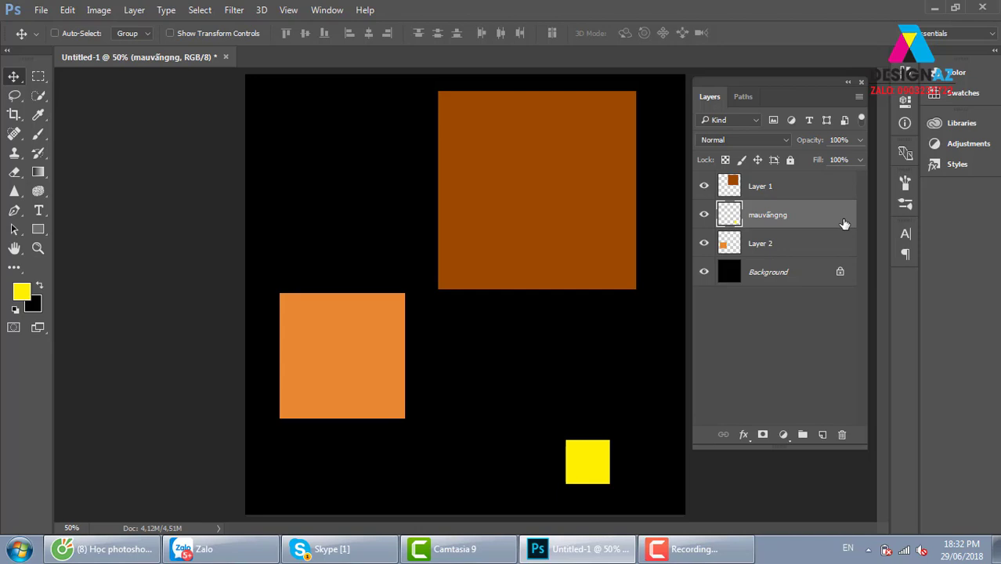
- Drag the yellow square to the canvas's lower right, below the brown square
mouse_move(546, 345)
left_mouse_down()
mouse_move(517, 257)
mouse_move(552, 272)
mouse_move(456, 319)
mouse_move(534, 342)
mouse_move(542, 364)
left_mouse_up()
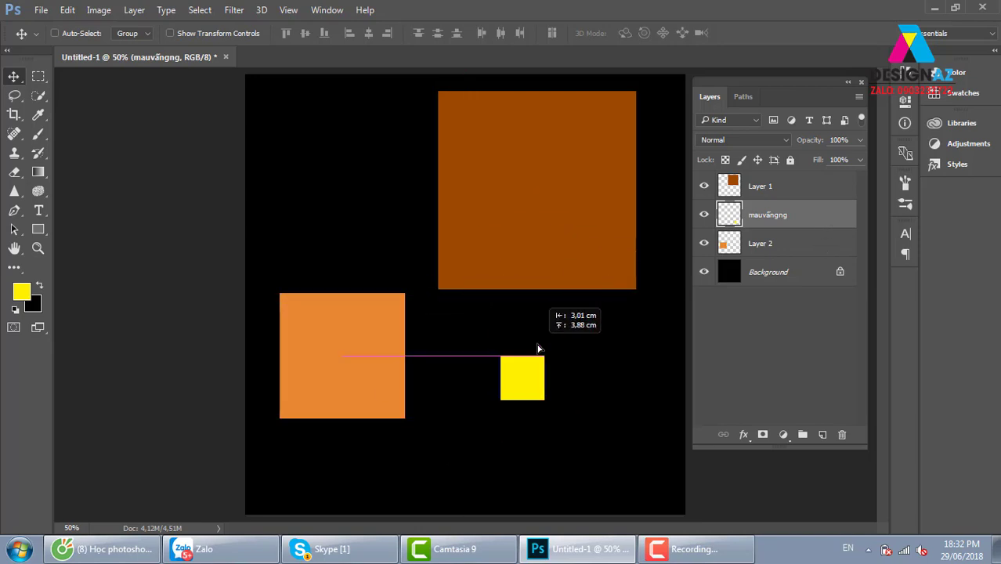
left_click(704, 216)
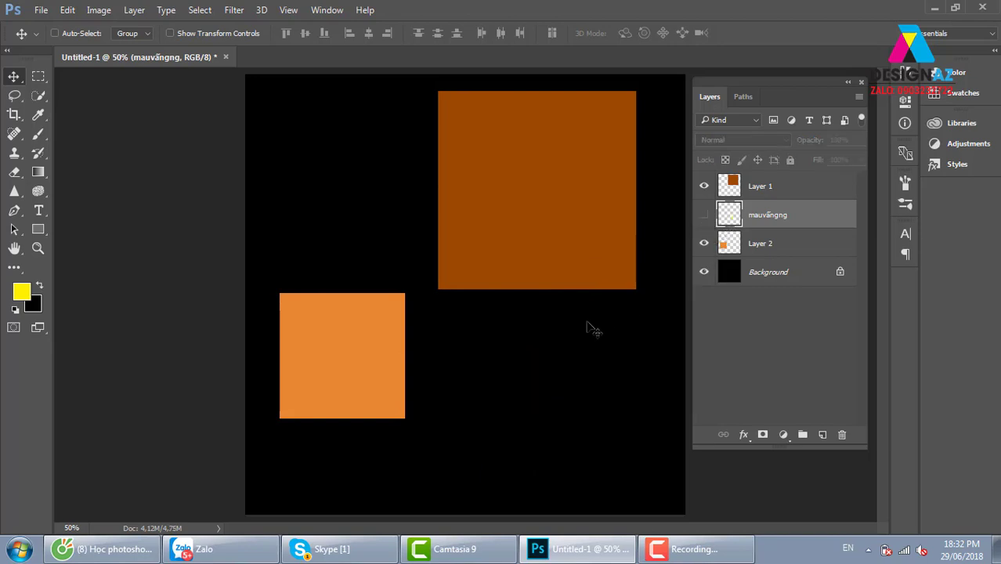
left_click(704, 215)
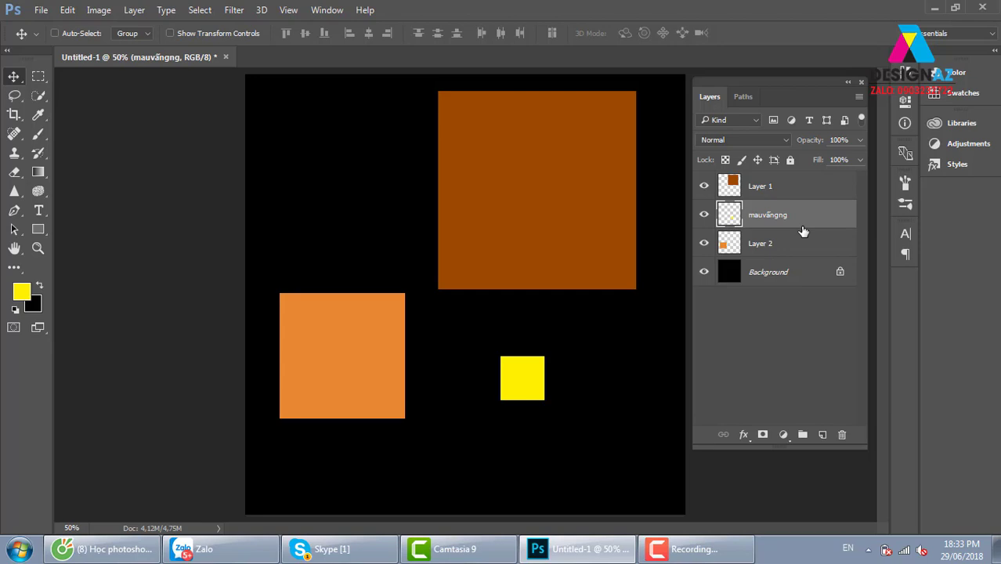
left_click_drag(388, 408, 438, 505)
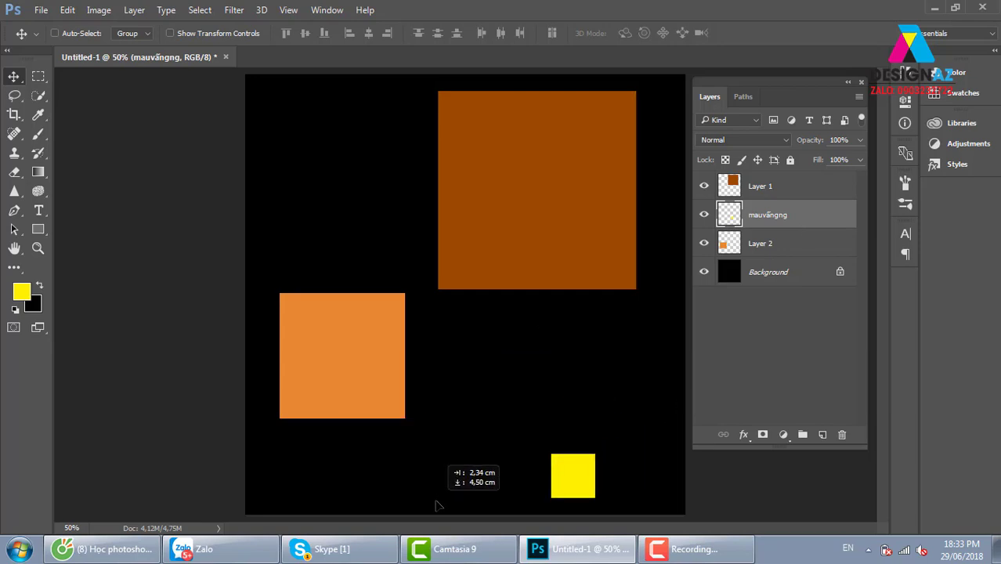
left_click_drag(566, 472, 576, 473)
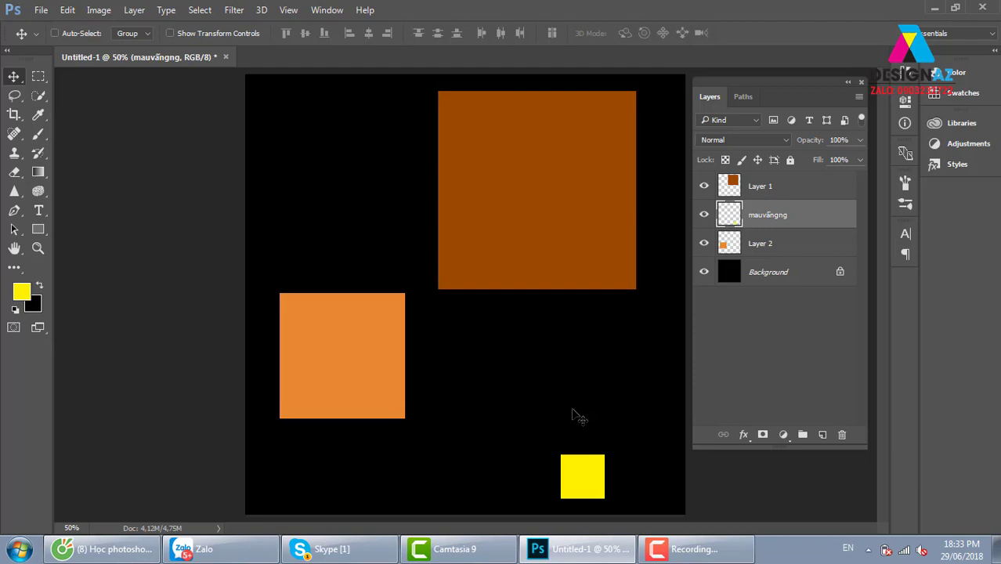
left_click(711, 553)
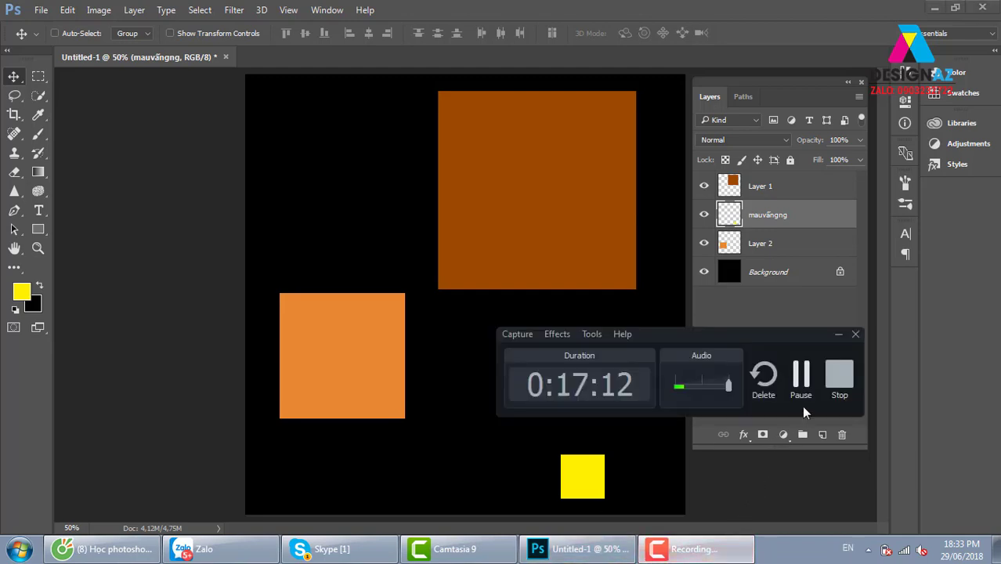
left_click(799, 384)
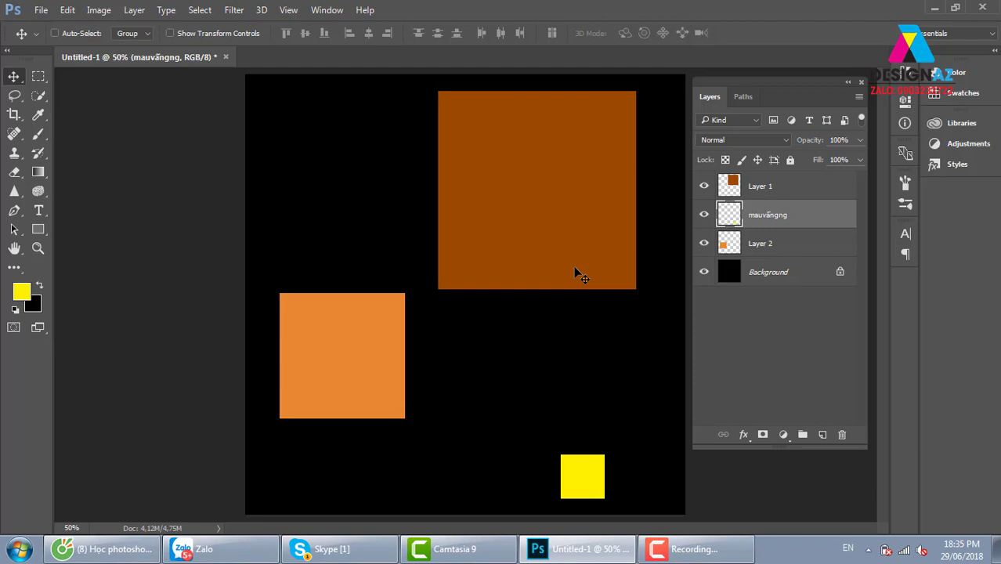
- Select Layer 1 through the brown square and zoom out to 33.33%
right_click(535, 196)
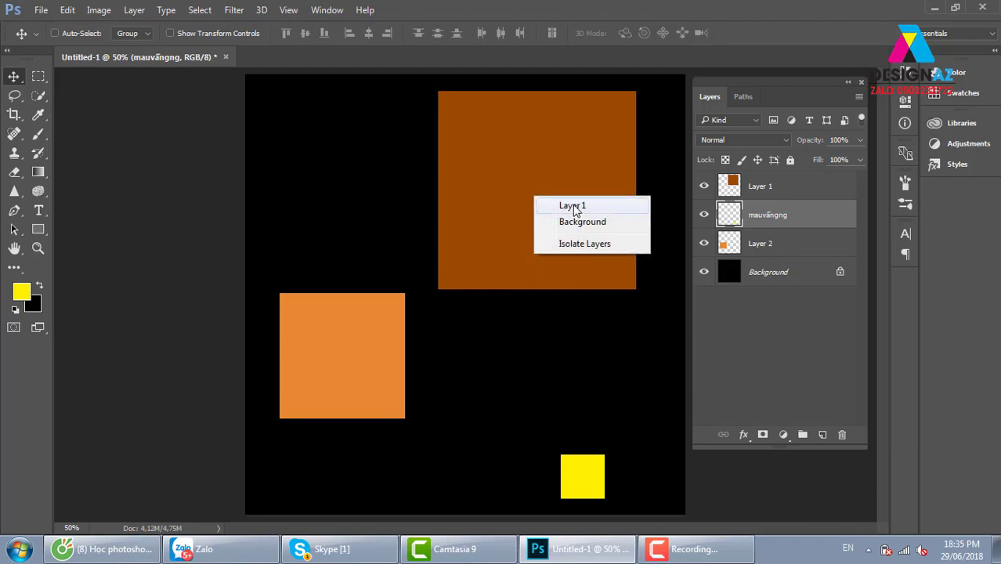
left_click(573, 206)
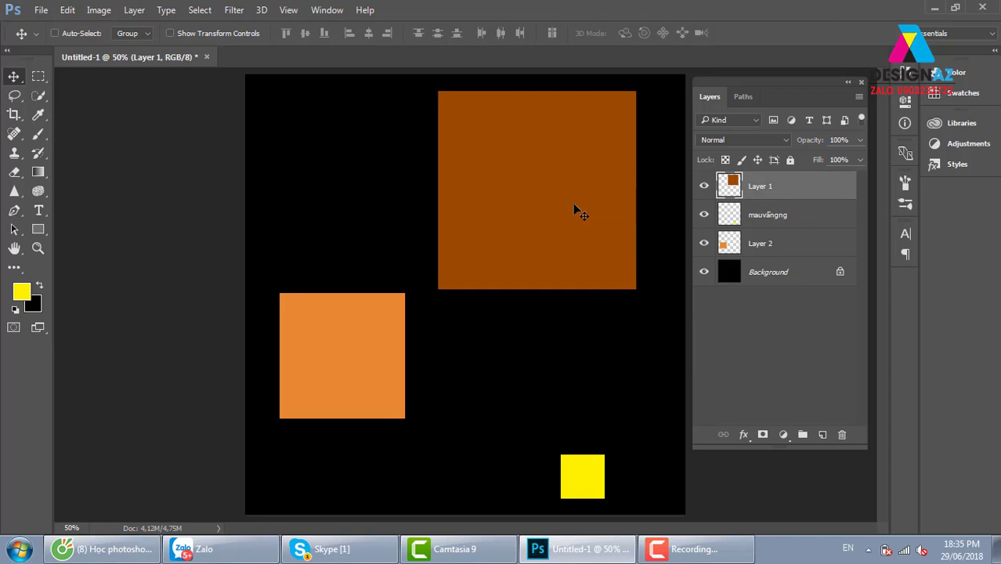
key("ctrl+minus")
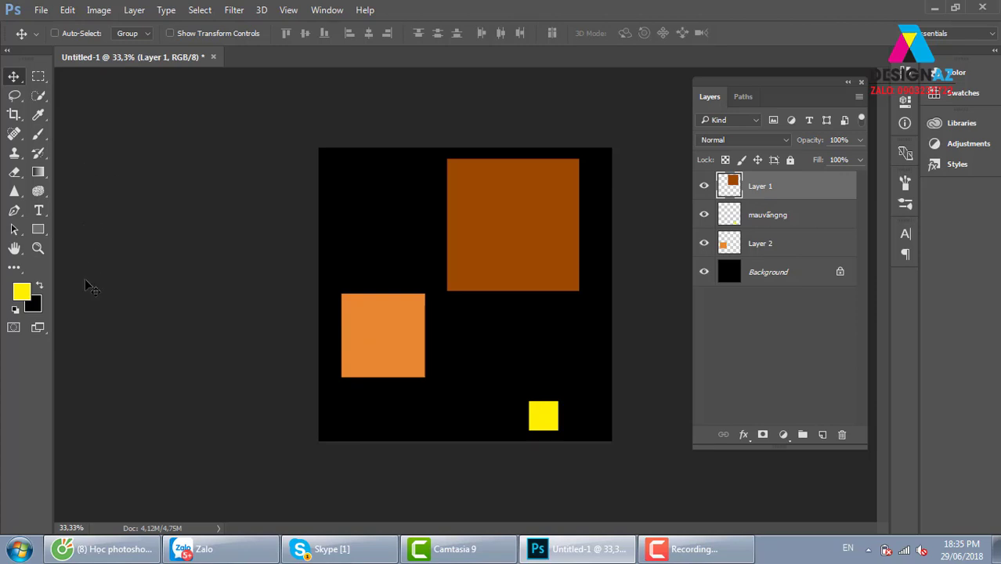
- Draw a Pen shape line from the canvas's top-right corner to its bottom-left corner
left_click(17, 211)
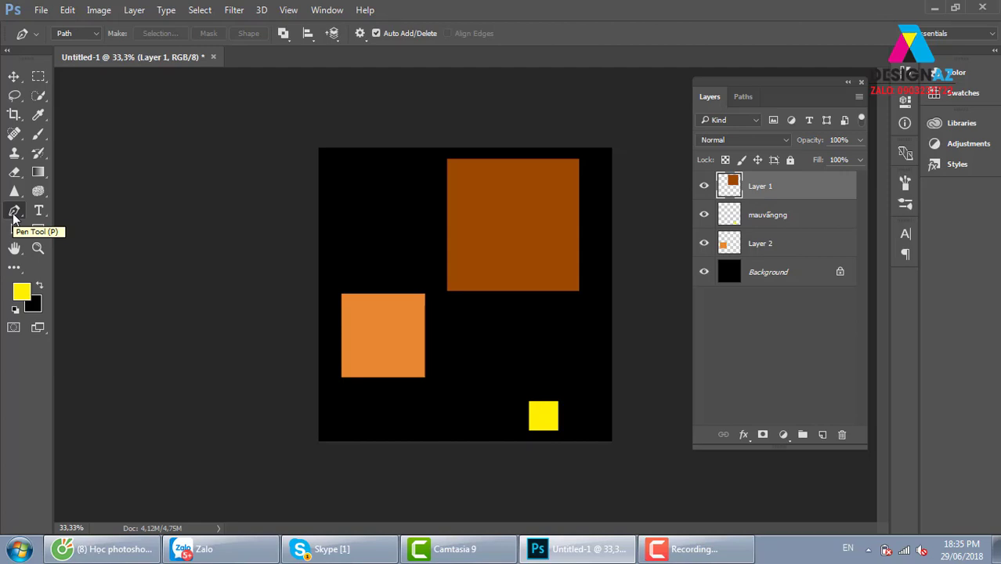
left_click(97, 33)
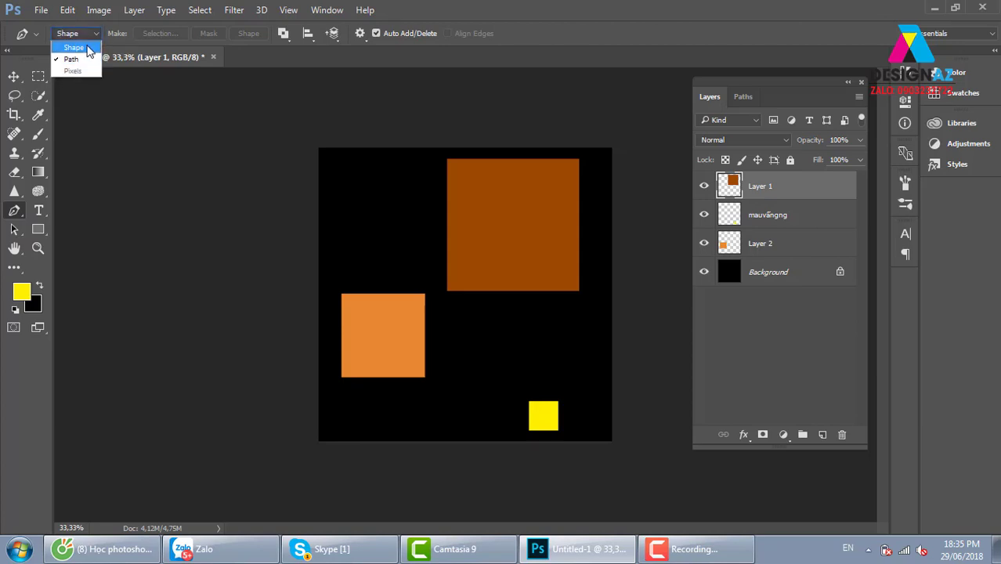
left_click(88, 47)
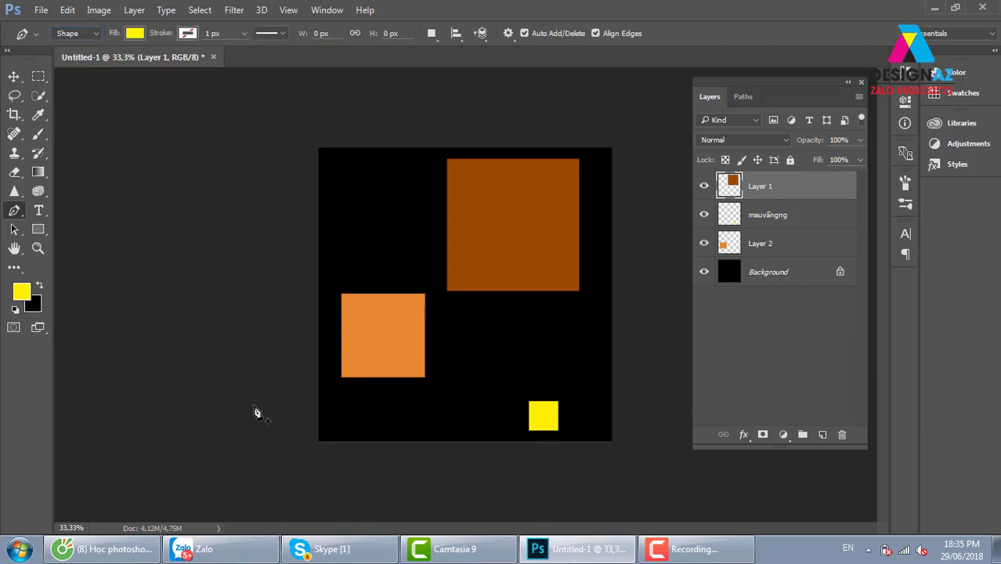
left_click(611, 147)
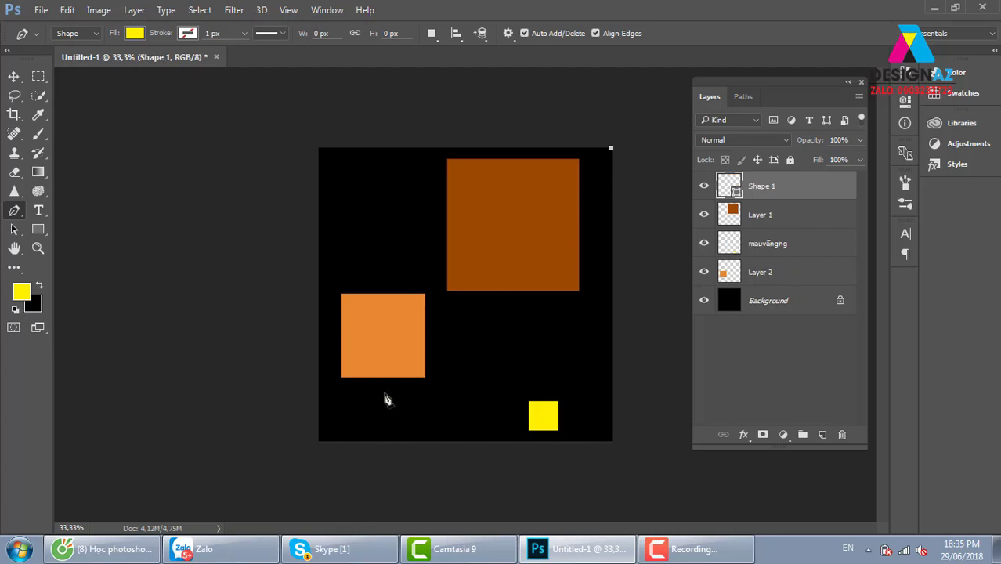
left_click(318, 442)
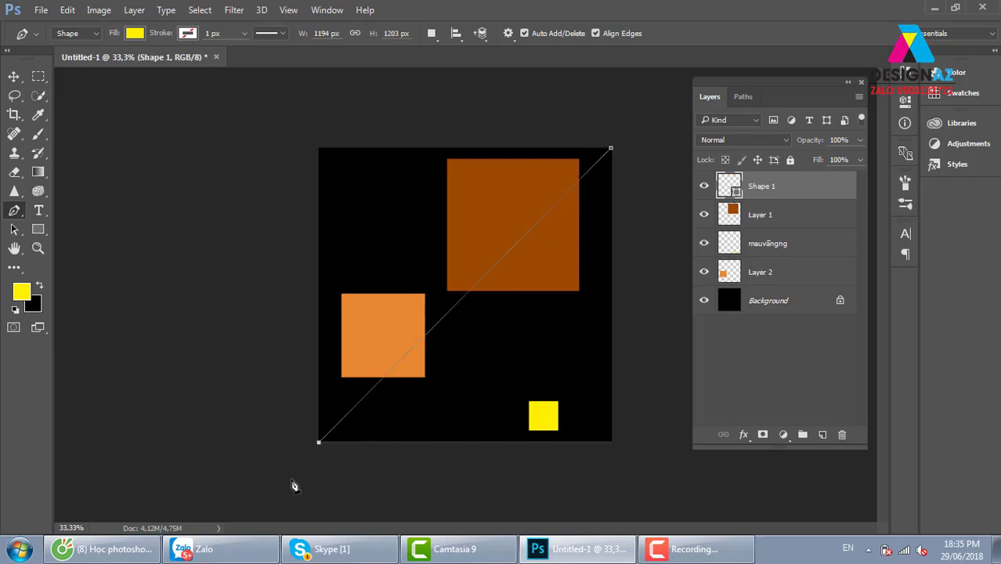
- Give the diagonal line no fill and a white stroke
left_click(135, 33)
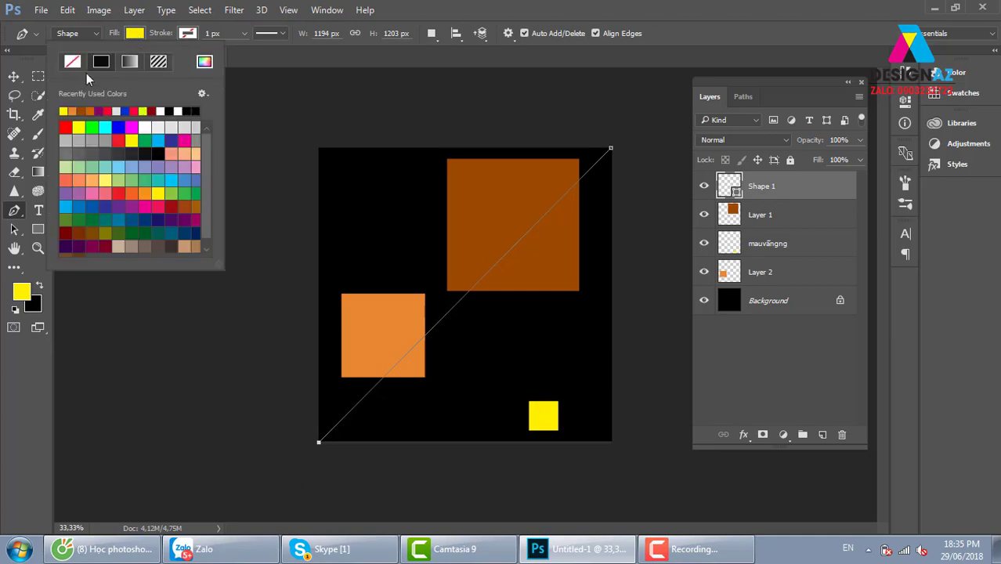
left_click(72, 61)
left_click(188, 34)
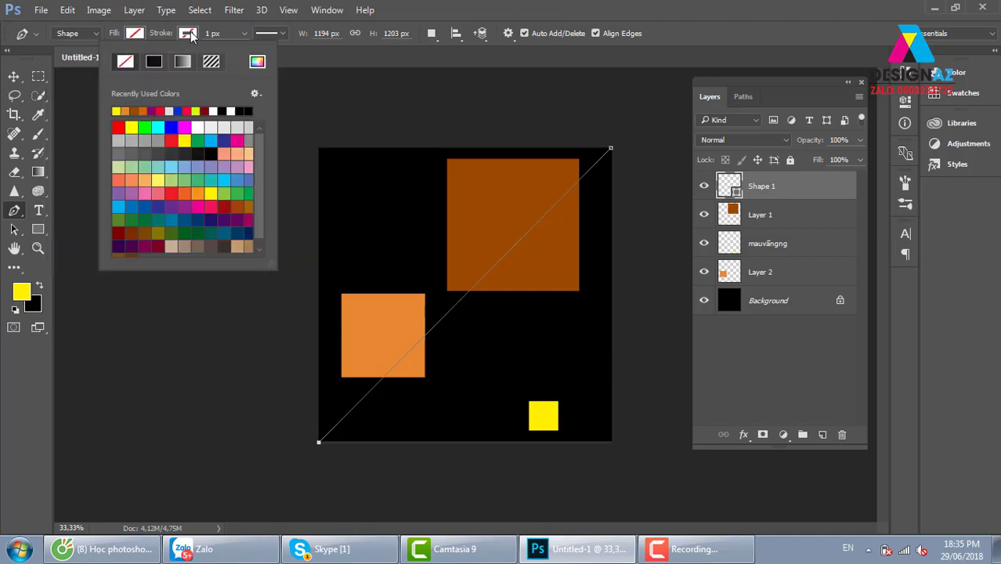
left_click(199, 127)
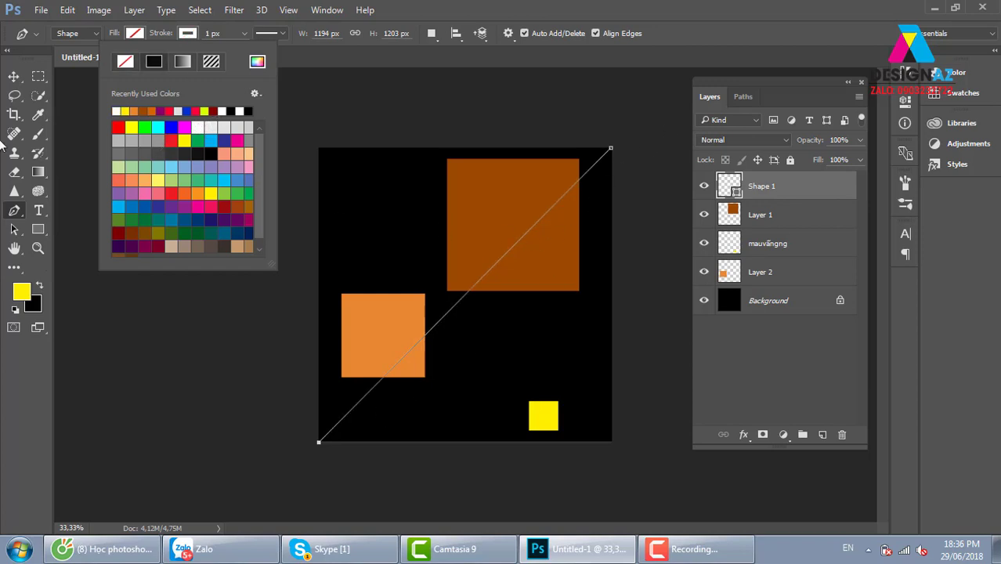
left_click(13, 76)
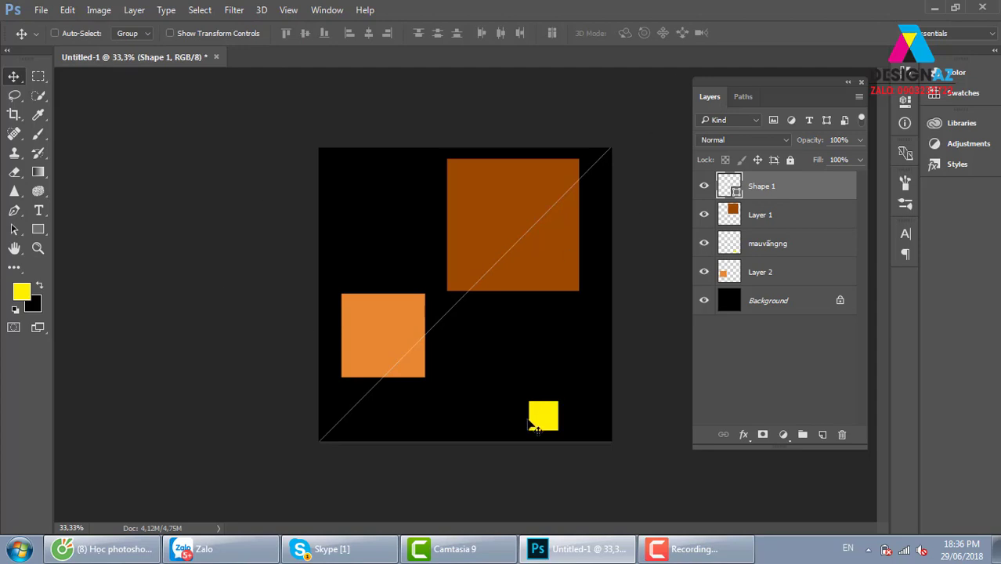
- Add the top-left to bottom-right diagonal to complete the X
left_click(15, 210)
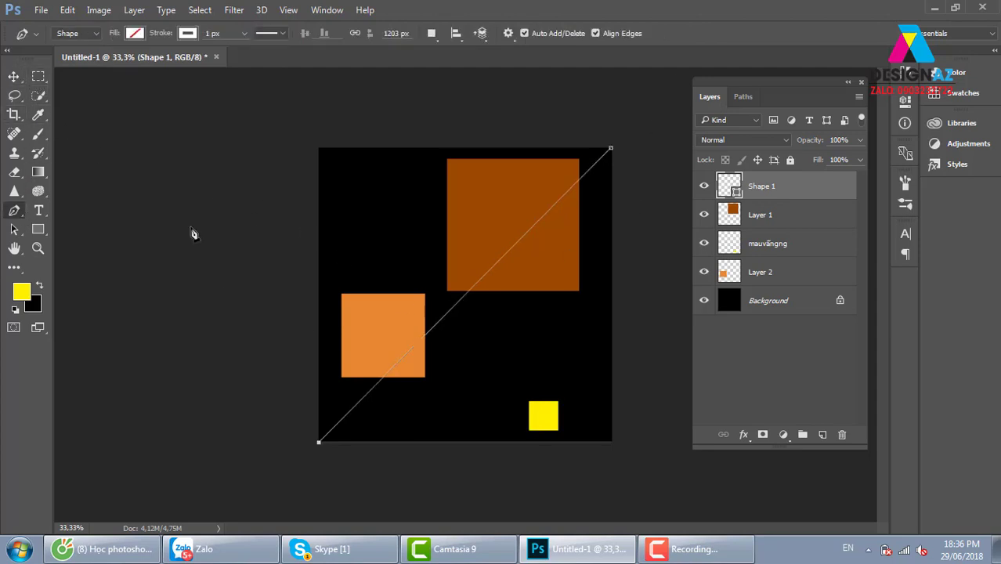
left_click(319, 147)
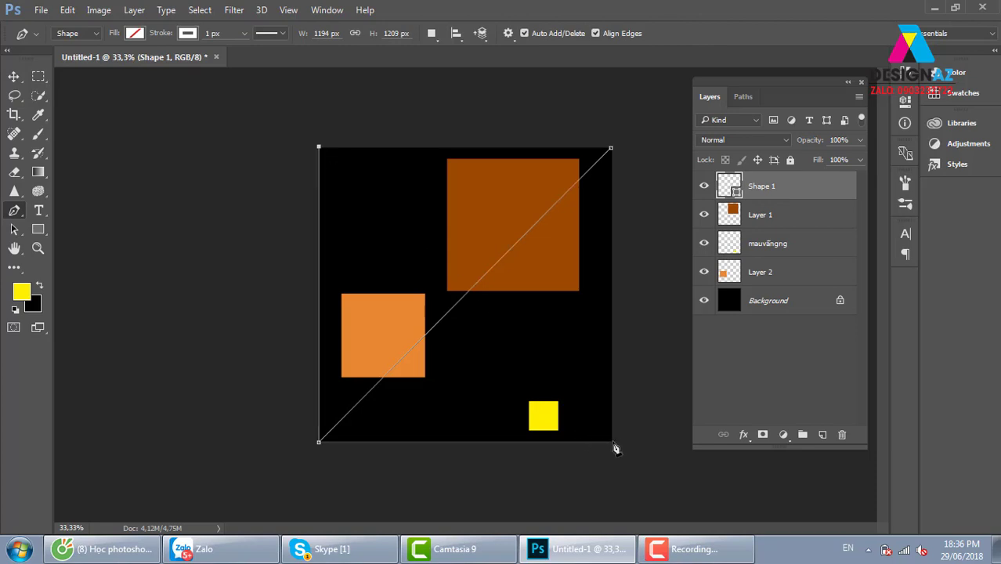
left_click(614, 442)
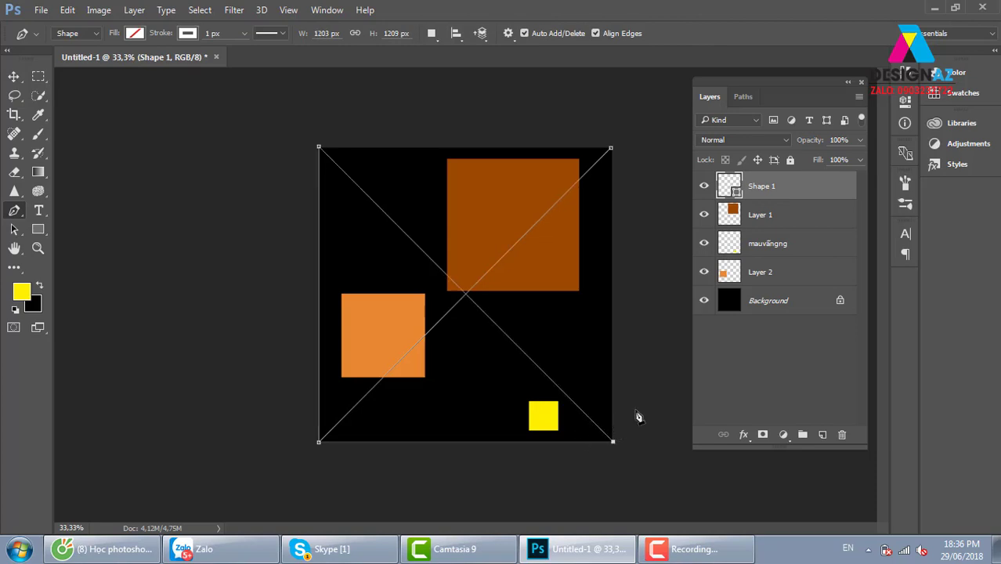
left_click(15, 76)
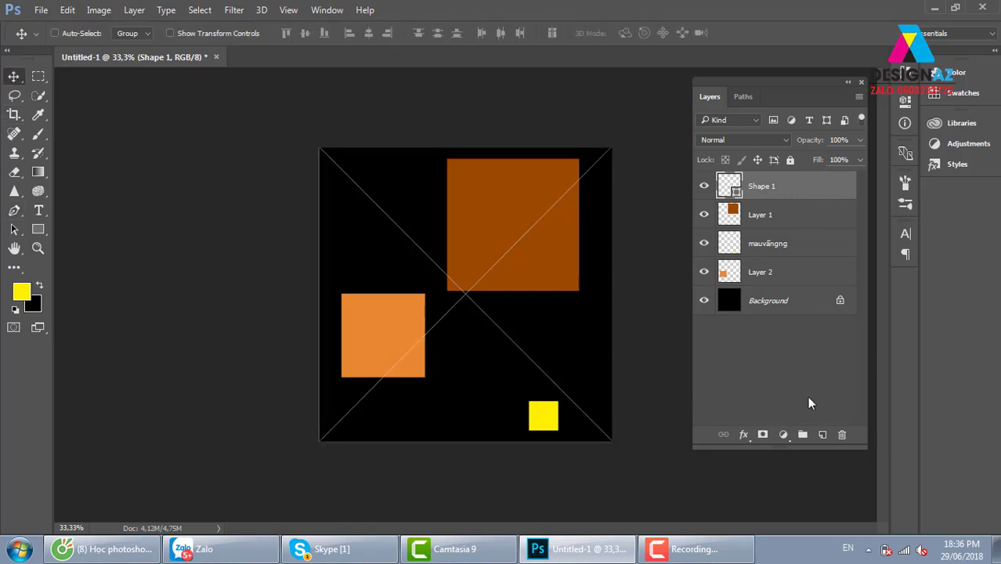
- On a new layer, draw a Pen line across the canvas at mid-height
left_click(823, 435)
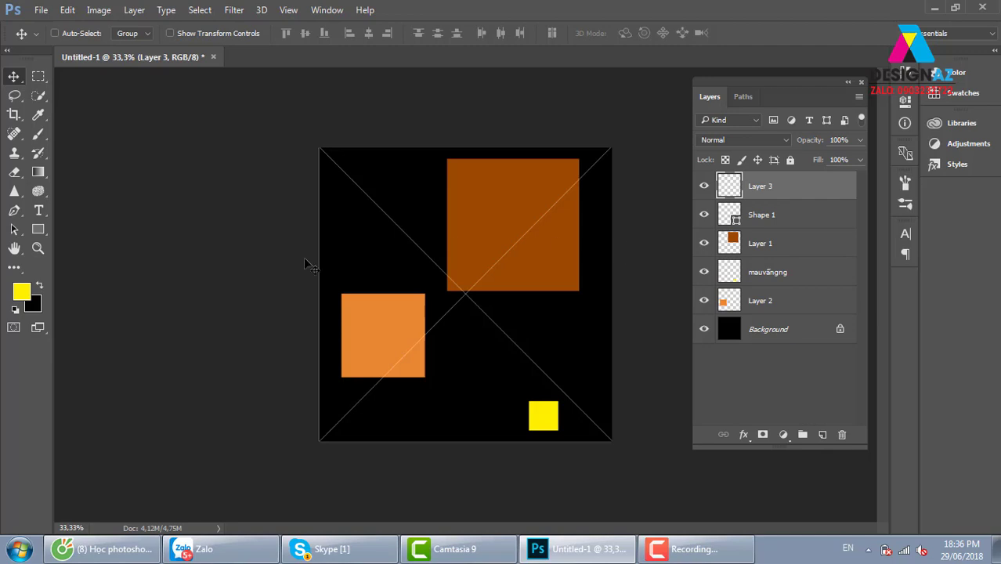
left_click(14, 212)
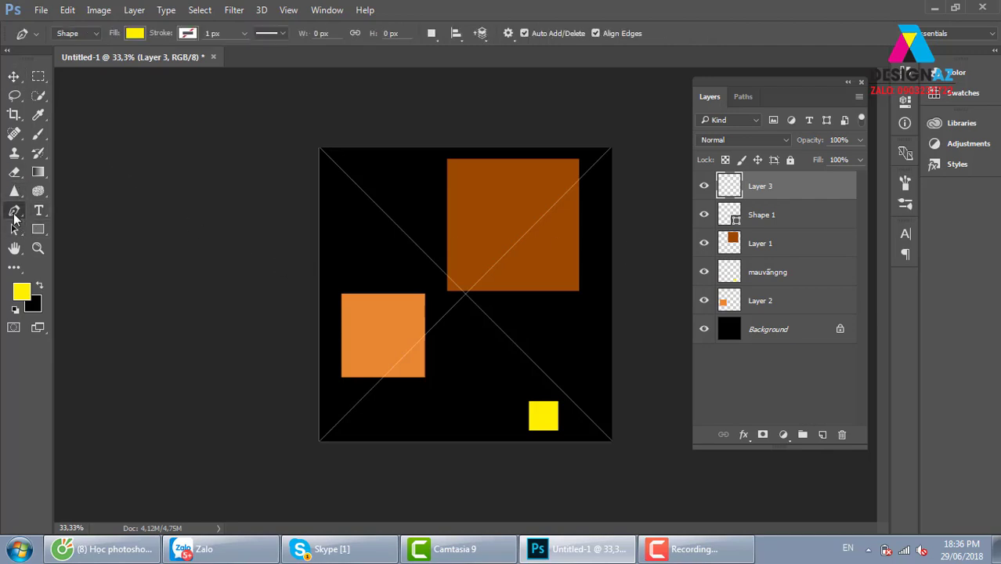
left_click(313, 292)
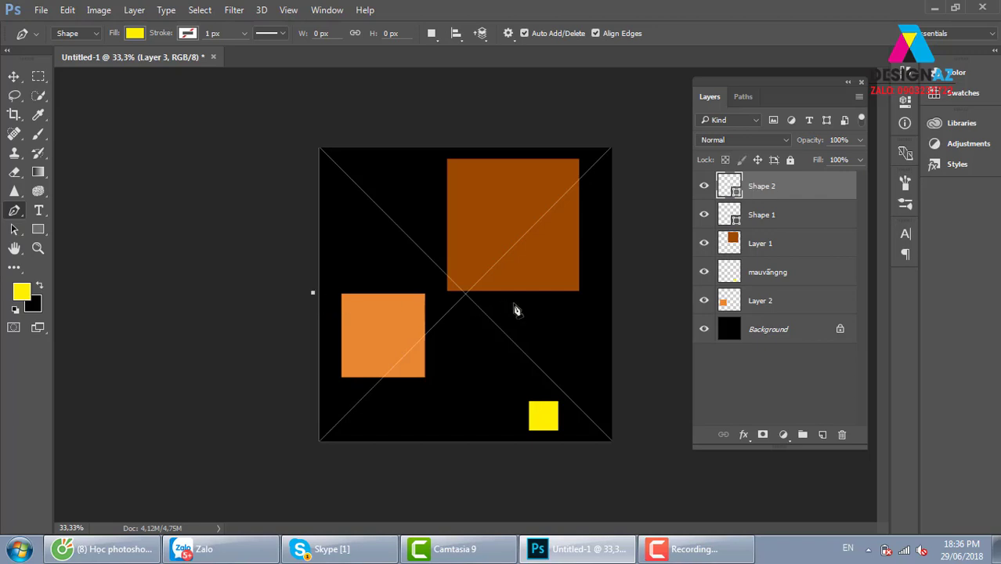
left_click(638, 294)
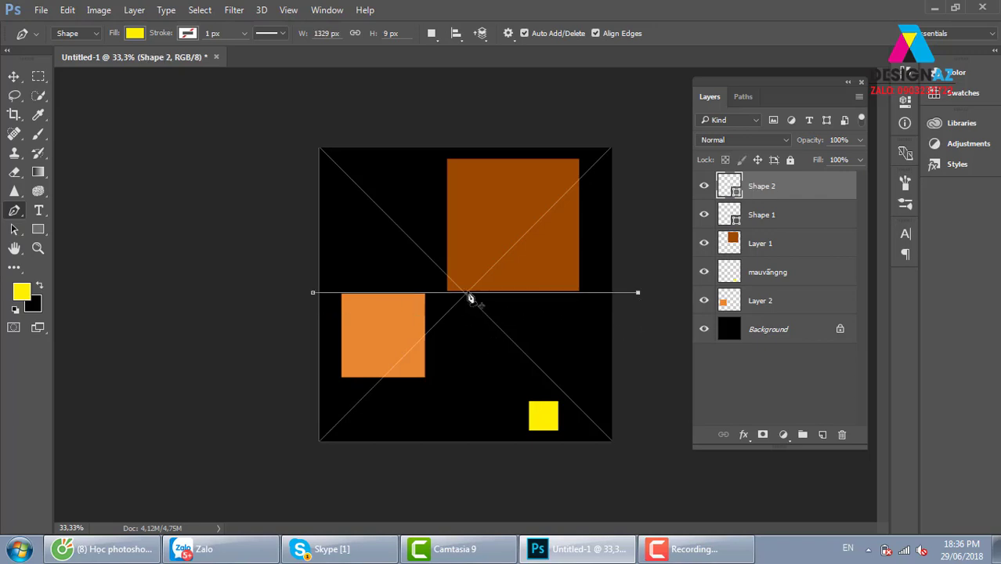
left_click(14, 77)
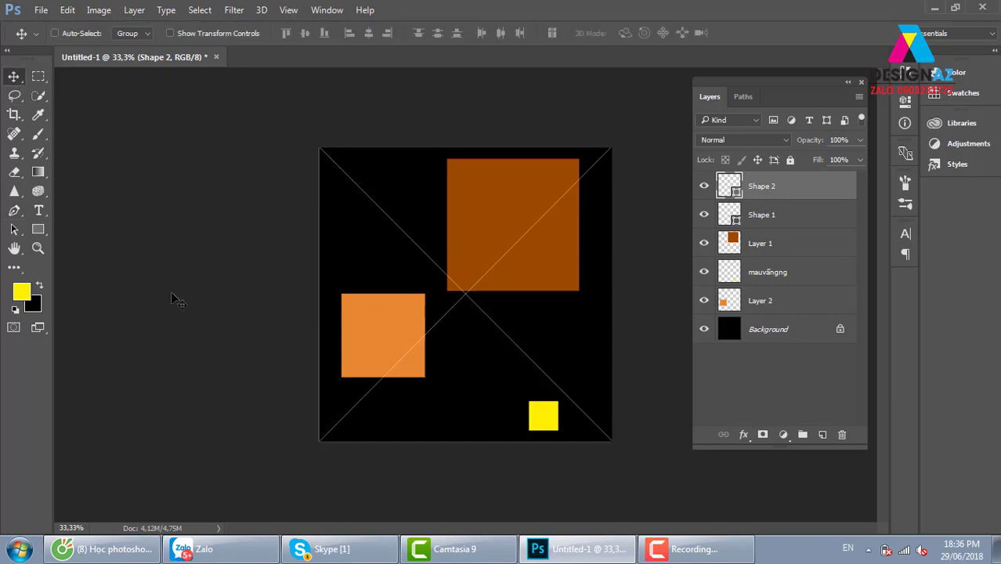
- Give the horizontal line a white stroke and no fill
left_click(14, 210)
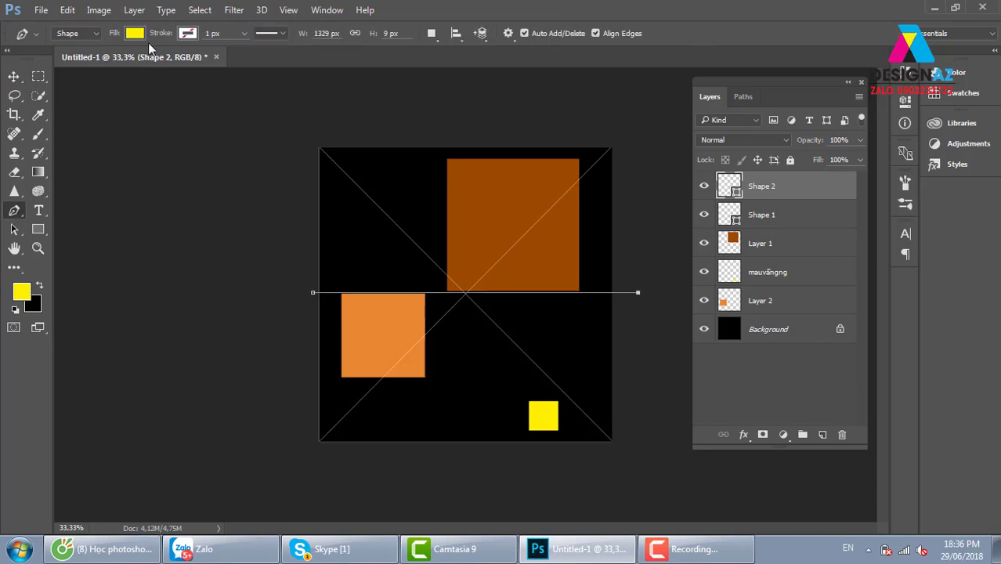
left_click(188, 34)
left_click(199, 126)
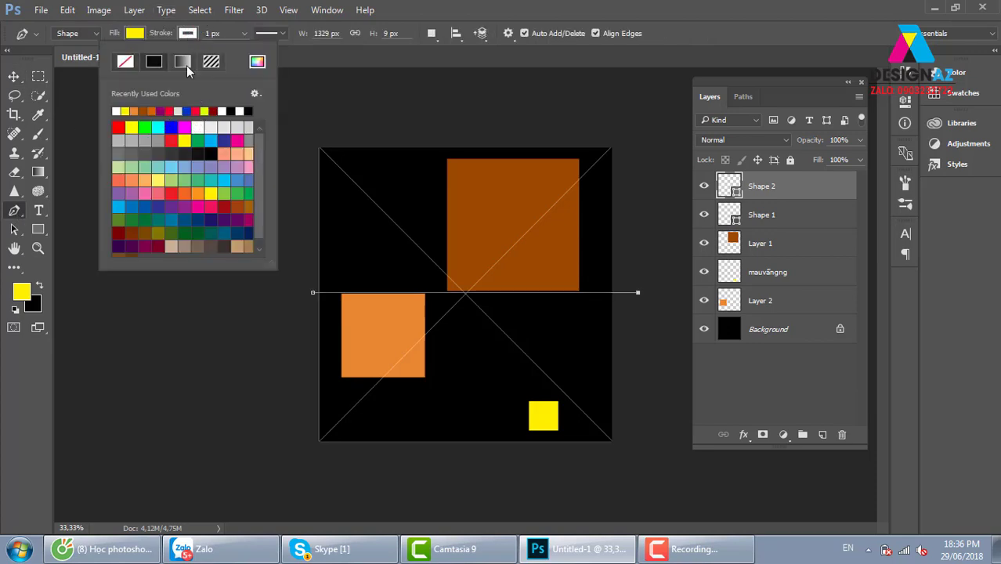
left_click(135, 33)
left_click(72, 61)
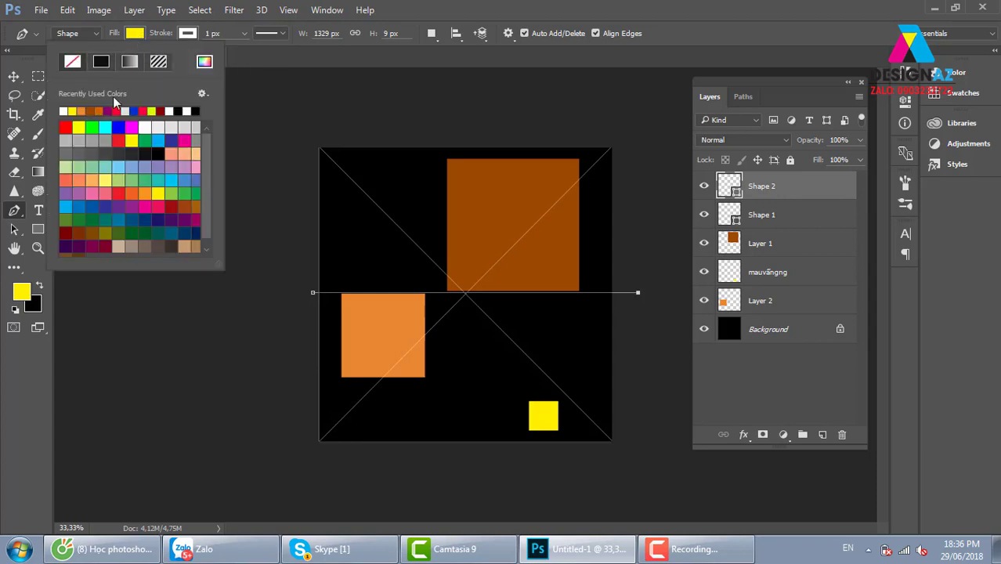
key("v")
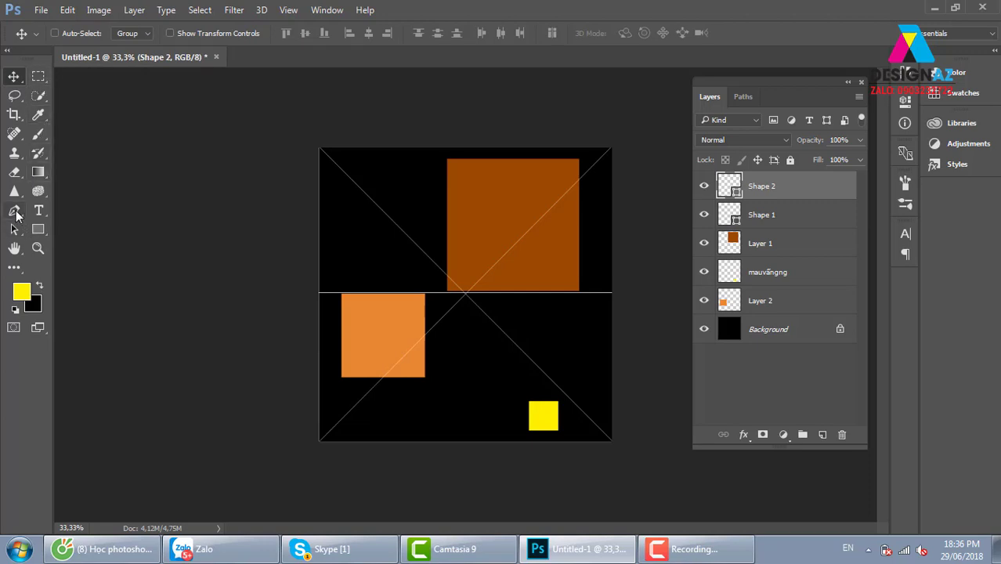
left_click(14, 210)
- On a new layer, draw a vertical Pen line from above to below the canvas
left_click(823, 434)
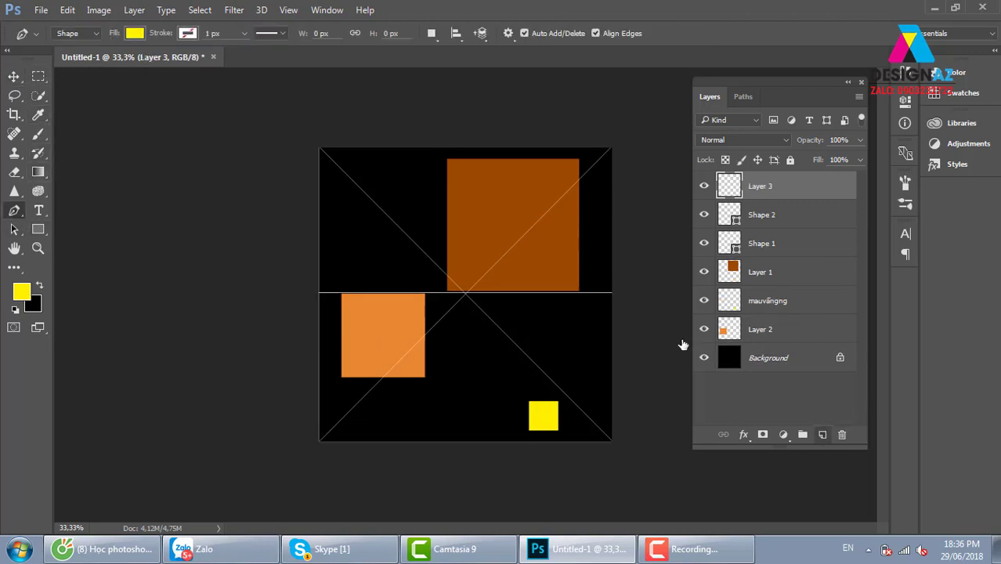
left_click(462, 137)
left_click(461, 456)
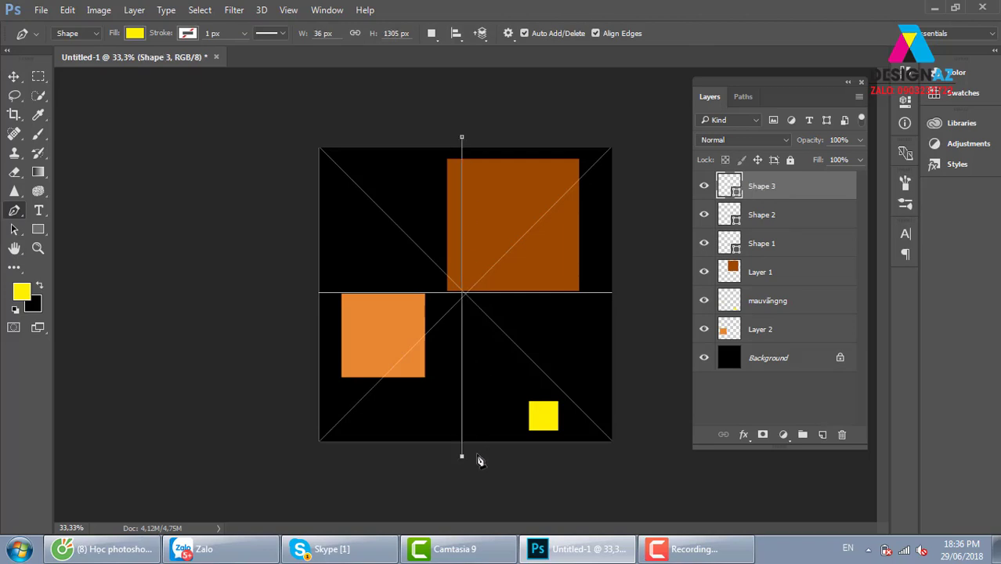
left_click(14, 76)
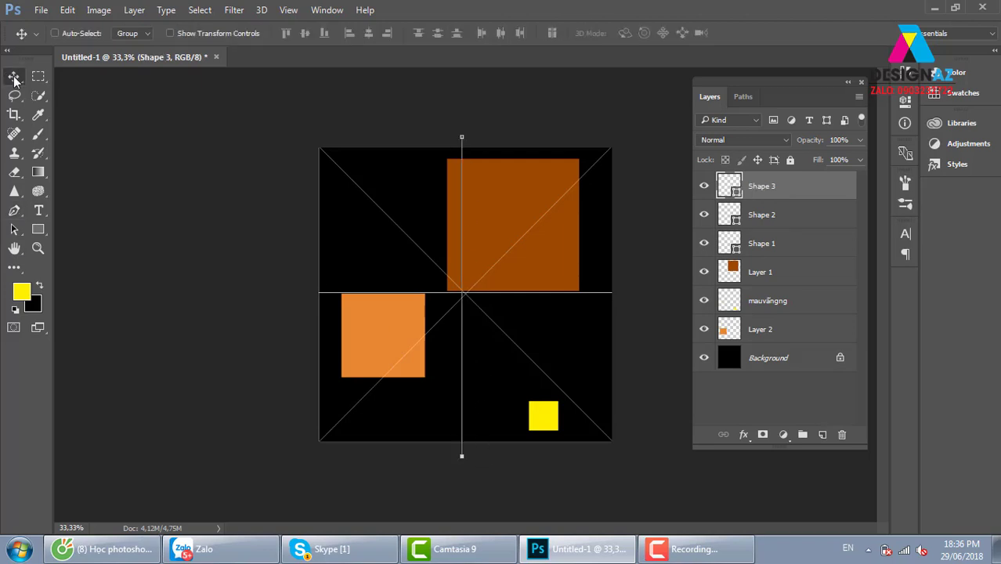
left_click(465, 199)
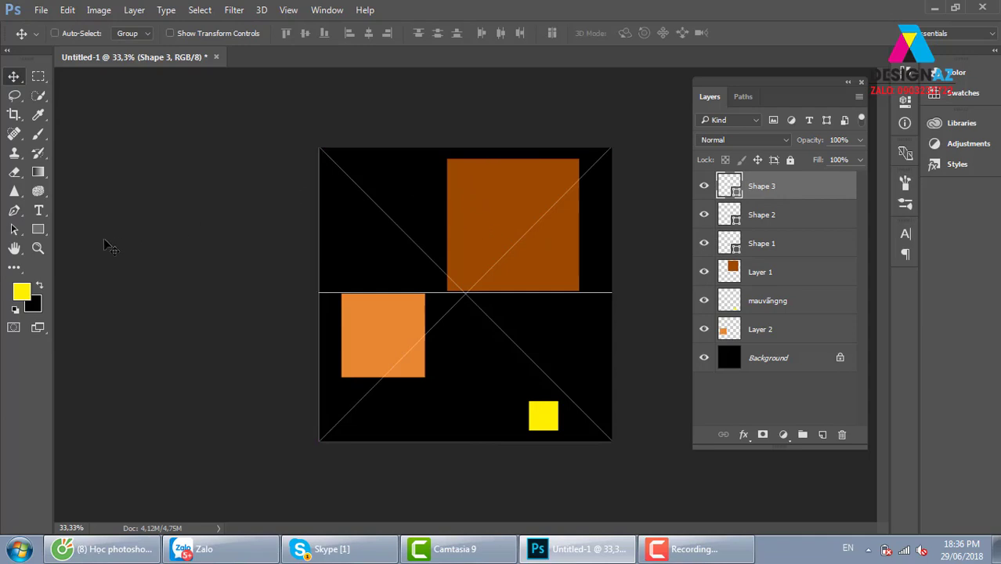
- Give the vertical line a white stroke and centre it on the canvas
left_click(14, 210)
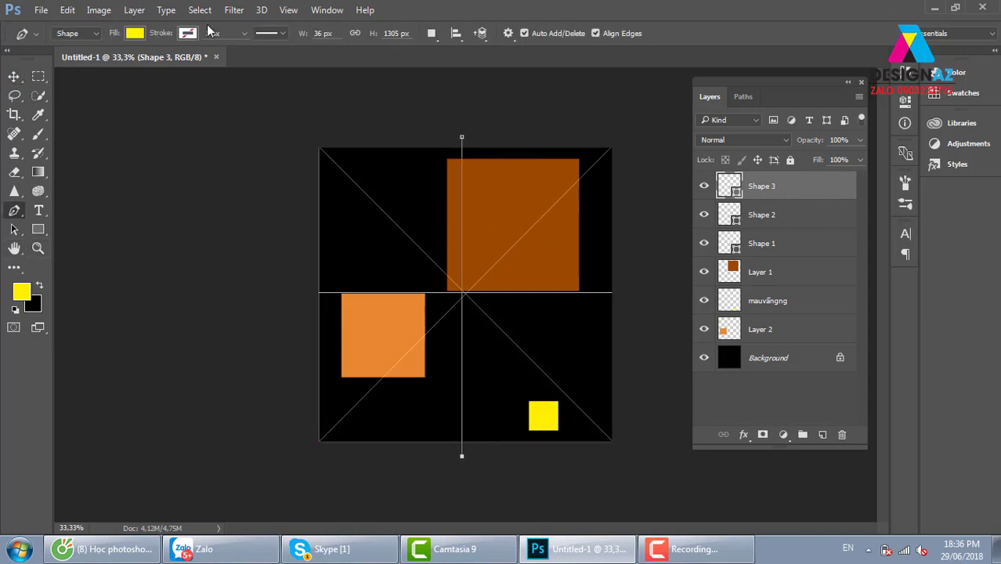
left_click(187, 32)
left_click(198, 125)
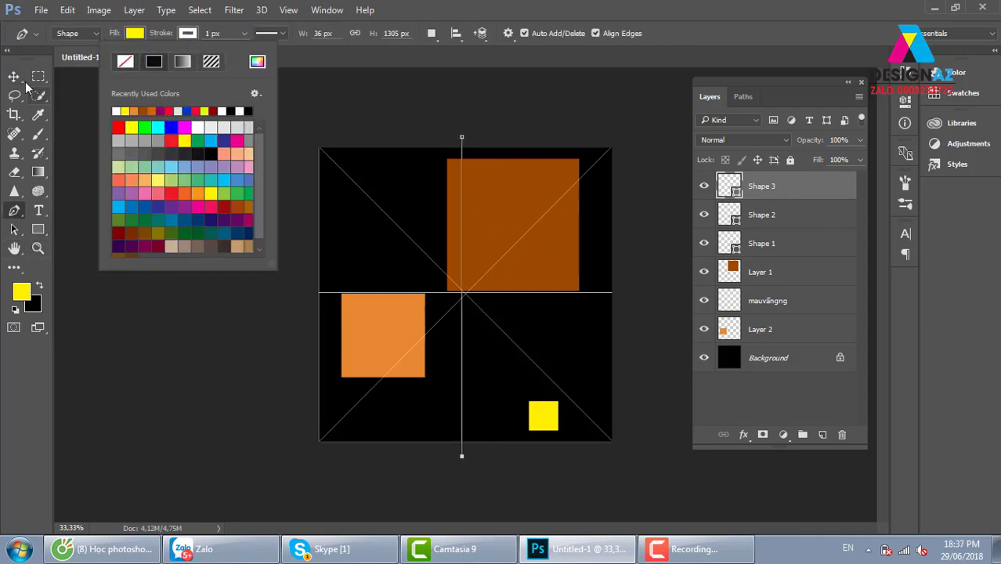
left_click(14, 76)
left_click_drag(463, 200, 484, 206)
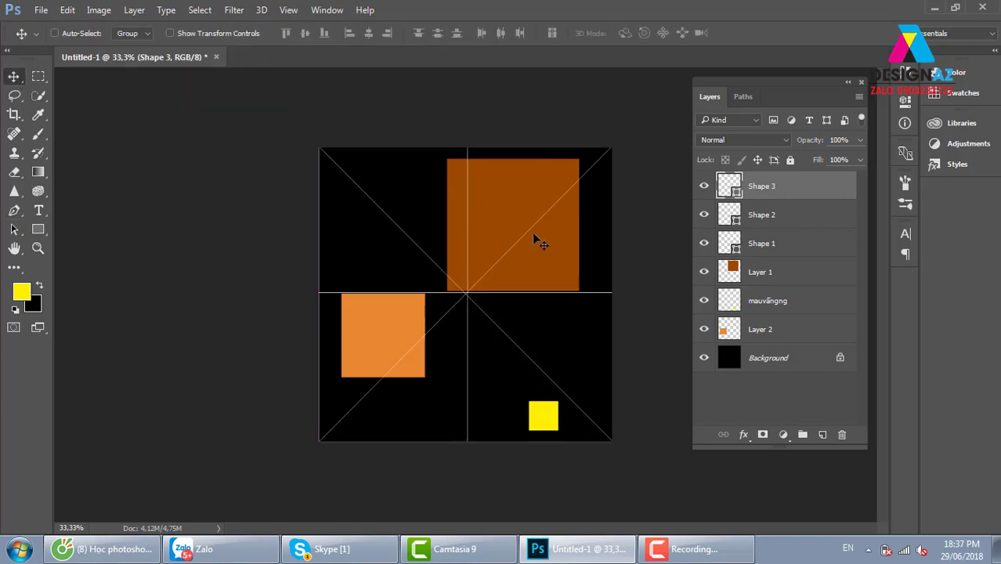
key("Left")
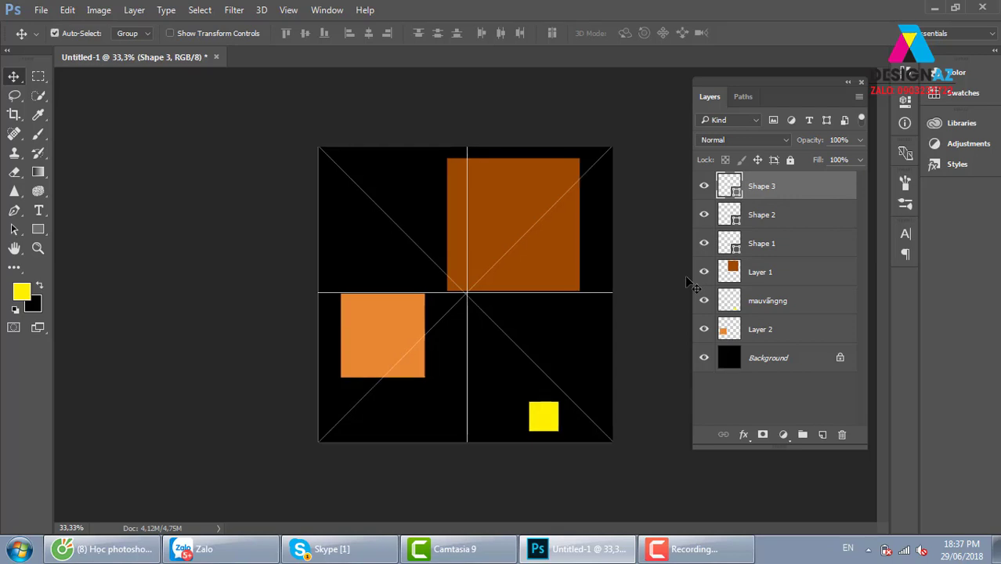
key("ctrl+plus")
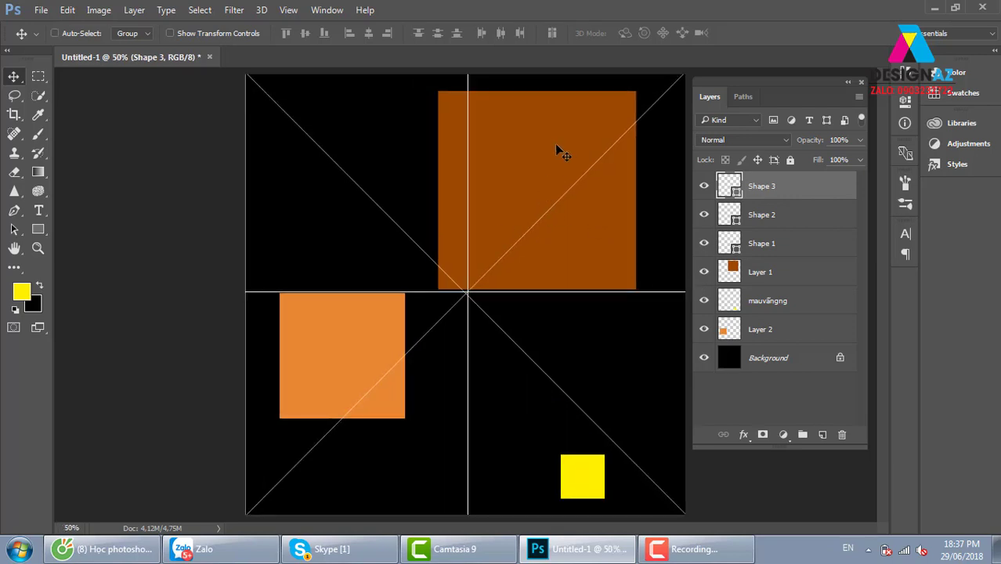
- Select Layer 1, the brown square, and scale it down to about 78.33%
right_click(557, 140)
left_click(576, 145)
left_click_drag(590, 158, 596, 159)
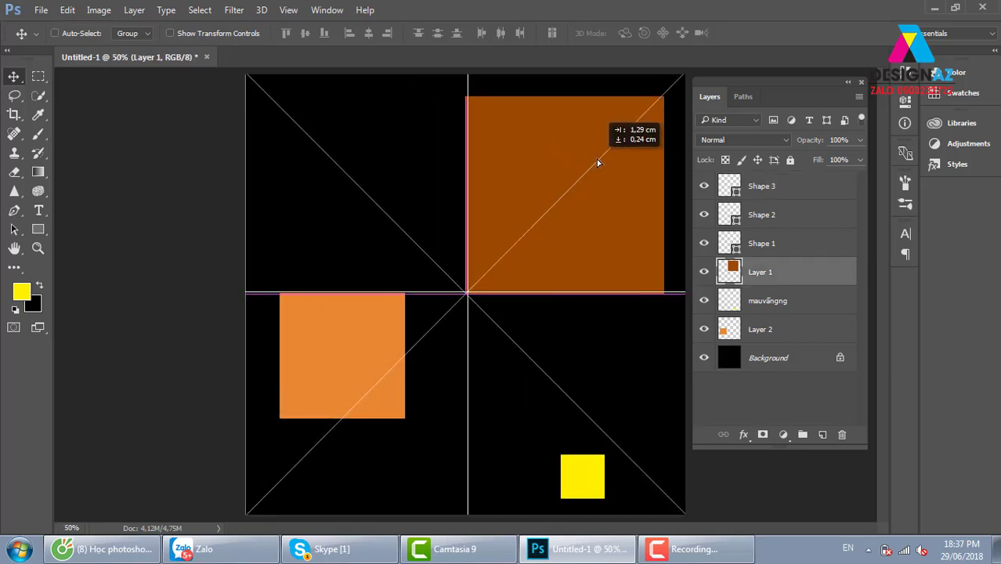
key("ctrl+t")
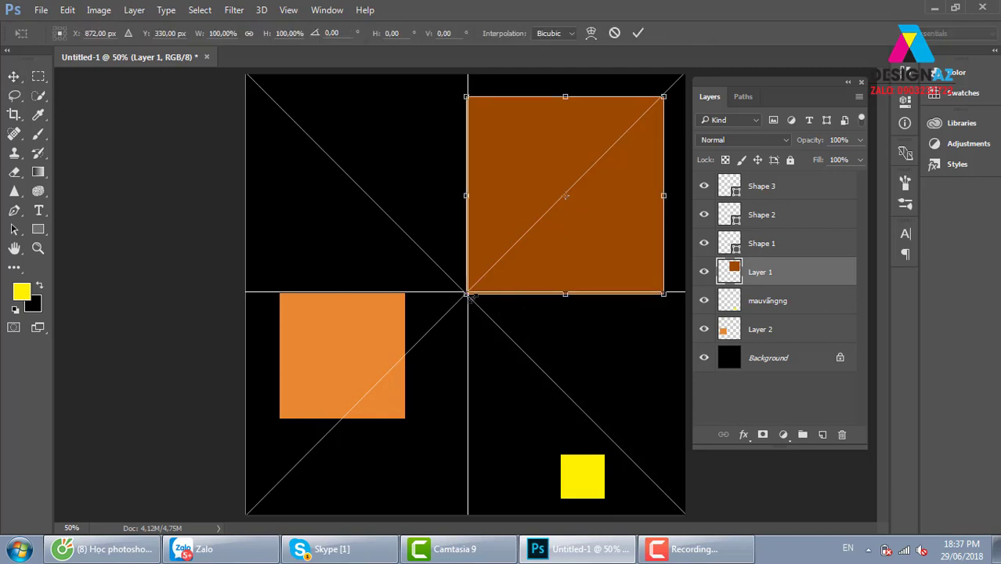
left_click_drag(467, 294, 510, 250)
key("Return")
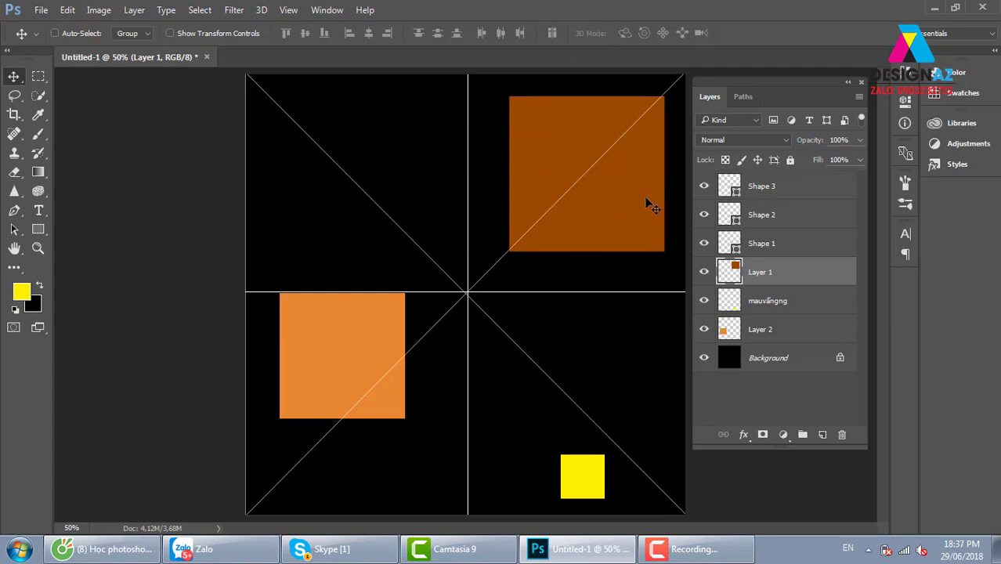
- Reposition the brown square about 1 cm in from the canvas's top and right edges
left_click_drag(630, 204, 614, 197)
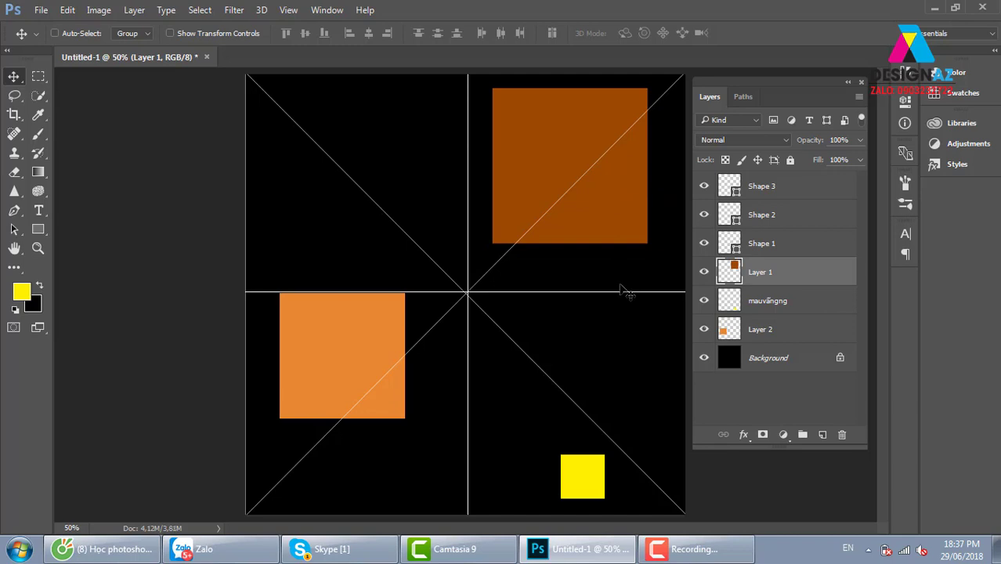
key("ctrl+minus")
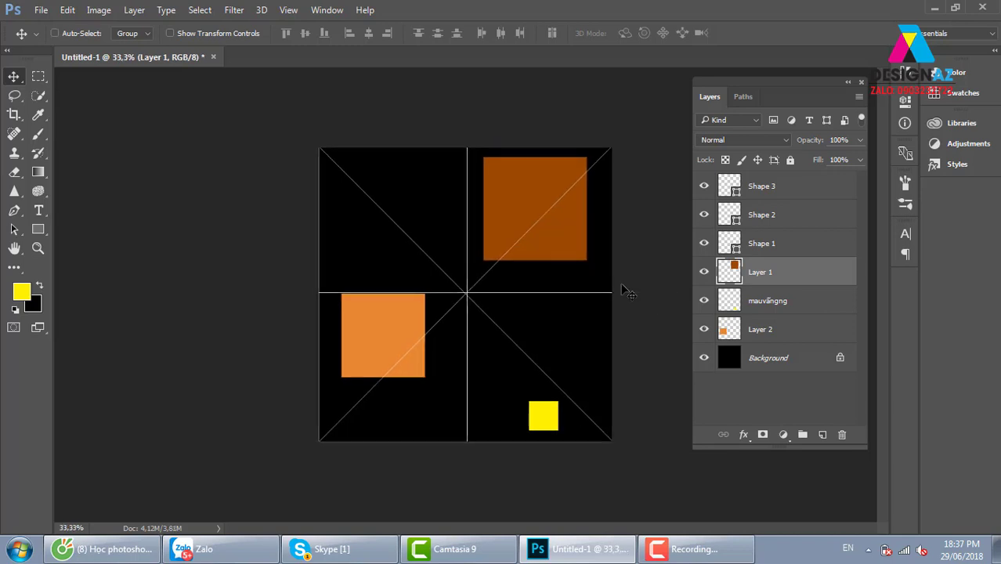
left_click_drag(585, 253, 610, 266)
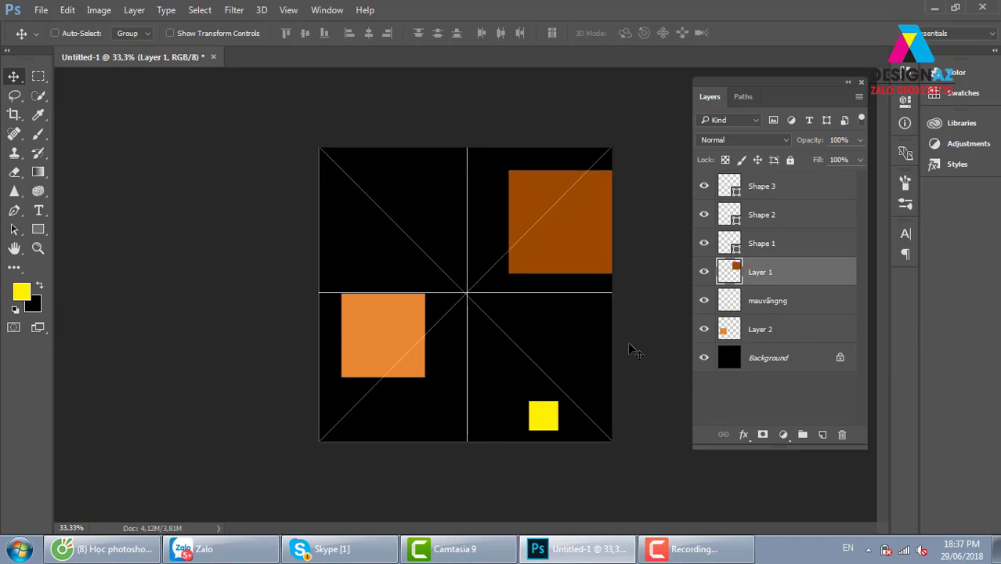
mouse_move(586, 272)
left_mouse_down()
mouse_move(532, 272)
mouse_move(636, 261)
mouse_move(531, 251)
left_mouse_up()
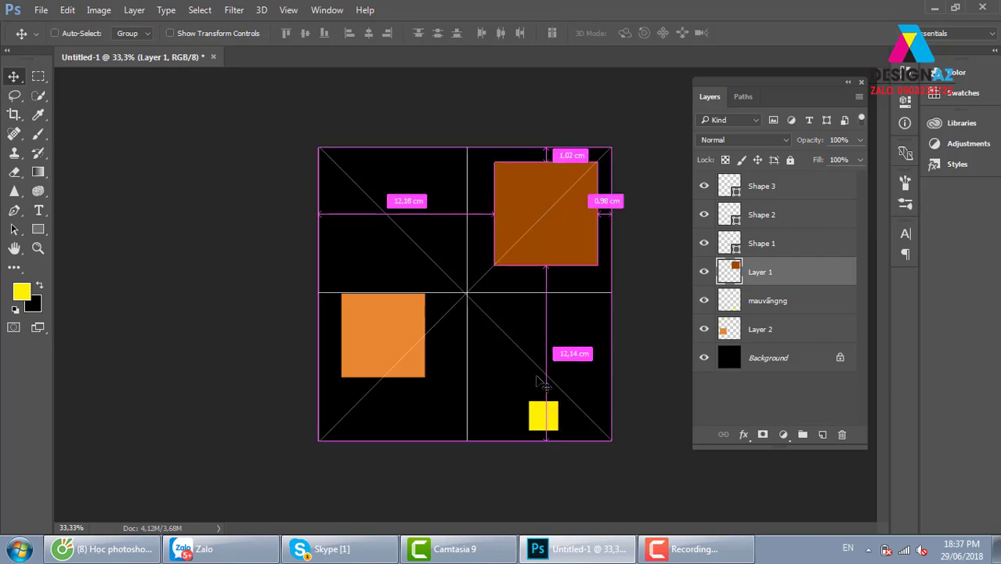
key("ctrl+plus")
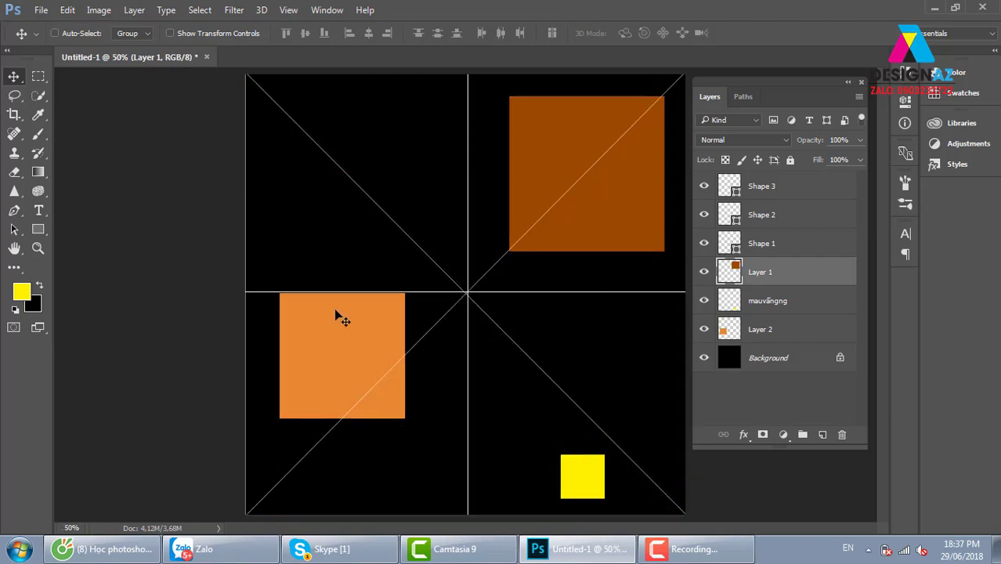
key("ctrl")
- Select Layer 2 and move the orange square up to snap across the left horizontal centre line
right_click(351, 346)
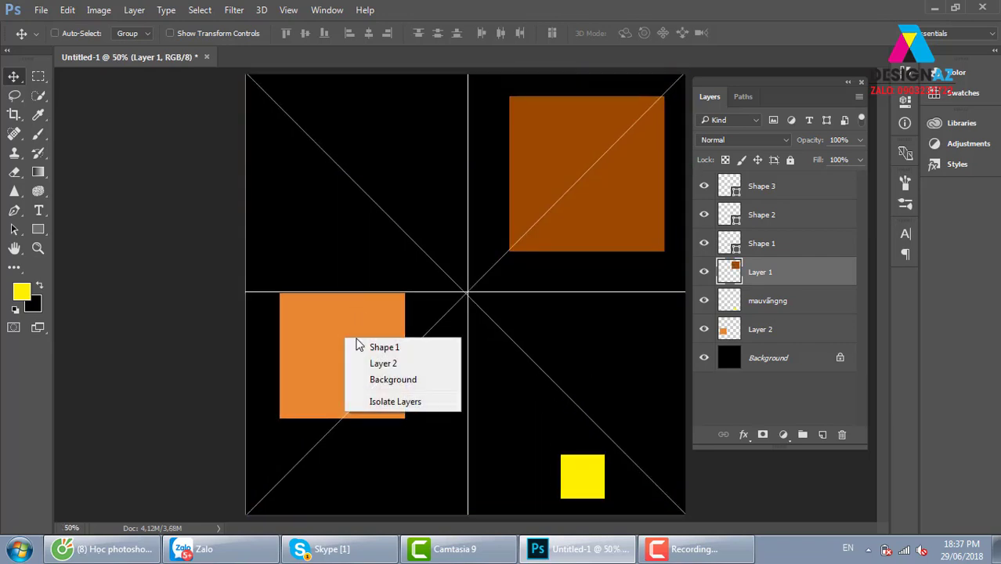
left_click(381, 363)
left_click_drag(335, 353, 326, 293)
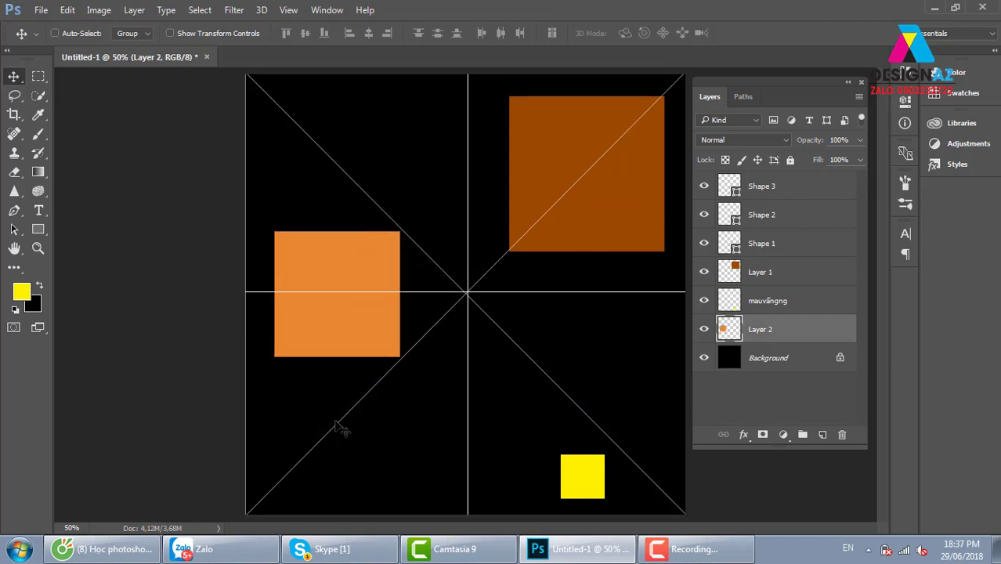
mouse_move(328, 342)
left_mouse_down()
mouse_move(324, 327)
mouse_move(328, 336)
left_mouse_up()
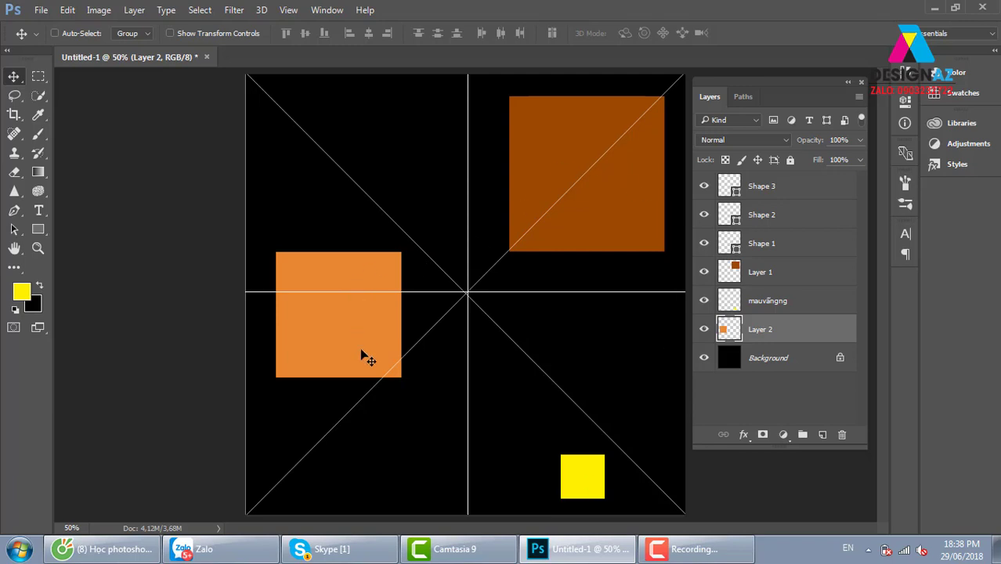
- Draw a roughly 12.12 × 10.06 cm rectangular marquee across the canvas centre
left_click(39, 76)
mouse_move(332, 133)
left_mouse_down()
mouse_move(518, 308)
mouse_move(594, 349)
left_mouse_up()
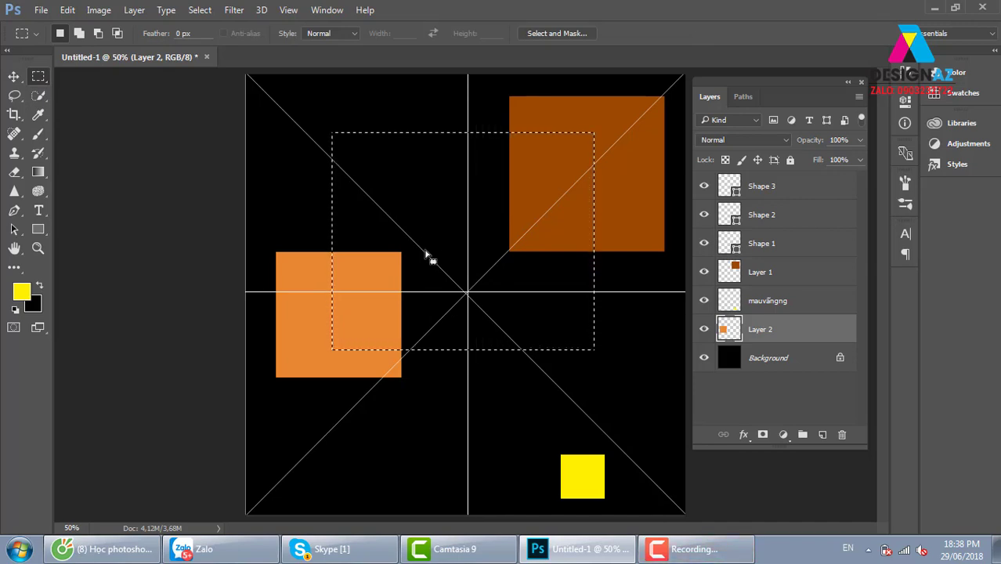
- Add empty Layer 3 above Layer 2 and set the foreground colour to dark brown #4b2300
left_click(823, 435)
left_click(23, 293)
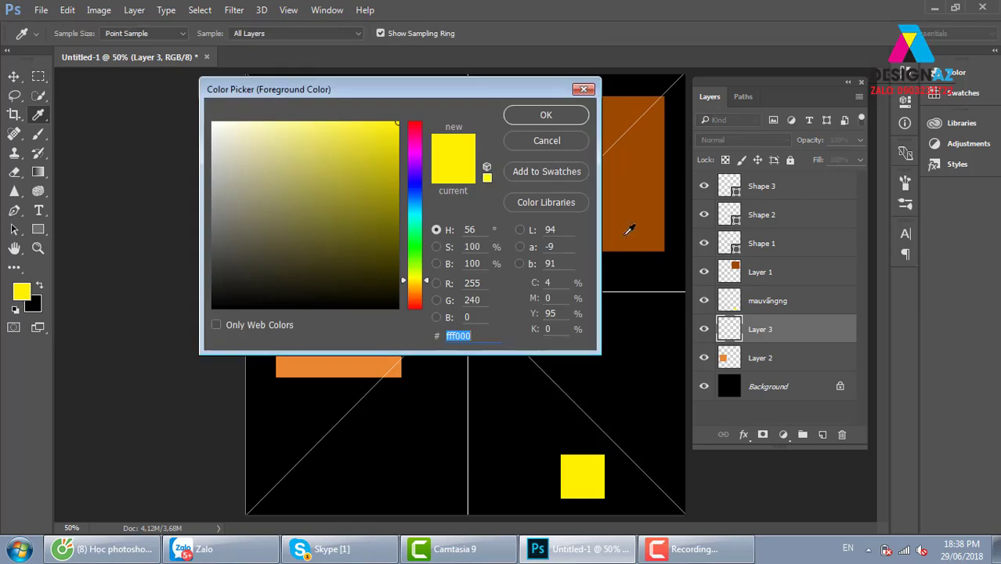
left_click(630, 224)
left_click_drag(377, 254, 409, 253)
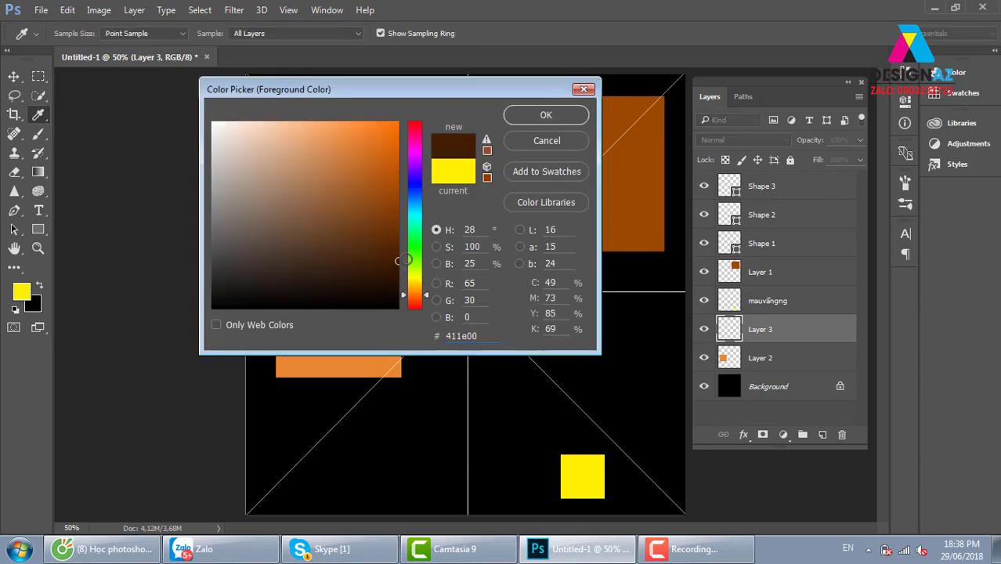
left_click(546, 116)
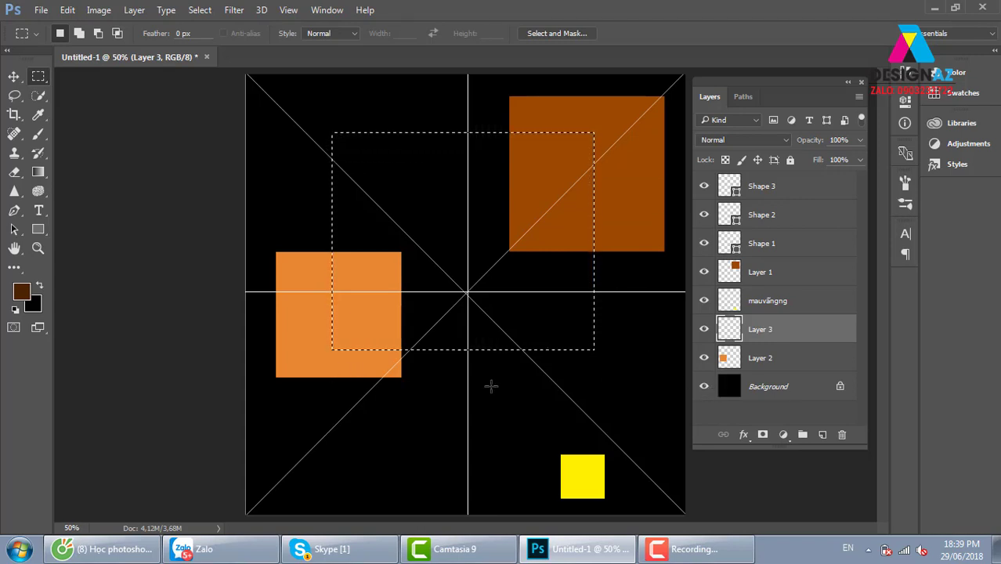
- Fill the selection on Layer 3 with dark brown and send it below Layer 2's orange square
key("alt+BackSpace")
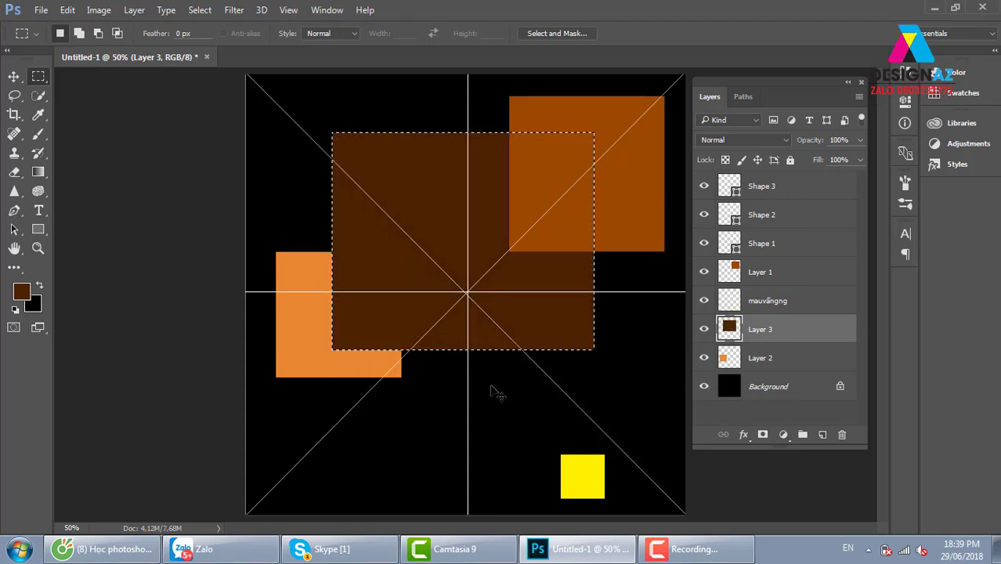
left_click(14, 76)
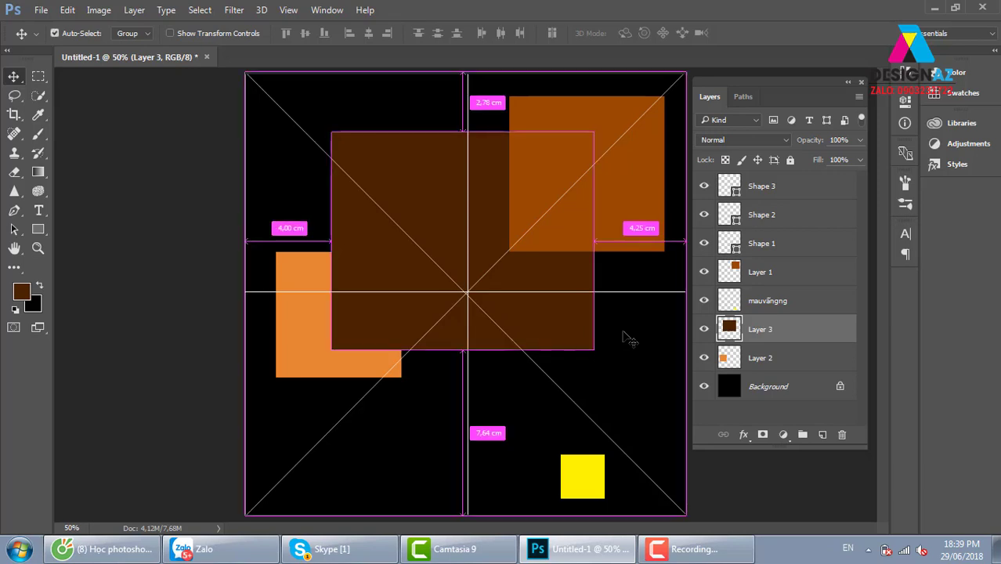
key("ctrl+bracketleft")
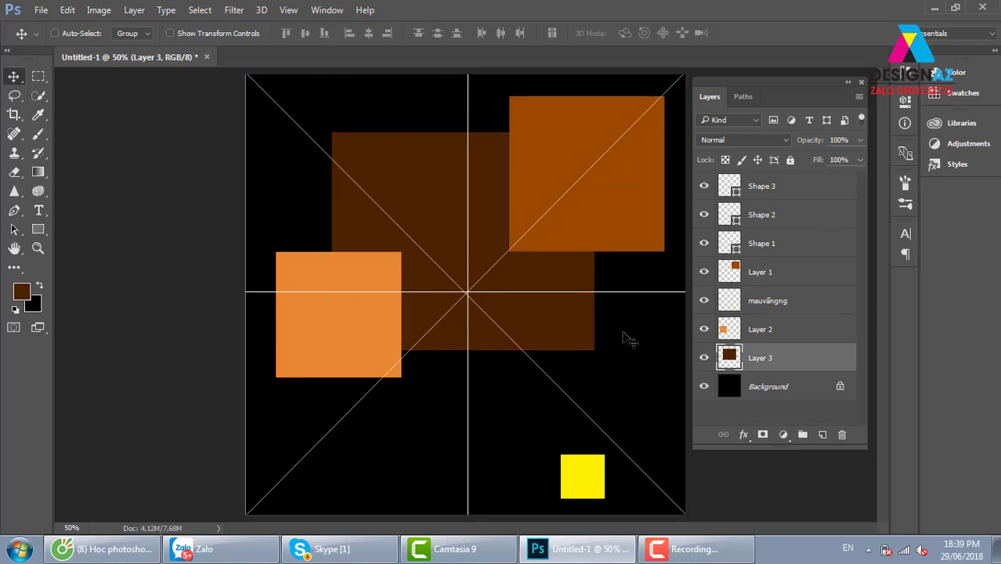
key("ctrl+bracketright")
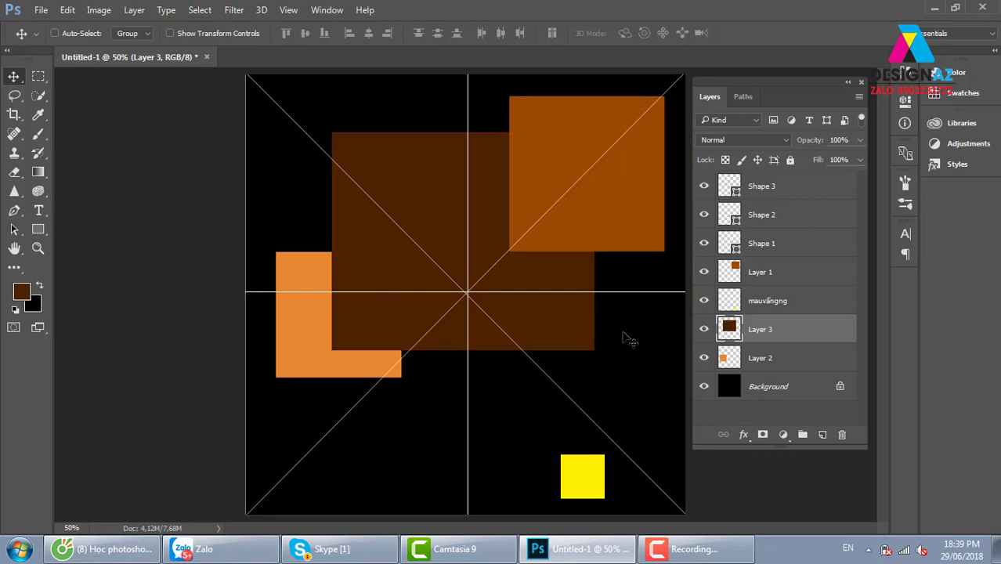
key("ctrl+bracketleft")
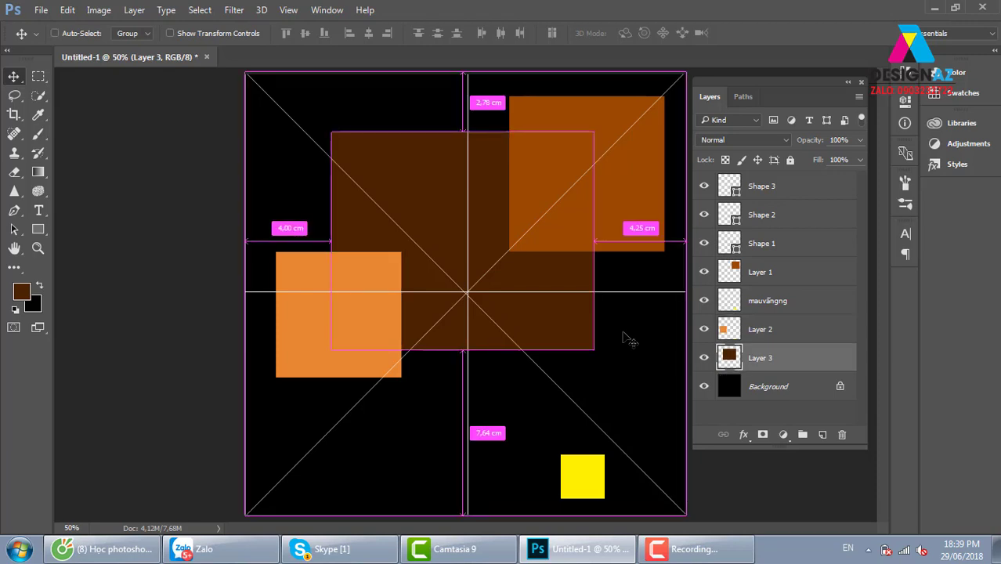
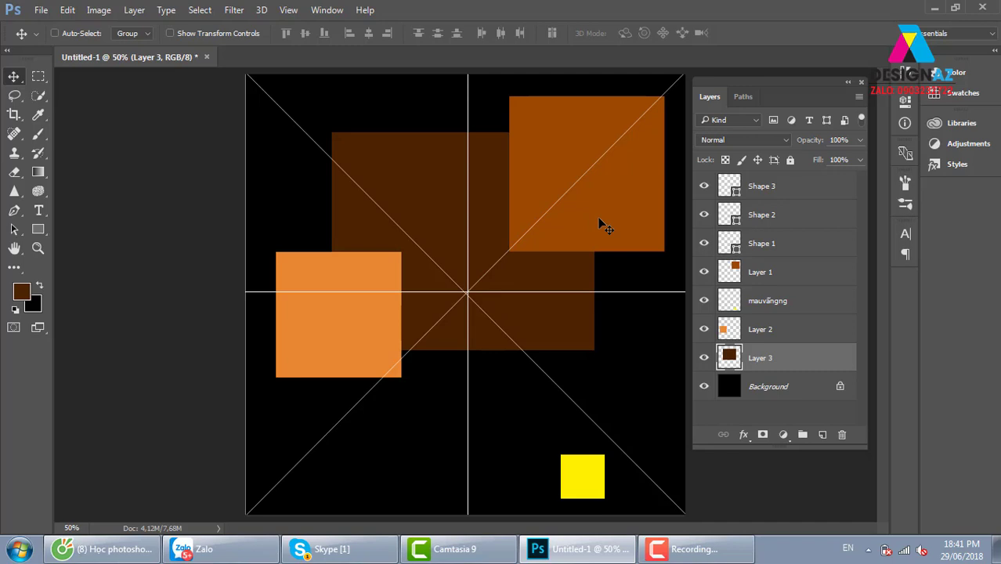
- Delete layers Shape 1 to Shape 3, then marquee a square around the yellow square
left_click(806, 188)
left_click(802, 250, "shift")
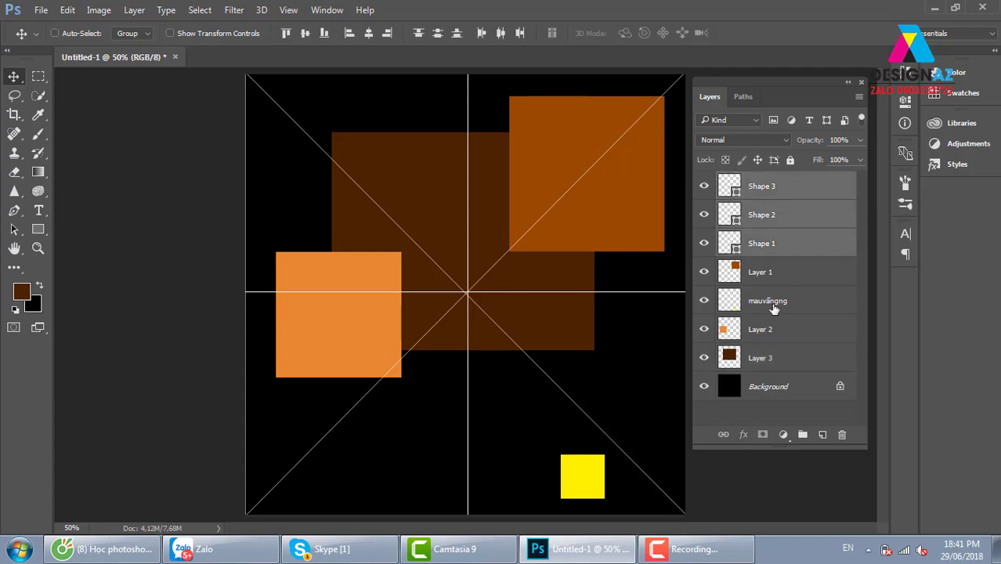
left_click(842, 435)
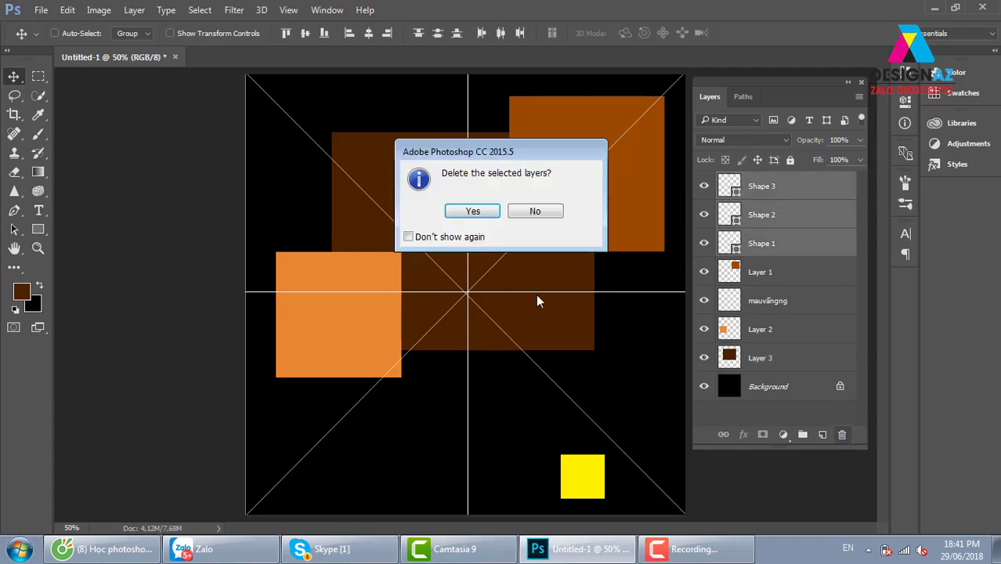
left_click(488, 213)
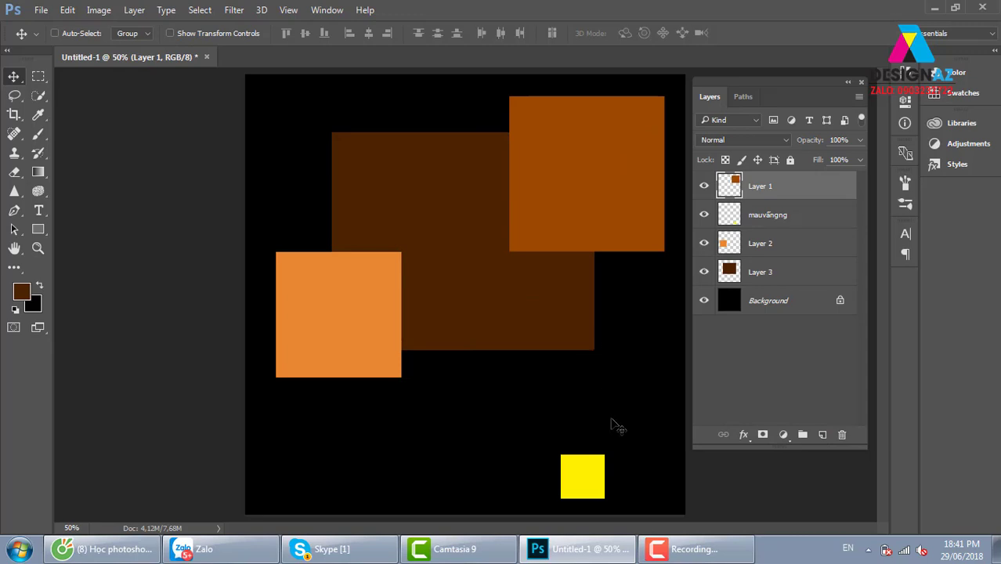
left_click(39, 76)
left_click_drag(539, 387, 647, 504)
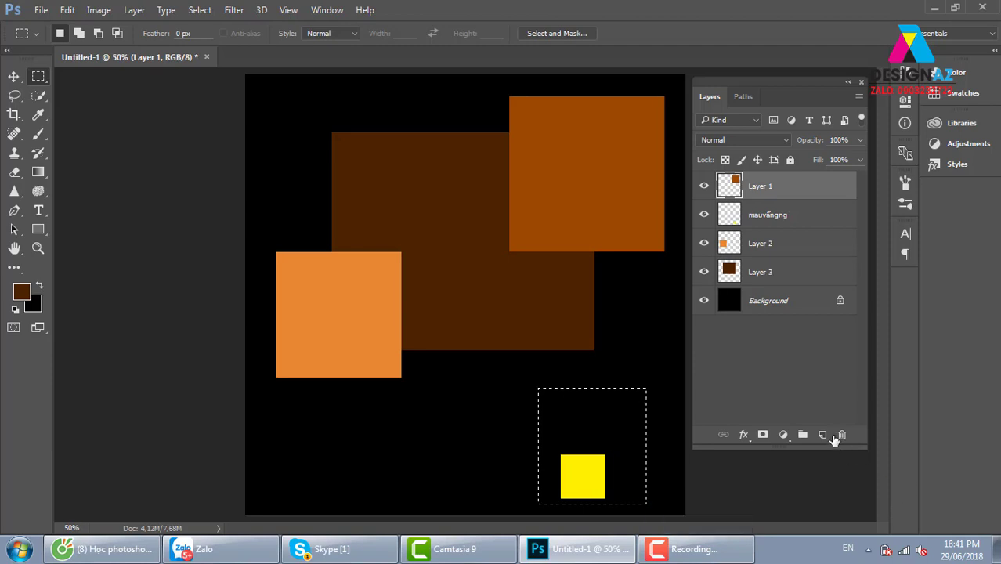
- Add a new empty Layer 4 while keeping the square selection active
left_click(822, 434)
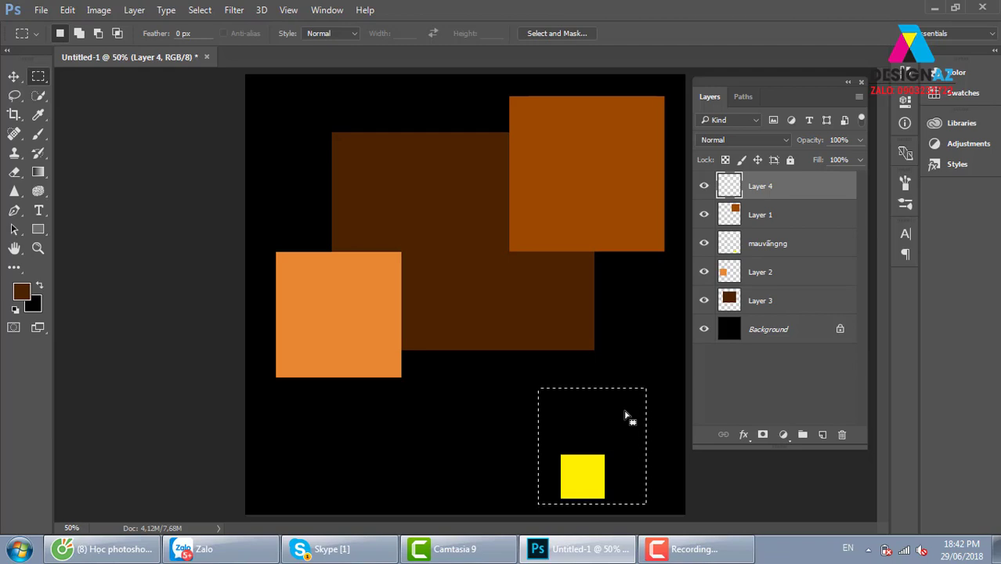
right_click(625, 416)
left_click(608, 417)
- Try moving the selection's contents, dismiss the empty-selection error, and return to the Rectangular Marquee
key("v")
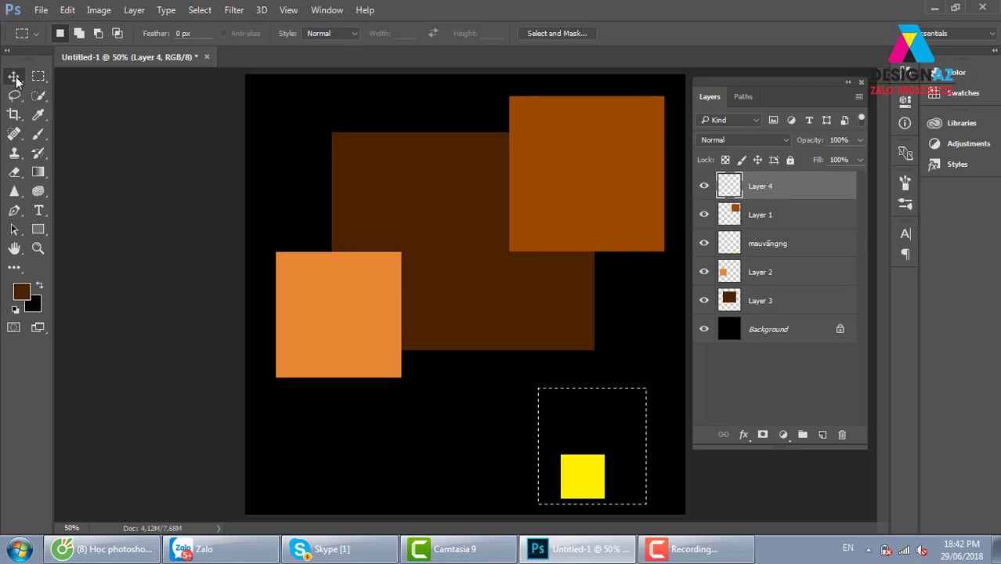
left_click_drag(600, 486, 605, 417)
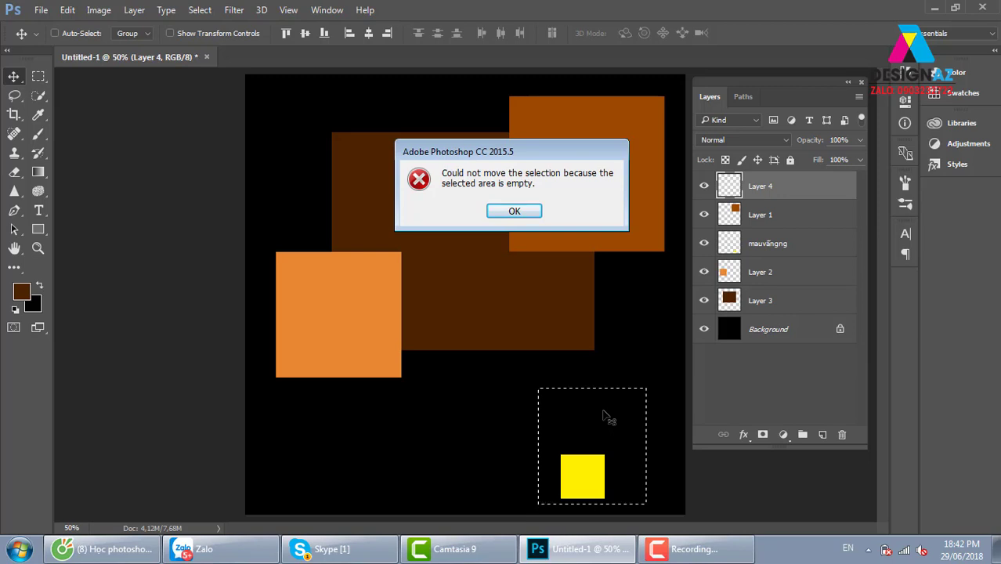
left_click(514, 211)
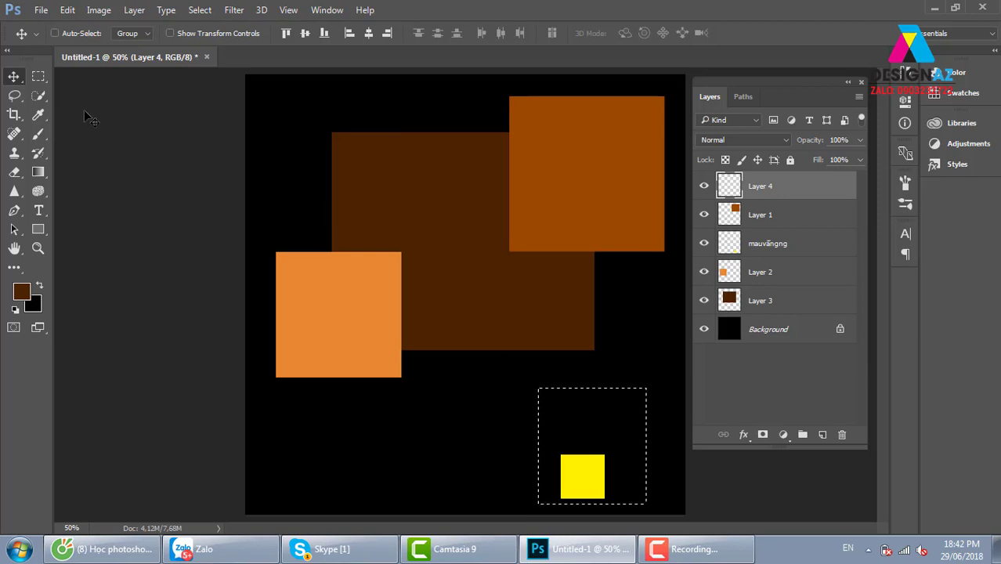
left_click(43, 76)
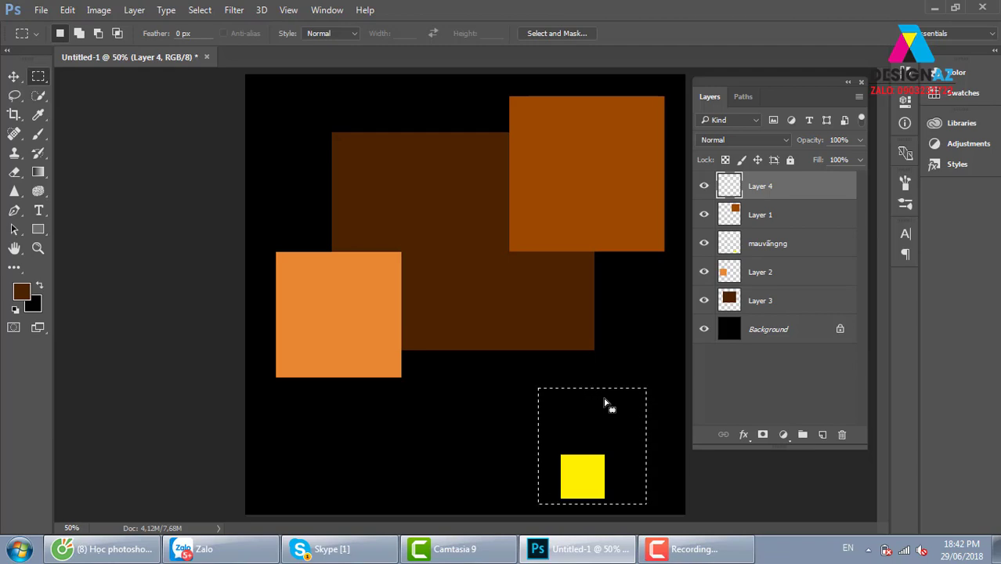
- Stroke the yellow-square selection with a 2 px #935014 brown outline, then deselect
right_click(604, 404)
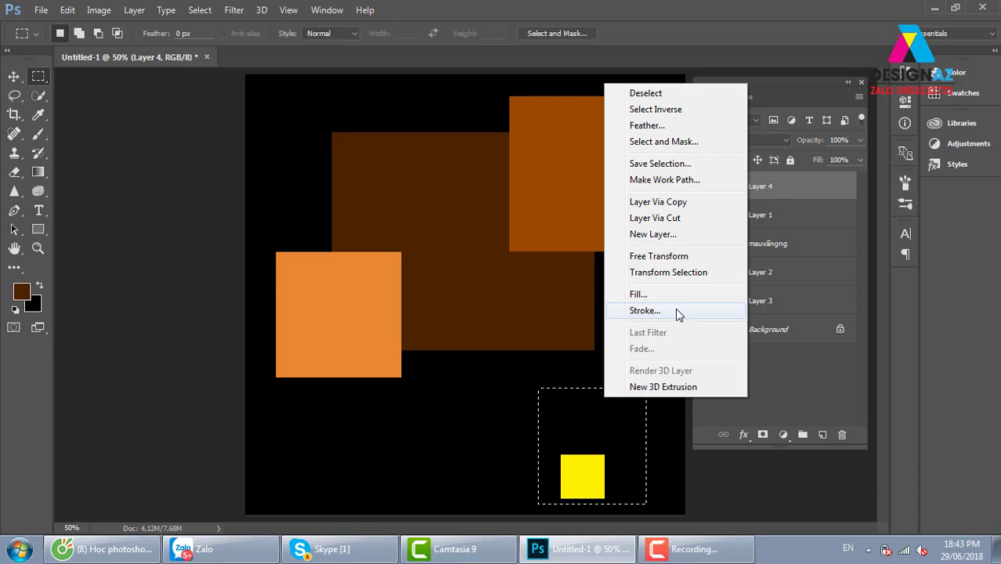
left_click(678, 314)
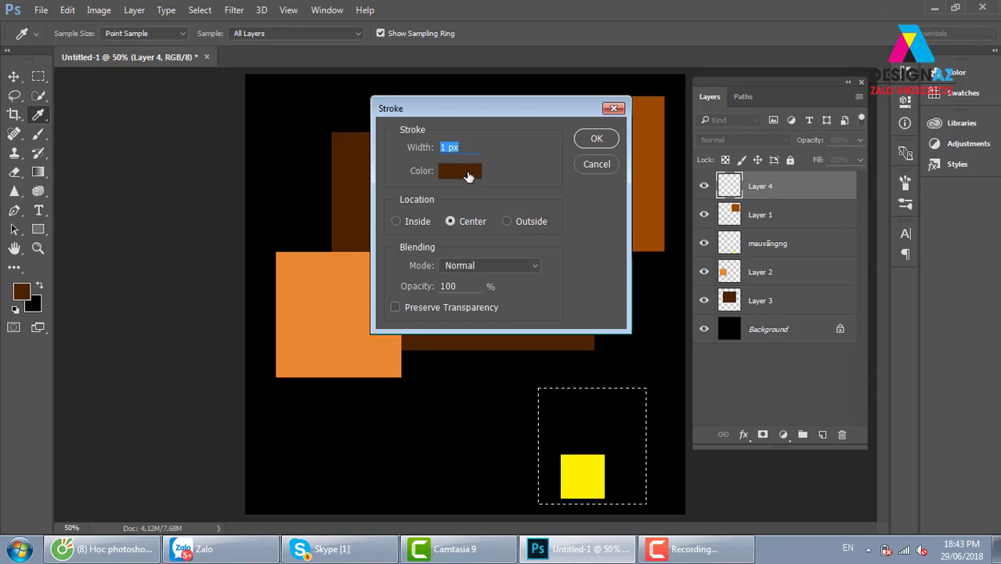
left_click(468, 176)
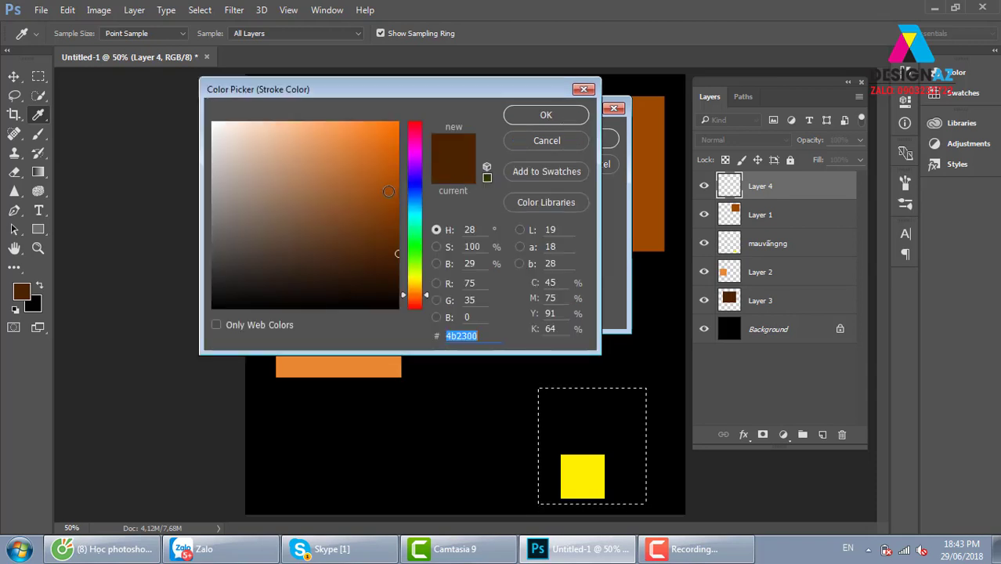
left_click(373, 201)
left_click(548, 116)
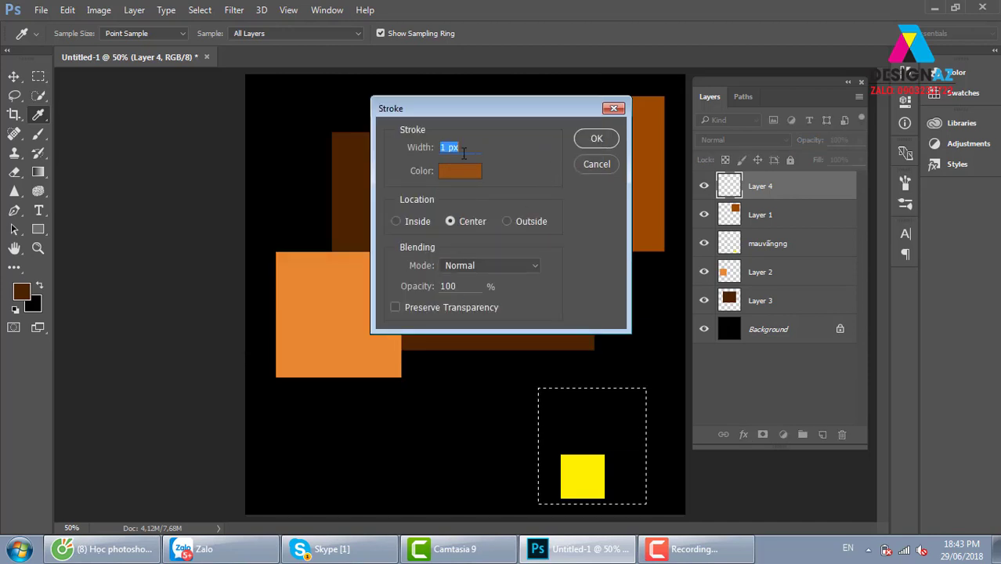
left_click_drag(447, 148, 405, 157)
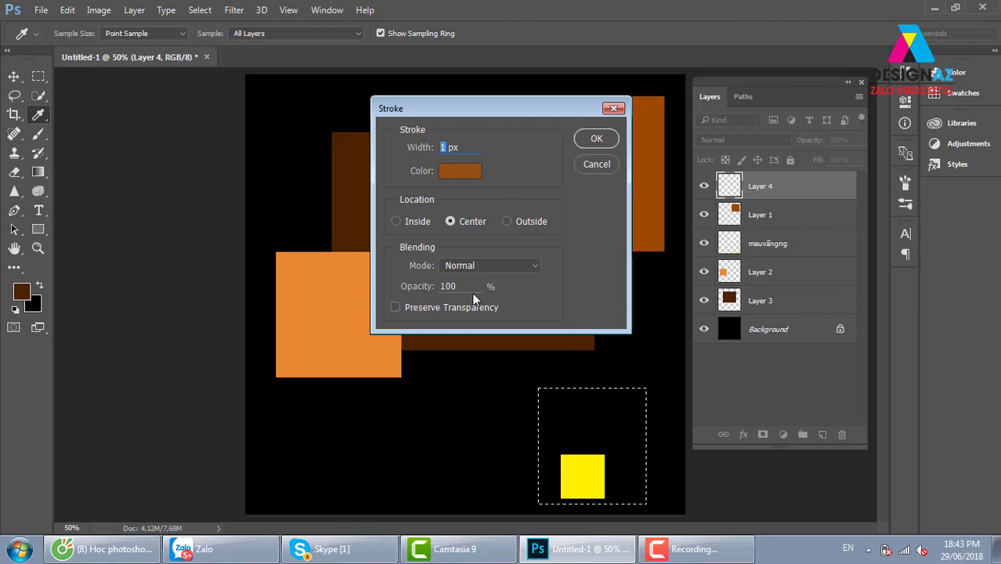
type("2")
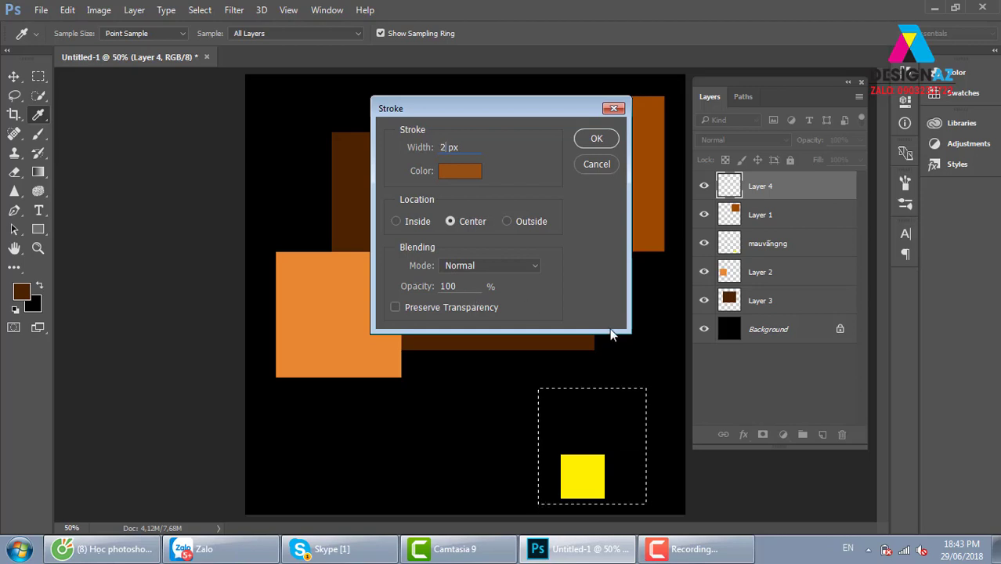
left_click(595, 140)
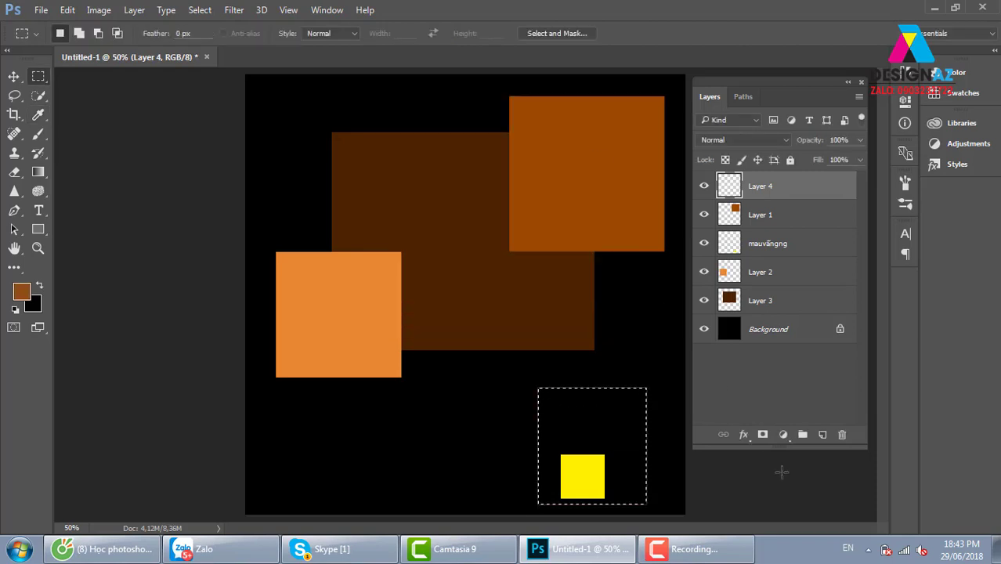
key("ctrl+d")
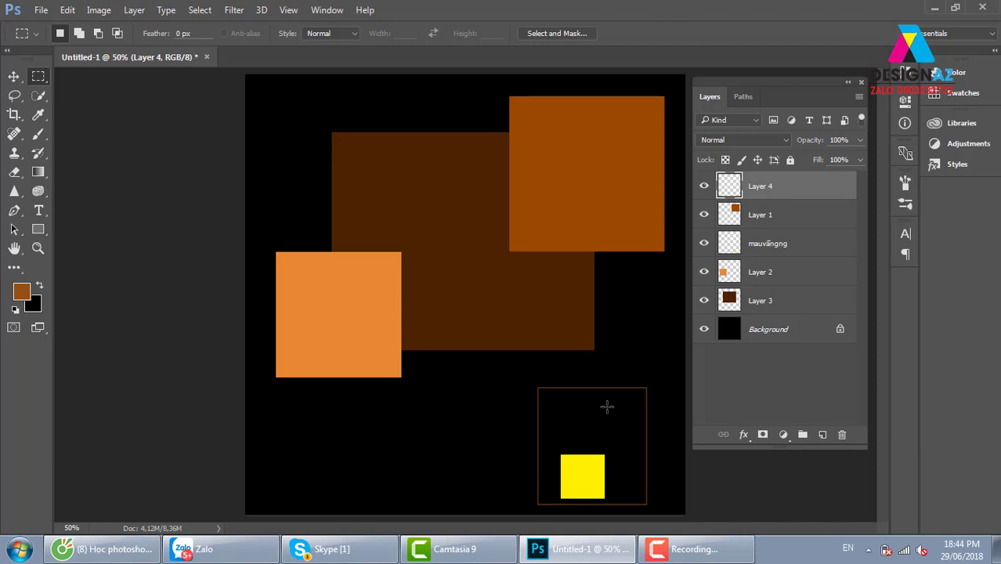
- Select Layer 3 through Layer 4 and delete them, leaving only Background
left_click(14, 76)
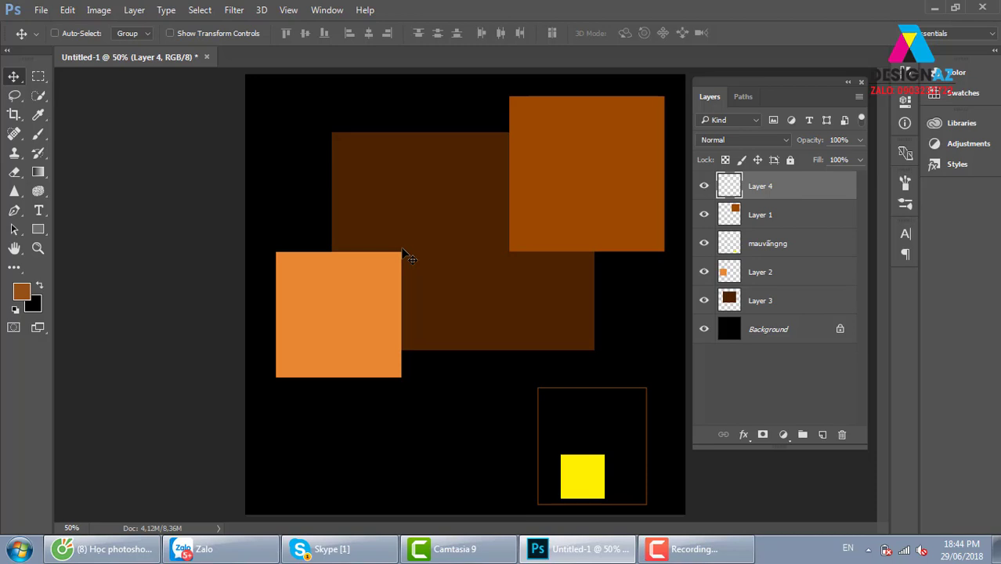
right_click(370, 293)
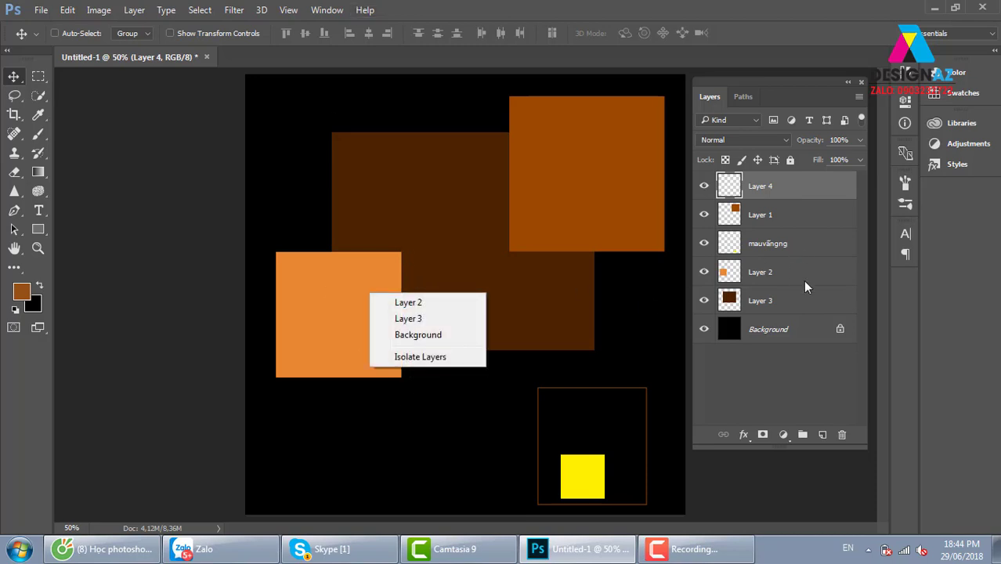
left_click(803, 335)
left_click(805, 310)
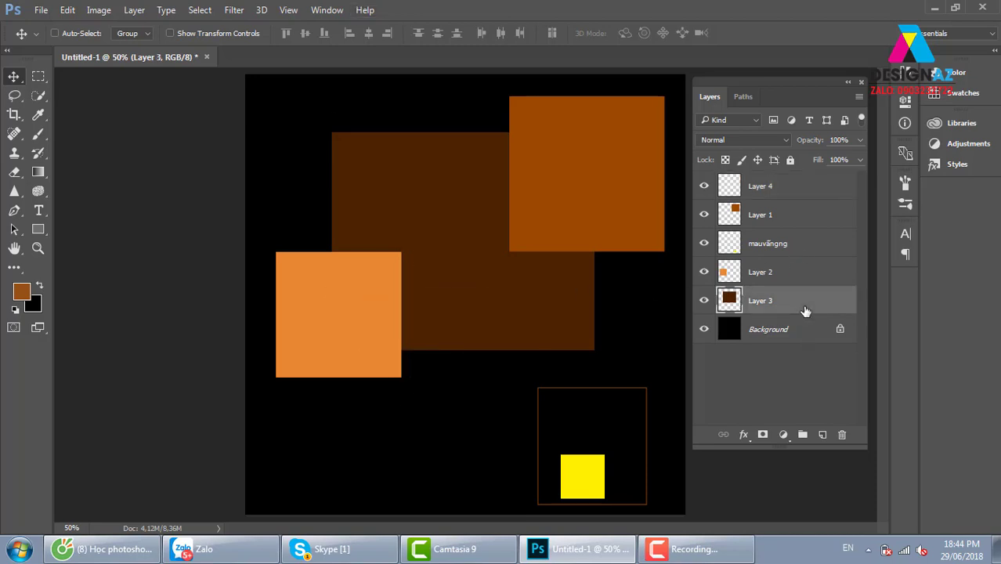
left_click(803, 188, "shift")
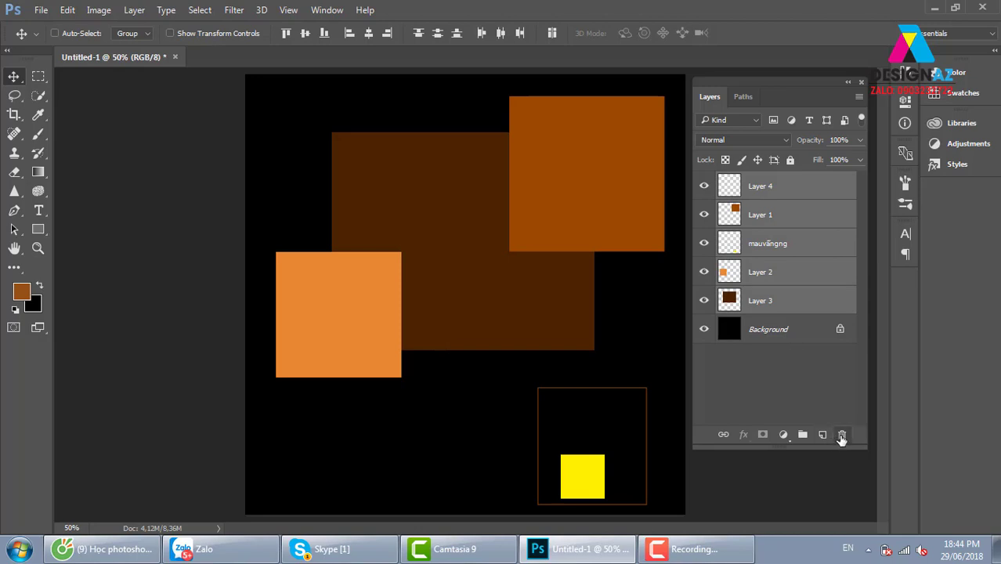
left_click(842, 435)
left_click(478, 213)
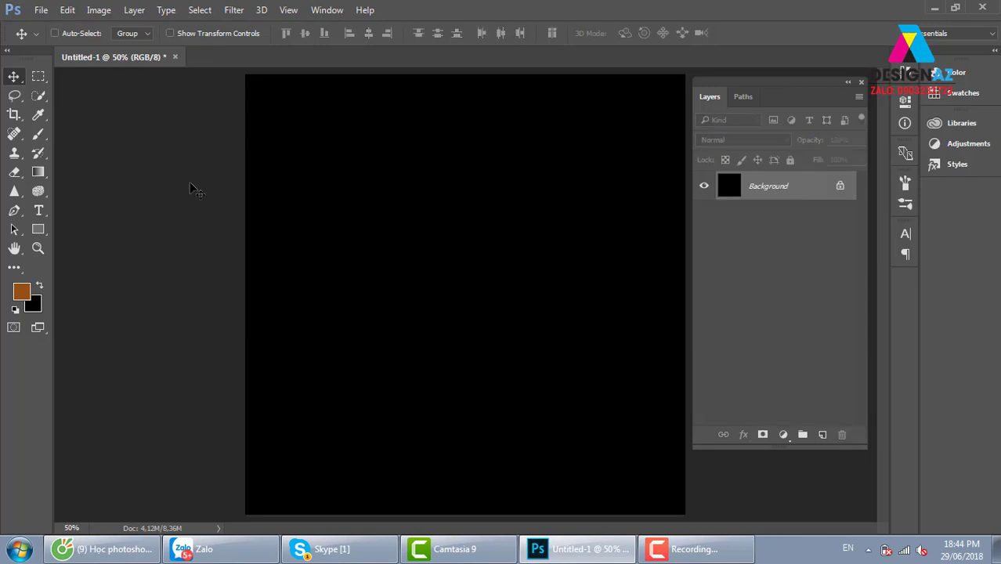
left_click(39, 77)
- Fill a square on a new layer with the foreground orange and place a copy to its right
left_click_drag(280, 211, 423, 324)
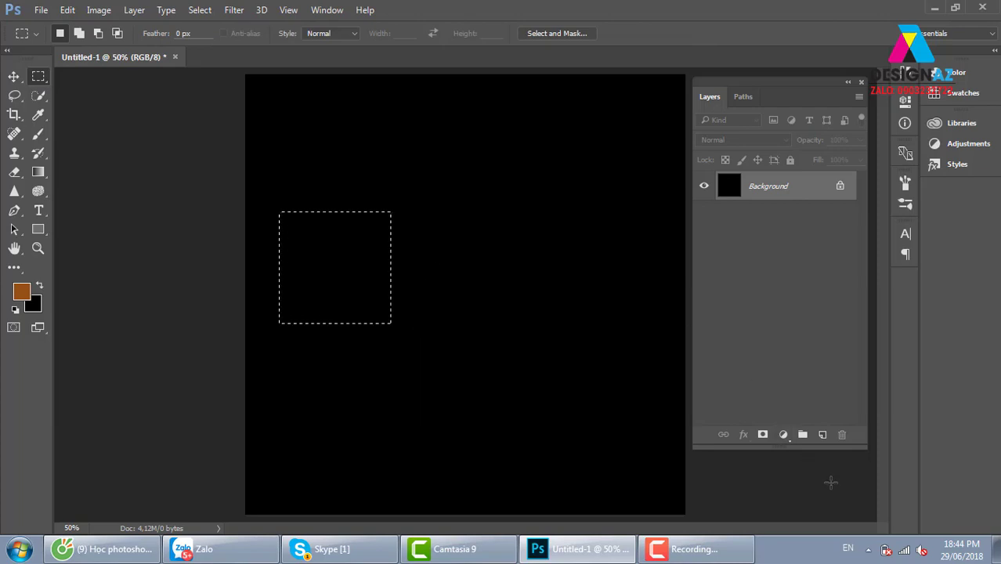
left_click(822, 434)
key("alt+BackSpace")
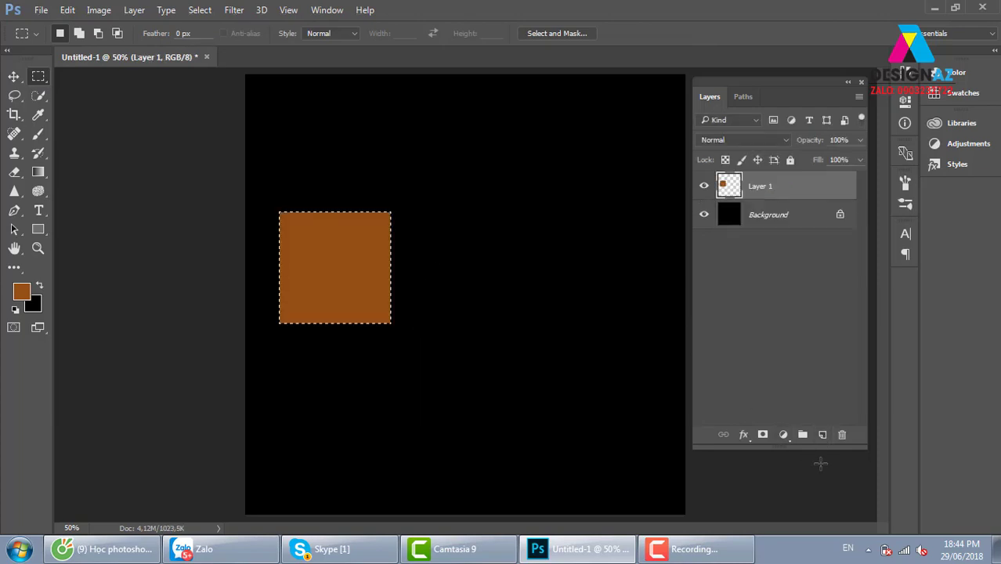
key("v")
key("ctrl+d")
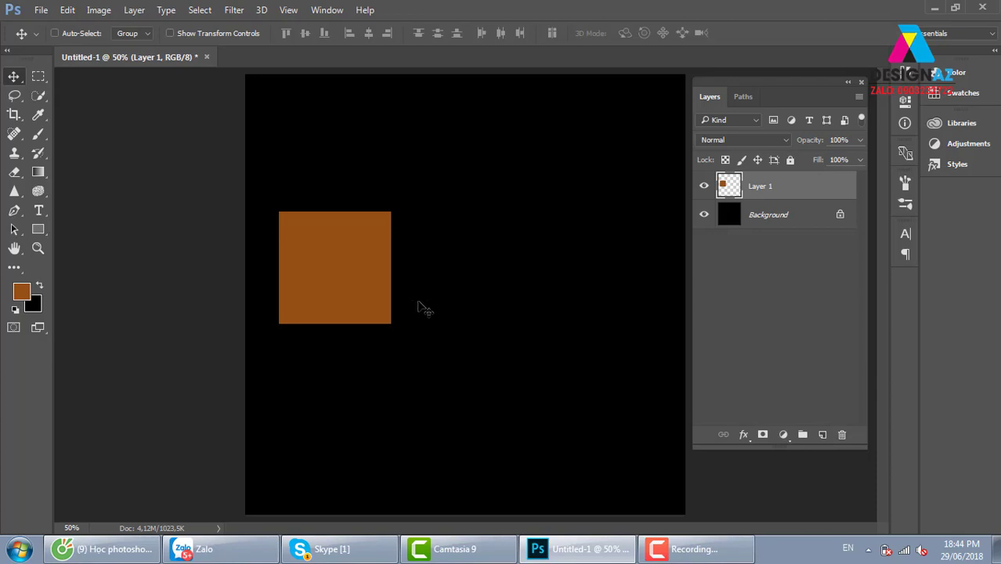
mouse_move(353, 284)
left_mouse_down()
mouse_move(592, 281)
mouse_move(574, 308)
left_mouse_up()
- Select the three square layers, nudge them right, then undo the move
right_click(485, 264)
left_click(509, 277, "shift")
right_click(379, 267)
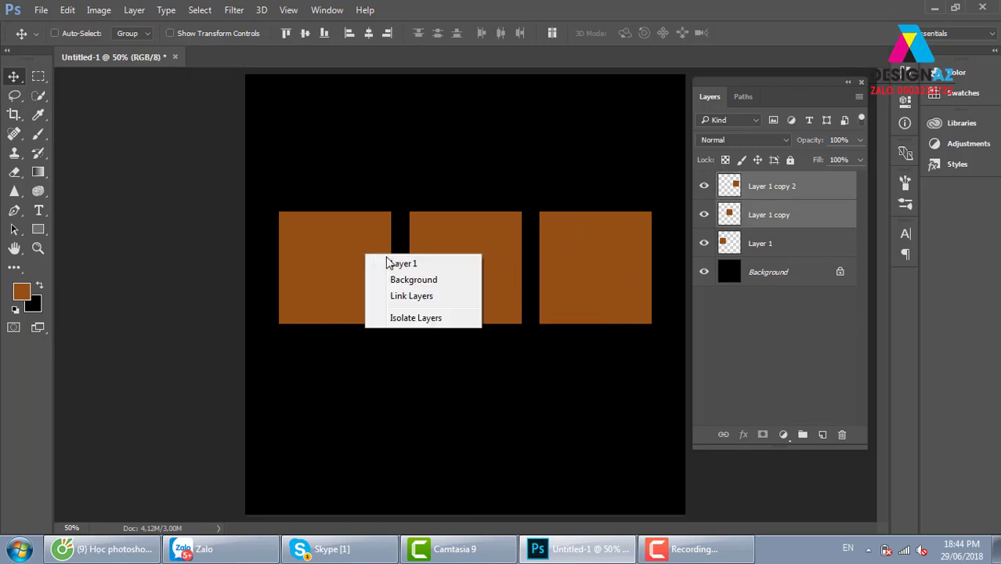
left_click(387, 264, "shift")
left_click_drag(372, 261, 377, 264)
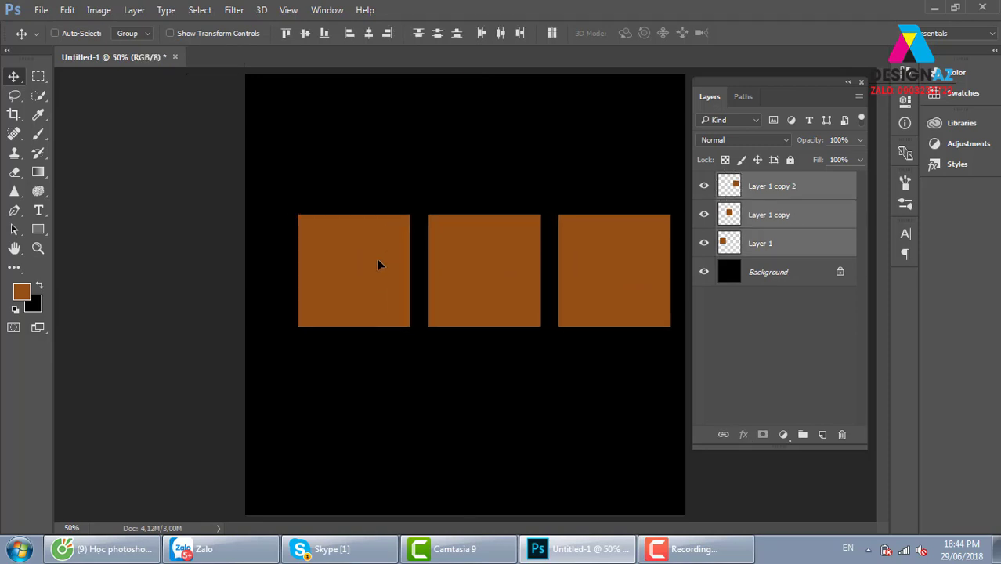
key("ctrl+z")
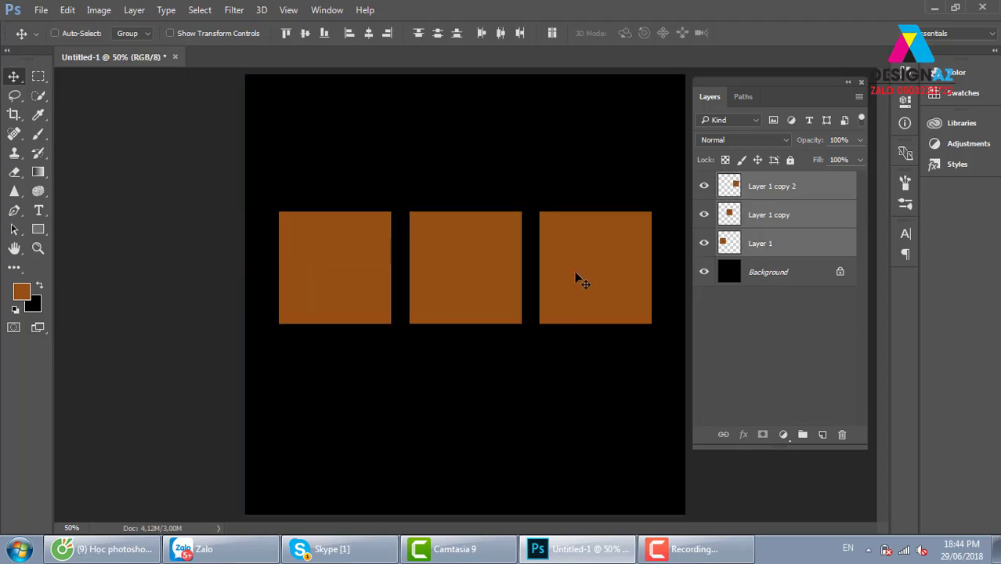
- Reselect Layer 1 copy 2, Layer 1 copy and Layer 1, and move them slightly down
right_click(612, 219)
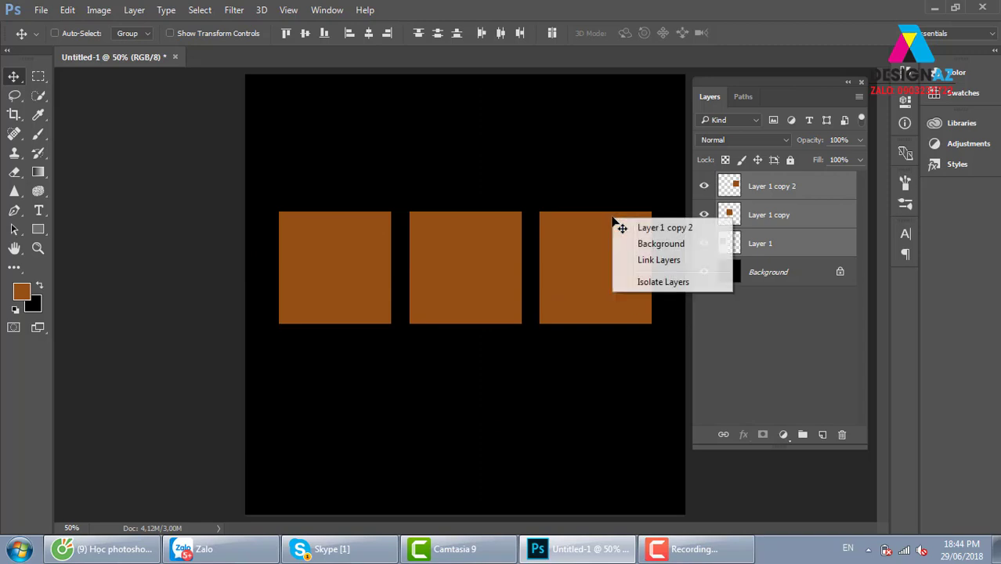
left_click(631, 226)
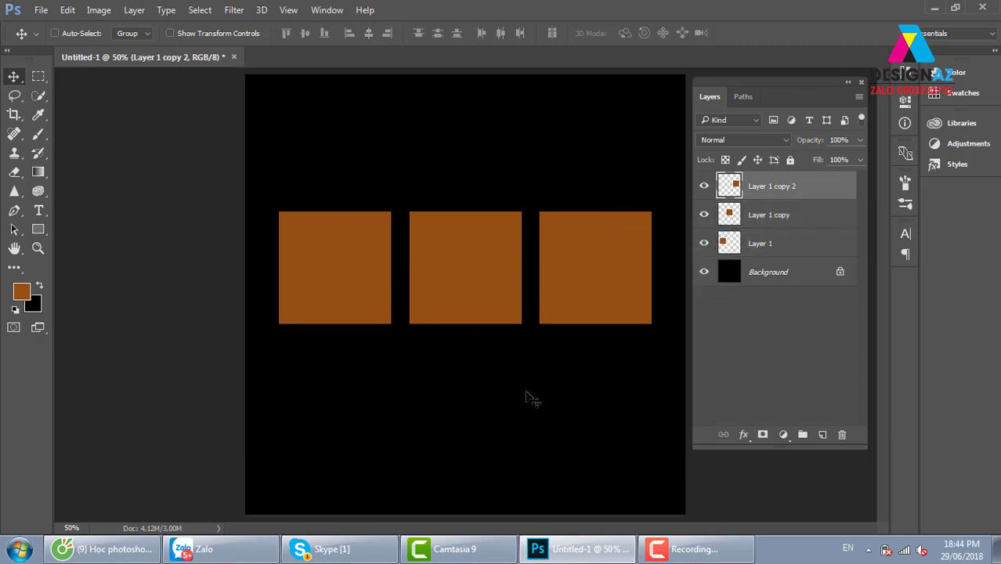
right_click(485, 242)
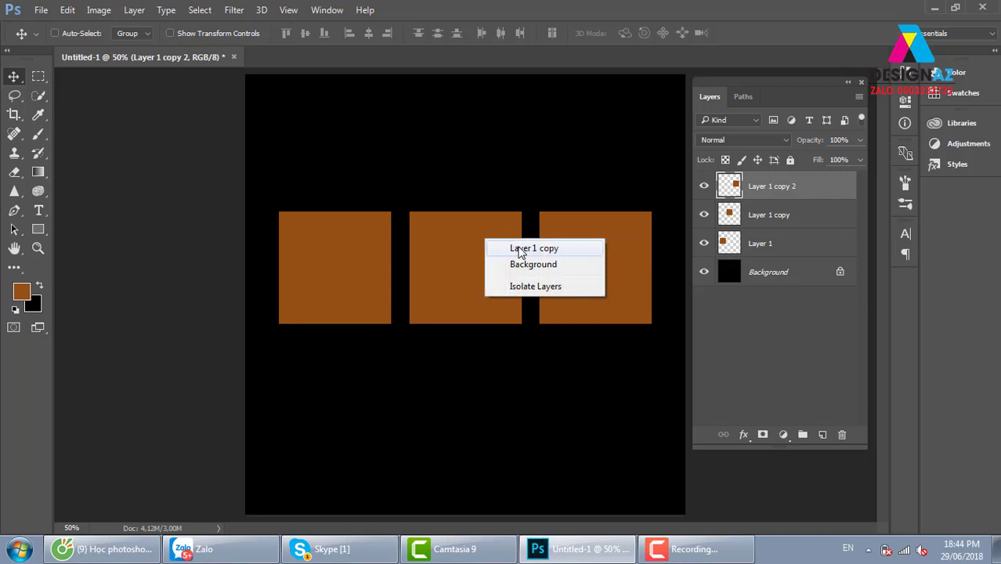
left_click(520, 249, "shift")
right_click(355, 245)
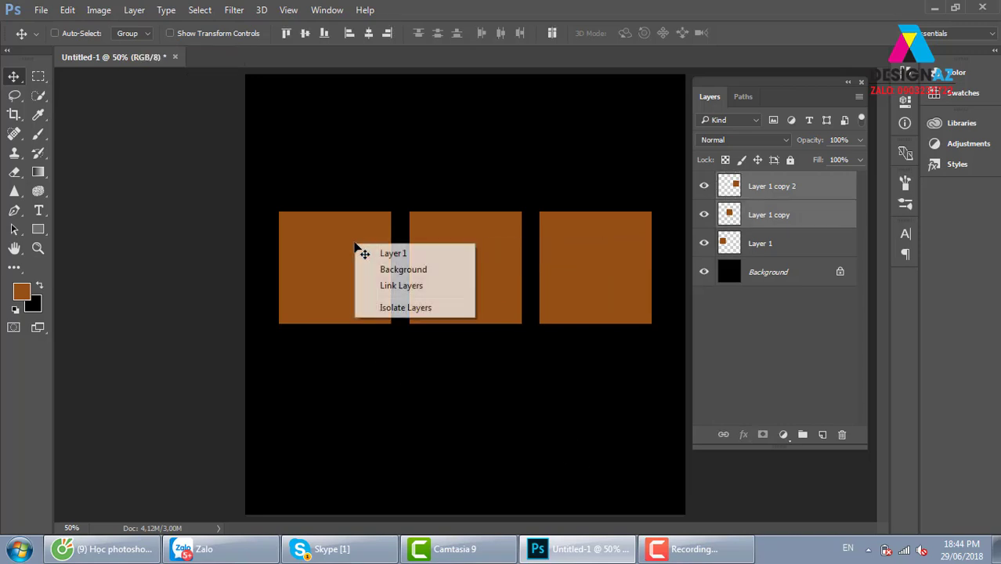
left_click(409, 254, "shift")
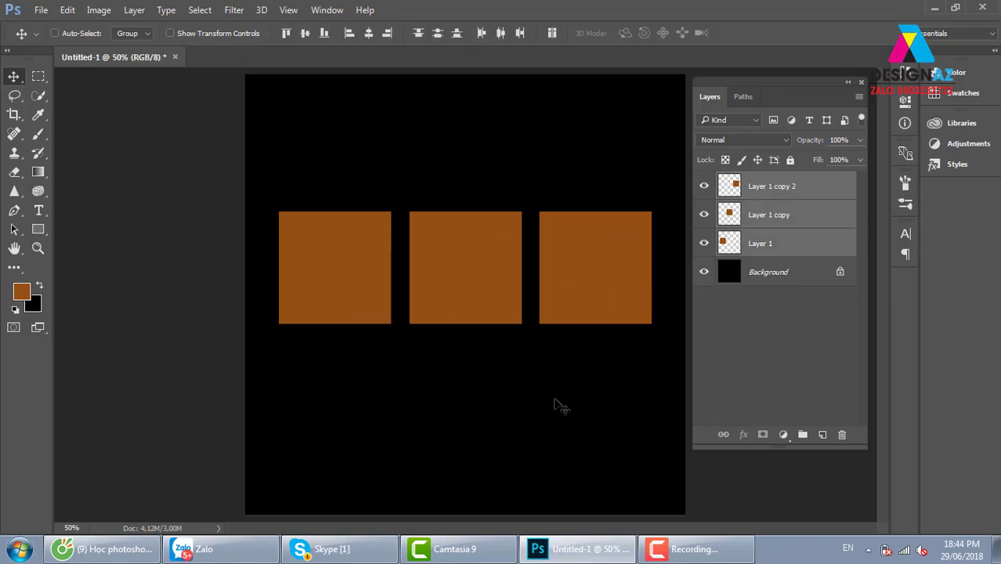
left_click_drag(464, 286, 467, 293)
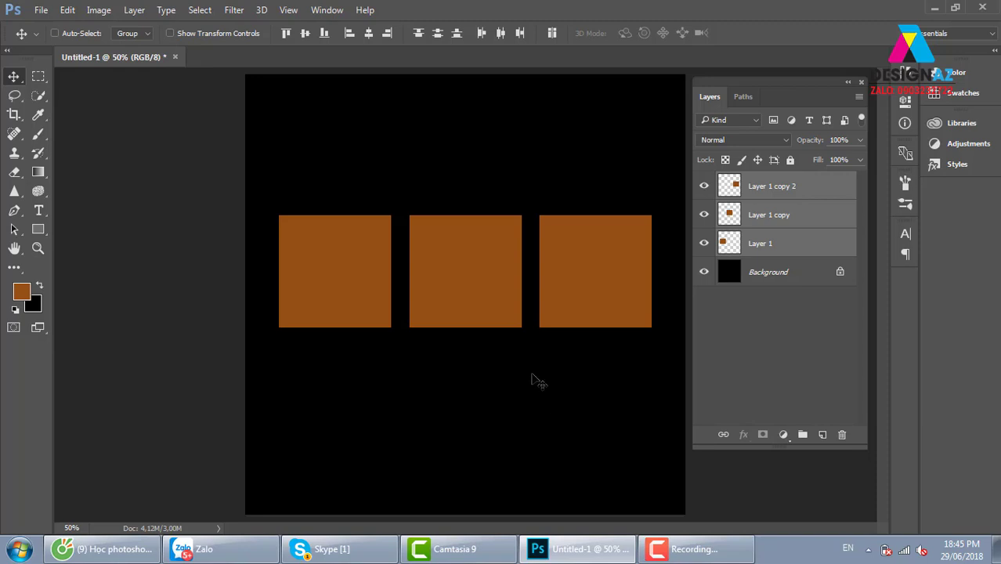
- Stroke a square selection over the left square with a 2 px peach outline on new Layer 2
left_click(38, 76)
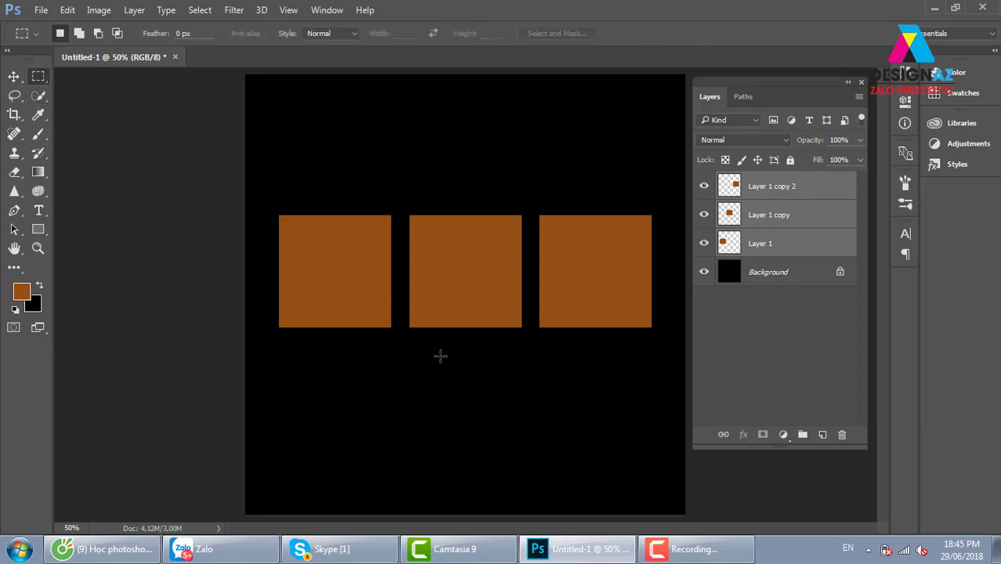
left_click_drag(261, 199, 376, 315)
left_click(822, 434)
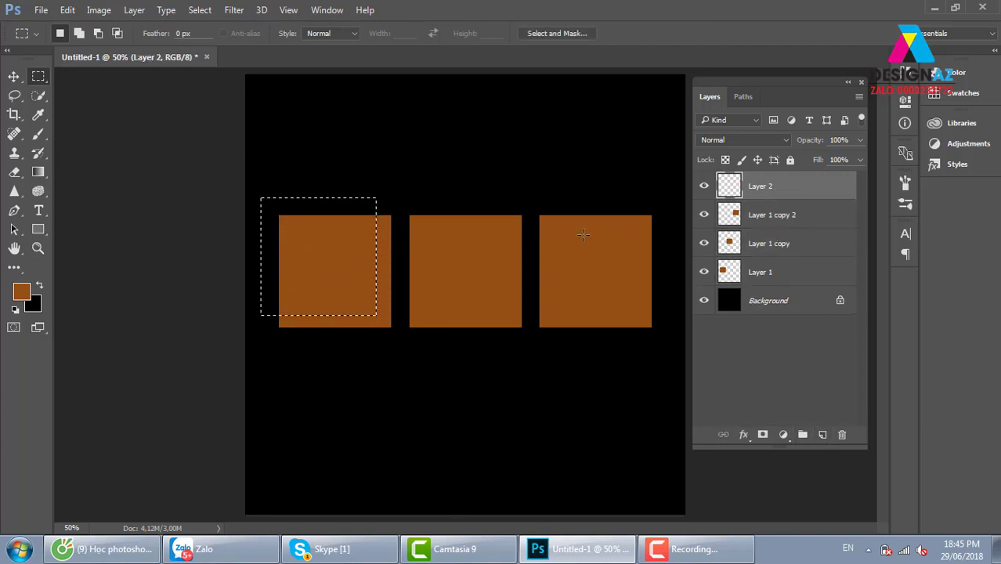
right_click(358, 224)
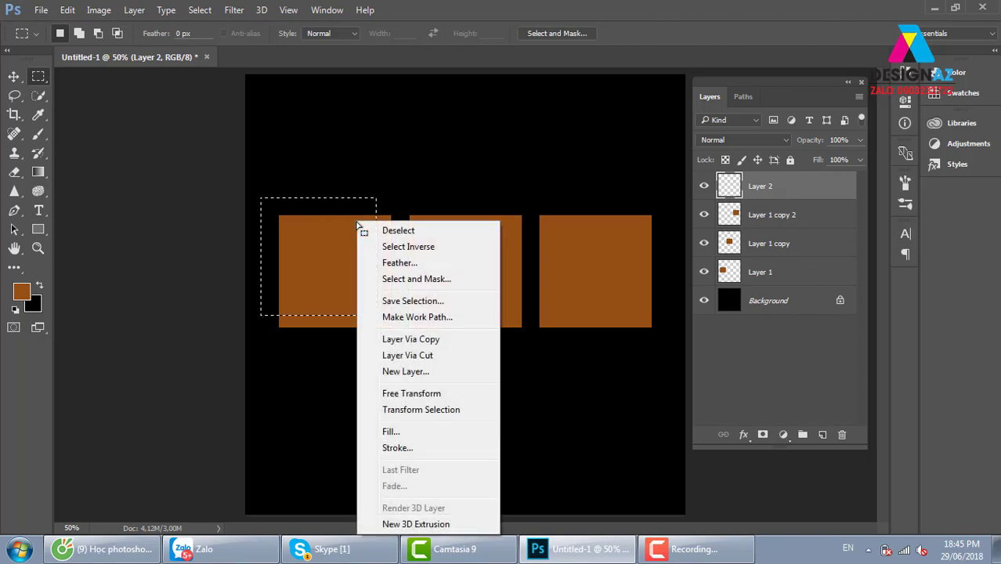
left_click(418, 448)
left_click(460, 172)
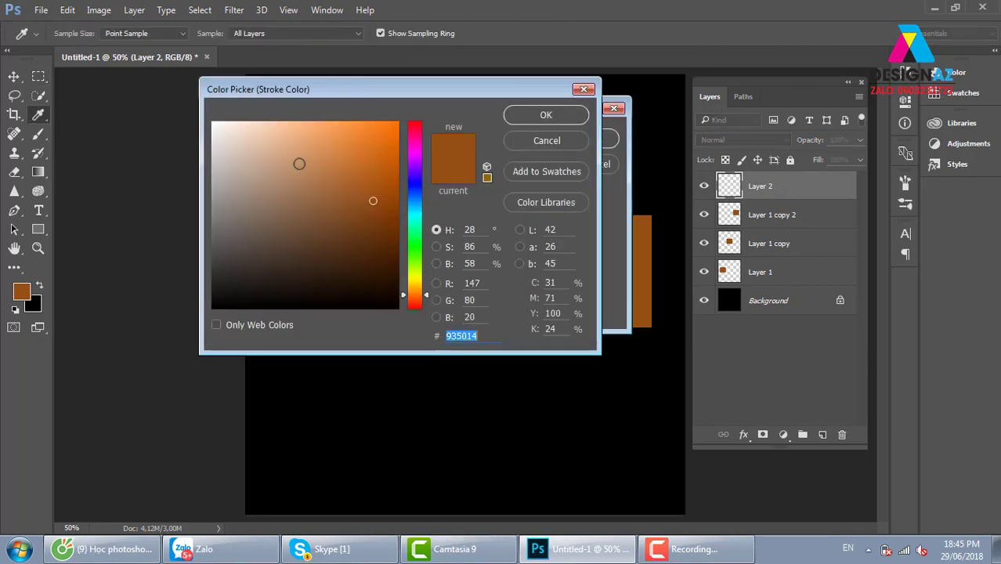
left_click(299, 139)
left_click(521, 112)
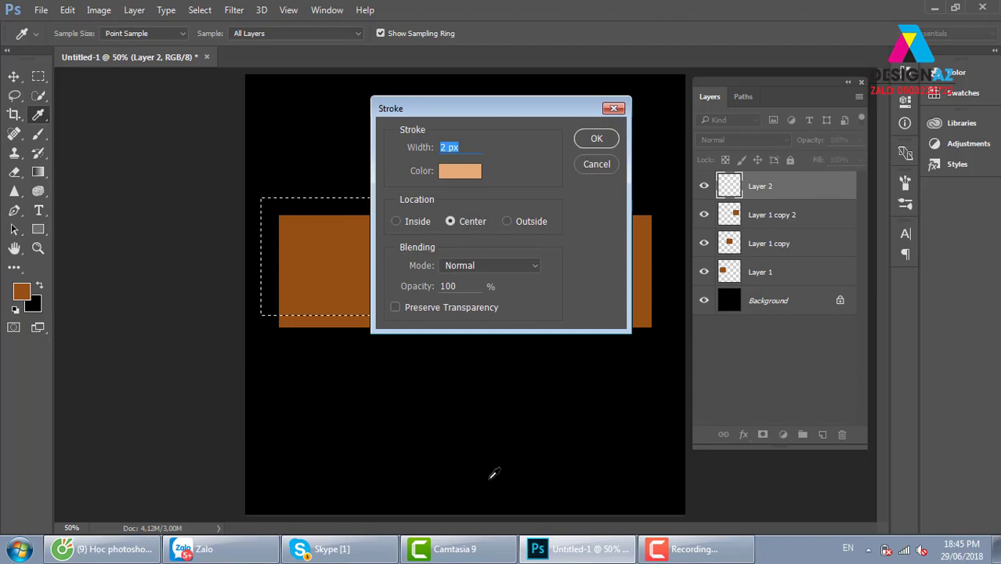
left_click(592, 141)
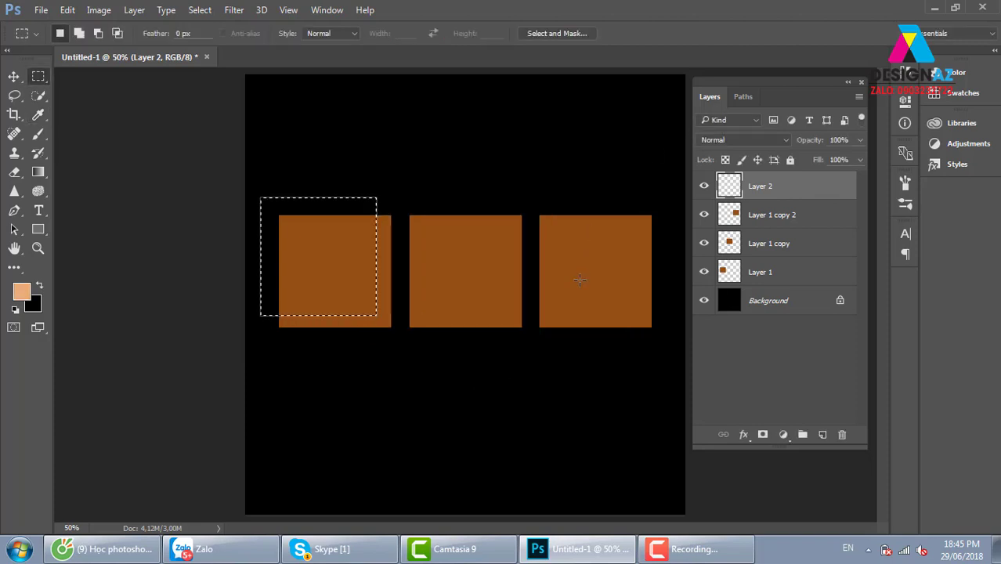
- Deselect, move the outline over the middle square, and duplicate it with Ctrl+J
key("v")
key("ctrl+d")
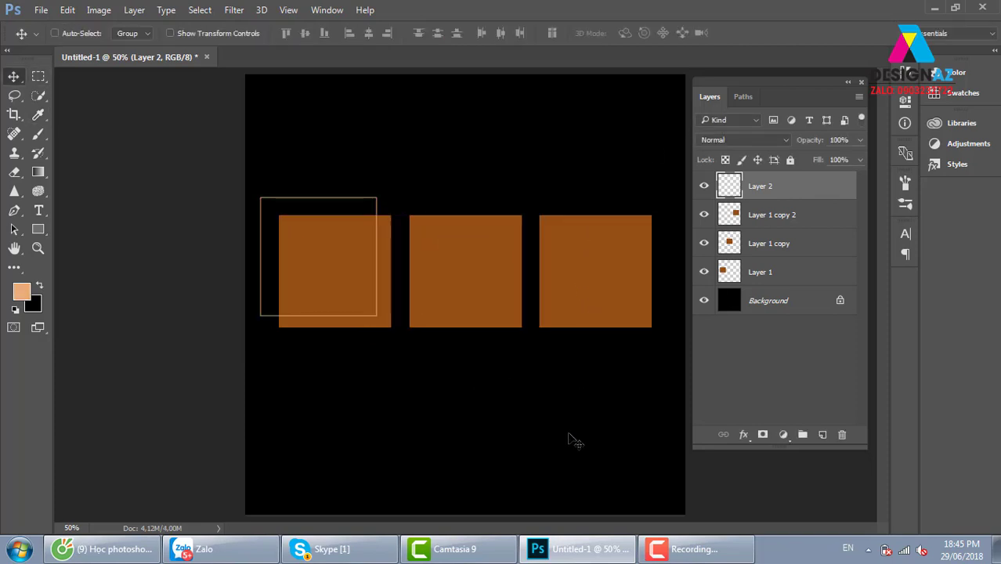
mouse_move(364, 283)
left_mouse_down()
mouse_move(501, 348)
mouse_move(531, 310)
mouse_move(645, 218)
mouse_move(642, 261)
mouse_move(641, 246)
left_mouse_up()
key("ctrl+j")
key("ctrl+j")
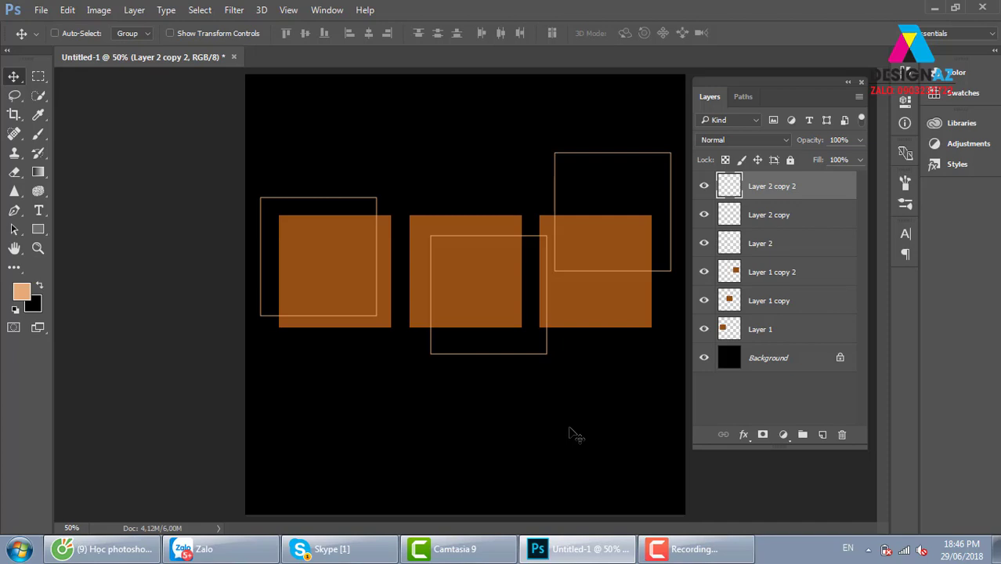
- Delete every layer above the Background
left_click(806, 336, "shift")
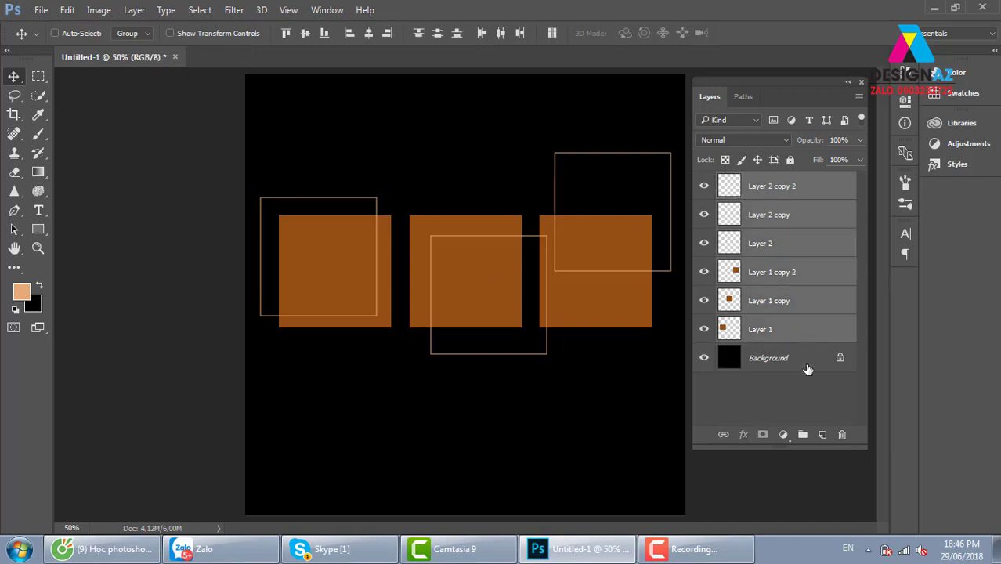
left_click(842, 434)
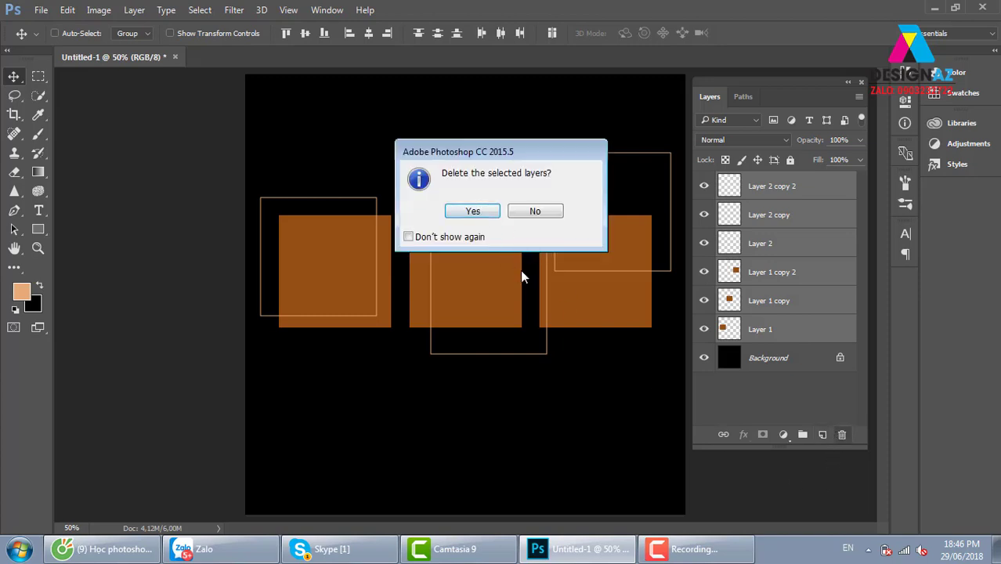
left_click(471, 212)
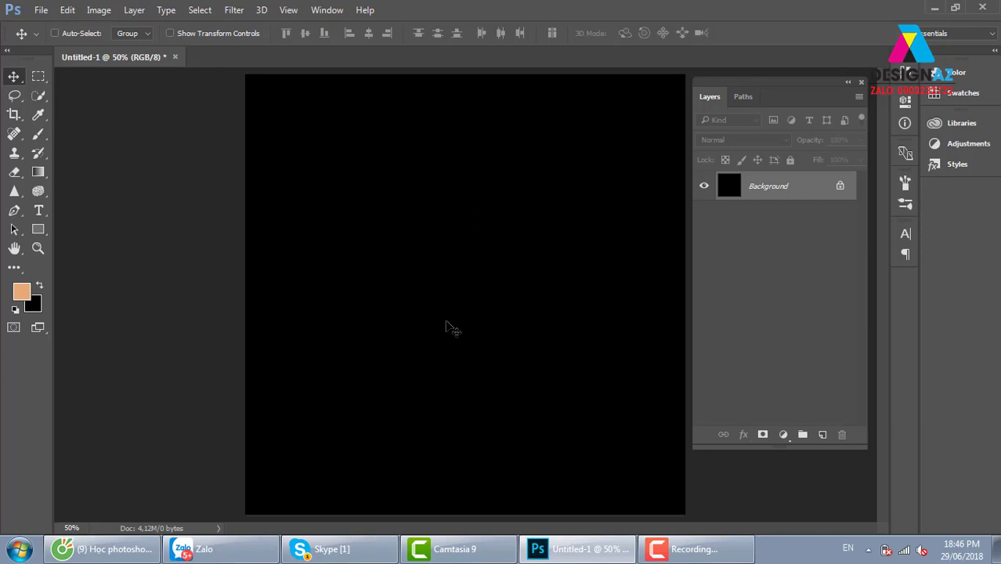
- Fill a tall central rectangle with dark green on a new layer, then deselect
left_click(45, 75)
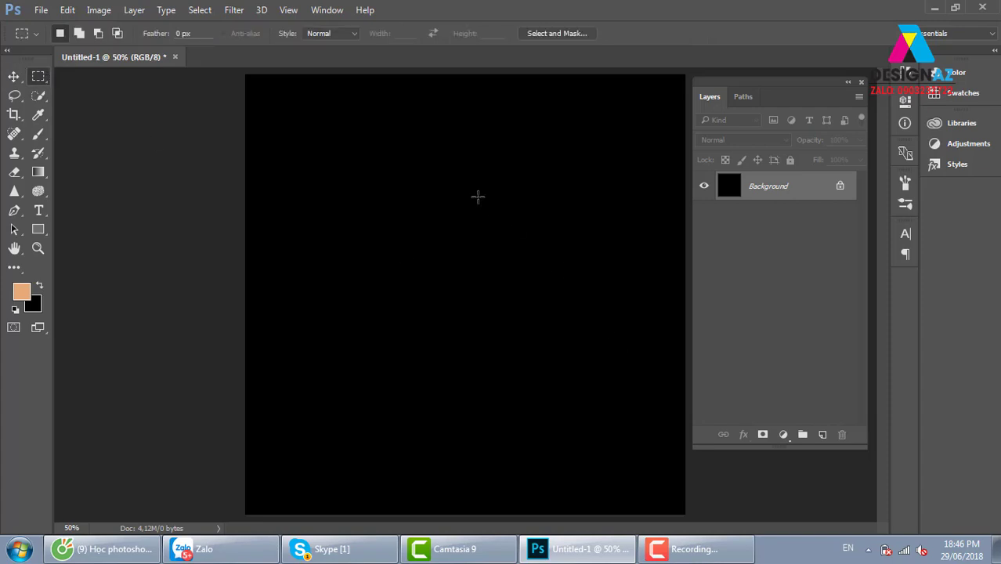
left_click_drag(436, 142, 525, 434)
left_click(21, 291)
left_click(414, 249)
left_click(375, 245)
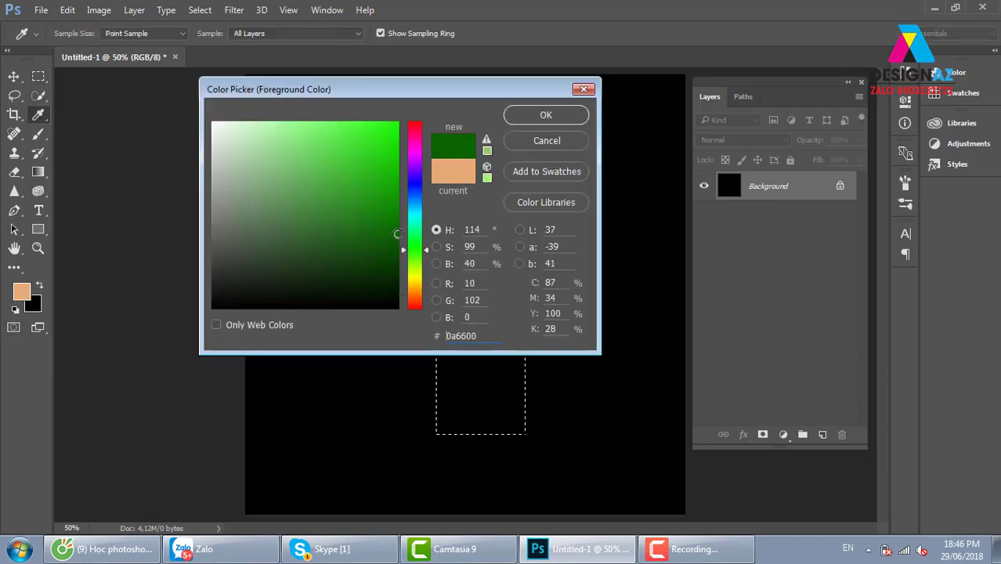
left_click(541, 122)
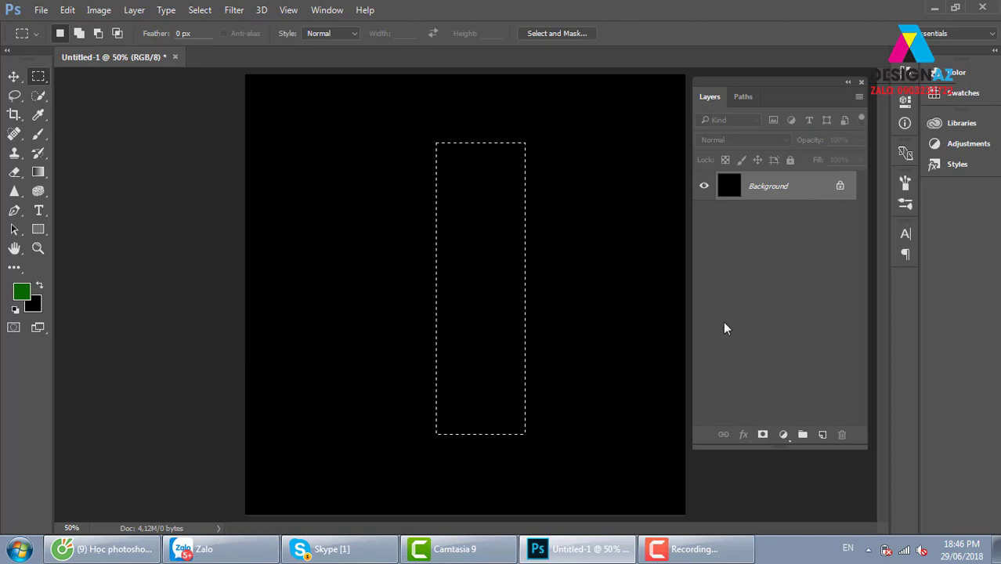
left_click(821, 436)
key("alt+BackSpace")
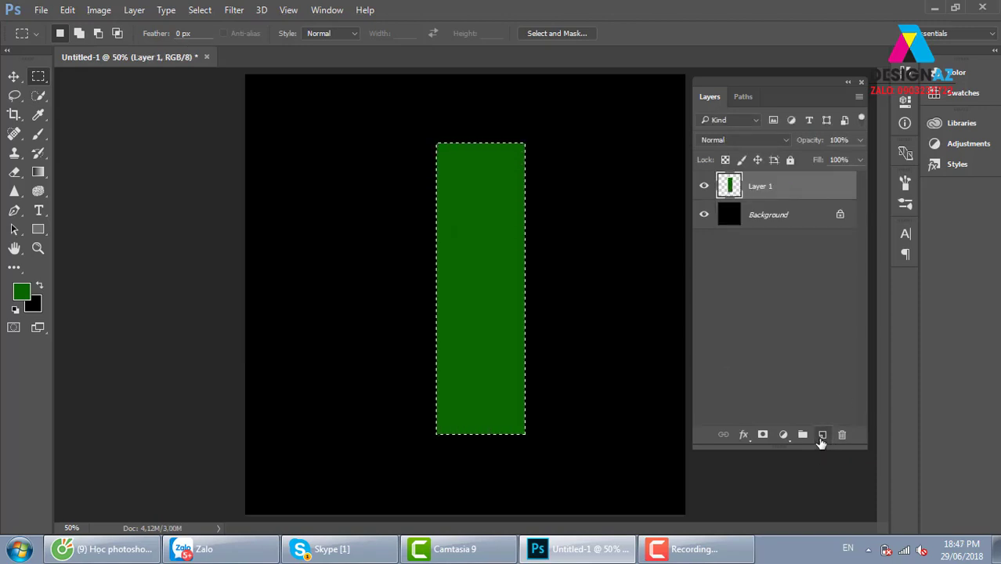
key("ctrl+d")
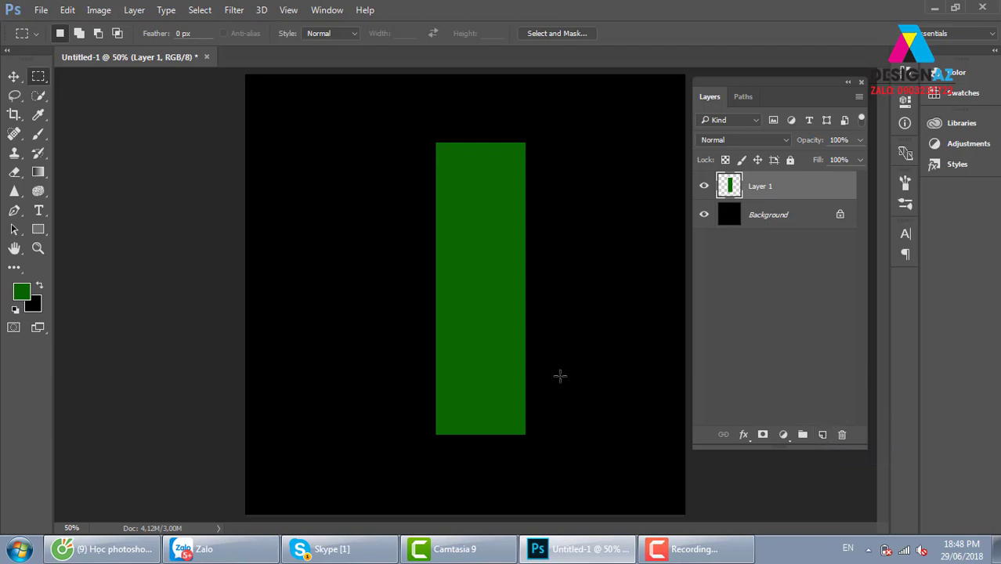
left_click(13, 76)
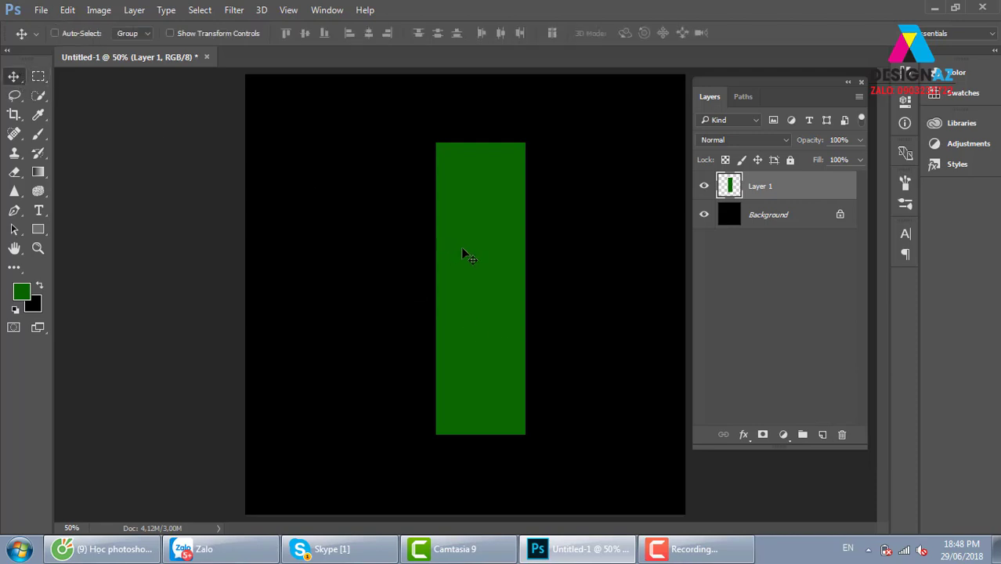
- Delete the green layer, add a new layer, and marquee a wide rectangle in the lower canvas
key("Delete")
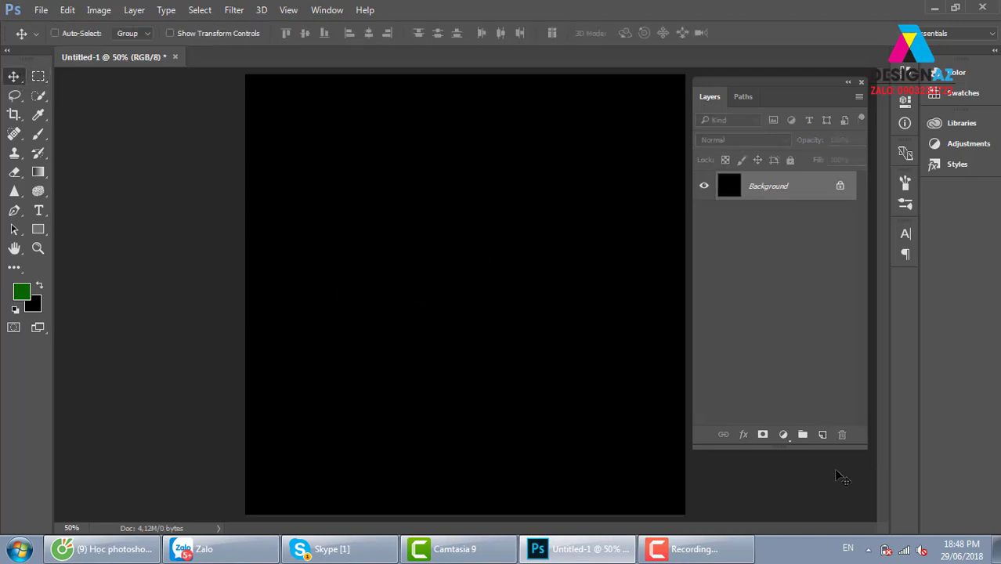
left_click(823, 434)
left_click(38, 76)
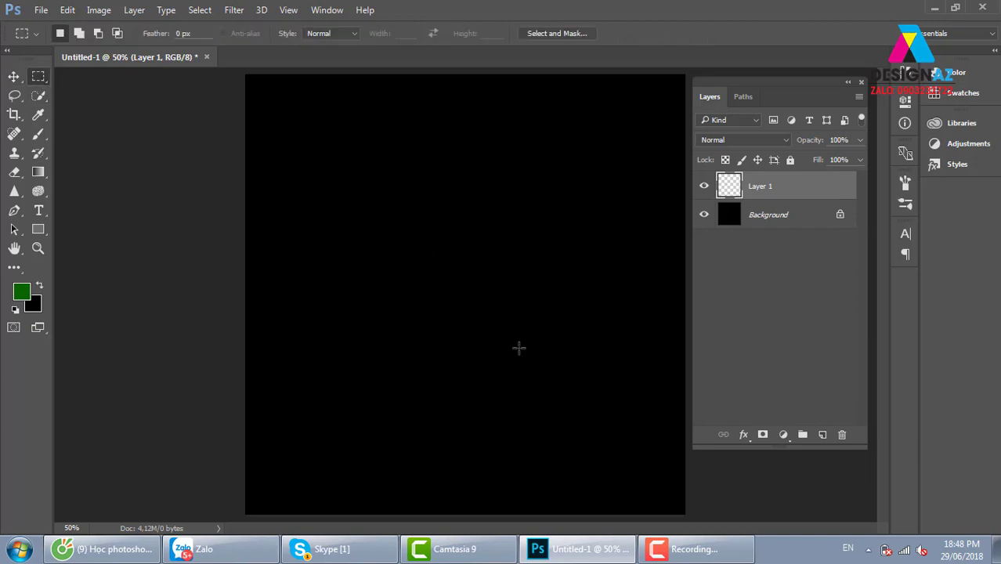
left_click_drag(316, 317, 639, 387)
- Set the foreground colour to dark brown 67370c
left_click(21, 292)
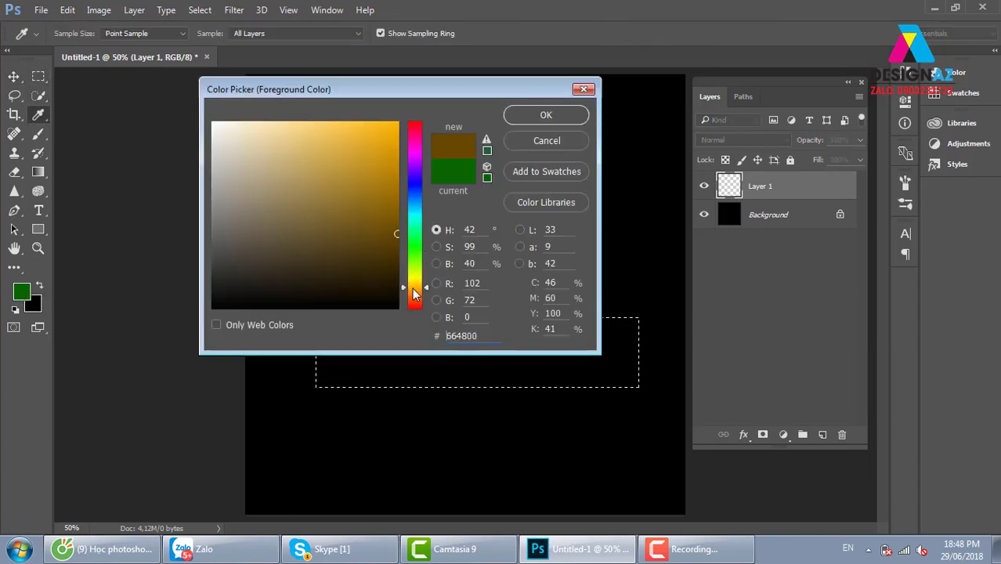
left_click_drag(414, 282, 414, 296)
left_click_drag(391, 262, 407, 163)
left_click(548, 115)
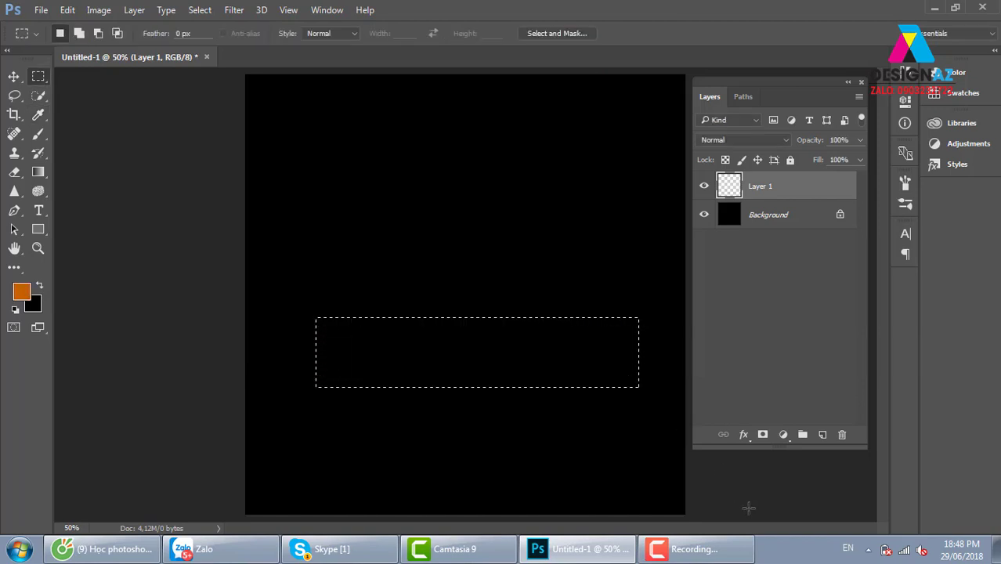
left_click(23, 294)
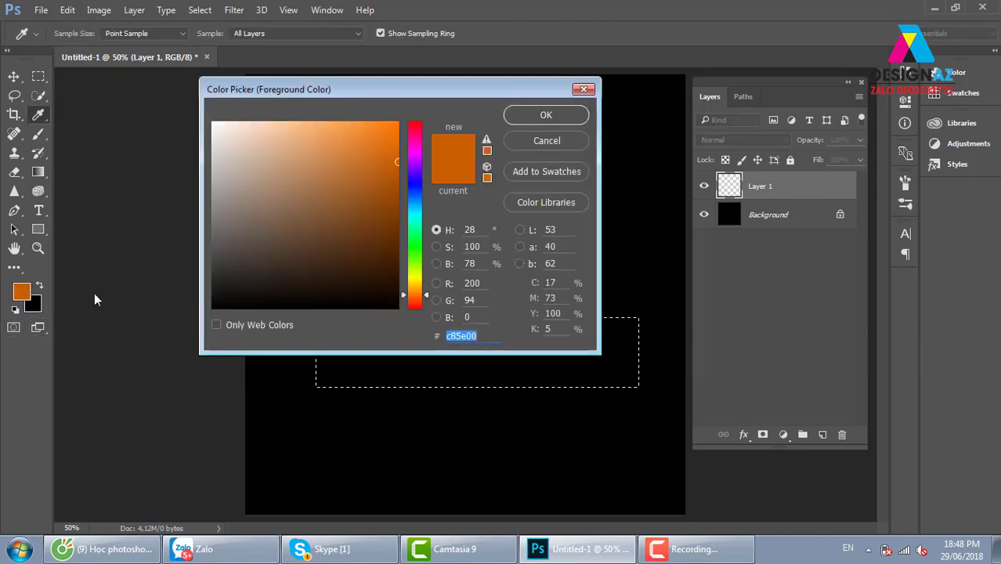
left_click(377, 233)
left_click(546, 115)
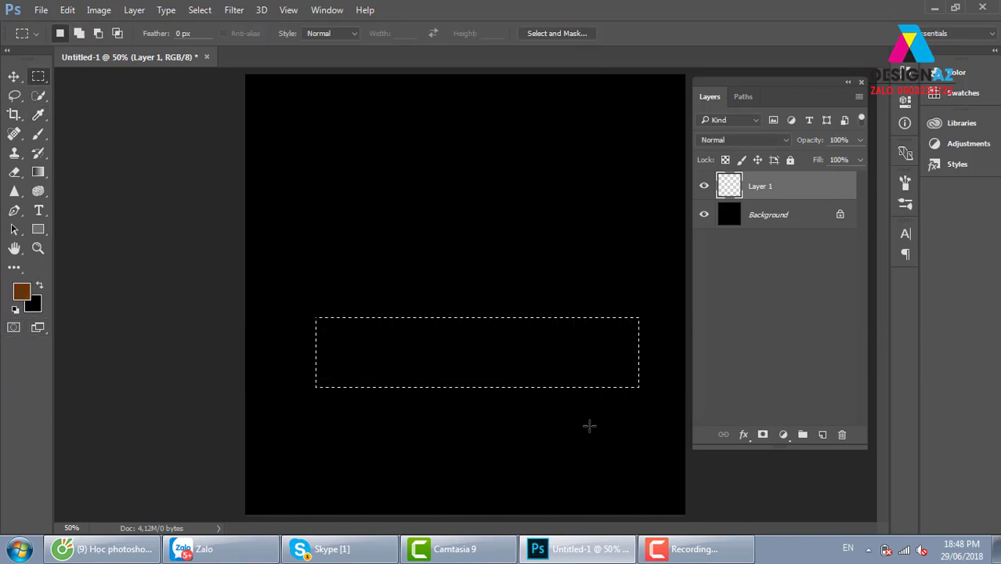
- Fill the rectangle with dark brown, deselect, nudge it, then delete its layer
key("alt+Delete")
key("v")
key("ctrl+d")
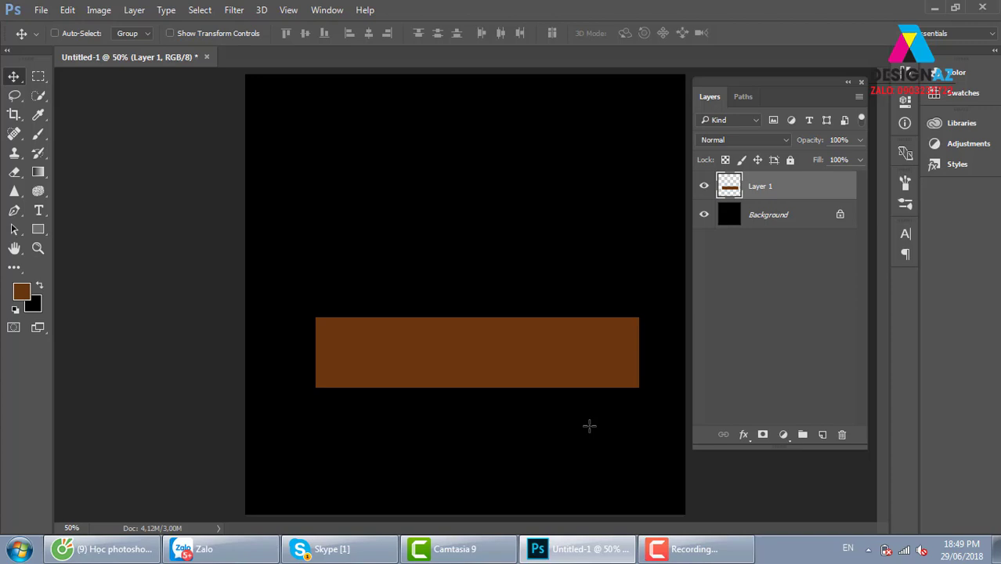
mouse_move(487, 373)
left_mouse_down()
mouse_move(493, 364)
mouse_move(542, 376)
left_mouse_up()
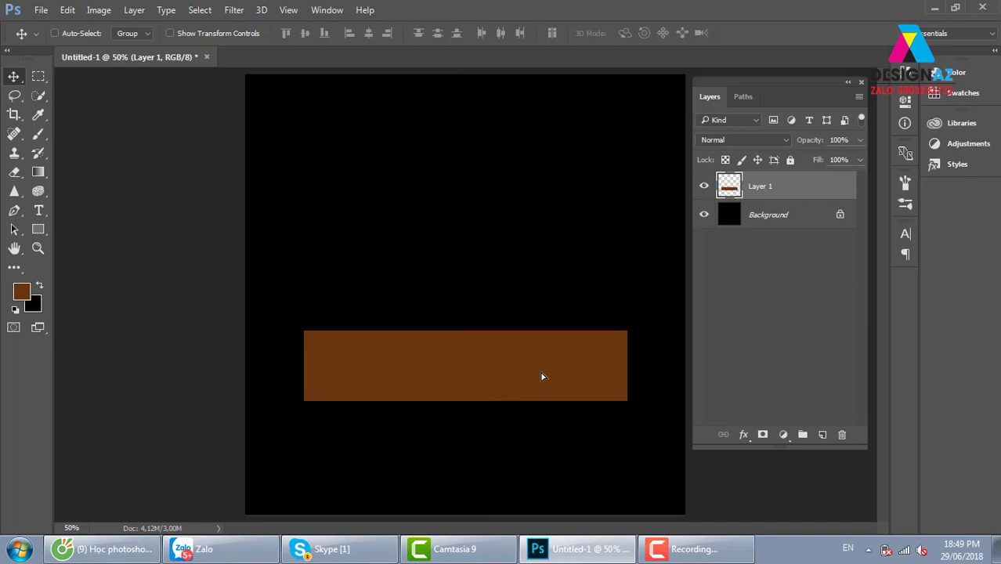
key("Delete")
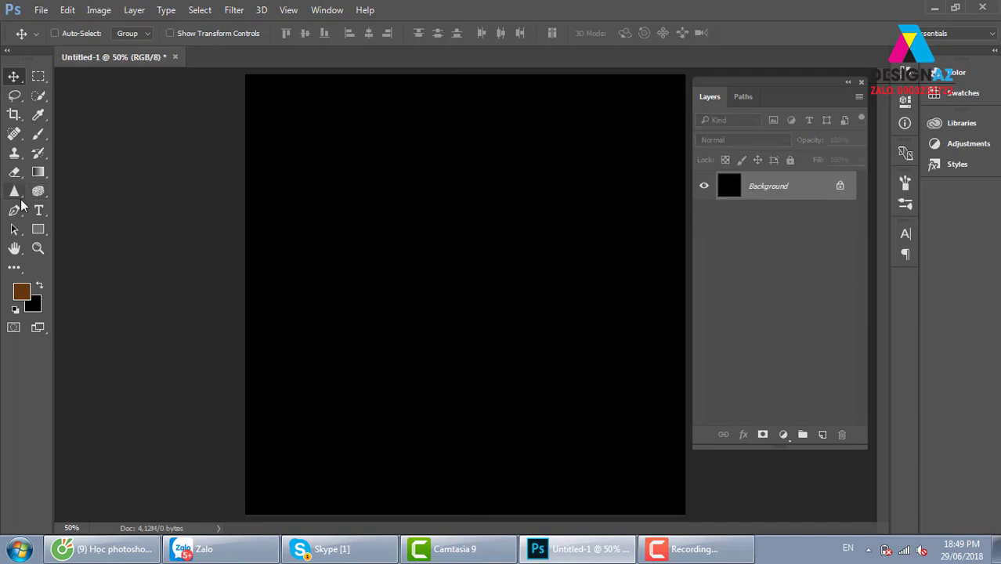
- Draw a closed three-point brown triangle on a new Shape 1 layer with the Pen tool
left_click(14, 210)
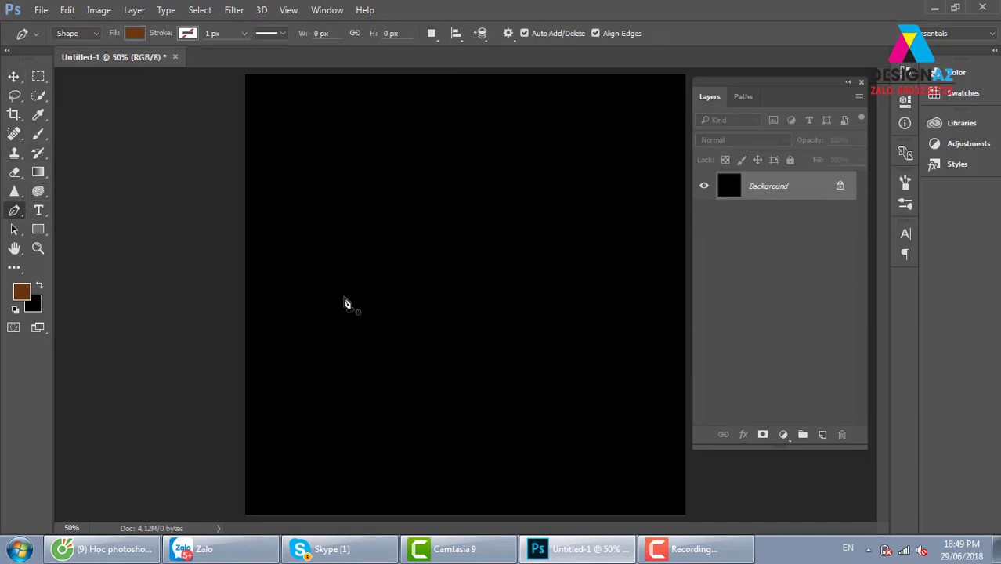
left_click(346, 305)
left_click(520, 165)
left_click(648, 421)
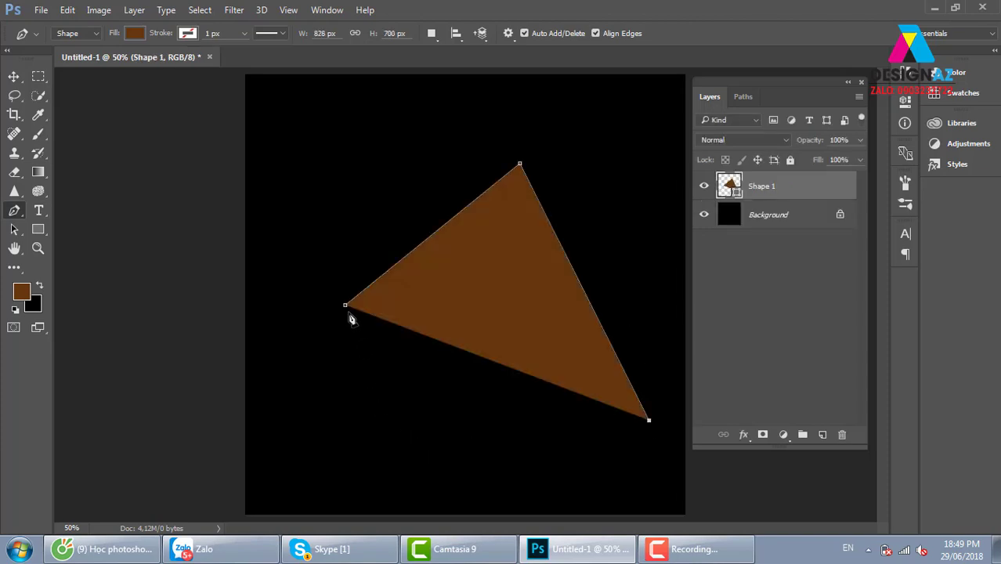
left_click(346, 306)
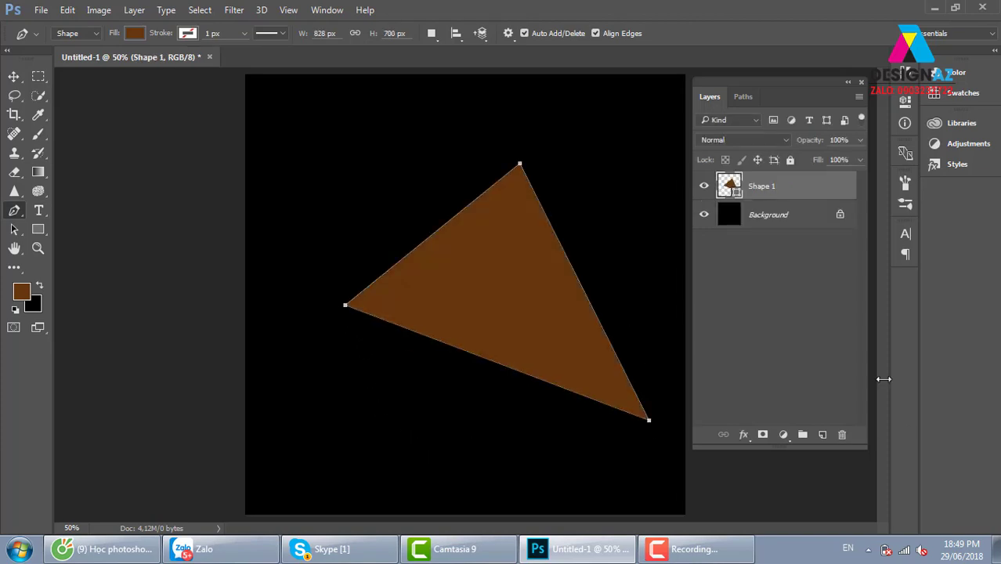
left_click(13, 76)
- Set the foreground colour to orange
left_click(21, 291)
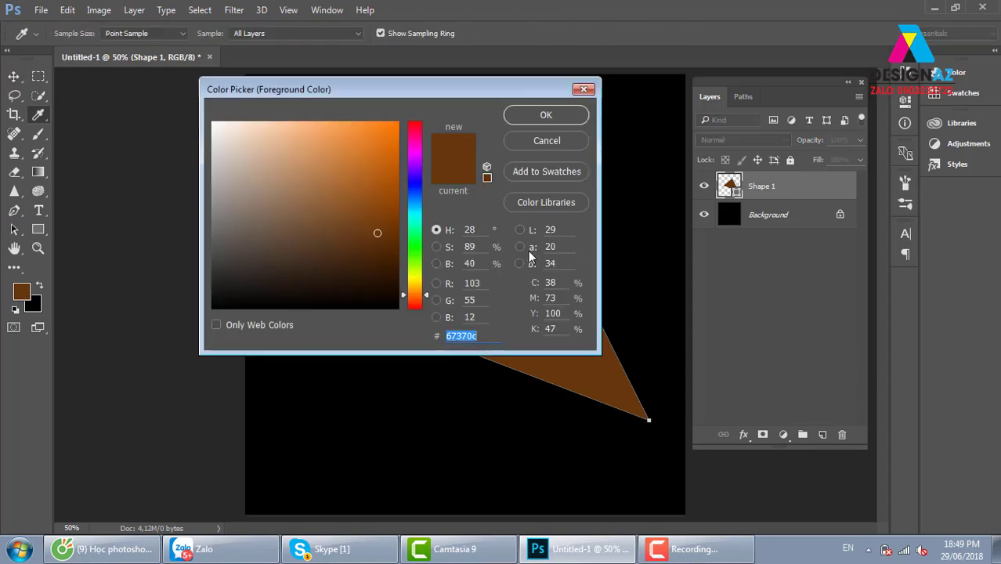
left_click(388, 145)
left_click(540, 115)
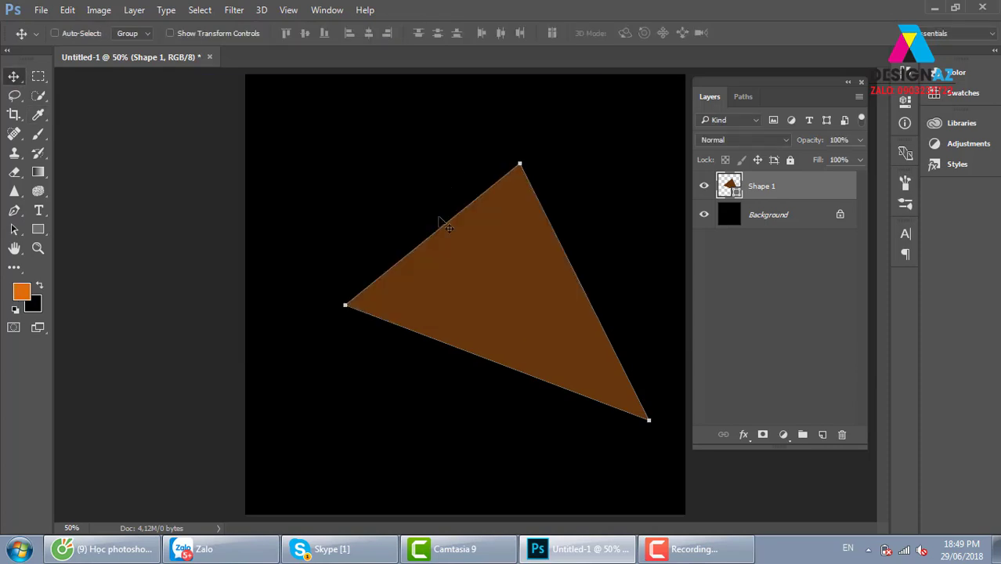
- Change the triangle's fill to red and move it up-left, then to the right
left_click(13, 211)
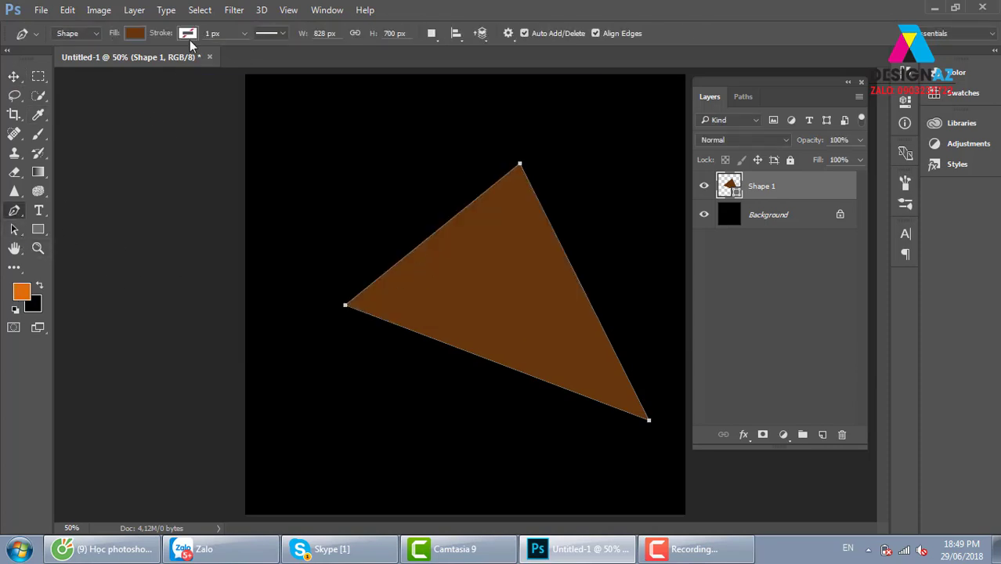
left_click(140, 33)
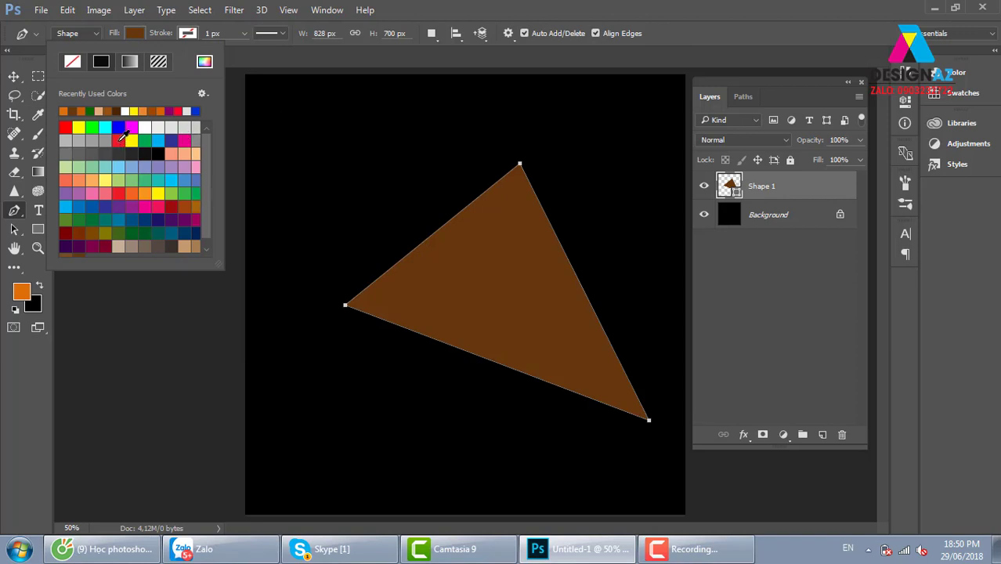
left_click(119, 140)
left_click(13, 80)
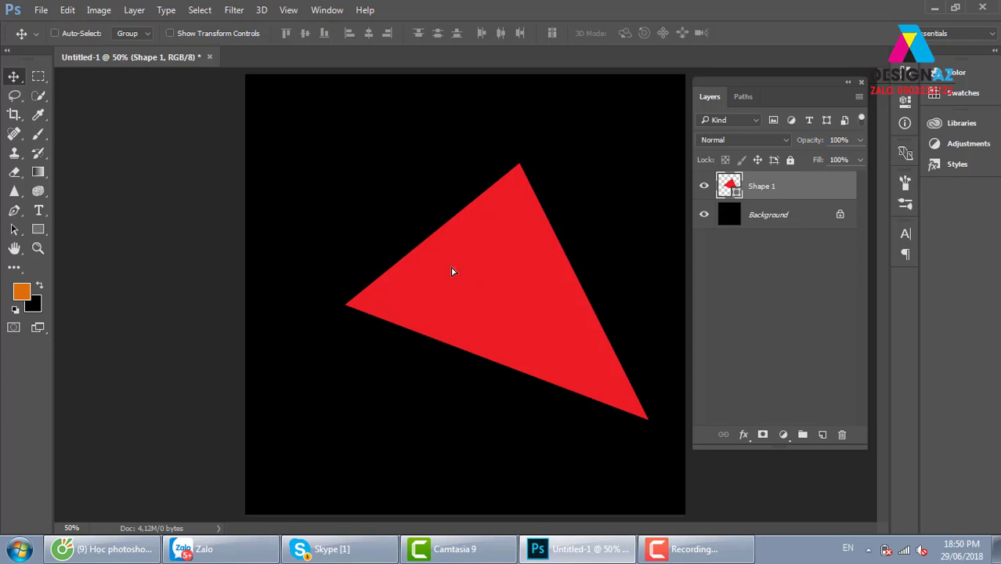
left_click_drag(451, 271, 421, 248)
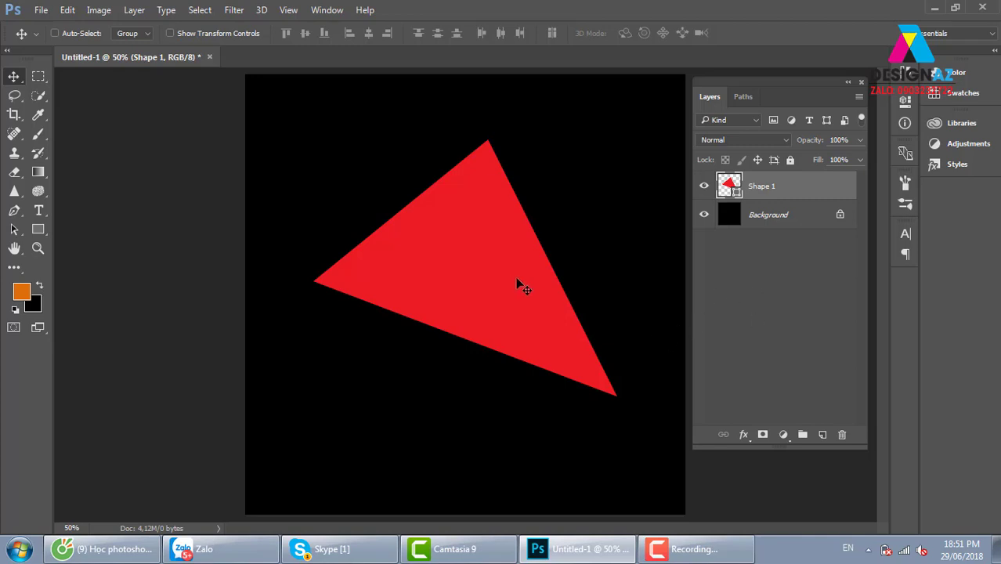
left_click_drag(507, 283, 552, 288)
- Delete the triangle layer, draw a circular selection at the canvas centre, and add Layer 1
key("Delete")
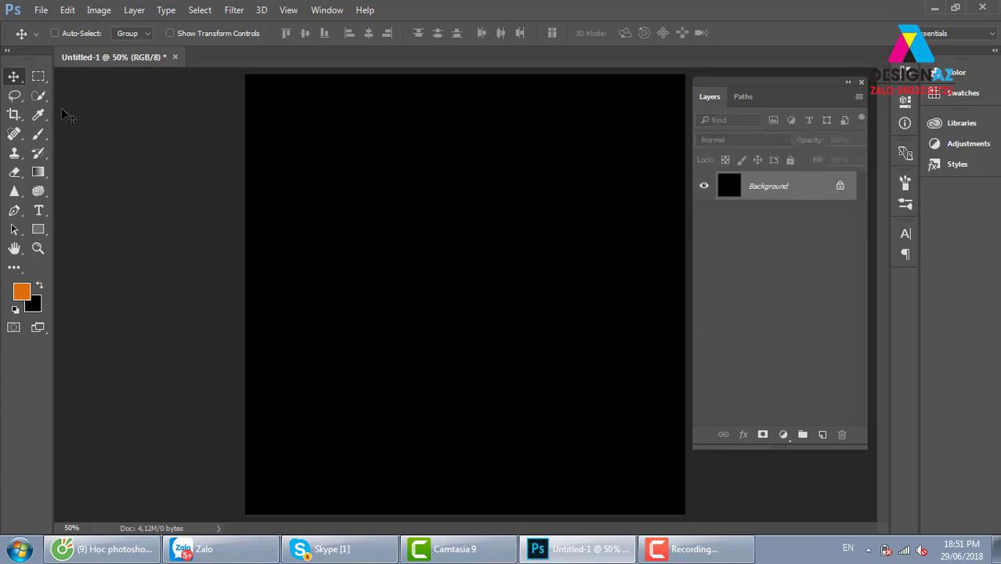
left_click(37, 76)
left_click(118, 90)
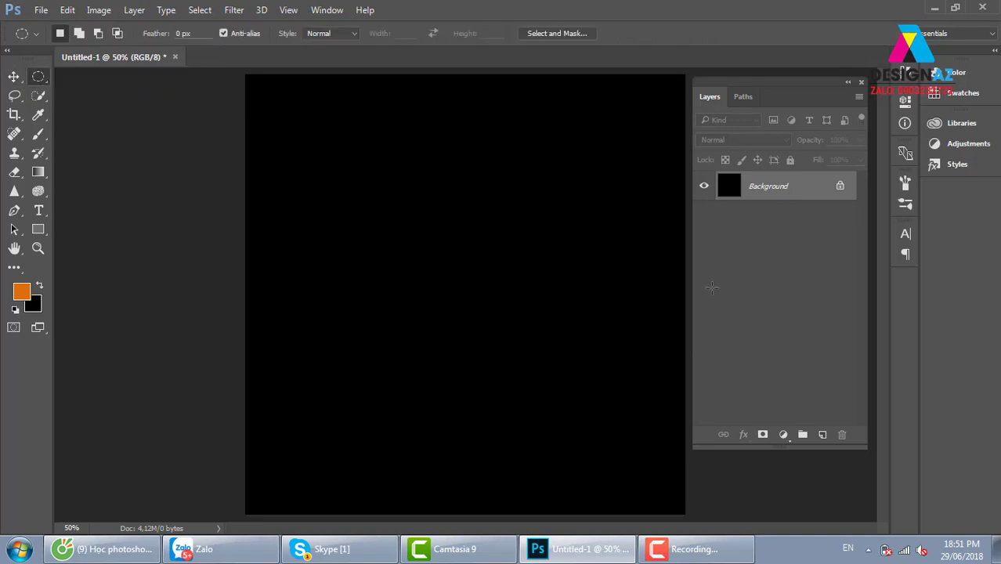
left_click_drag(344, 190, 580, 424)
left_click(14, 76)
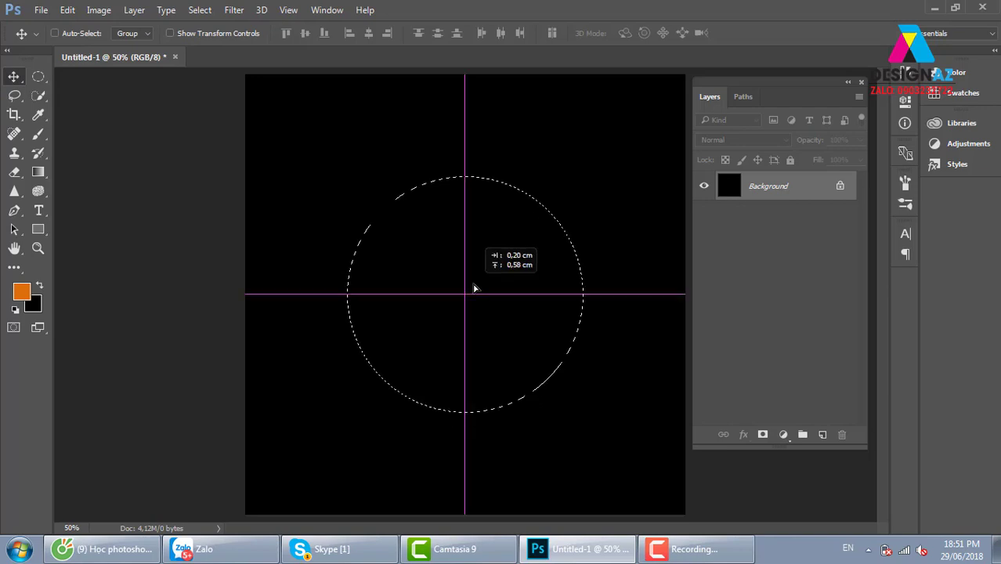
left_click_drag(467, 297, 472, 285)
left_click(823, 436)
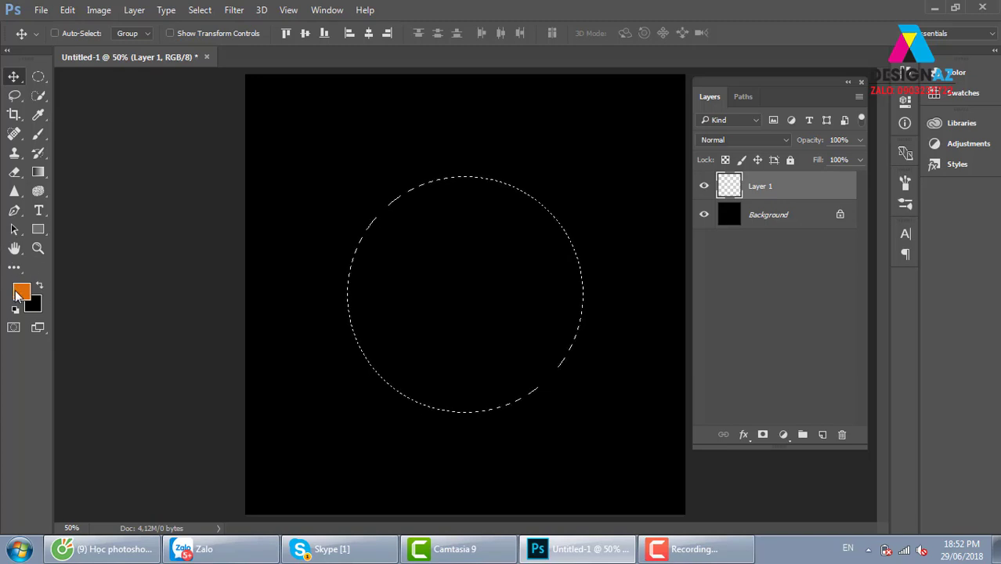
- Fill the circle selection with white #ffffff, deselect, and nudge the white circle right
left_click(21, 291)
left_click_drag(304, 158, 210, 107)
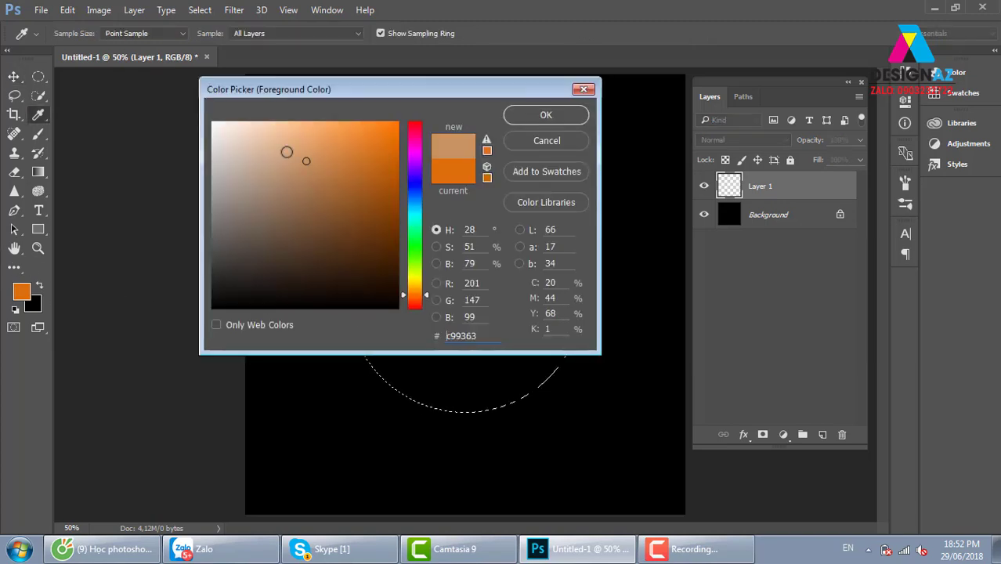
left_click(558, 115)
key("alt+BackSpace")
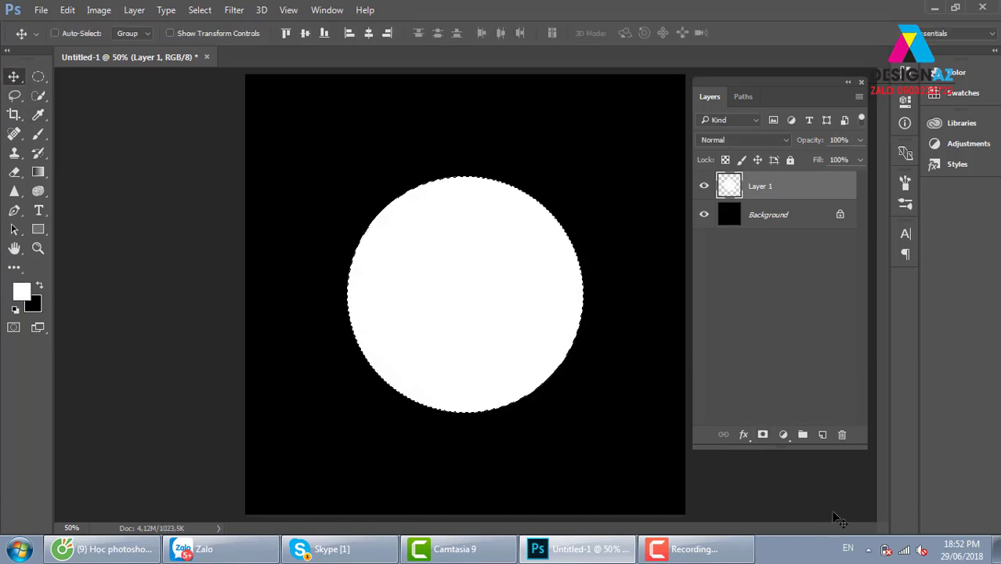
key("ctrl+d")
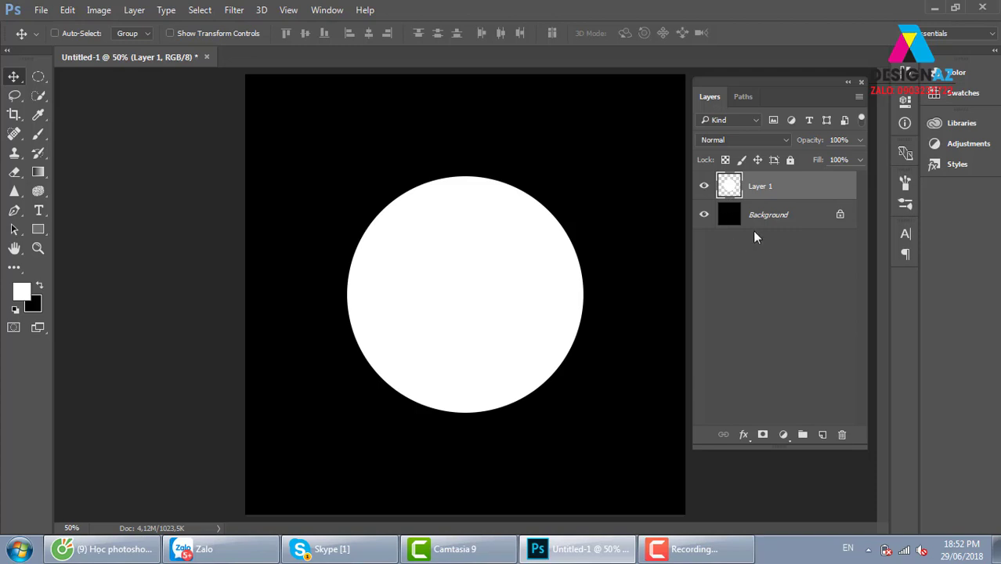
left_click_drag(498, 329, 509, 329)
- Delete the white circle layer and try out Pen shape-path anchors, undoing them
key("Delete")
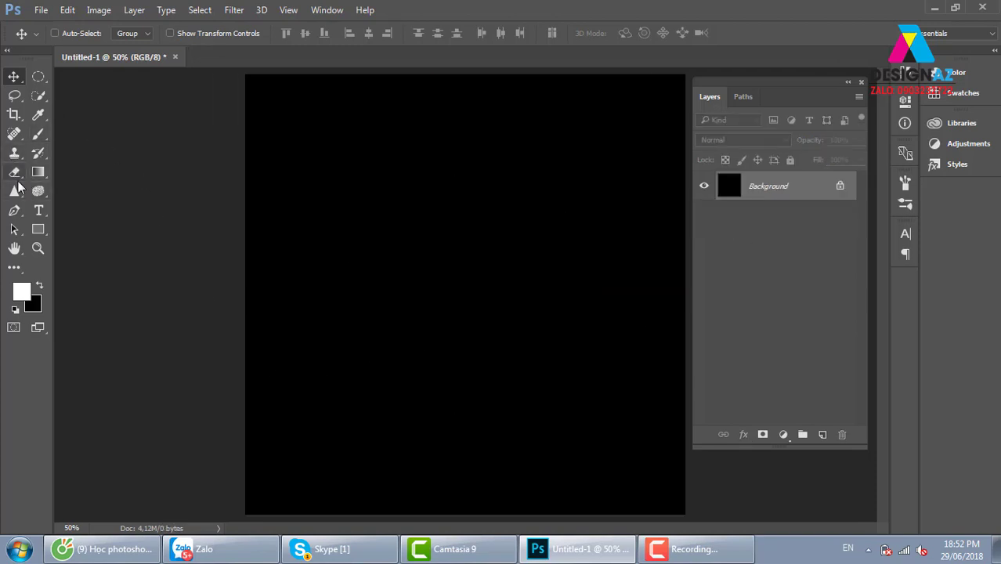
left_click(14, 210)
left_click(215, 368)
left_click_drag(524, 324, 643, 396)
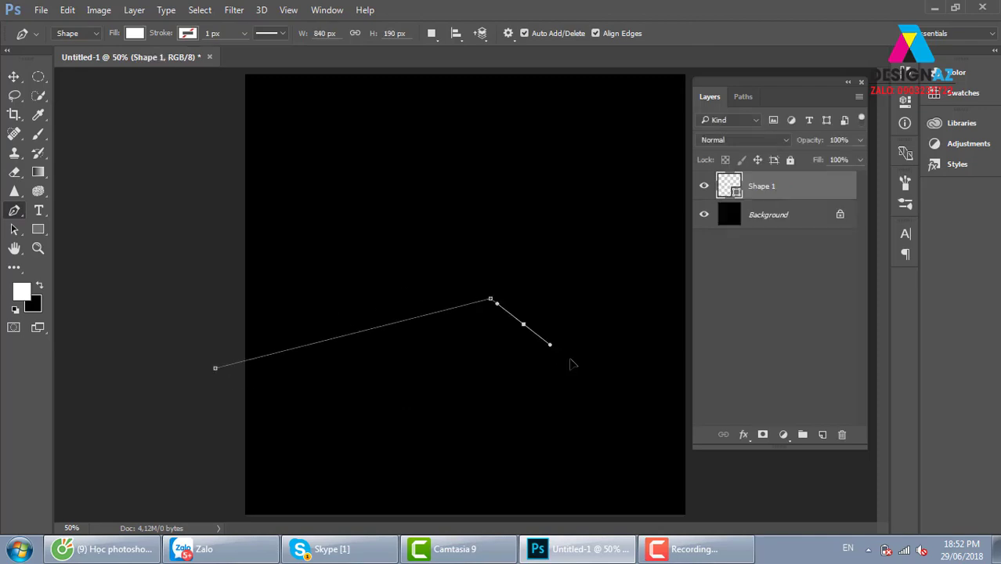
key("ctrl+z")
key("ctrl+z")
key("ctrl+z")
key("ctrl+alt+z")
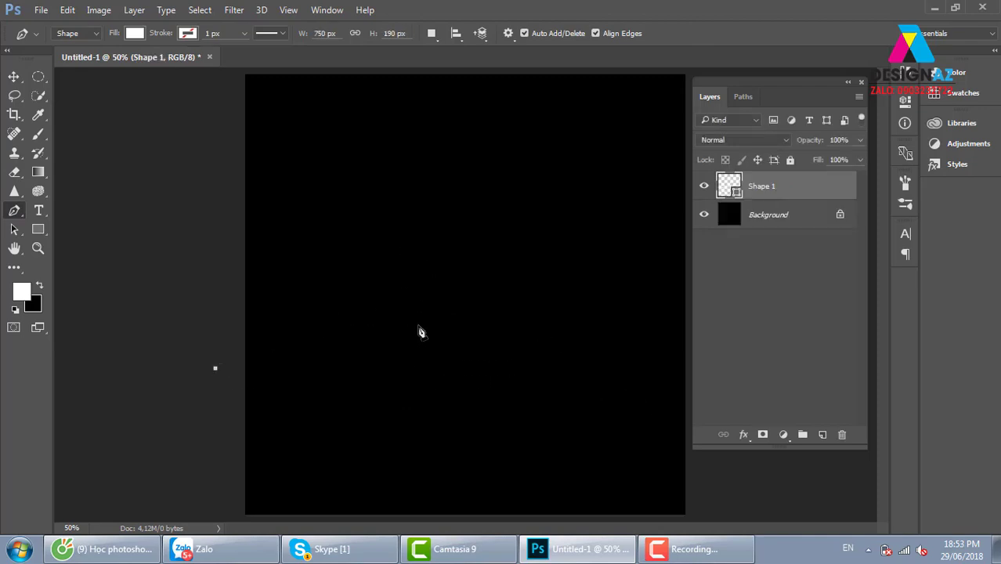
left_click(418, 326)
key("ctrl+z")
key("ctrl+alt+z")
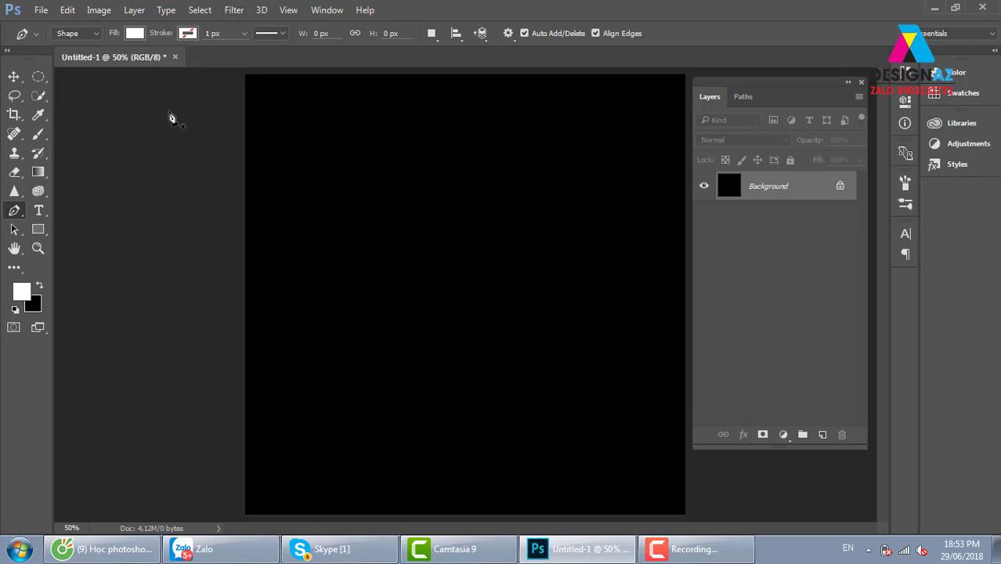
- Redraw trial anchors across the canvas, then undo back to one starting anchor at left
left_click(203, 335)
left_click_drag(455, 305, 511, 336)
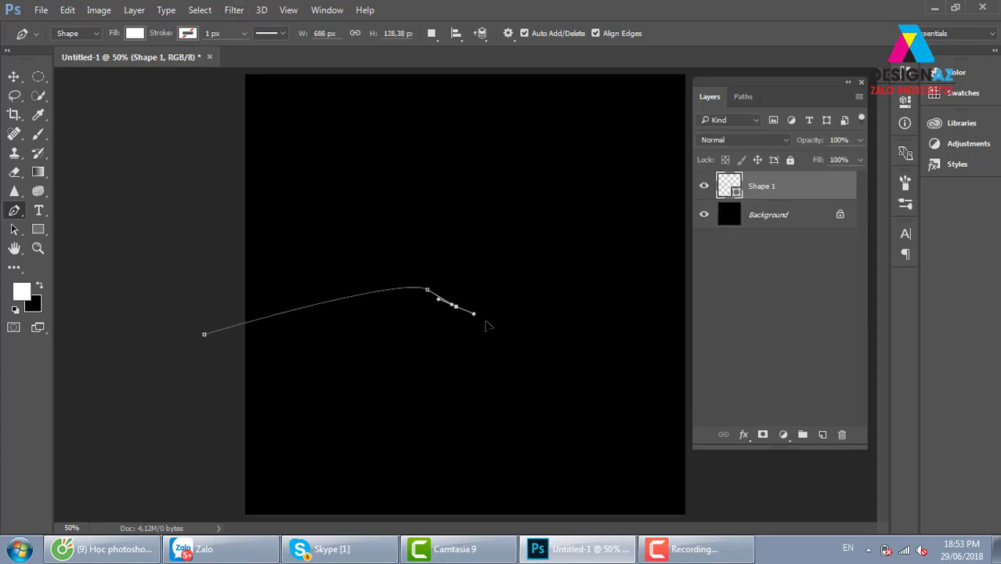
key("ctrl+alt+z")
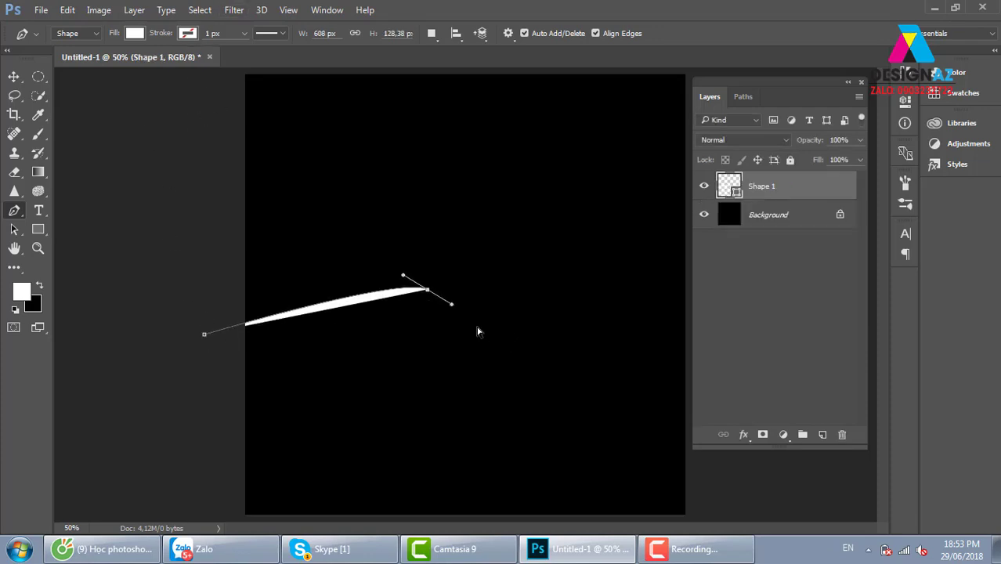
key("ctrl+alt+z")
key("ctrl+alt+z")
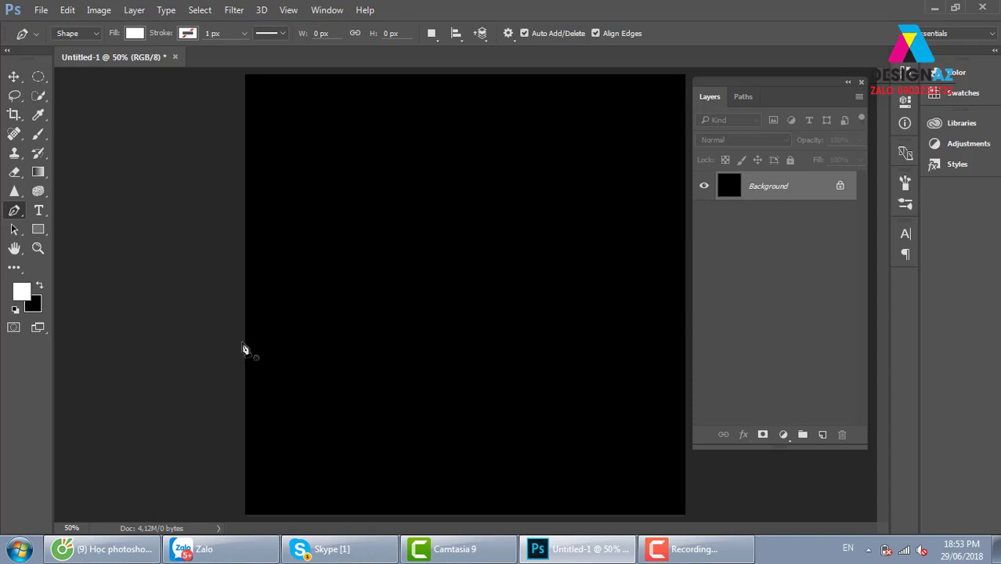
left_click(234, 345)
left_click(423, 288)
left_click(465, 303)
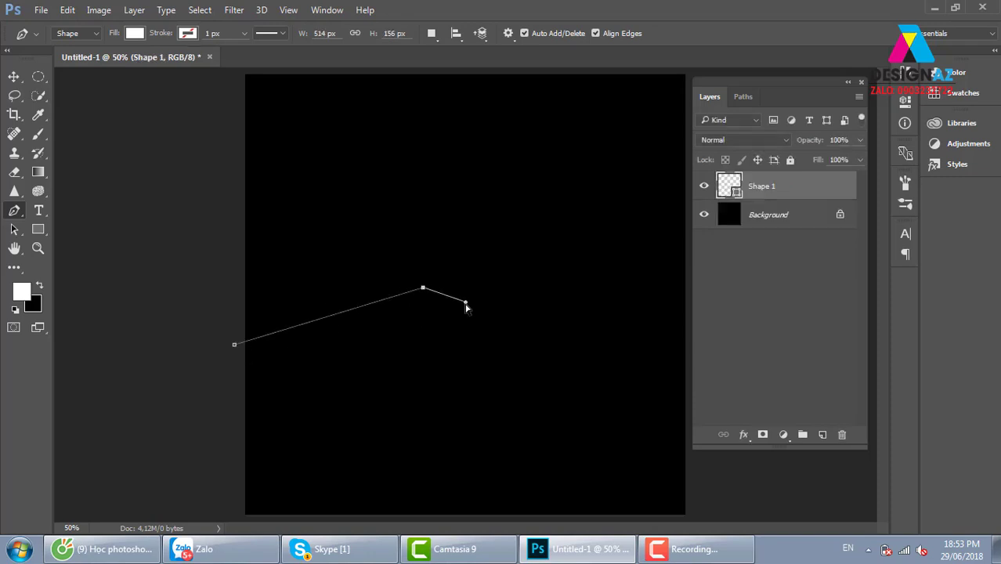
key("ctrl+z")
key("ctrl+z")
key("ctrl+z")
key("ctrl+z")
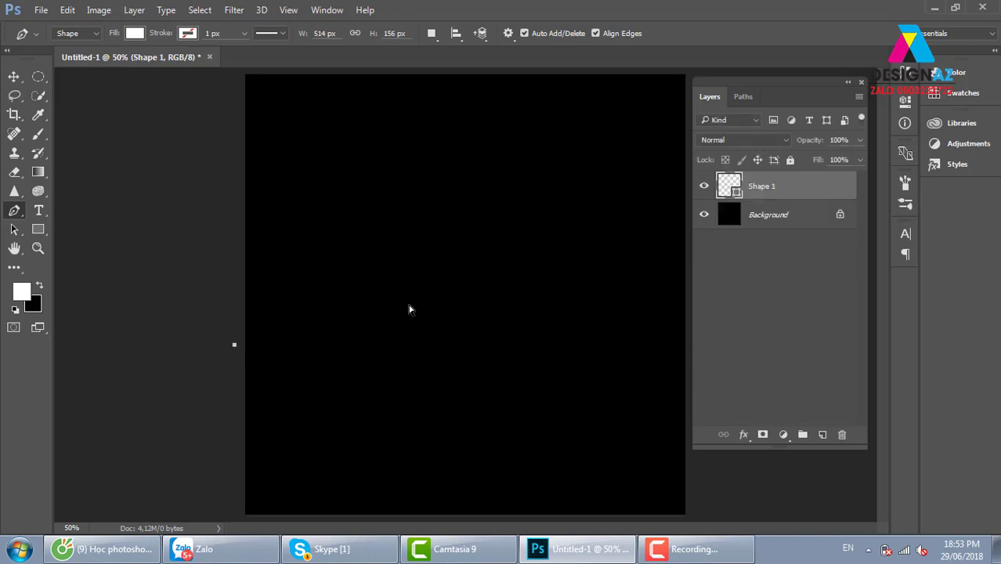
left_click_drag(451, 291, 528, 316)
left_click(525, 310)
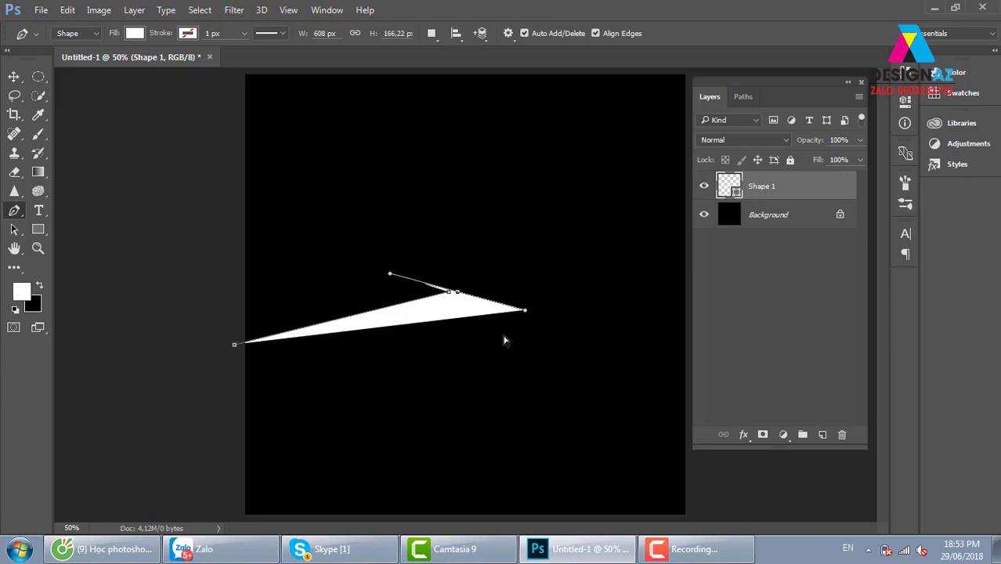
key("ctrl+z")
key("ctrl+z")
key("ctrl+z")
key("ctrl+z")
key("ctrl+z")
key("ctrl+z")
key("ctrl+z")
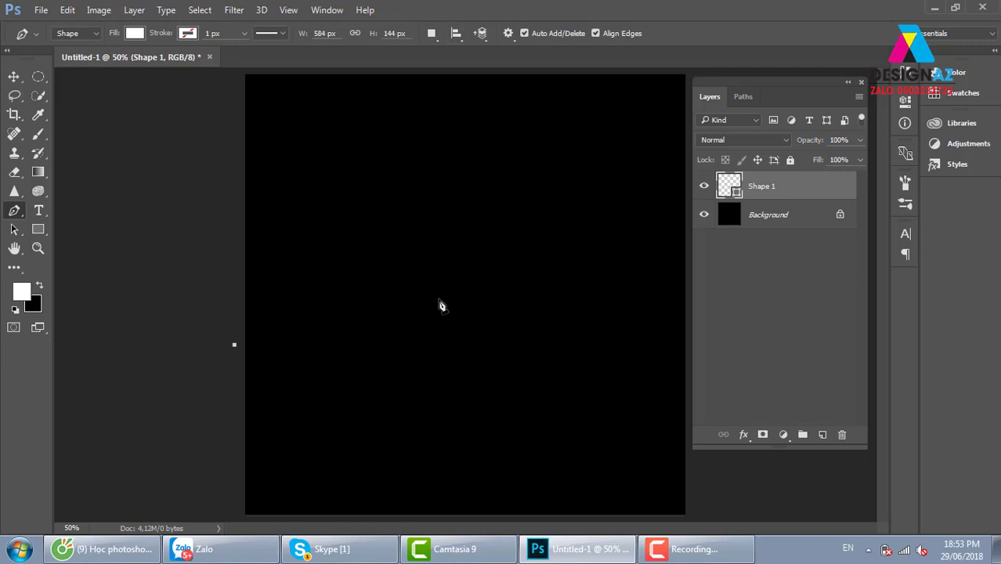
- Pull curved anchors into a hill-and-dip wave, then close the shape below both bottom corners
left_click_drag(438, 296, 536, 337)
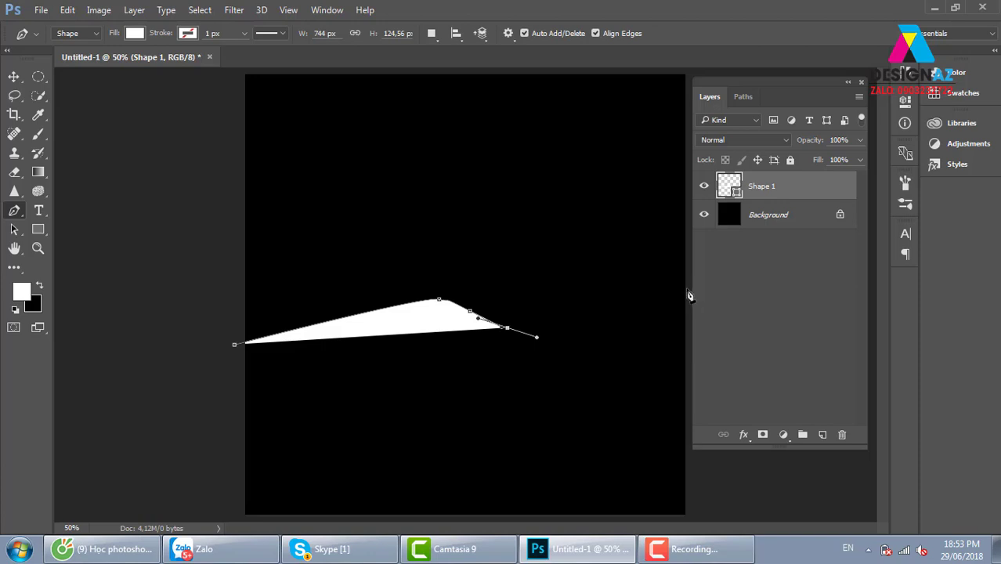
left_click_drag(687, 289, 692, 275)
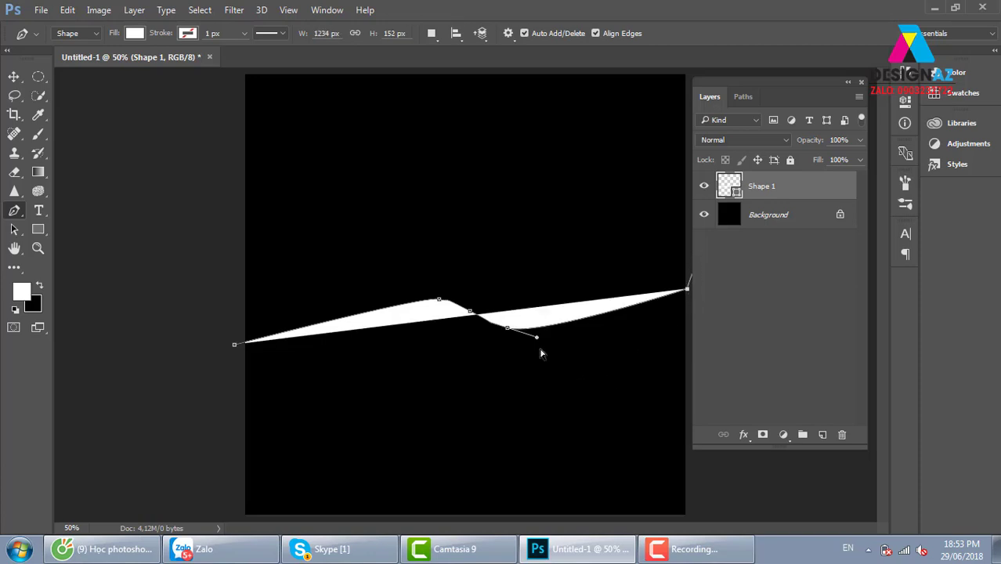
left_click_drag(537, 338, 594, 379)
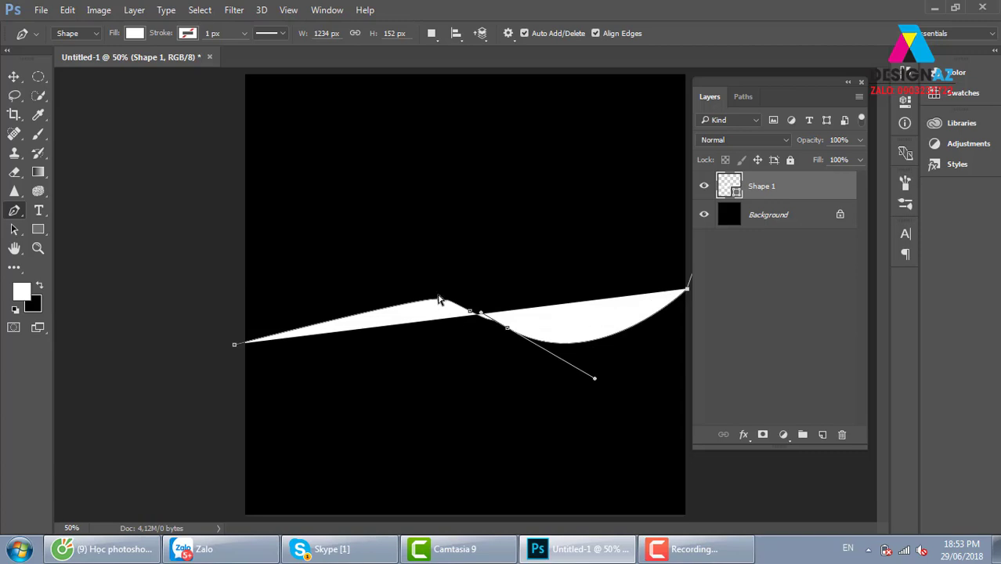
left_click_drag(439, 300, 384, 286)
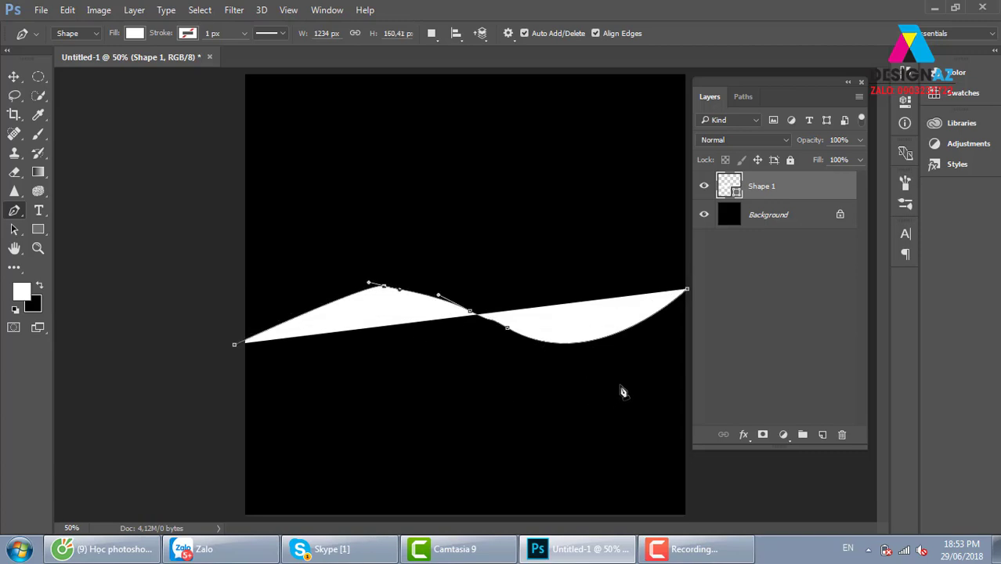
left_click(689, 292, "ctrl")
left_click(713, 519)
left_click(189, 512)
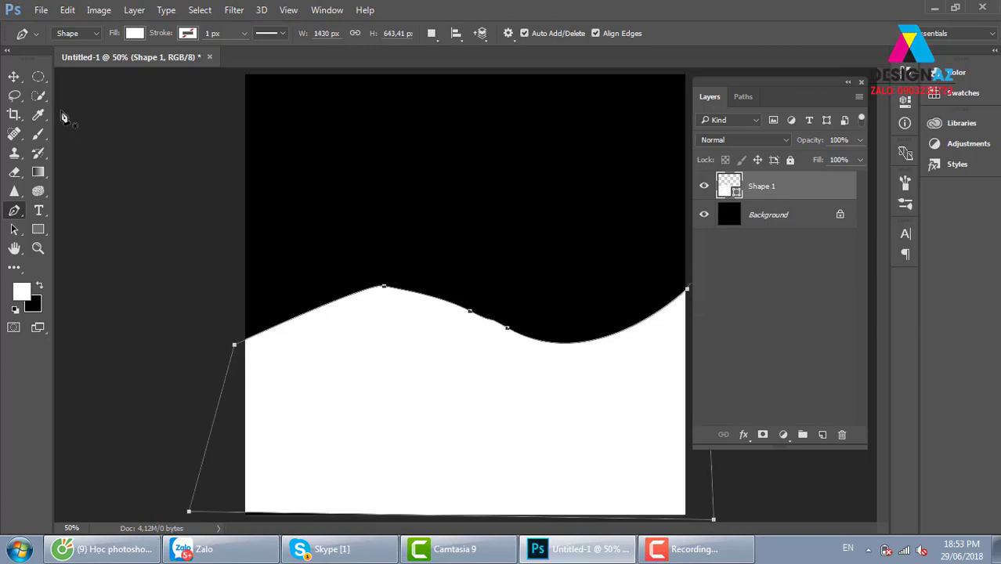
left_click(14, 76)
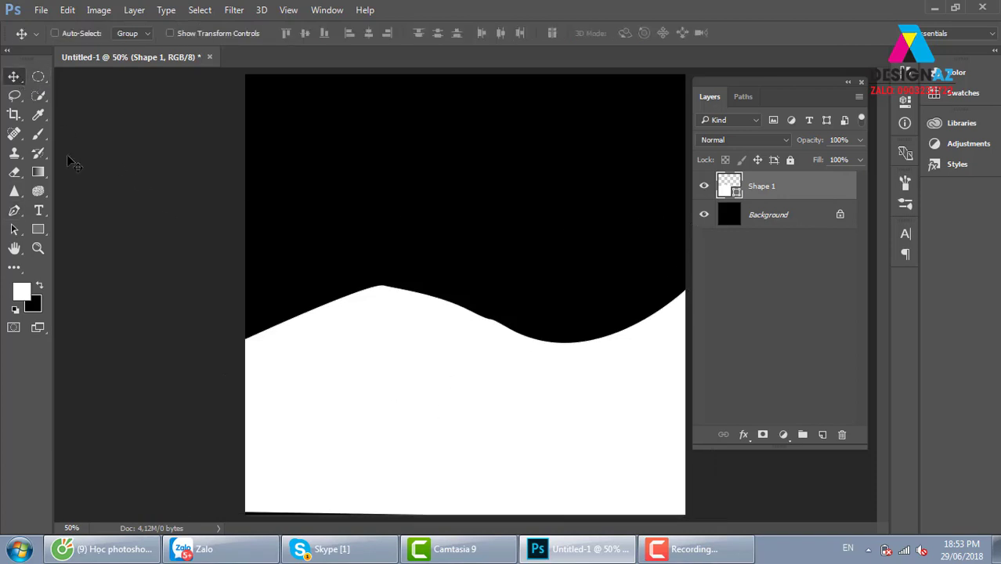
- Pick a medium blue swatch from the options-bar Fill menu for the wave shape
left_click(14, 210)
left_click(134, 33)
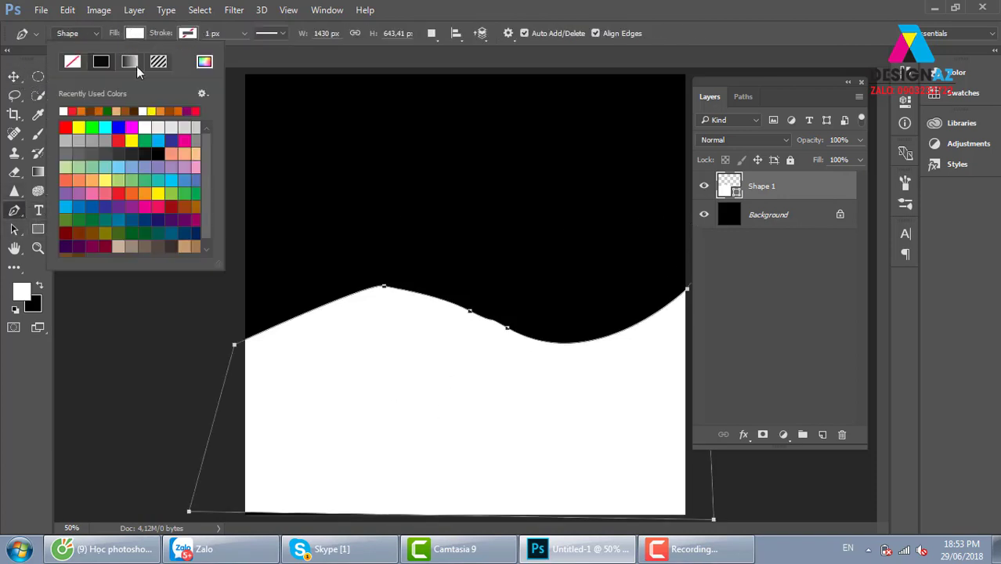
left_click(172, 180)
left_click(190, 180)
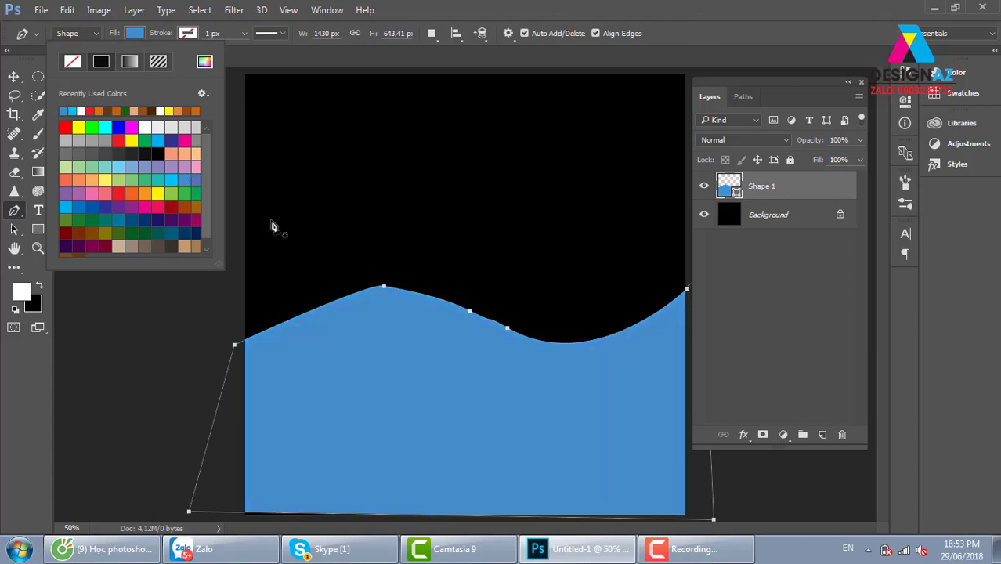
left_click(14, 76)
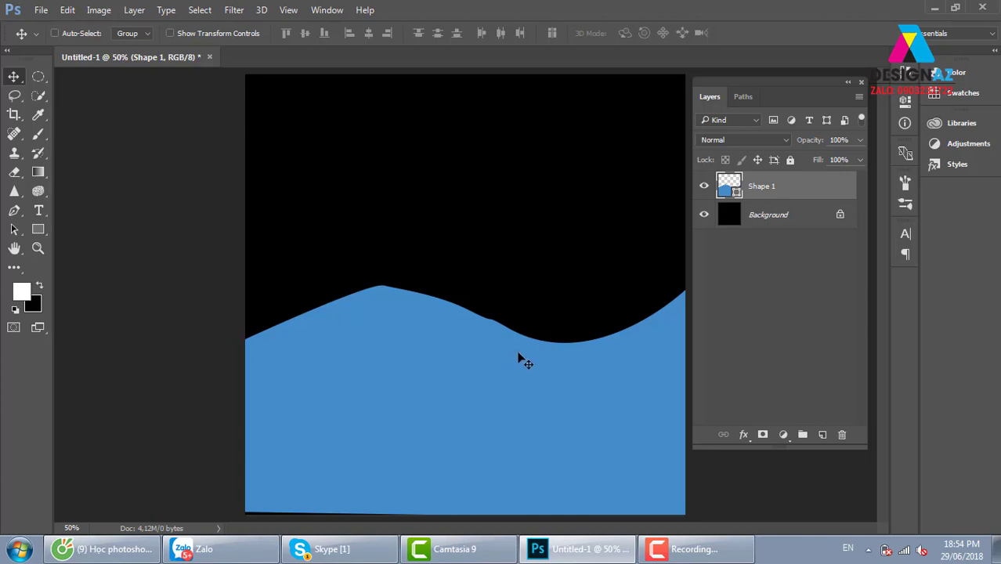
- Move the blue wave up about 80 px, then delete its Shape 1 layer
left_click_drag(542, 351, 492, 271)
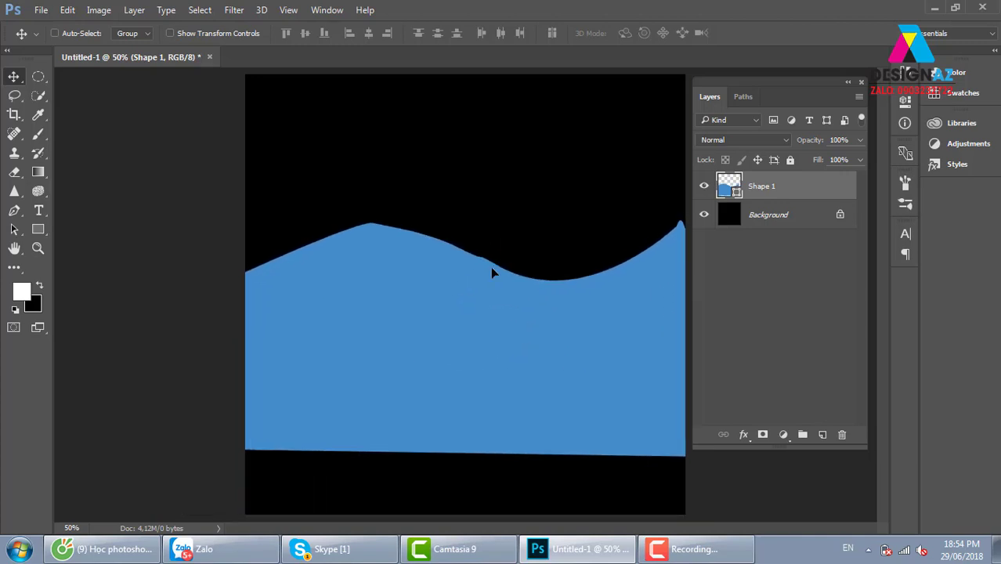
key("Delete")
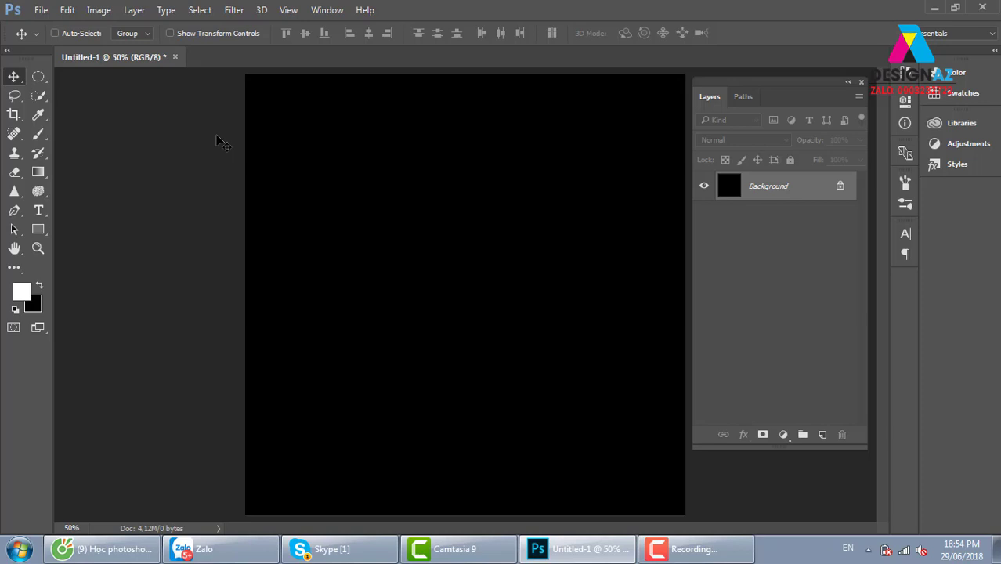
- Undo the last change and zoom out to a 33.33% view of the canvas
key("ctrl+z")
key("ctrl+minus")
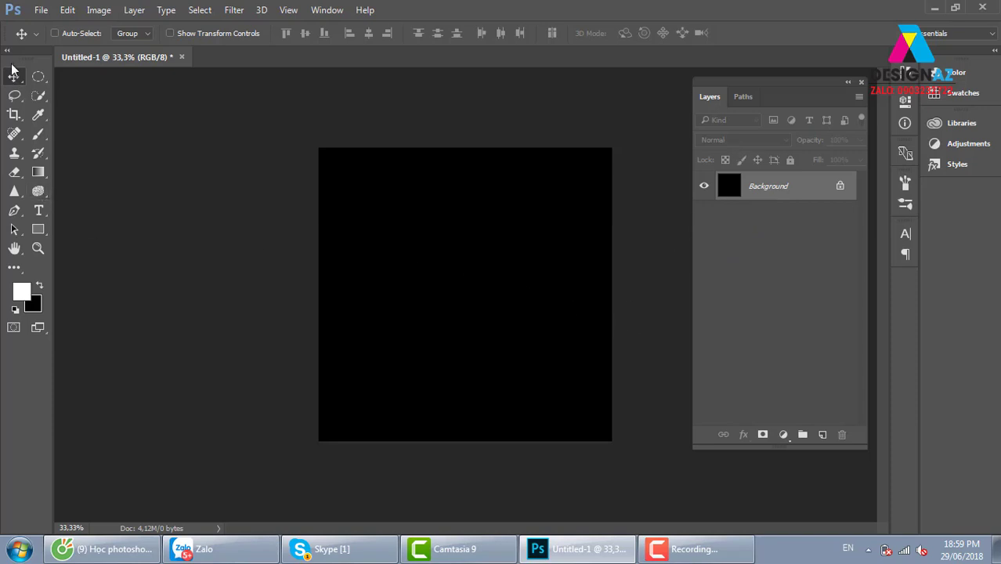
- Try an elliptical selection on the black canvas, deselect it, and zoom to 50%
left_click(39, 76)
left_click_drag(389, 222, 530, 348)
left_click(542, 359)
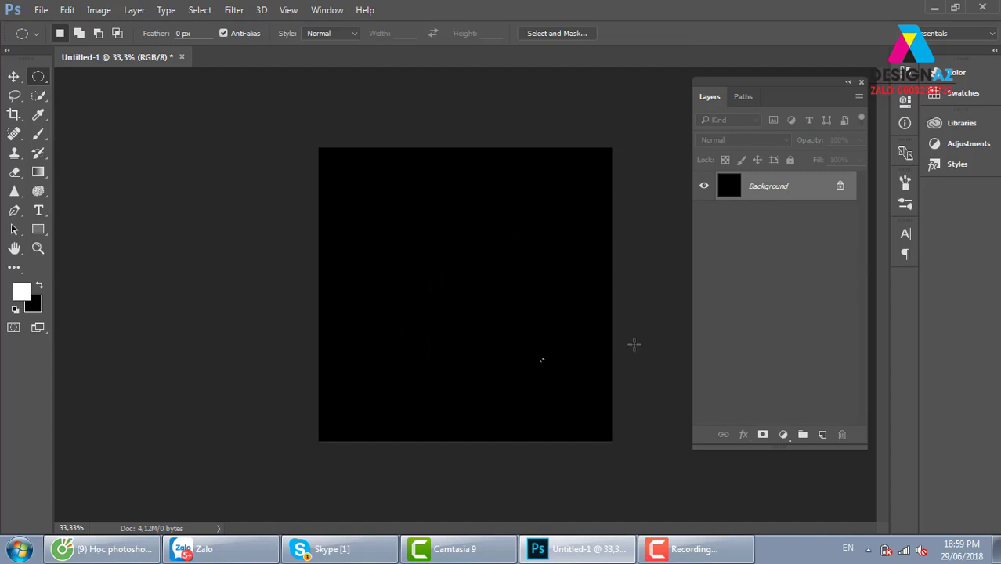
key("ctrl+z")
key("ctrl+d")
key("ctrl+plus")
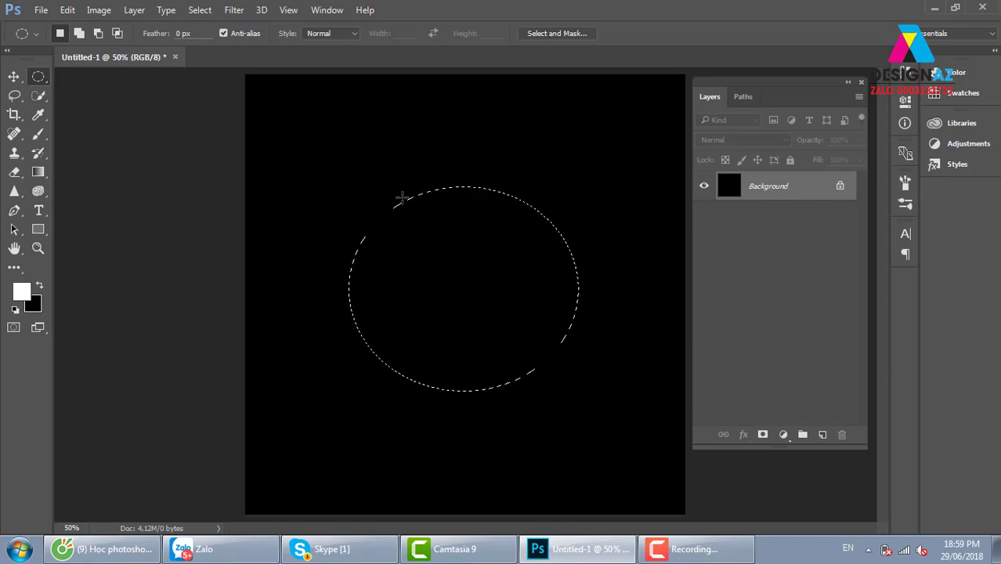
right_click(43, 82)
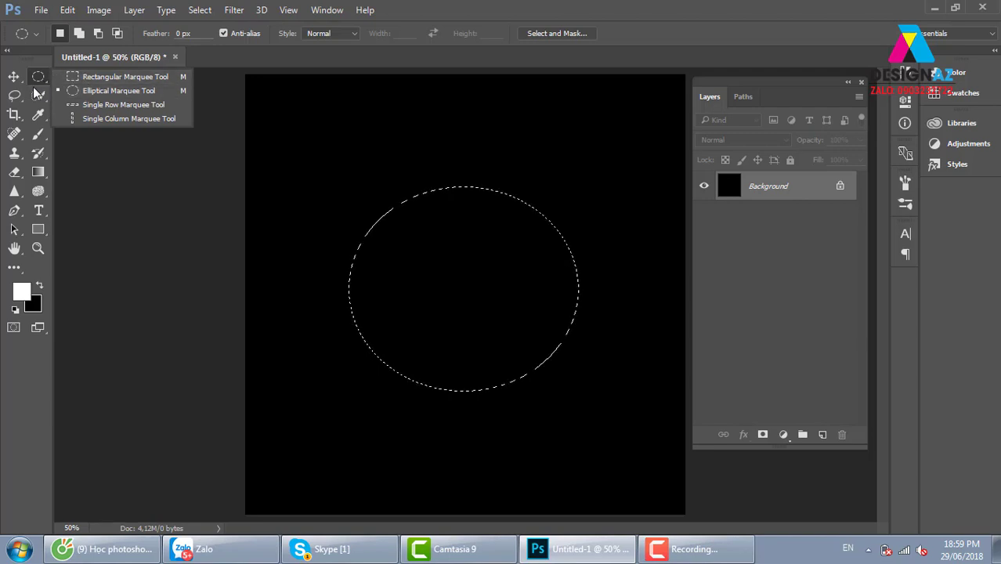
left_click(137, 192)
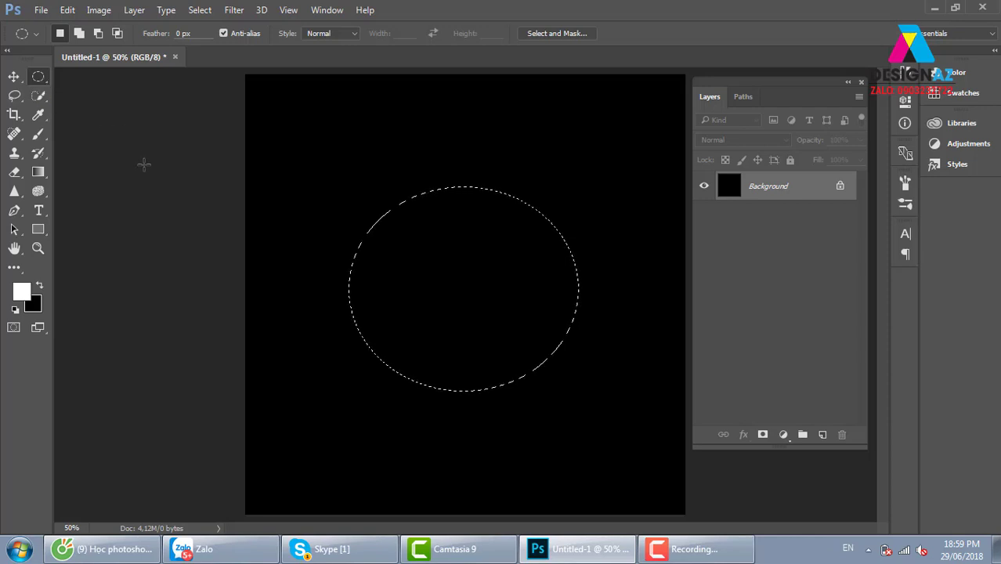
- Draw a square rectangular-marquee selection over the middle of the canvas
key("shift")
key("shift+m")
left_click(398, 279)
left_click_drag(345, 174, 568, 384)
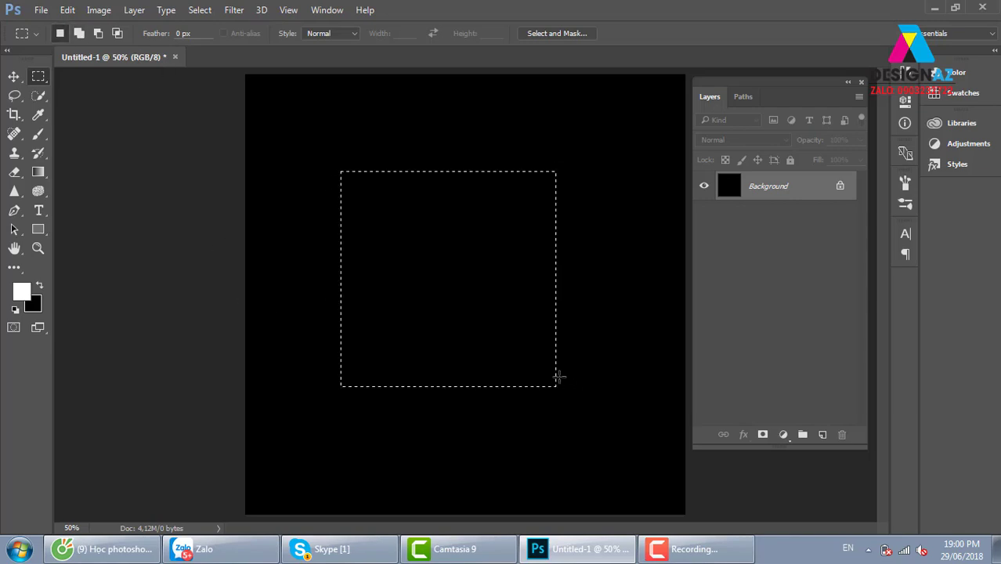
- Add a new Layer 1 and set the foreground colour to orange-yellow #ffc000
left_click(822, 435)
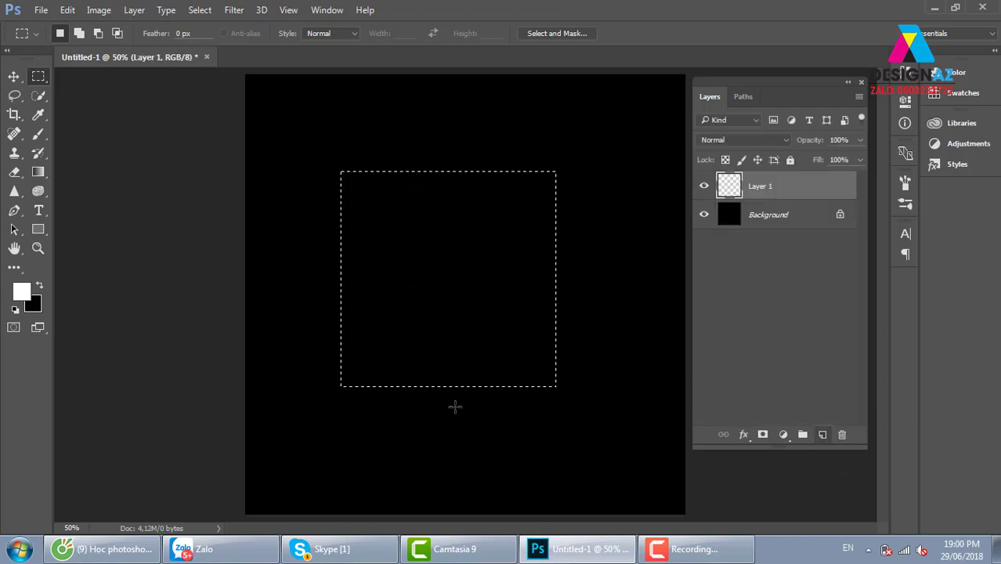
left_click(21, 292)
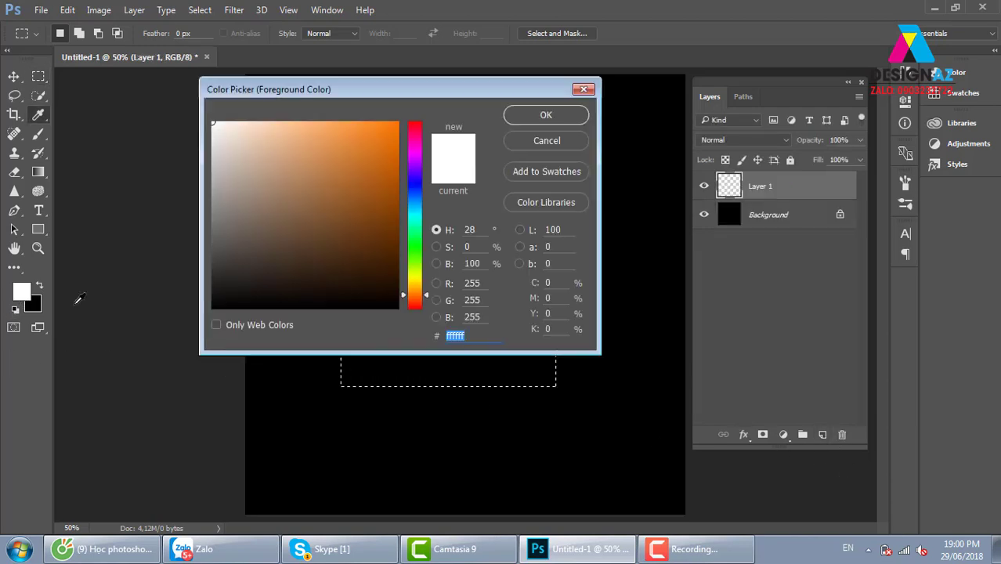
left_click(413, 282)
left_click(401, 124)
left_click(409, 123)
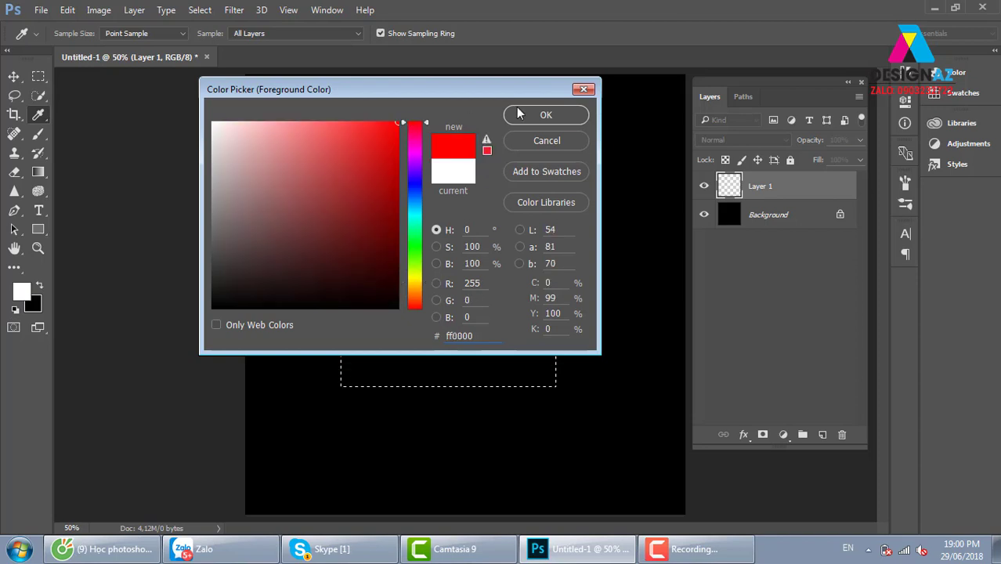
left_click(413, 285)
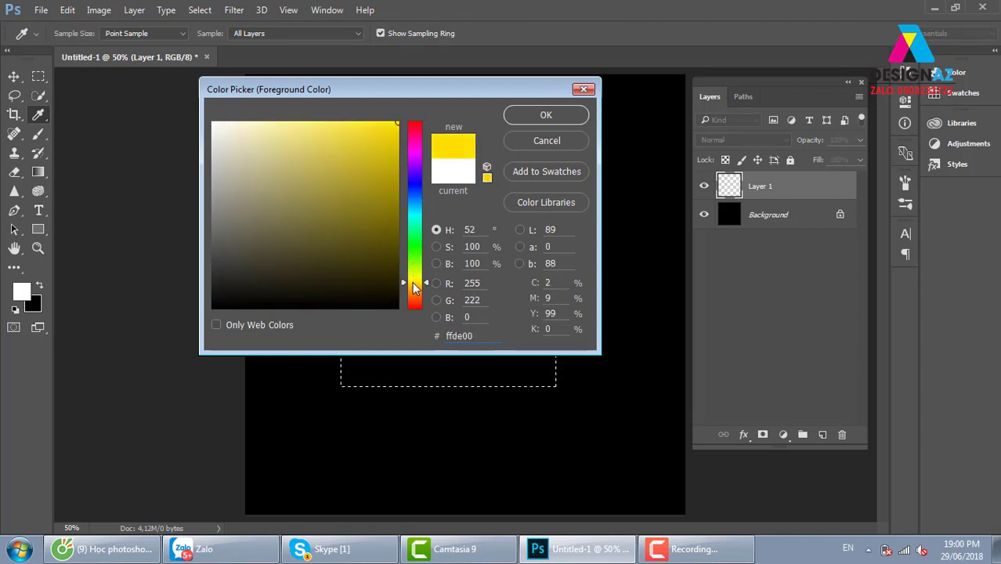
left_click(414, 290)
left_click(546, 115)
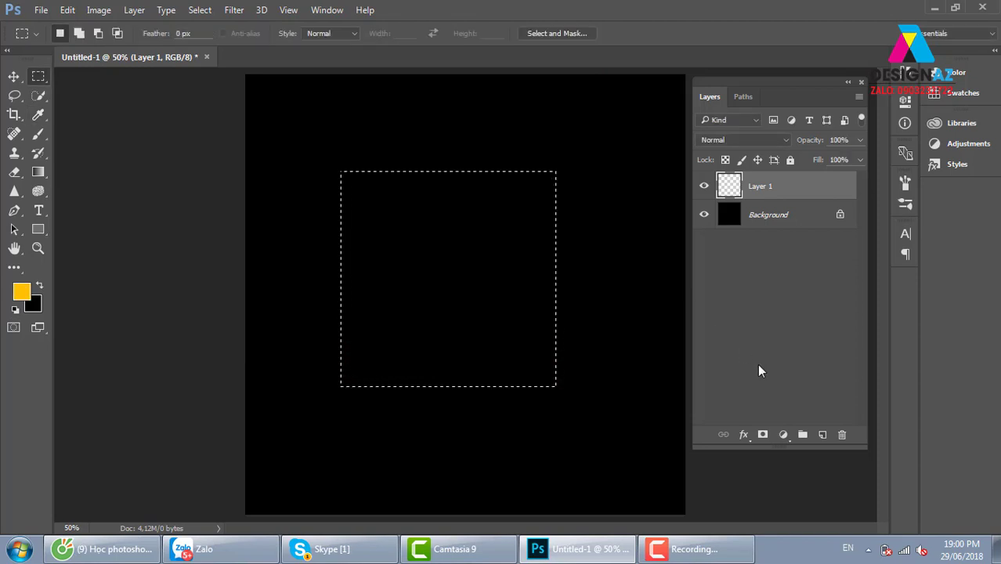
- Fill the square with amber, deselect, and select a new square overlapping its upper right
key("alt+BackSpace")
key("ctrl+d")
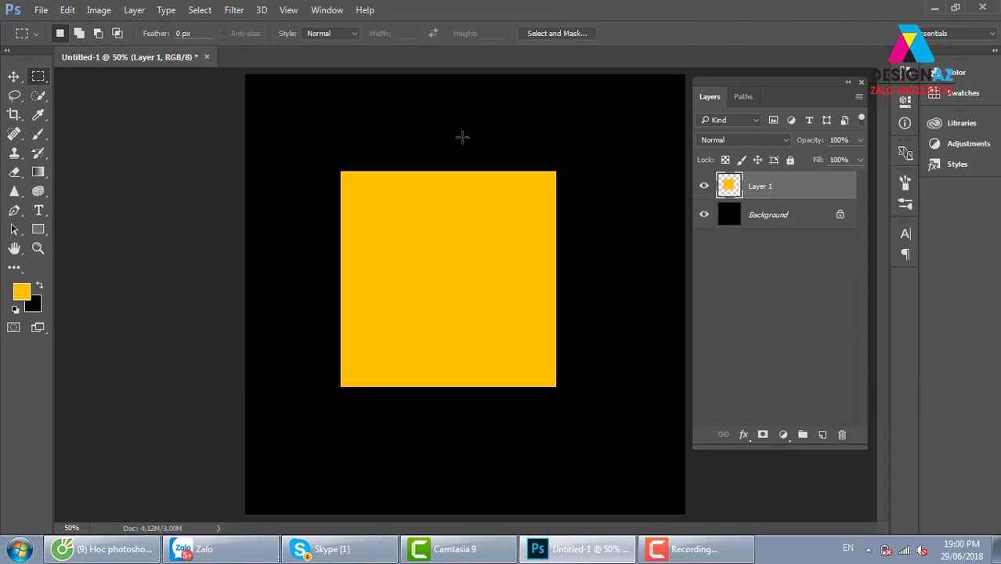
left_click_drag(479, 156, 563, 249)
left_click_drag(427, 100, 627, 287)
- Set the foreground to magenta, fill the selection on a new Layer 2, and deselect
left_click(21, 293)
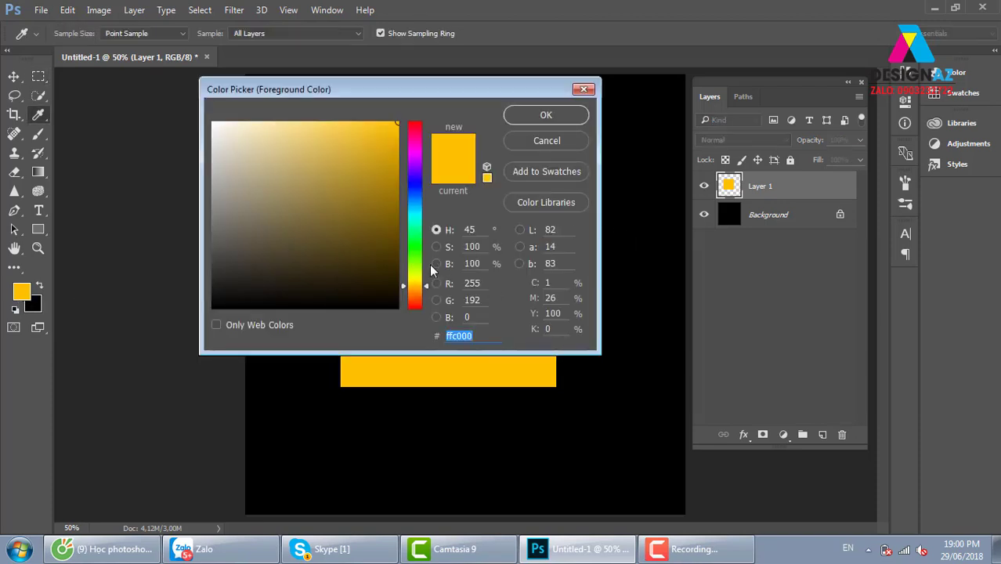
mouse_move(414, 284)
left_mouse_down()
mouse_move(415, 151)
mouse_move(399, 154)
mouse_move(408, 159)
left_mouse_up()
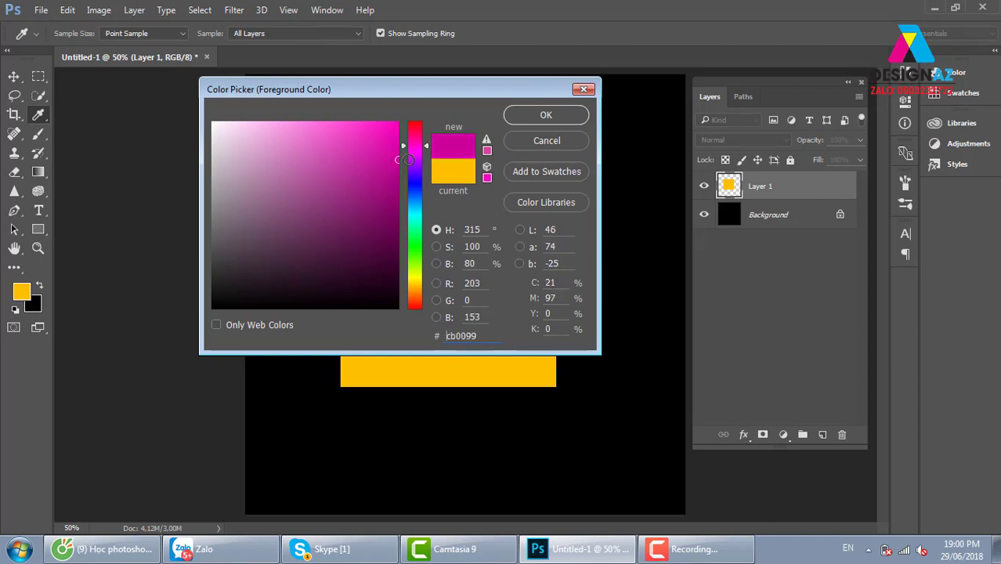
left_click(577, 118)
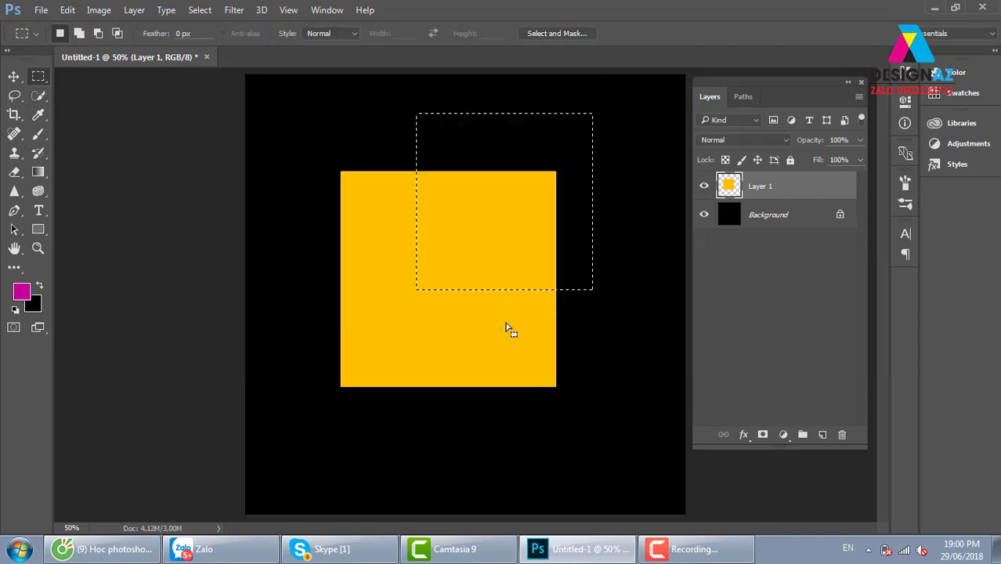
left_click(823, 435)
key("alt+BackSpace")
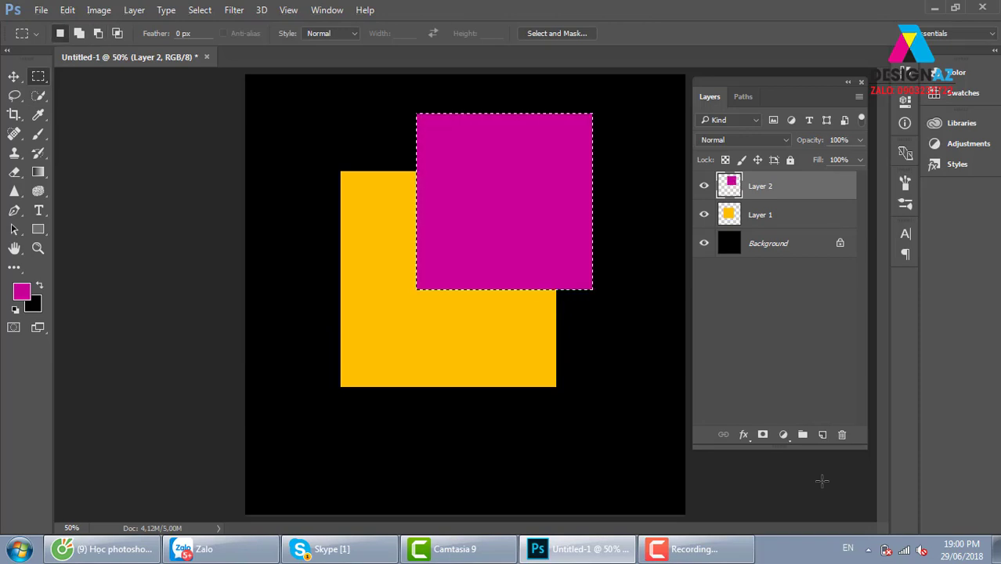
key("ctrl+d")
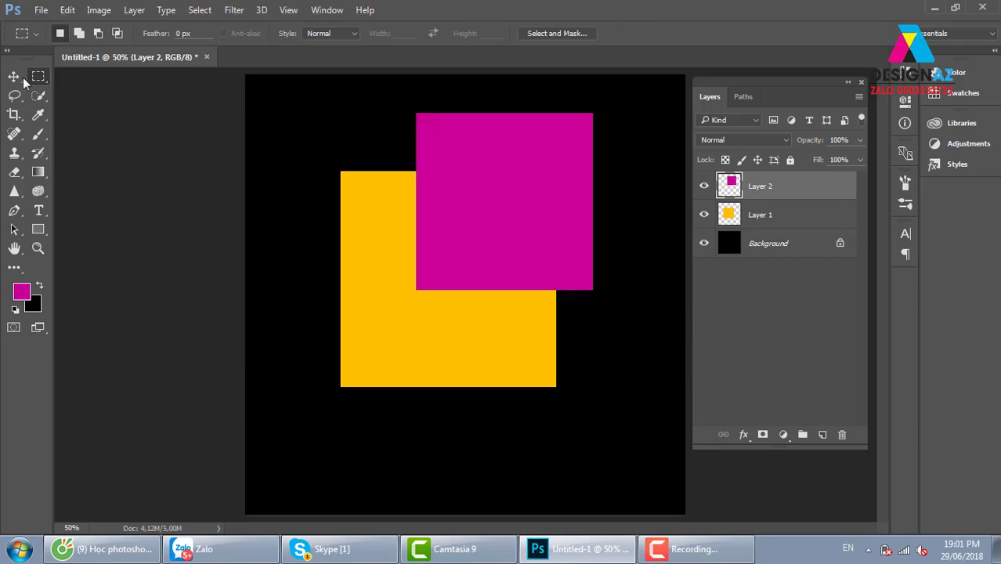
left_click(14, 77)
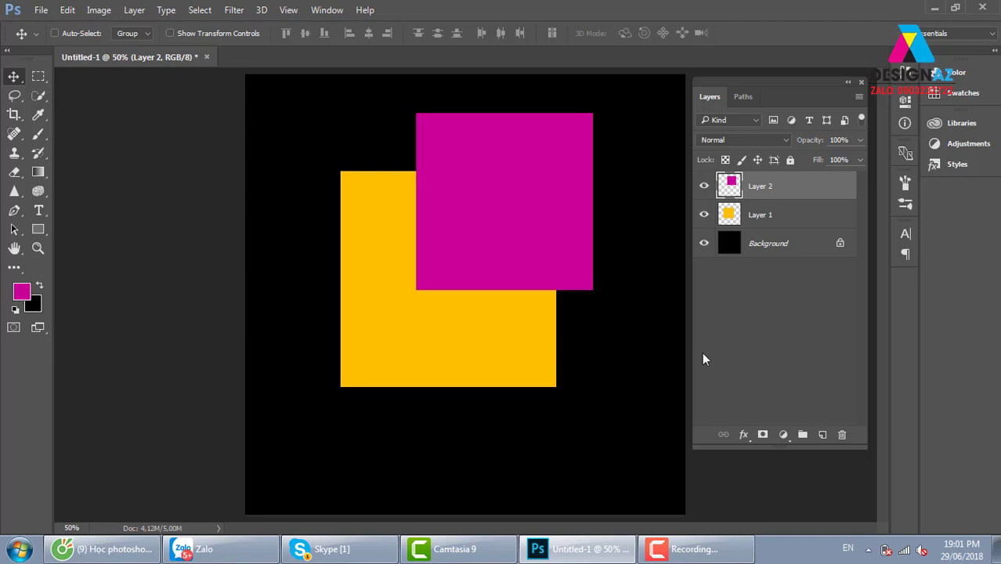
- Nudge the magenta square slightly right and set Layer 2 to 51% opacity
left_click_drag(496, 208, 515, 205)
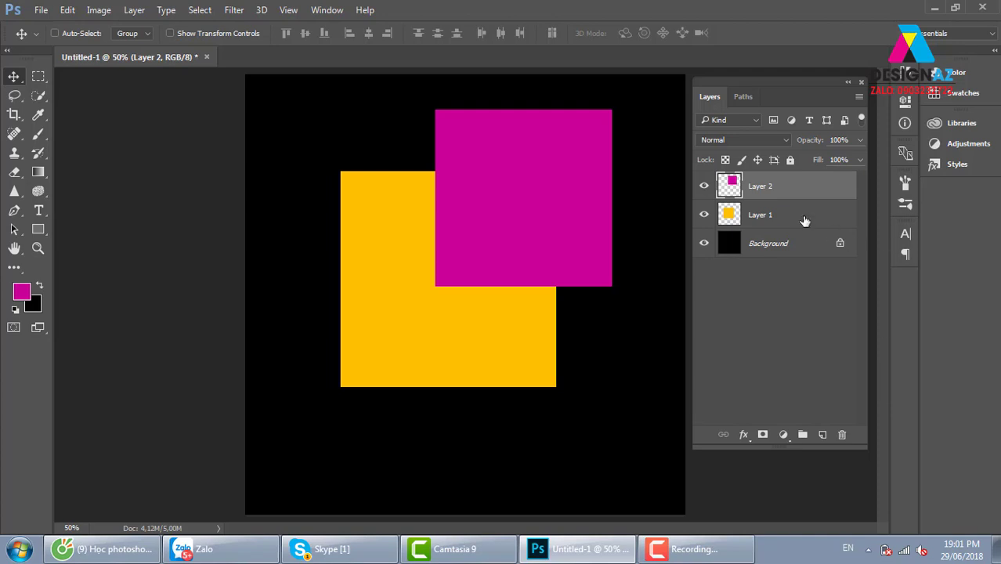
left_click(859, 140)
left_click(823, 158)
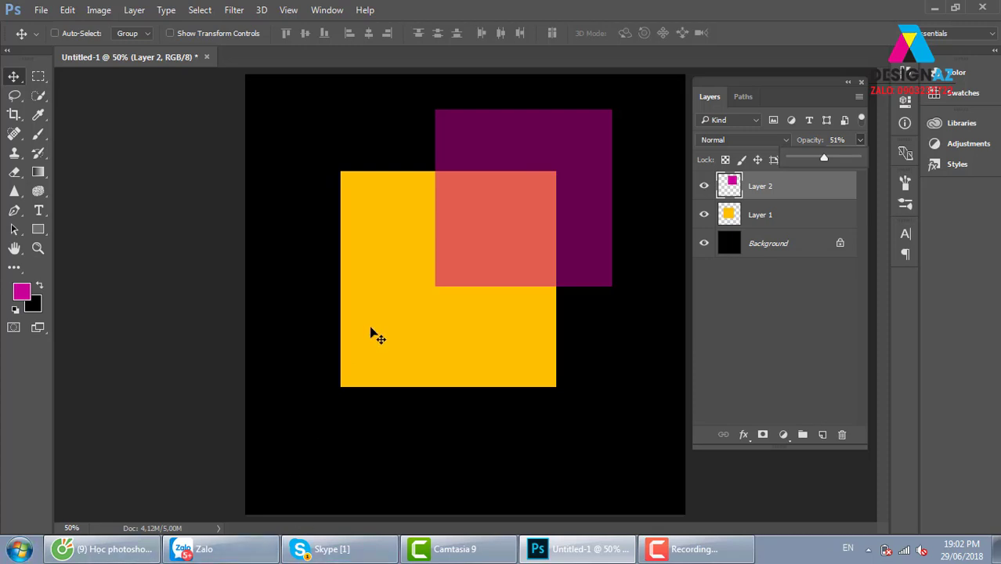
- Select Layer 1 from the canvas layer list and lower its opacity to about 21%
right_click(400, 212)
left_click(437, 218)
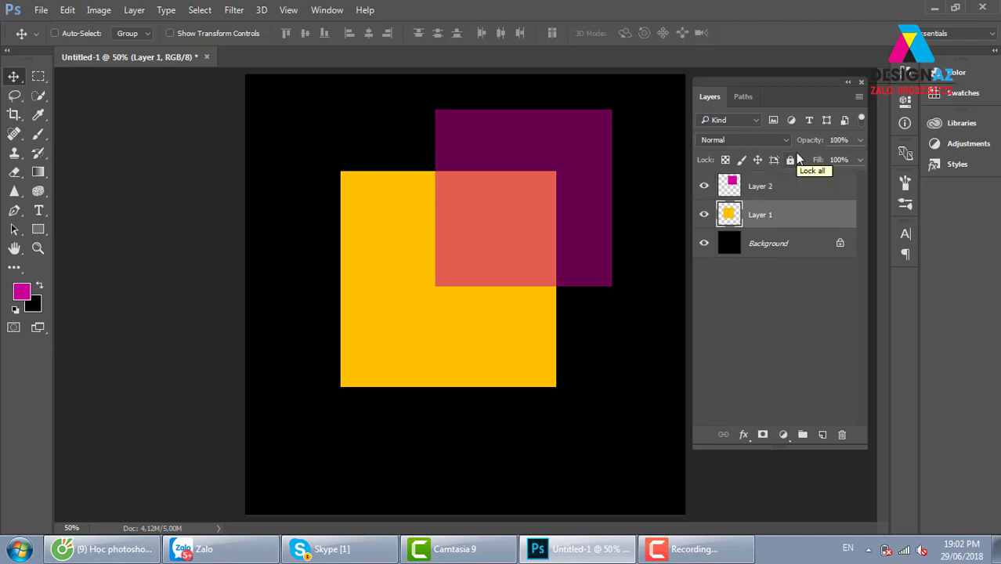
key("4")
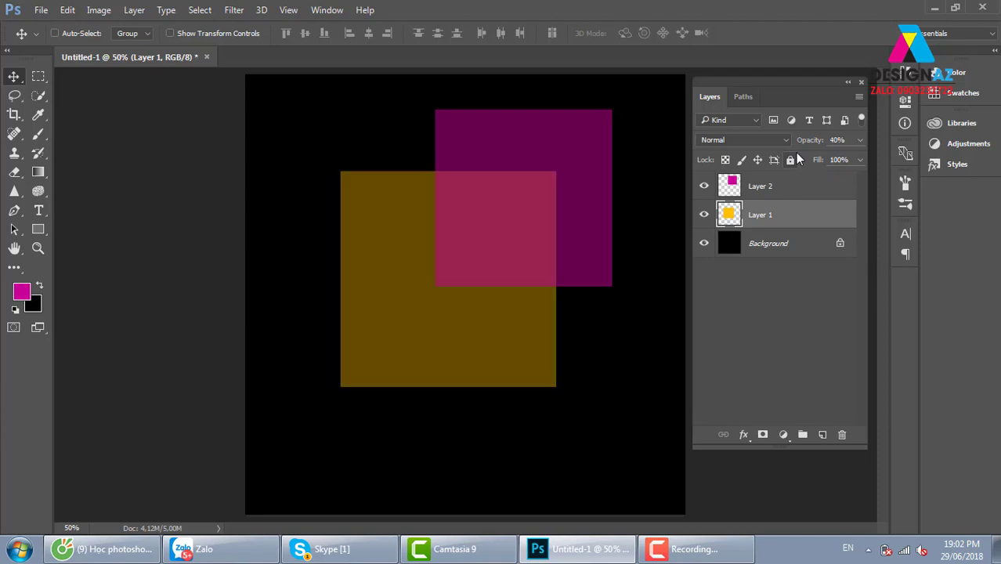
key("3")
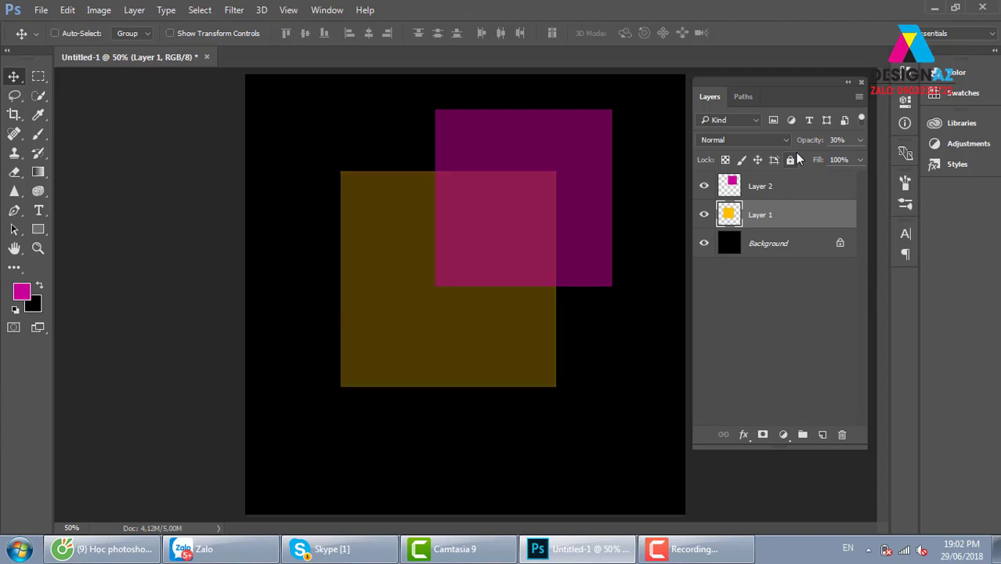
key("2")
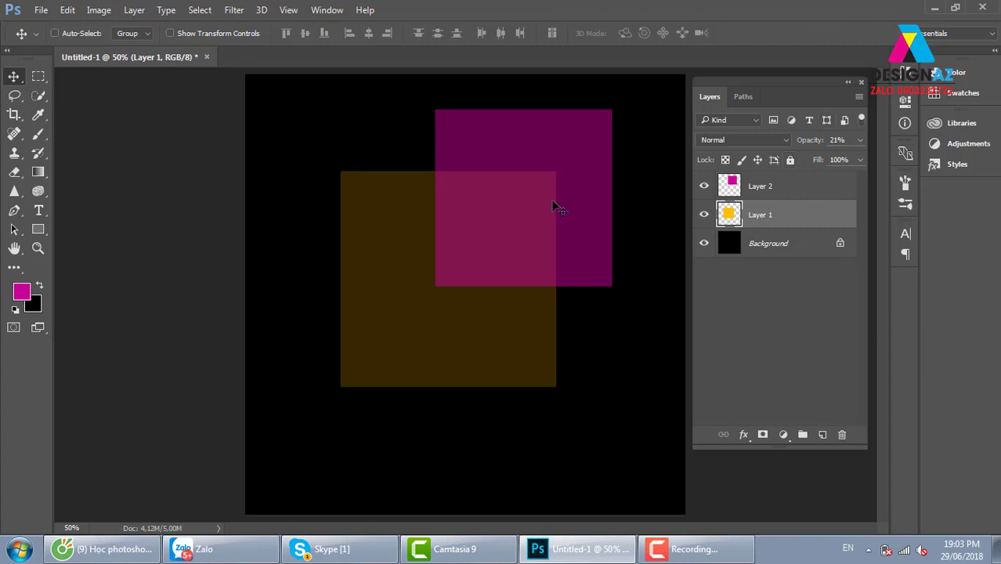
- Pick Layer 2 from the canvas right-click list and delete the magenta square layer
right_click(584, 188)
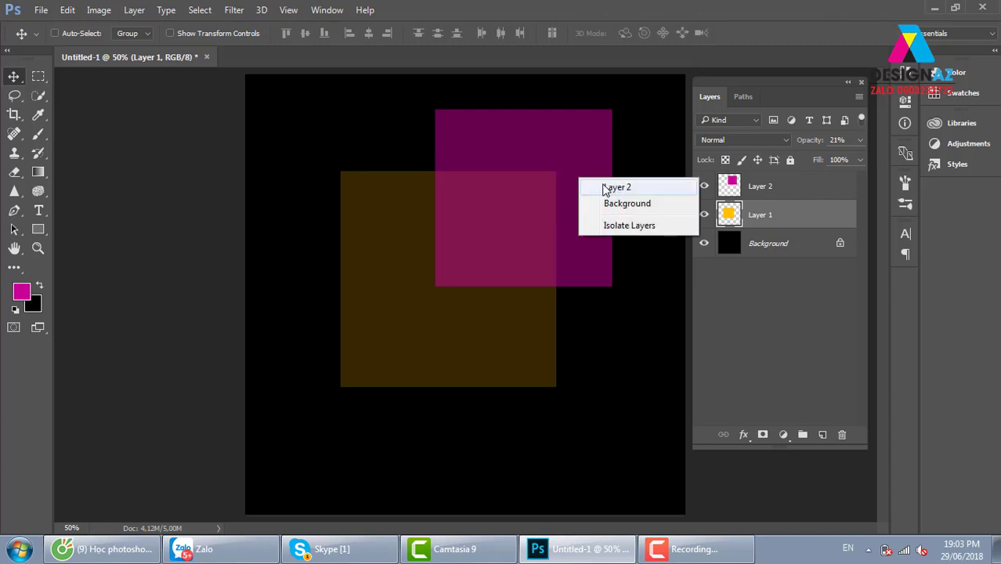
left_click(602, 188)
key("Delete")
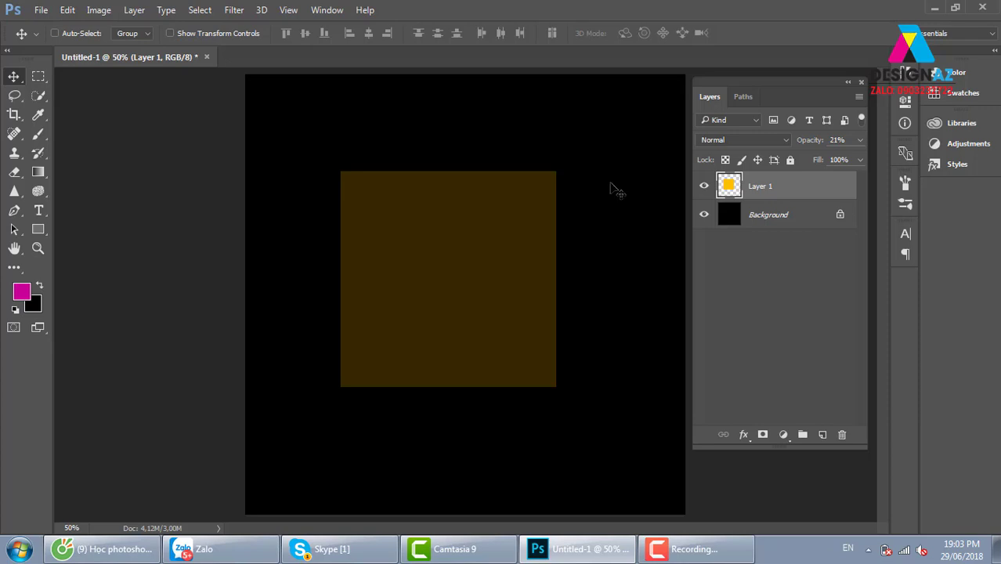
- Restore the yellow square on Layer 1 to 100% opacity
left_click(859, 141)
left_click_drag(808, 157, 862, 156)
left_click_drag(428, 287, 431, 289)
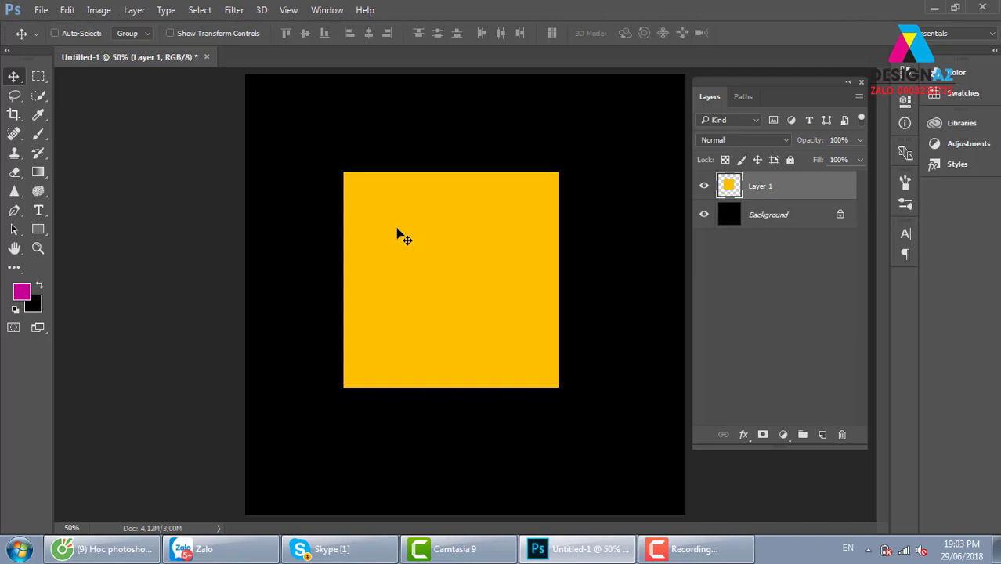
- Add two duplicate squares offset up-right, at 50% and 30% opacity
key("ctrl")
key("ctrl+j")
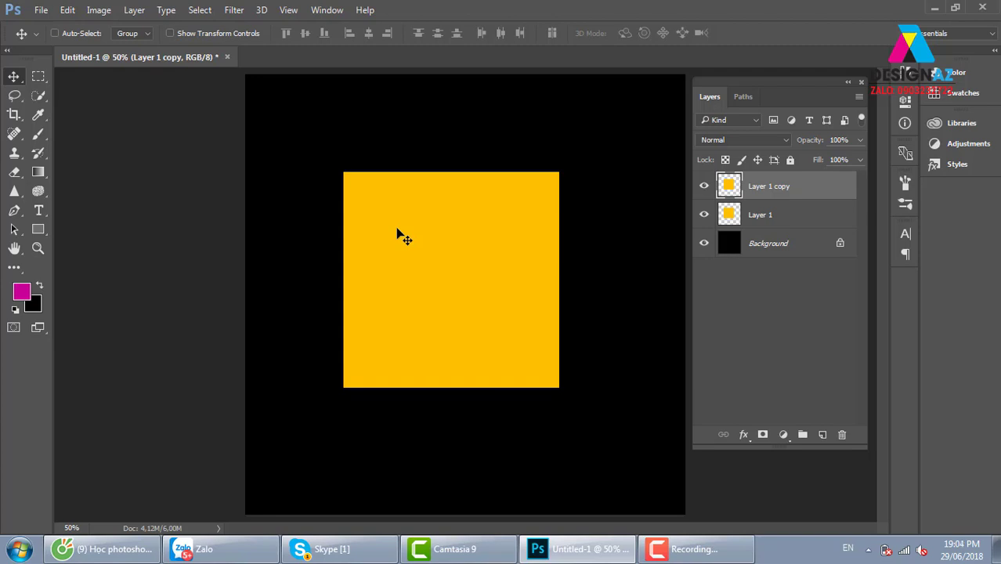
left_click_drag(429, 254, 459, 229)
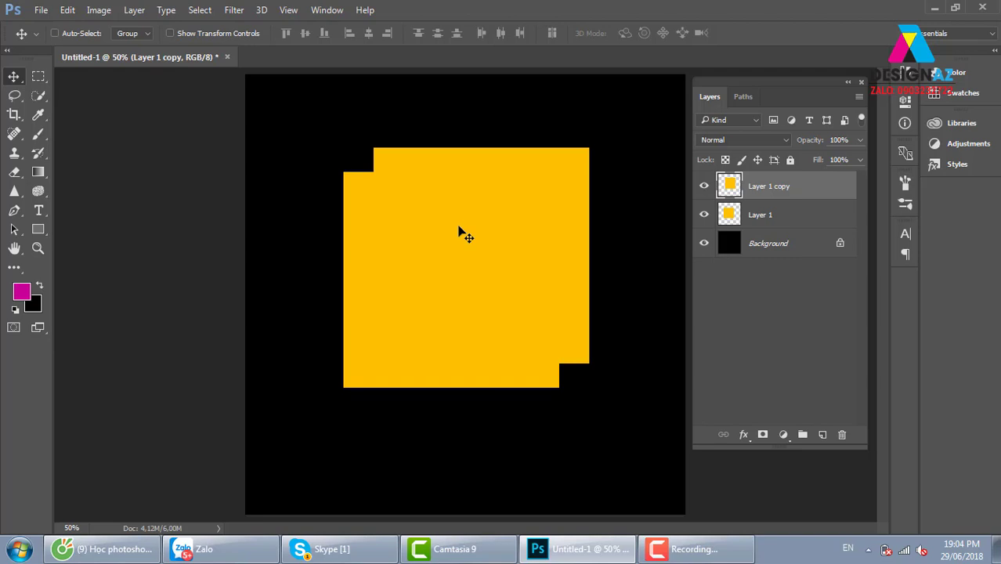
key("5")
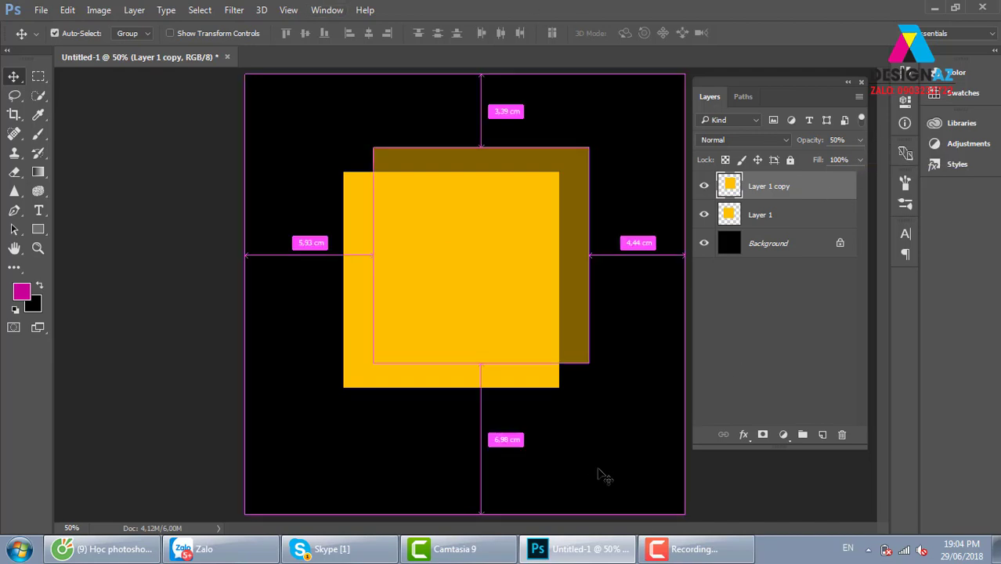
key("ctrl+j")
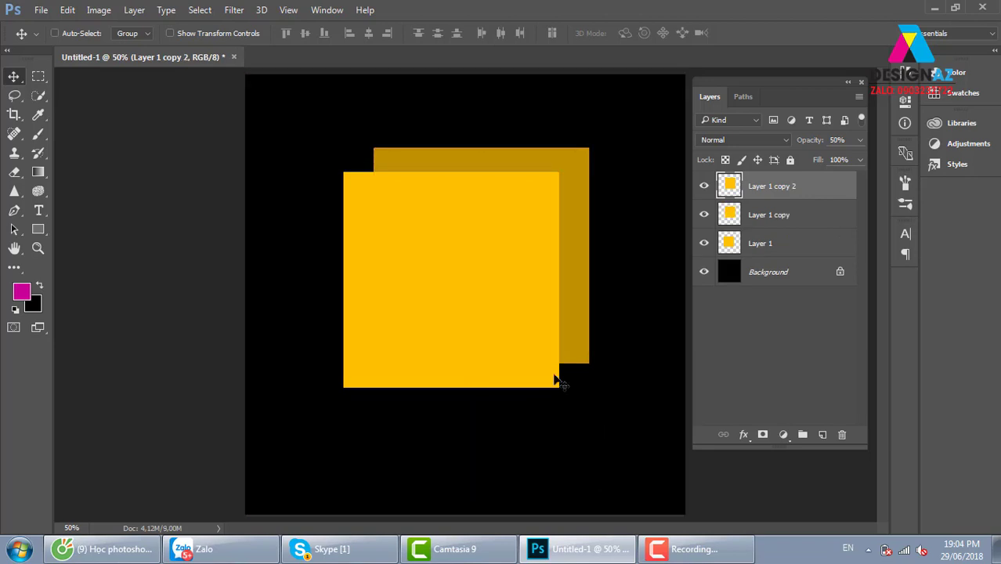
left_click_drag(560, 325, 581, 296)
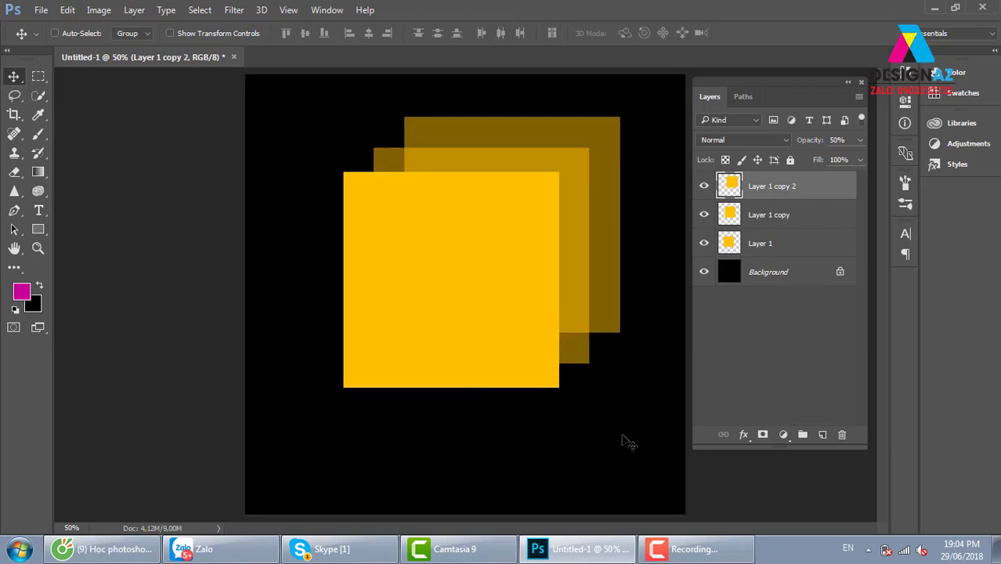
key("3")
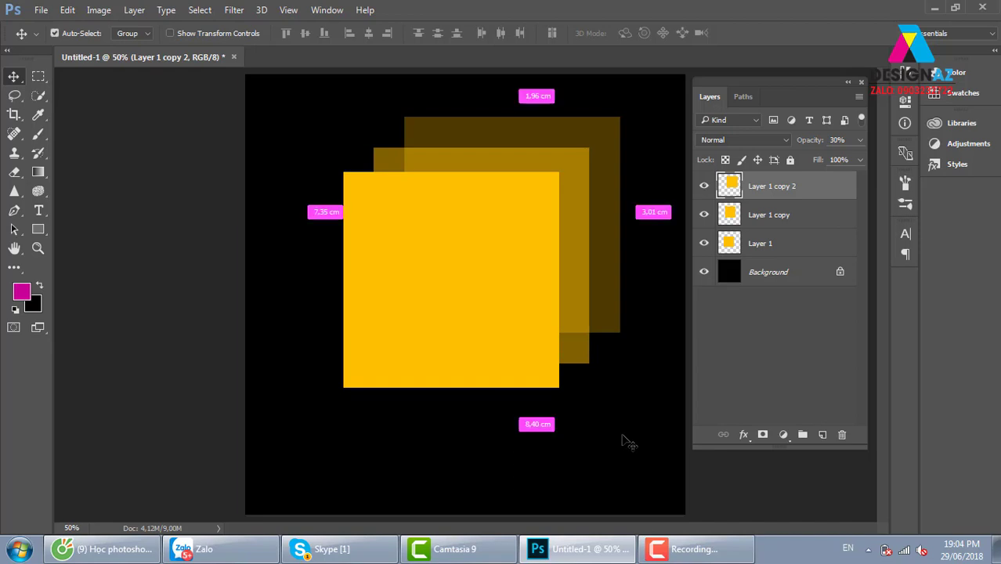
- Add a fourth copy offset further up-right at 10% opacity
key("ctrl+j")
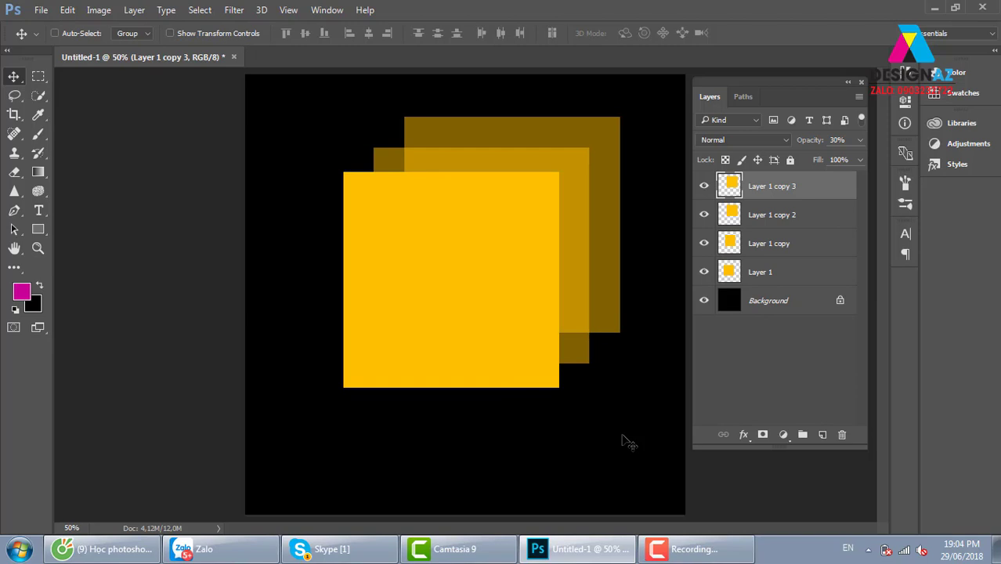
left_click_drag(599, 275, 631, 244)
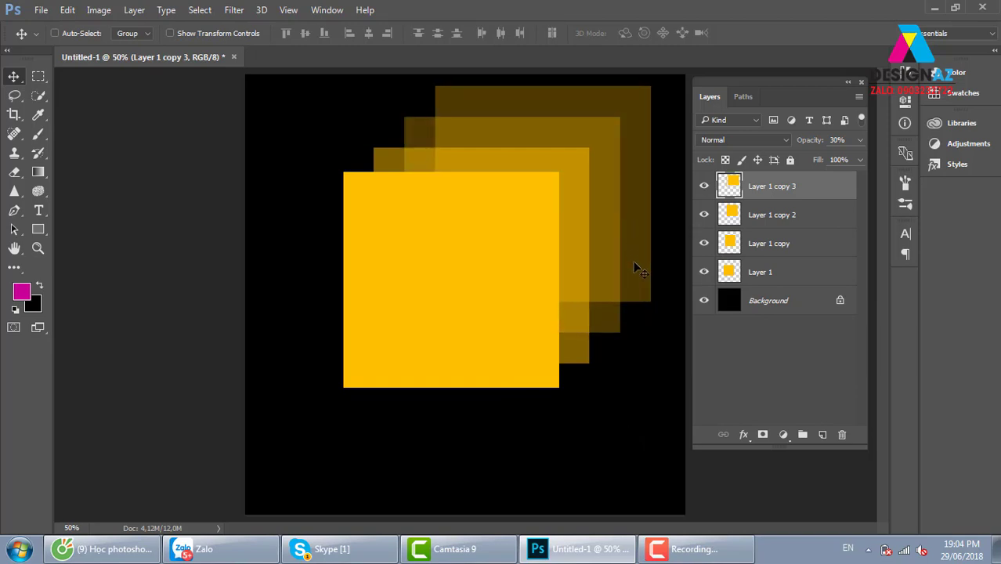
key("1")
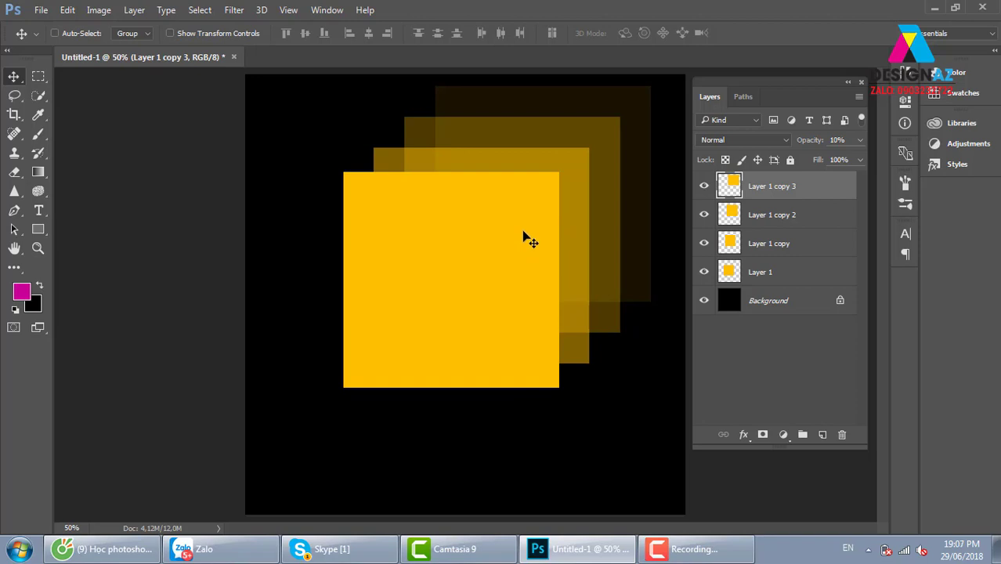
- Remove the faded copies and re-add one offset duplicate at 50% opacity
key("Delete")
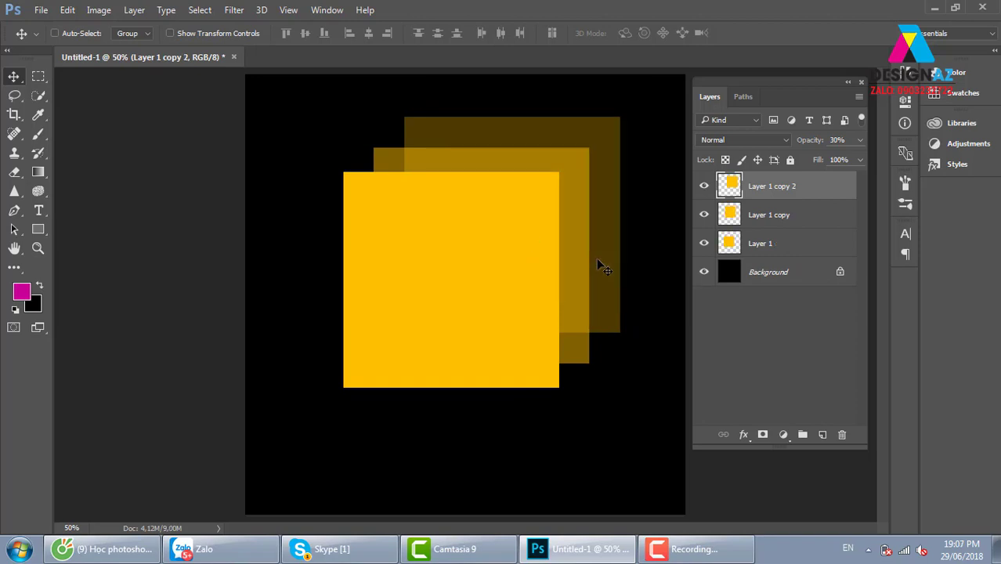
key("Delete")
key("Delete")
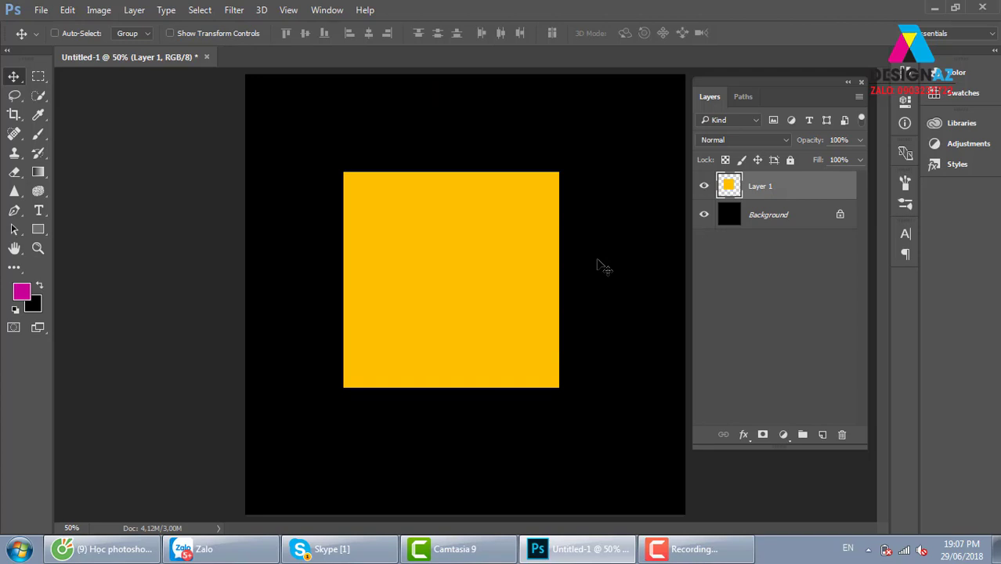
left_click_drag(465, 271, 511, 251)
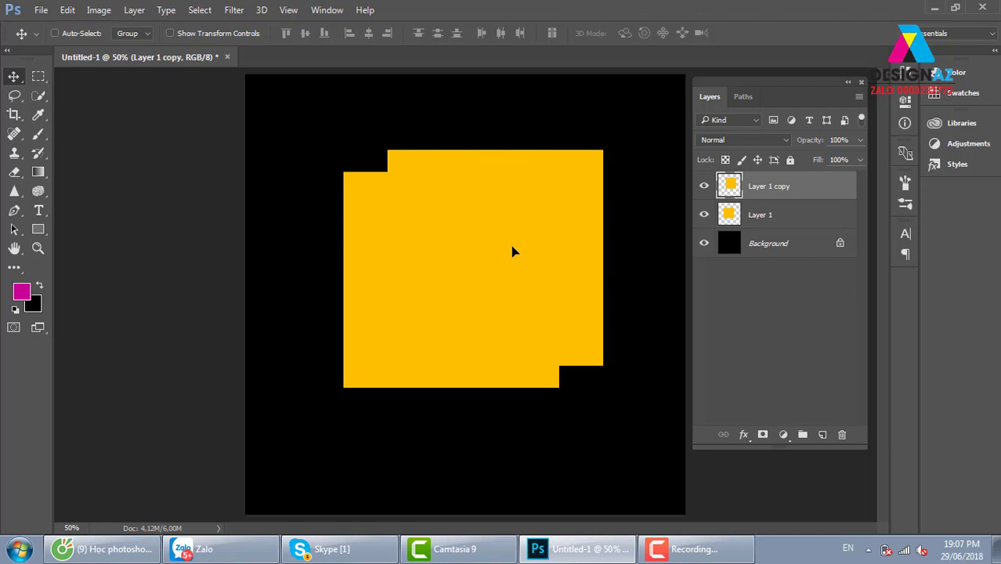
key("5")
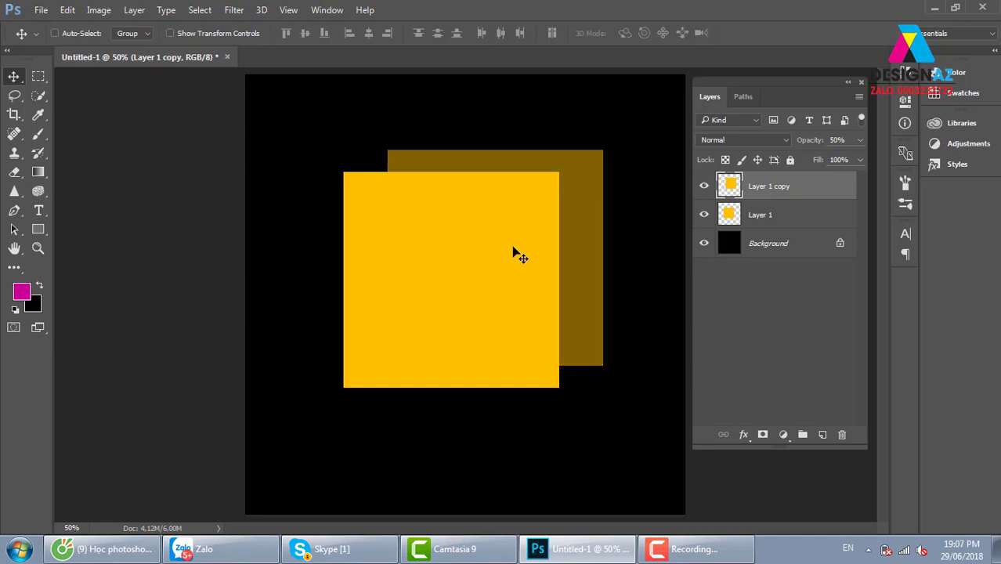
- Add further offset copies at 30%, then undo back to Layer 1 only
left_click_drag(531, 302, 577, 247)
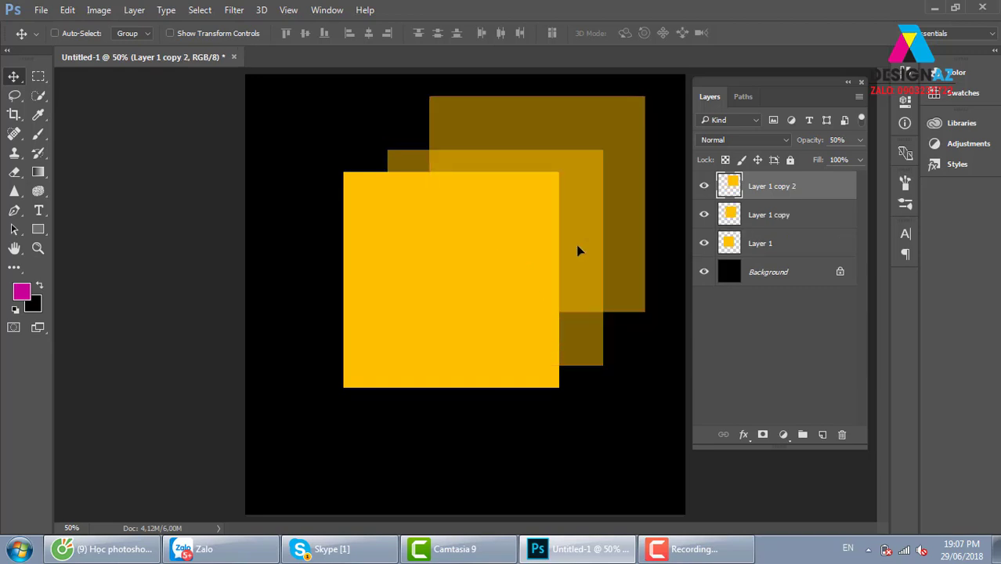
key("3")
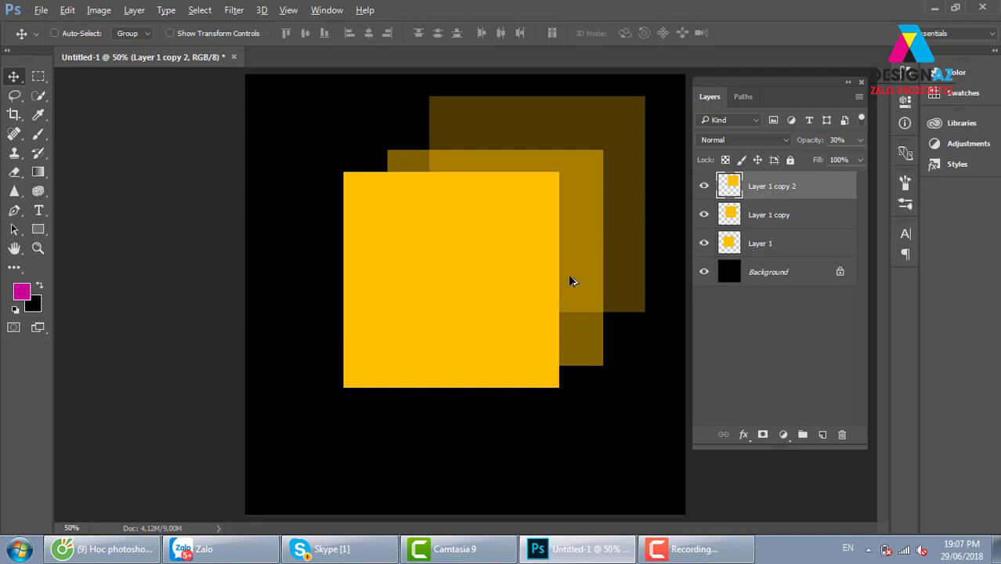
left_click_drag(582, 257, 618, 235)
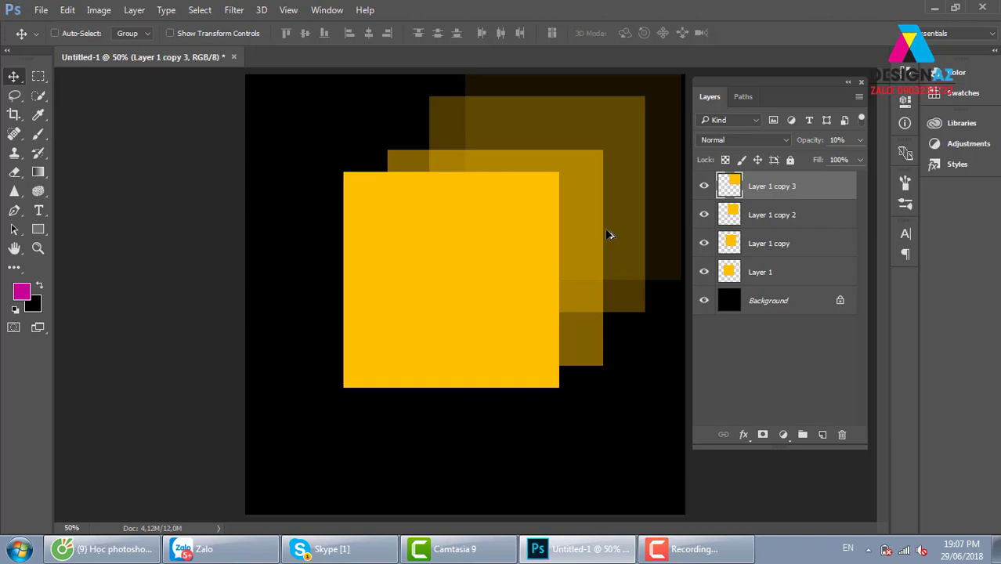
key("Delete")
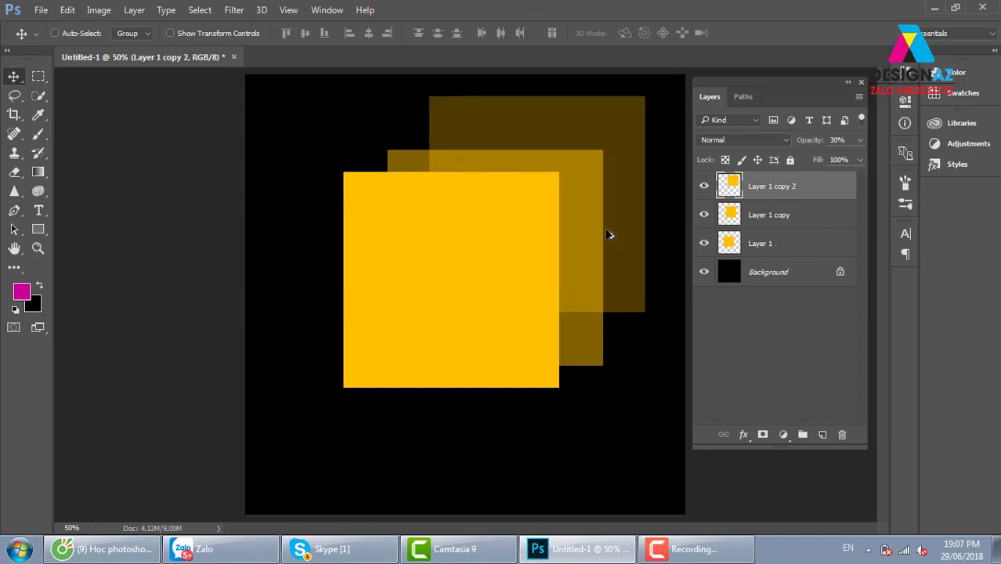
key("Delete")
key("Delete")
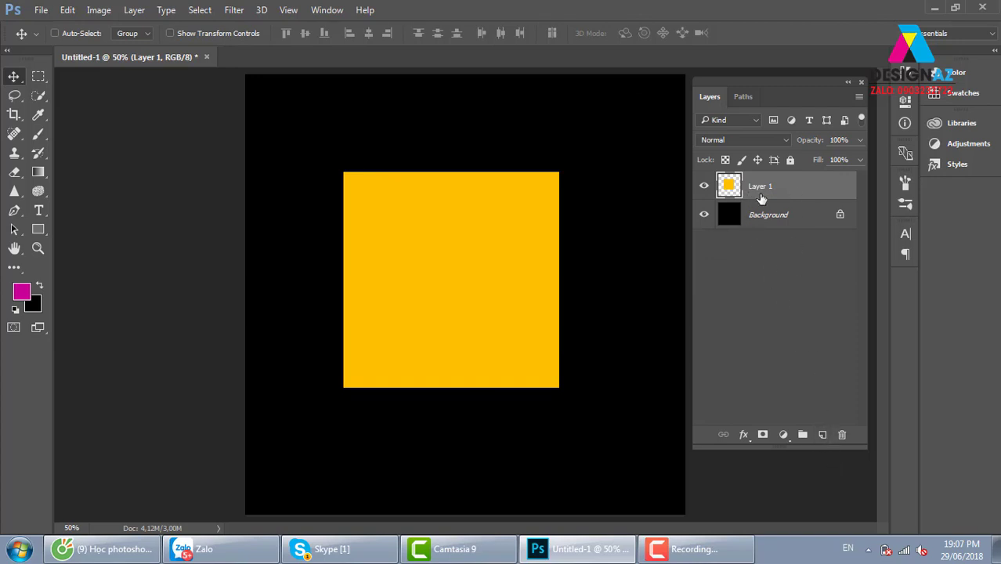
- Drag Layer 1 onto the Create New Layer icon to make Layer 1 copy
left_click_drag(758, 193, 823, 434)
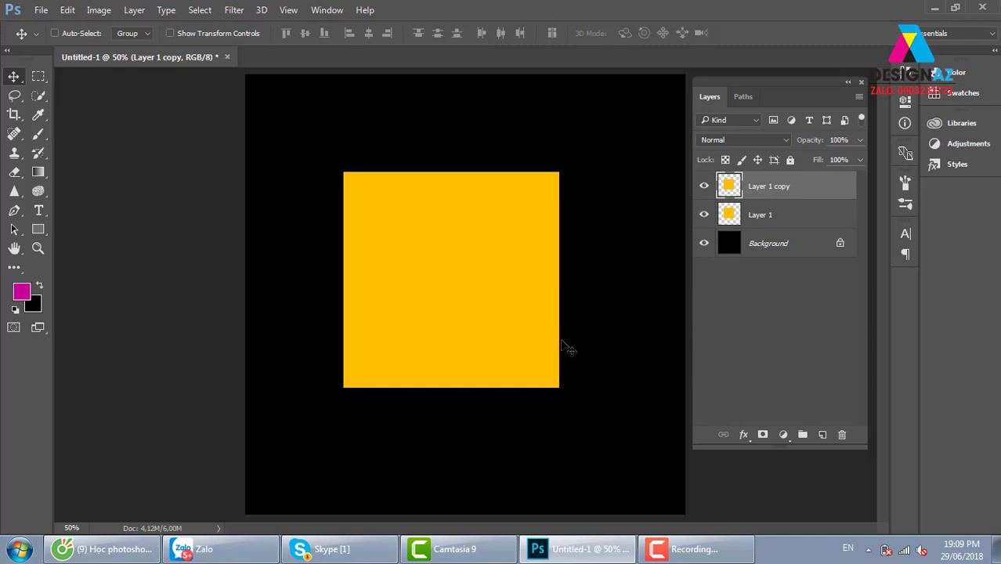
- Delete Layer 1 copy and Layer 1, then close Untitled-1 without saving
left_click_drag(507, 294, 538, 268)
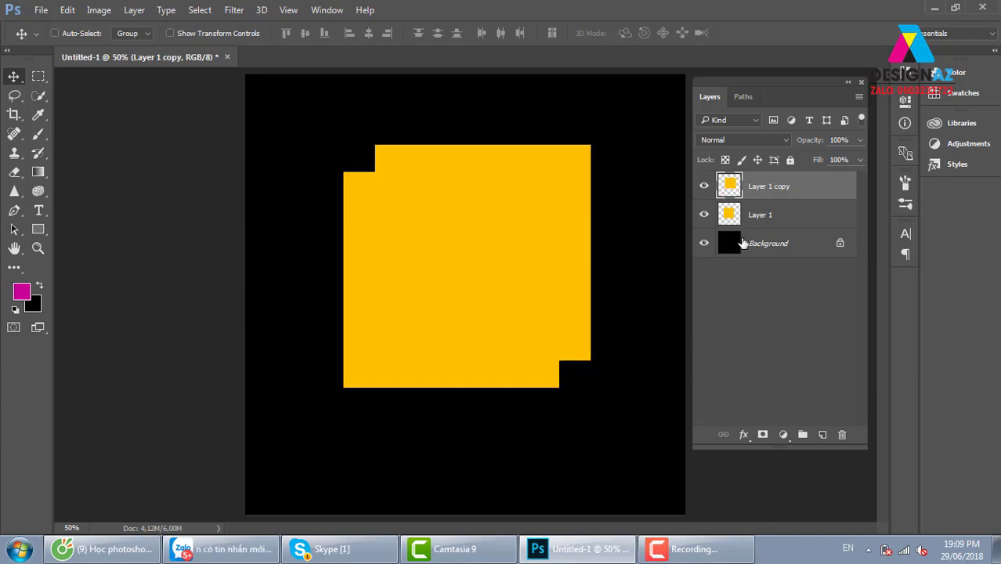
key("Delete")
right_click(527, 238)
left_click(549, 230)
key("Delete")
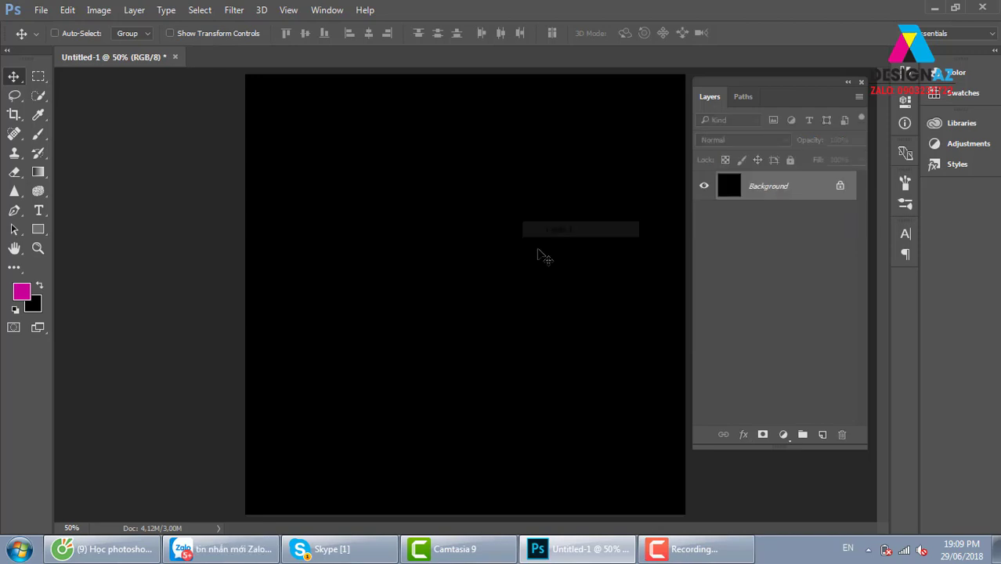
left_click(175, 56)
left_click(531, 213)
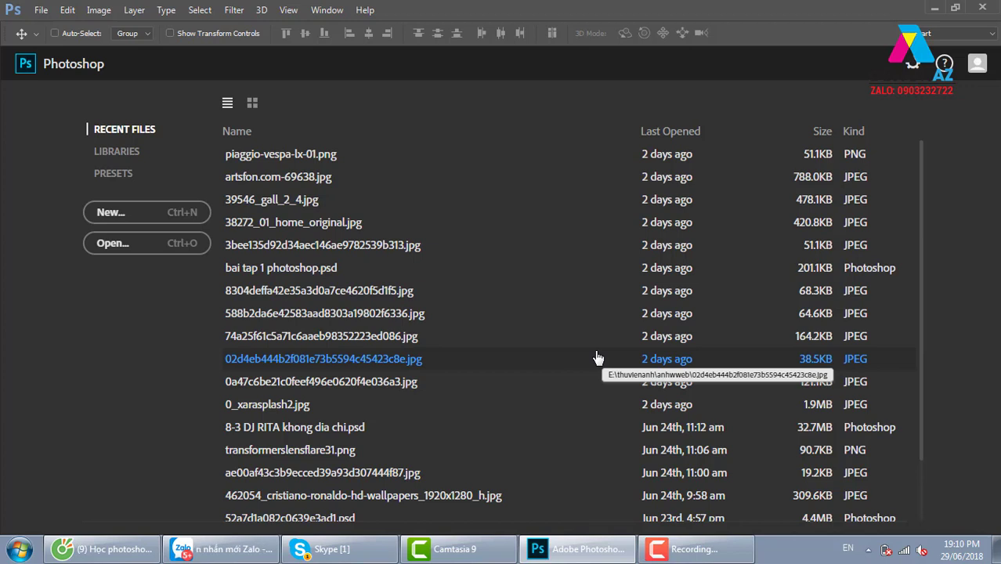
- Start a new document and change Height to 628, keeping Width 1200 px
left_click(118, 212)
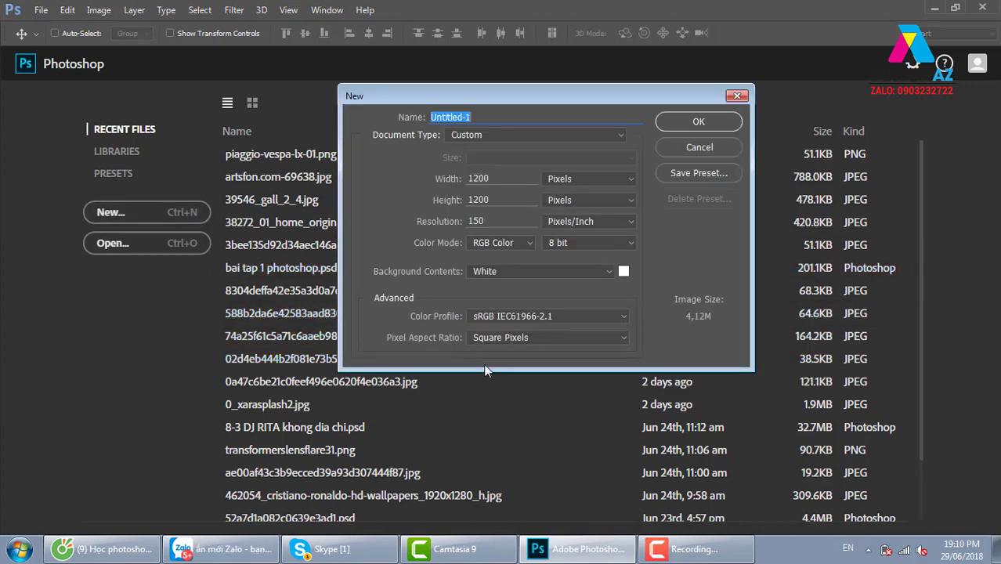
double_click(502, 199)
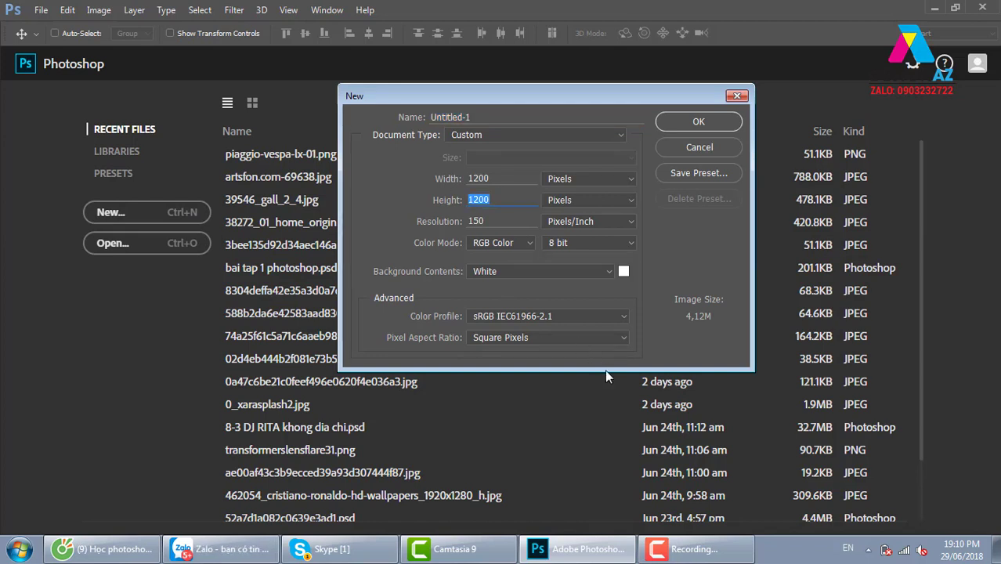
type("62")
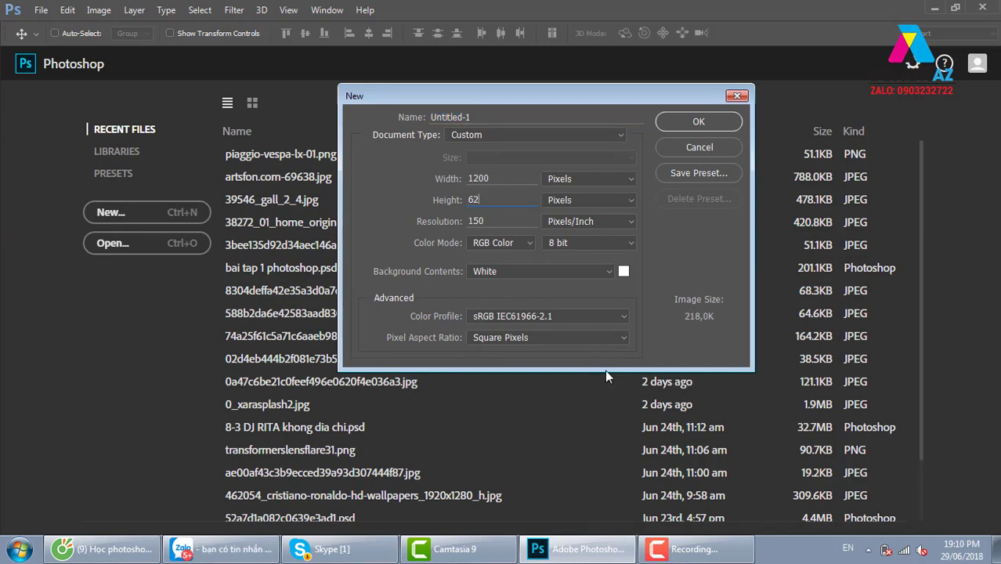
type("8")
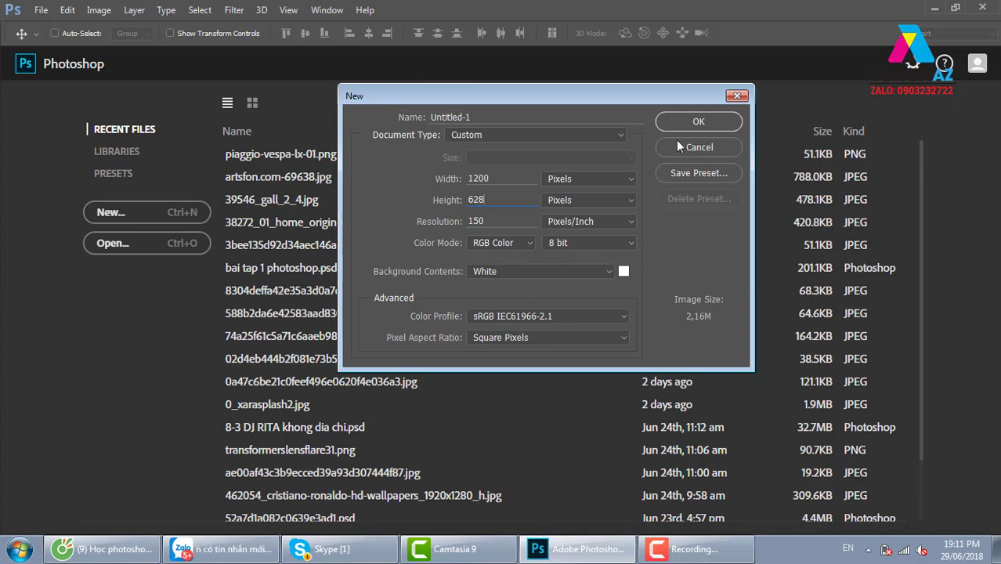
- Confirm the 1200 × 628 px white document and close the floating Layers panel
left_click(698, 122)
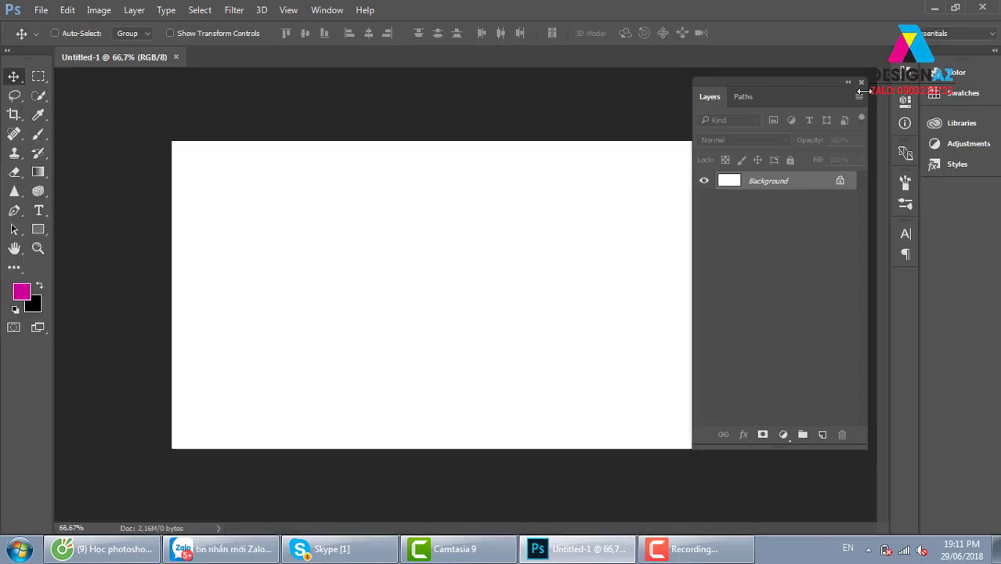
left_click(861, 83)
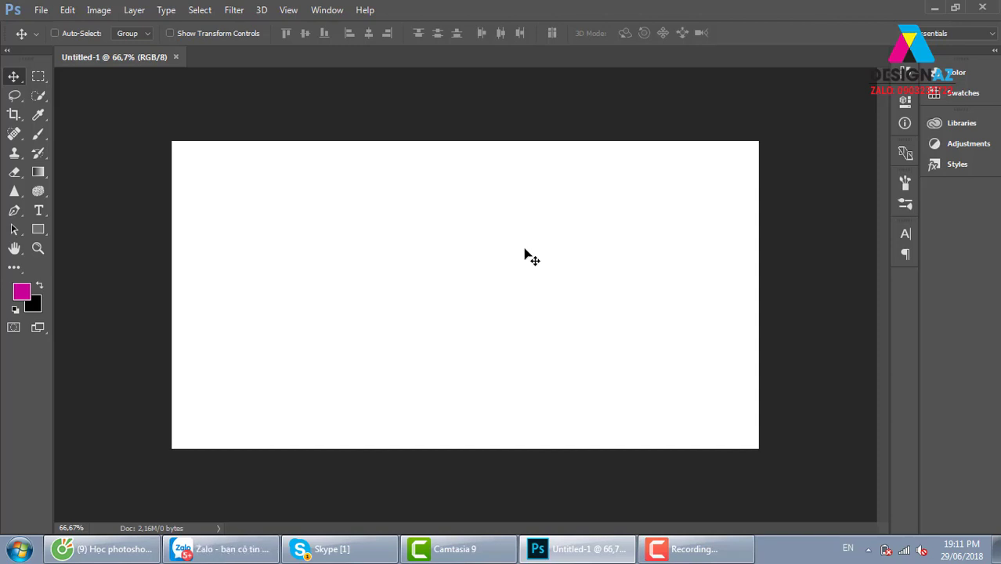
- Pick dark magenta #740039 in the foreground Color Picker
left_click(23, 294)
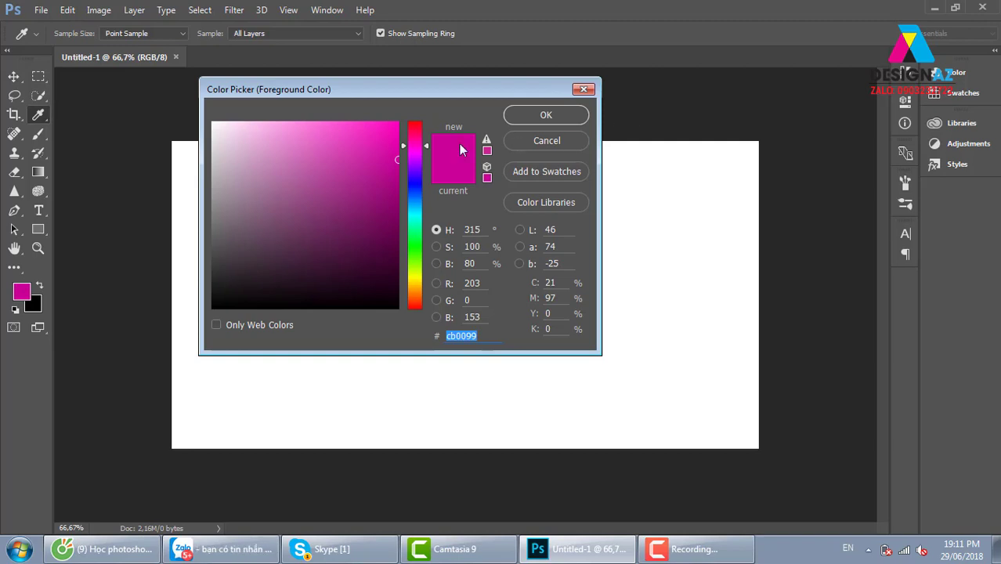
mouse_move(415, 148)
left_mouse_down()
mouse_move(418, 130)
mouse_move(419, 138)
left_mouse_up()
left_click(397, 224)
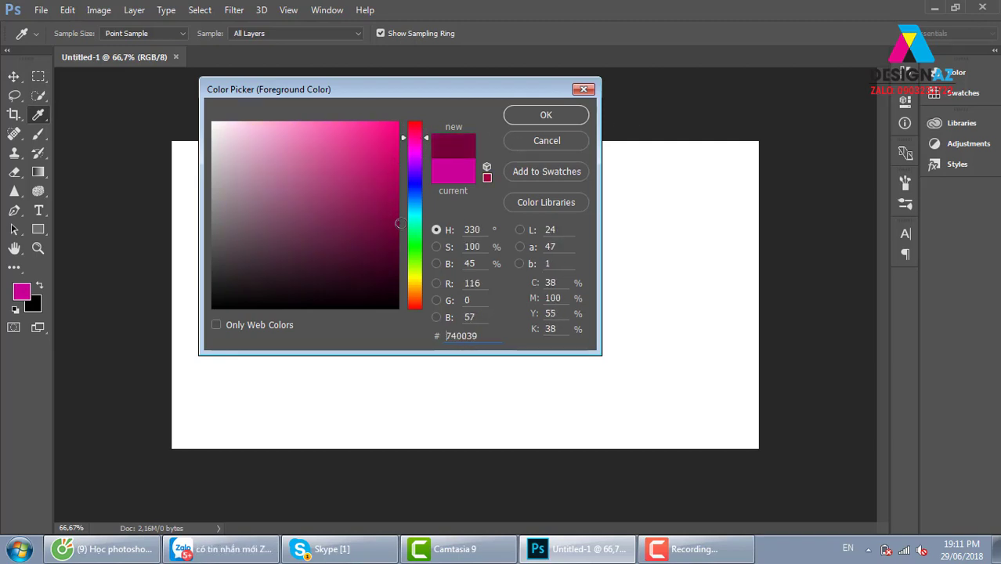
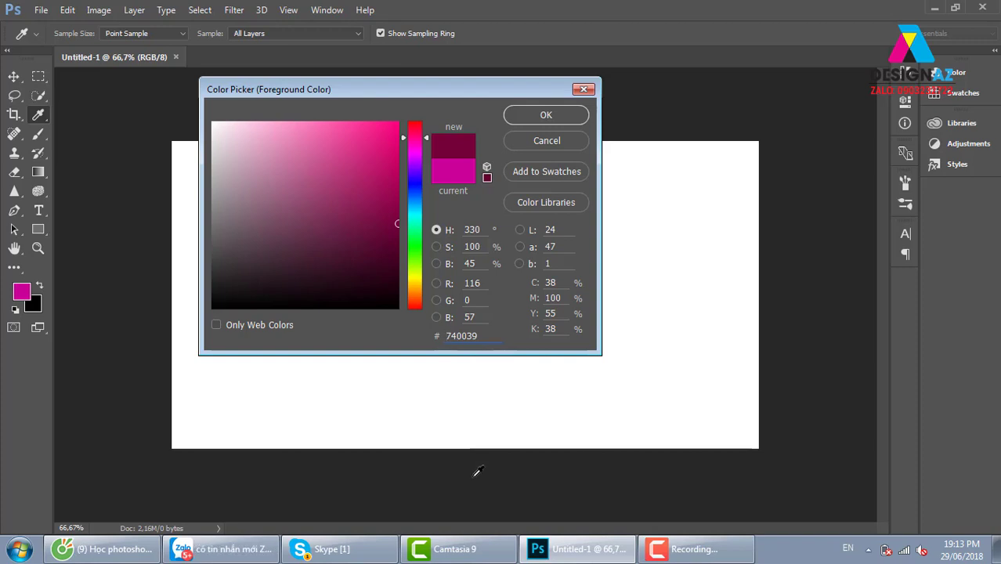
- Fill the canvas with dark magenta #740039 and switch to full-screen mode with menu bar
left_click(573, 118)
key("v")
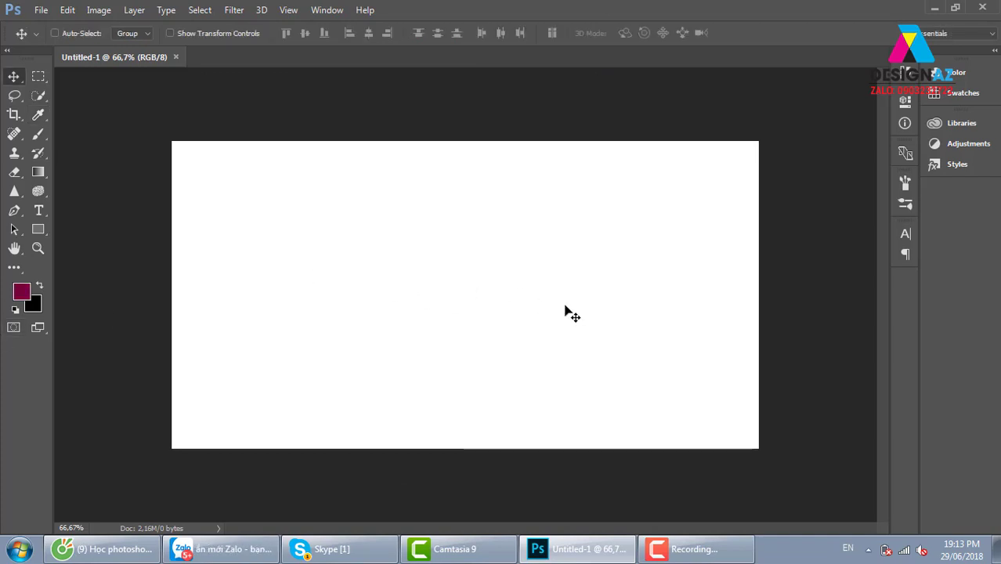
key("alt+Delete")
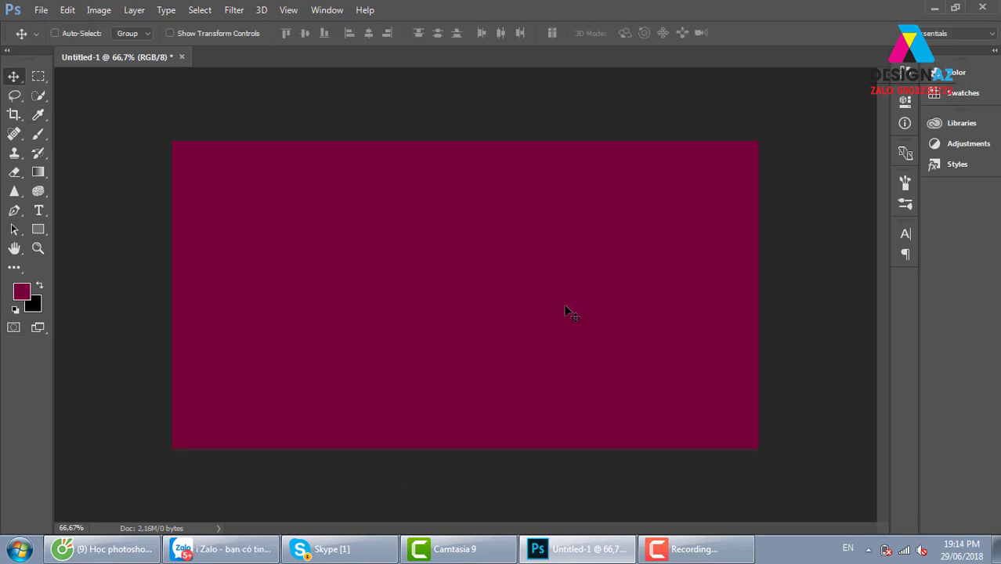
key("f")
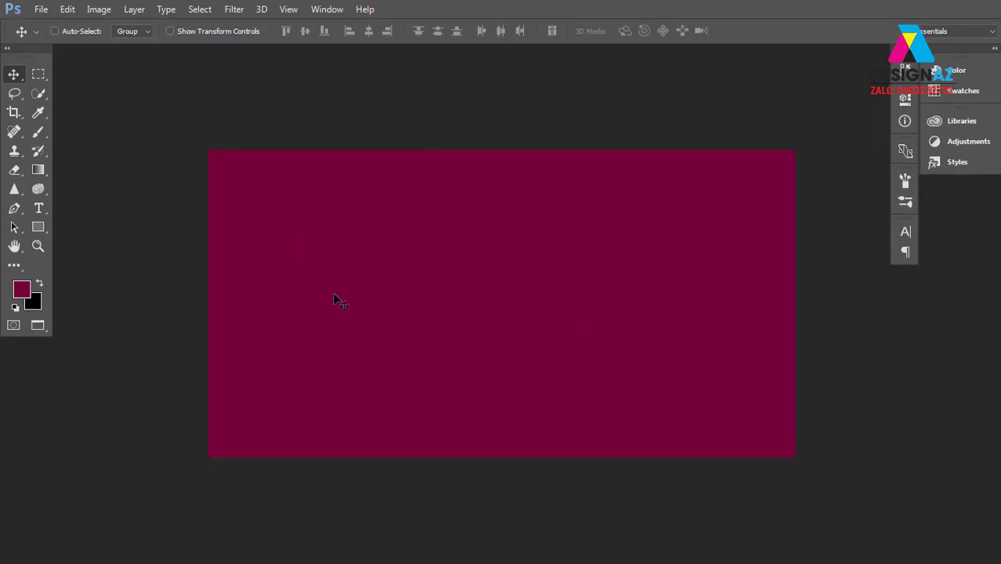
- Draw a square marquee selection from the canvas's top-left corner down to the bottom edge
left_click(37, 74)
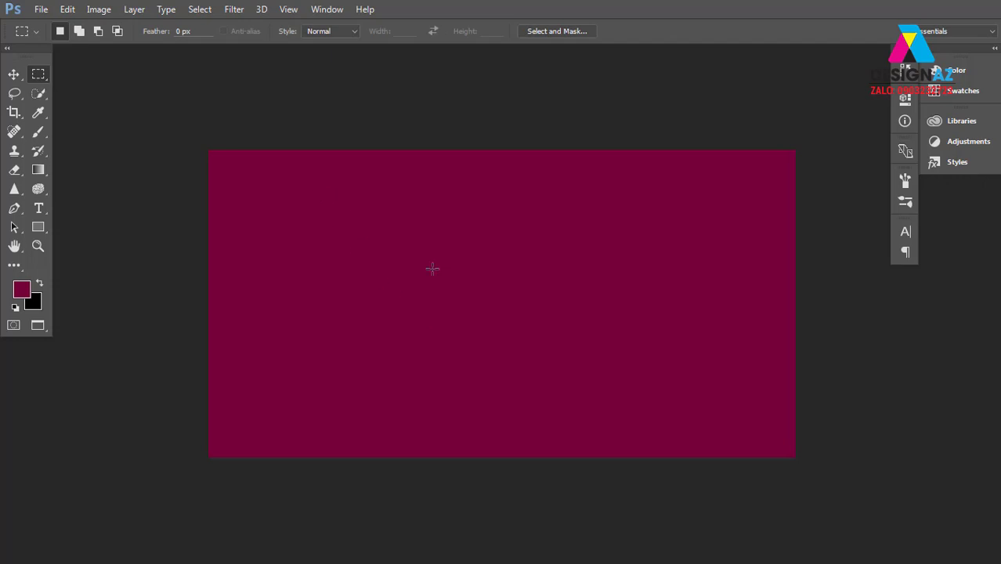
mouse_move(320, 193)
left_mouse_down()
mouse_move(510, 339)
mouse_move(496, 320)
mouse_move(674, 305)
left_mouse_up()
key("shift")
left_click(316, 162)
left_click_drag(293, 214, 516, 296)
left_click_drag(208, 149, 515, 473)
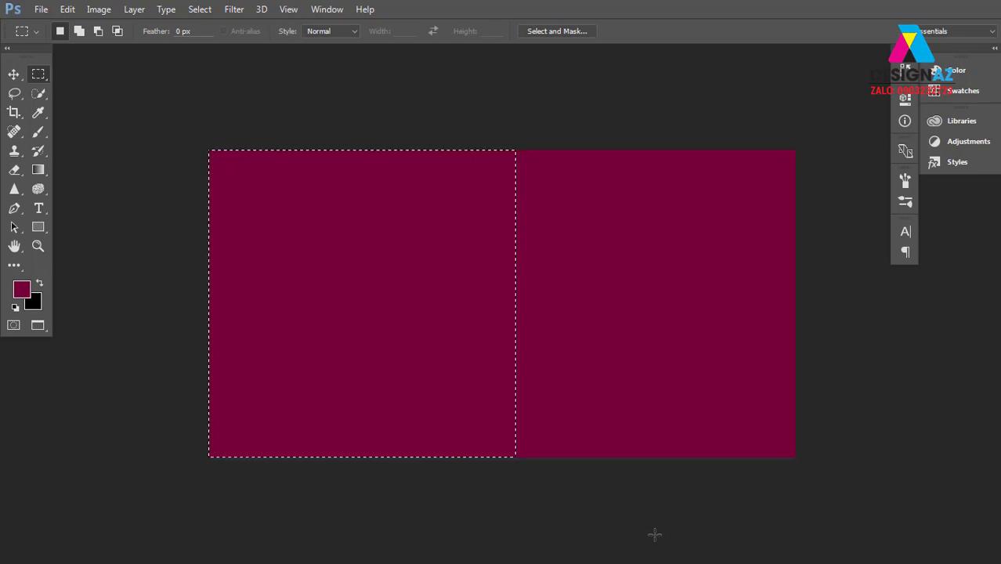
- Add a new empty Layer 1 and set the foreground colour to white
key("F7")
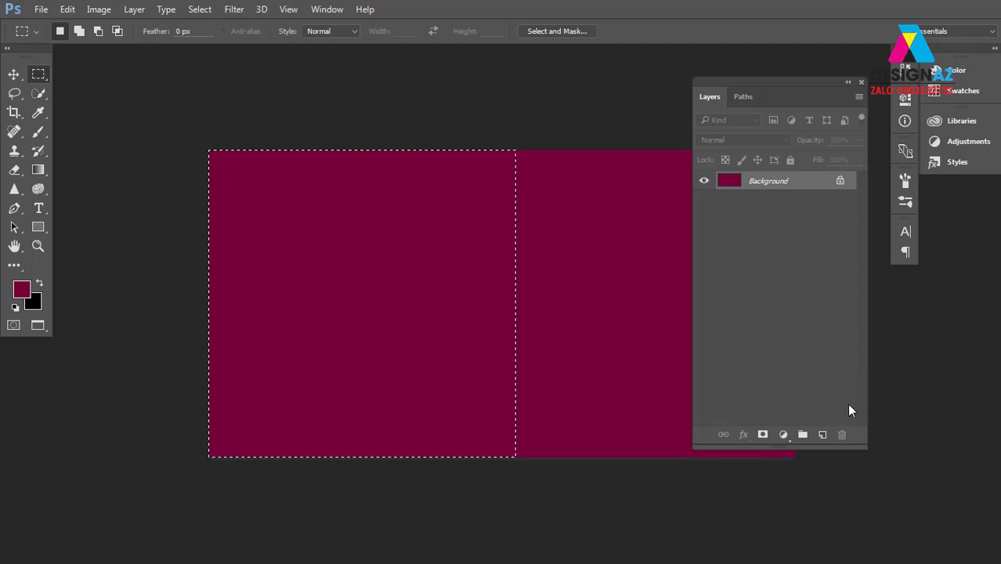
left_click(822, 436)
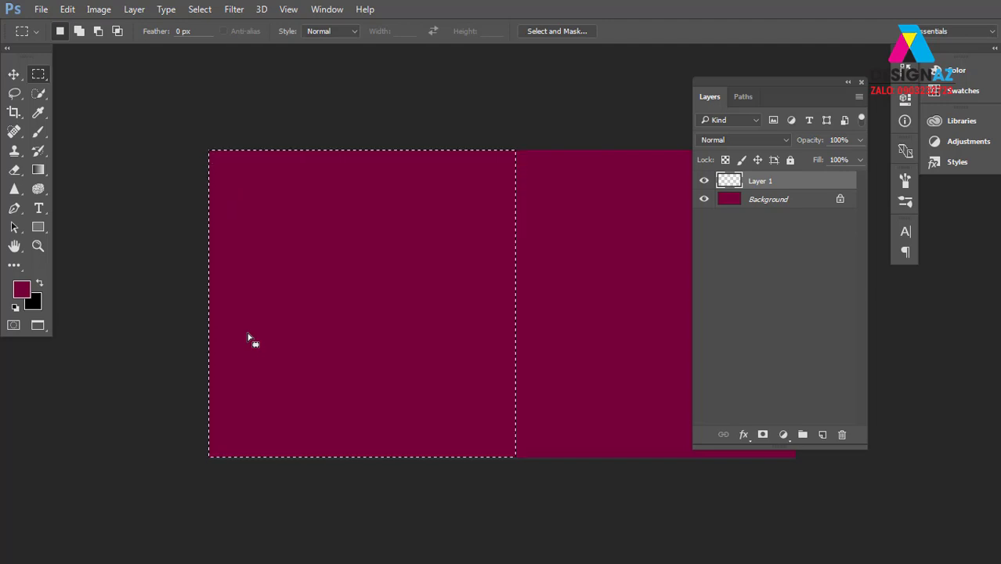
key("d")
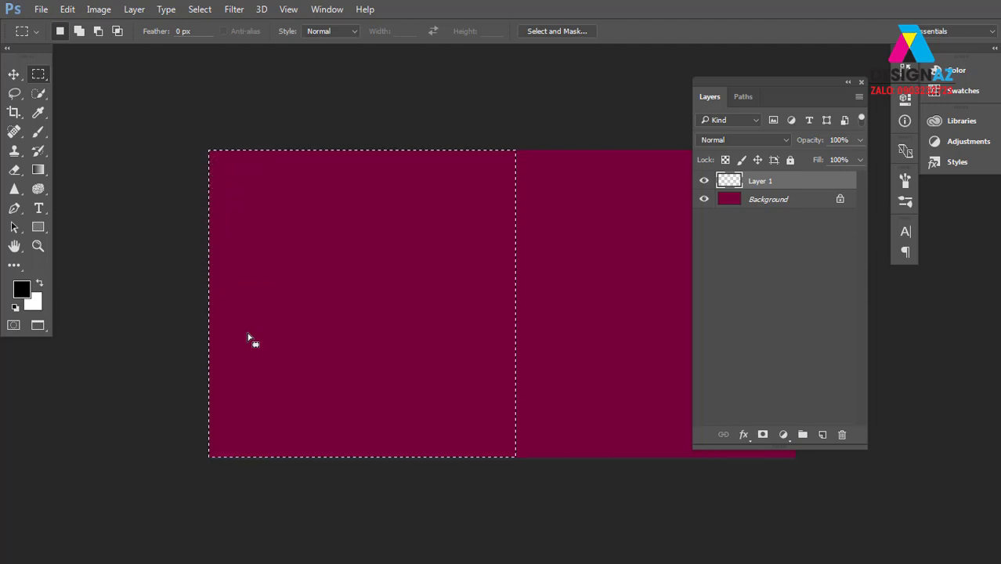
left_click(21, 289)
left_click(279, 178)
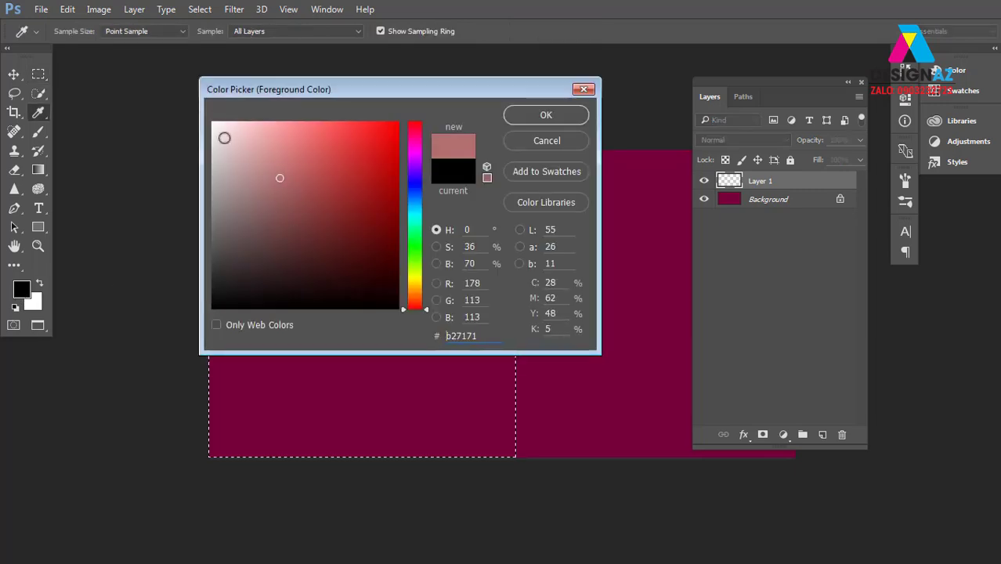
left_click(224, 138)
left_click(546, 114)
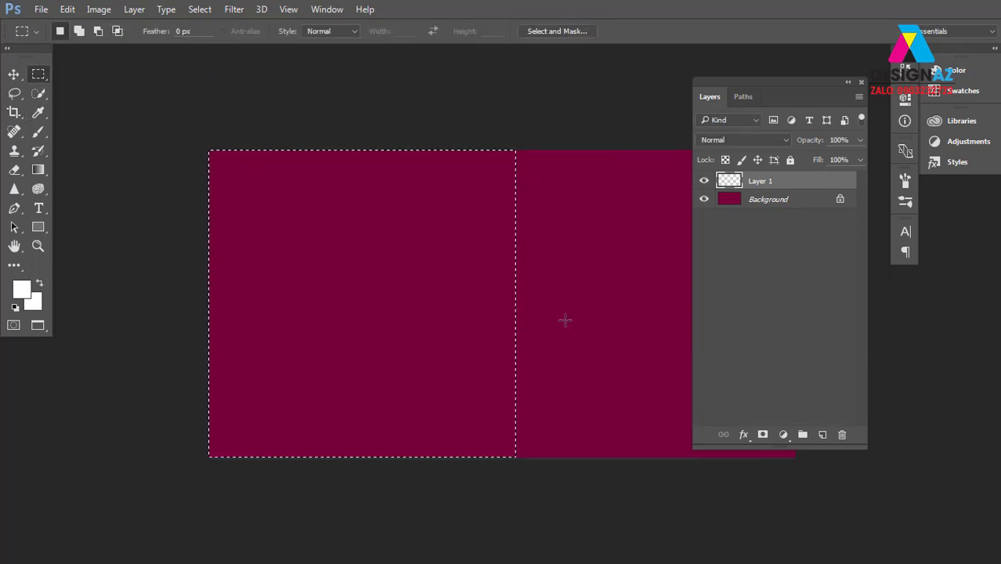
- Try out a teal foreground colour and a gold background colour
left_click(22, 290)
left_click(372, 203)
left_click_drag(420, 237, 418, 219)
left_click(376, 211)
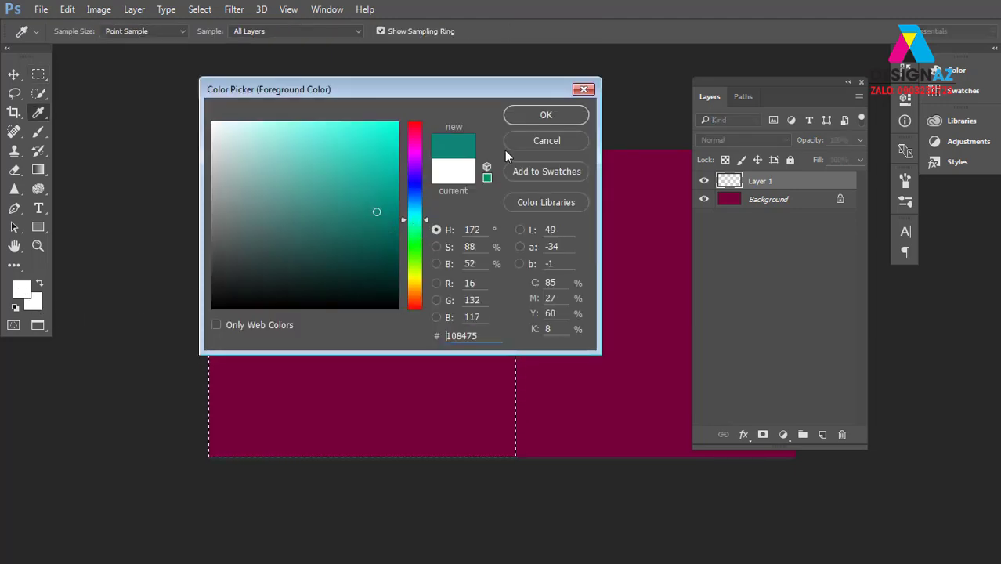
left_click(564, 120)
left_click(33, 301)
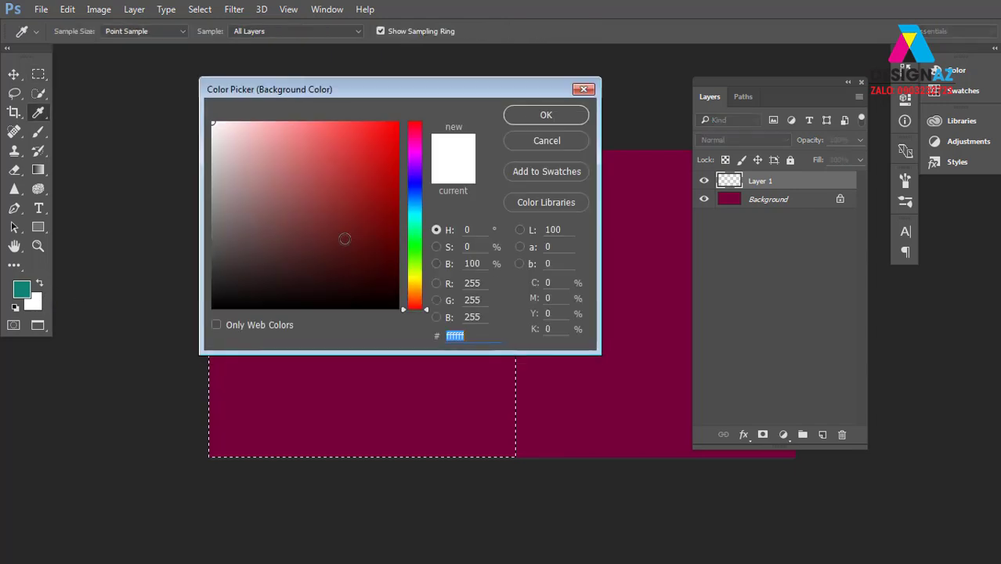
left_click(415, 286)
left_click(393, 190)
left_click(546, 116)
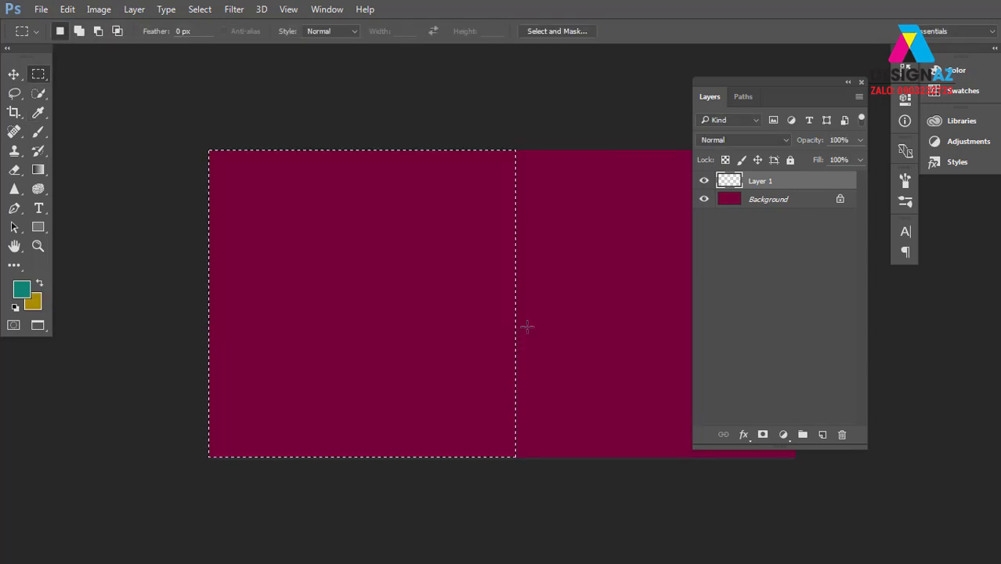
- Reset to default black and white and fill the square selection with white
left_click(22, 290)
type("ffffff")
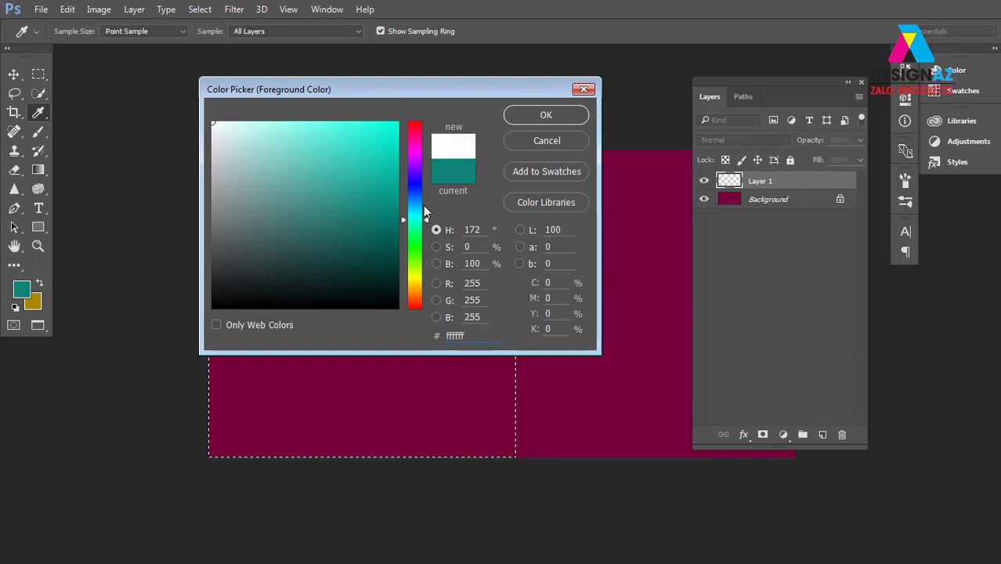
left_click(585, 89)
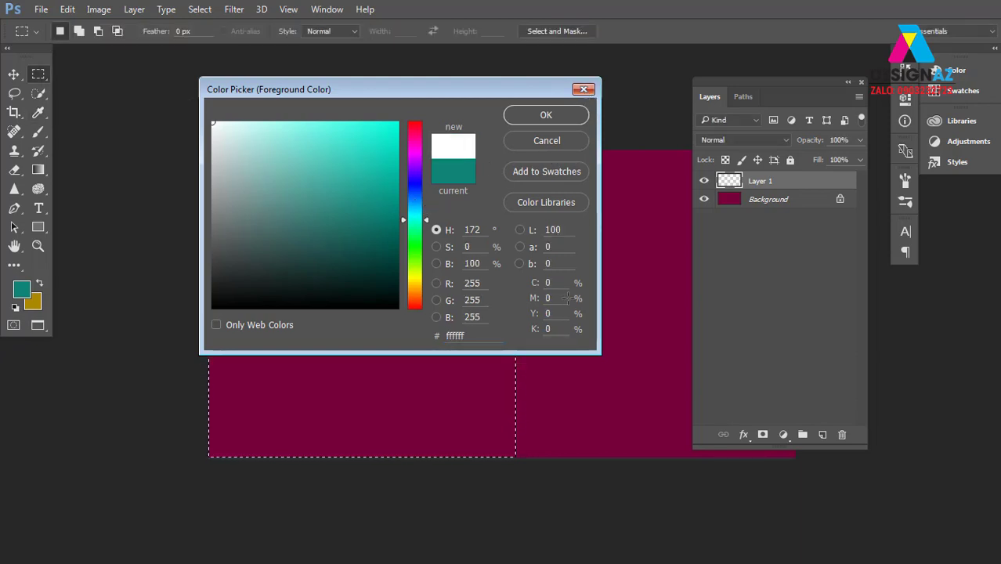
key("d")
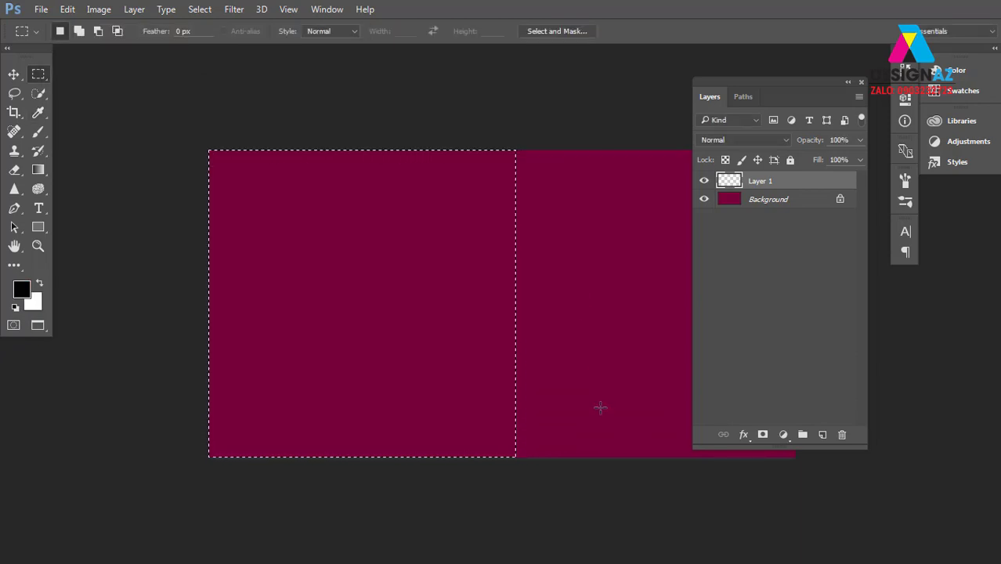
key("ctrl+BackSpace")
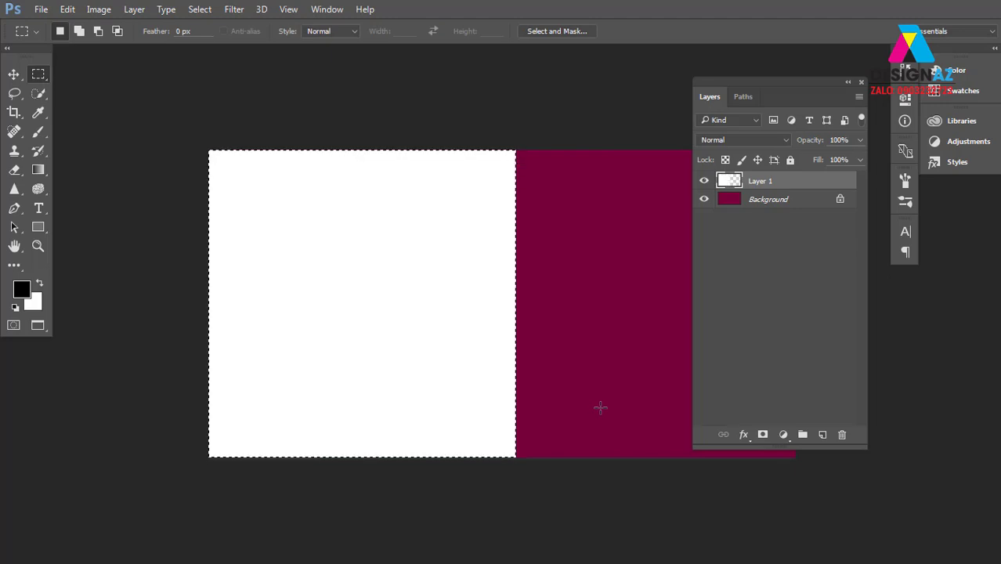
- Deselect the white square and switch to the Move tool
key("ctrl+d")
left_click(14, 73)
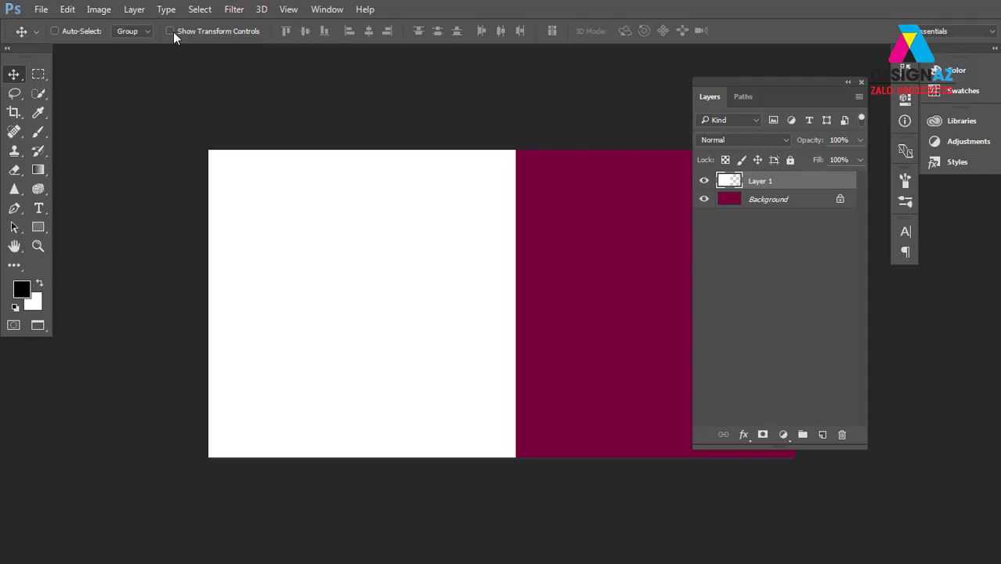
- Scale the white square up to about 101.75% with transform handles and apply the transformation
left_click(174, 31)
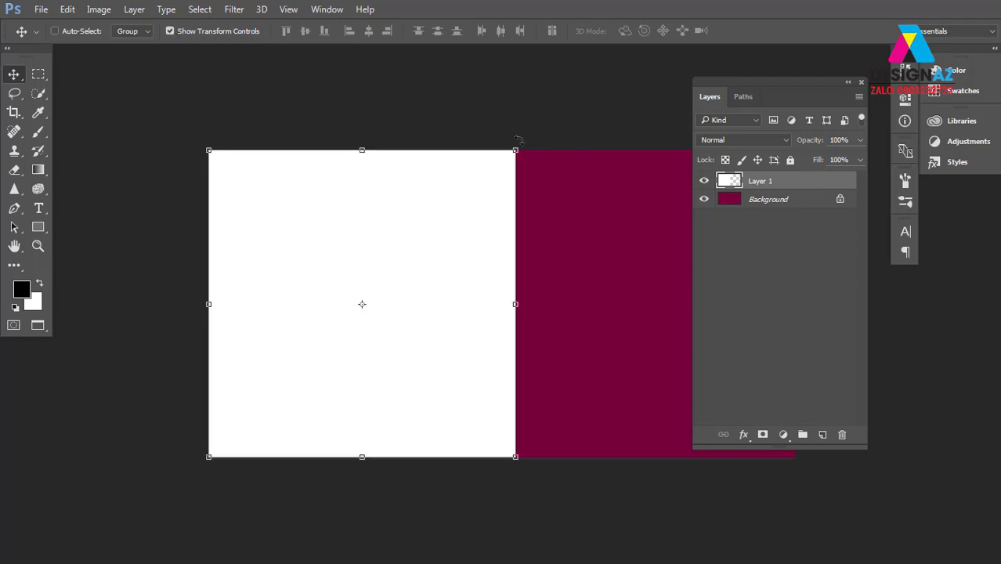
mouse_move(515, 150)
left_mouse_down()
mouse_move(430, 233)
mouse_move(542, 153)
mouse_move(533, 165)
left_mouse_up()
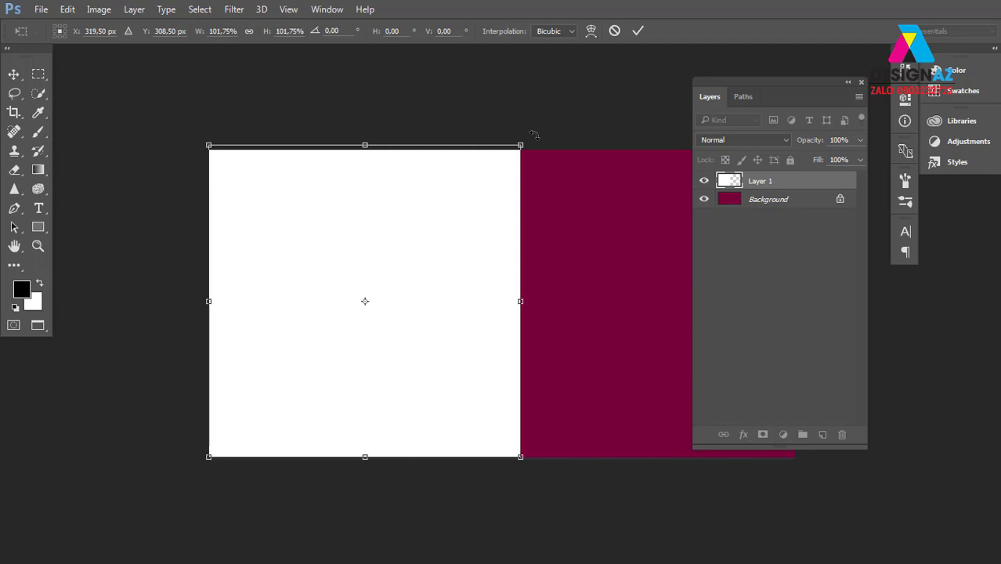
mouse_move(536, 163)
left_mouse_down()
mouse_move(558, 309)
mouse_move(576, 283)
mouse_move(560, 180)
left_mouse_up()
left_click(14, 73)
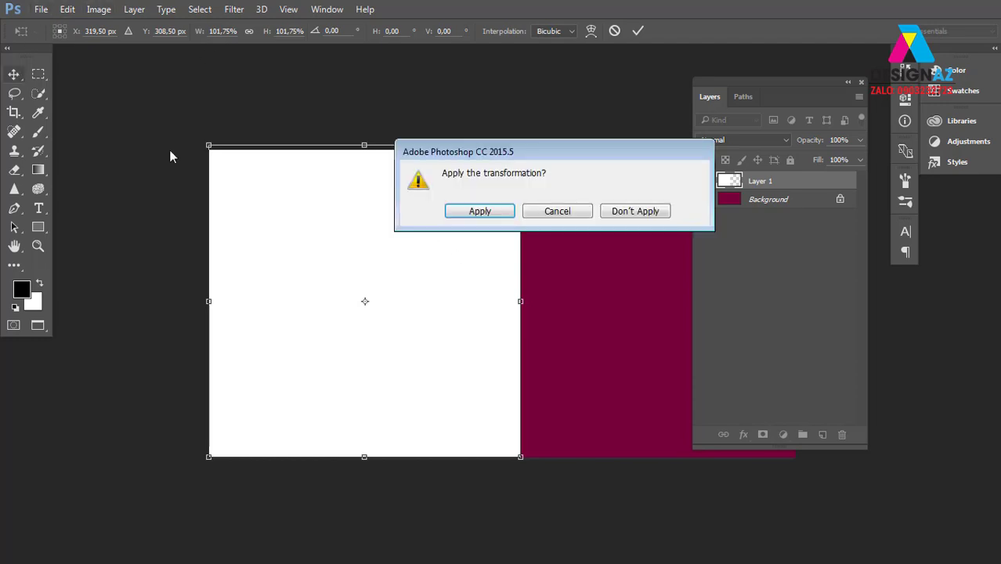
left_click(503, 212)
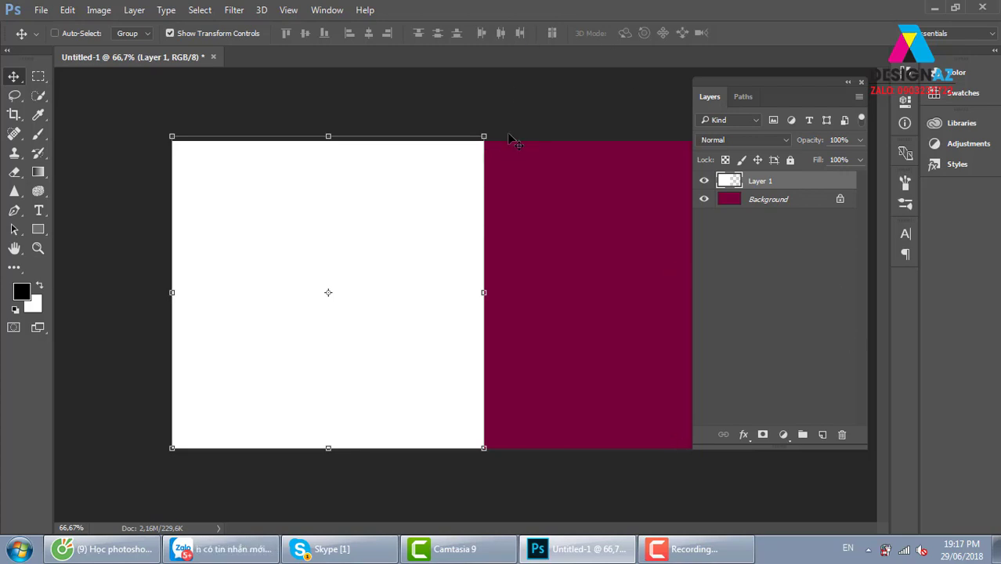
- Rotate the white square 45° into a diamond and stretch it wider and taller
left_click_drag(494, 133, 536, 291)
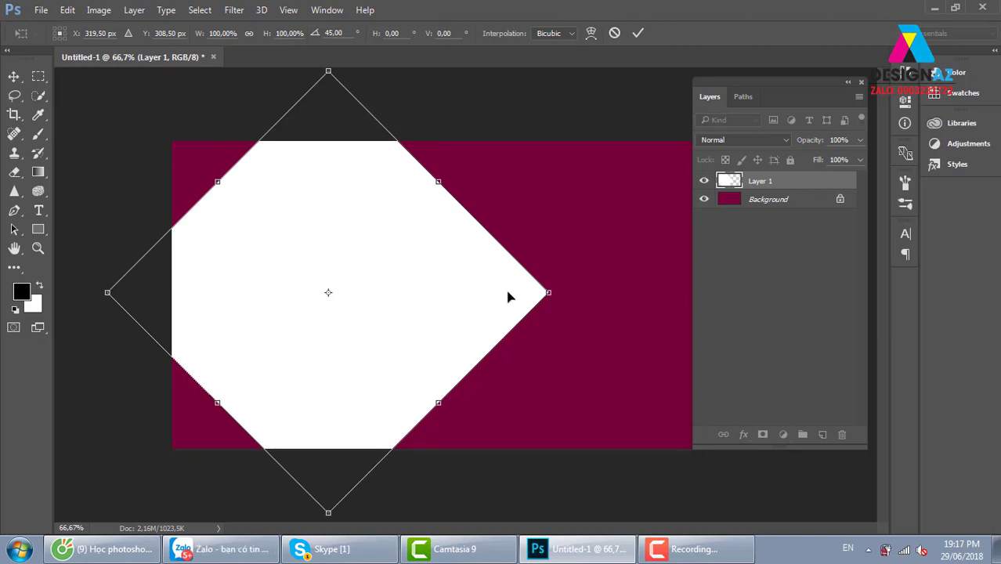
left_click_drag(507, 297, 410, 296)
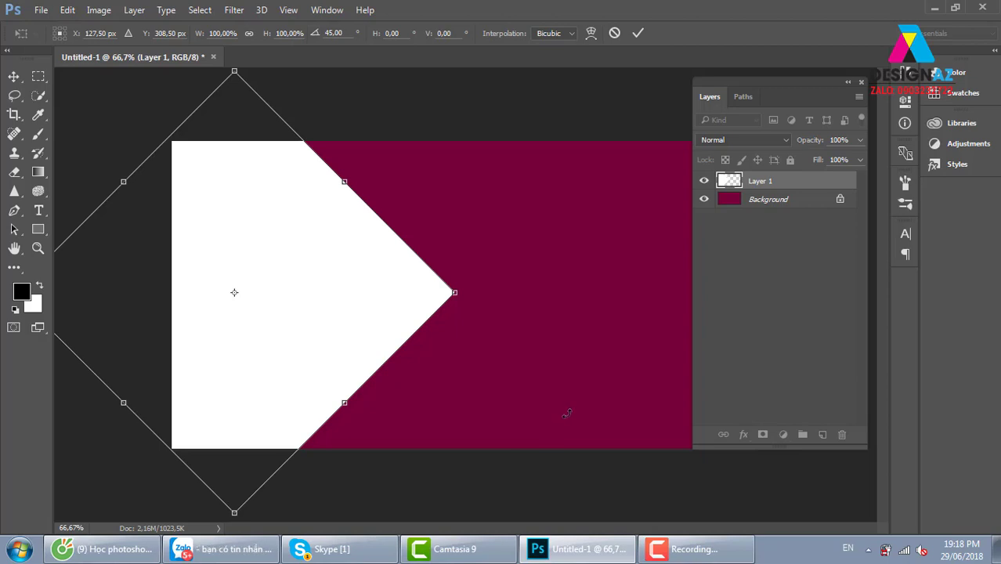
left_click_drag(337, 325, 400, 325)
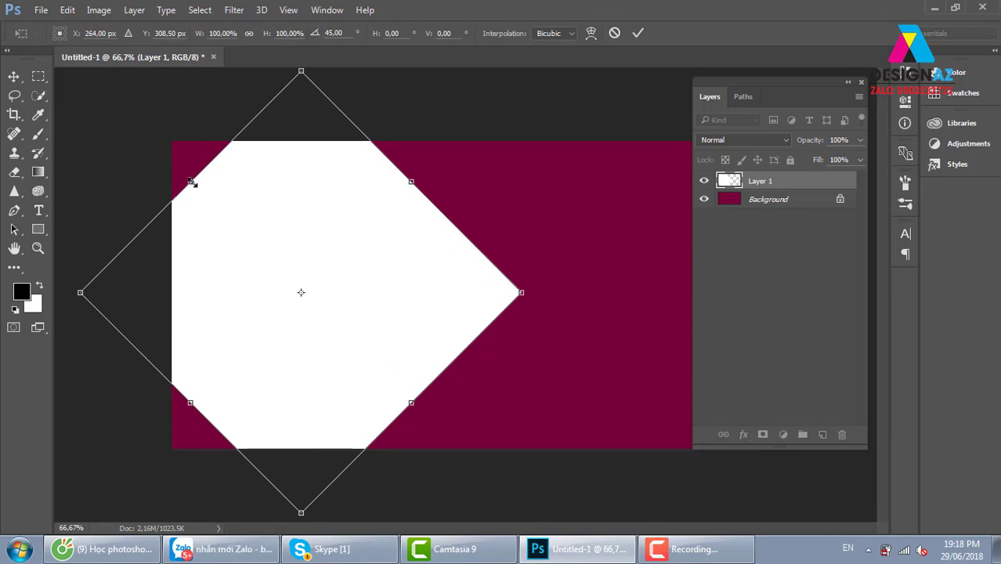
left_click_drag(189, 183, 147, 138)
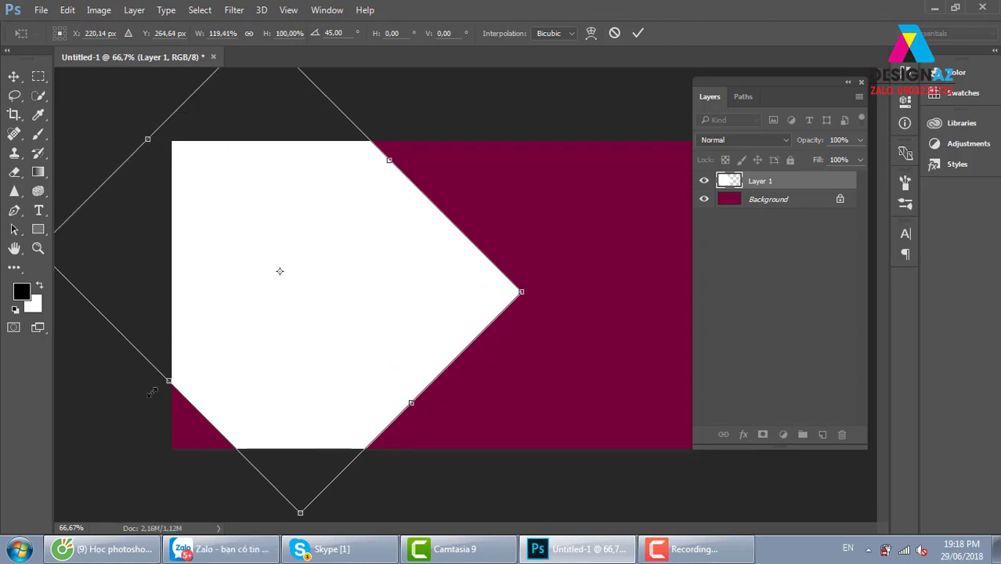
left_click_drag(174, 381, 112, 442)
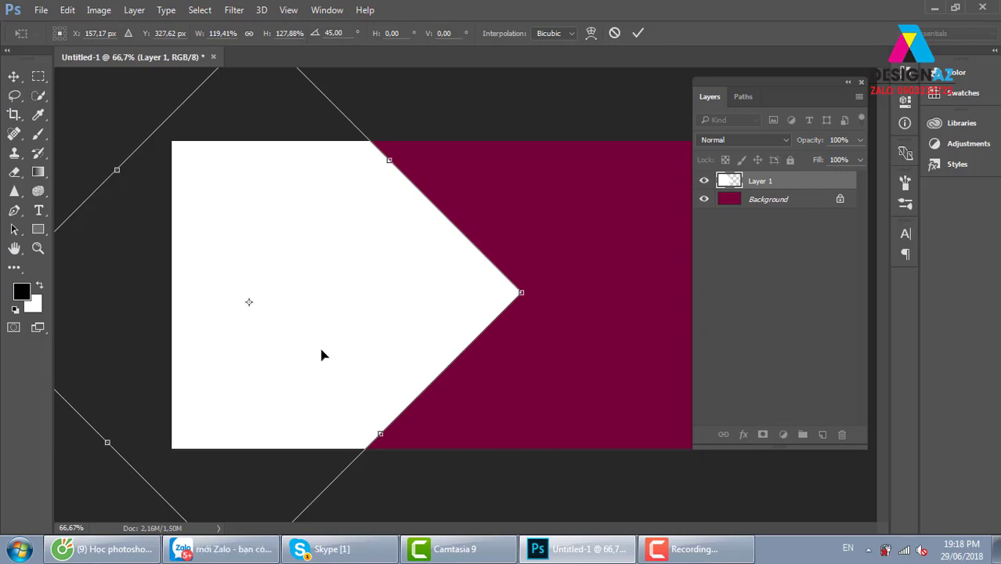
- Shift the diamond slightly left, commit the transform, and hide transform controls
key("ctrl+minus")
key("ctrl+minus")
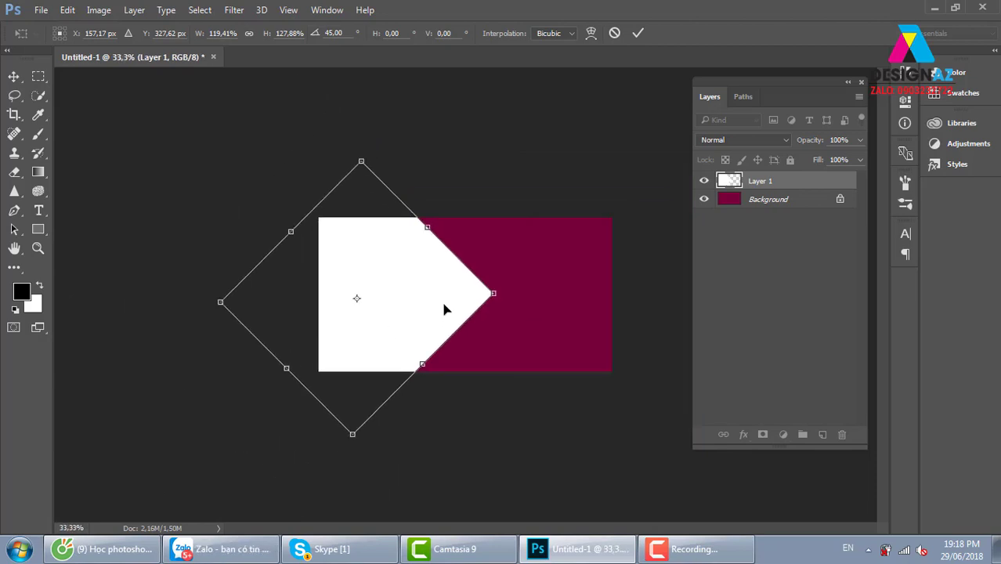
left_click_drag(444, 310, 429, 310)
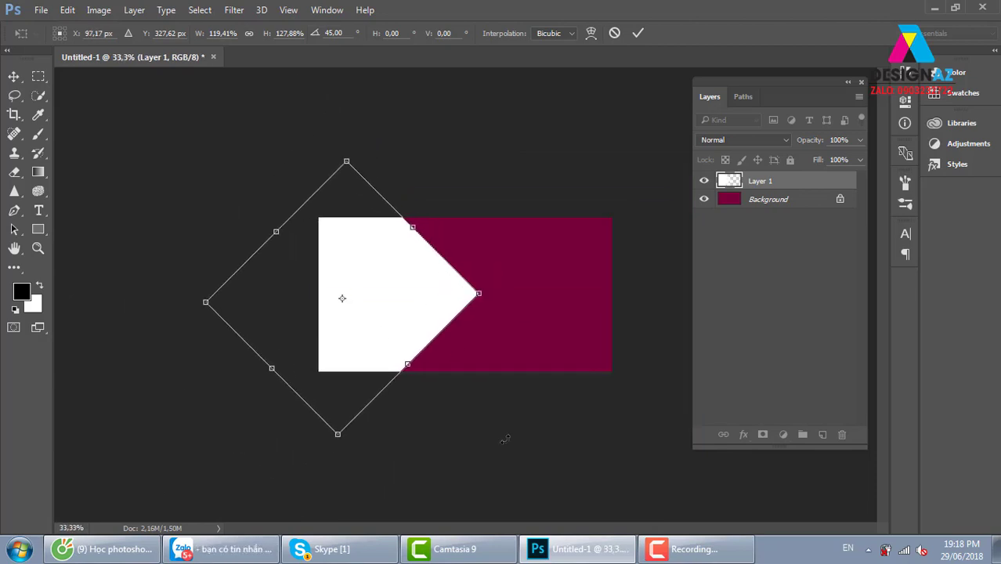
key("ctrl+plus")
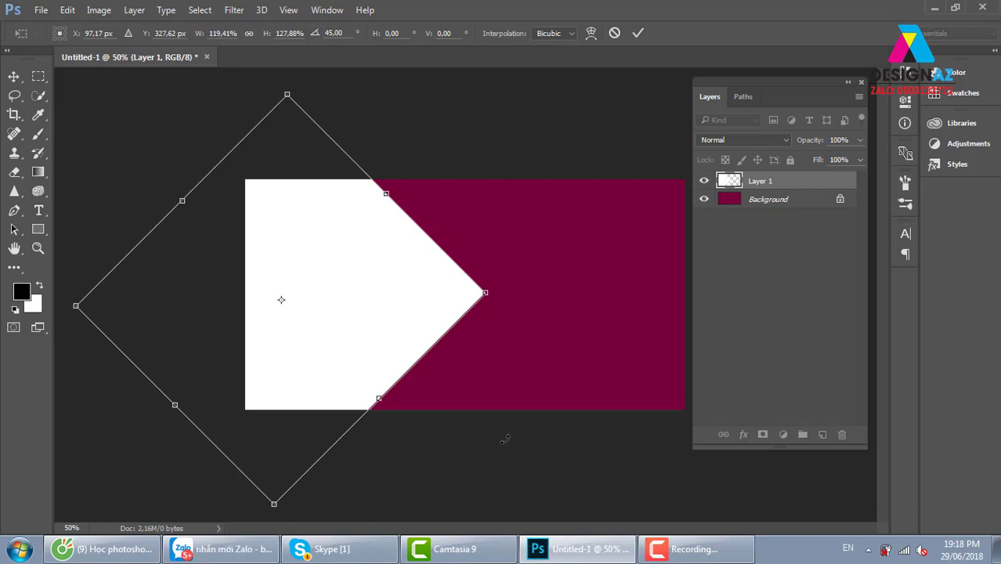
key("Return")
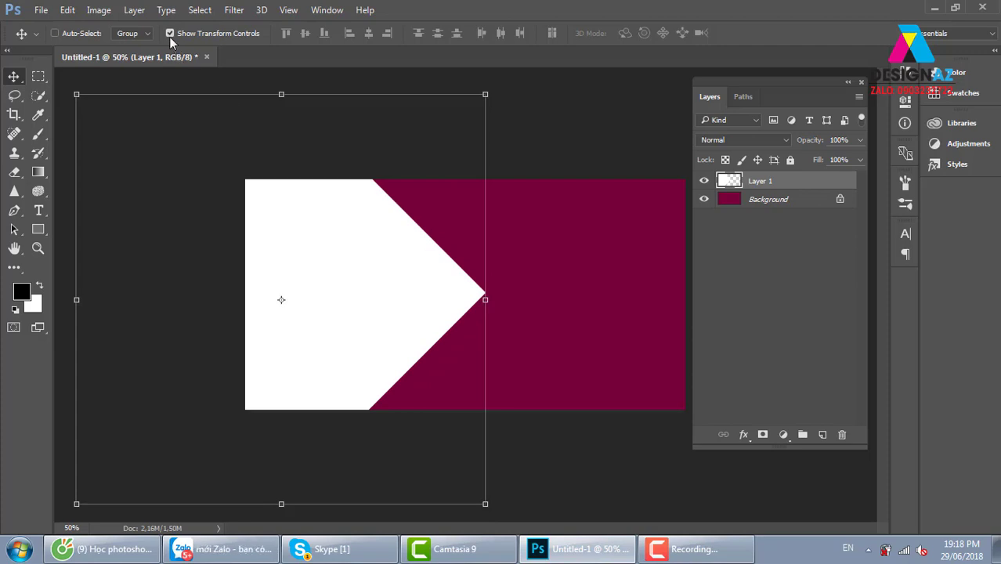
left_click(169, 33)
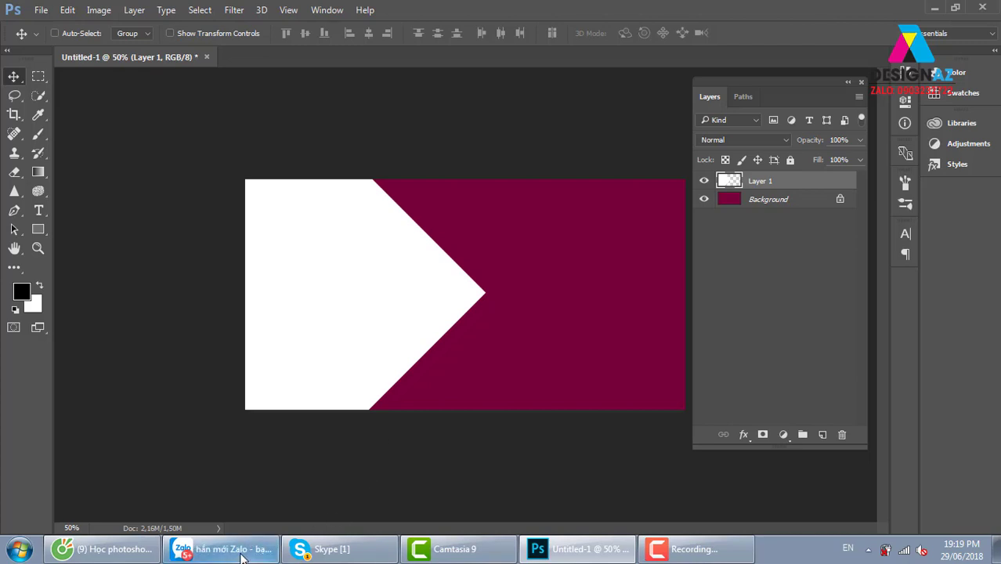
left_click(102, 549)
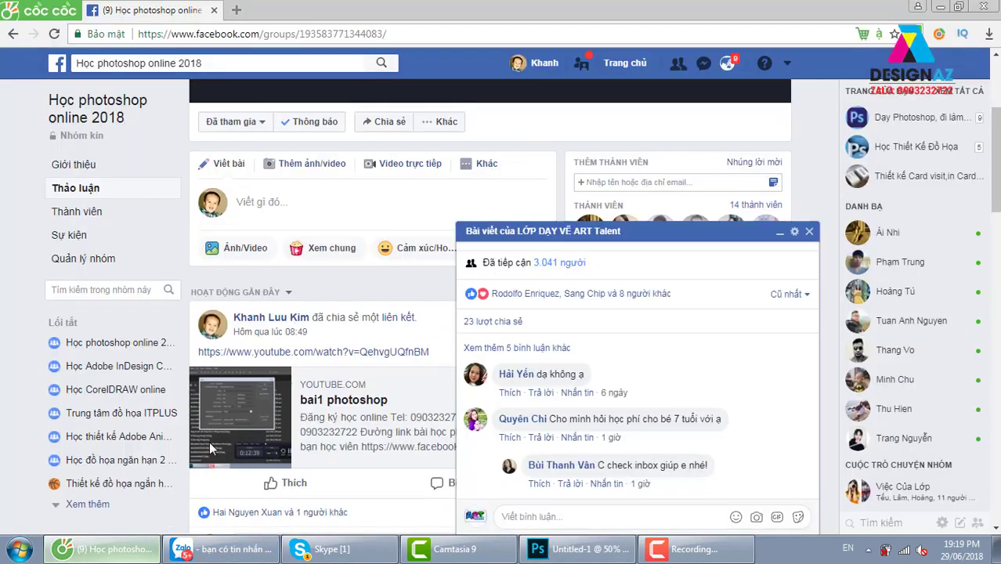
left_click(343, 34)
type("google.com")
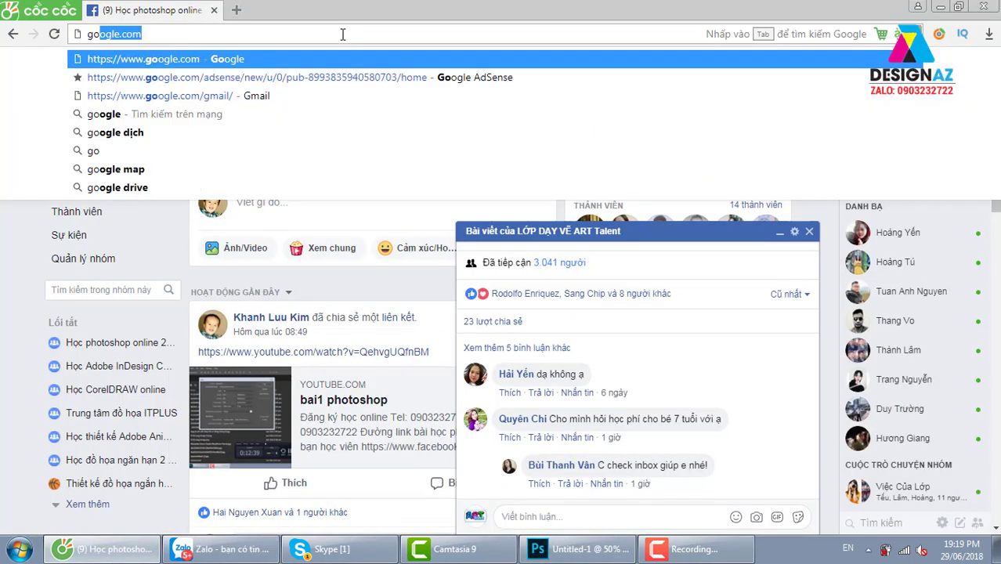
key("Return")
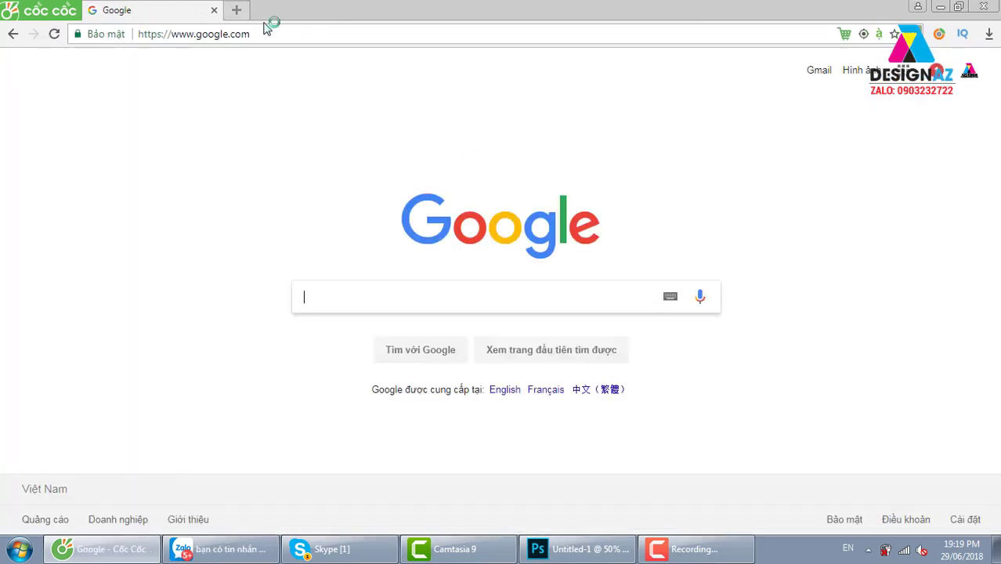
left_click(236, 11)
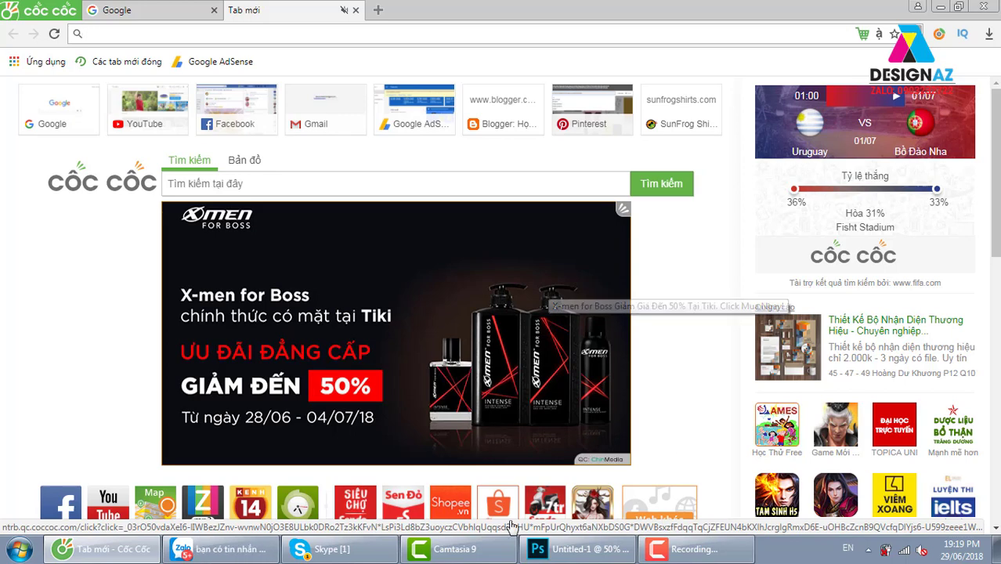
left_click(584, 548)
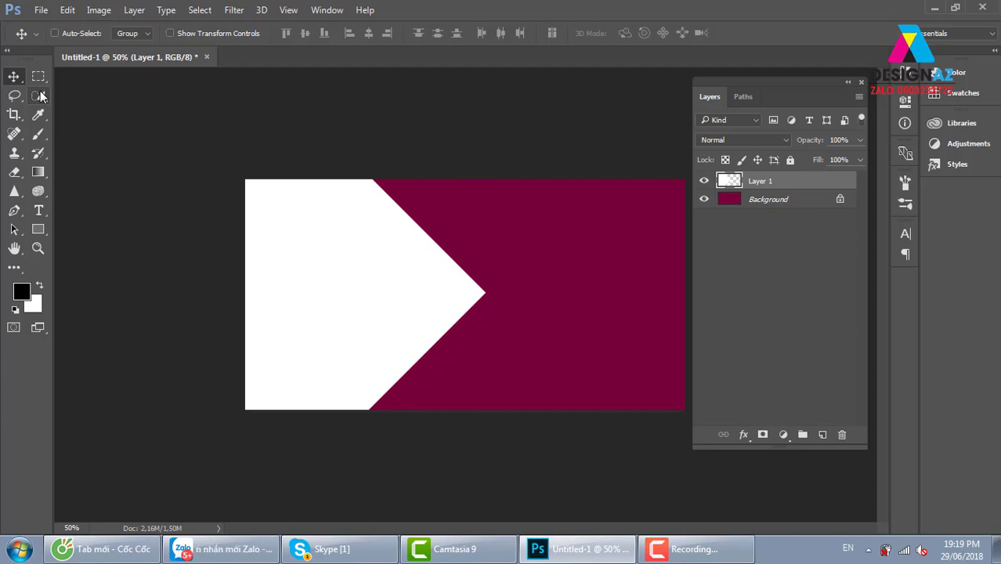
- Duplicate Layer 1, offset the copy right at 50% opacity, and place it beneath Layer 1
right_click(379, 259)
left_click(414, 268)
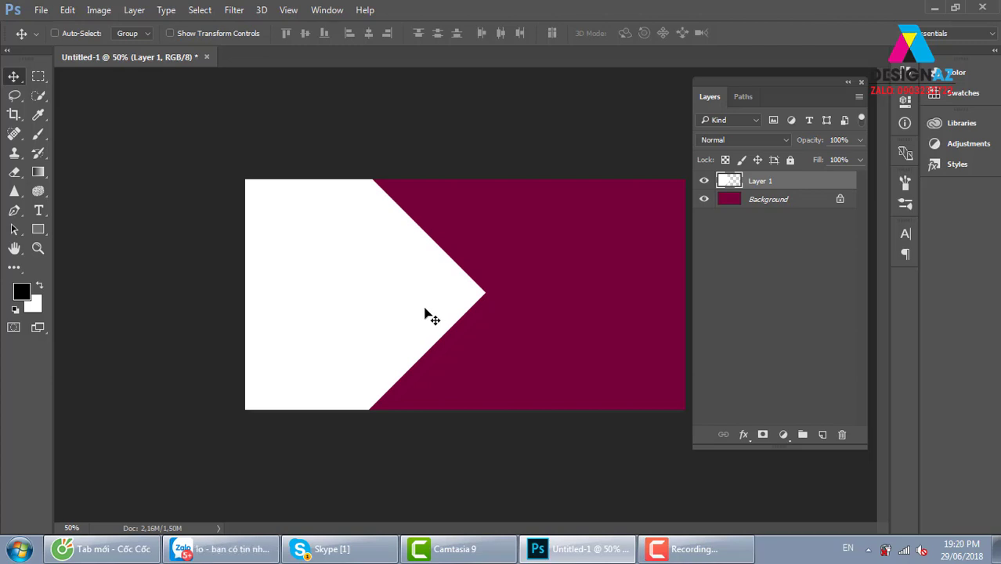
key("ctrl+j")
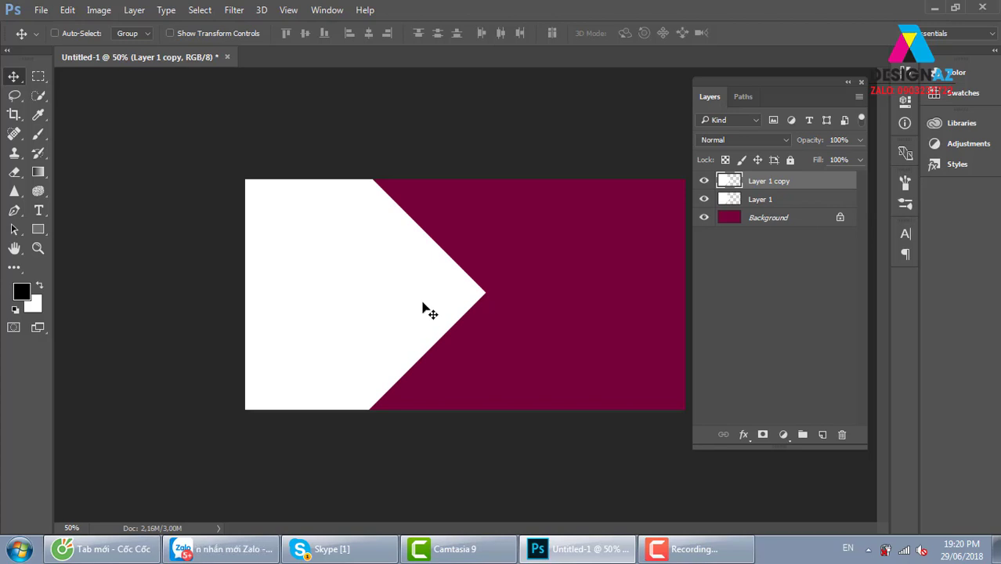
key("shift+Right")
key("shift+Right")
key("shift+Right")
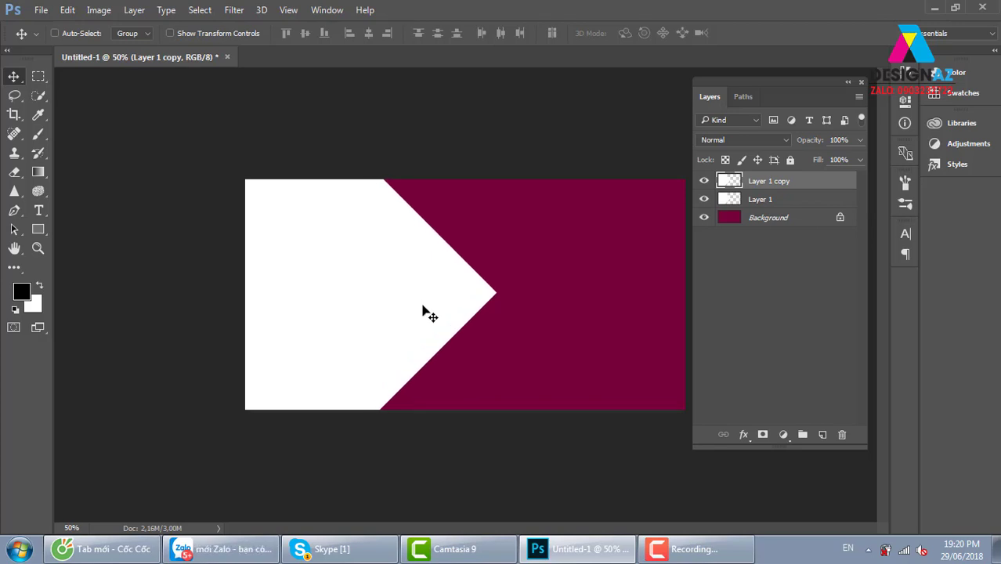
key("5")
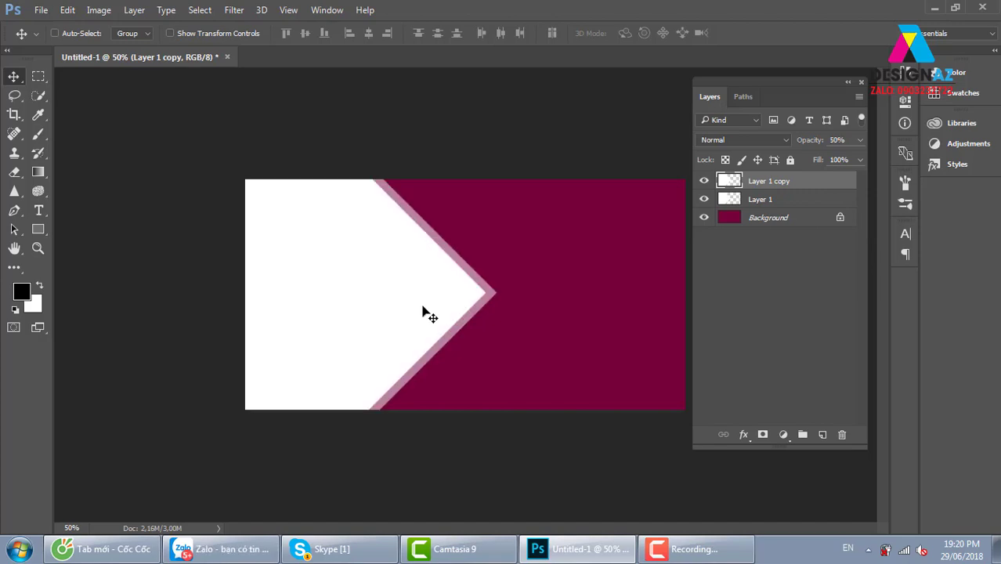
key("shift+Right")
key("shift+Right")
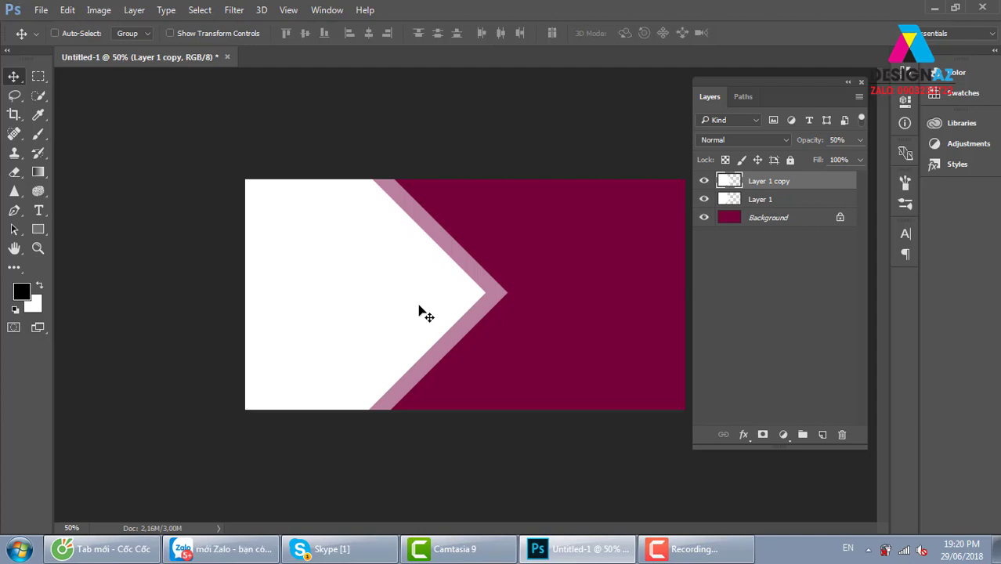
key("ctrl+bracketleft")
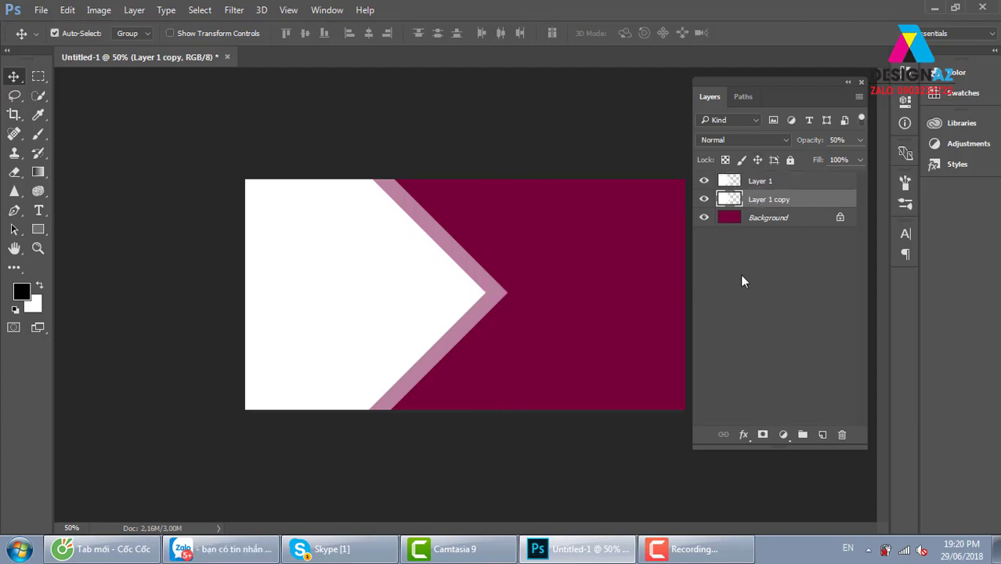
- Duplicate the band layer, offset it right at 30% opacity, and drag it up toward the top
key("ctrl+j")
key("shift+Right")
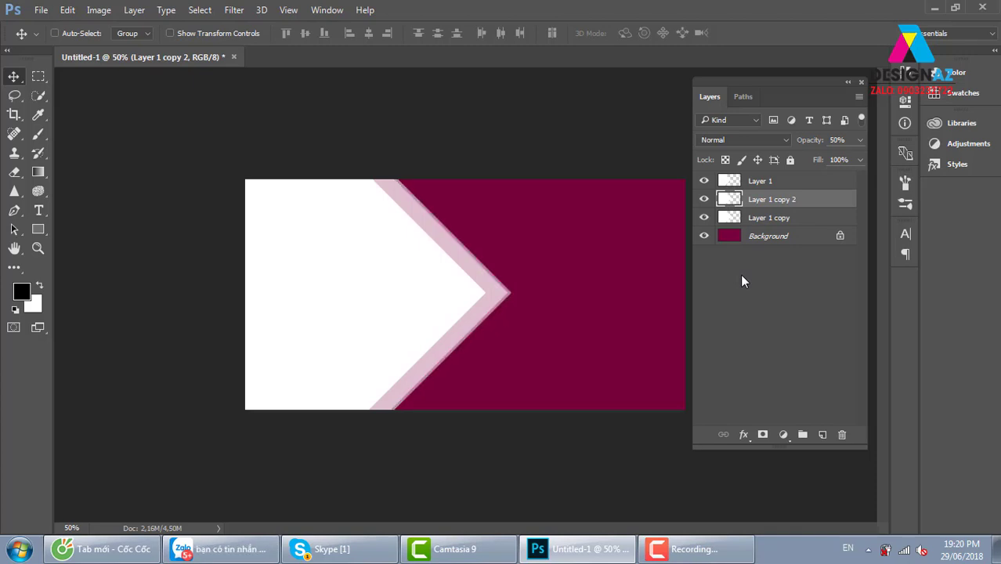
key("shift+Right")
key("shift+Right")
key("shift+Right")
key("shift+Right")
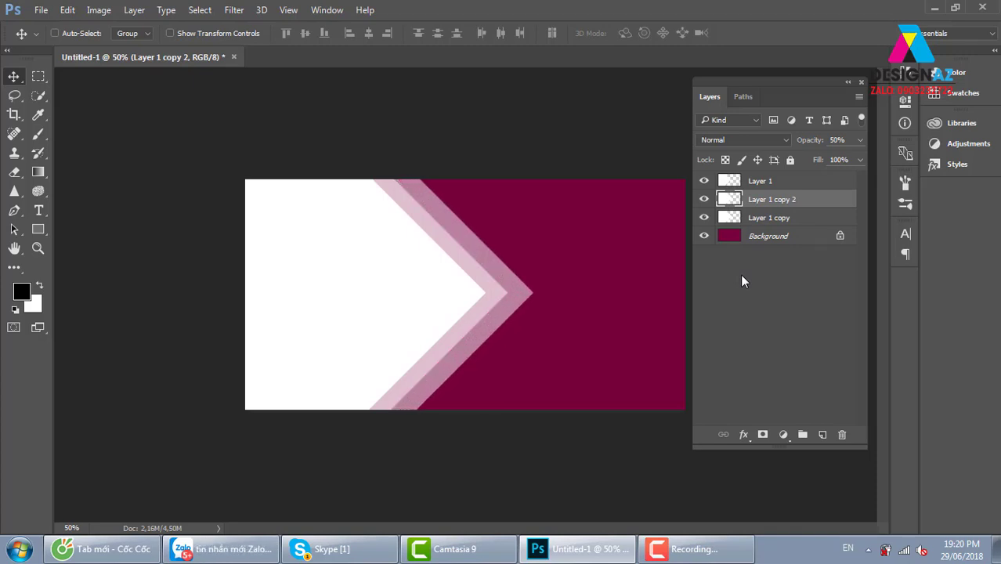
key("3")
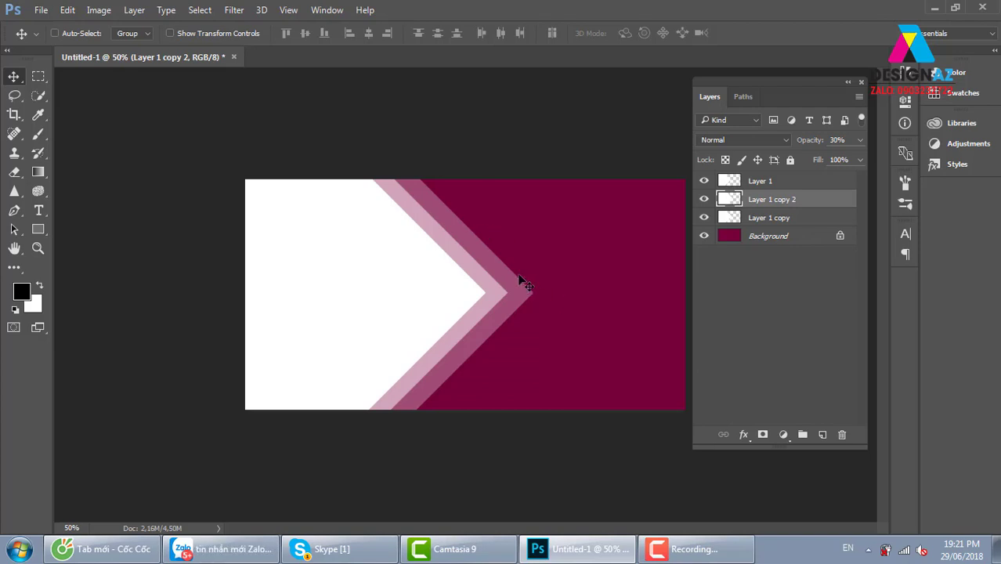
left_click_drag(519, 279, 469, 362)
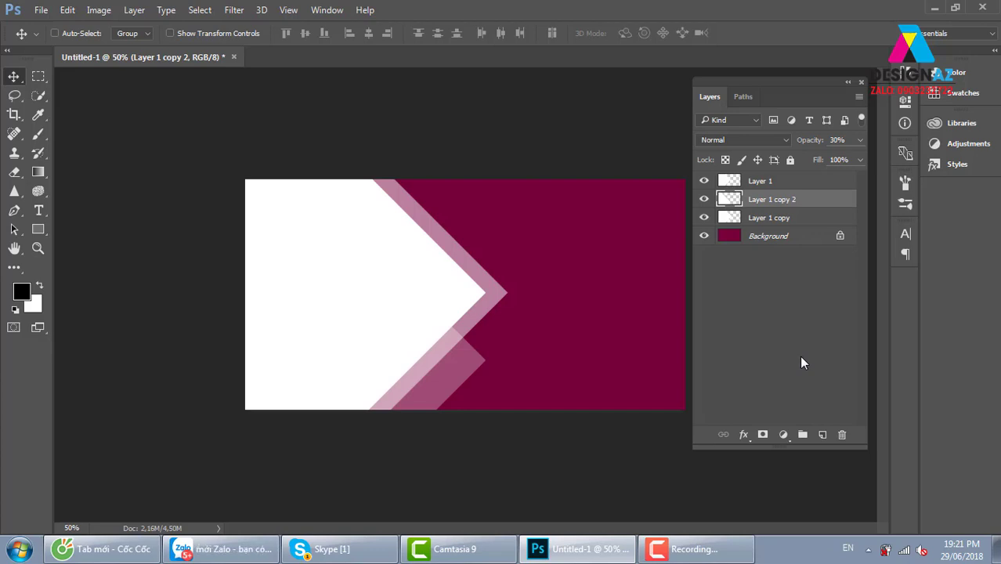
mouse_move(475, 381)
left_mouse_down()
mouse_move(502, 252)
mouse_move(479, 241)
left_mouse_up()
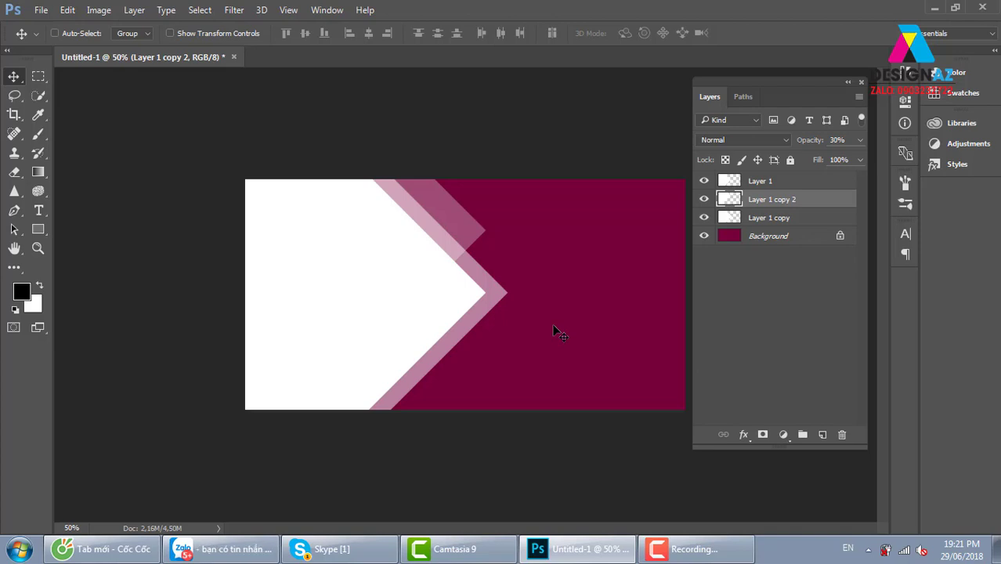
- Select Layer 1 and Alt-drag it to create Layer 1 copy 3 at the top of the stack
right_click(417, 312)
left_click(444, 316)
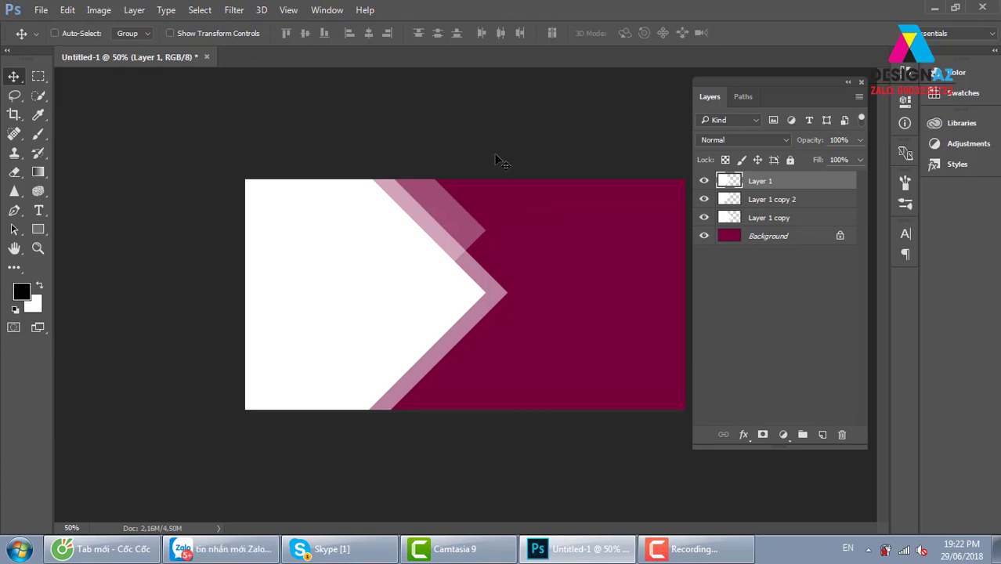
right_click(420, 276)
left_click(454, 284)
left_click_drag(683, 194, 684, 194)
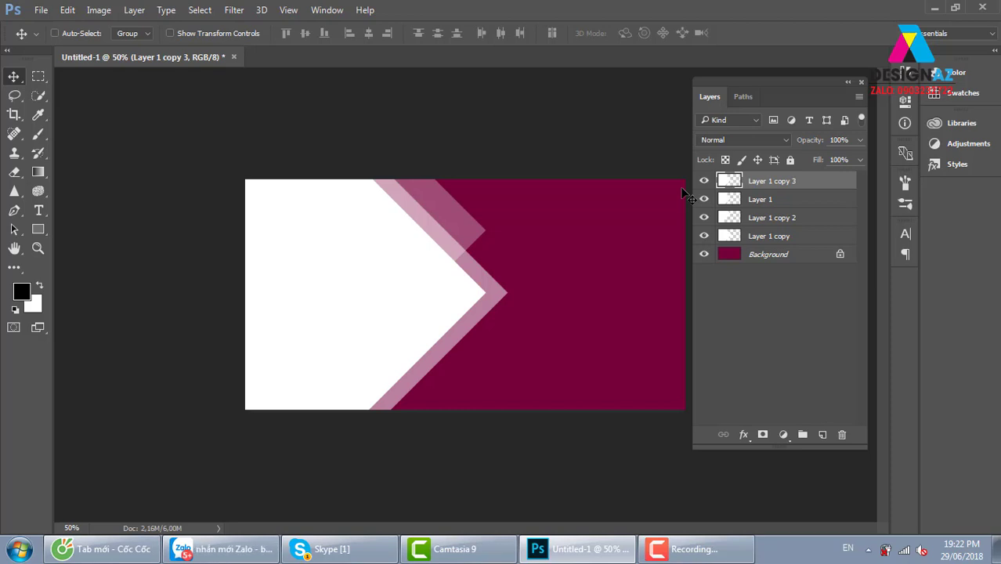
- Fill Layer 1 copy 3 with black preserving transparency and nudge it left twice
key("alt+shift+BackSpace")
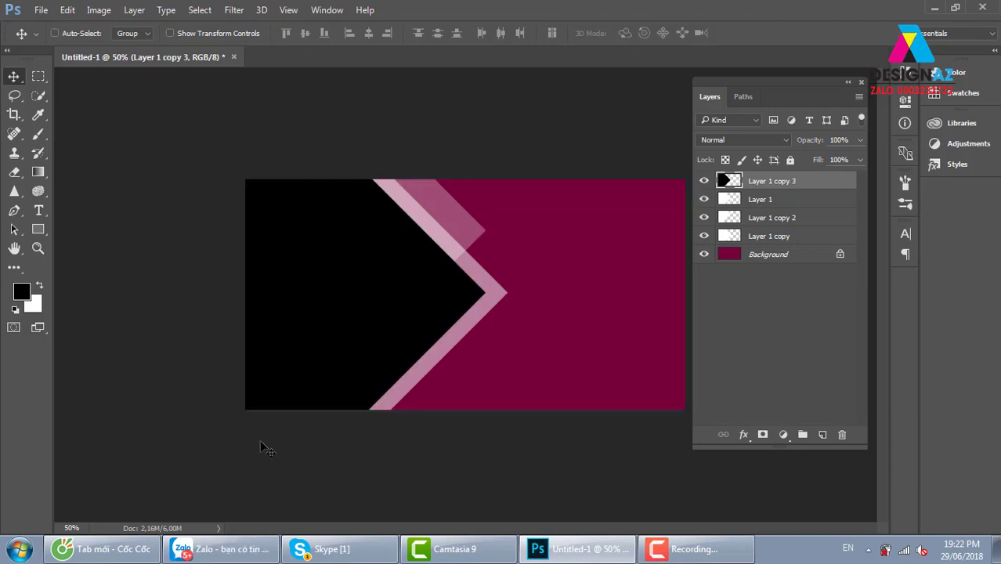
key("Left")
key("Left")
key("Left")
key("Left")
key("Left")
key("Left")
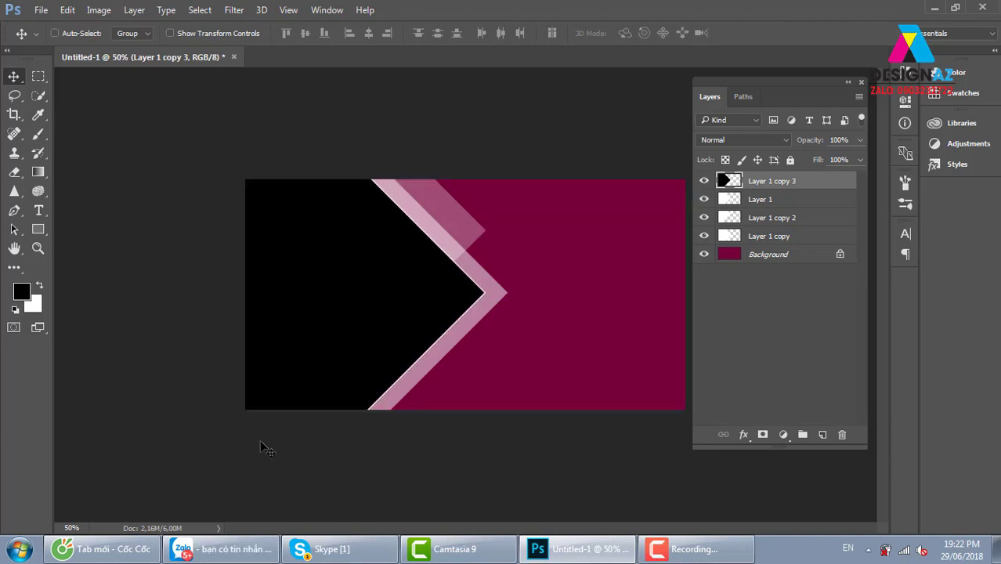
key("Left")
key("Left")
key("Left")
key("Left")
key("Left")
key("Left")
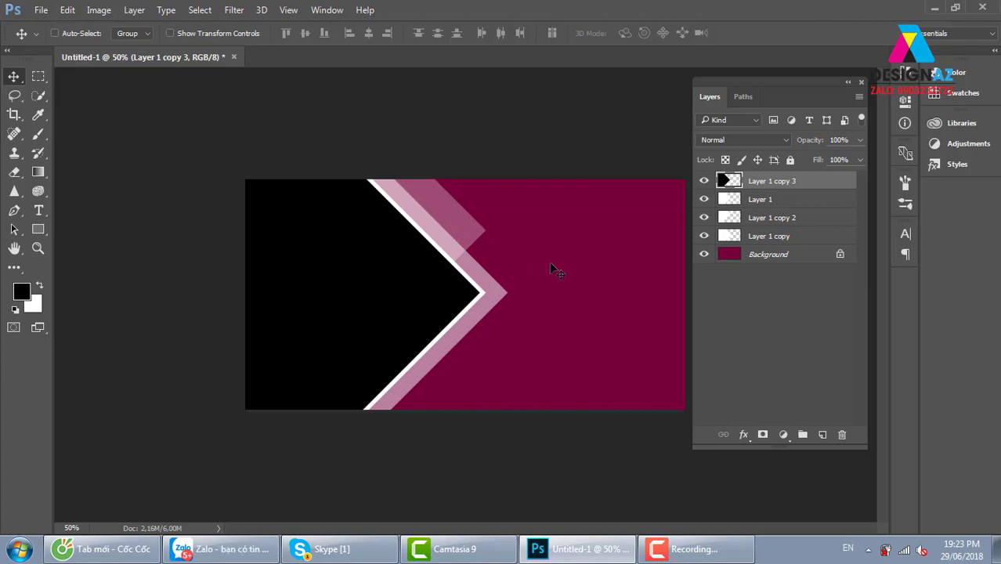
- Click through each layer in the Layers panel, ending back on Layer 1 copy 3
left_click(798, 254)
left_click(803, 235)
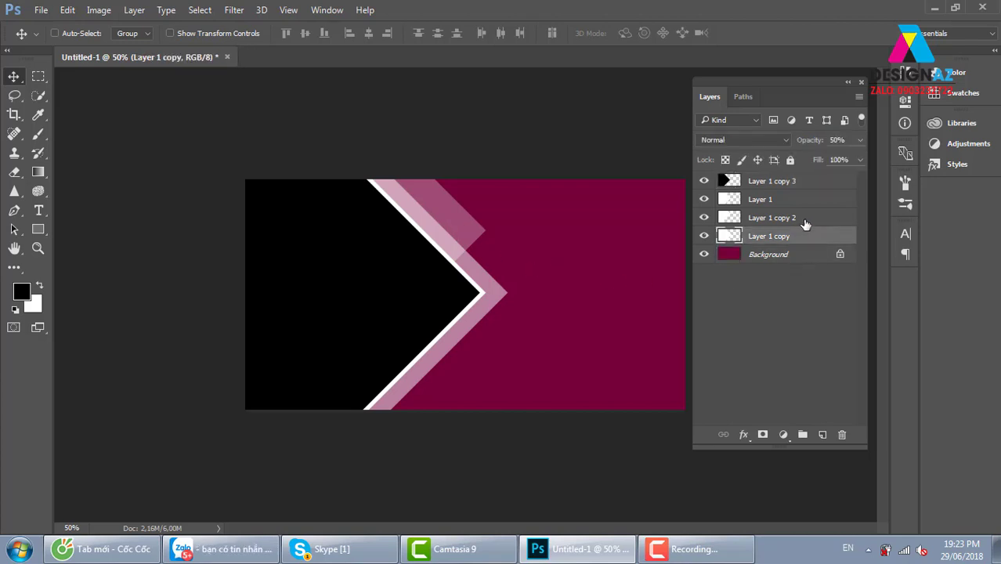
left_click(803, 219)
left_click(803, 200)
left_click(803, 181)
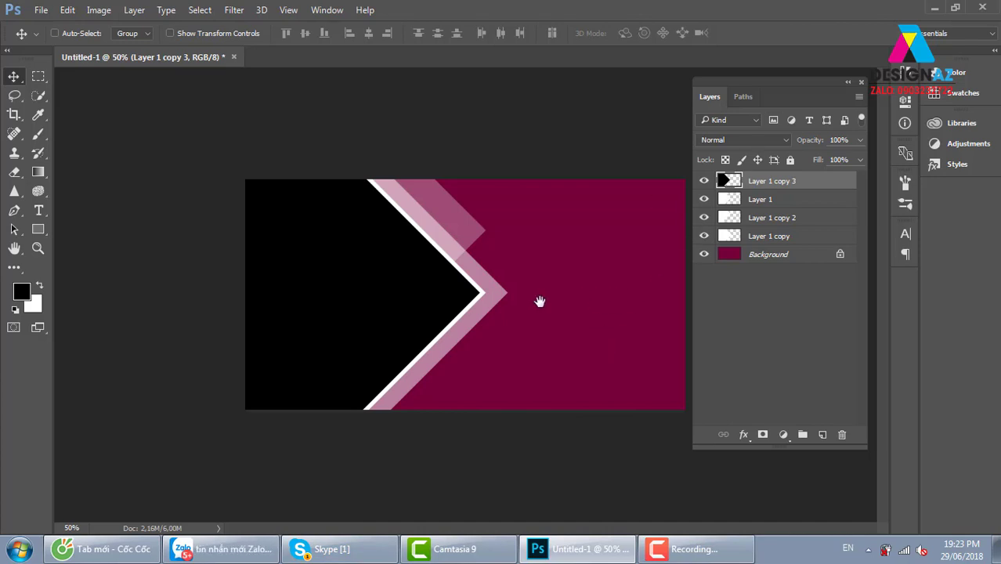
- Zoom in, switch to Full Screen Mode with Menu Bar, and pan the banner further left
key("ctrl+plus")
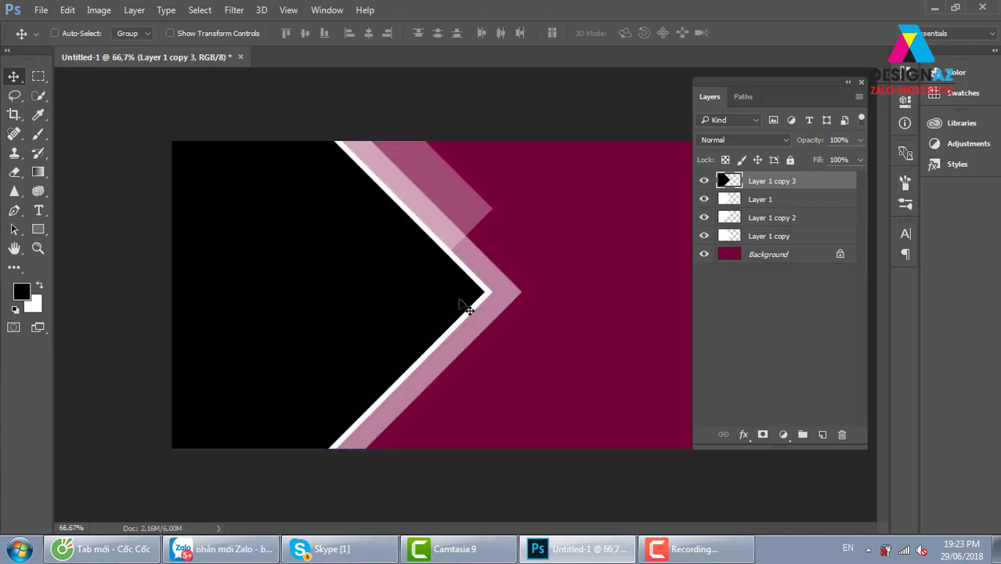
key("f")
mouse_move(603, 308)
left_mouse_down()
mouse_move(422, 304)
mouse_move(591, 292)
left_mouse_up()
key("f")
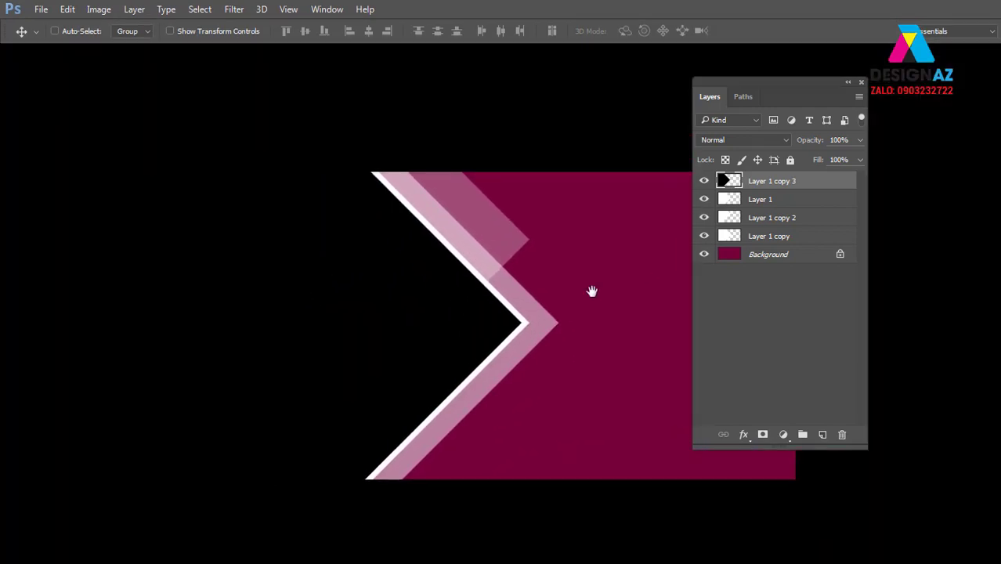
key("f")
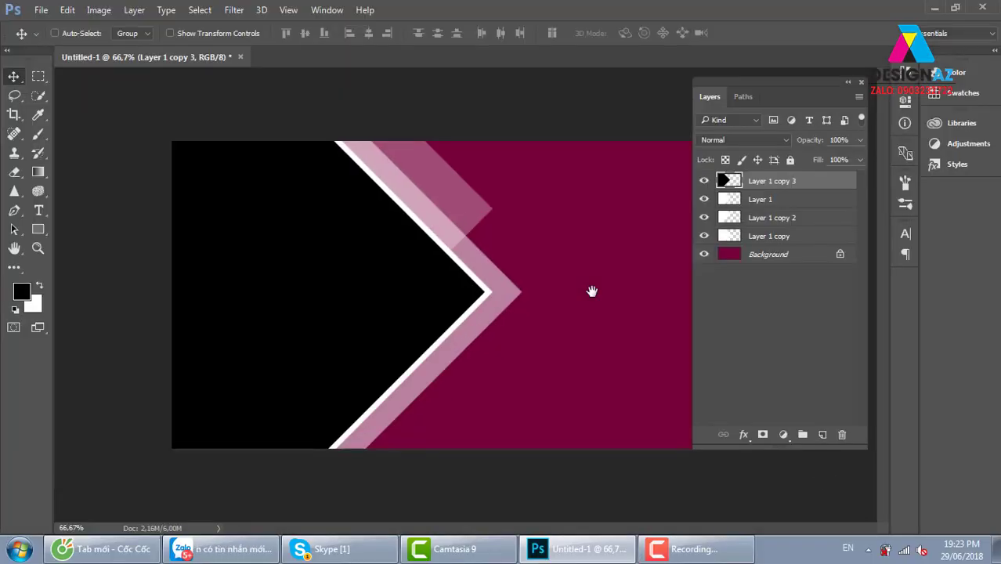
key("f")
mouse_move(610, 316)
left_mouse_down()
mouse_move(463, 293)
mouse_move(483, 297)
left_mouse_up()
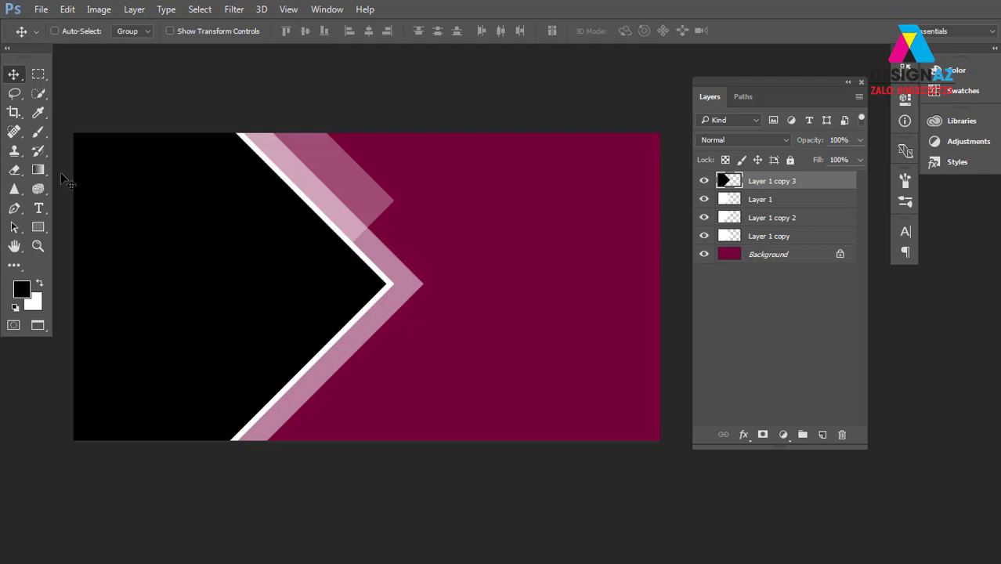
- Create an empty Layer 2 type layer on the banner, then select the magenta Background layer
left_click(40, 209)
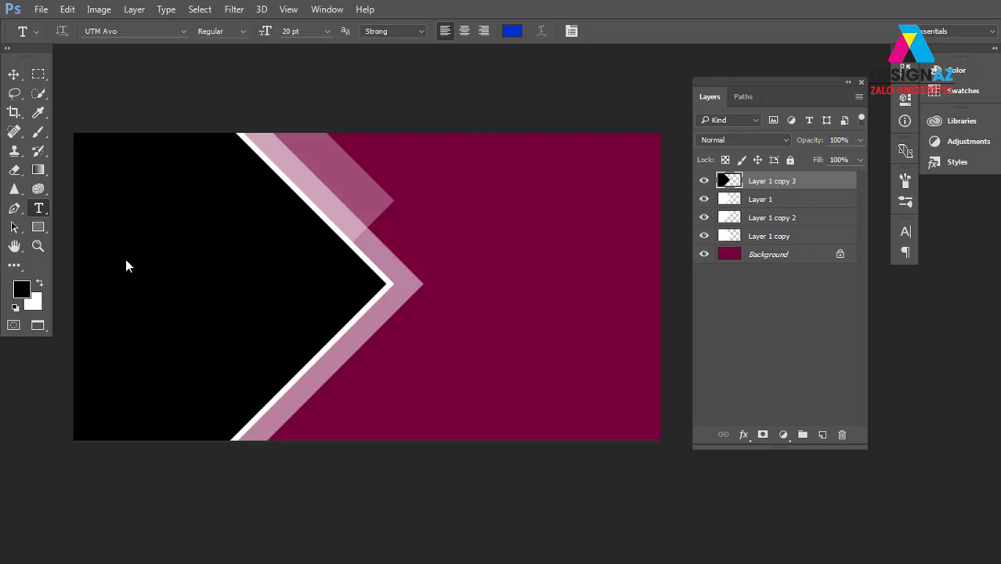
left_click(485, 340)
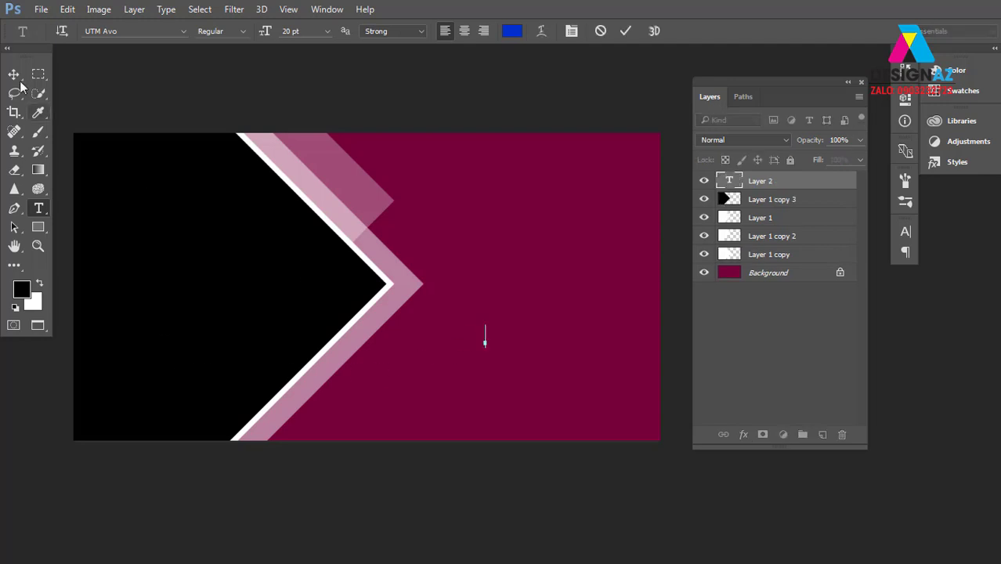
left_click(13, 74)
right_click(513, 200)
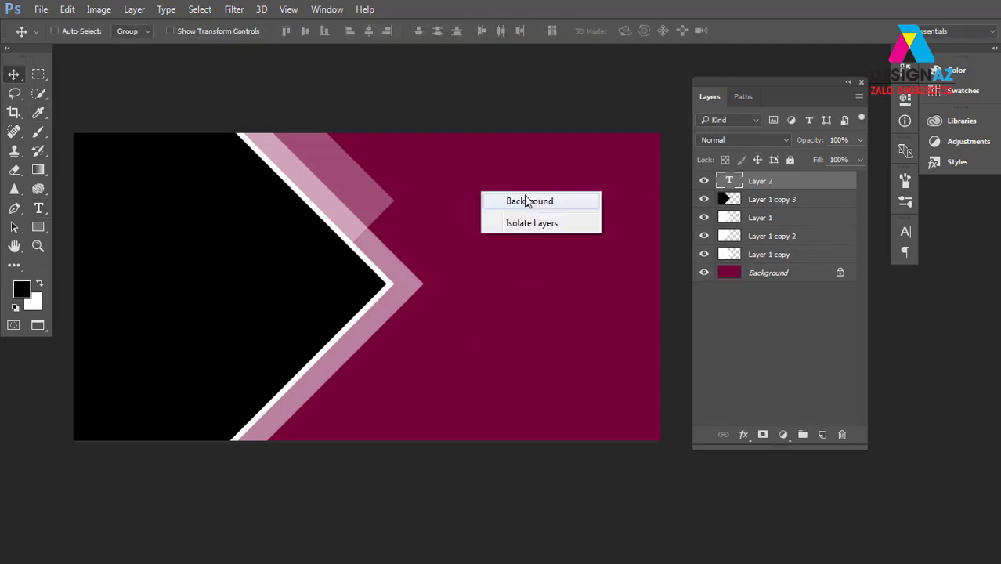
left_click(526, 204)
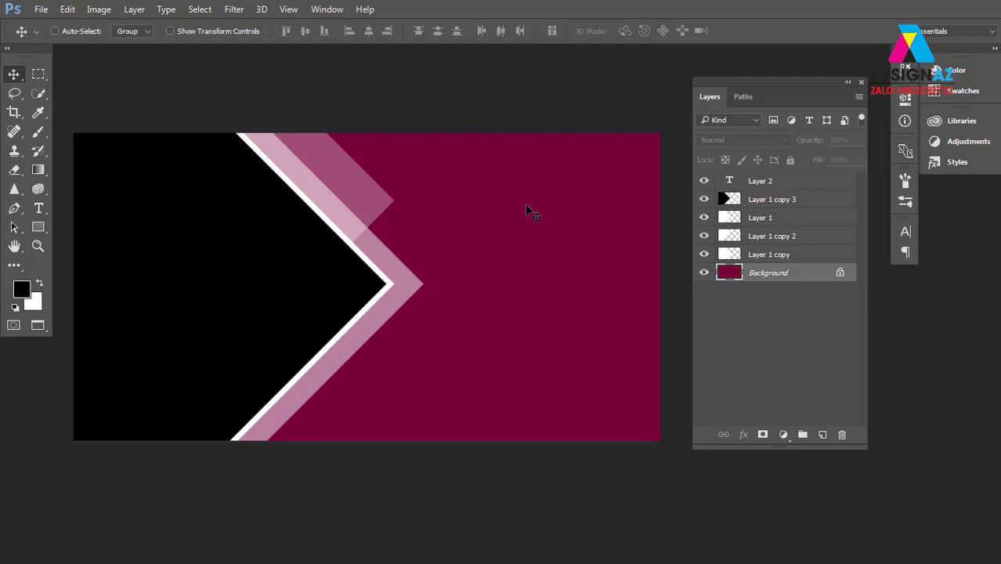
- Type the word 'Fashion' on the magenta area right of the chevrons
left_click(38, 208)
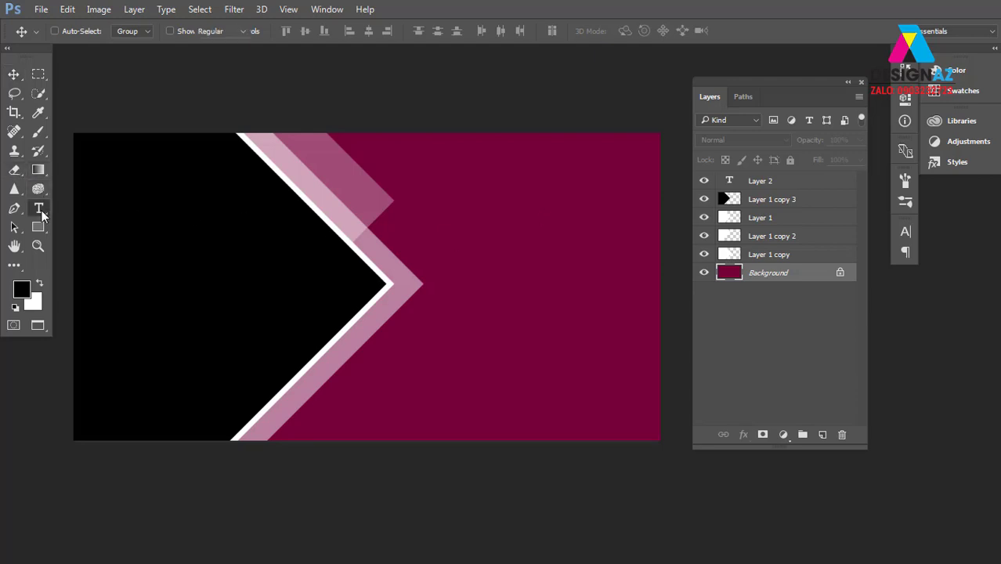
left_click(428, 235)
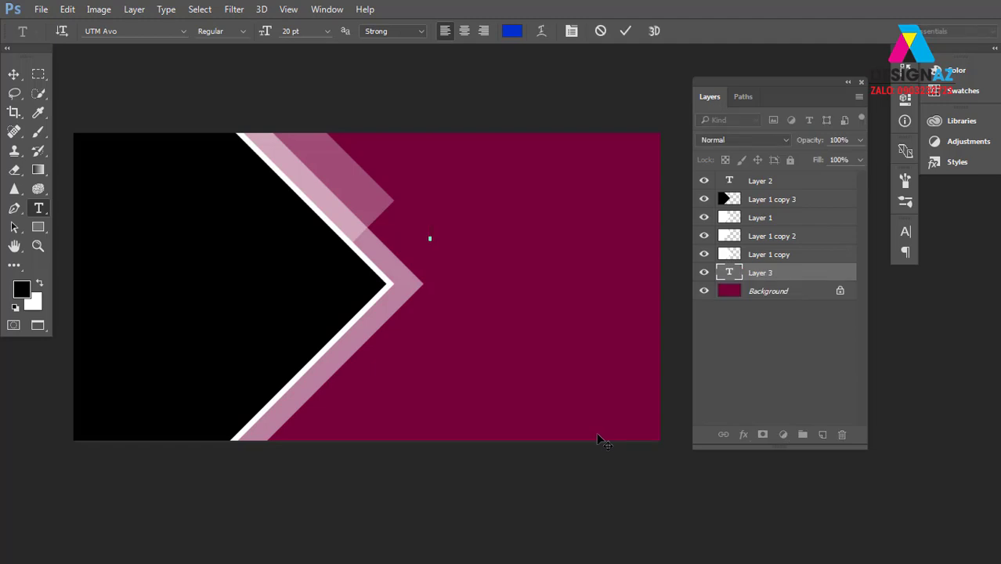
type("Ea")
type("s ion")
left_click(17, 76)
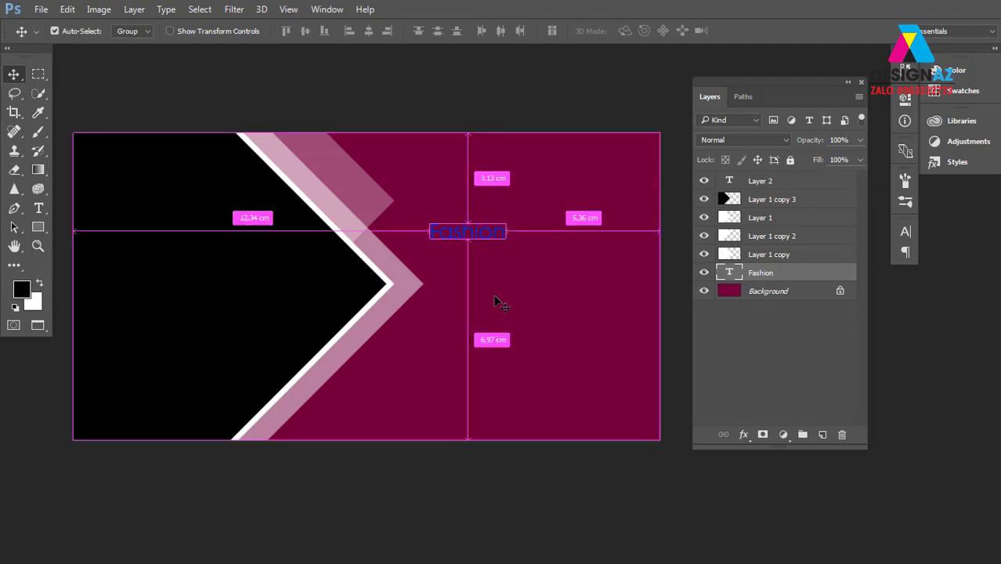
- Scale the Fashion text up in two free-transform passes
key("ctrl+t")
mouse_move(506, 240)
left_mouse_down()
mouse_move(573, 277)
mouse_move(569, 270)
left_mouse_up()
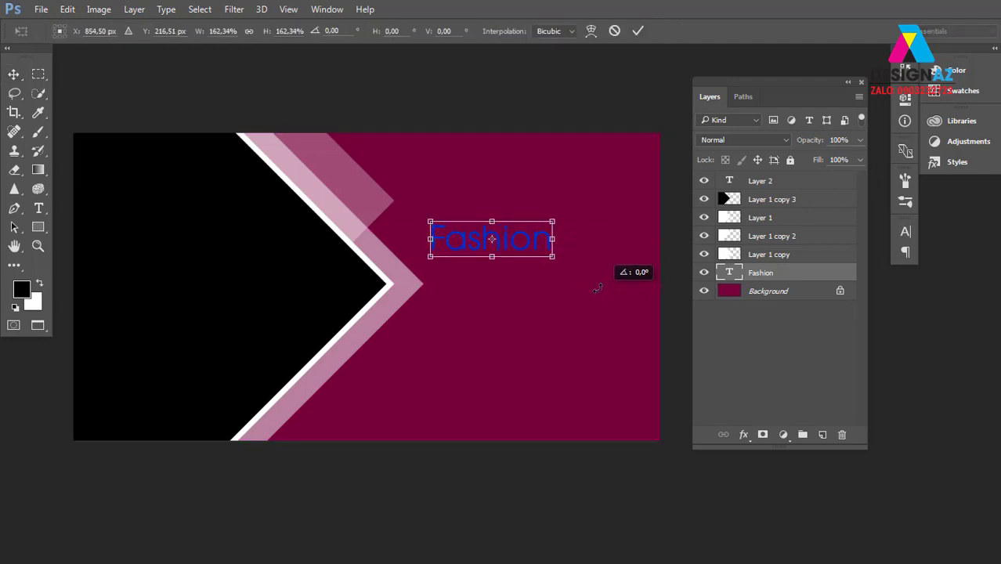
key("Return")
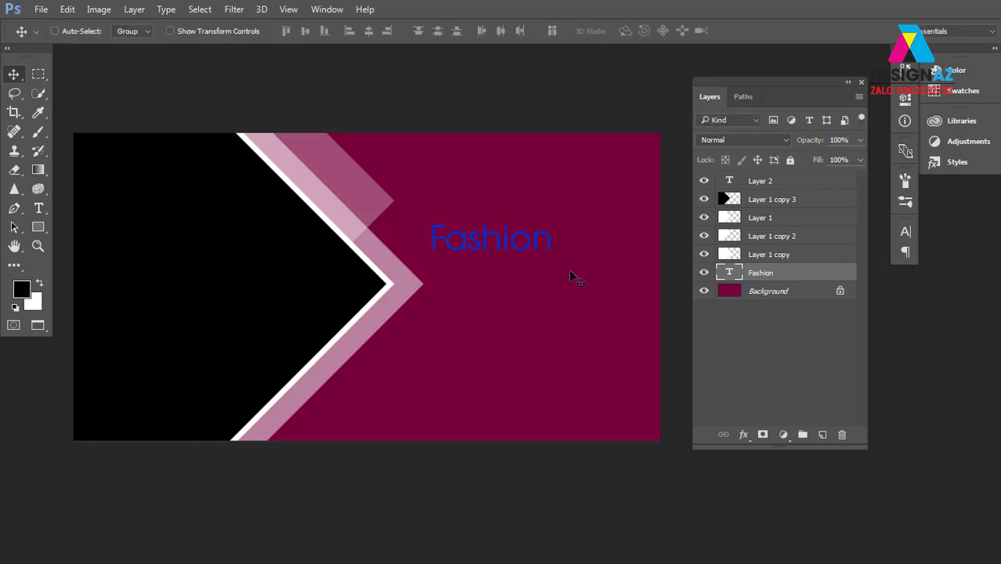
key("ctrl+t")
left_click_drag(553, 223, 583, 208)
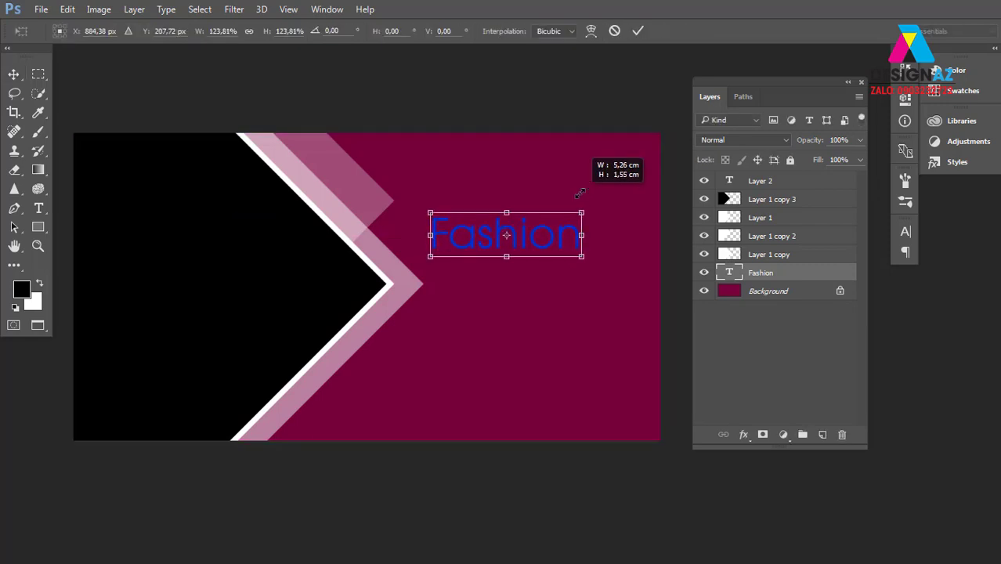
key("Return")
- Colour the Fashion text white (#ffffff) and nudge it slightly lower
key("t")
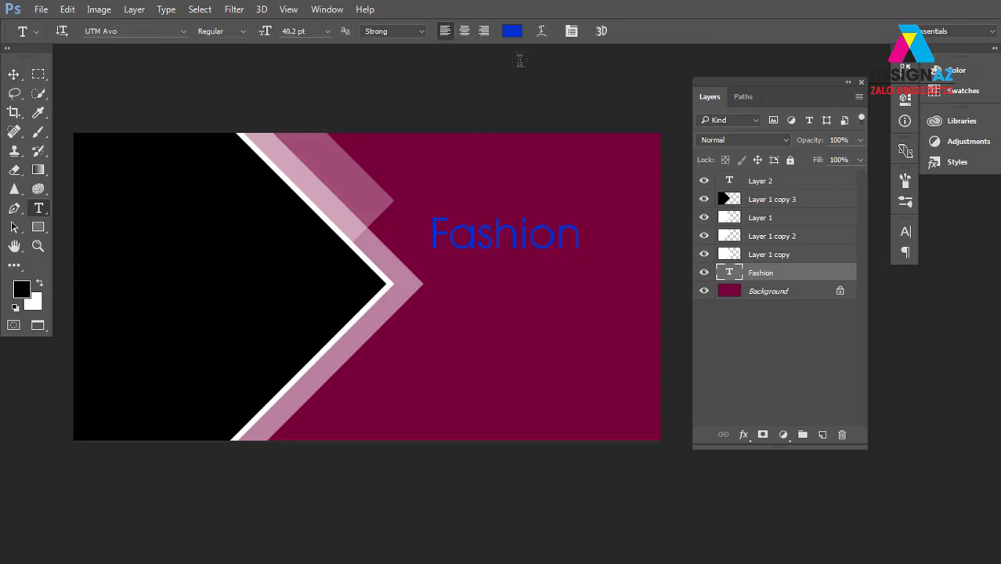
left_click(516, 31)
type("ffffff")
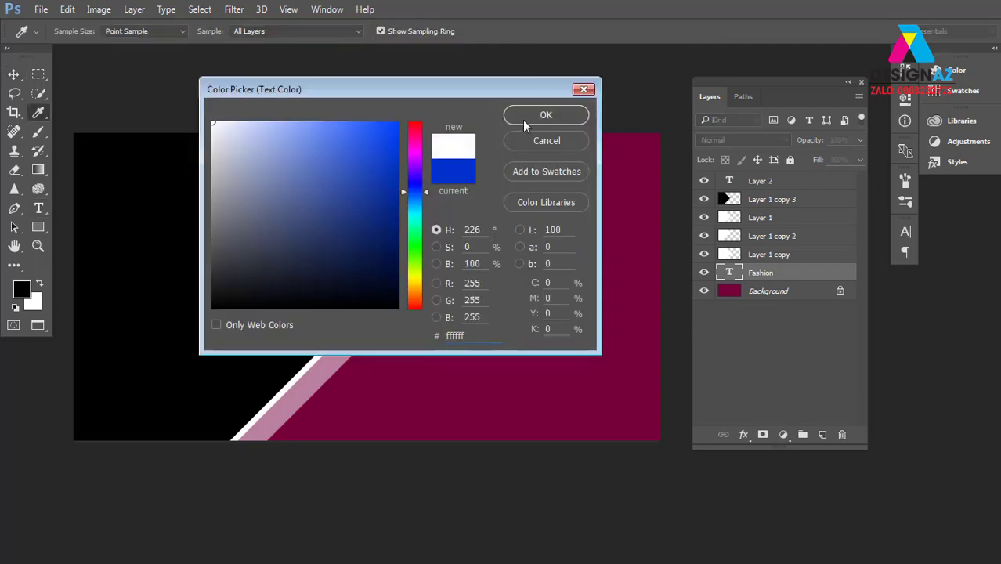
left_click(522, 120)
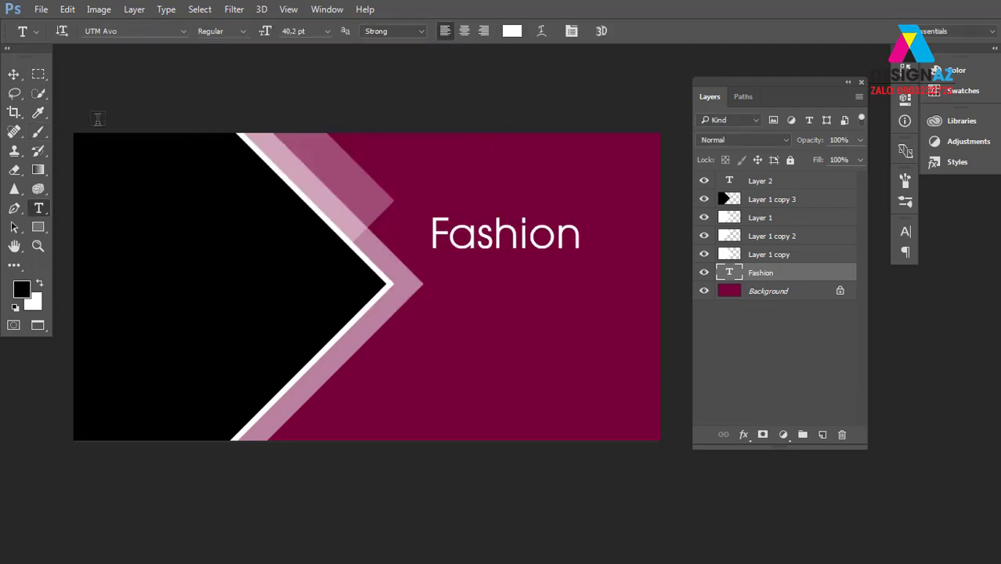
left_click(14, 74)
left_click_drag(529, 278, 530, 288)
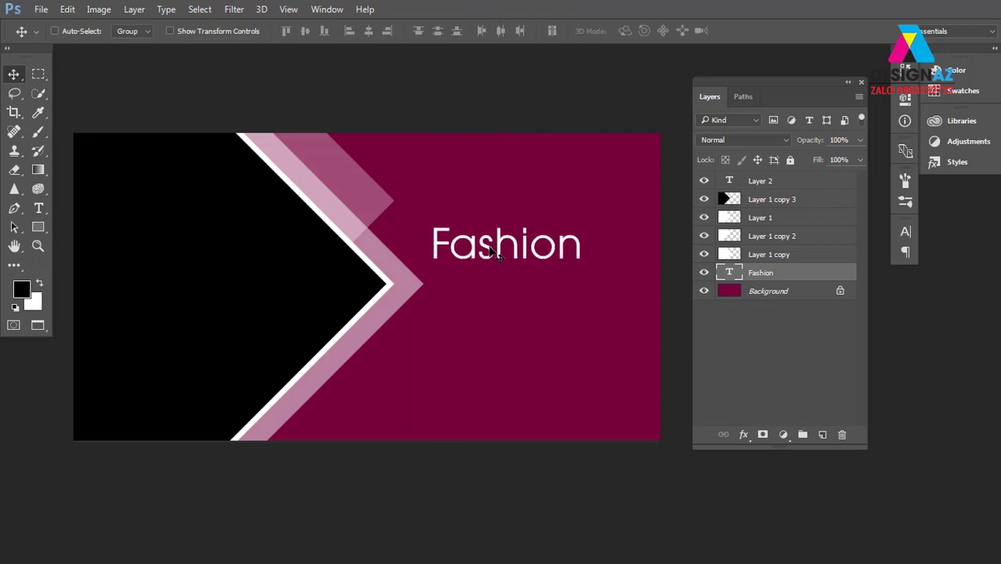
- Type the subtitle 'Dong ho nam' and move it just under the Fashion title
key("t")
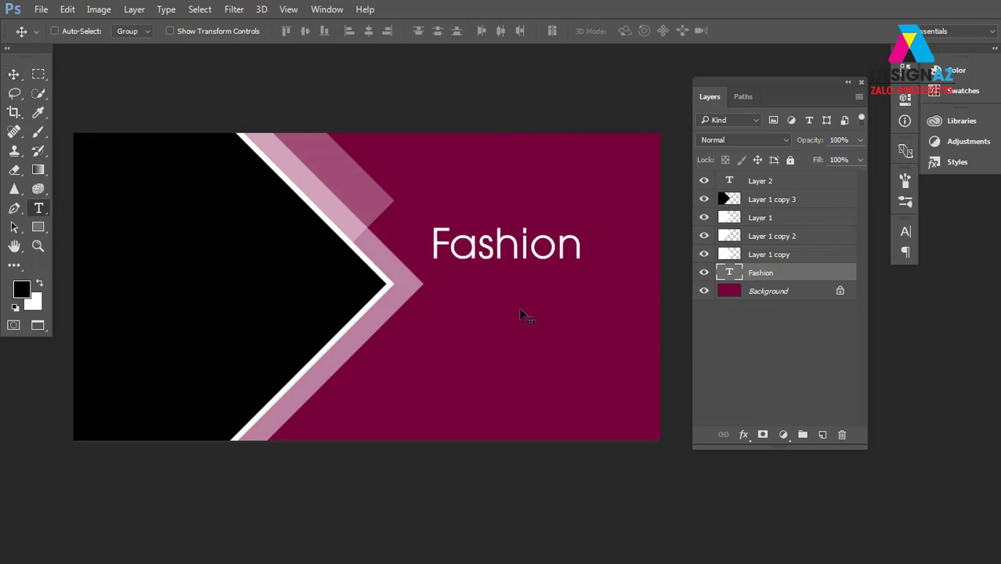
left_click(445, 300)
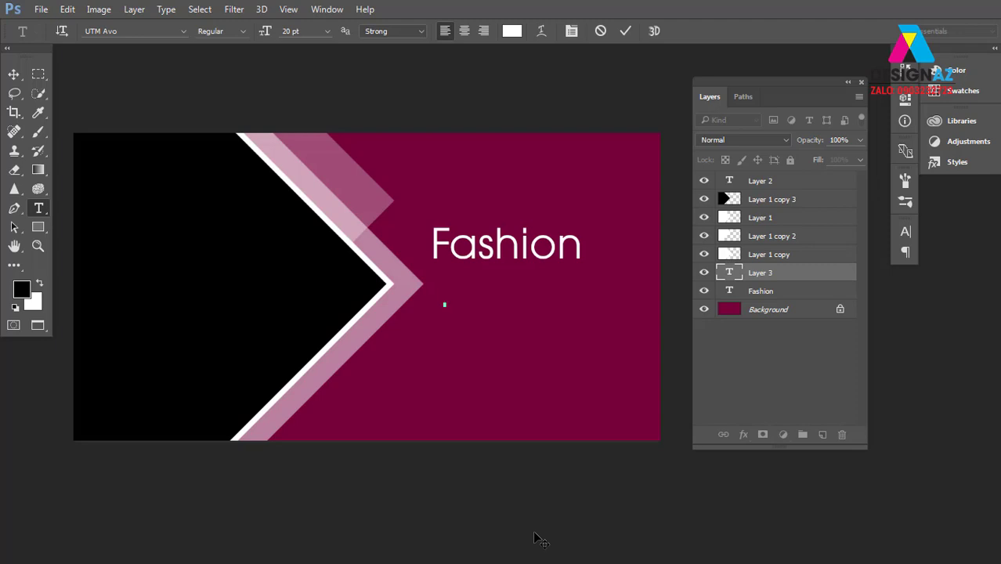
type("dong")
key("BackSpace")
key("BackSpace")
key("BackSpace")
key("BackSpace")
type("D")
type("ong ho")
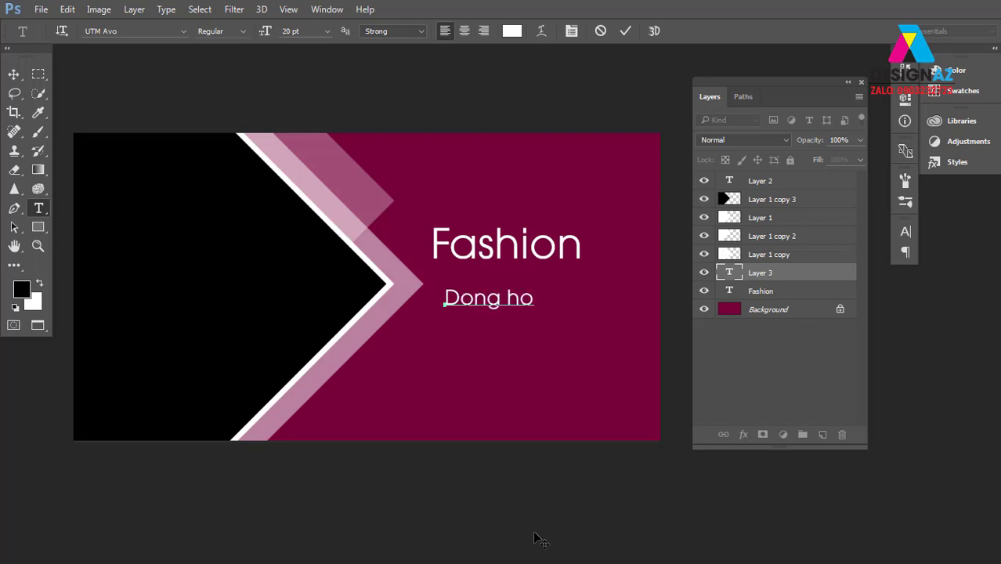
type(" nam")
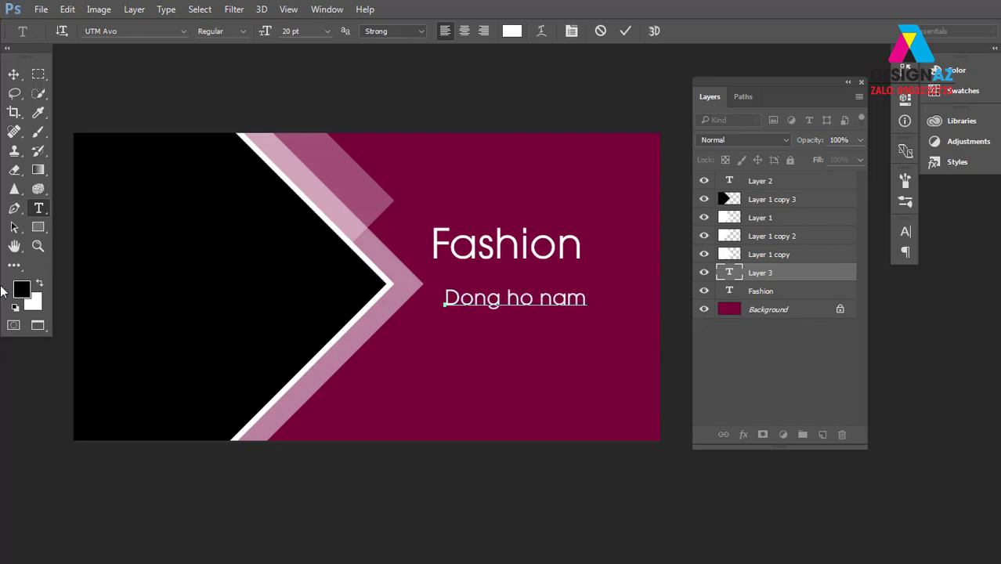
key("ctrl+Return")
key("v")
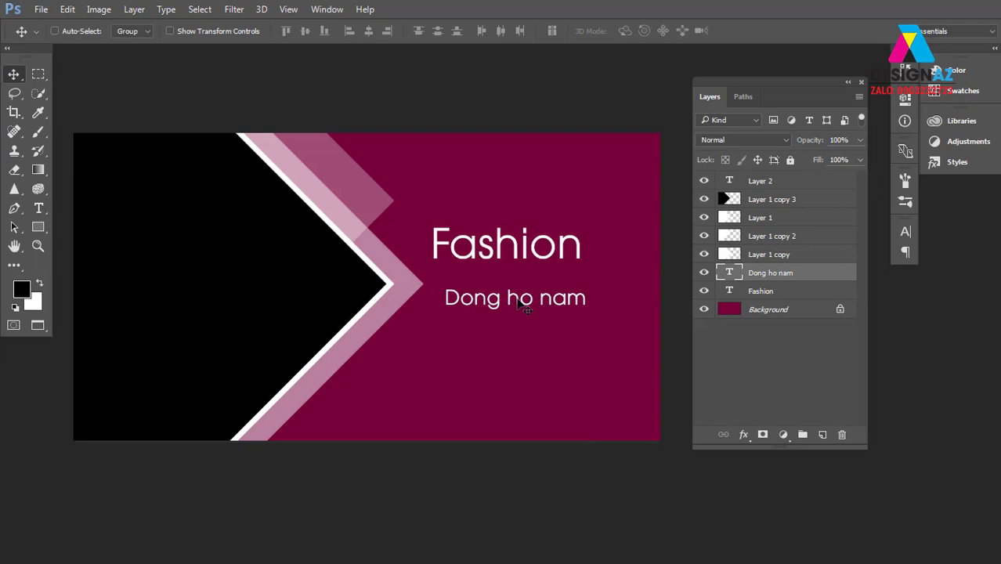
left_click_drag(521, 297, 506, 275)
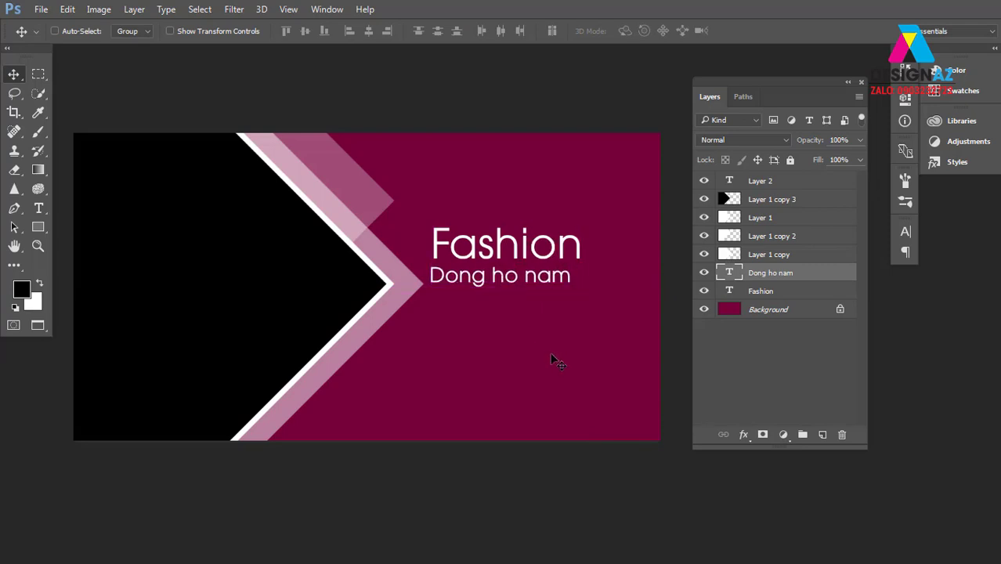
key("t")
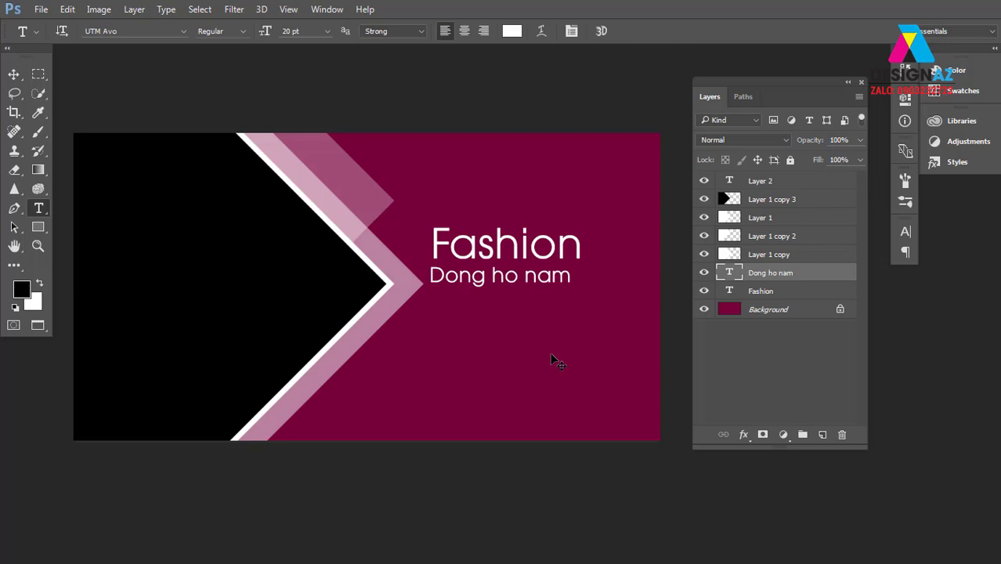
- Preview a series of fonts on the 'Dong ho nam' subtitle from the font list
left_click(134, 32)
key("Down")
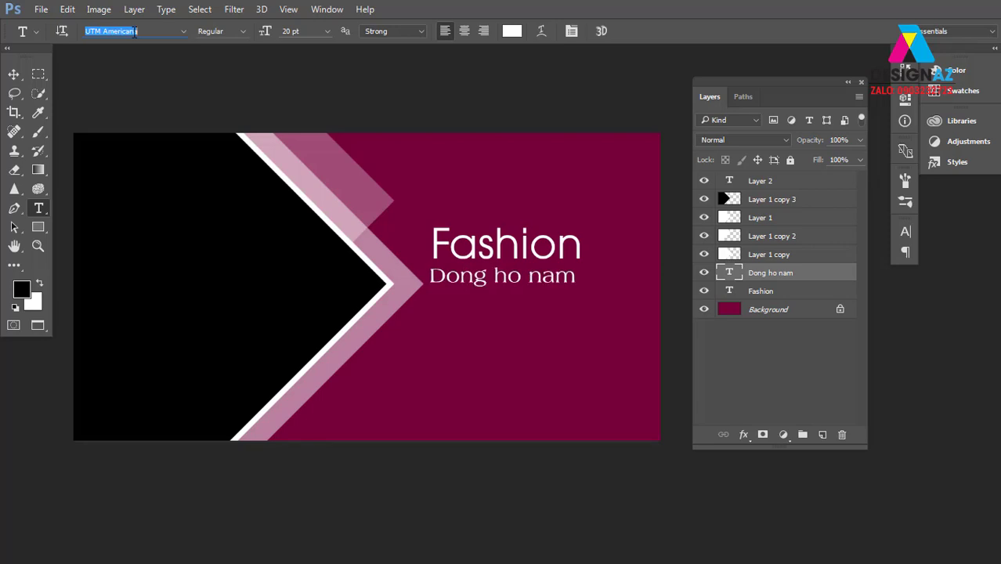
key("Down")
key("Down")
key("Down")
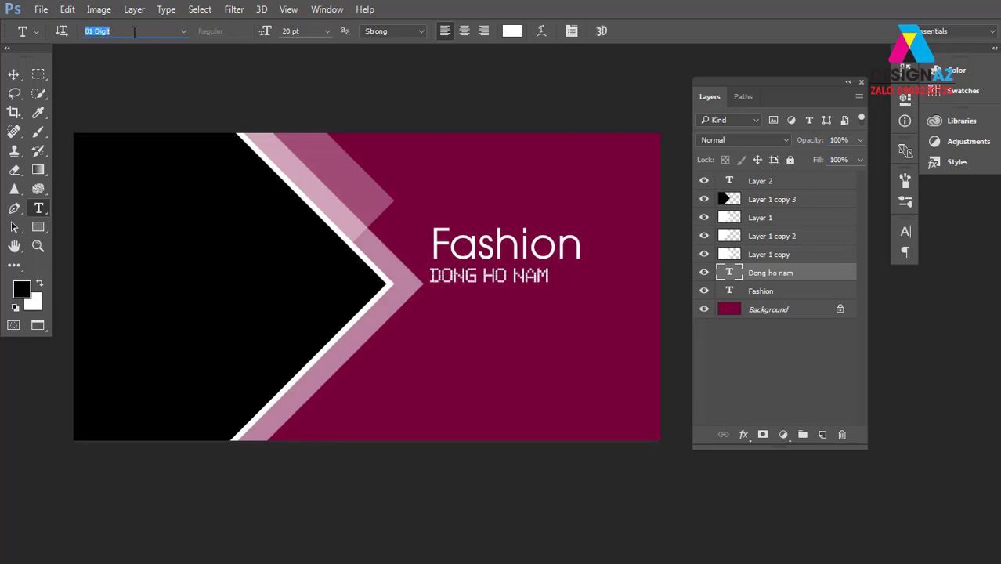
key("Down")
key("Down")
key("Down")
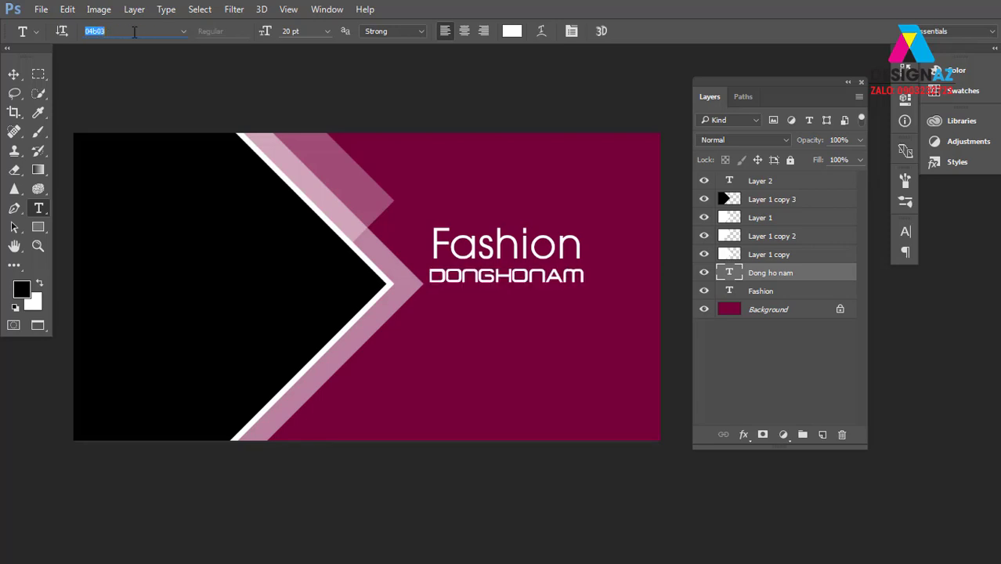
key("Down")
key("Down")
key("Down")
key("Down")
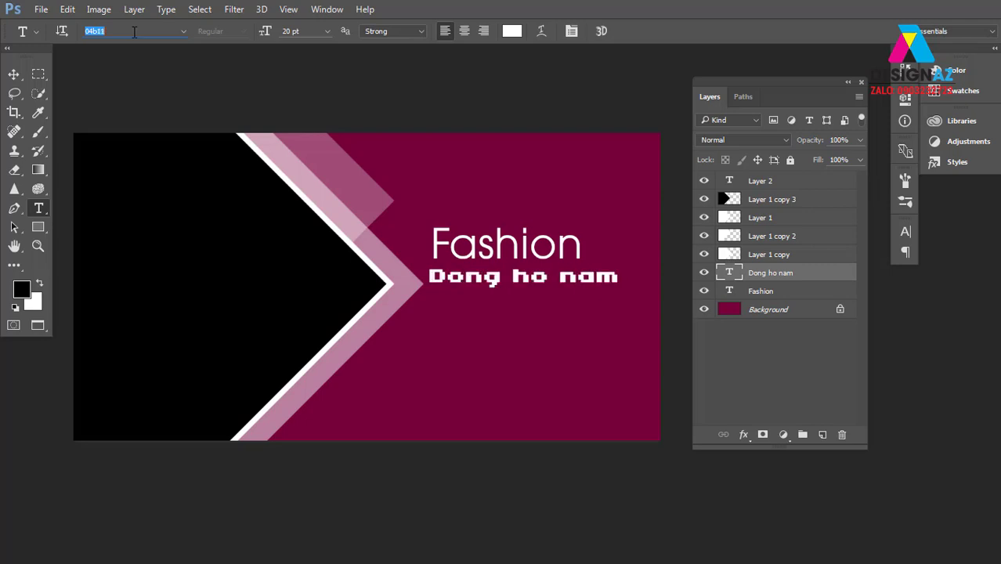
key("Down")
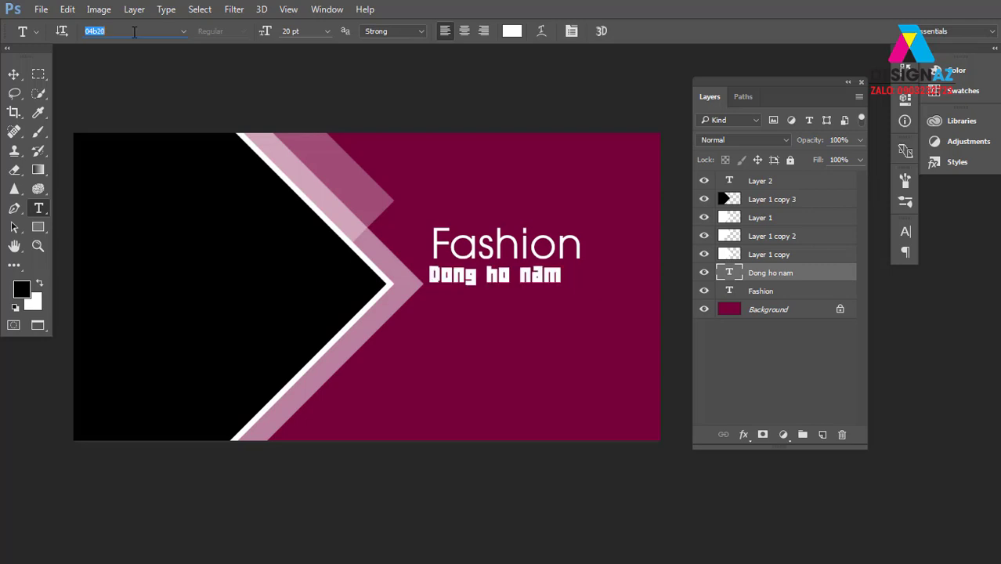
key("Down")
key("Down")
key("Down")
key("Down")
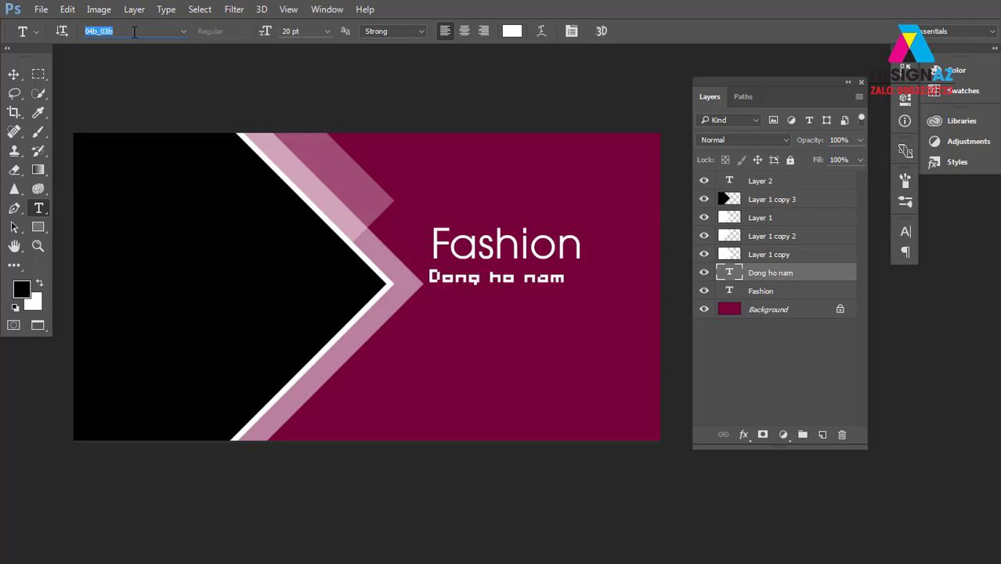
key("Down")
key("Down")
key("Down")
key("Down")
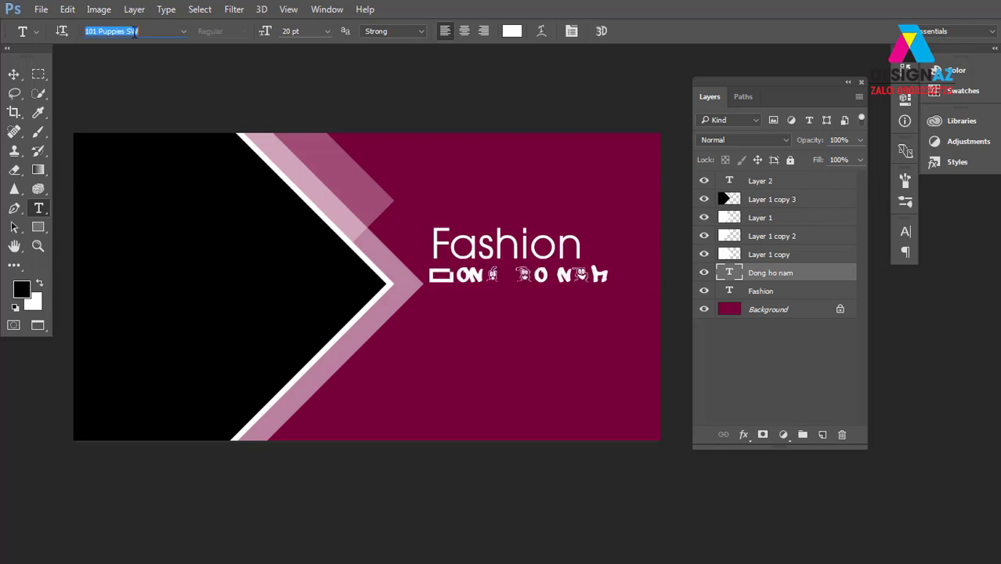
key("Down")
key("Down")
key("Down")
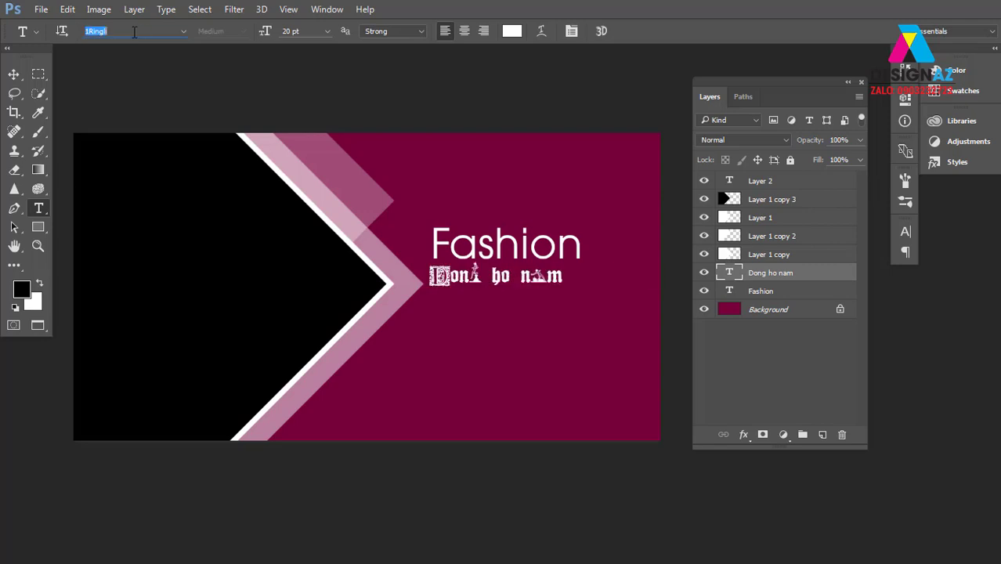
key("Down")
key("Down")
key("Down")
key("Down")
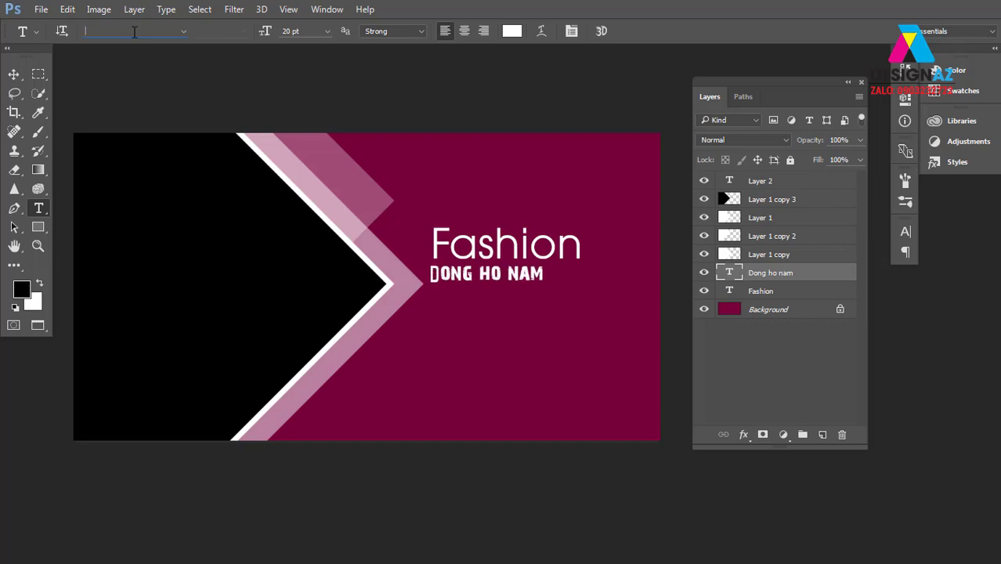
key("Down")
key("Down")
key("Down")
key("Down")
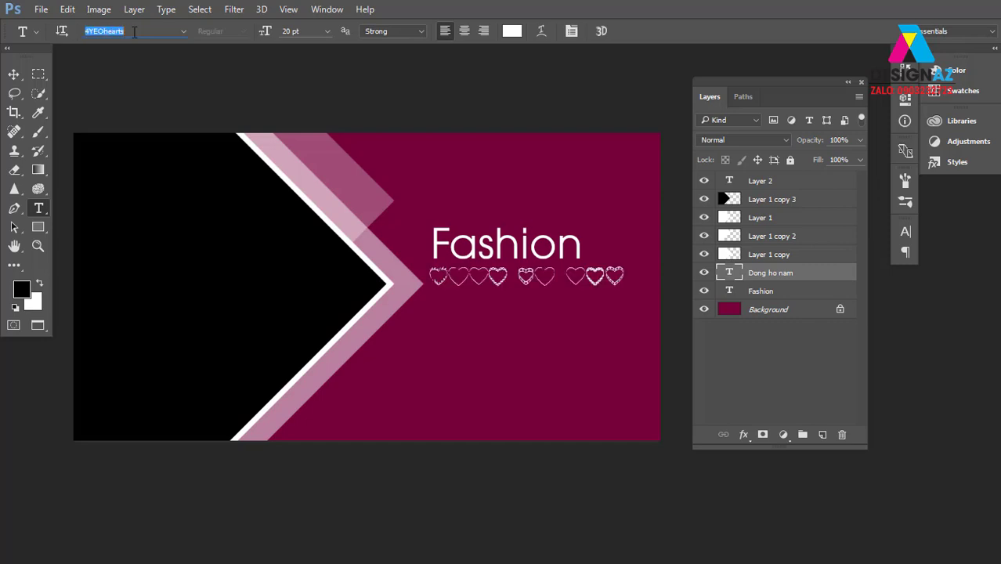
key("Down")
key("Down")
key("Down")
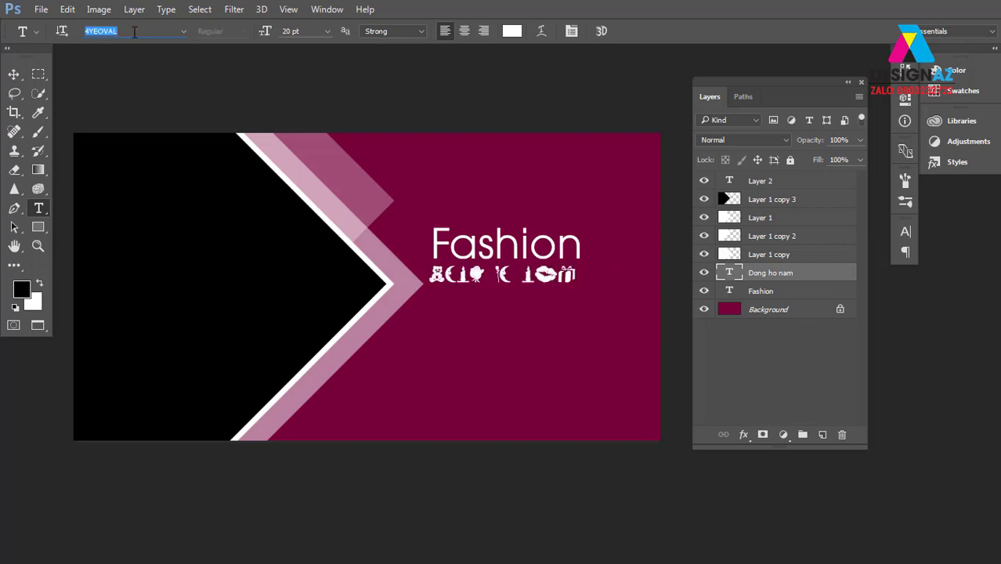
- Search 'utm' fonts, apply UTM Americana EB, and shift the subtitle slightly right
key("BackSpace")
type("utm")
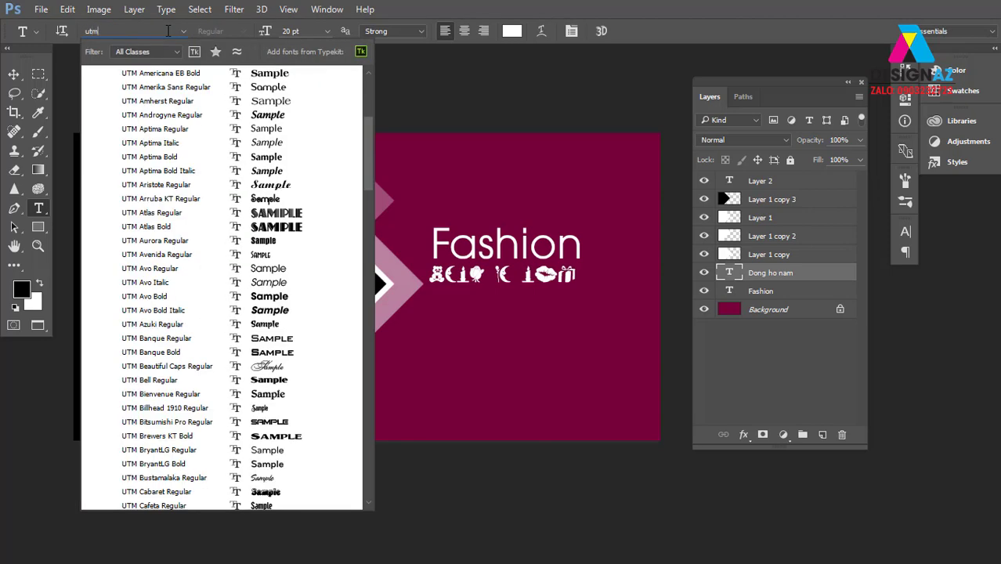
left_click(258, 75)
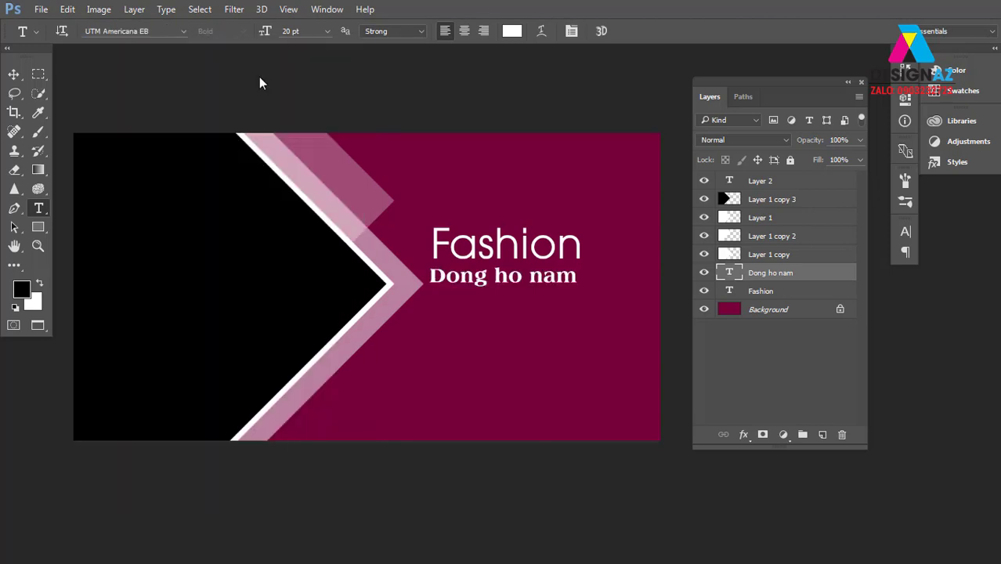
left_click(160, 34)
left_click(14, 73)
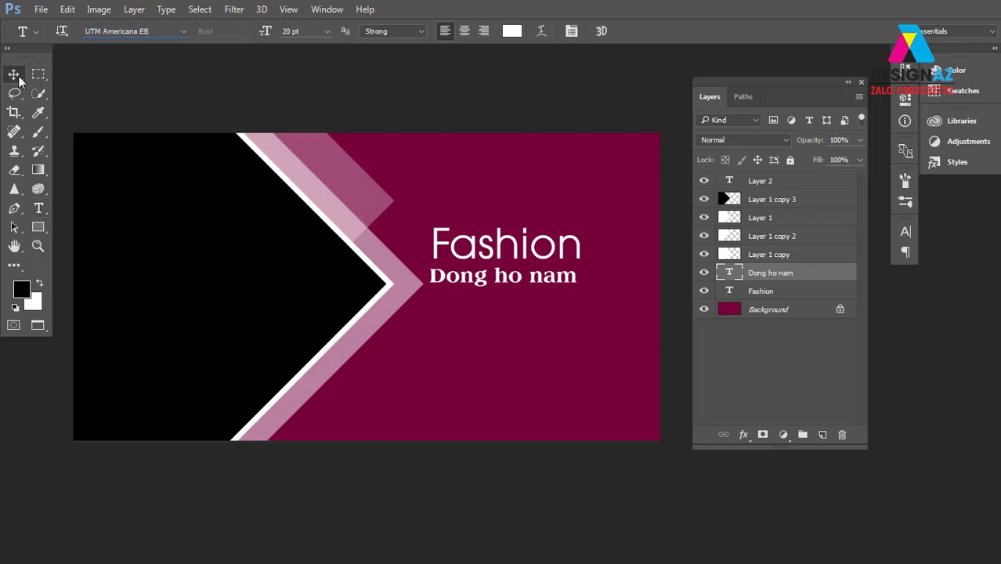
left_click_drag(549, 279, 562, 284)
- Step through the UTM fonts on the subtitle, settling on UTM Avo Bold
key("t")
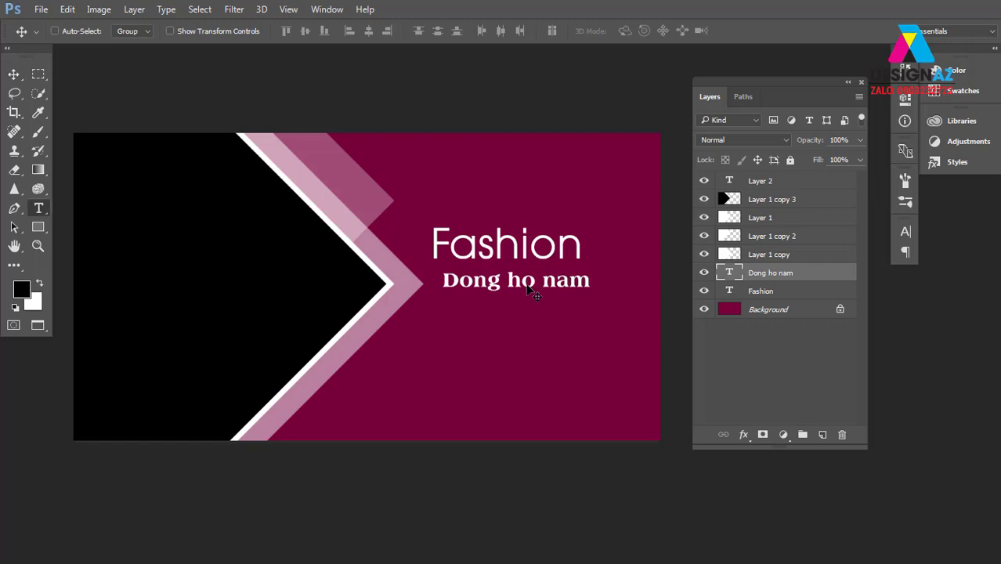
left_click(163, 35)
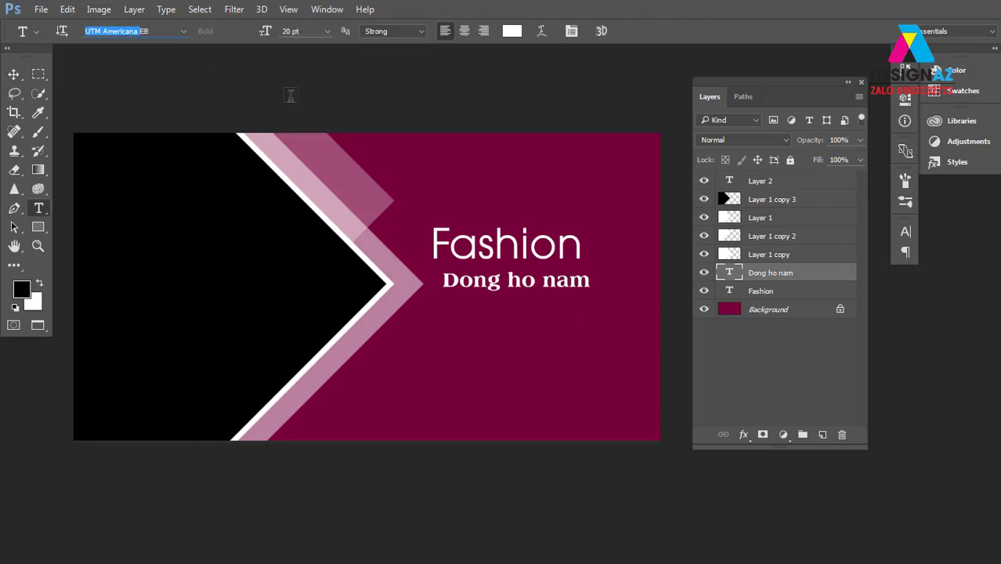
left_click(159, 30)
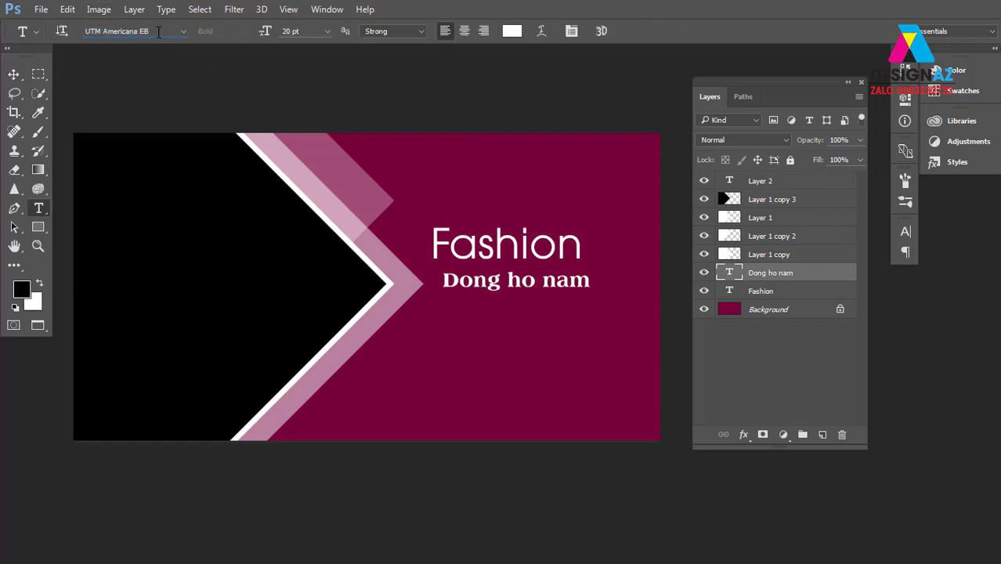
triple_click(159, 30)
key("Down")
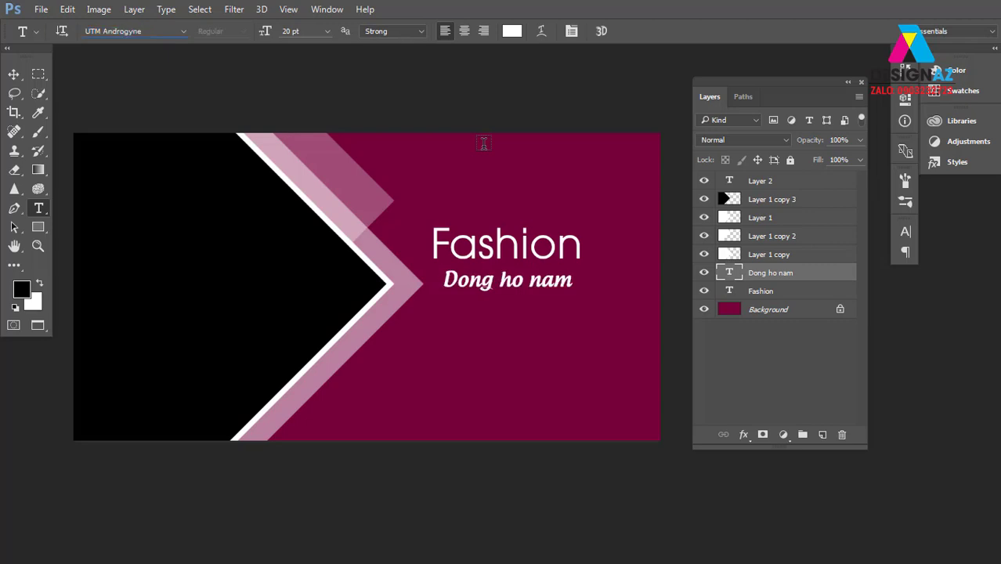
key("Down")
key("Down")
key("Down")
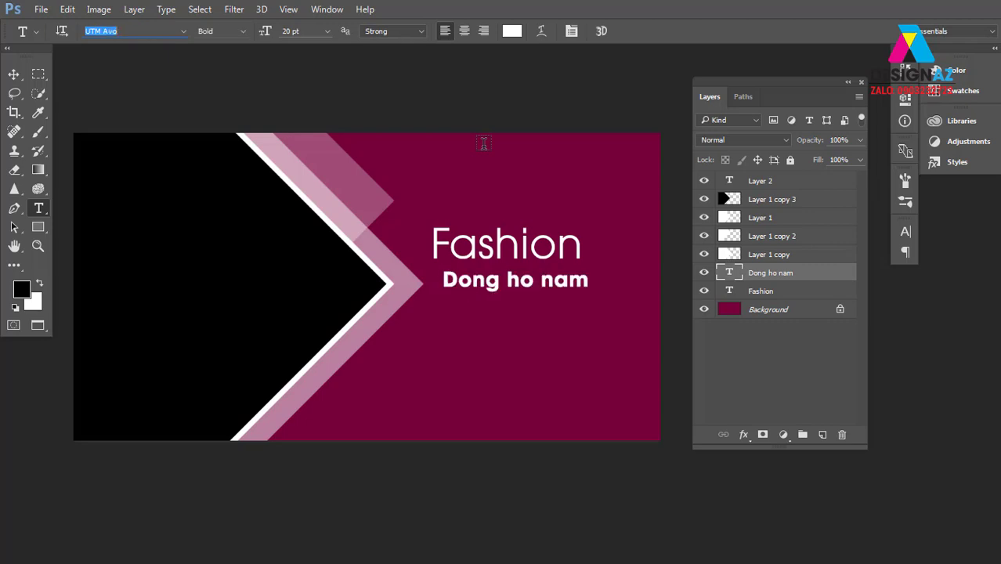
key("Down")
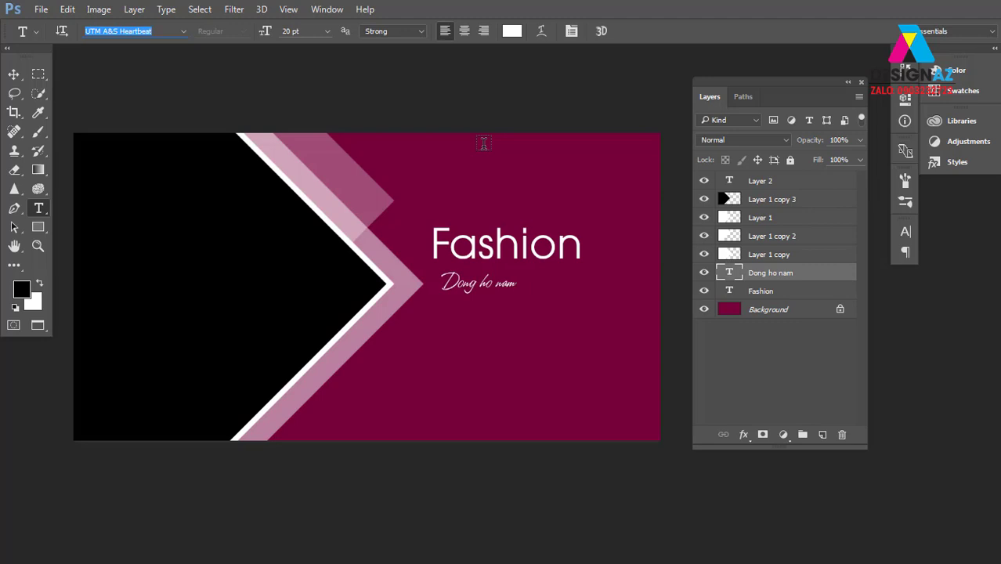
- Scale 'Dong ho nam' up to about 270% and move it to the right
left_click(13, 73)
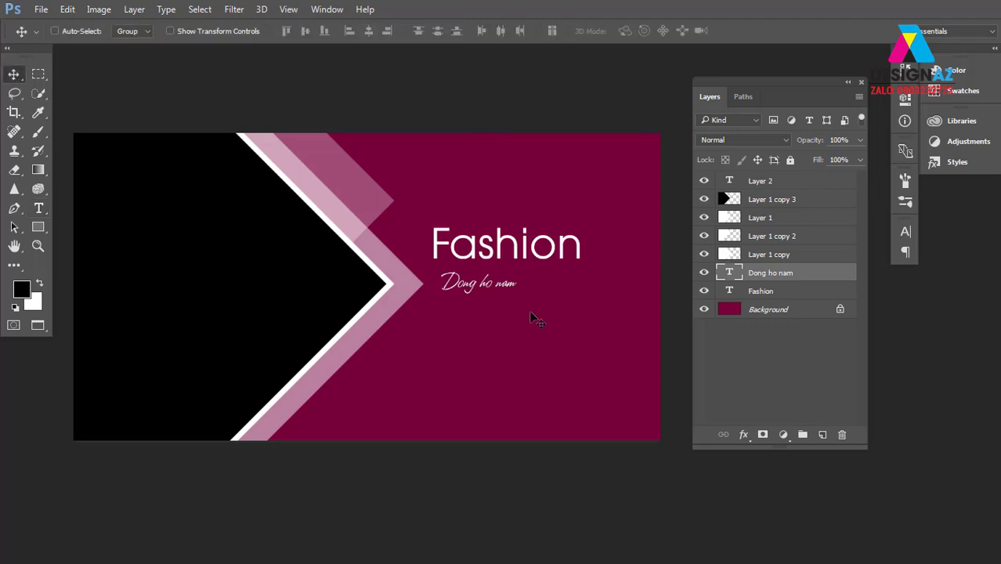
key("ctrl")
key("ctrl+t")
left_click_drag(516, 273, 584, 227)
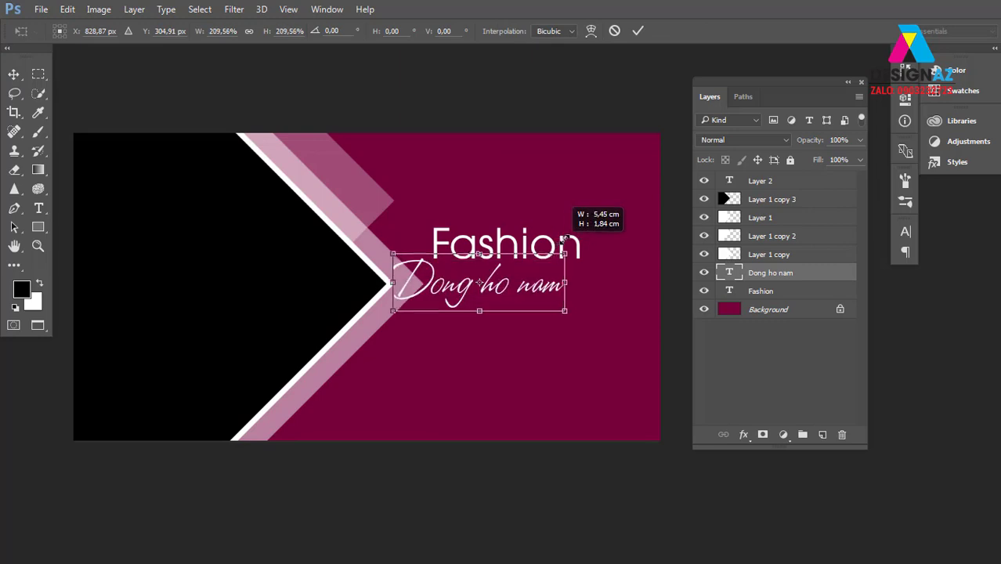
left_click_drag(508, 298, 517, 305)
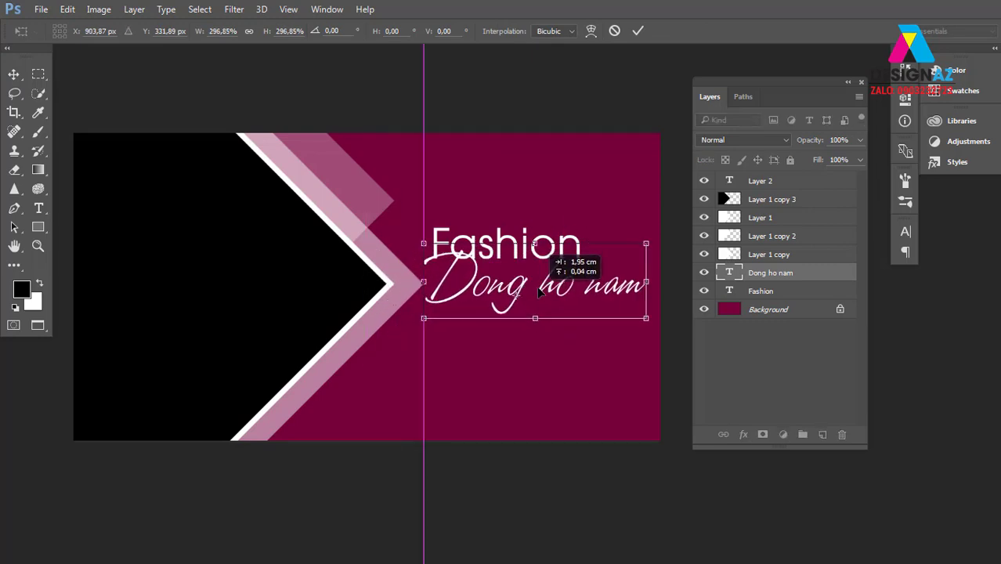
left_click_drag(517, 299, 536, 291)
key("Return")
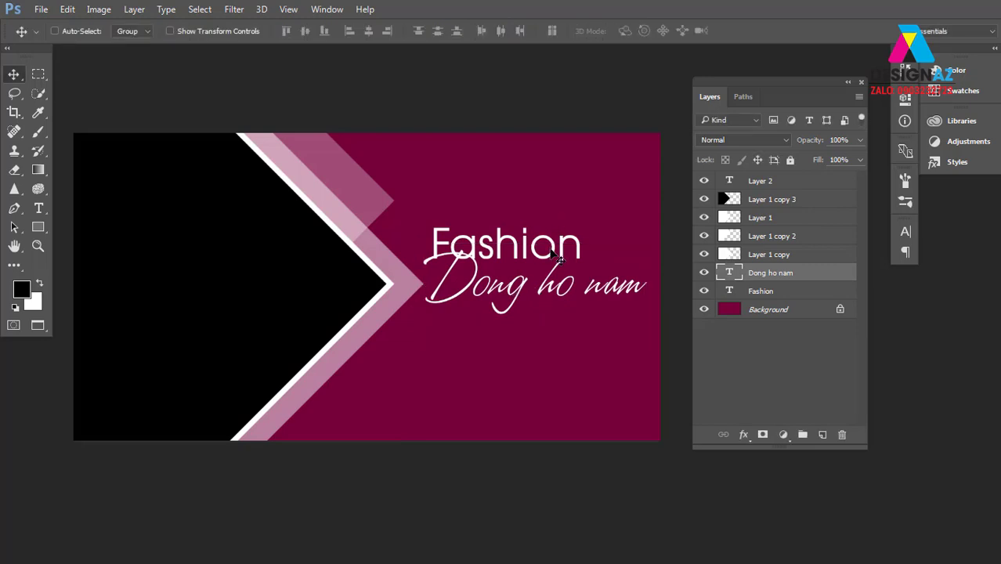
- Shrink Fashion to about 74% and place it beneath 'Dong ho nam'
right_click(551, 250)
left_click(580, 258)
left_click_drag(584, 253, 635, 248)
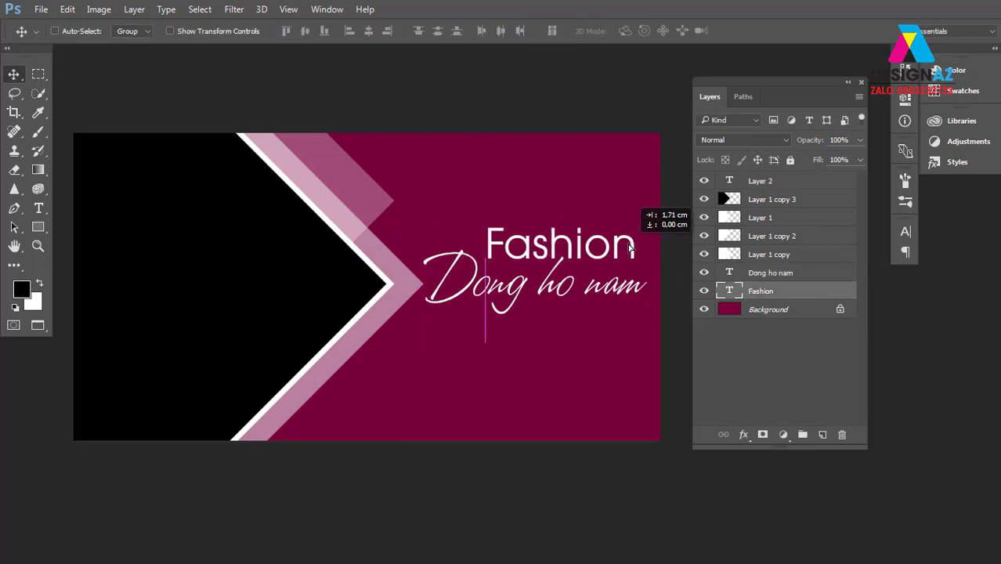
key("ctrl+t")
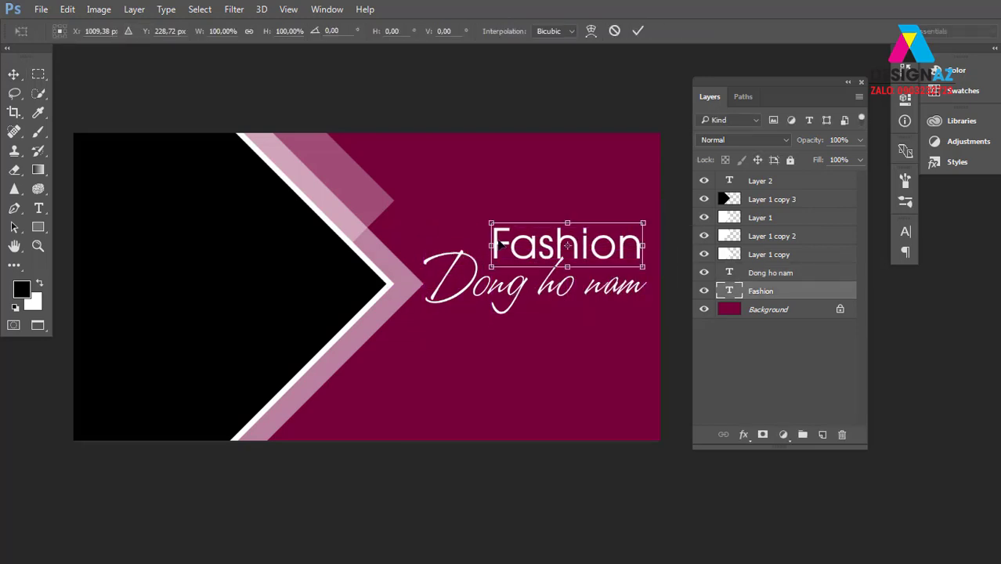
left_click_drag(487, 220, 528, 233)
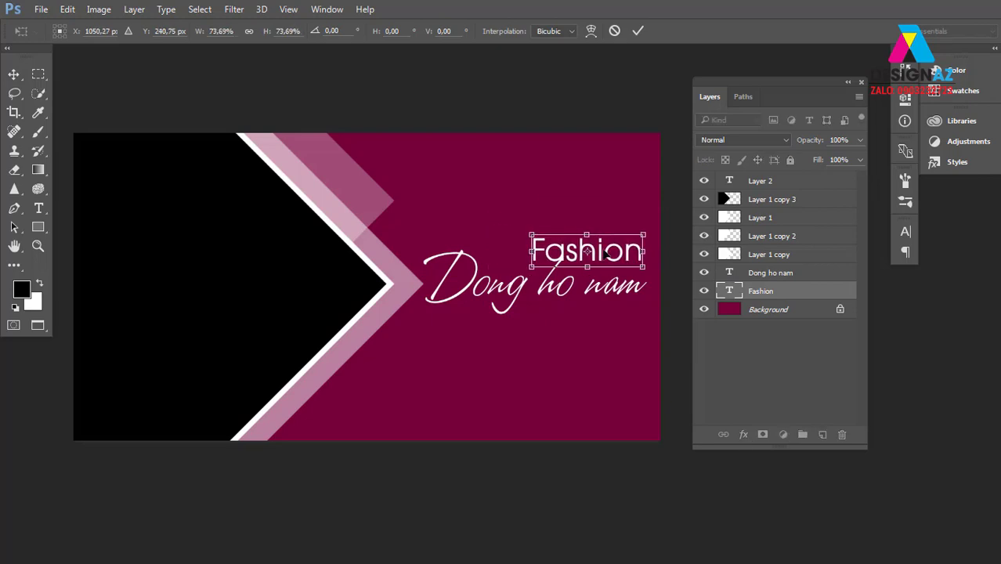
left_click_drag(602, 254, 606, 314)
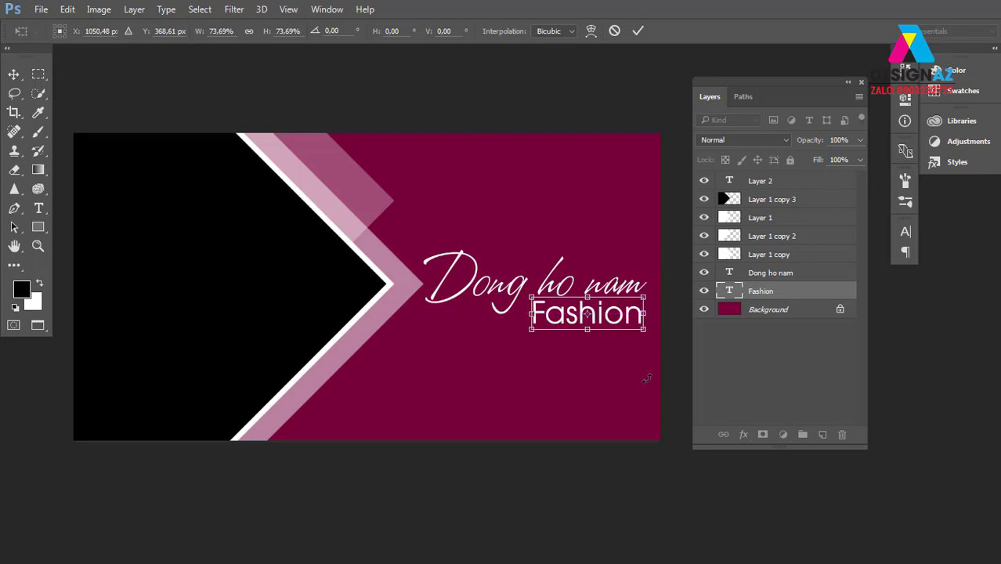
key("Return")
- Raise 'Dong ho nam' slightly and nudge Fashion up a little
right_click(622, 291)
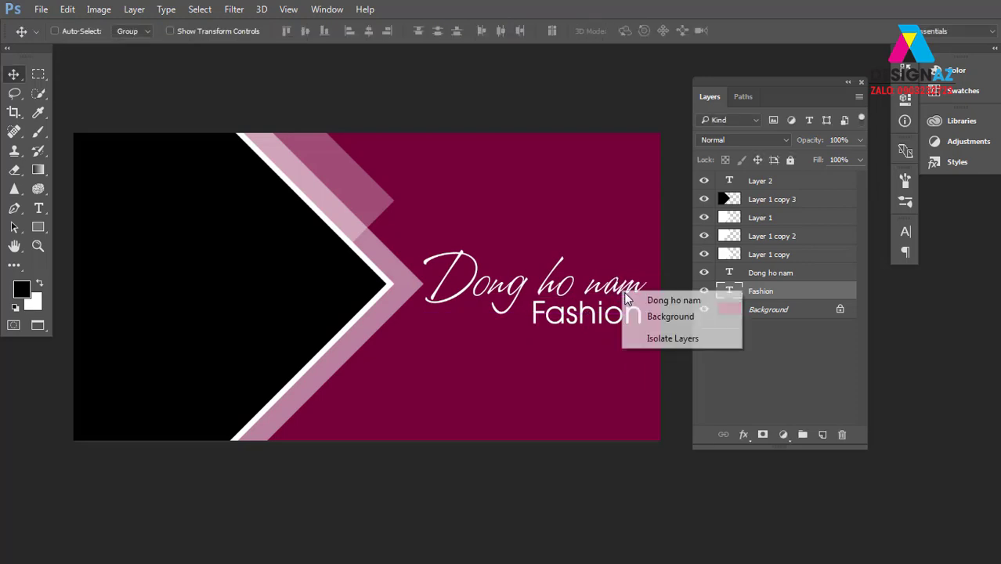
left_click(649, 304)
left_click_drag(641, 264, 641, 252)
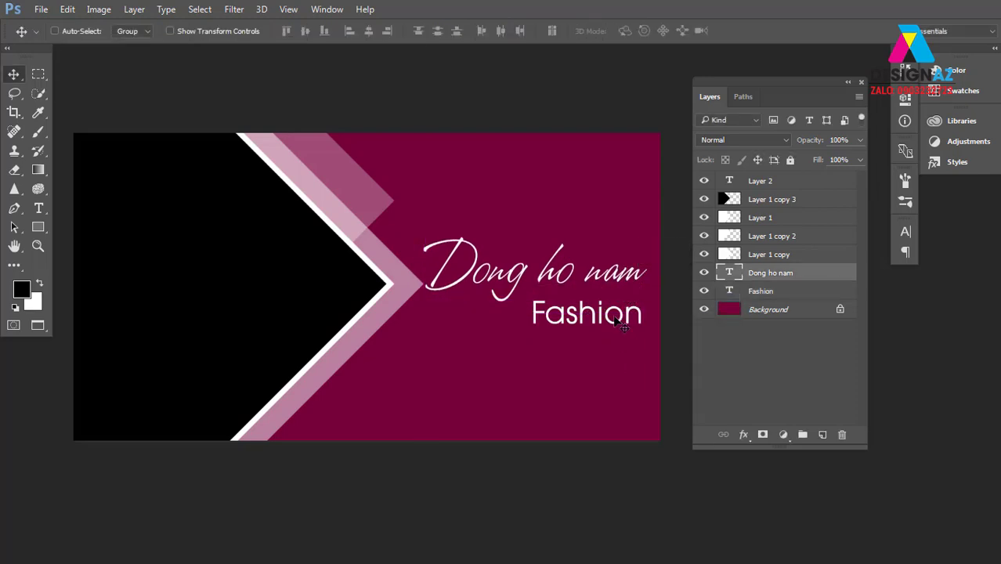
right_click(636, 333)
left_click(636, 333)
left_click_drag(627, 315, 626, 309)
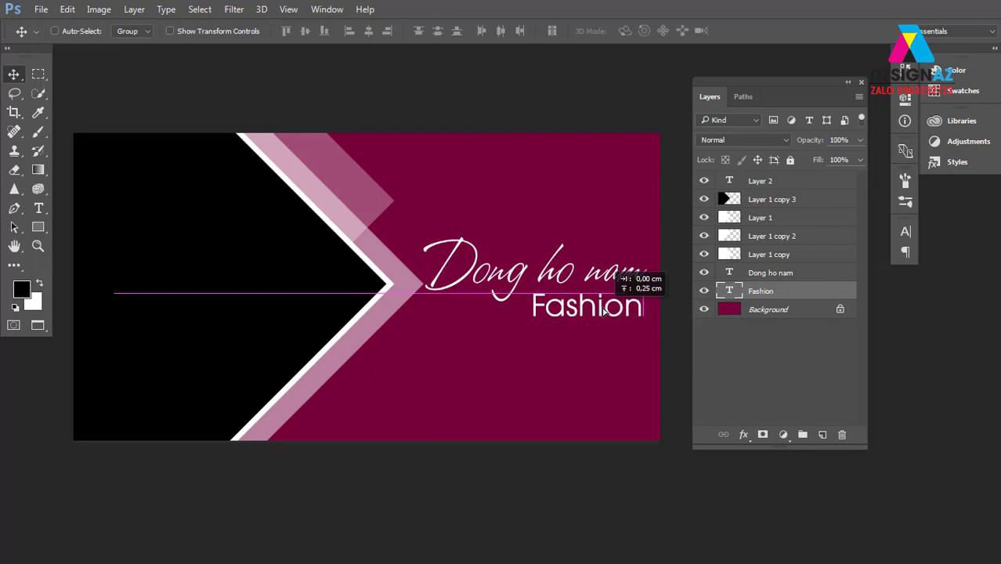
- Select the black arrow and three chevron layers and move them about 55 px left
right_click(349, 284)
left_click(364, 283)
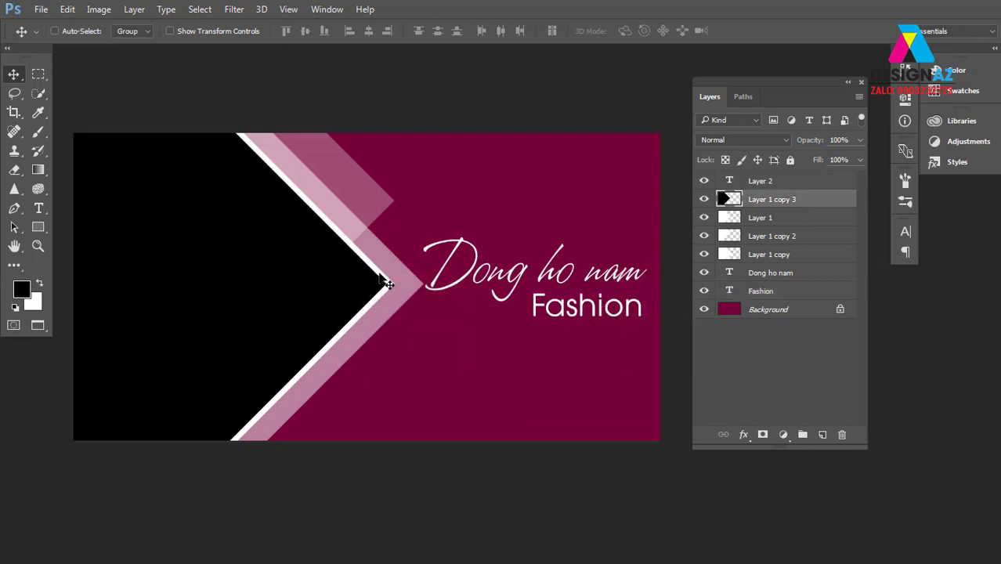
right_click(399, 287)
left_click(399, 287, "shift")
right_click(386, 259)
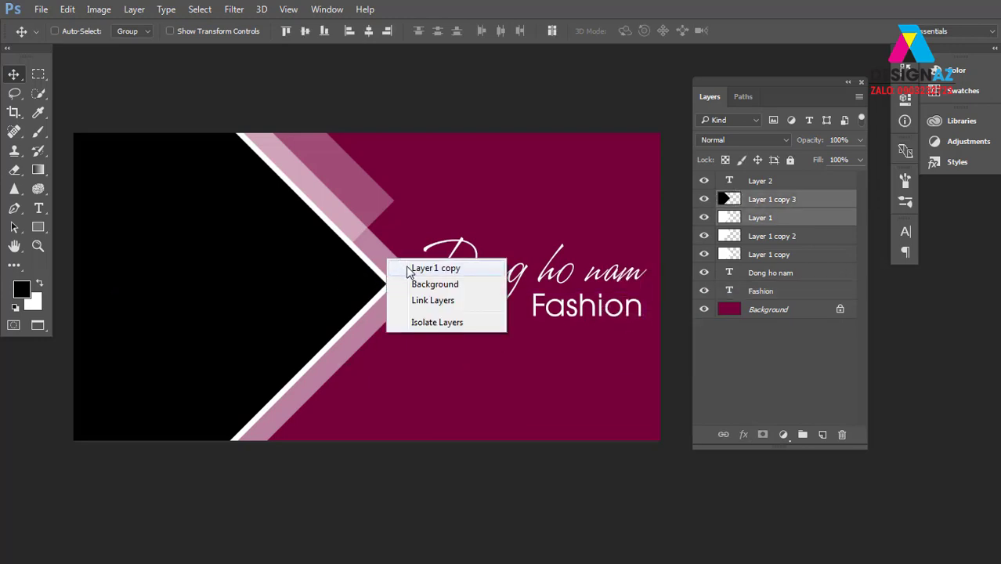
left_click(406, 266, "shift")
right_click(369, 202)
left_click(381, 202, "shift")
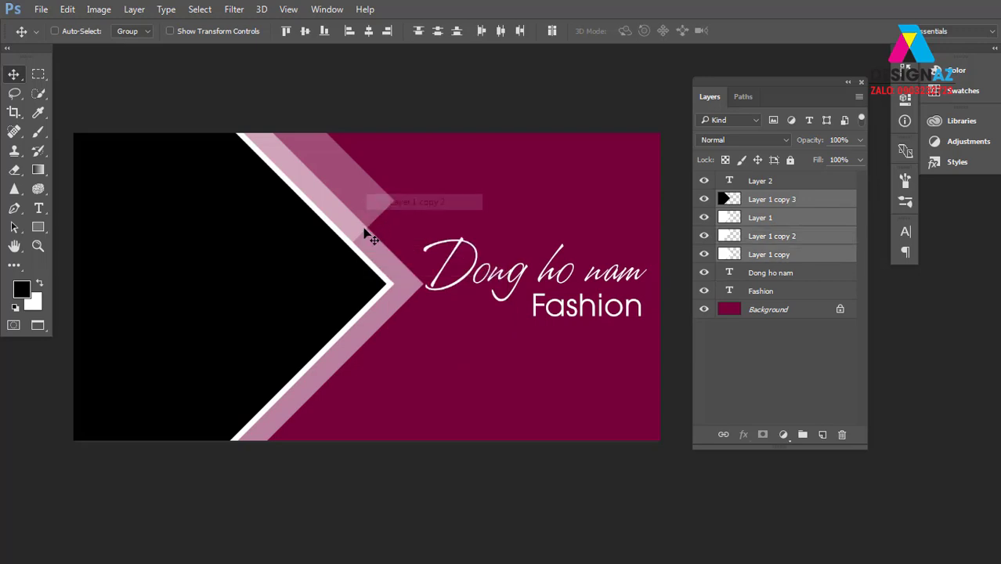
left_click_drag(376, 211, 333, 212)
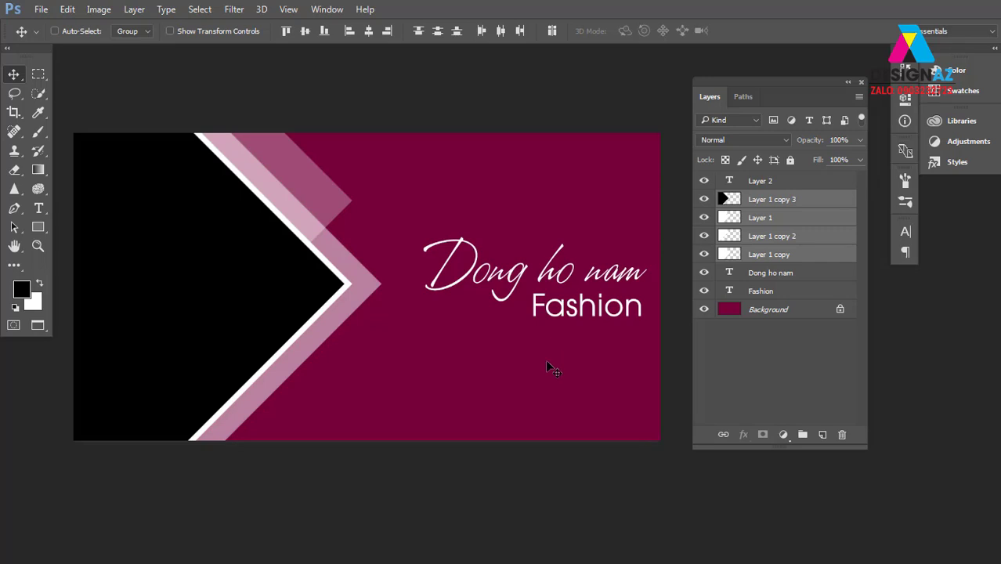
- Shift 'Dong ho nam' about 35 px left and Fashion about 28 px left
right_click(497, 273)
left_click(514, 281)
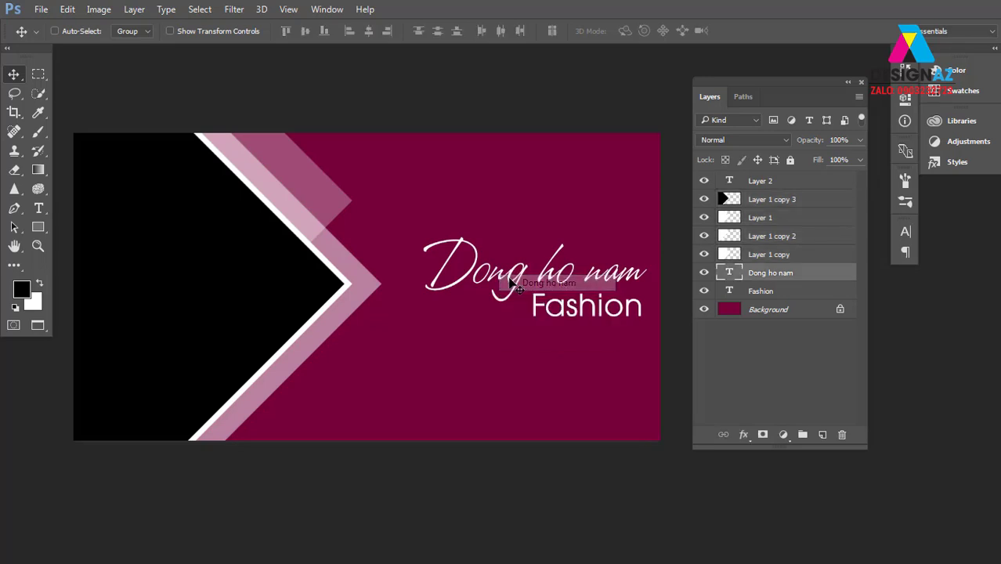
left_click_drag(510, 282, 484, 282)
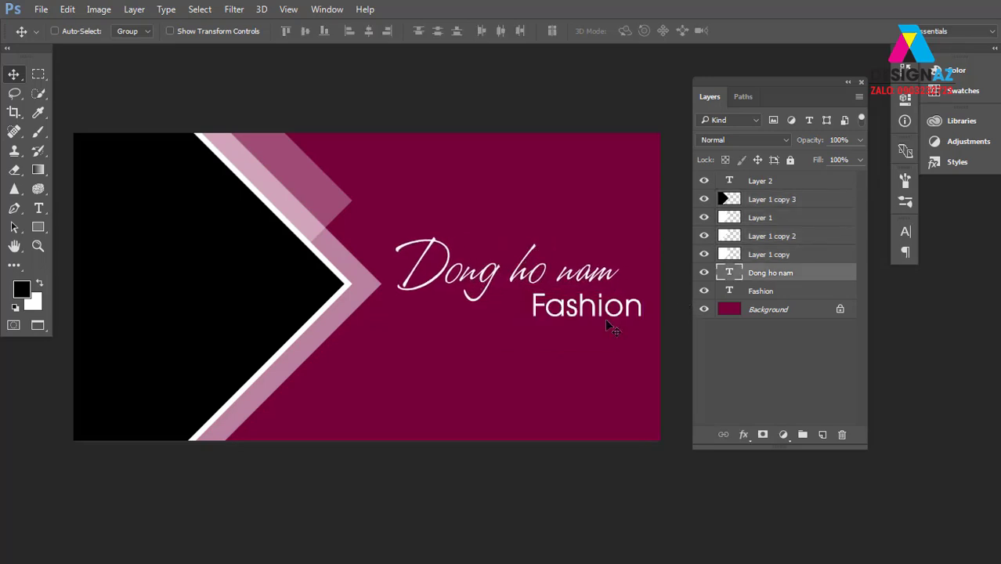
right_click(607, 306)
left_click(635, 314)
mouse_move(616, 312)
left_mouse_down()
mouse_move(594, 313)
mouse_move(603, 280)
left_mouse_up()
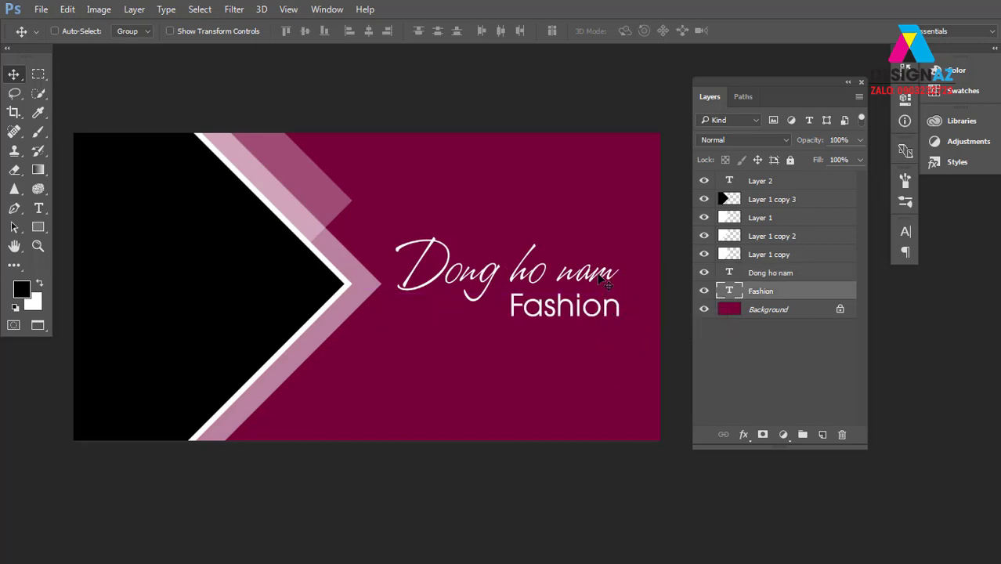
right_click(602, 280)
left_click(630, 284)
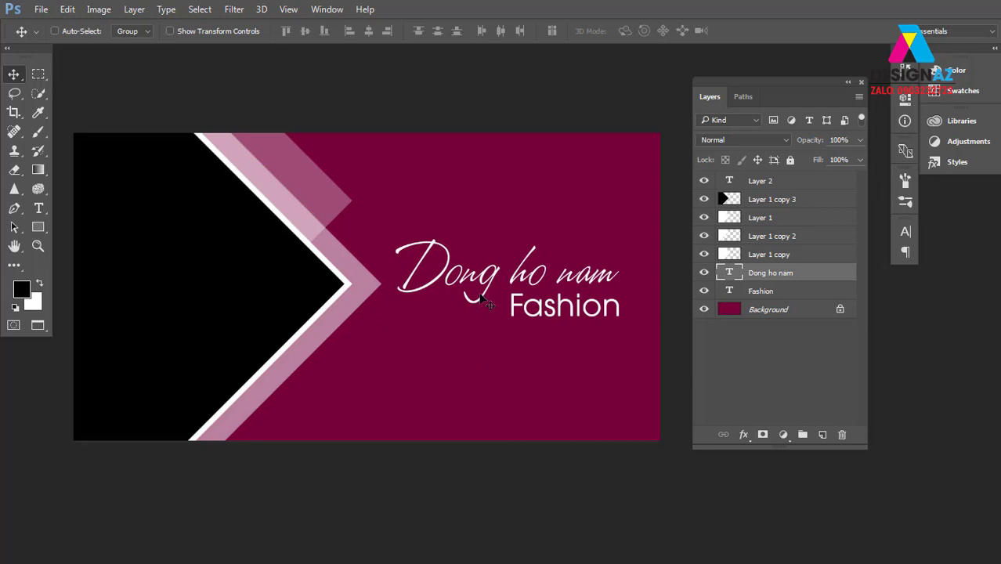
- Open Omega_Watches_logo.png from E:\thuvienanh\dongho as a new document
key("ctrl+o")
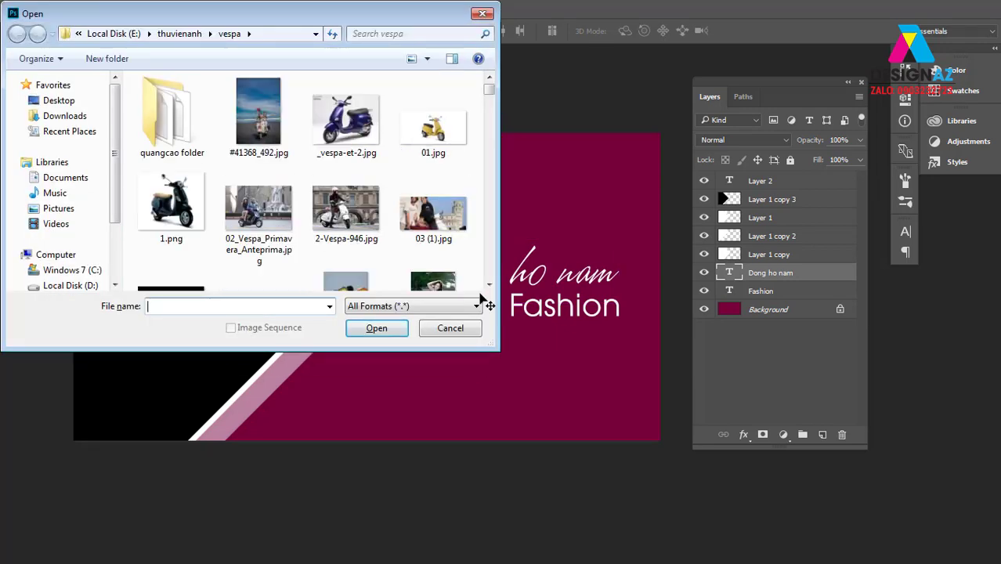
left_click(290, 219)
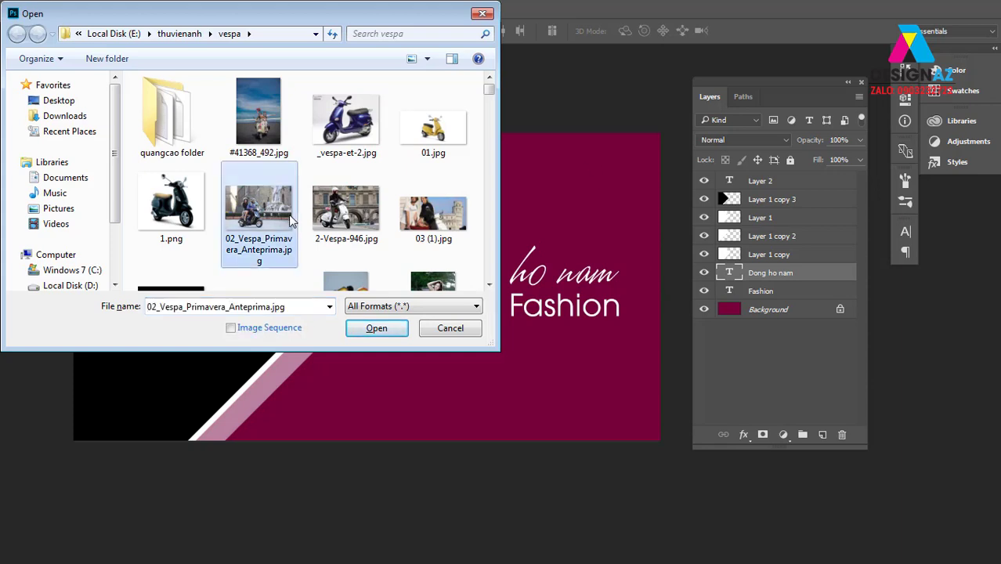
left_click(196, 34)
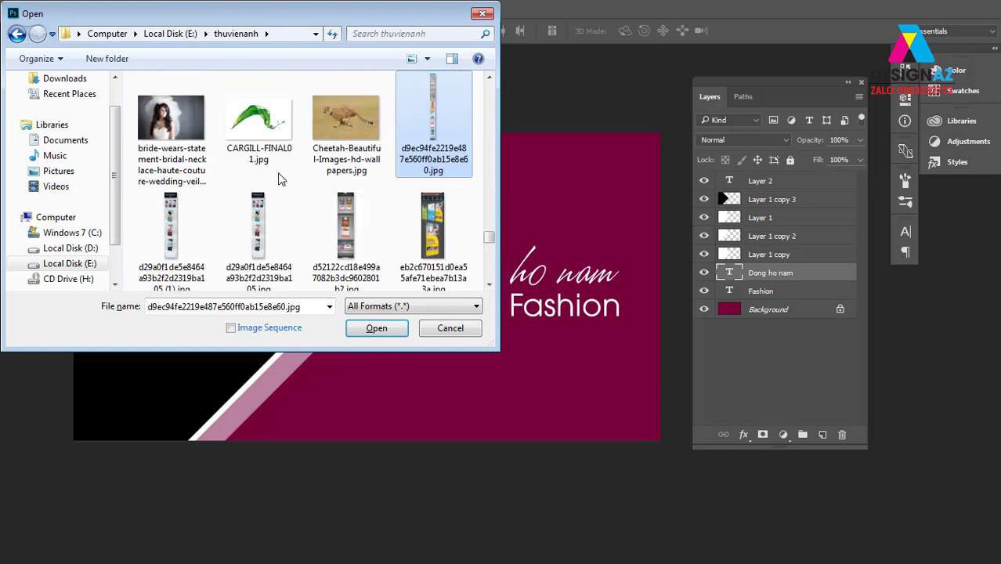
key("BackSpace")
double_click(409, 275)
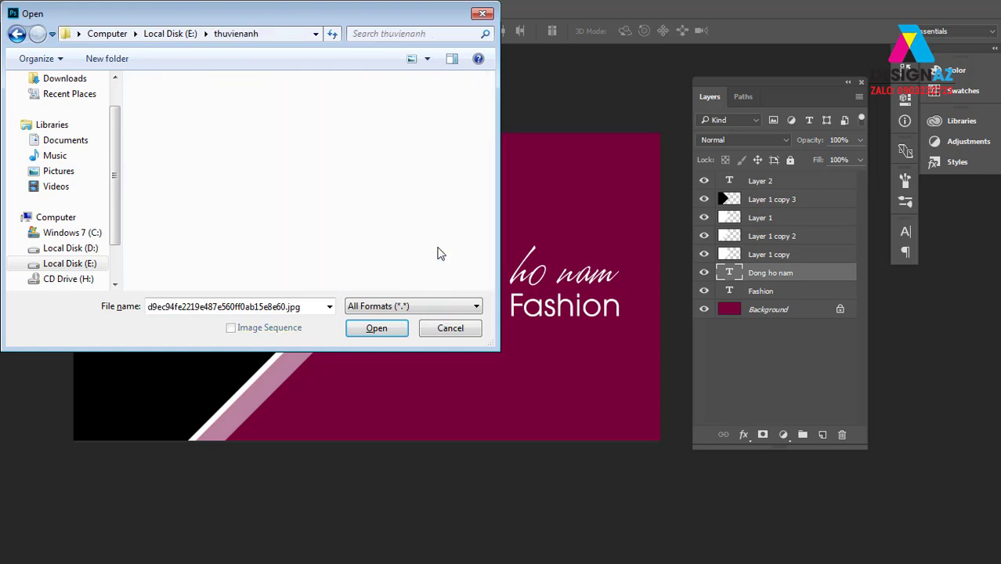
key("d")
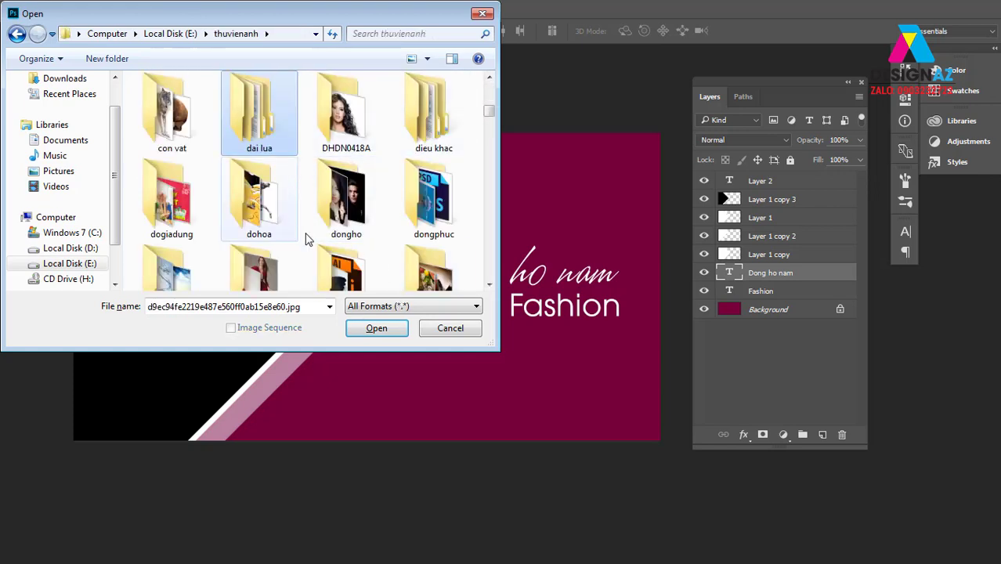
left_click(335, 207)
double_click(335, 207)
left_click(278, 222)
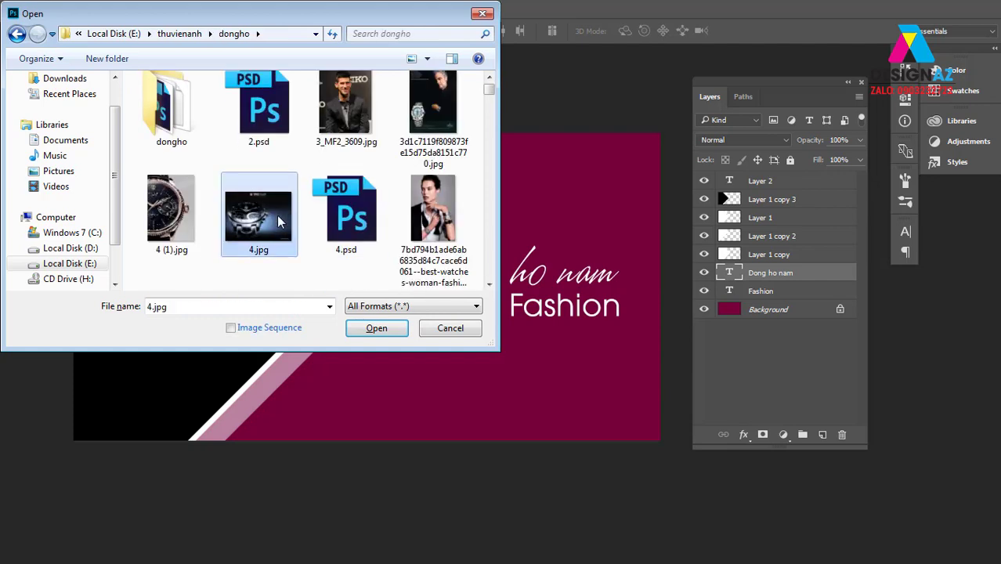
key("o")
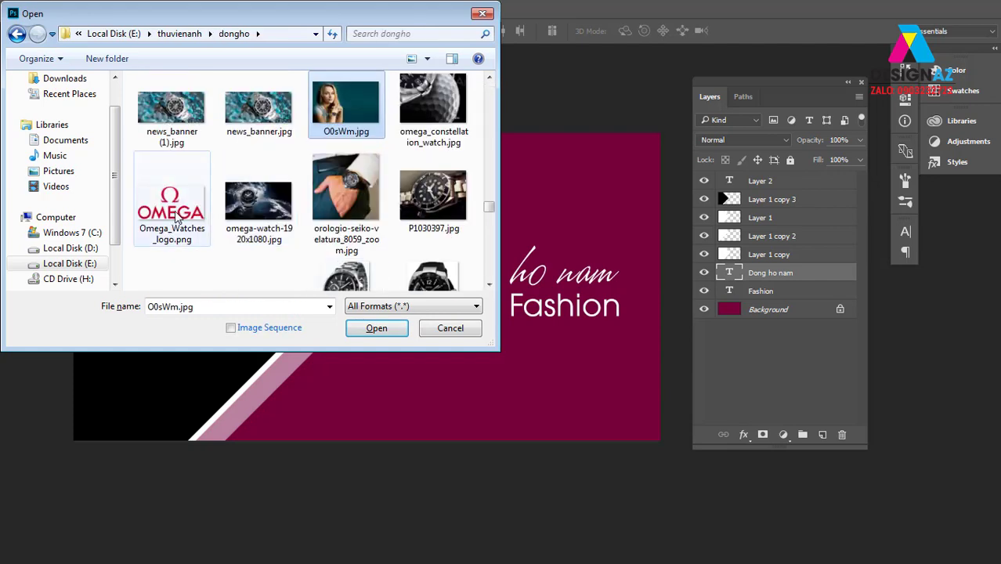
left_click(199, 232)
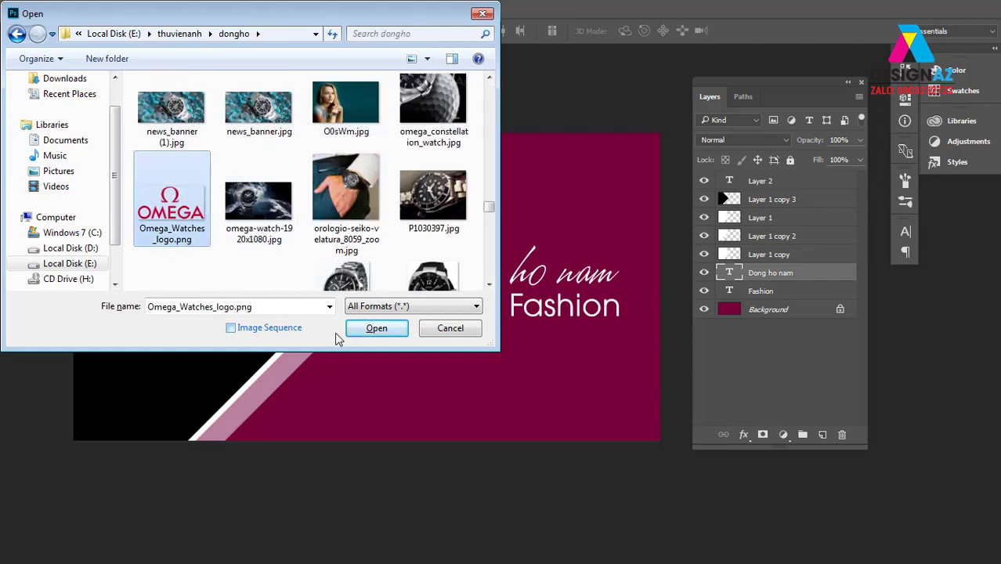
left_click(394, 333)
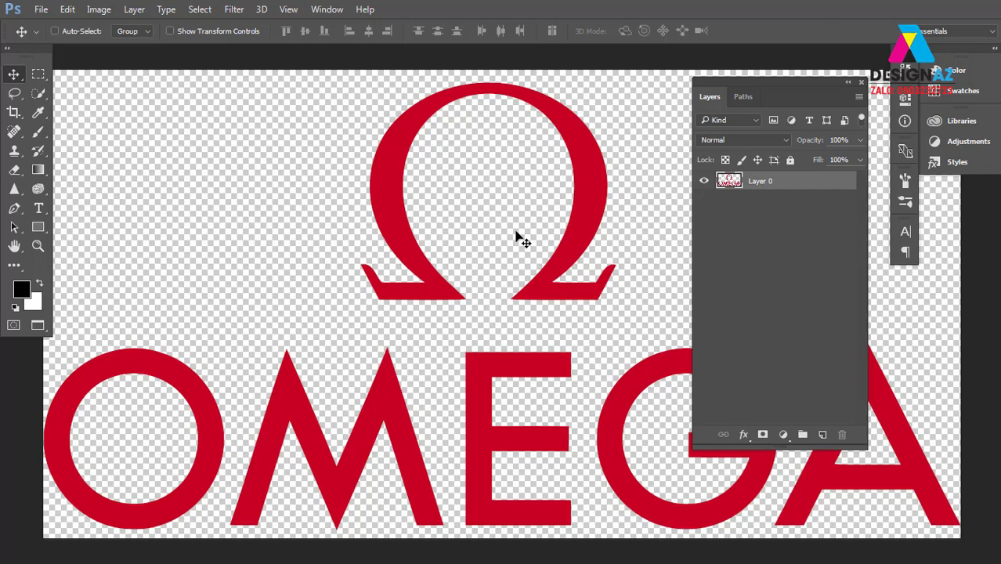
- Zoom out and arrange the logo and banner documents 2-up vertically, removing the stray logo layer
key("ctrl+minus")
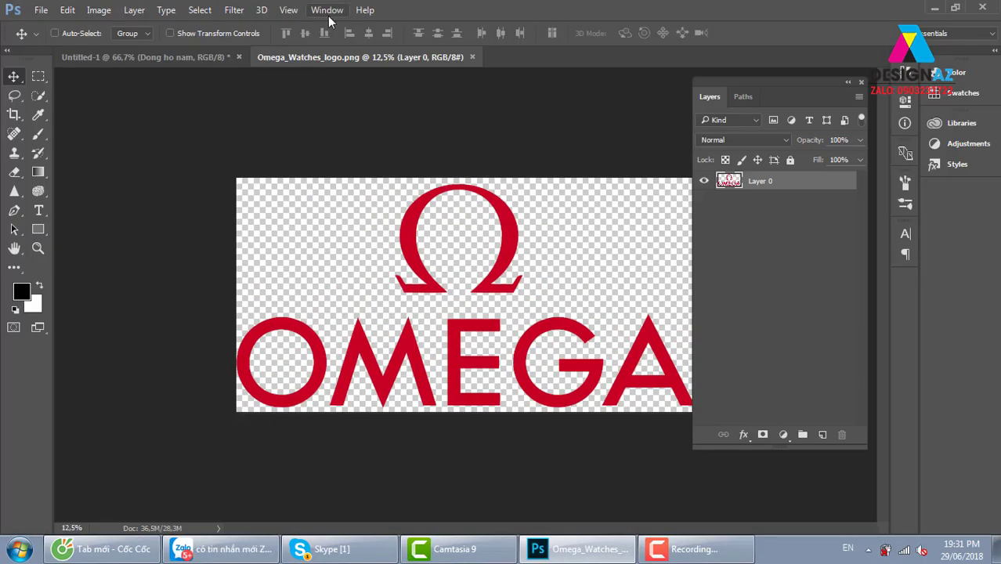
left_click(327, 11)
mouse_move(392, 10)
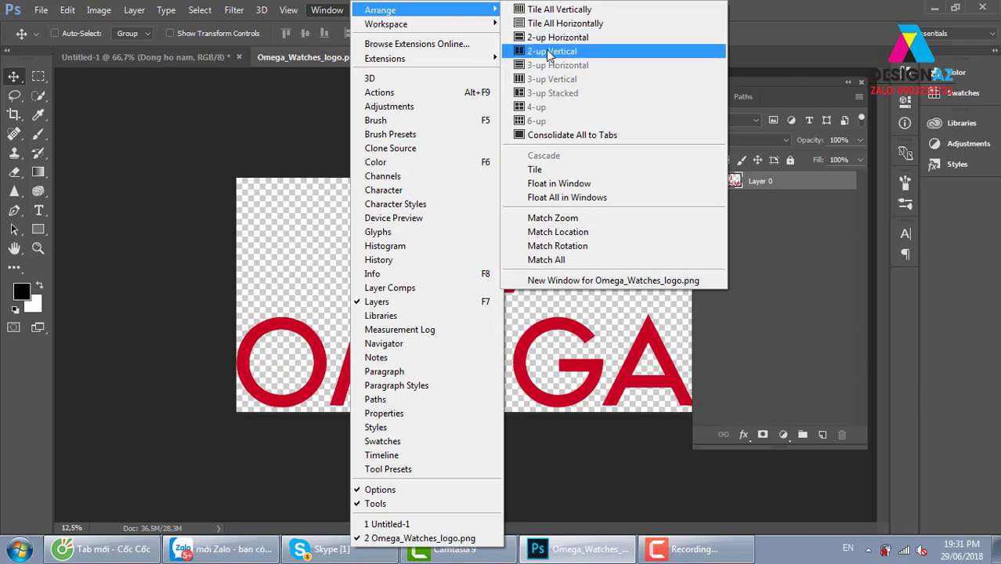
left_click(551, 51)
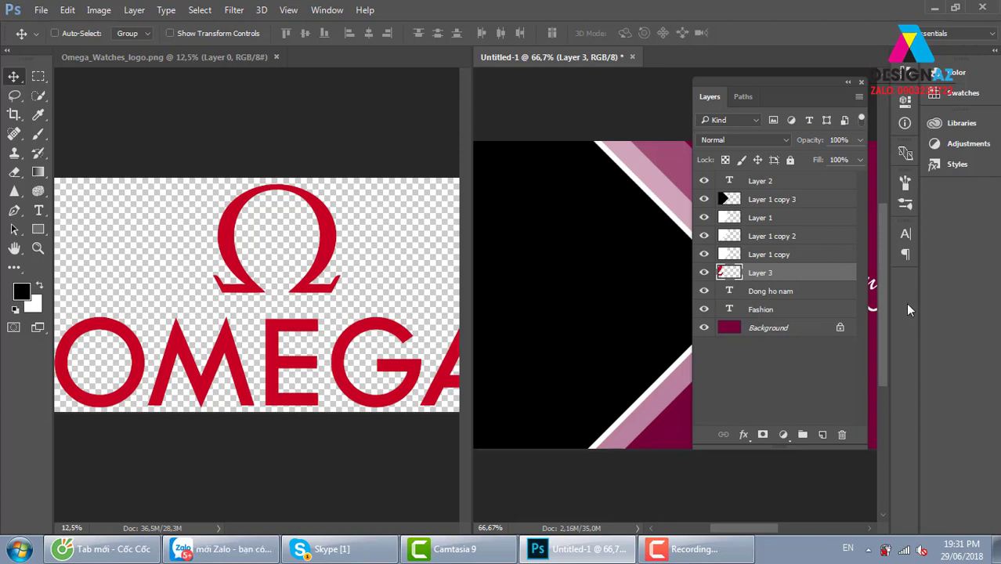
key("Delete")
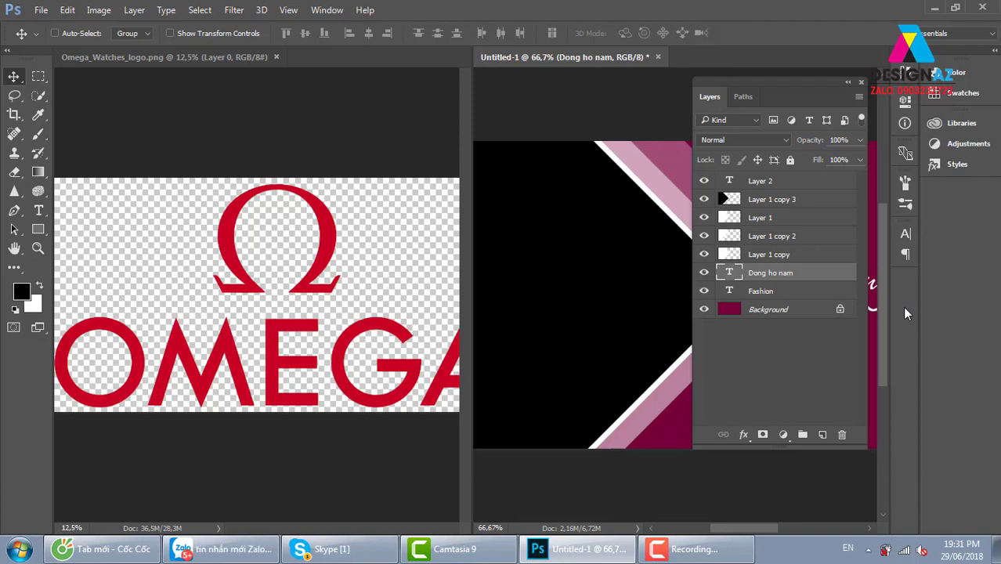
- Select Layer 1 copy 3, drag the Omega logo into the banner, then undo it
right_click(593, 213)
left_click(619, 217)
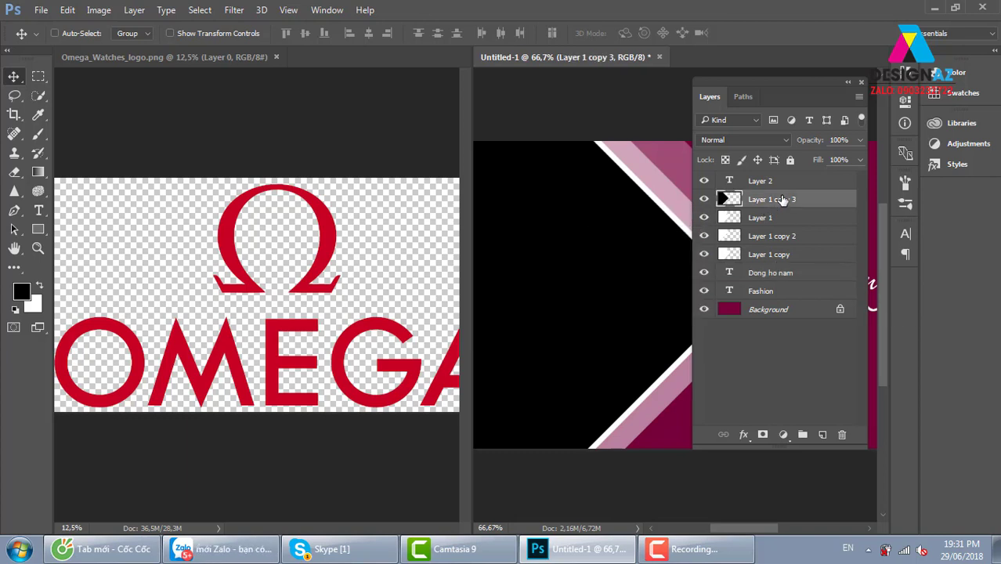
left_click(324, 277)
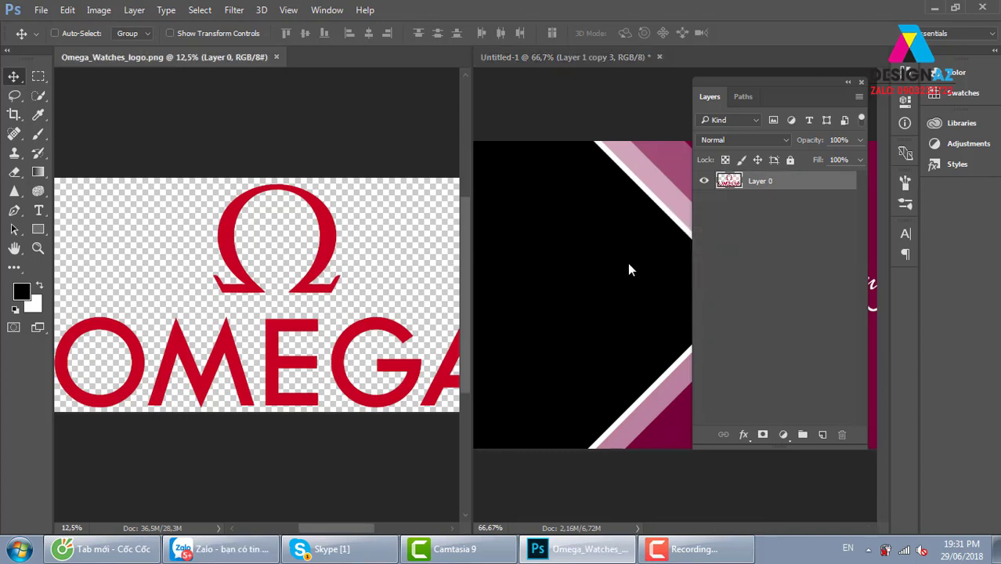
left_click_drag(333, 254, 603, 360)
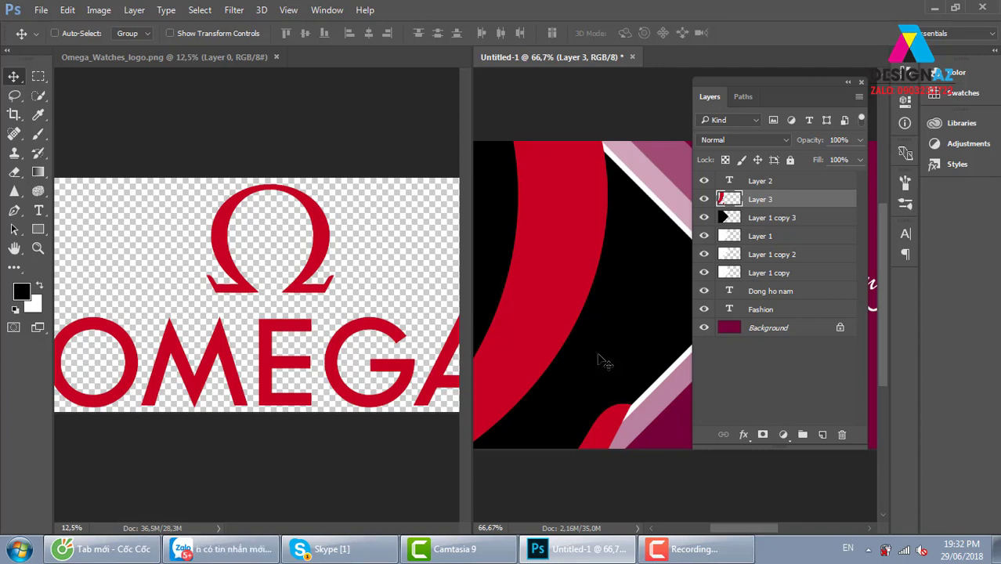
key("Delete")
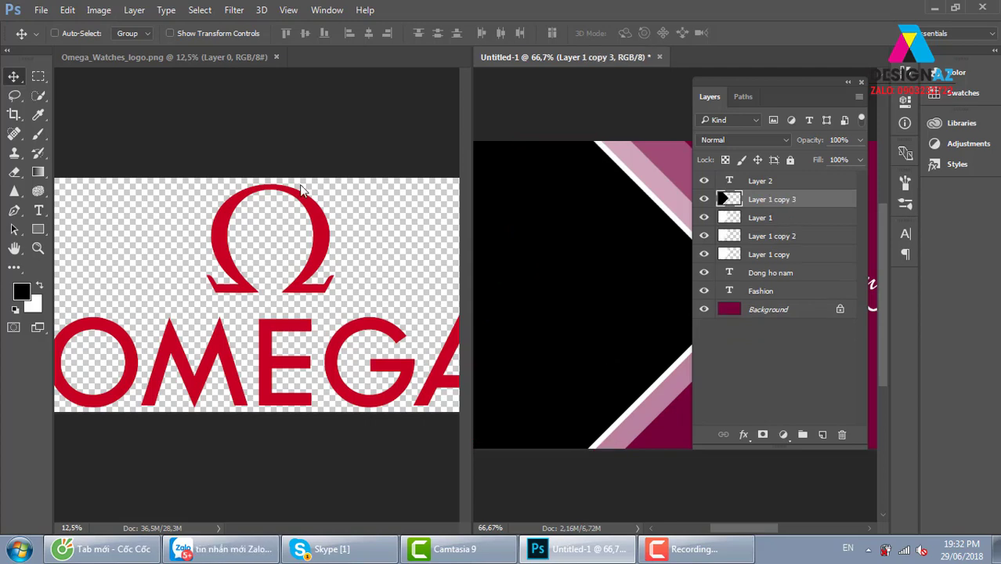
- Return the documents to tabs and twice drag the logo into the banner, undoing each oversized result
left_click(327, 9)
mouse_move(381, 10)
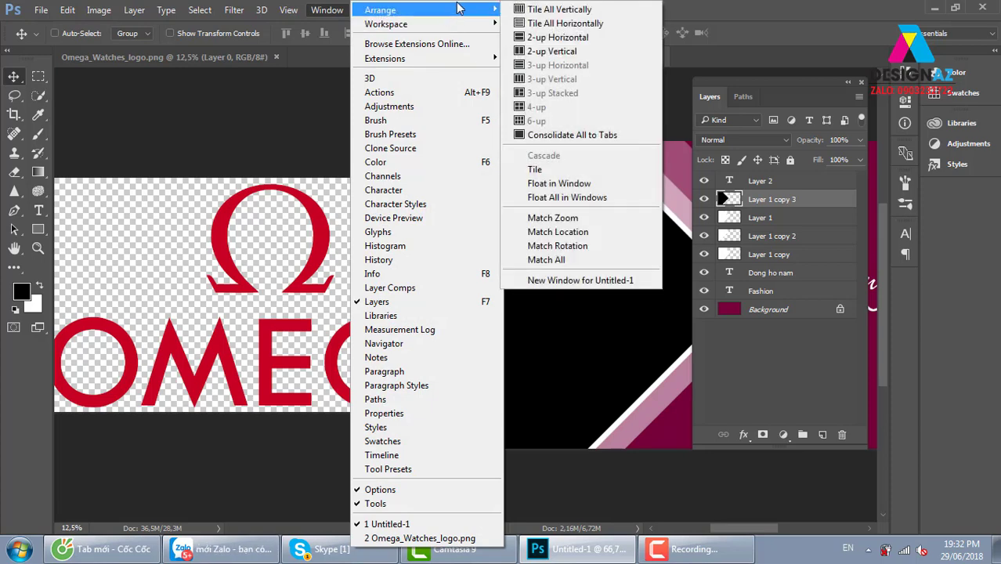
left_click(538, 137)
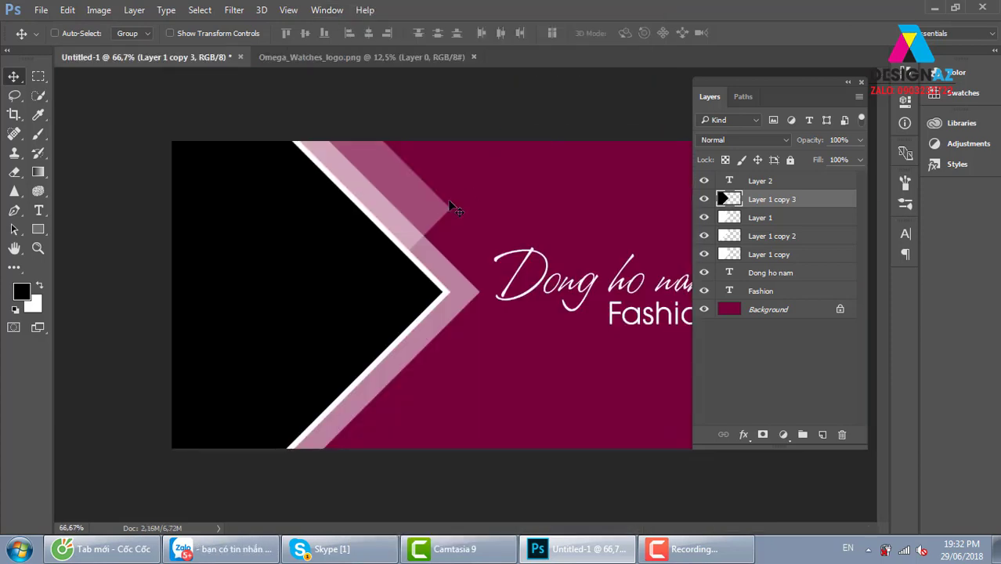
left_click(400, 58)
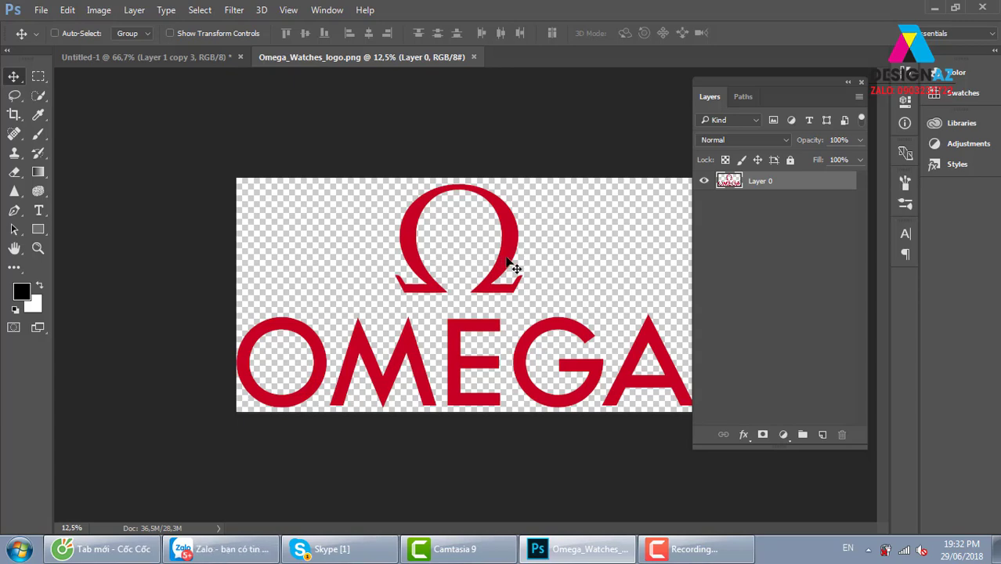
left_click_drag(510, 266, 212, 61)
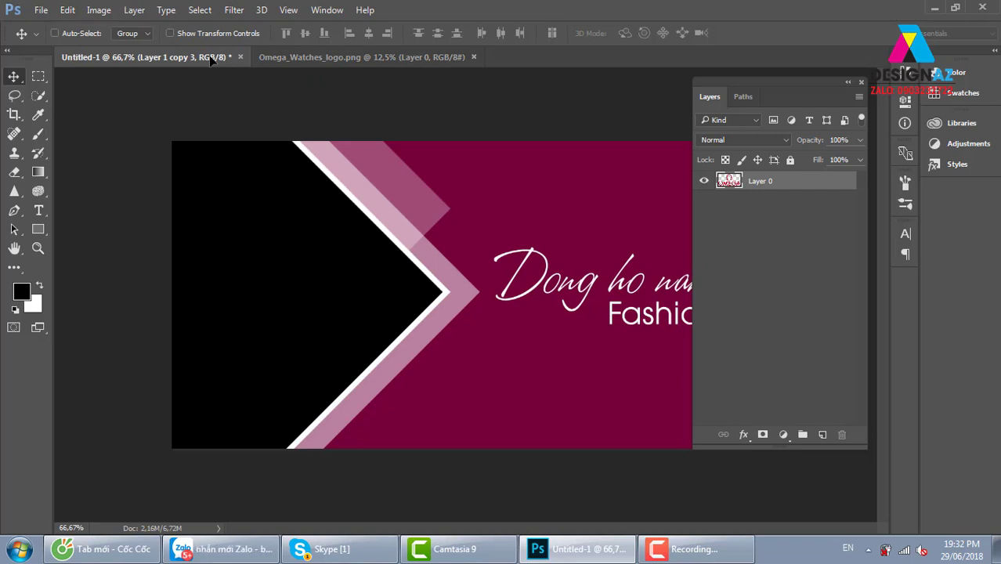
left_click_drag(210, 60, 411, 246)
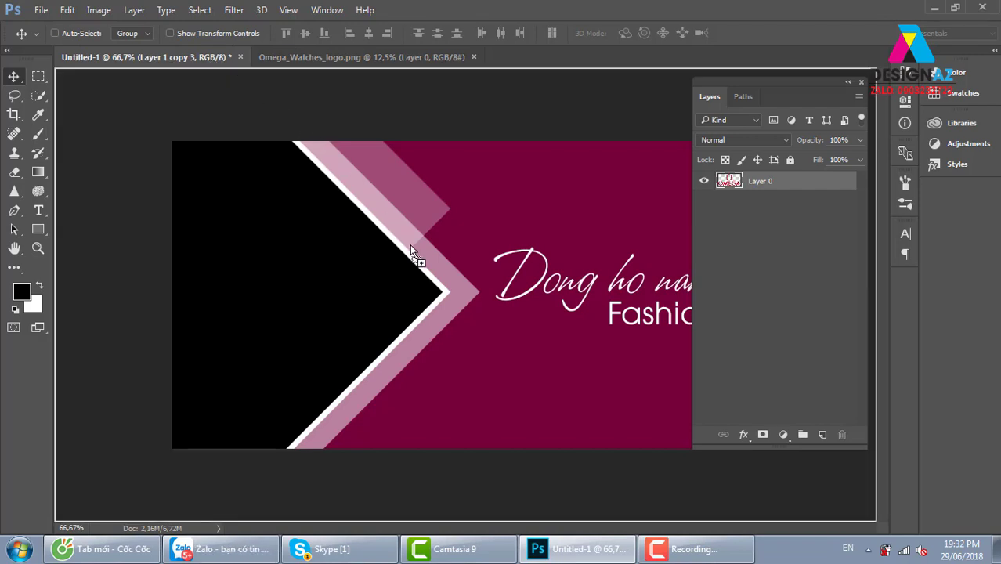
left_click_drag(410, 246, 410, 246)
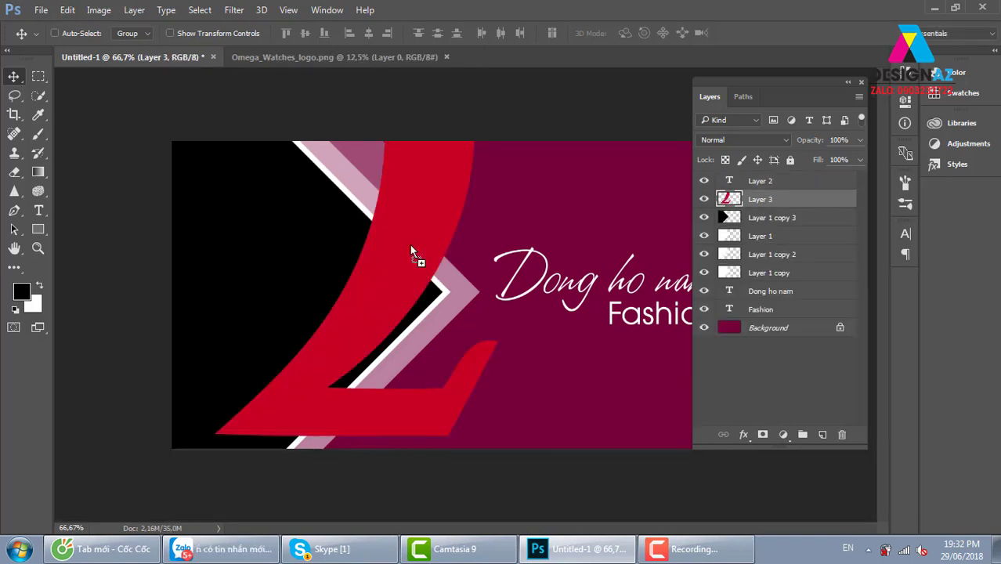
key("ctrl+z")
left_click(354, 56)
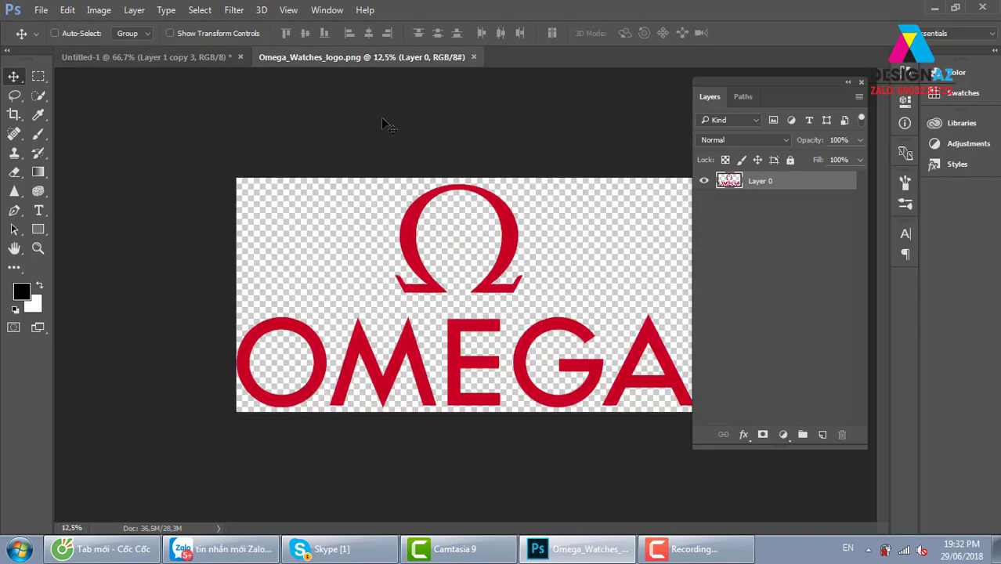
mouse_move(514, 271)
left_mouse_down()
mouse_move(405, 223)
mouse_move(200, 56)
left_mouse_up()
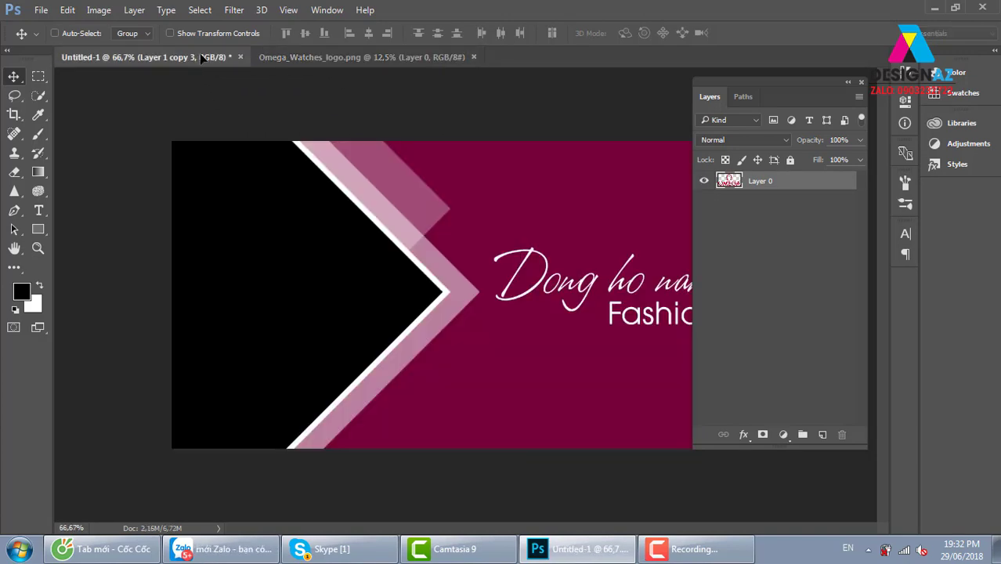
left_click_drag(201, 56, 380, 282)
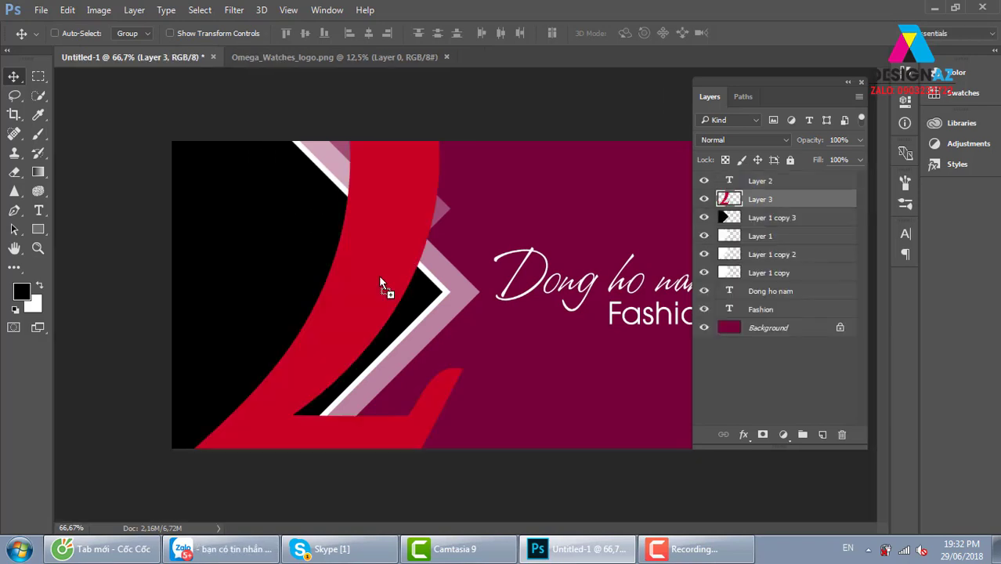
key("ctrl+z")
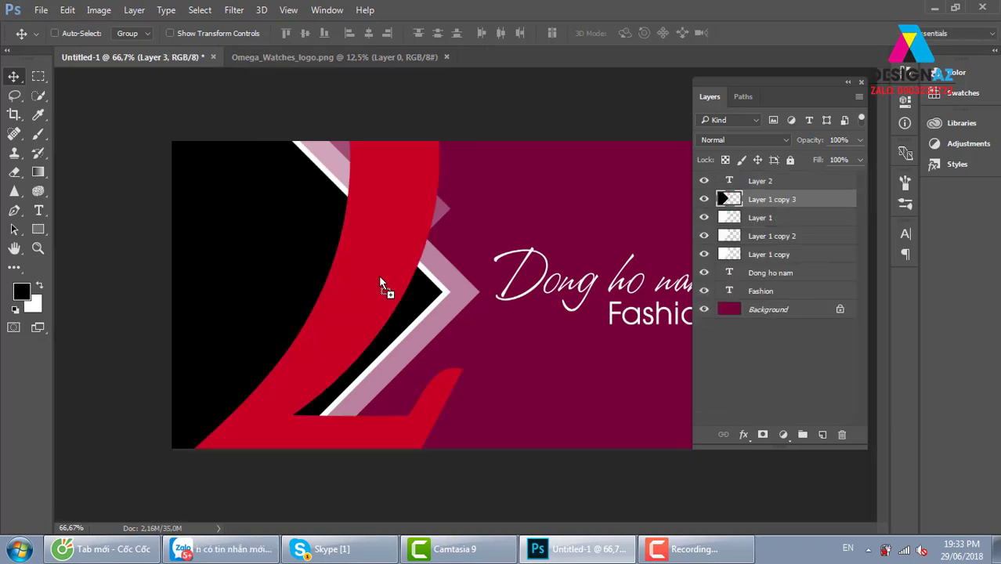
- Select all of the Omega logo and paste it into the banner as Layer 4
left_click(408, 58)
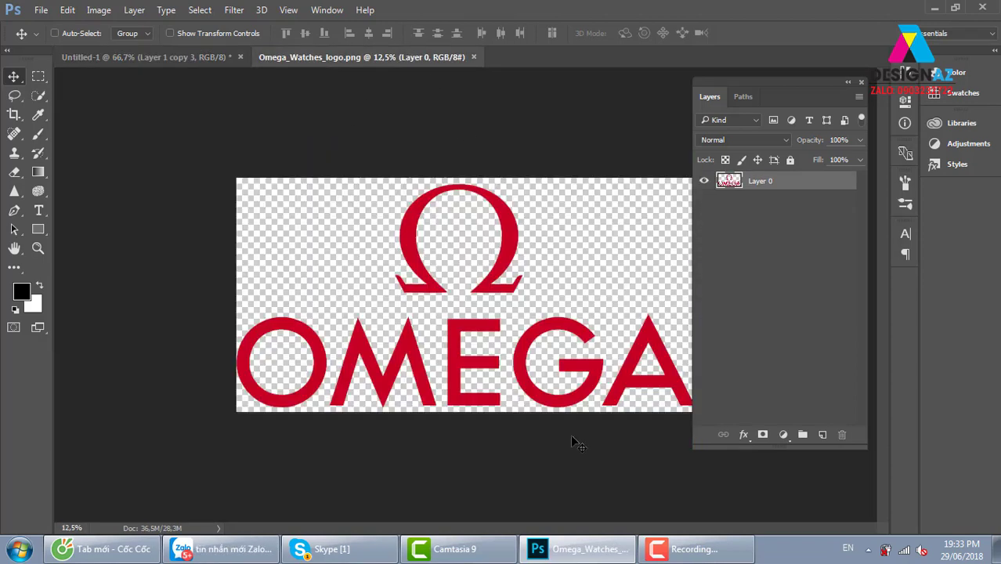
key("ctrl+a")
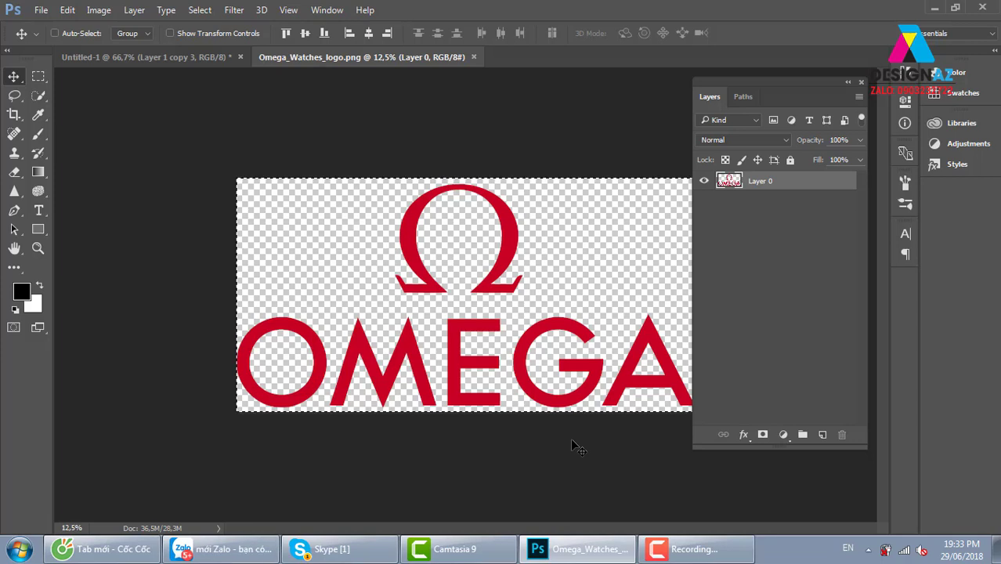
key("ctrl")
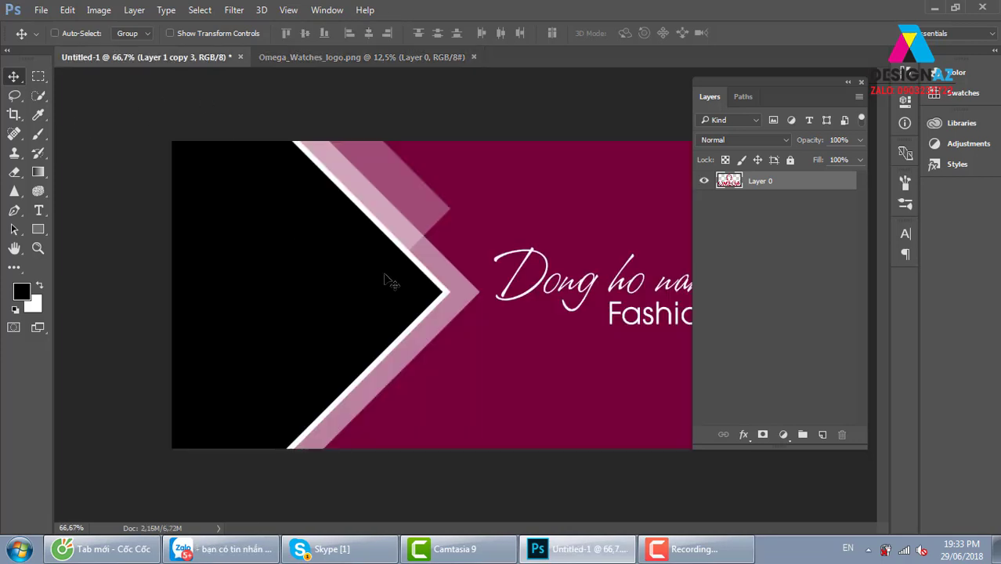
left_click_drag(170, 70, 433, 317)
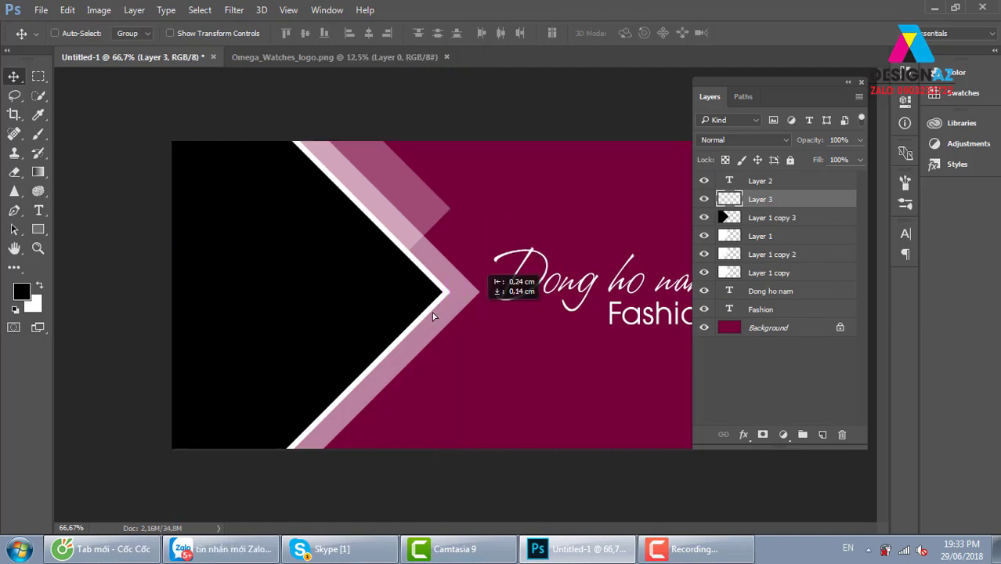
left_click(385, 58)
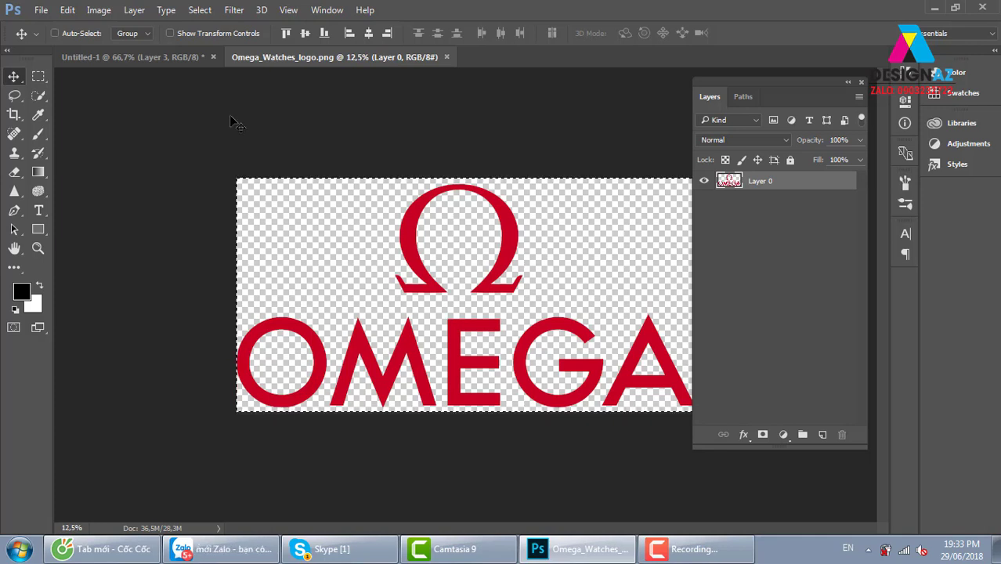
left_click(173, 58)
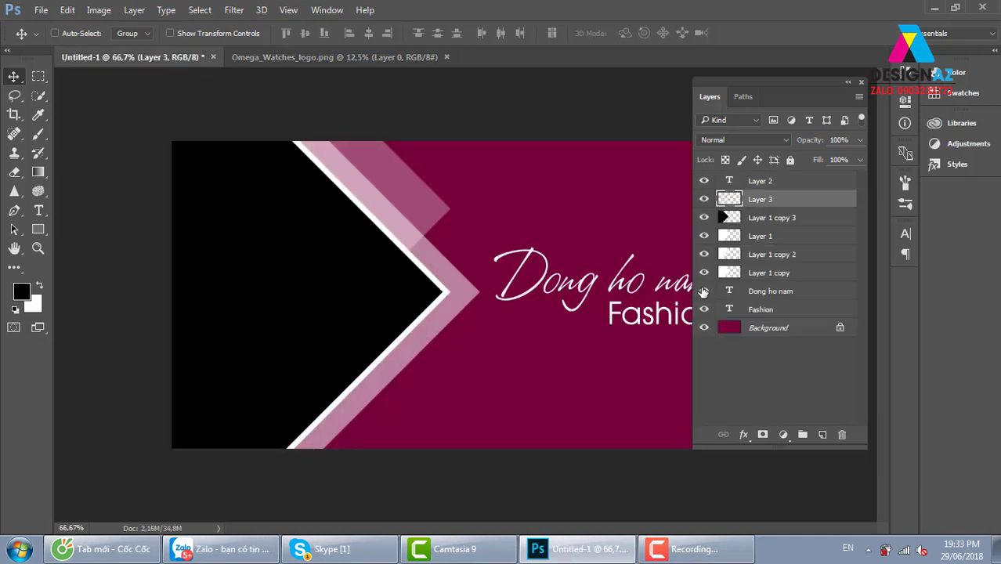
key("ctrl+v")
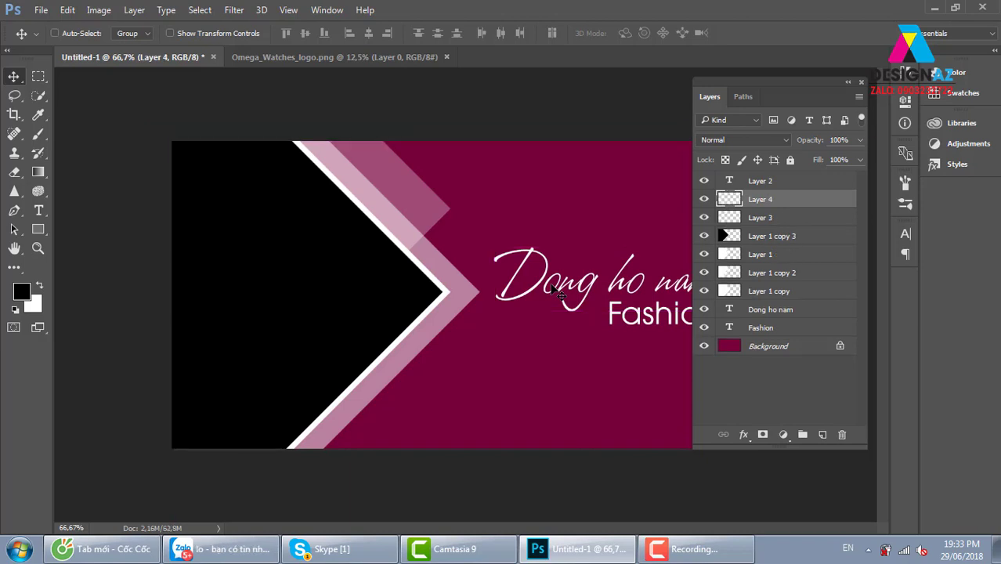
- Scale the red Omega logo on Layer 4 down to about 8% and place it over the script subtitle
mouse_move(385, 281)
left_mouse_down()
mouse_move(608, 254)
mouse_move(463, 327)
left_mouse_up()
key("ctrl+minus")
key("ctrl+minus")
key("ctrl+minus")
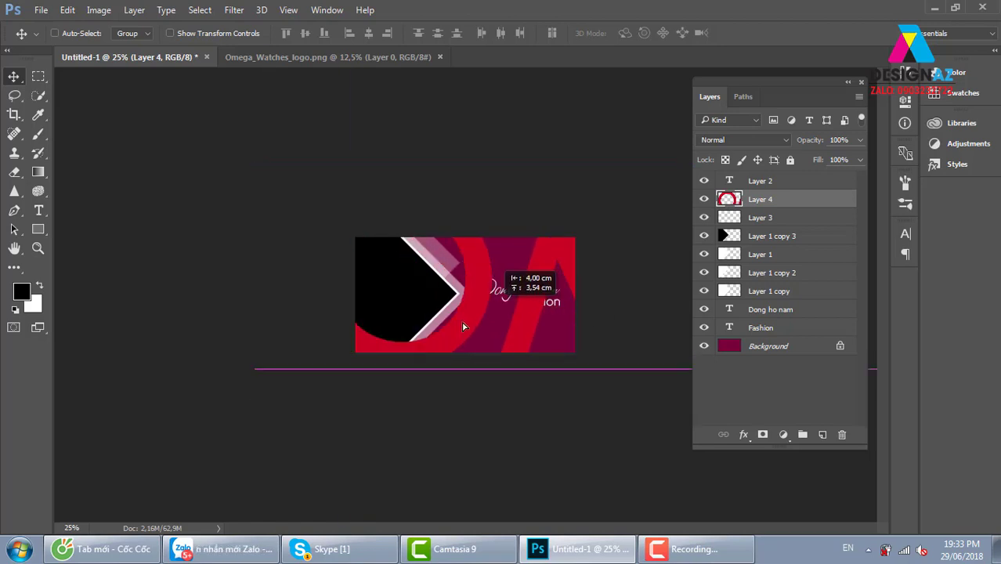
left_click_drag(463, 327, 515, 335)
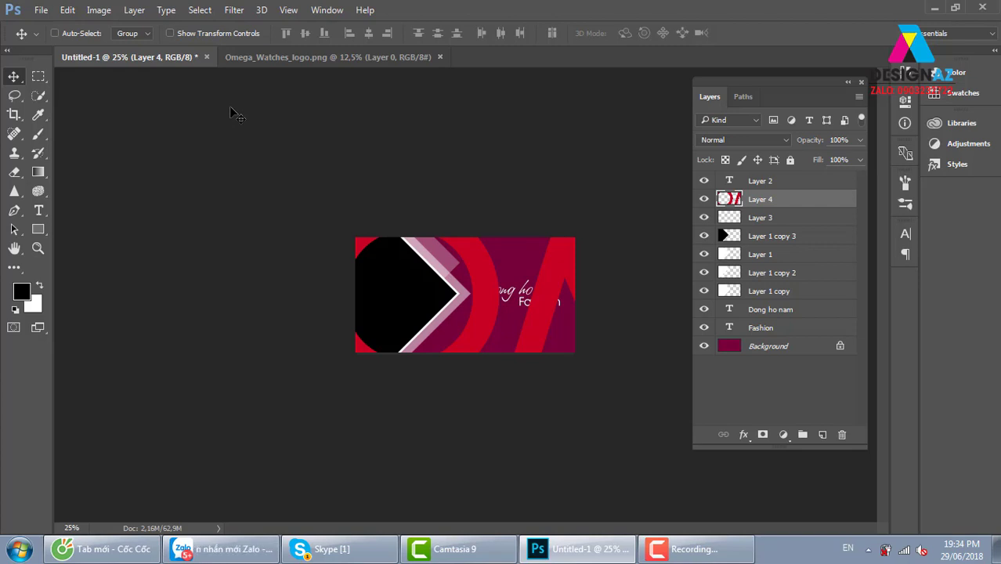
key("ctrl+t")
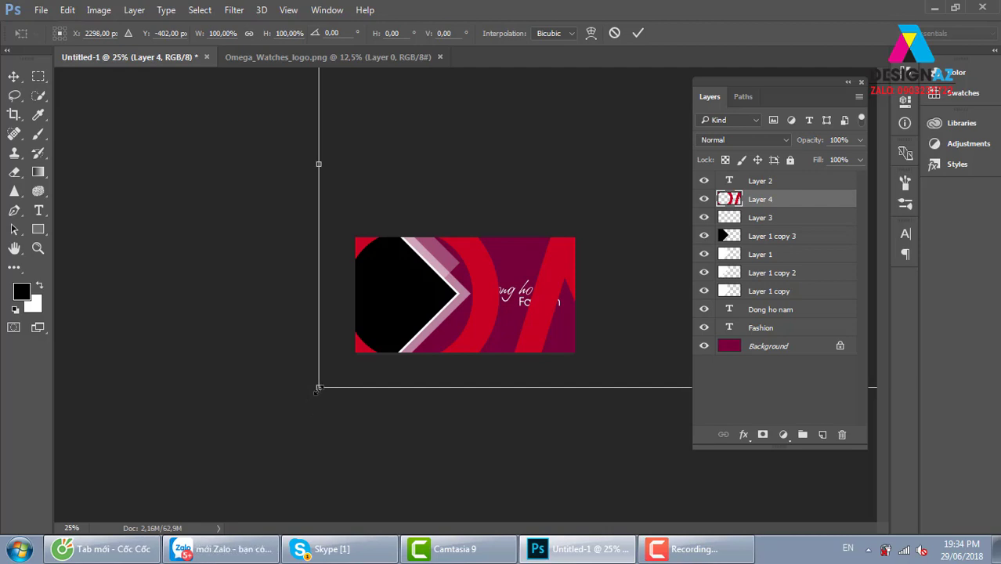
left_click_drag(318, 387, 596, 194)
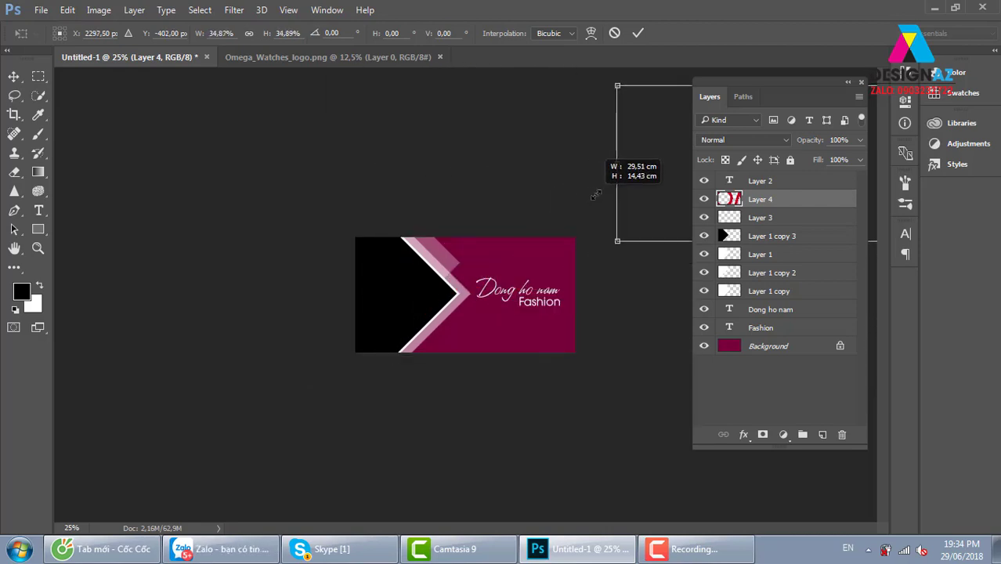
left_click_drag(671, 175, 403, 308)
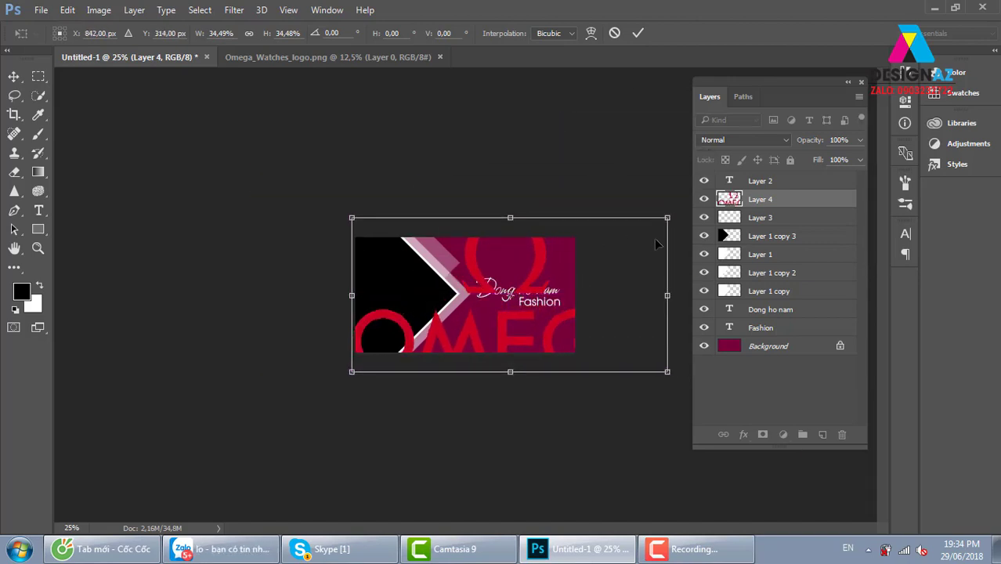
left_click_drag(667, 218, 546, 279)
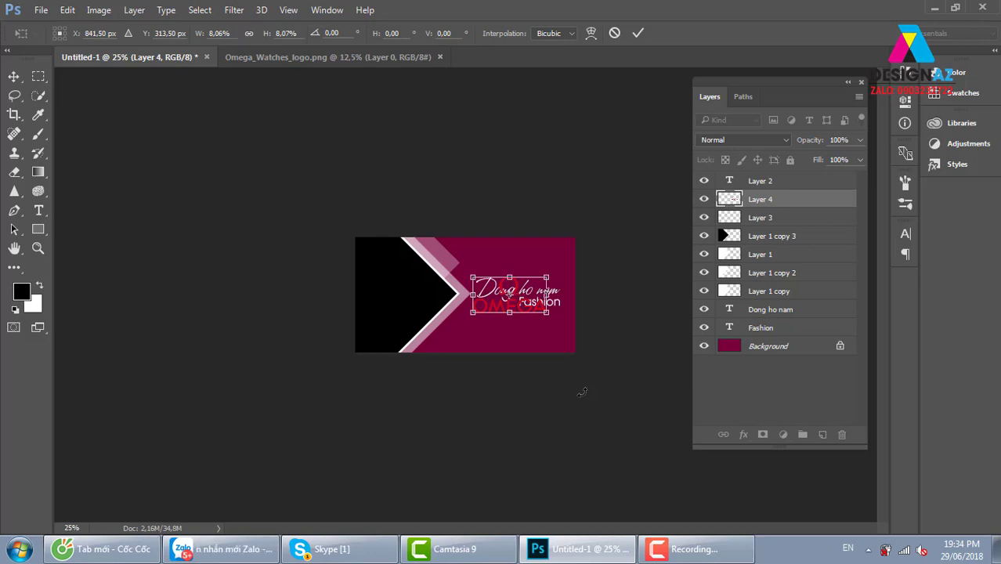
key("ctrl+0")
key("ctrl+minus")
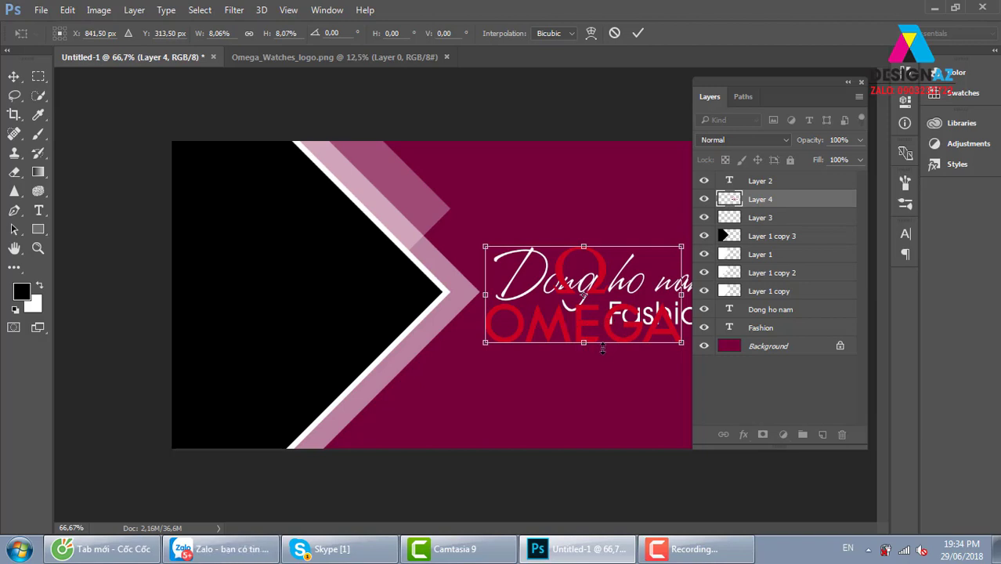
key("Return")
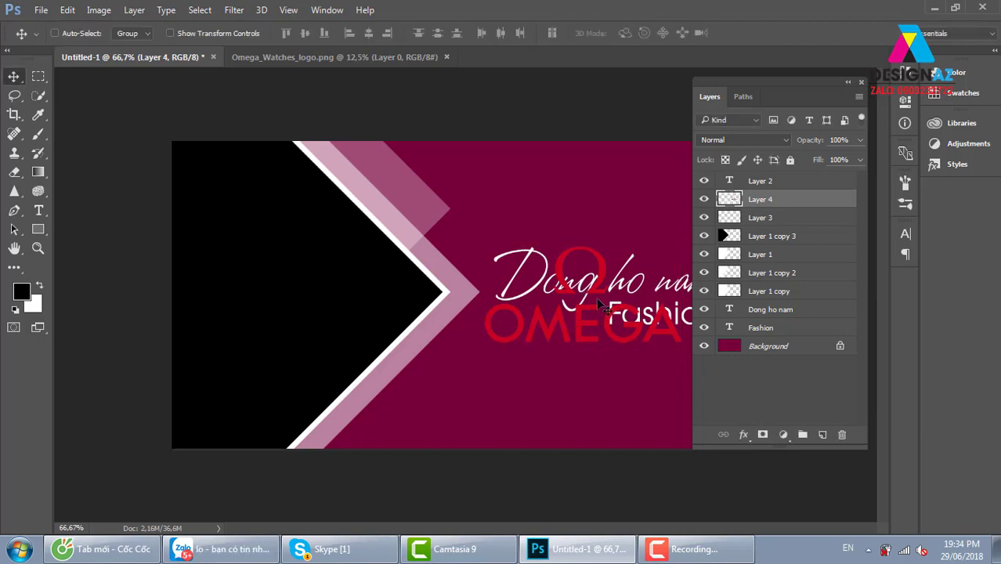
- Shrink the OMEGA logo with Free Transform and nudge it slightly down-left
key("f")
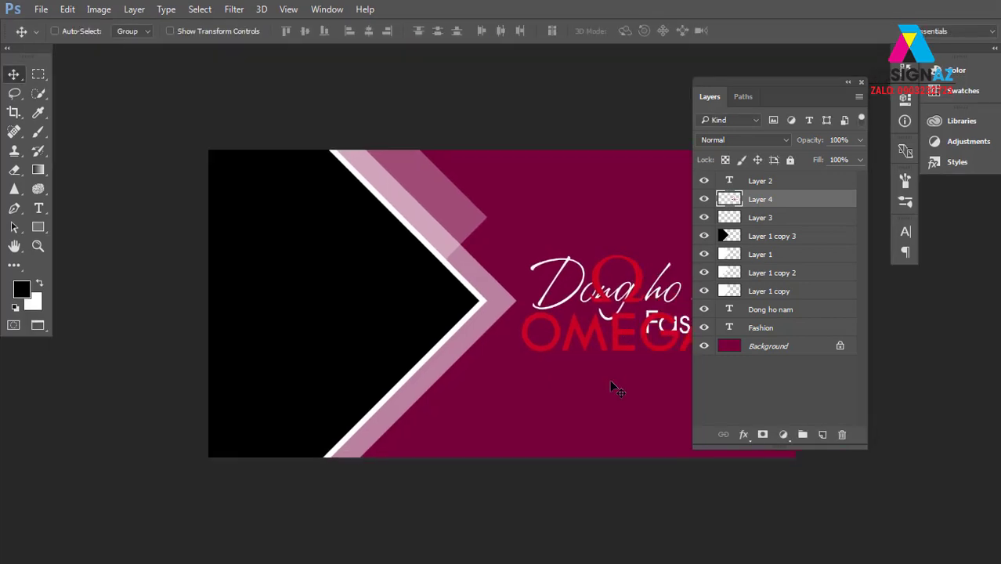
mouse_move(610, 379)
left_mouse_down()
mouse_move(476, 354)
mouse_move(505, 259)
left_mouse_up()
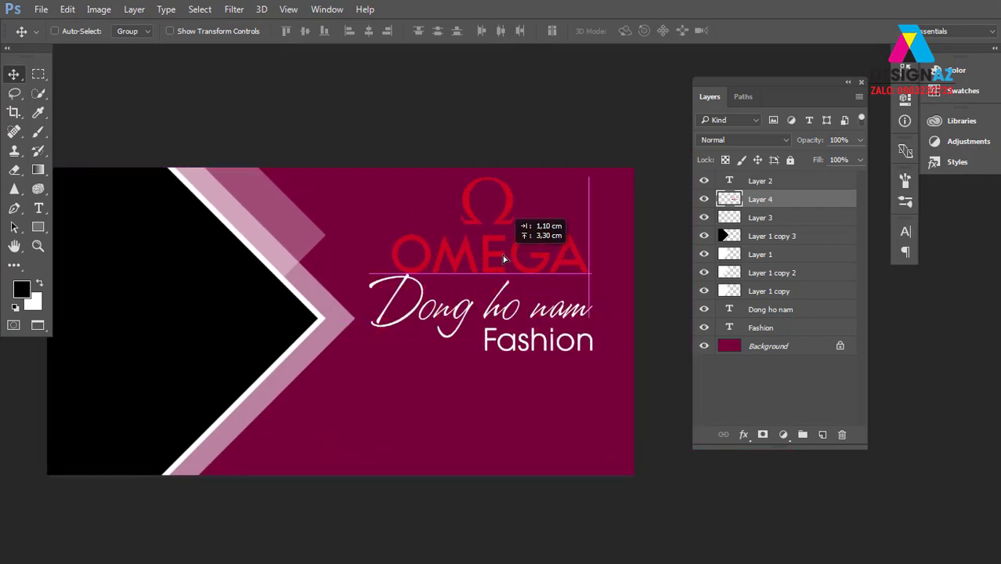
key("ctrl+t")
left_click_drag(594, 185, 551, 195)
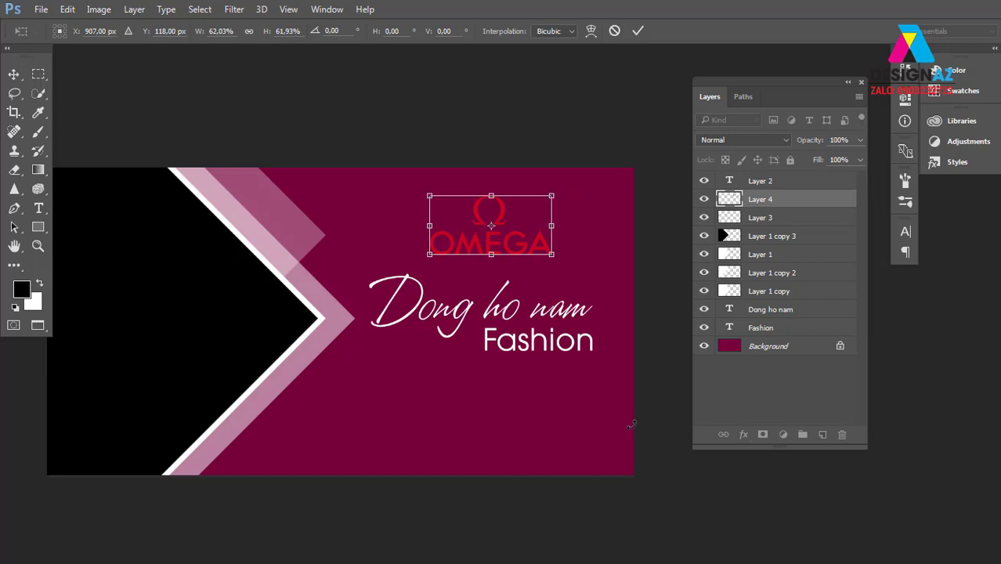
key("Return")
left_click_drag(496, 240, 490, 247)
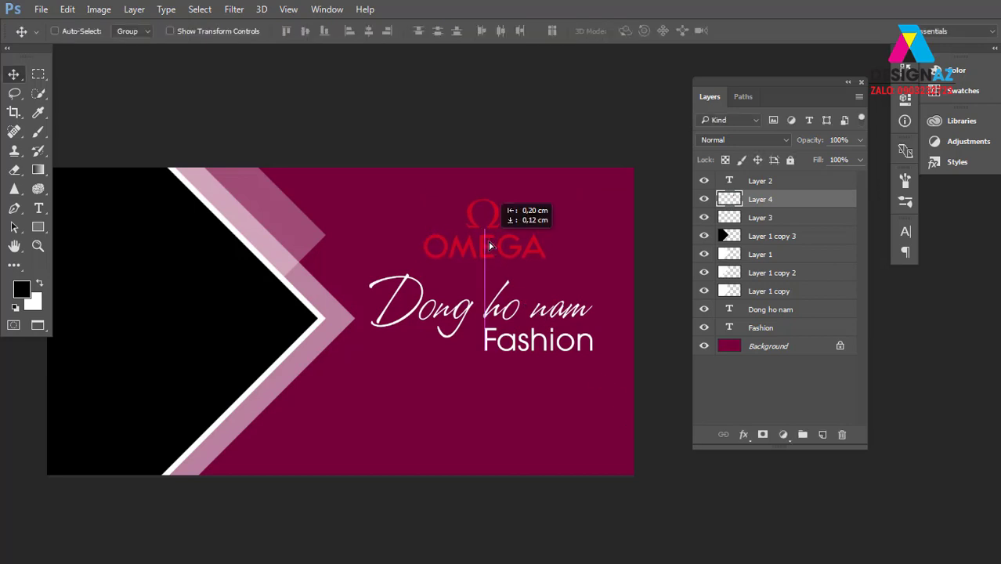
- Rearrange the Fashion and Dong ho nam text layers so Dong ho nam sits just under Fashion
right_click(536, 347)
left_click(546, 350)
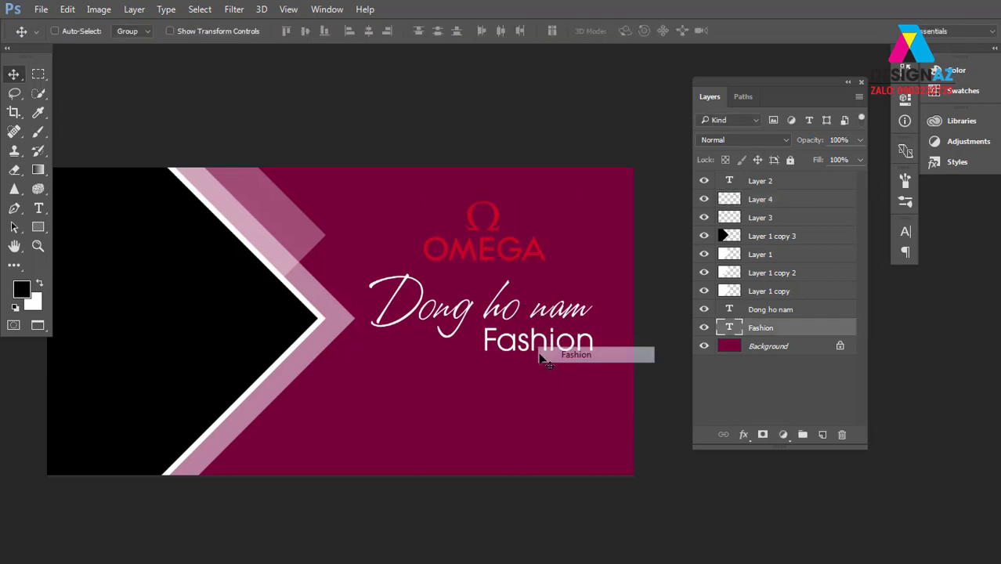
left_click_drag(535, 348, 521, 372)
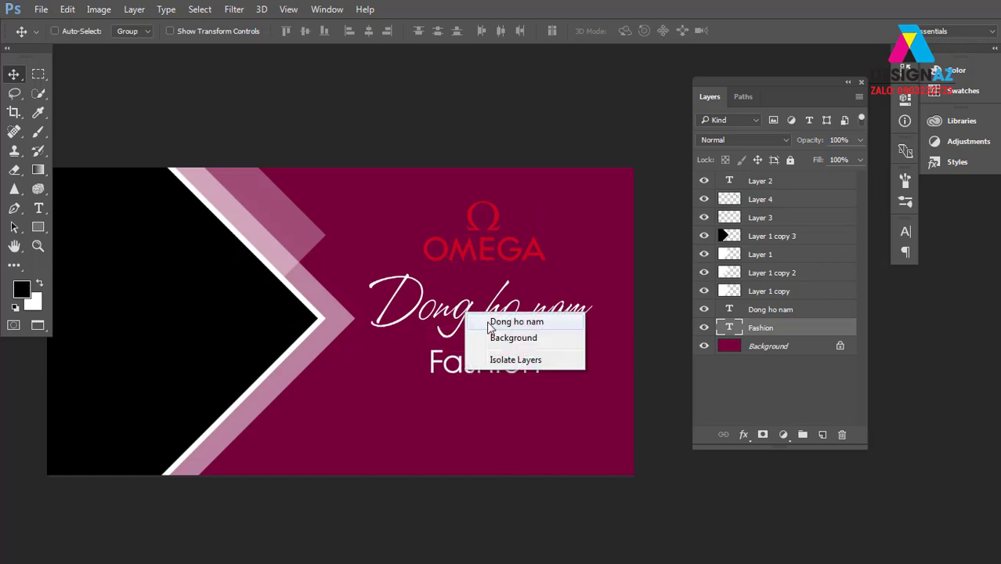
right_click(466, 312)
left_click(479, 316)
mouse_move(479, 316)
left_mouse_down()
mouse_move(487, 368)
mouse_move(517, 342)
left_mouse_up()
right_click(489, 362)
left_click(526, 370)
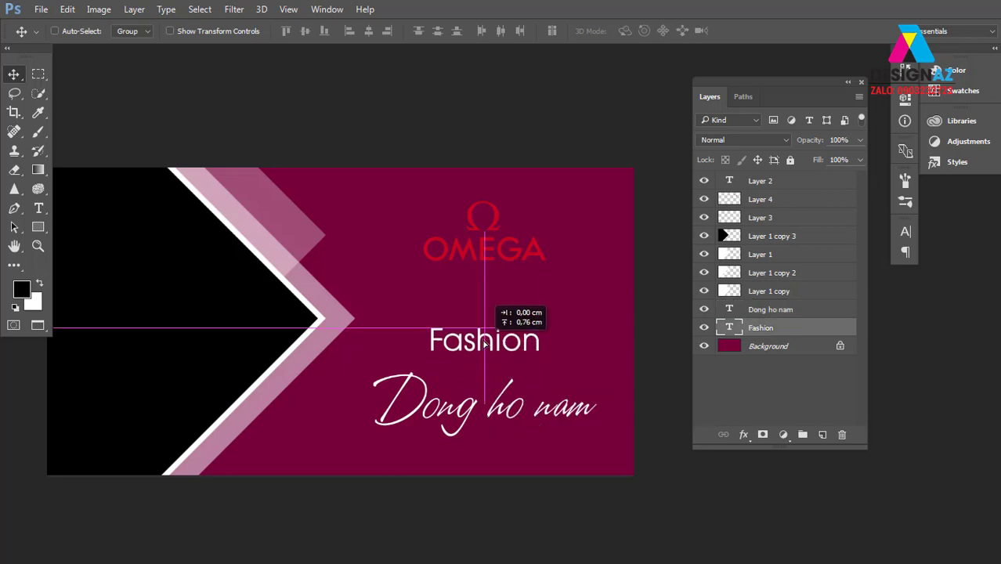
right_click(515, 406)
left_click(517, 408)
left_click_drag(517, 409, 499, 380)
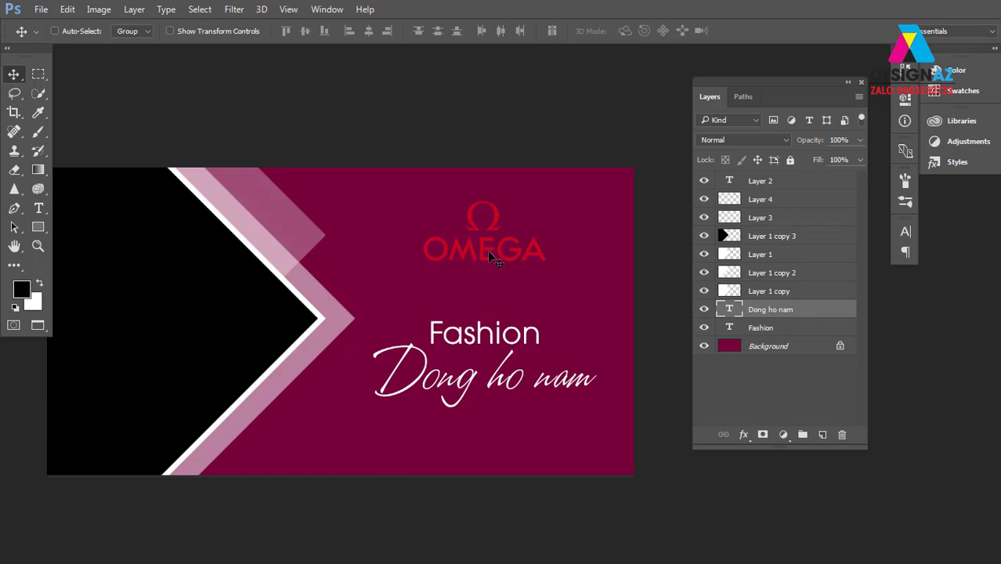
- Select Layer 4, nudge the OMEGA logo down and shrink it slightly again
right_click(488, 246)
left_click(534, 260)
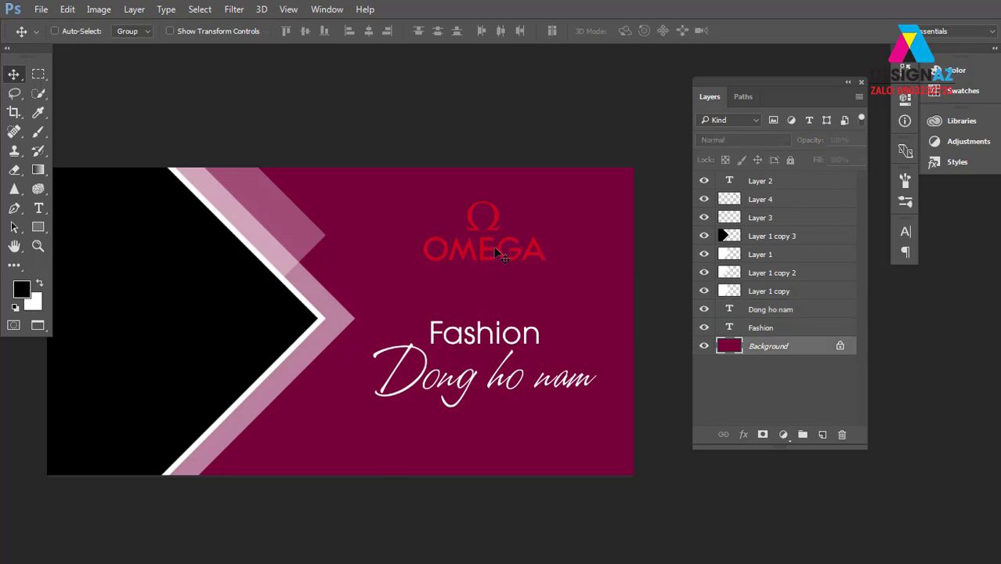
right_click(486, 248)
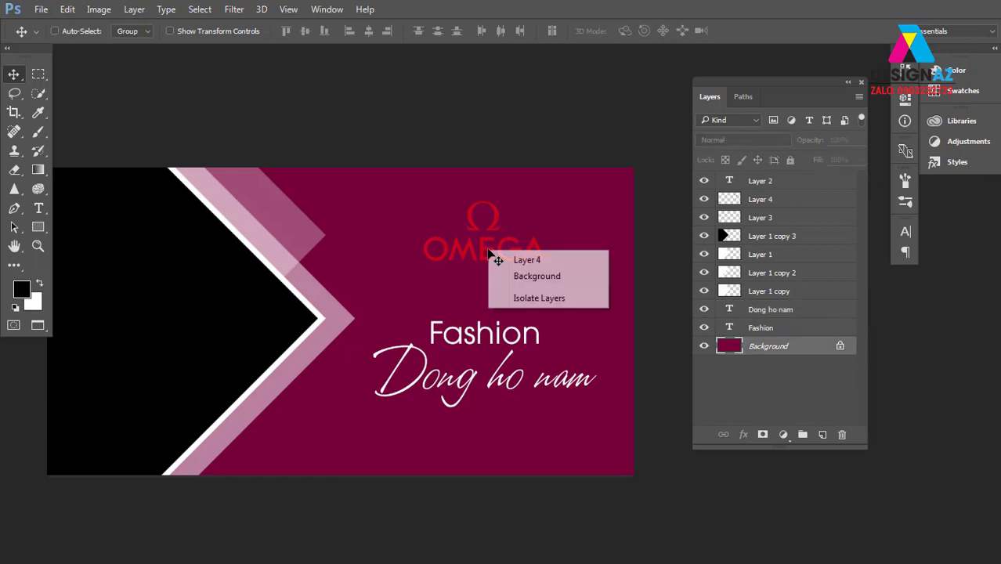
left_click(495, 259)
left_click_drag(495, 265, 502, 292)
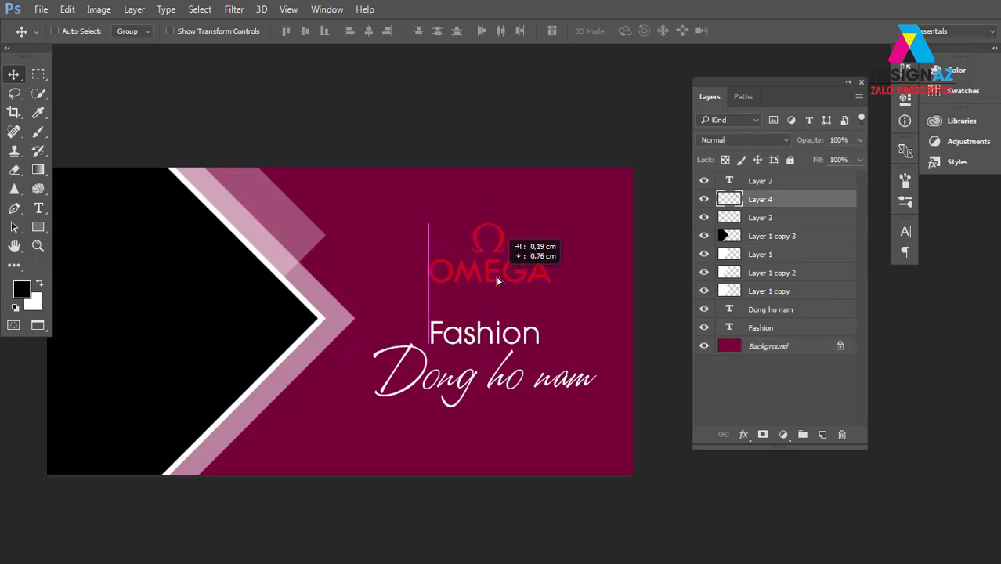
key("ctrl+t")
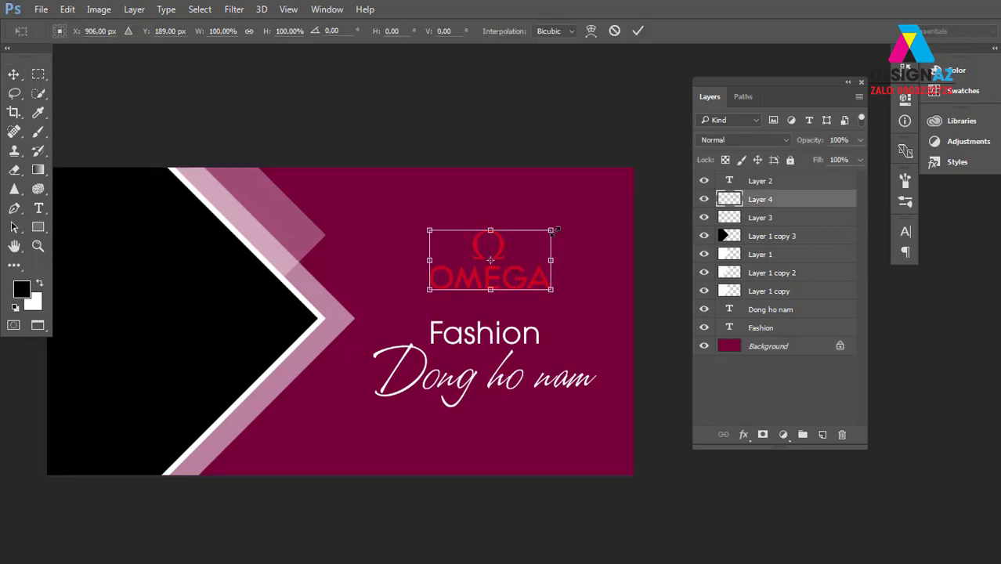
left_click_drag(551, 230, 541, 233)
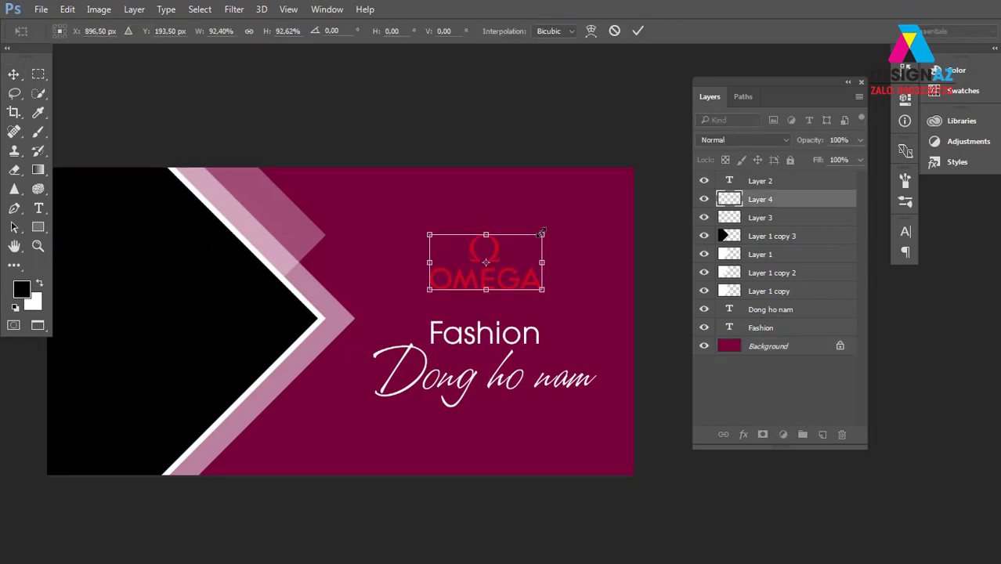
key("Return")
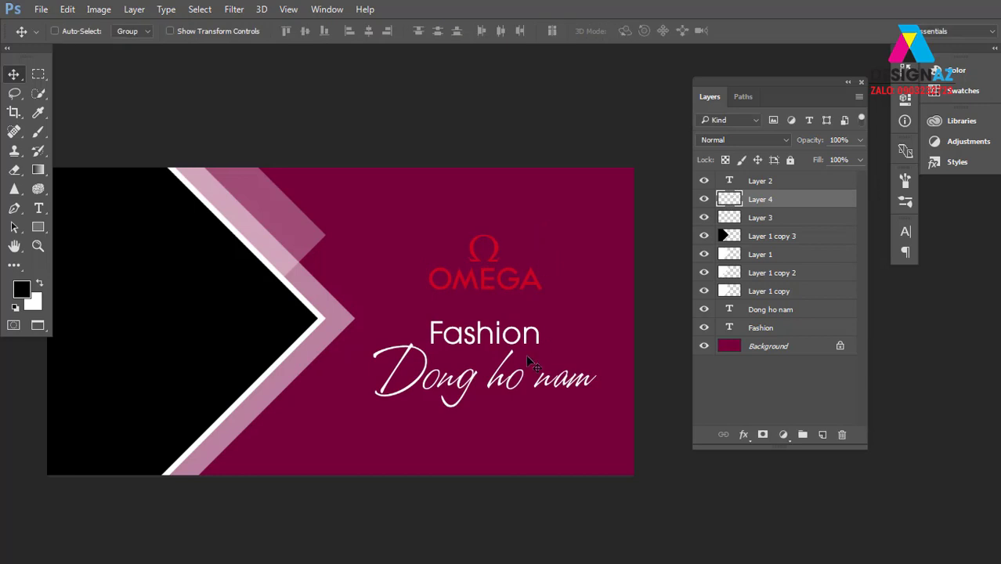
- Select both text layers, nudge them up beneath the logo, then reselect Layer 4
right_click(495, 373)
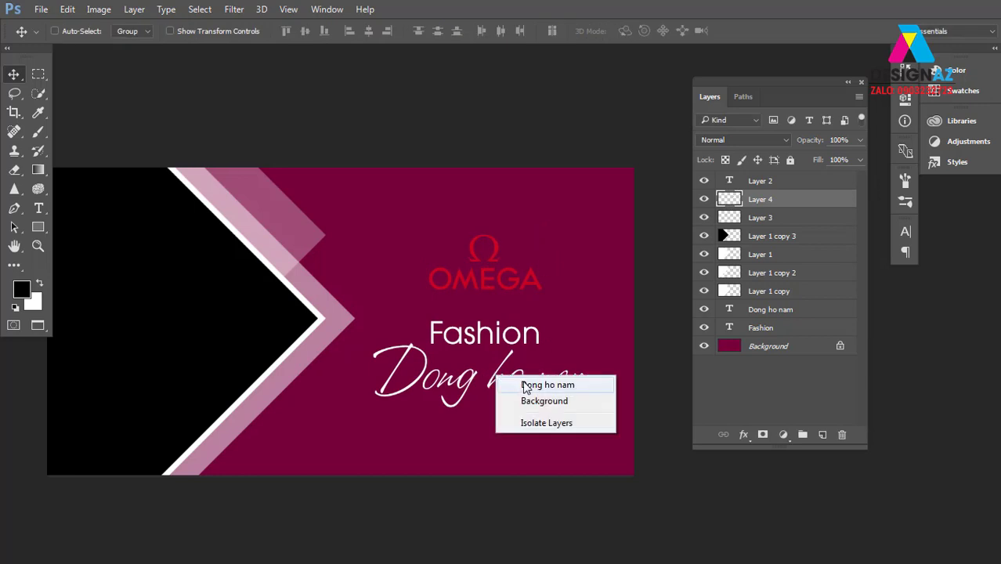
left_click(525, 384)
right_click(507, 337)
left_click(537, 349, "shift")
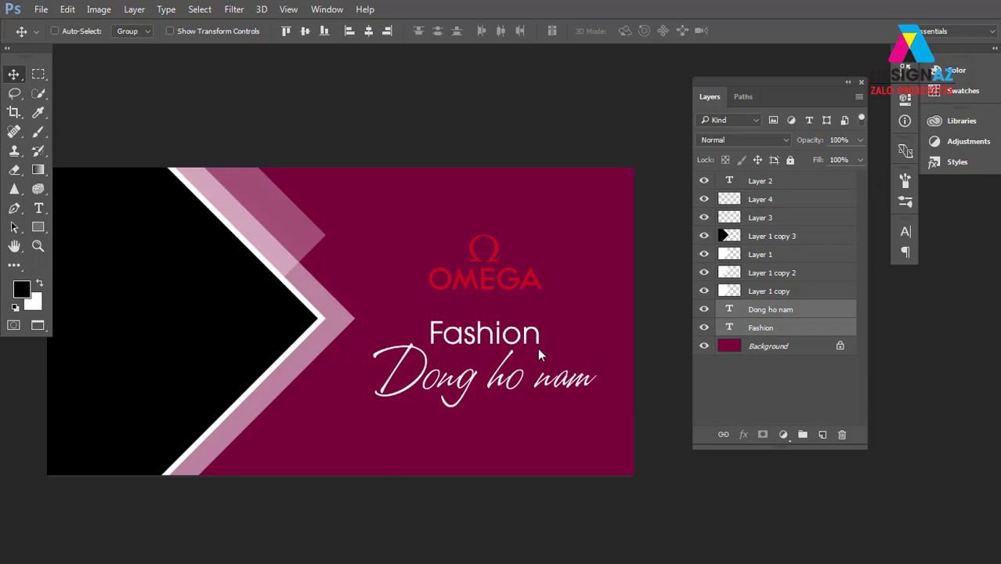
key("shift+Up")
key("shift+Up")
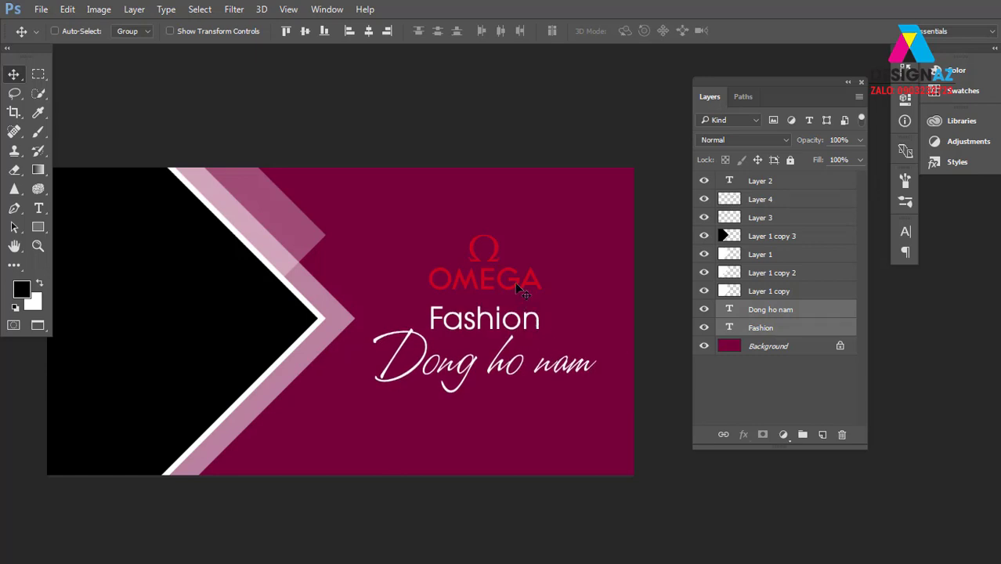
right_click(514, 281)
left_click(548, 295)
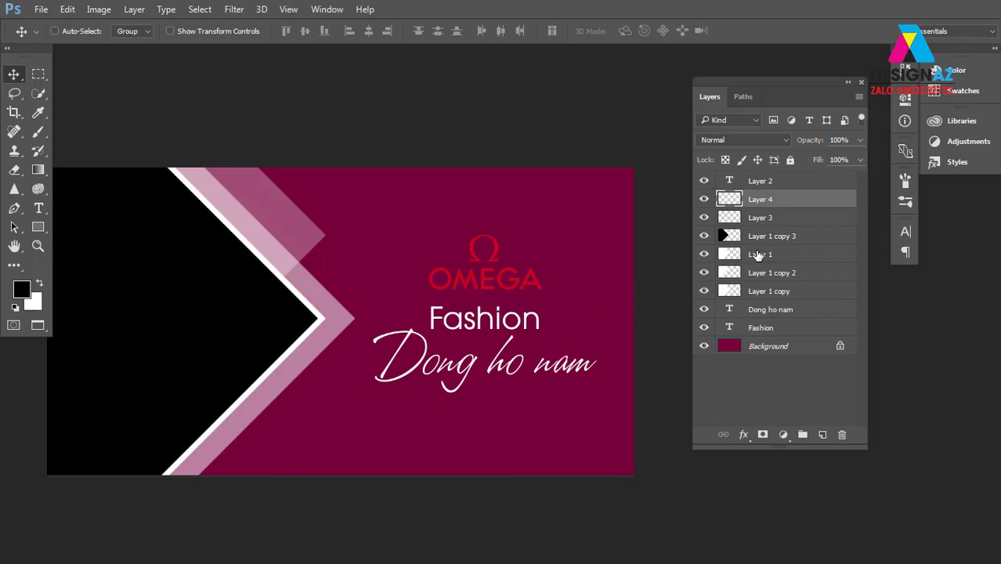
key("ctrl")
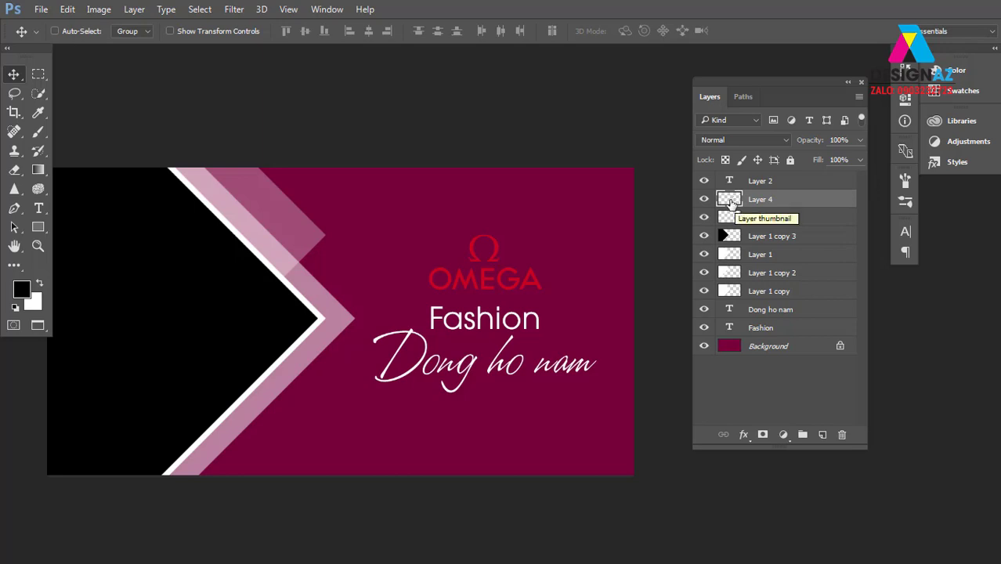
left_click(733, 200, "ctrl")
right_click(496, 249)
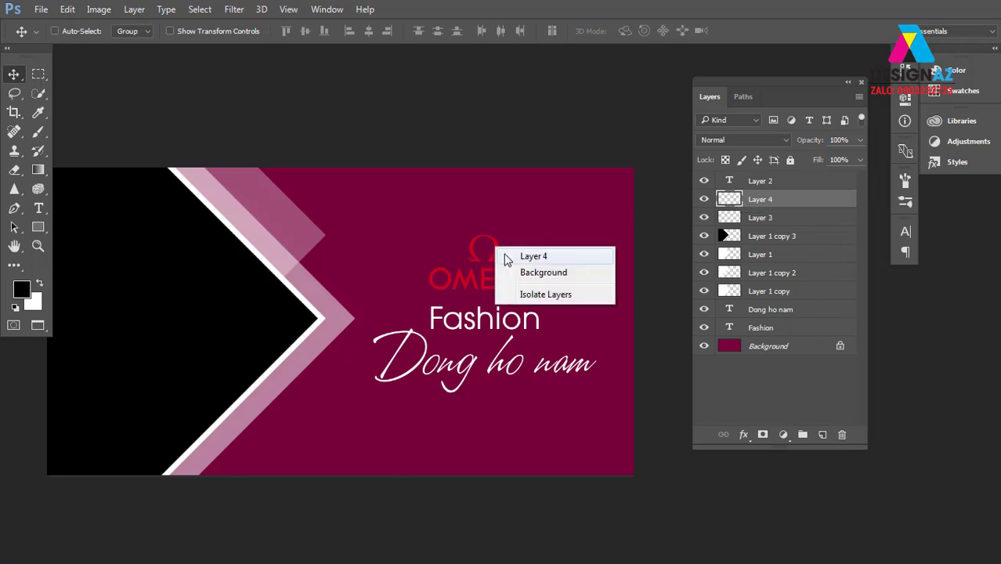
left_click(733, 201, "ctrl")
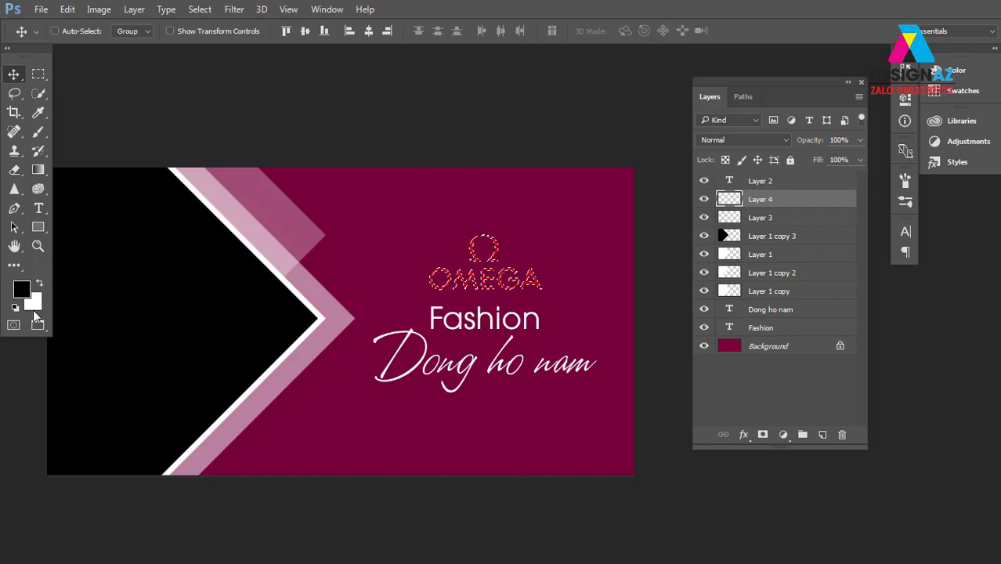
key("ctrl+plus")
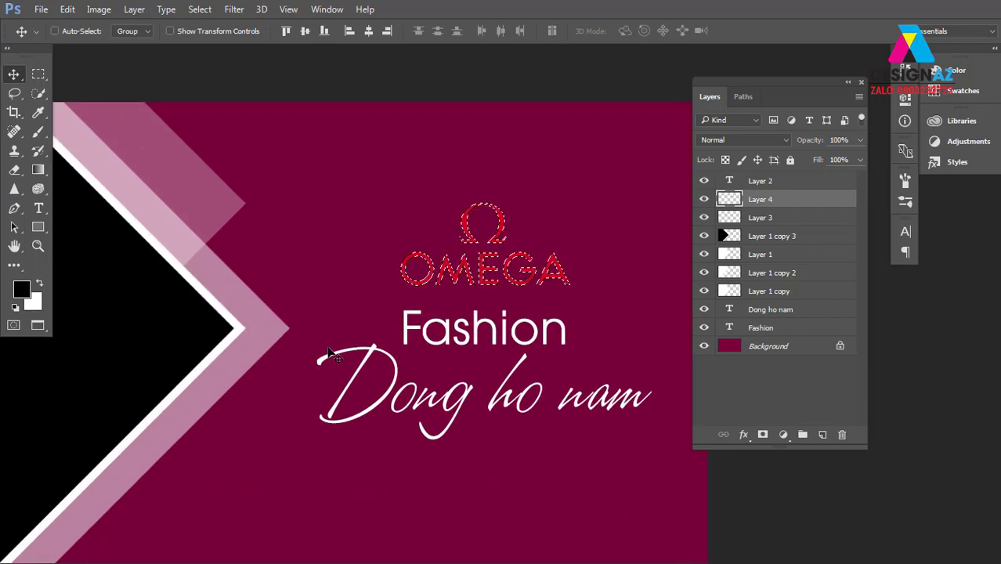
key("ctrl+d")
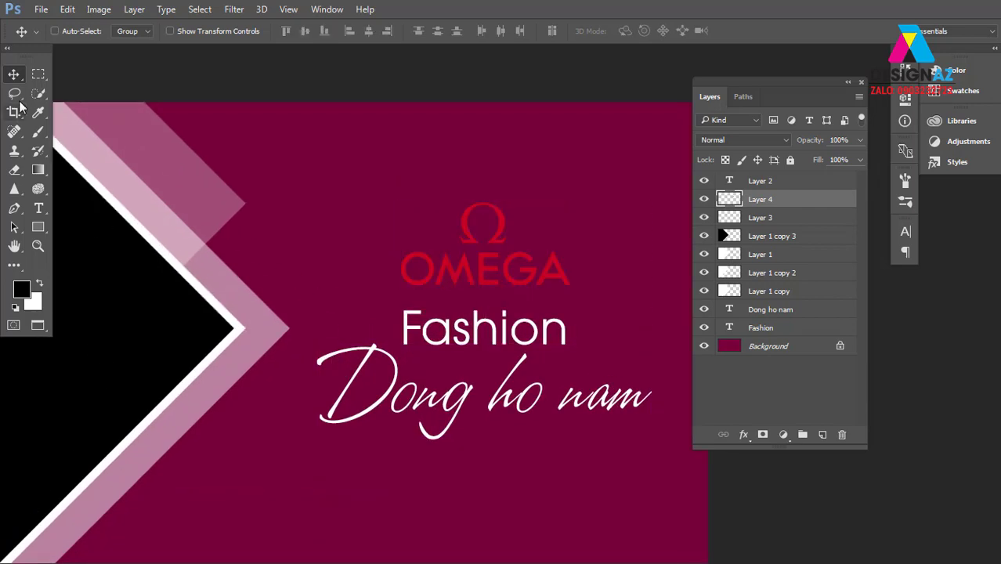
left_click(14, 93)
mouse_move(278, 233)
left_mouse_down()
mouse_move(288, 314)
mouse_move(266, 247)
left_mouse_up()
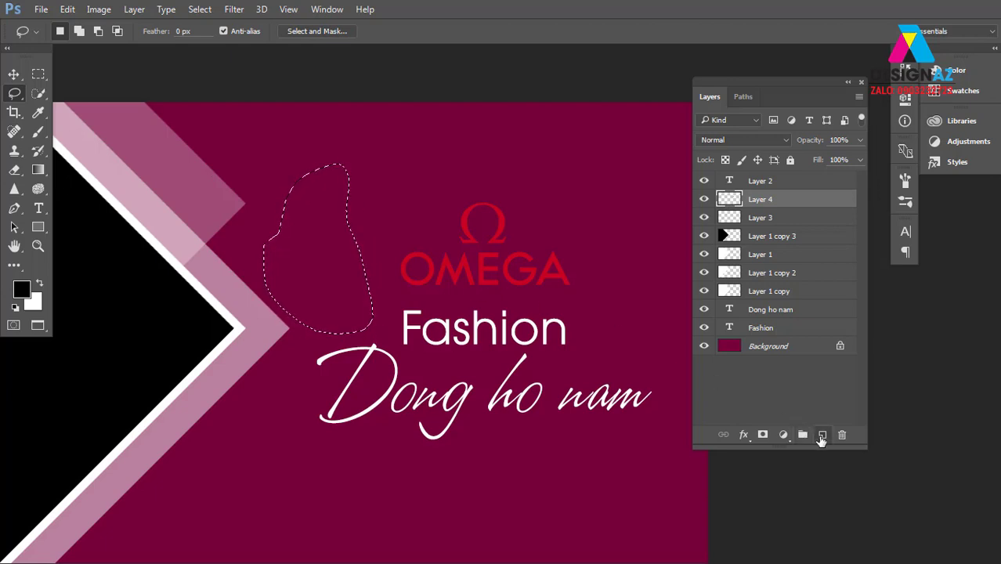
- Create a new layer and fill the freehand lasso selection with white
left_click(822, 435)
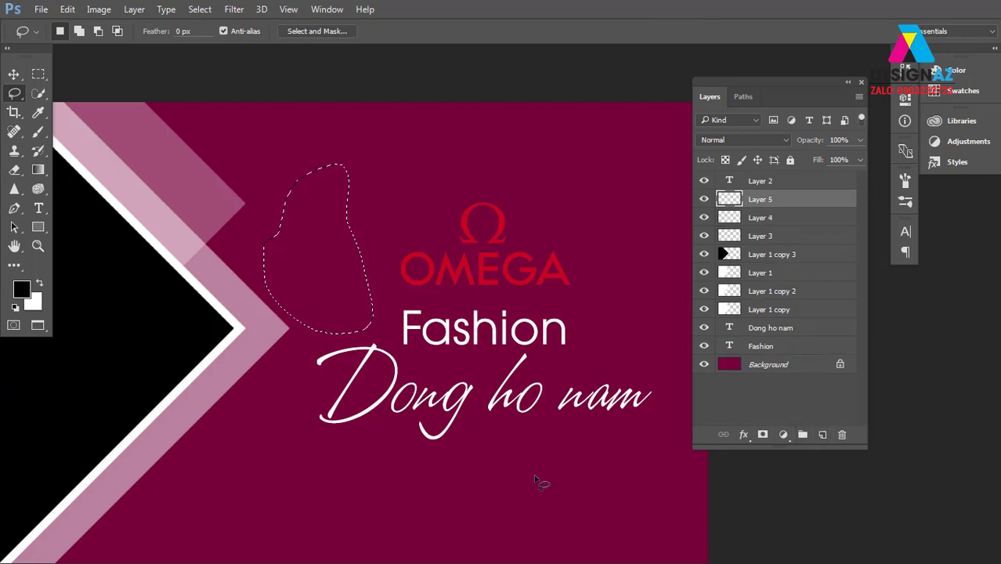
key("ctrl+BackSpace")
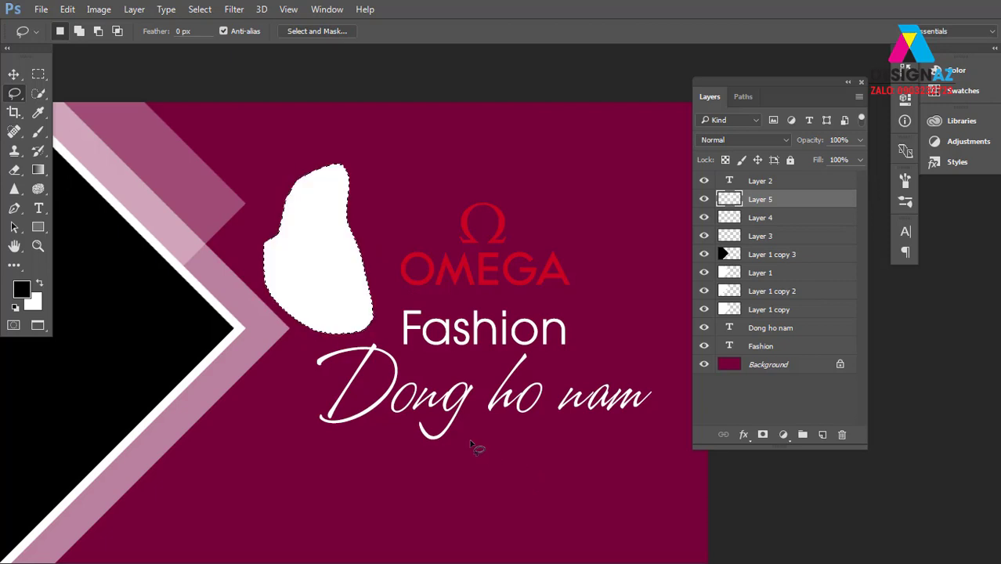
key("v")
key("ctrl+d")
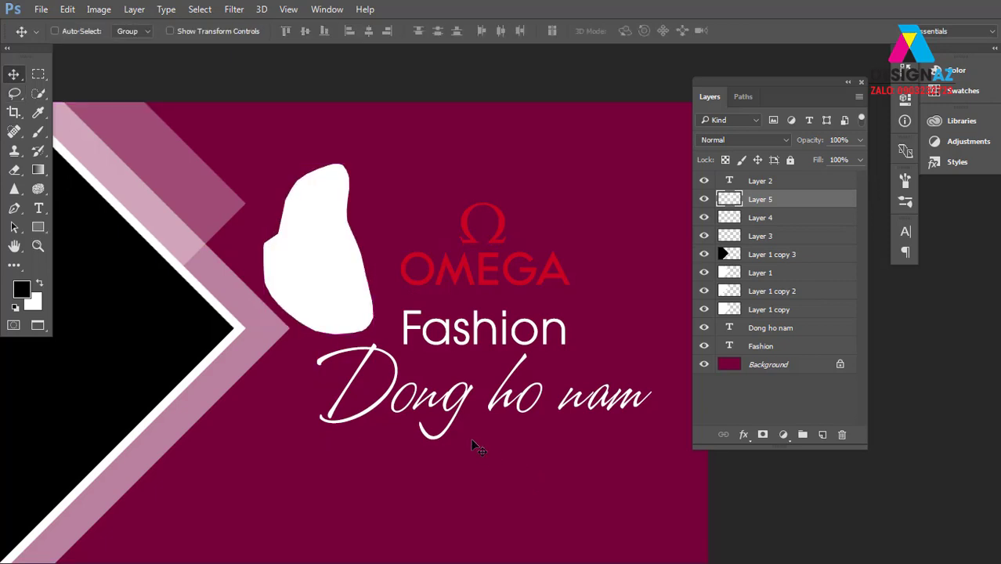
key("ctrl+plus")
left_click_drag(316, 274, 450, 359)
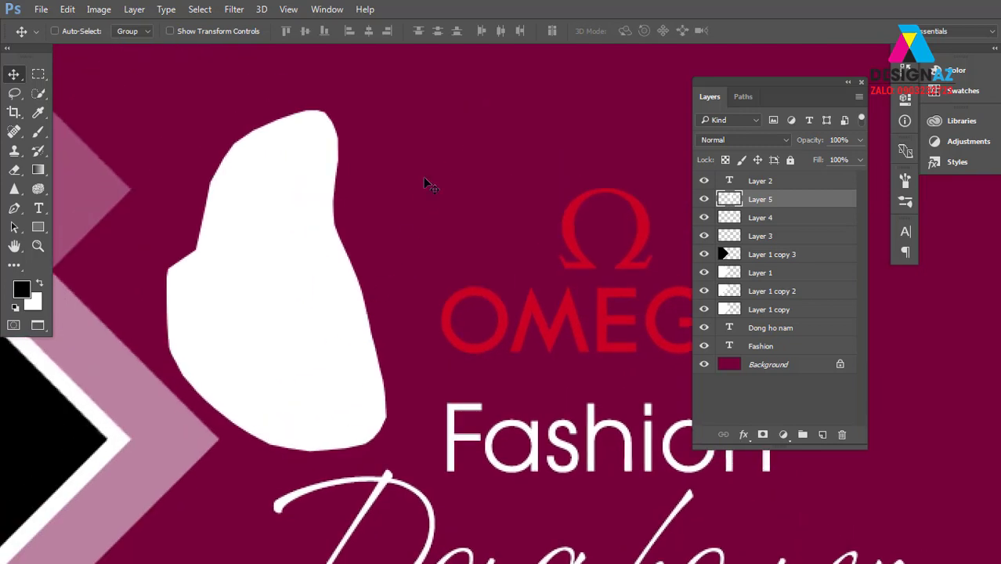
- Refill the white blob with the maroon sampled from the background
left_click(731, 200, "ctrl")
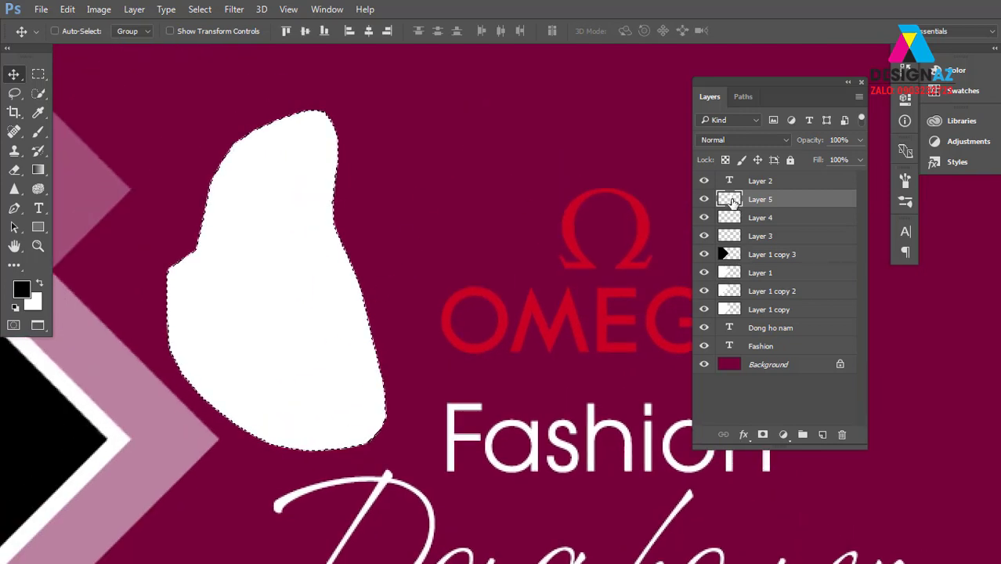
key("i")
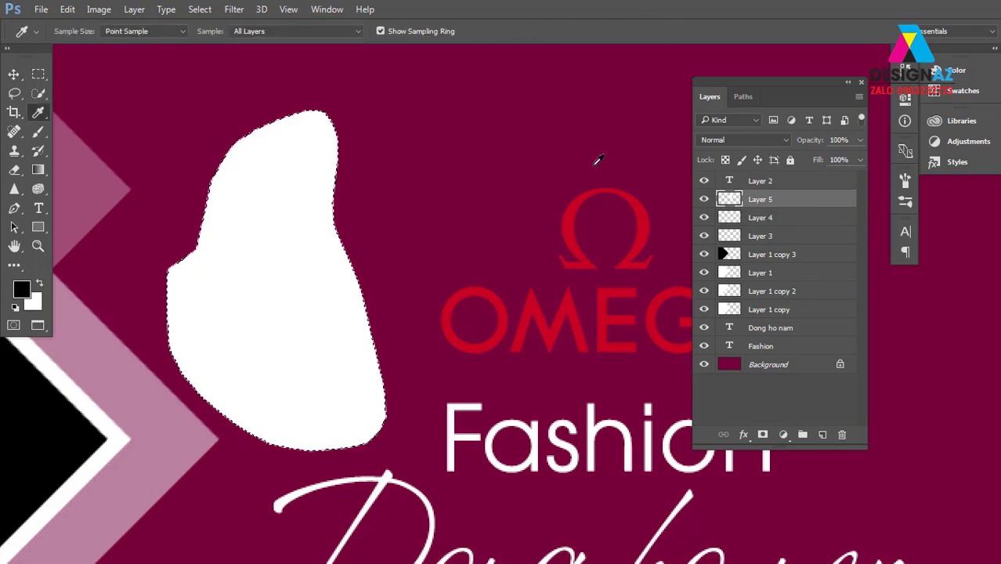
left_click(551, 154)
key("alt+BackSpace")
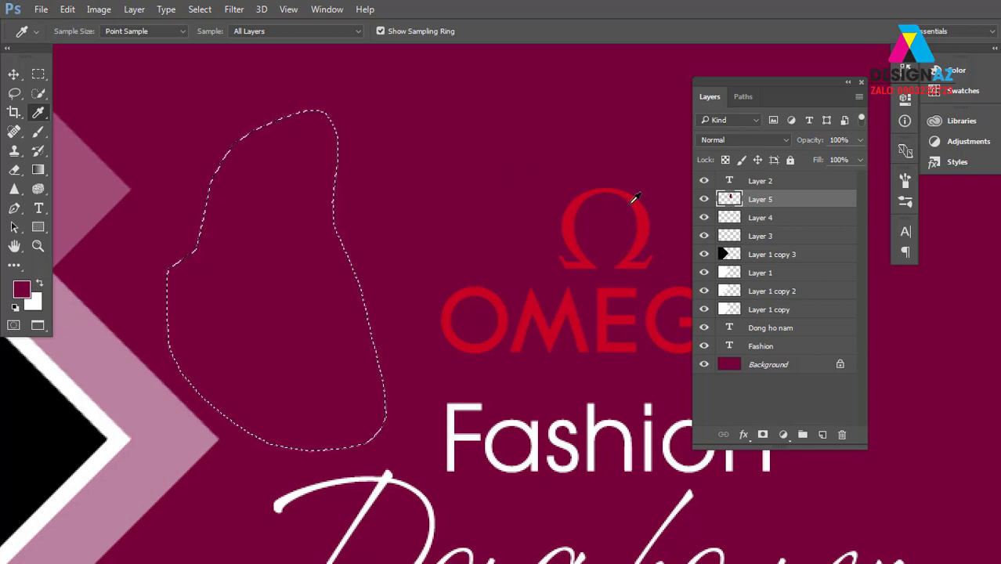
key("v")
key("ctrl+d")
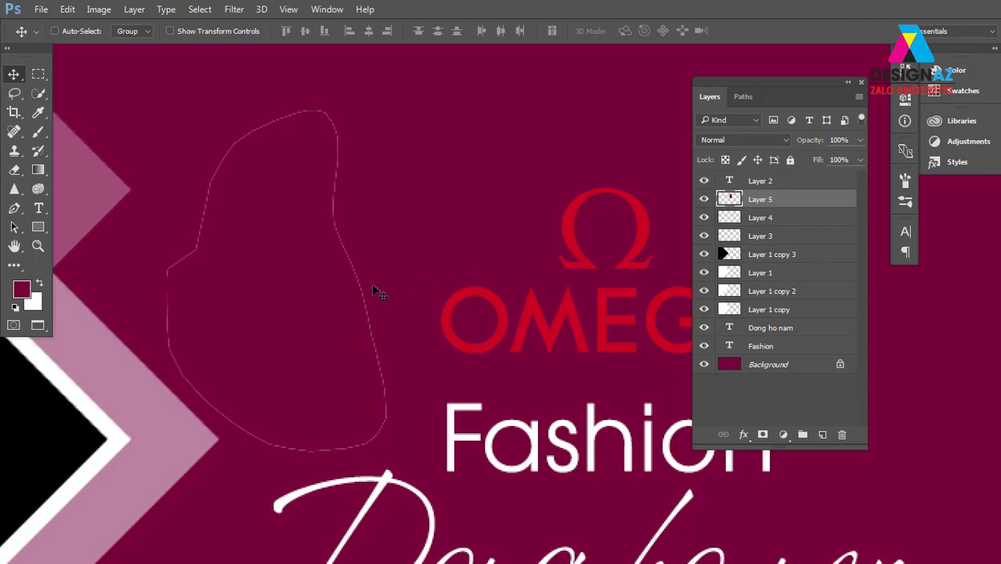
- Bring the whole banner back into view and delete the blob layer
scroll(302, 327, "left", 10)
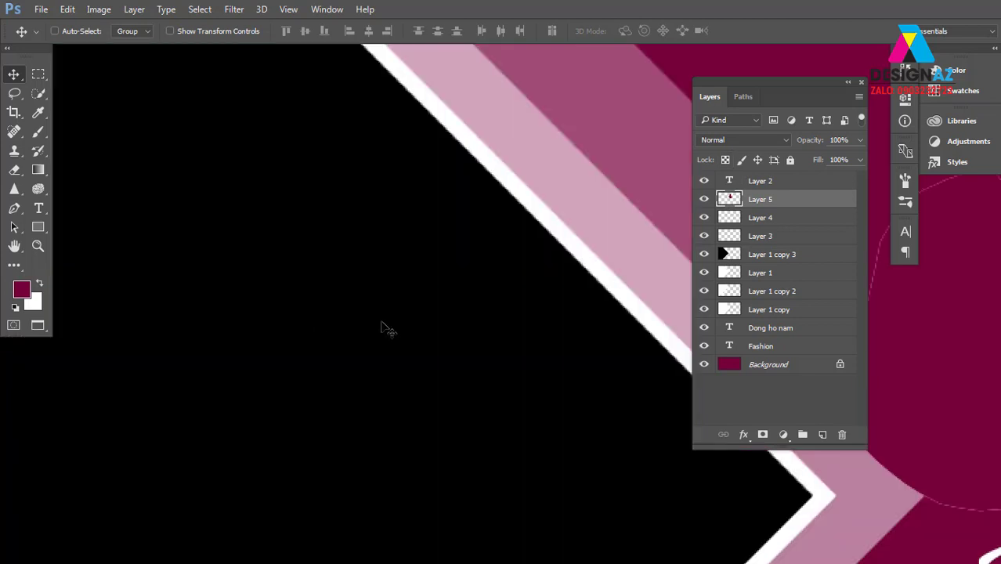
scroll(381, 327, "down", 5)
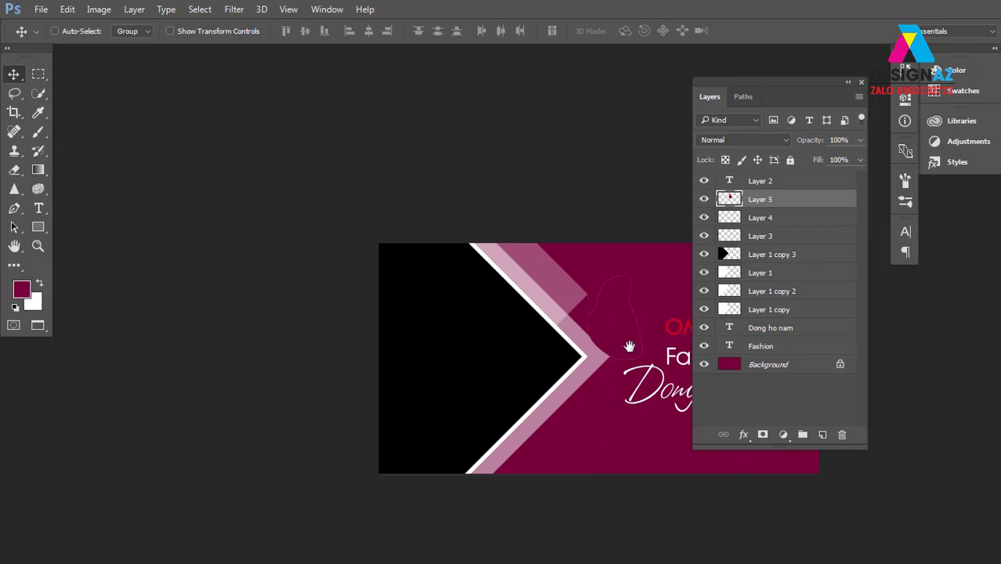
left_click_drag(632, 346, 458, 337)
key("Delete")
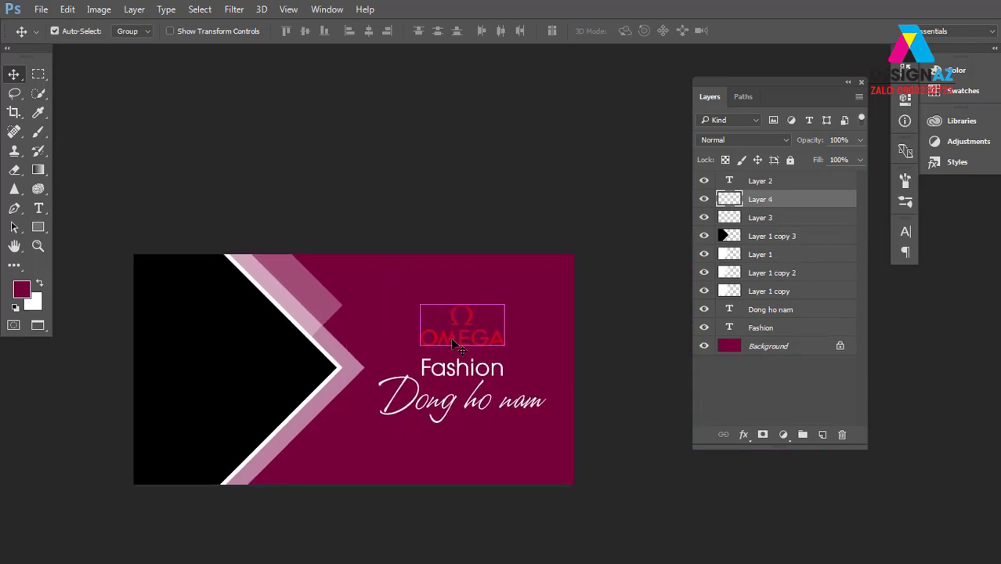
- Select Layer 4 and move the OMEGA logo slightly higher above Fashion
scroll(450, 337, "up", 1)
scroll(493, 352, "up", 2)
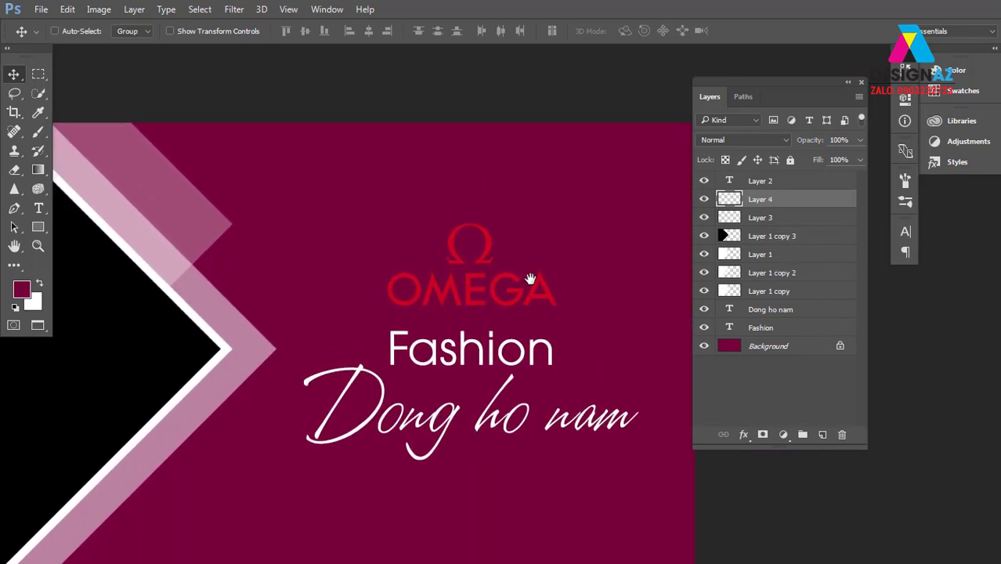
right_click(504, 215)
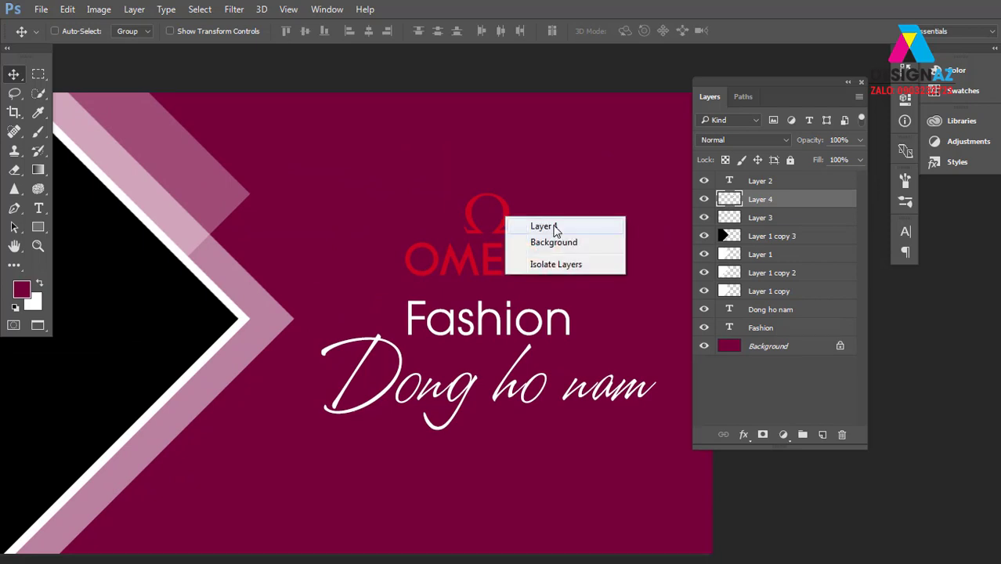
left_click(533, 226)
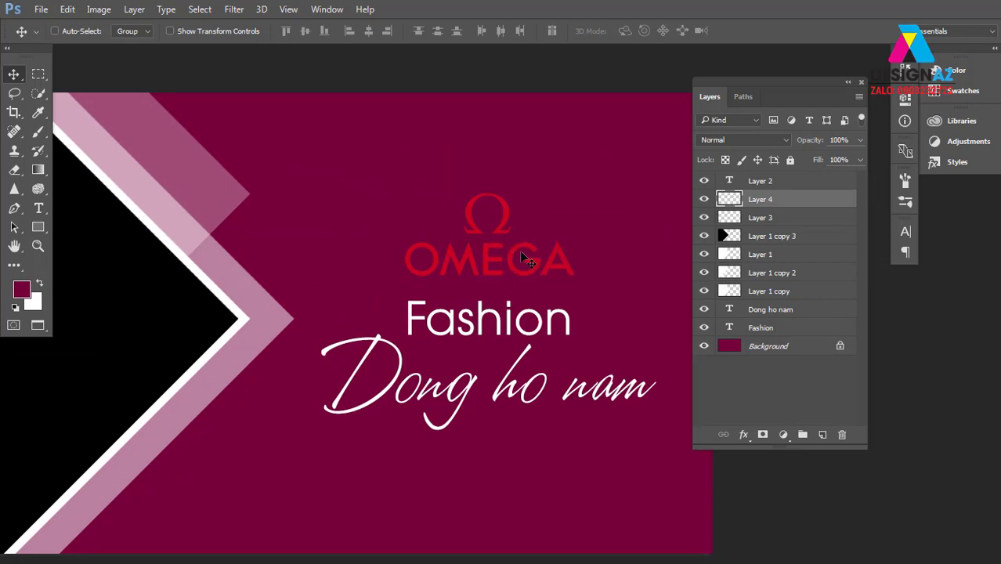
mouse_move(535, 278)
left_mouse_down()
mouse_move(530, 259)
mouse_move(538, 269)
left_mouse_up()
- Try locking Layer 4's transparent pixels with a white fill, undoing it and toggling the lock
left_click(726, 161)
key("ctrl+BackSpace")
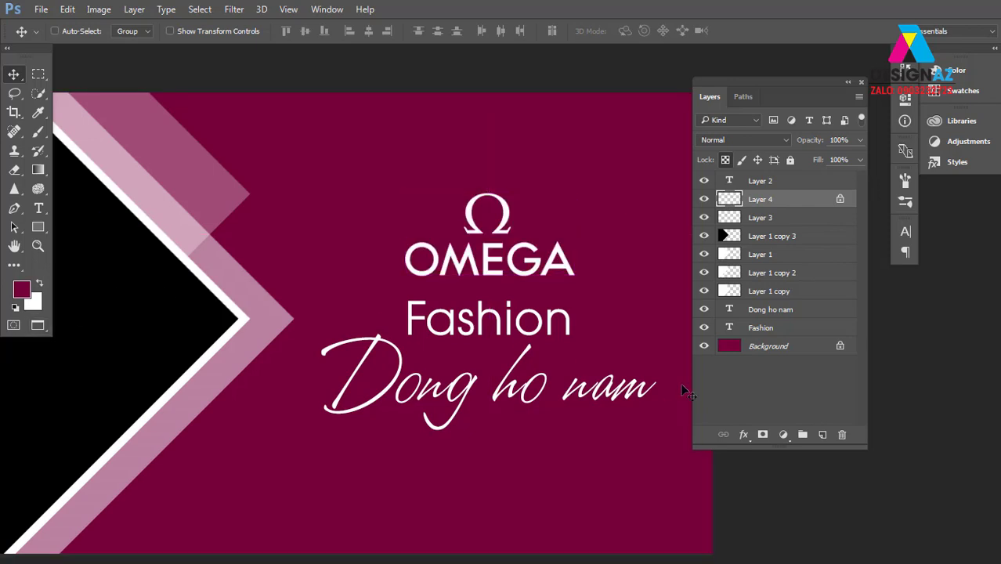
key("ctrl+z")
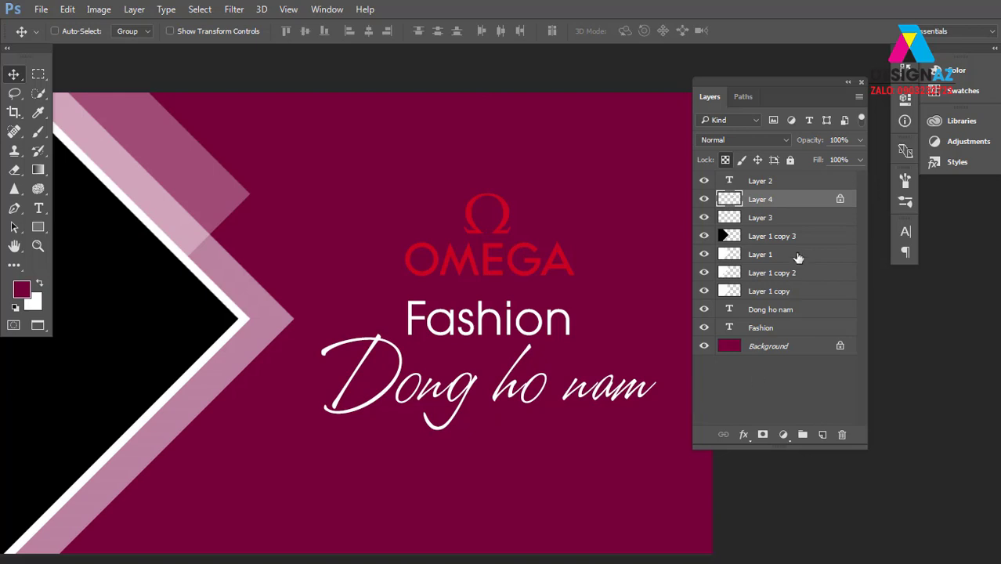
left_click(725, 161)
left_click(725, 161)
left_click(725, 160)
left_click(726, 161)
left_click(725, 160)
- Lock Layer 4's transparency, fill the OMEGA logo white, and zoom out to the whole banner
key("ctrl+BackSpace")
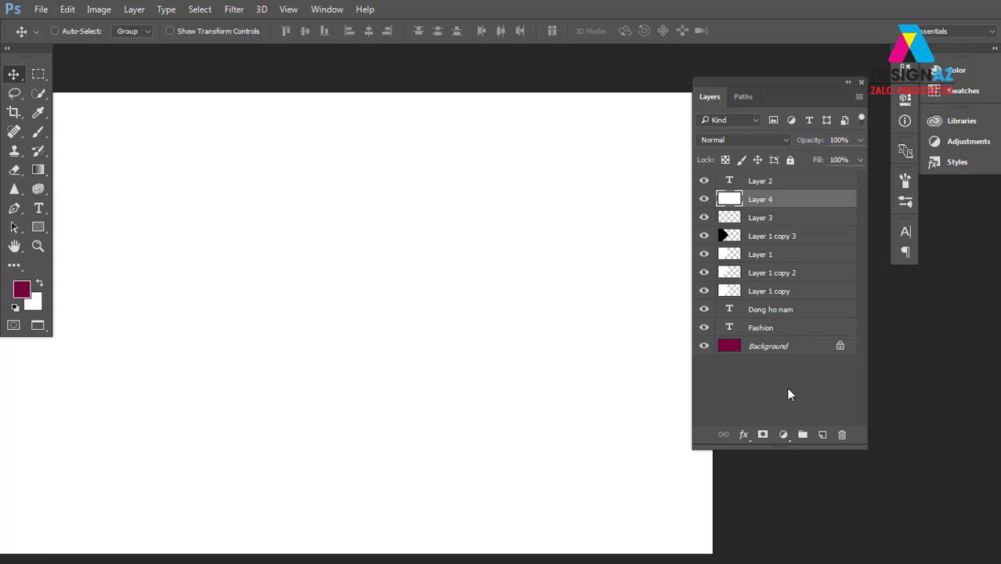
key("ctrl+z")
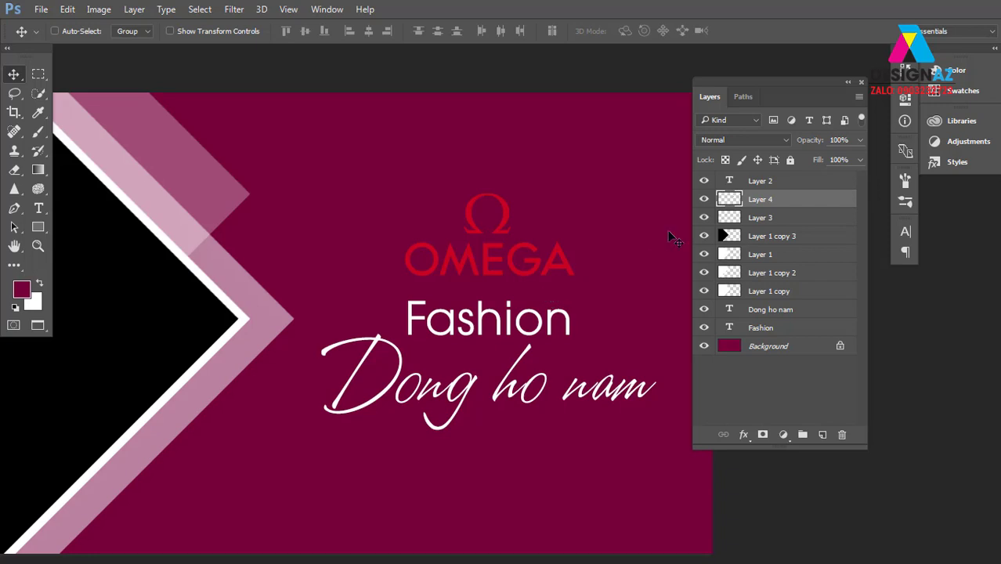
left_click(726, 159)
key("ctrl+BackSpace")
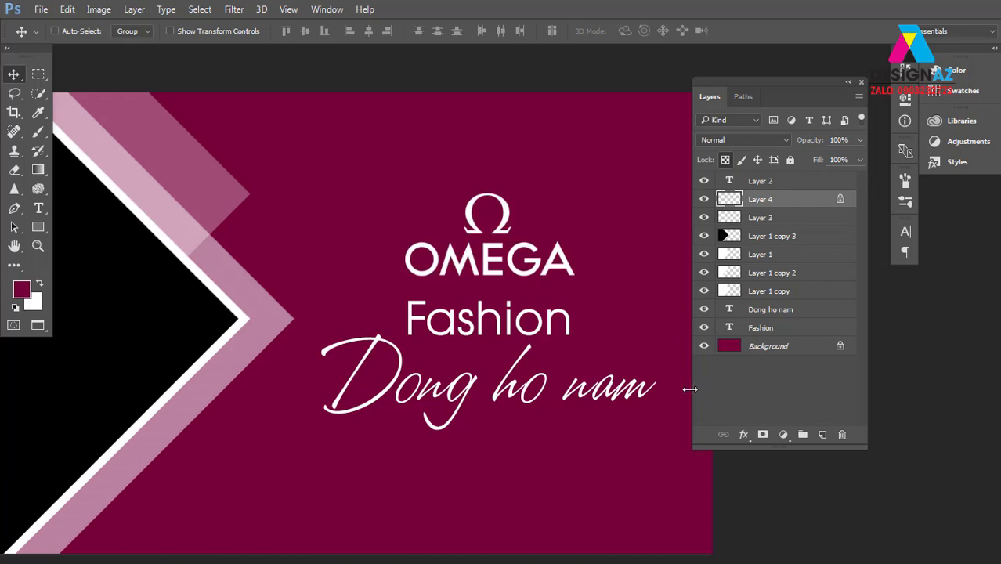
key("ctrl+minus")
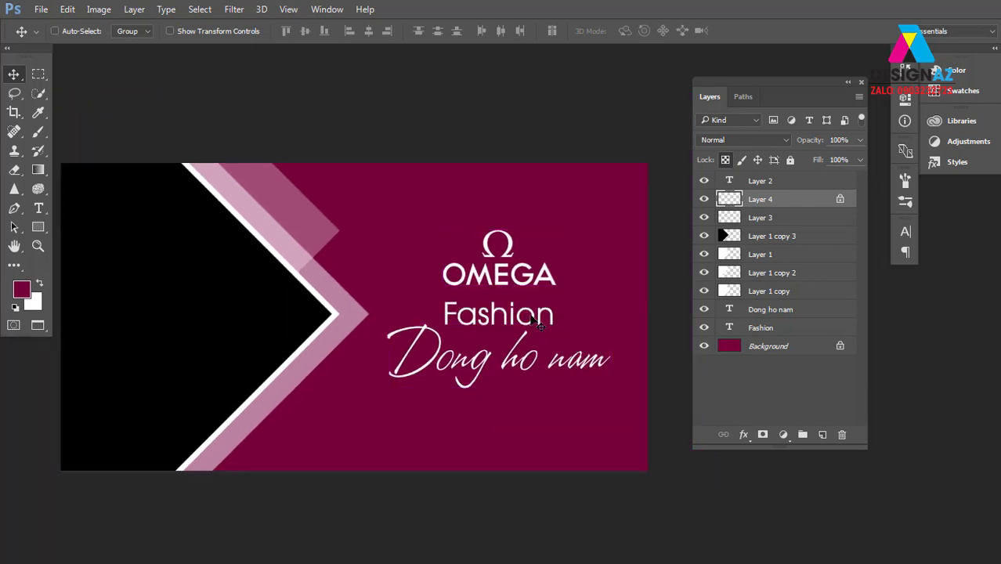
- Nudge Fashion down slightly and change the Dong ho nam font to UTM Americana
right_click(532, 315)
left_click(553, 324)
key("shift+Down")
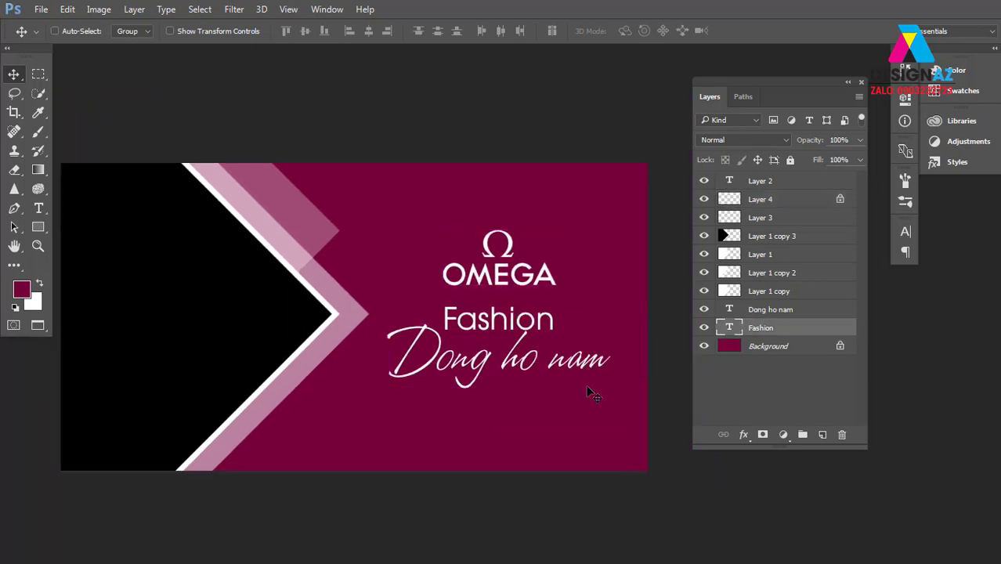
right_click(537, 356)
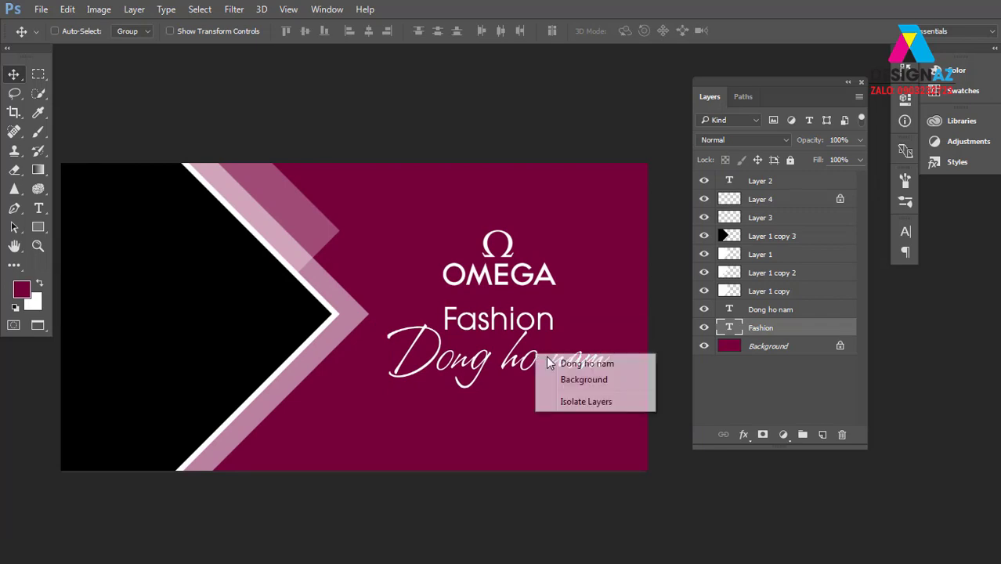
left_click(547, 365)
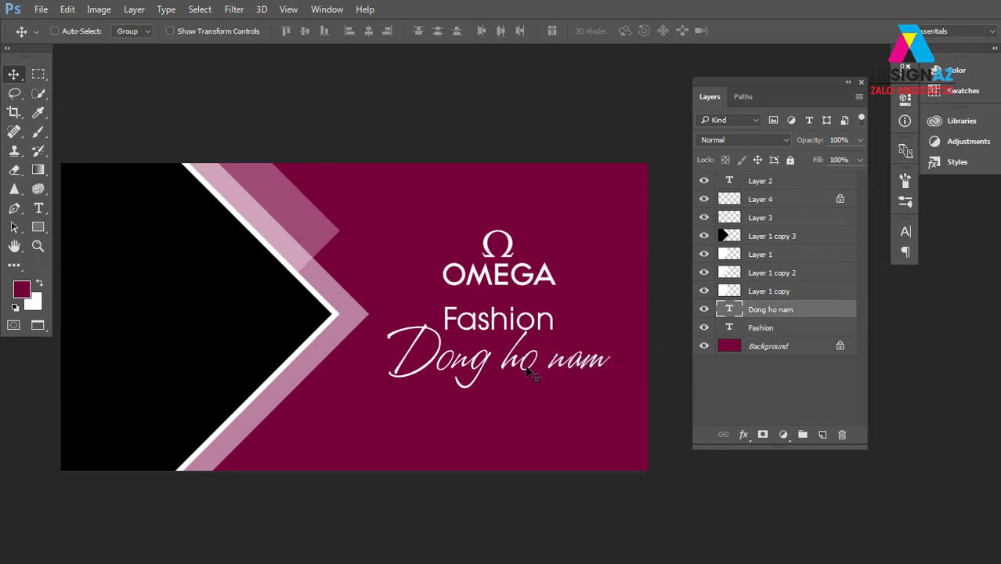
key("t")
left_click(165, 31)
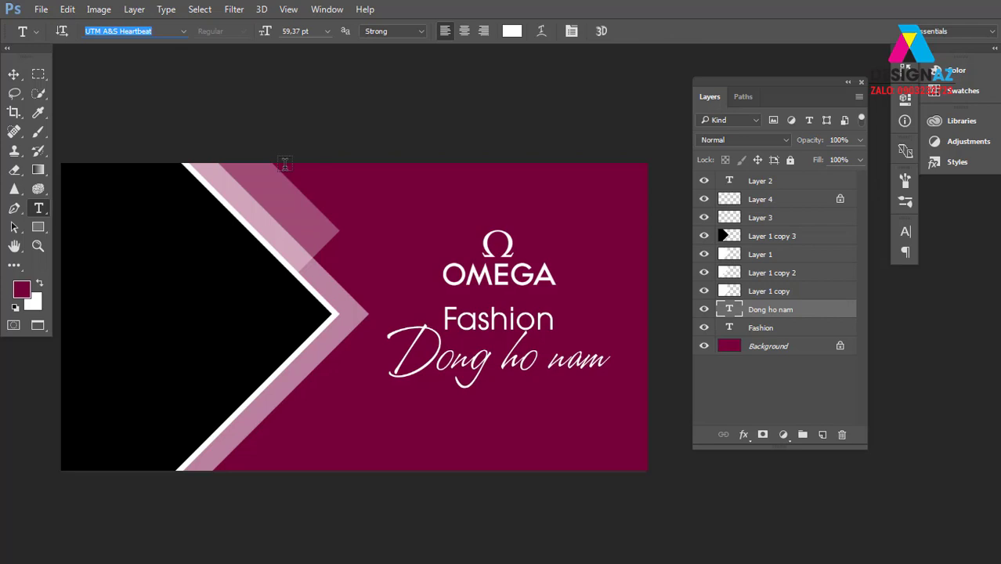
key("Down")
key("Down")
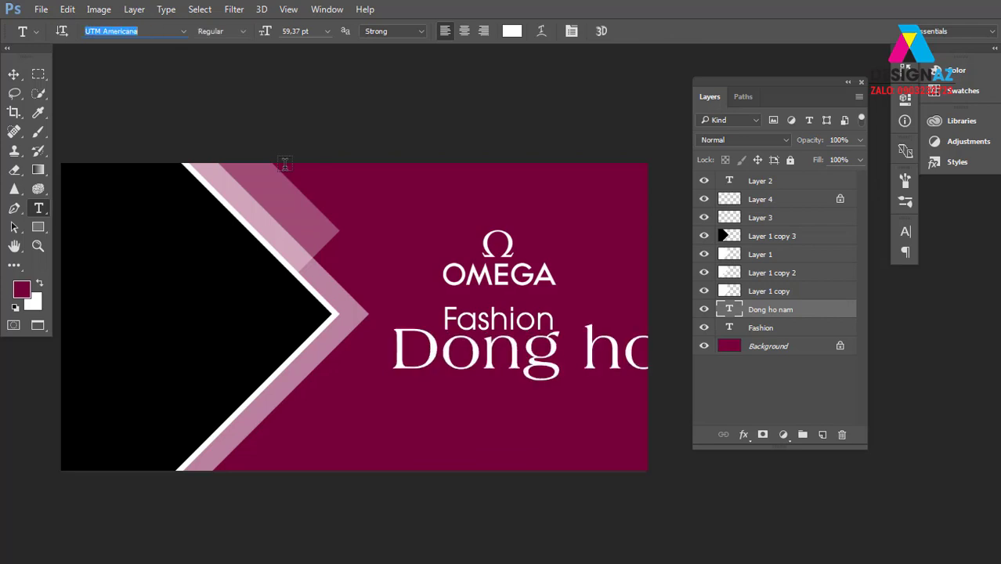
- Scale Dong ho nam to about 58% and centre it beneath Fashion
left_click(13, 74)
left_click_drag(552, 373, 489, 371)
key("ctrl+t")
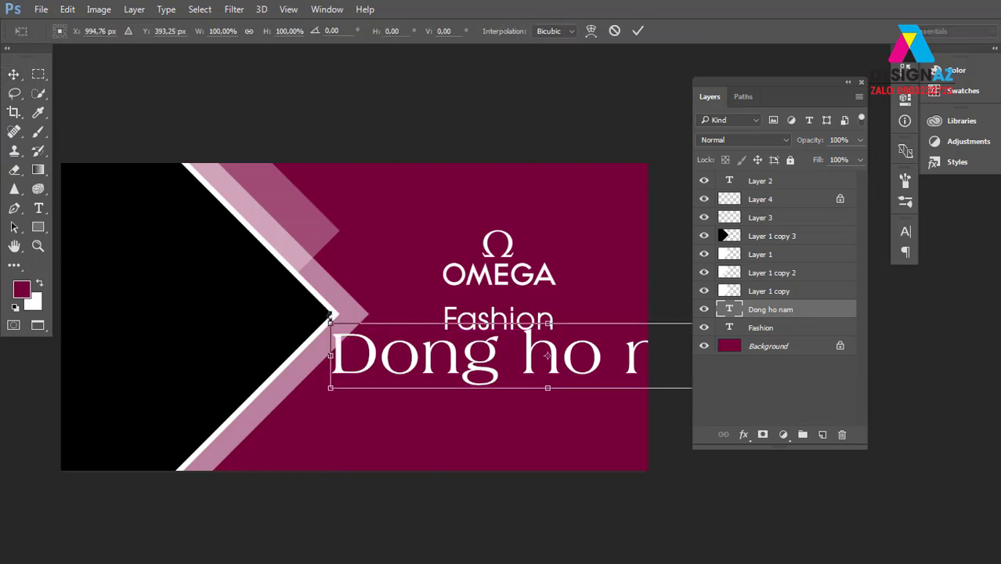
left_click_drag(330, 322, 421, 337)
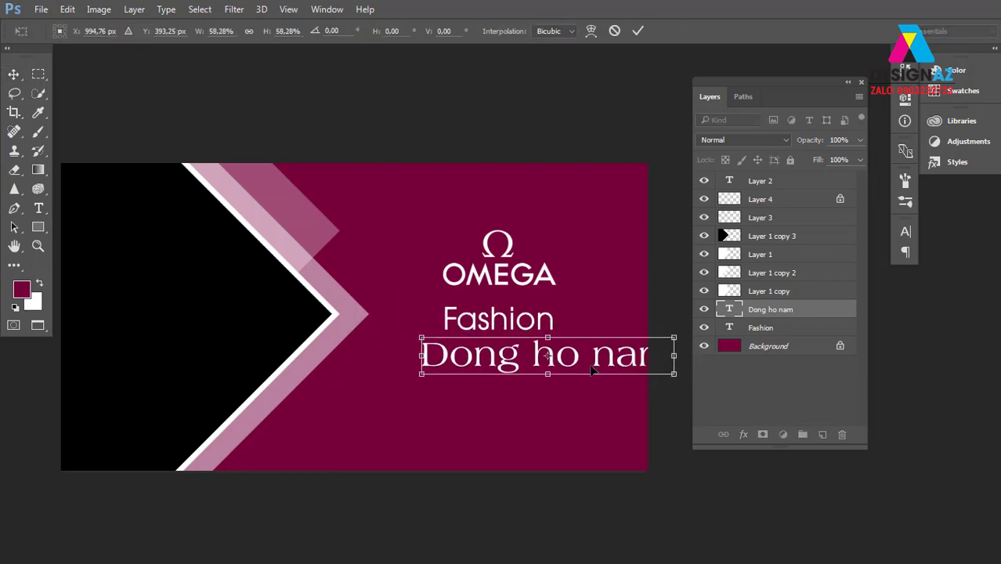
left_click_drag(593, 372, 545, 365)
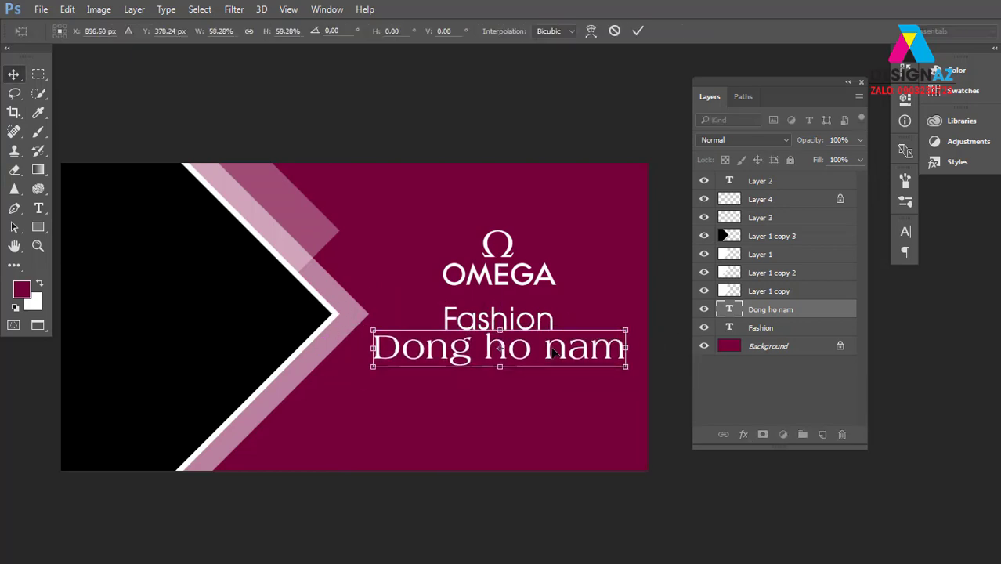
key("Return")
- Move Fashion below Dong ho nam, then raise both text lines under the logo
right_click(533, 324)
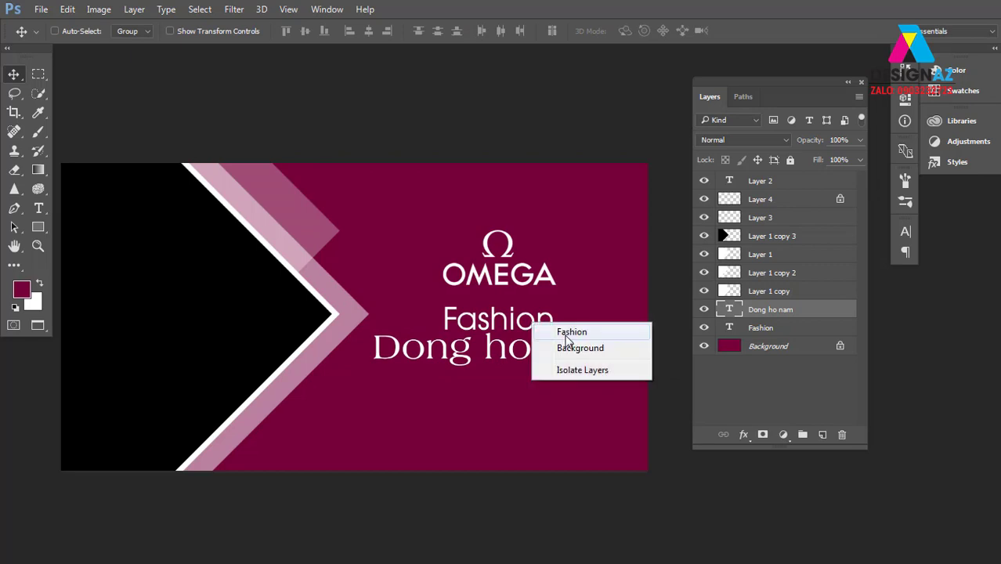
left_click(571, 332)
left_click_drag(566, 338, 566, 397)
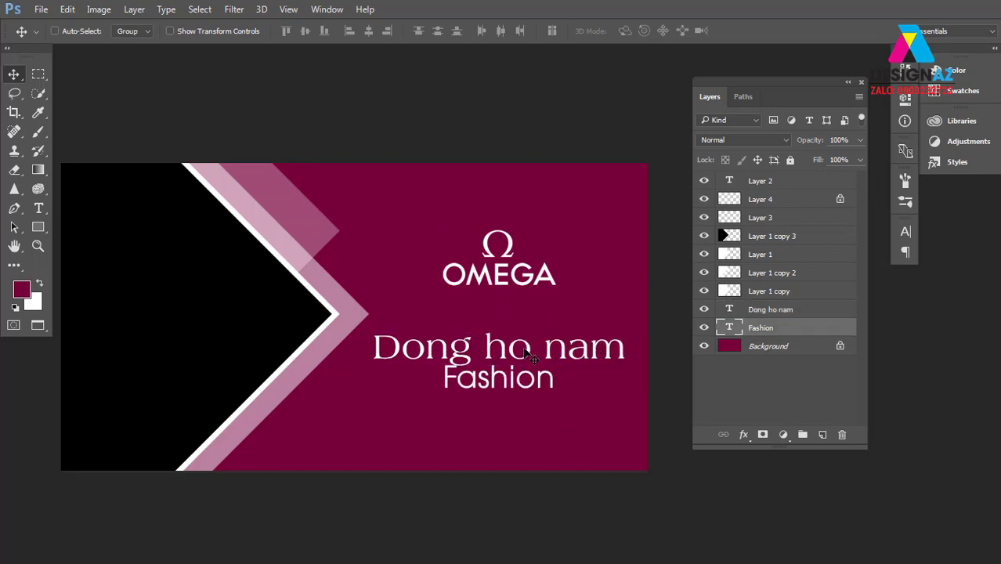
right_click(526, 349)
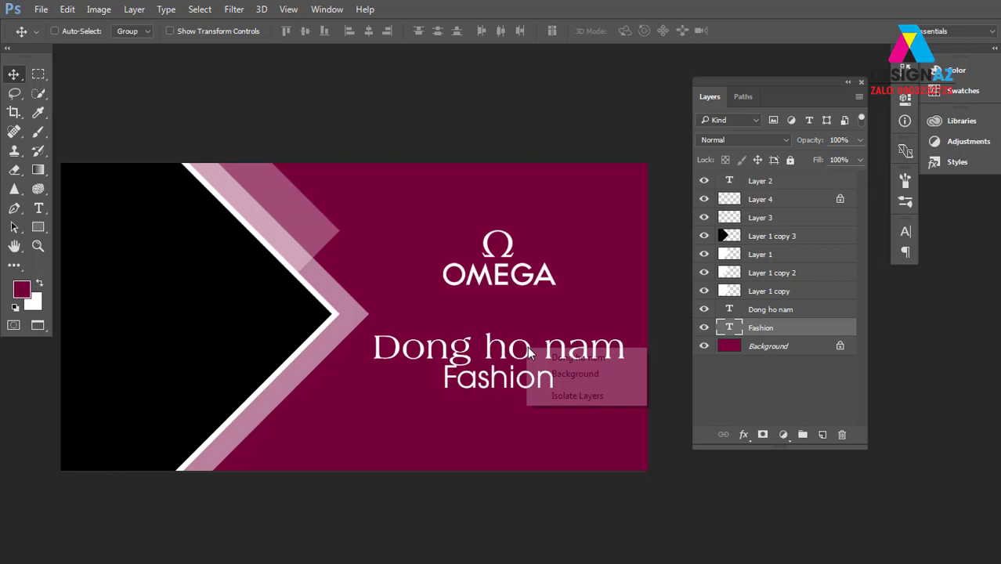
left_click(578, 358, "shift")
left_click_drag(559, 360, 533, 321)
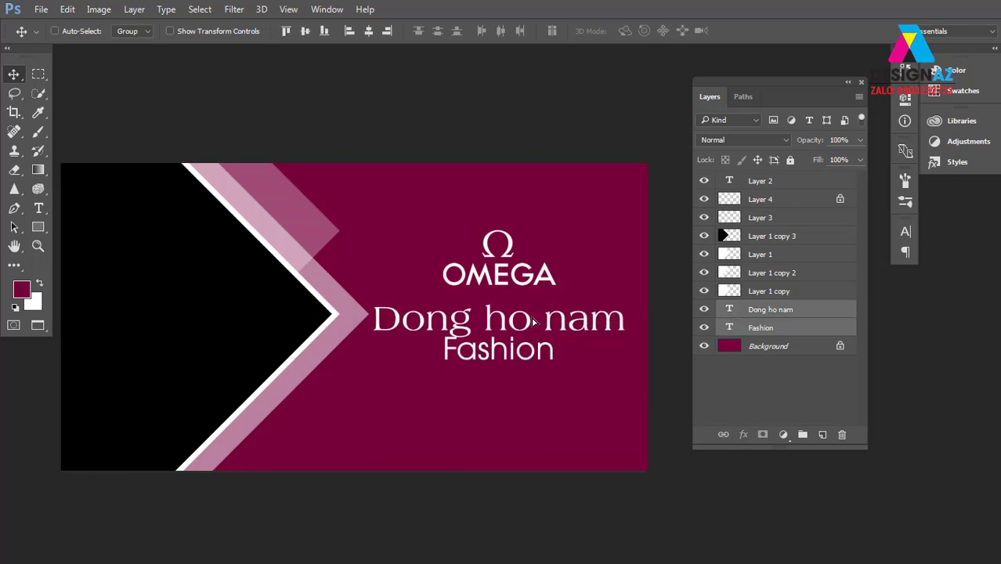
left_click_drag(533, 321, 532, 320)
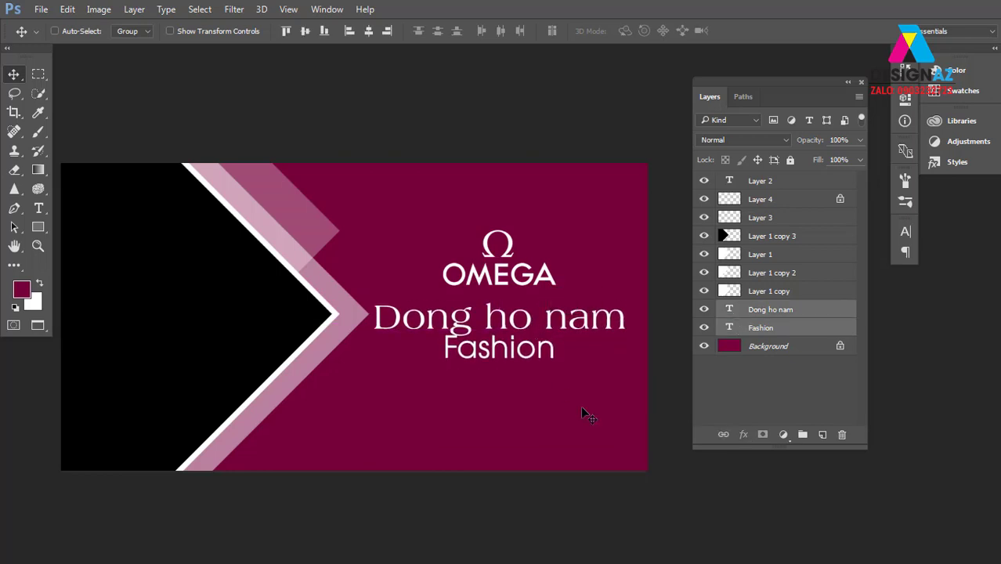
key("ctrl+plus")
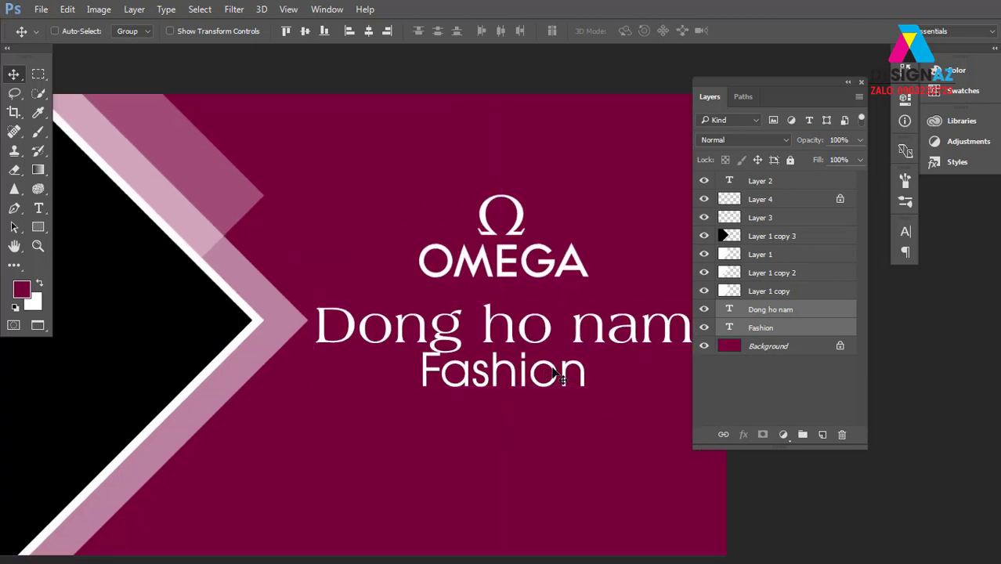
- Fade the Fashion layer's opacity down to 30%
right_click(553, 368)
left_click(583, 376)
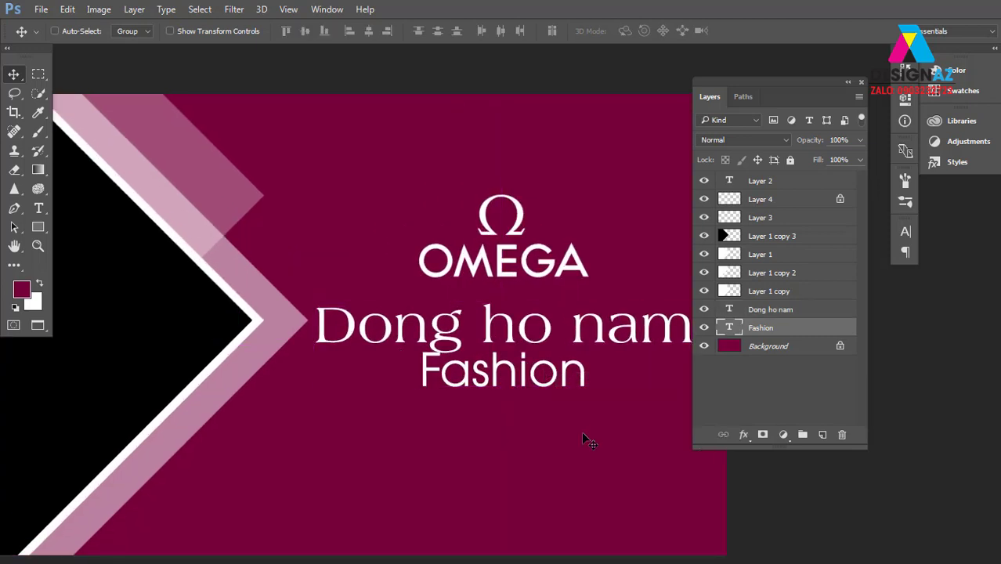
key("7")
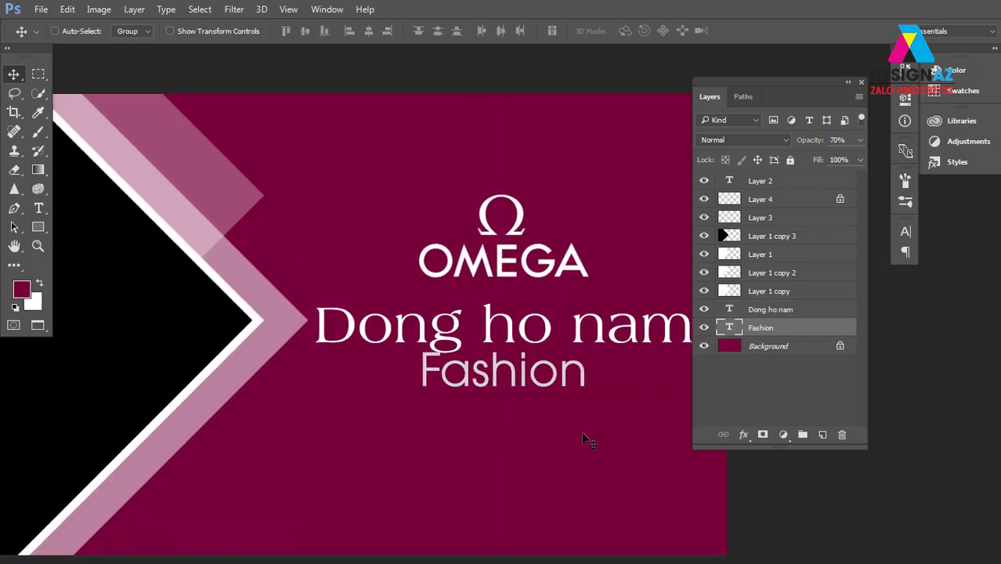
key("5")
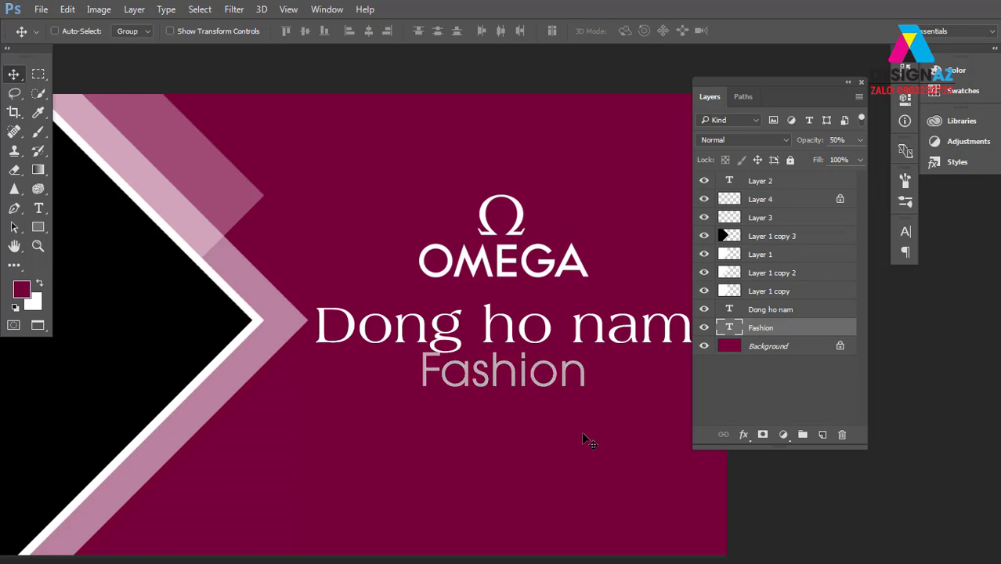
right_click(563, 369)
left_click(594, 382)
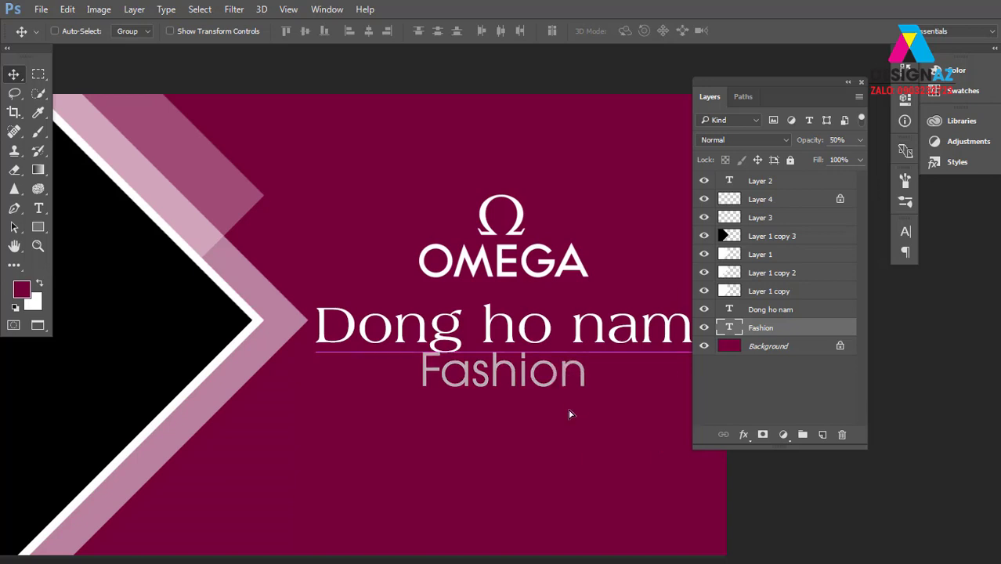
left_click_drag(584, 388, 584, 424)
key("ctrl+z")
key("3")
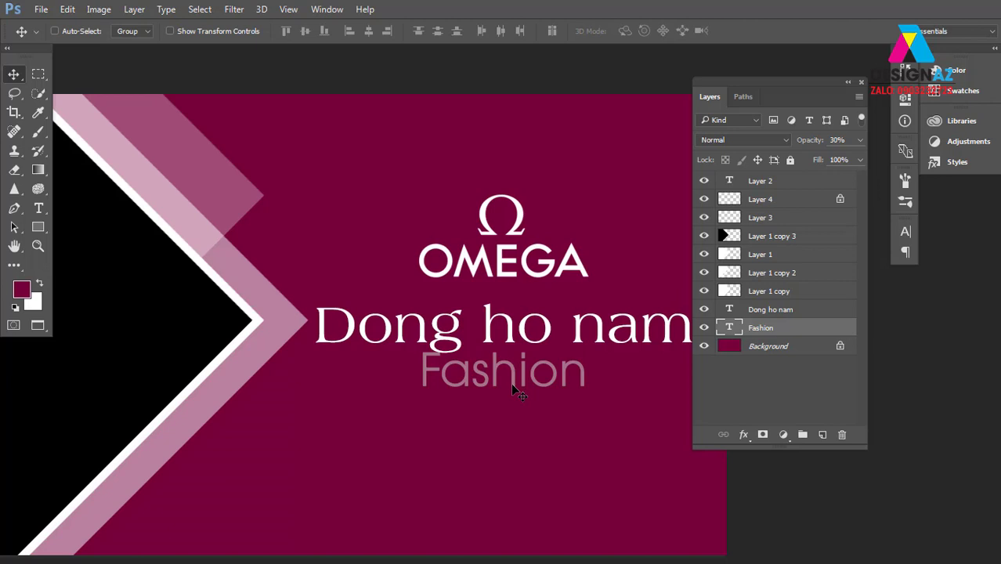
- Draw a thin 30%-opacity white line left of Fashion on a new layer and copy it to the right
left_click(38, 74)
left_click_drag(317, 374, 414, 377)
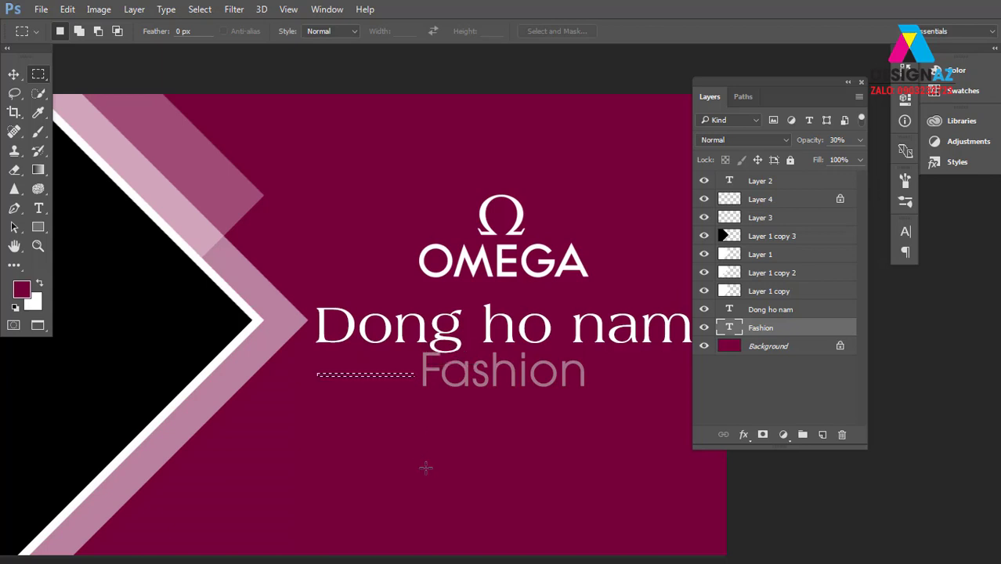
left_click(823, 434)
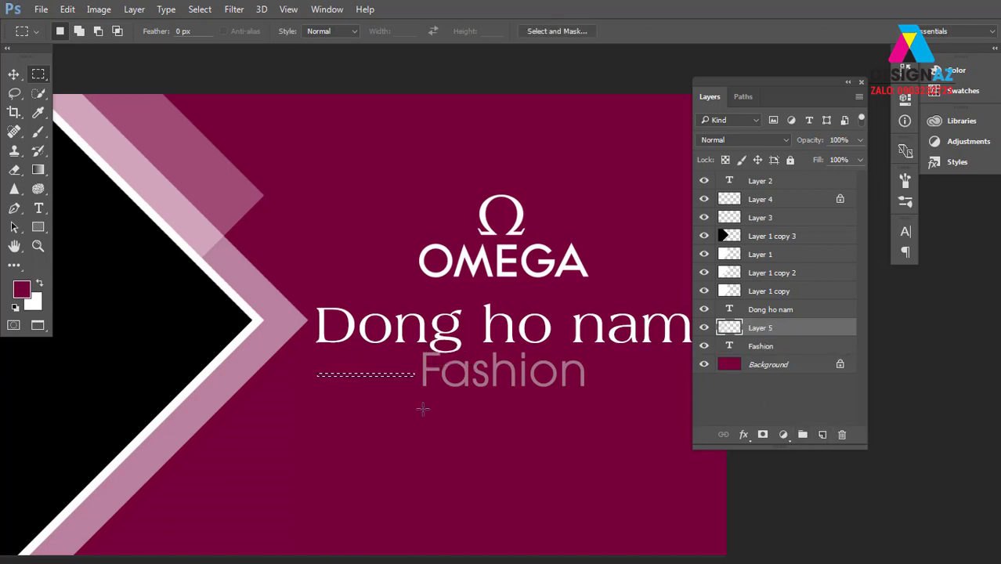
key("ctrl+BackSpace")
key("v")
key("ctrl+d")
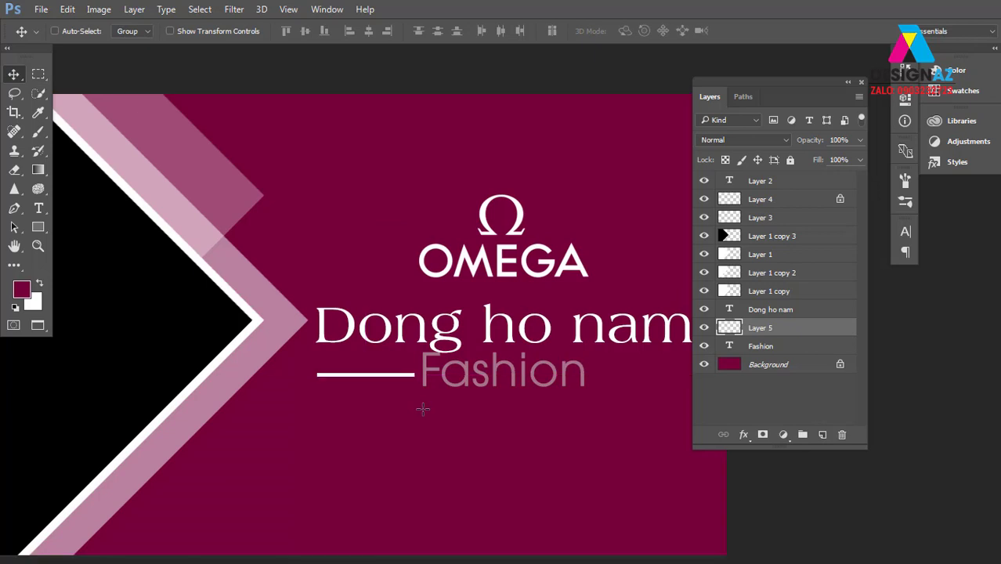
key("3")
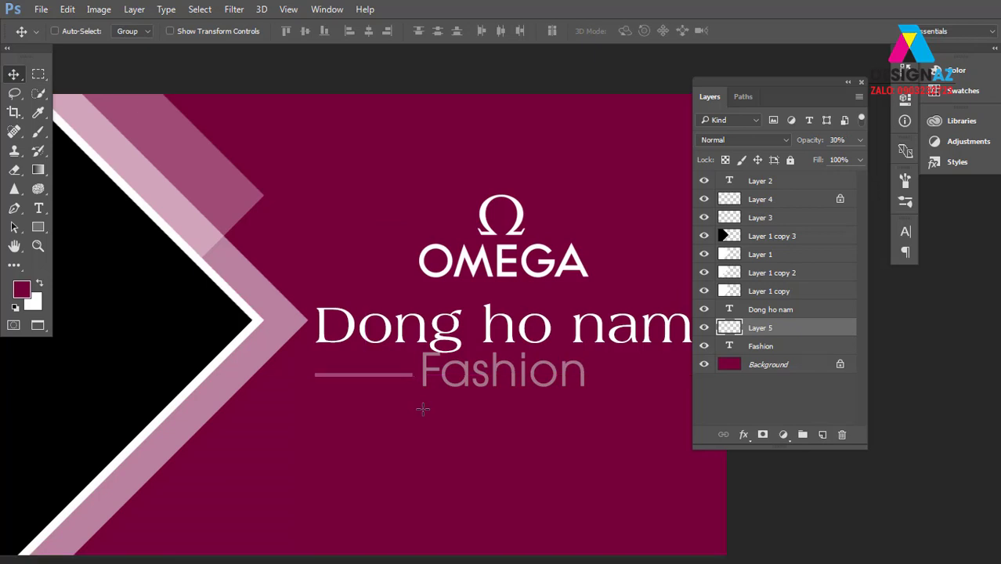
key("Up")
key("Up")
key("Up")
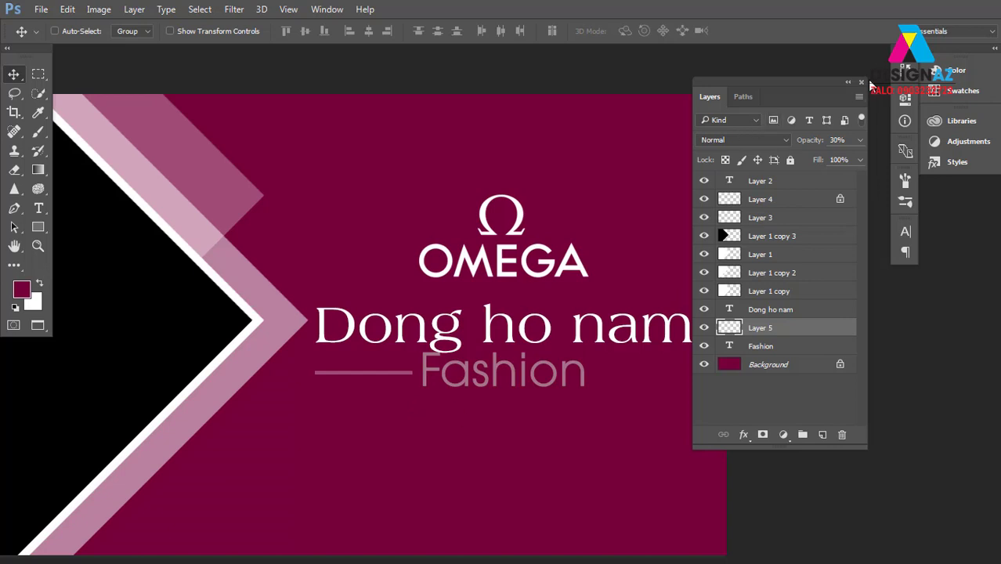
left_click(861, 82)
mouse_move(416, 405)
left_mouse_down()
mouse_move(672, 401)
mouse_move(660, 402)
left_mouse_up()
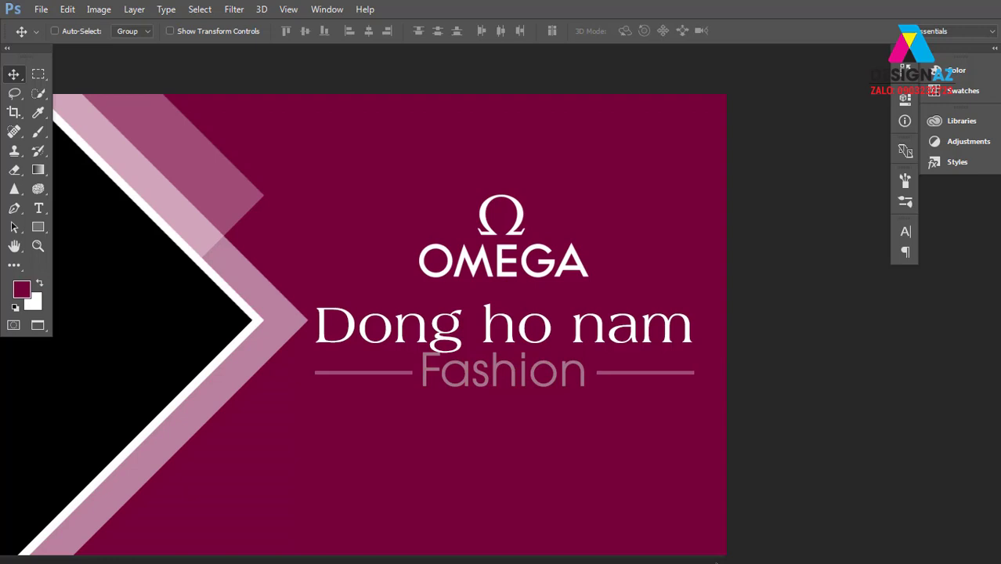
- Zoom out and reposition the Fashion text and its flanking lines slightly
key("ctrl+minus")
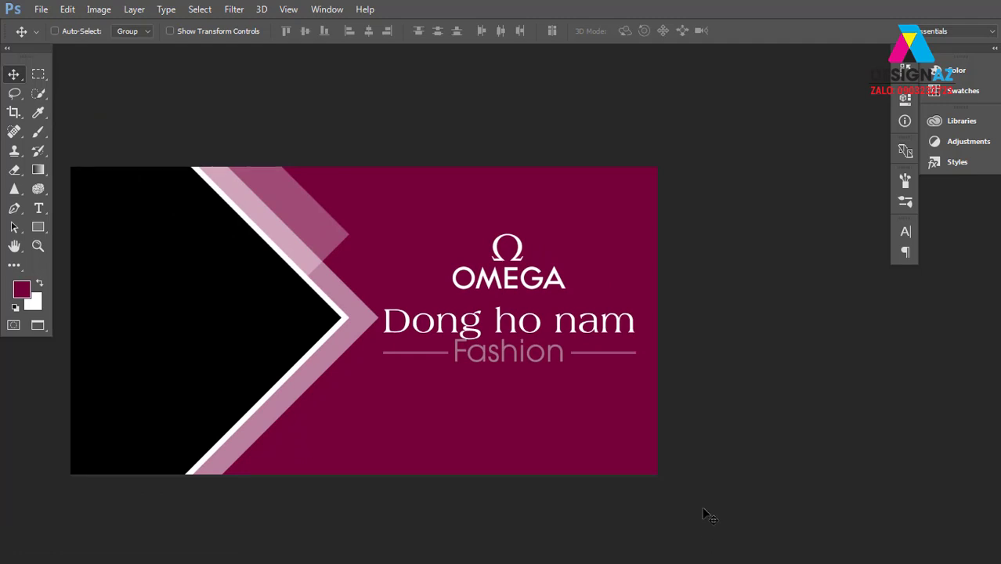
right_click(427, 356)
left_click(458, 361)
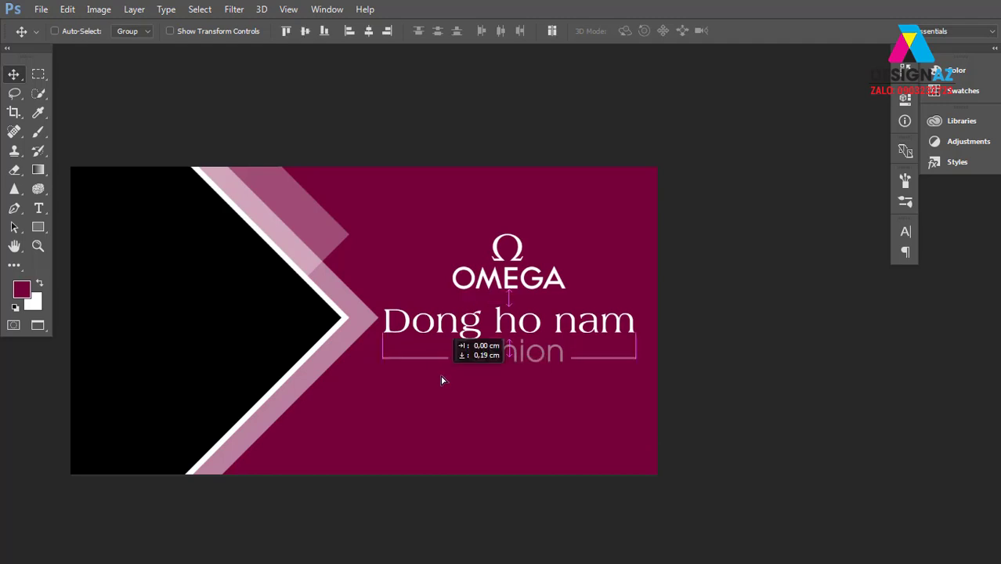
left_click_drag(440, 381, 524, 356)
right_click(521, 357)
left_click(540, 359)
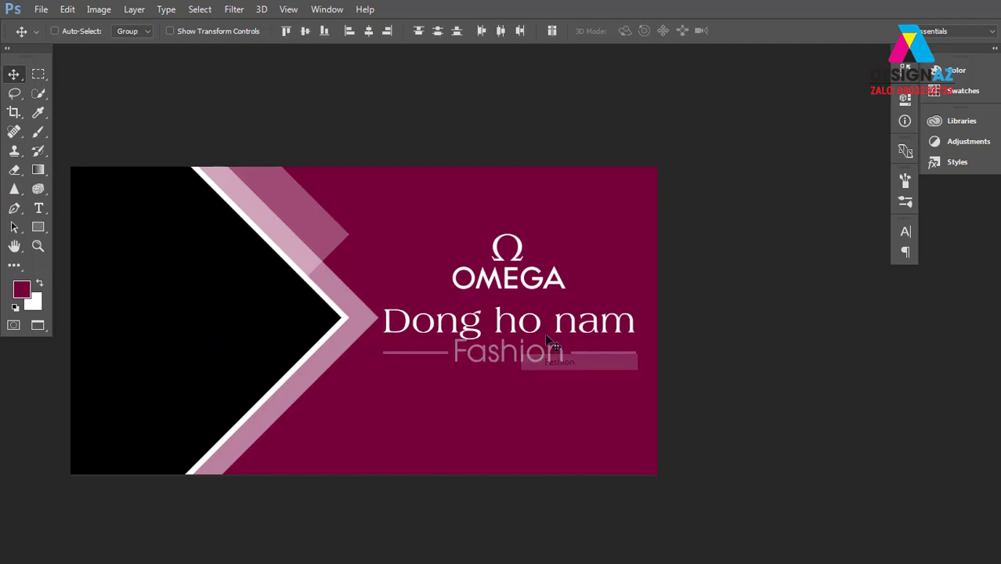
- Shrink the Dong ho nam title slightly and nudge the text block up
right_click(554, 335)
left_click(588, 336)
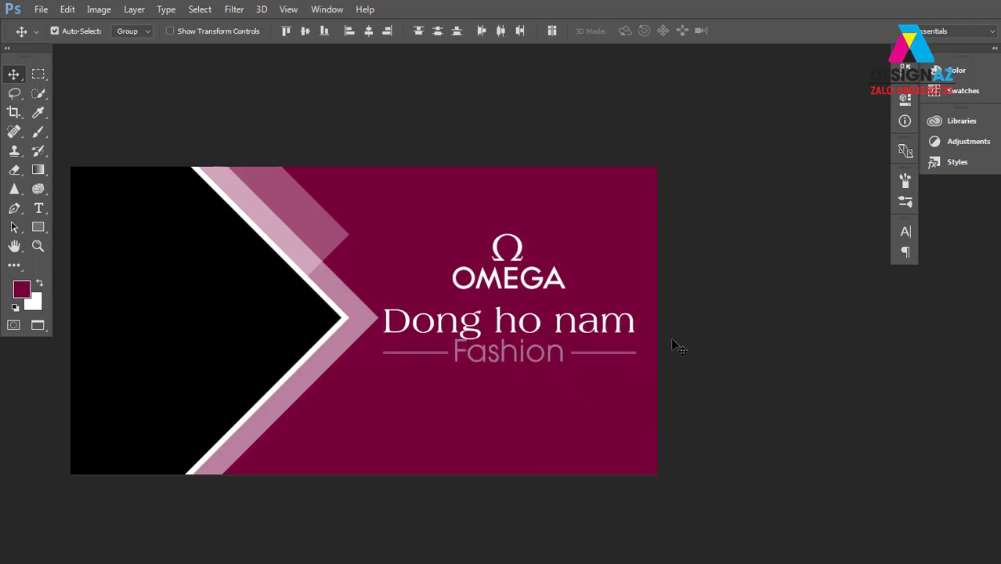
key("ctrl+t")
left_click_drag(632, 305, 621, 310)
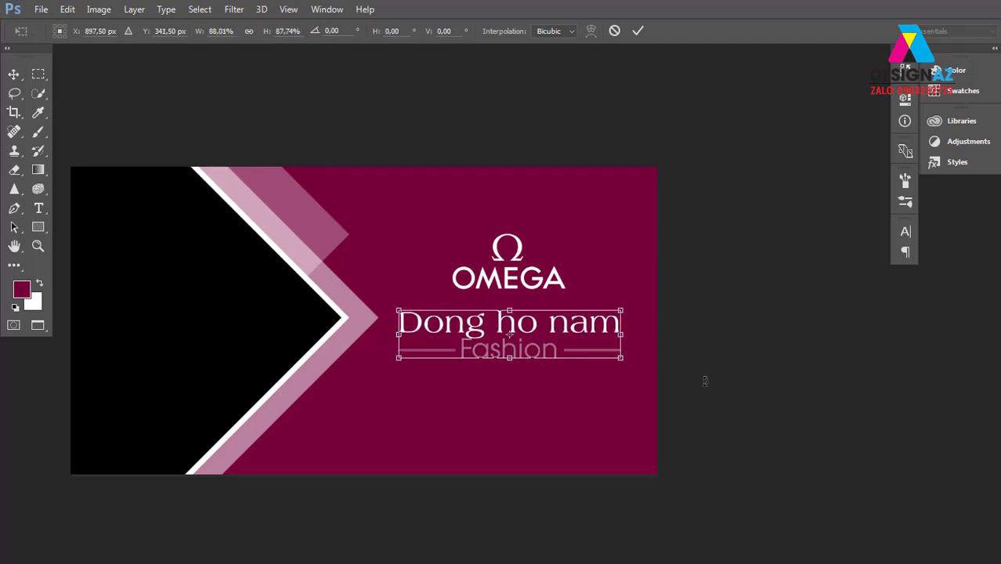
key("Return")
key("shift+Up")
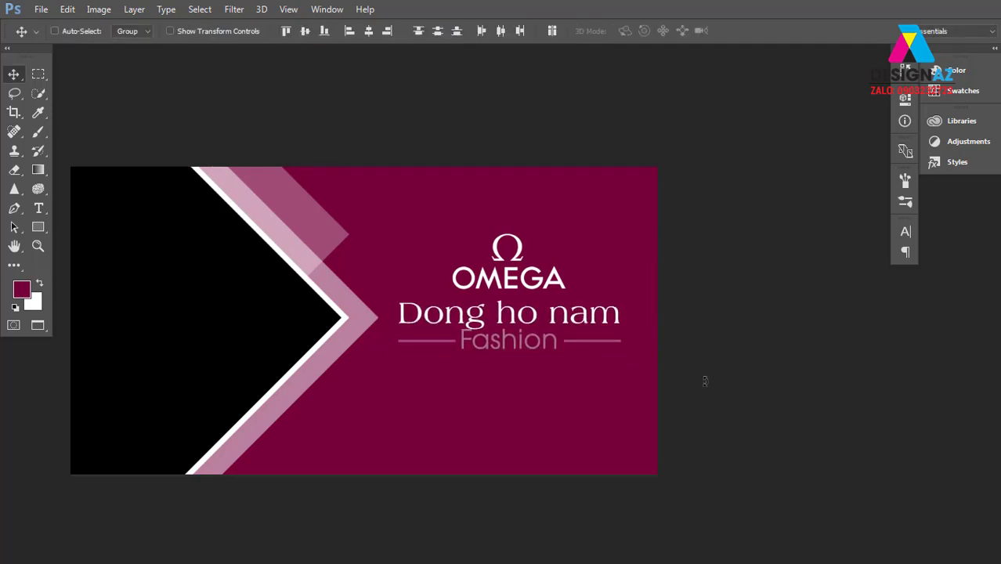
- Select Layer 4 and nudge the OMEGA logo a few pixels left and up
right_click(510, 281)
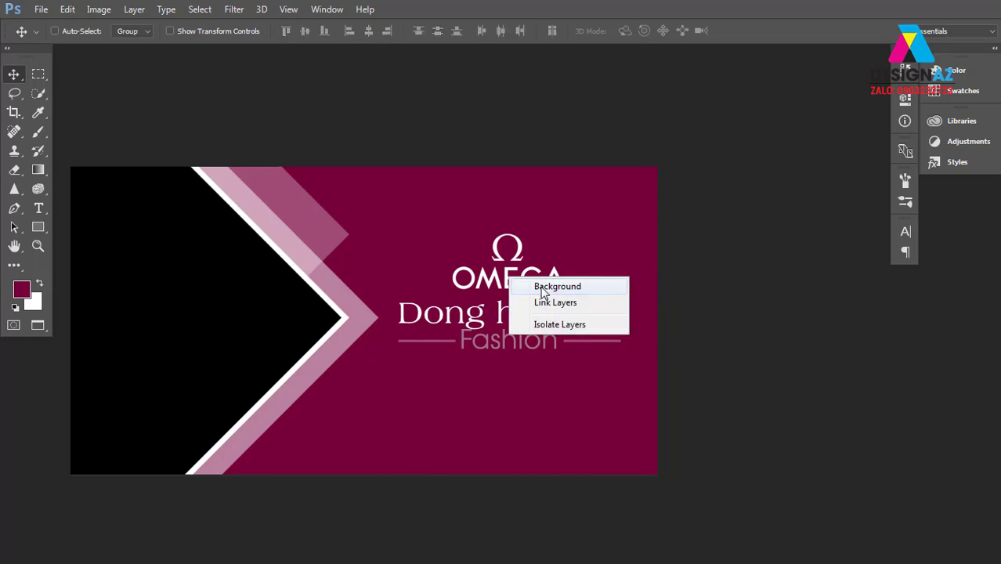
left_click(548, 284)
right_click(521, 251)
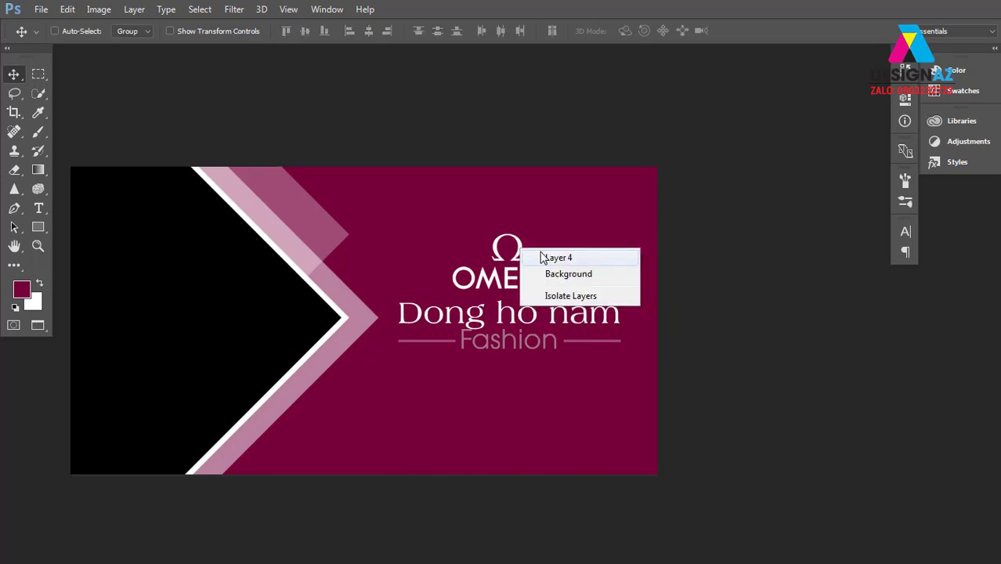
left_click(540, 256)
key("Left")
key("Left")
key("Left")
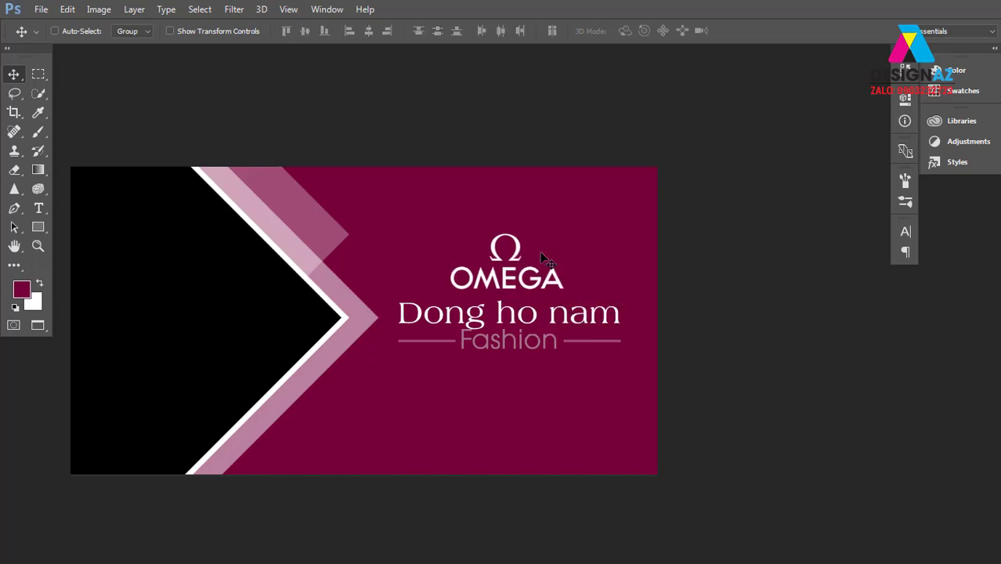
key("Up")
key("Up")
key("Up")
key("Up")
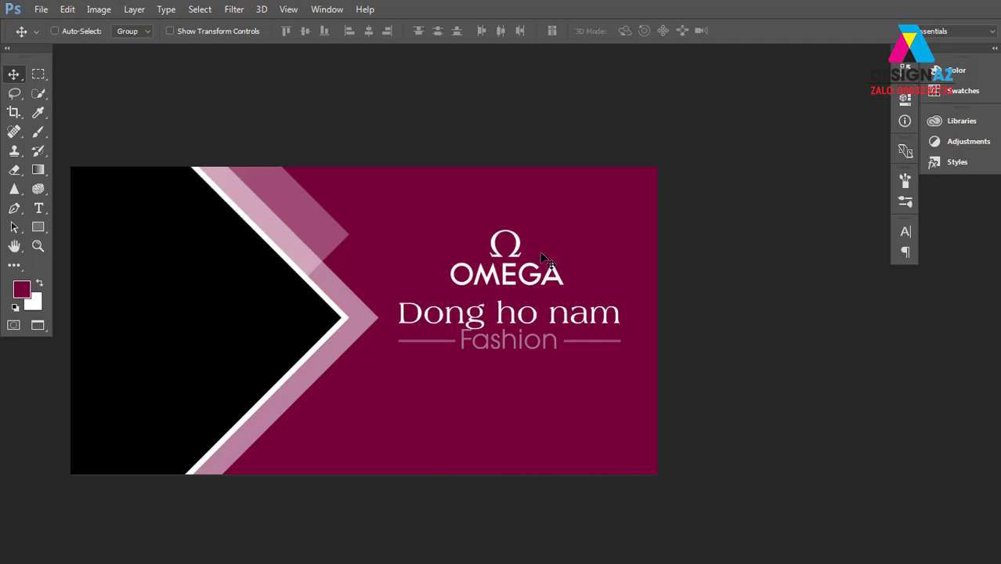
- Duplicate the OMEGA logo layer as Layer 4 copy, placed up and to the right
key("ctrl")
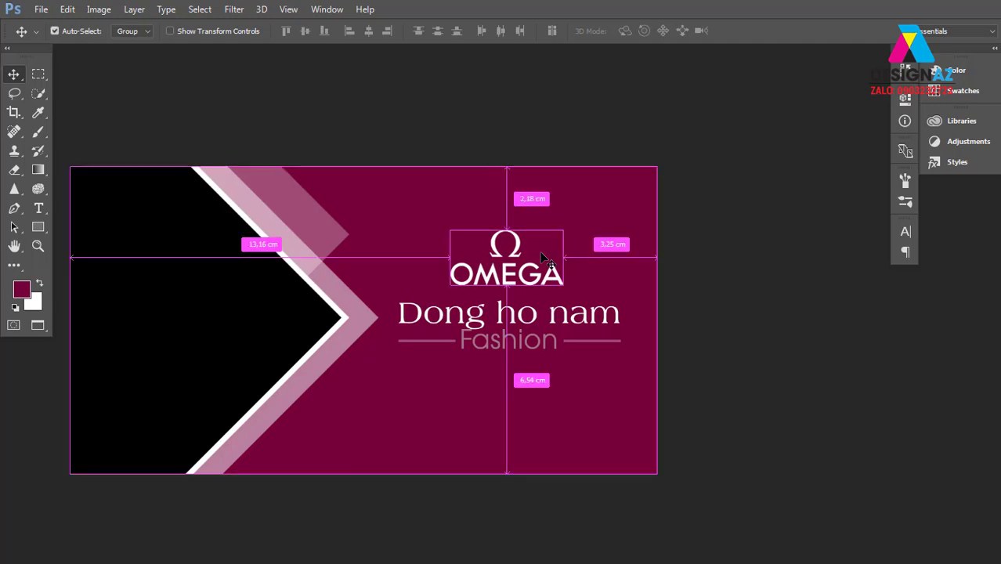
left_click_drag(540, 253, 590, 239)
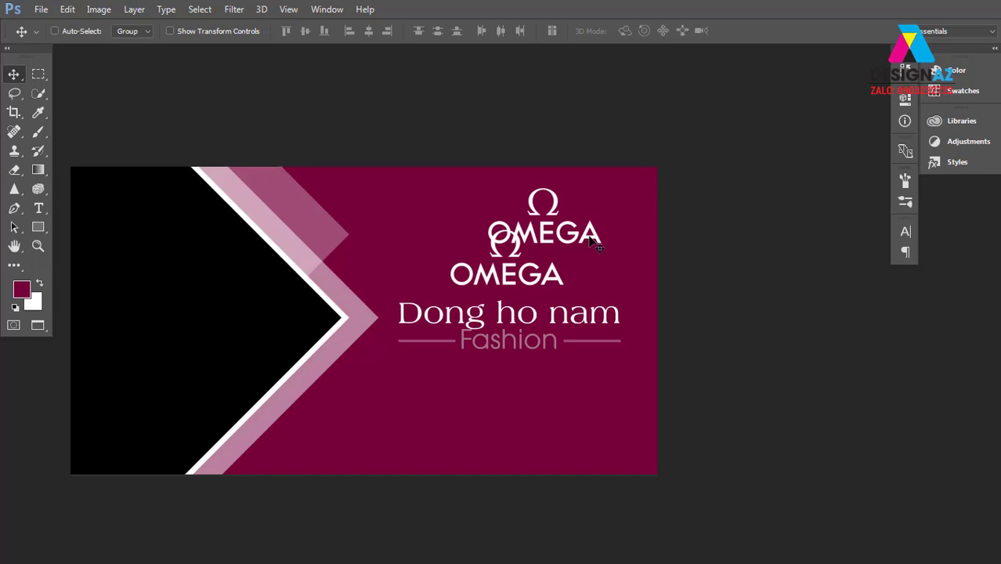
key("ctrl+i")
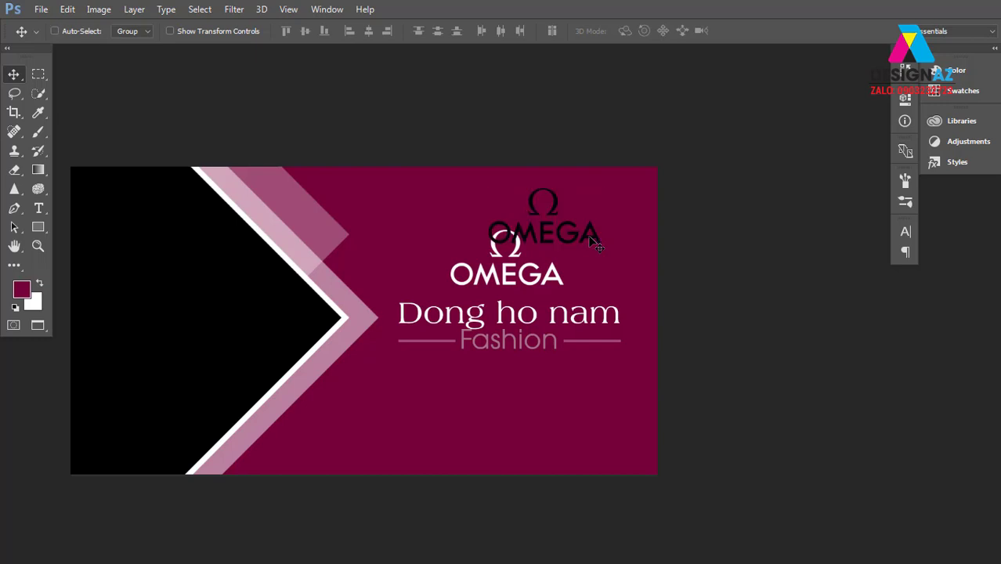
key("ctrl+i")
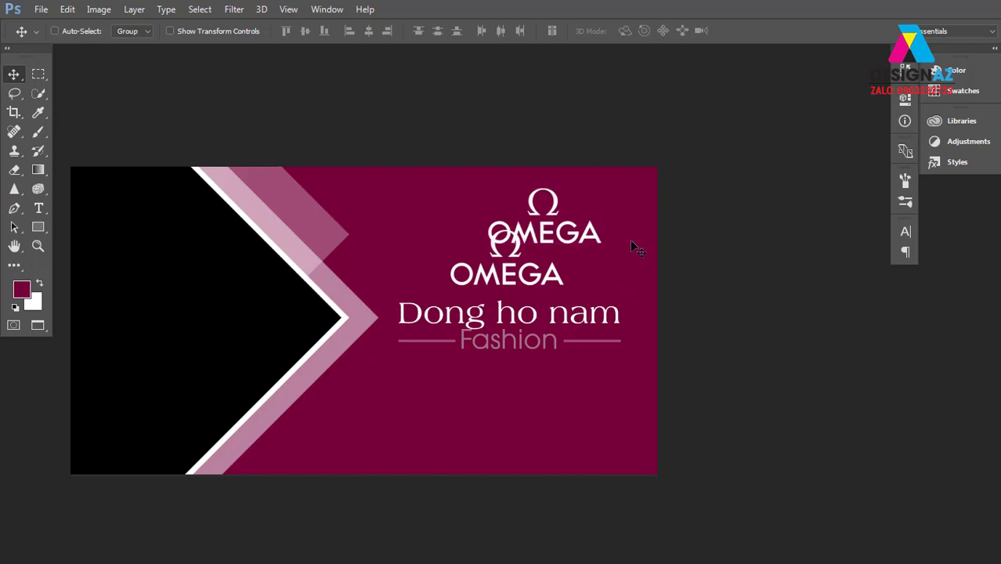
- Set the foreground colour to dark maroon #440021
key("i")
left_click(639, 246)
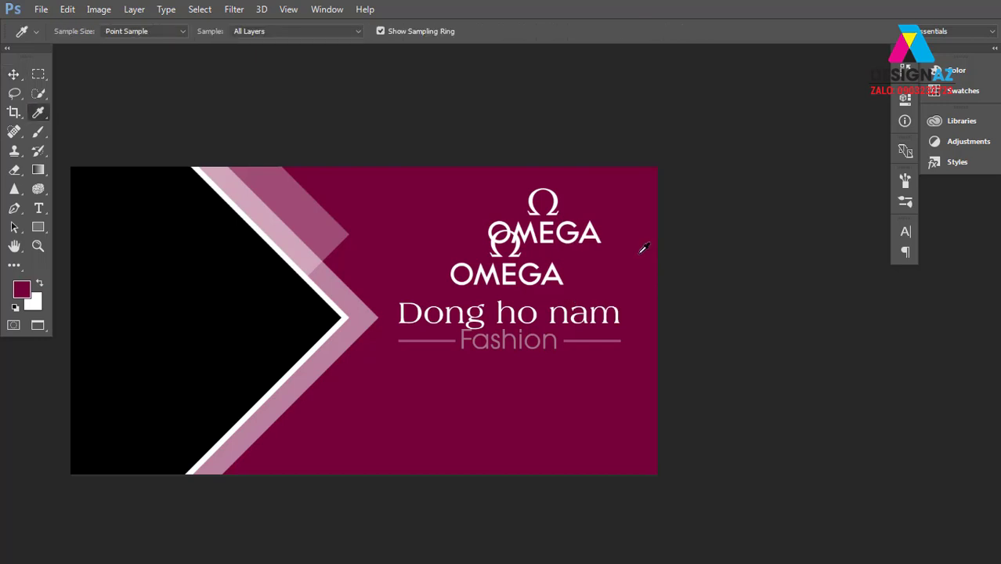
left_click(22, 290)
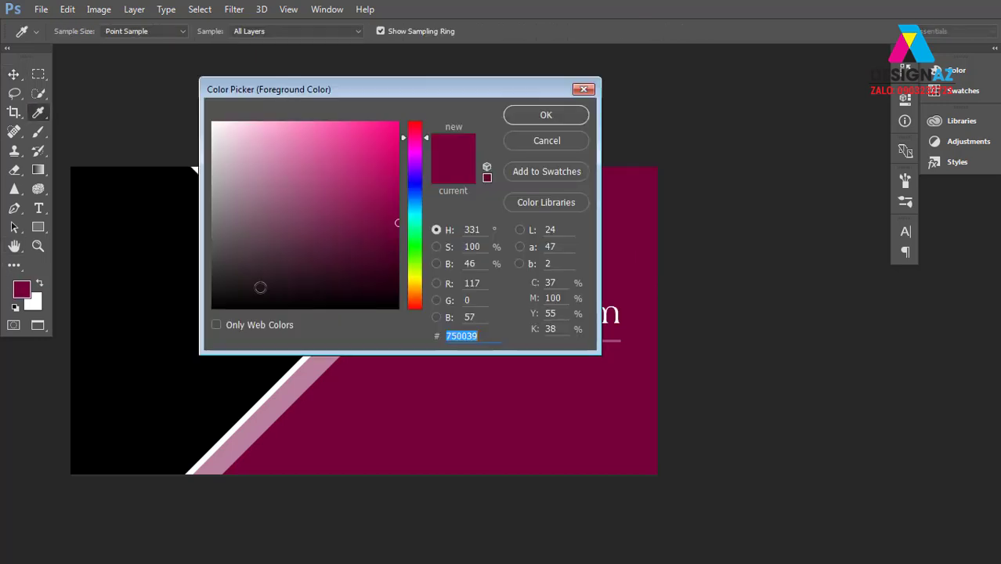
left_click(399, 258)
left_click(566, 116)
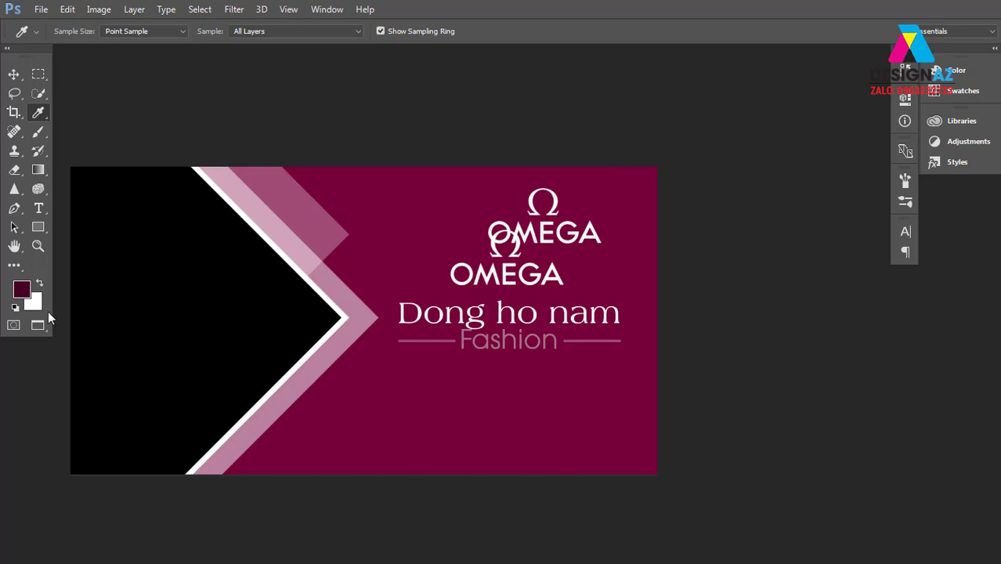
- Lock Layer 4 copy's transparency, fill it with maroon, and move it below the white logo
key("F7")
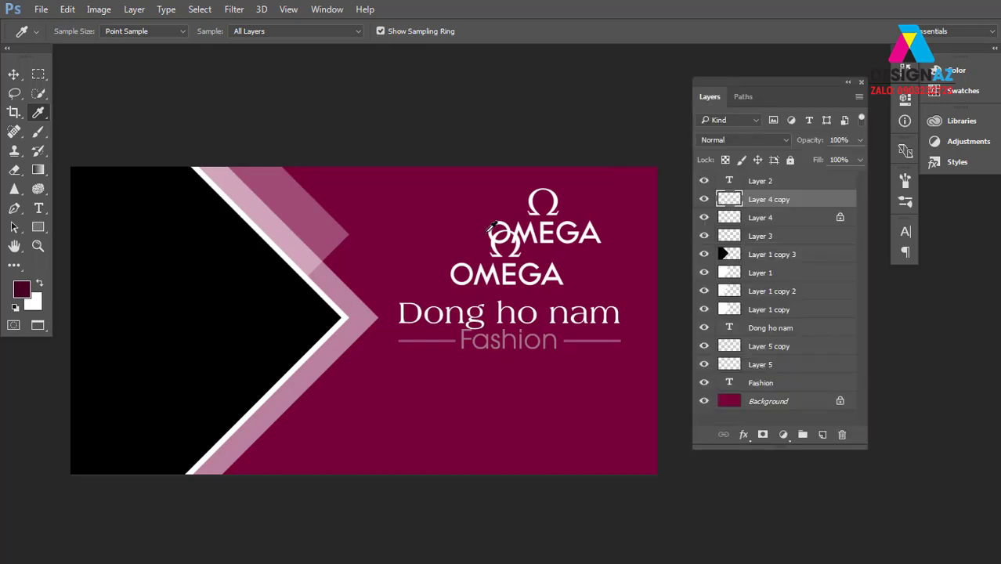
left_click(725, 160)
key("alt+BackSpace")
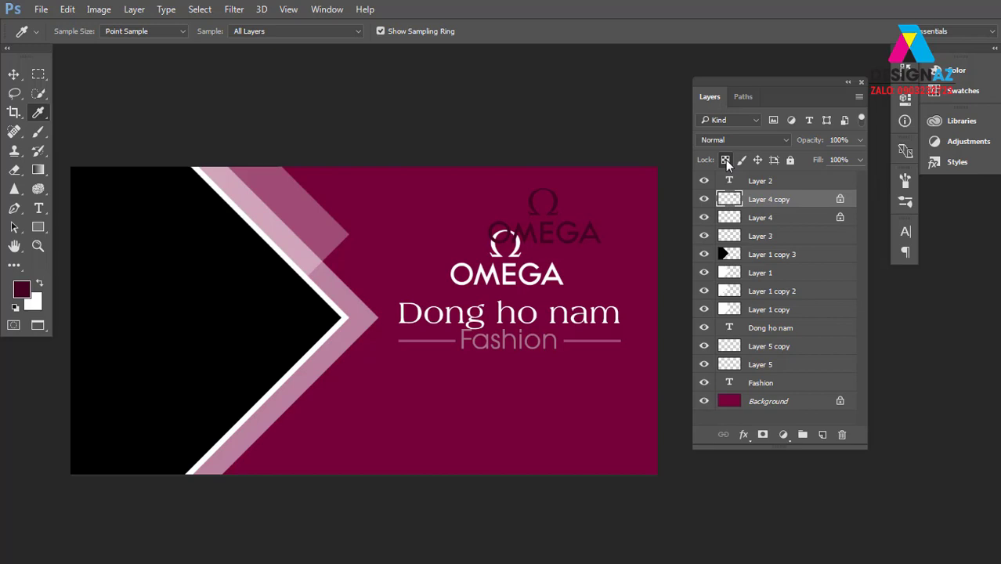
key("ctrl+bracketleft")
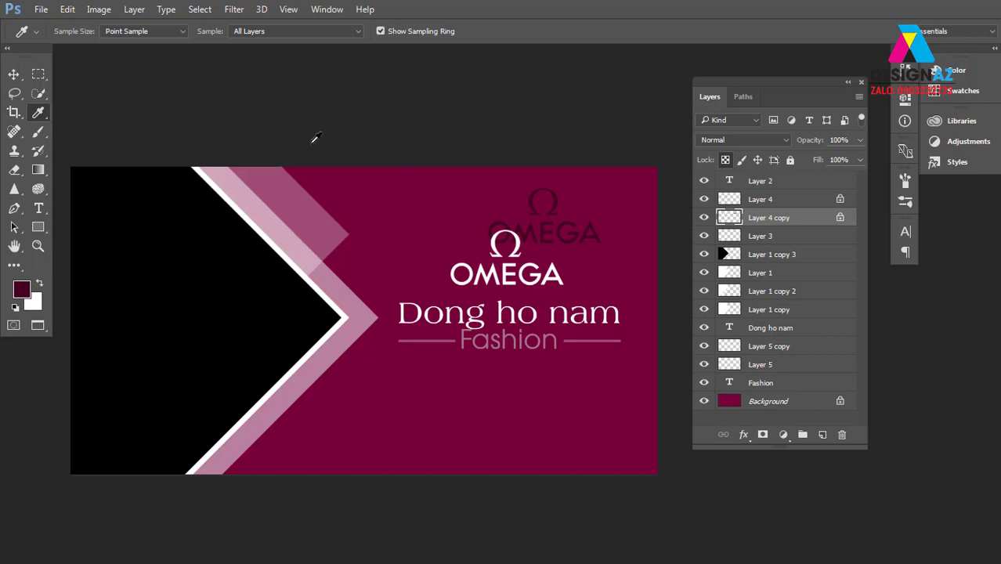
- Position the maroon copy just behind the white logo with a slight shadow offset
left_click(14, 73)
left_click_drag(633, 256, 644, 265)
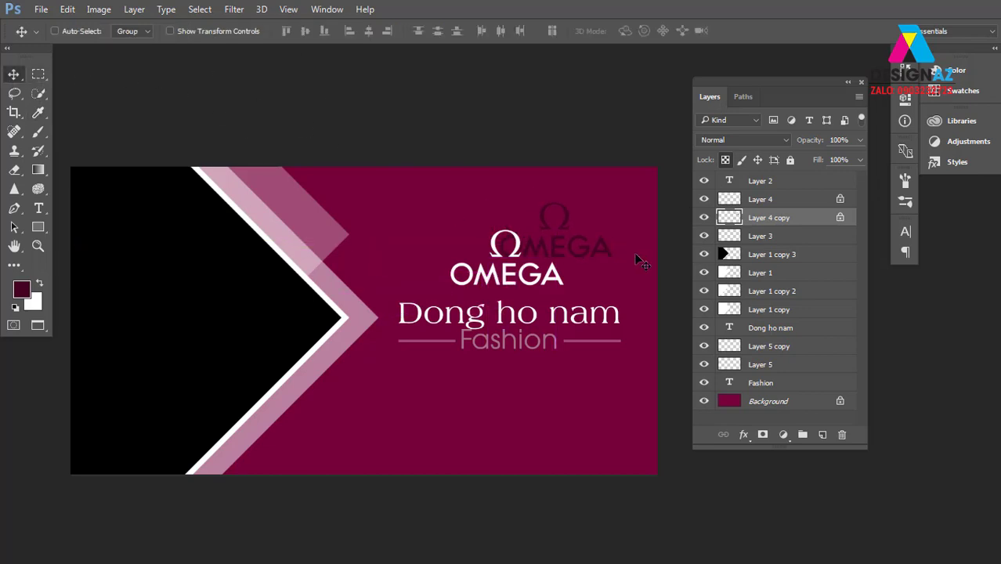
key("shift+Down")
key("shift+Down")
key("shift+Down")
key("shift+Left")
key("shift+Left")
key("shift+Left")
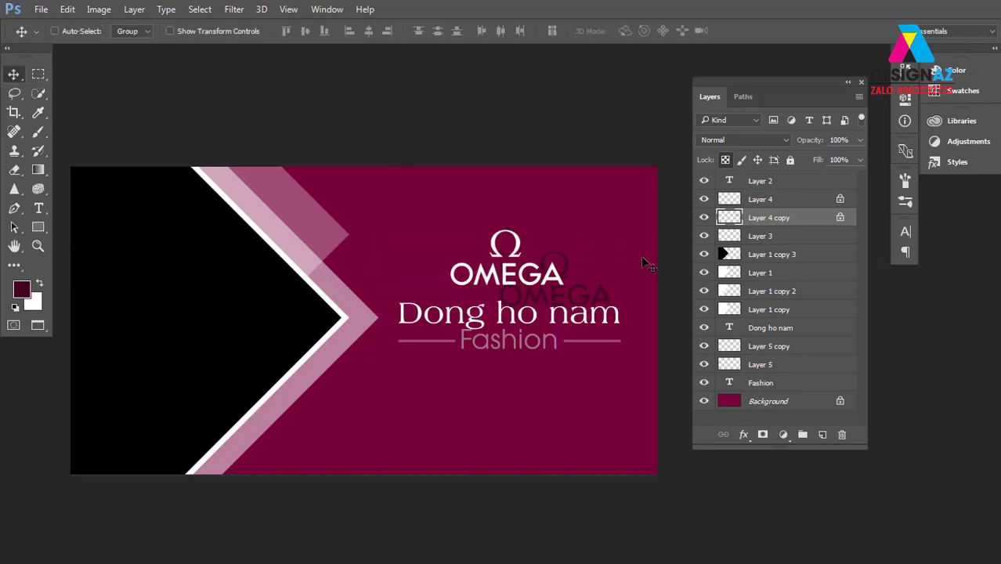
key("shift+Left")
key("shift+Down")
key("Left")
key("Down")
key("shift+Left")
key("shift+Down")
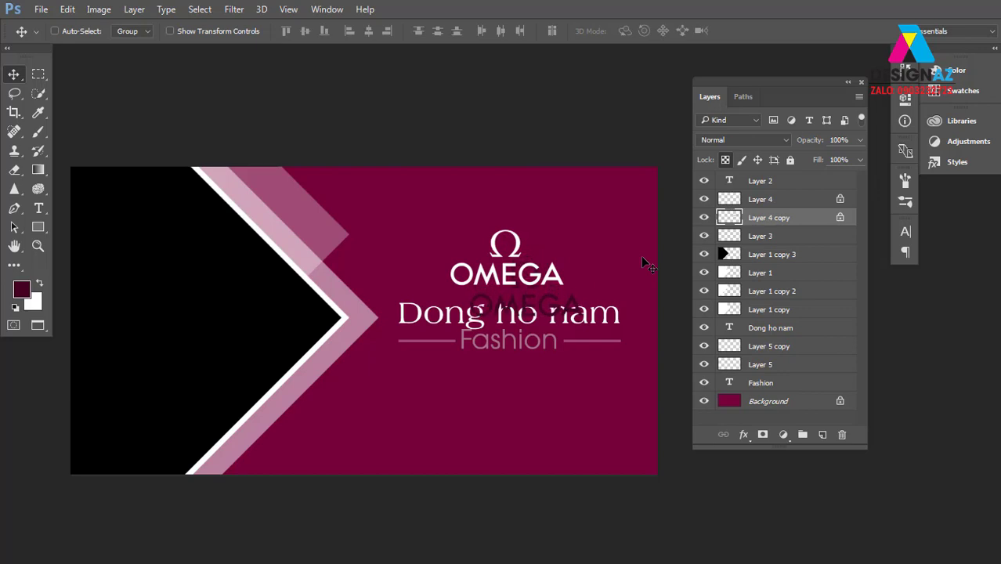
key("shift+Up")
key("shift+Up")
key("Up")
key("Up")
key("Up")
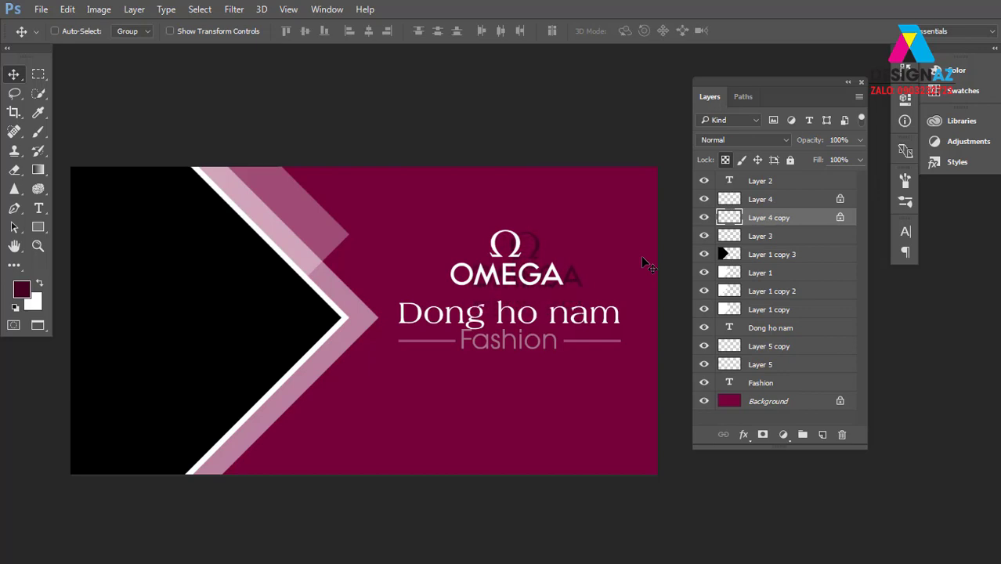
key("Left")
key("Left")
key("Left")
key("Left")
key("Left")
key("Left")
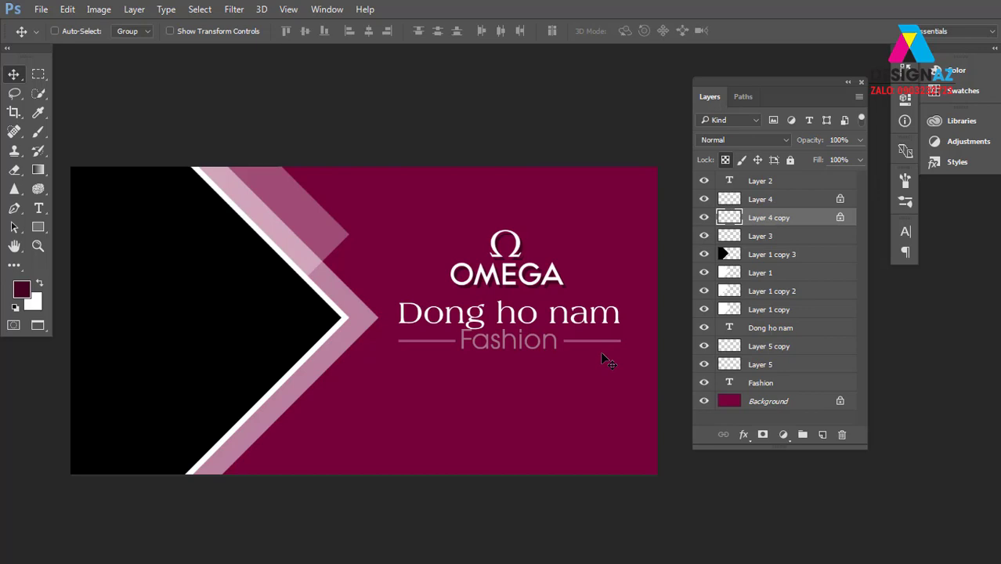
- Bring up the Open dialog and scroll through the dongho image folder
key("ctrl+o")
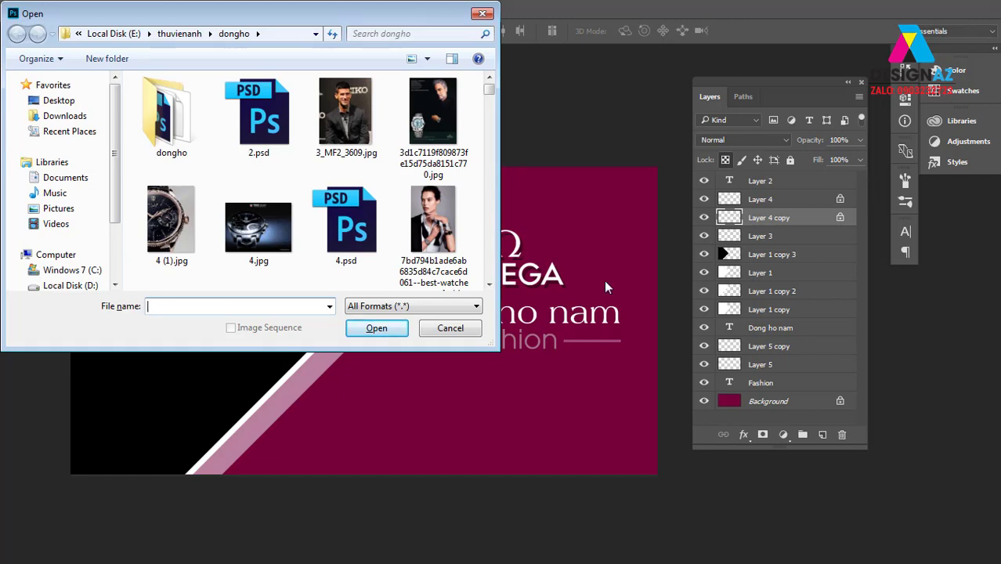
scroll(490, 99, "down", 2)
scroll(492, 100, "down", 2)
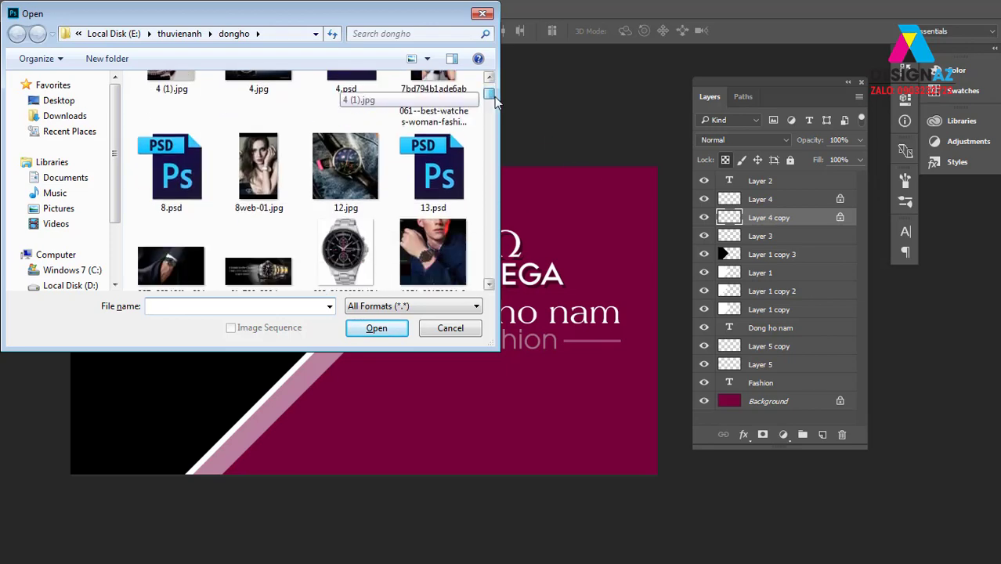
scroll(495, 102, "down", 2)
left_click_drag(495, 100, 500, 159)
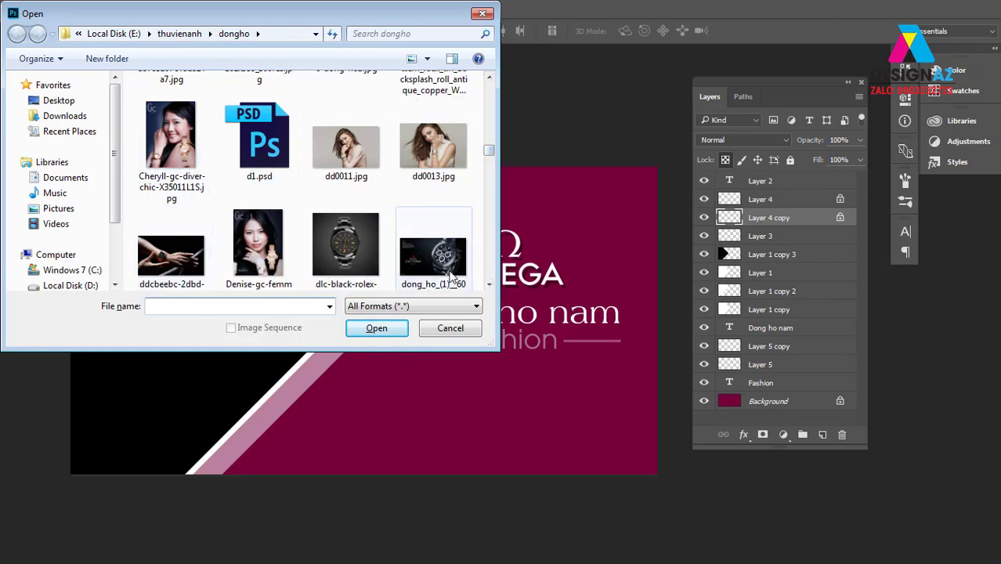
- Select GUCCI_LBB_DPS_BAMBOO.jpg in the dongho folder and open it
left_click(259, 249)
left_click(489, 285)
left_click(489, 285)
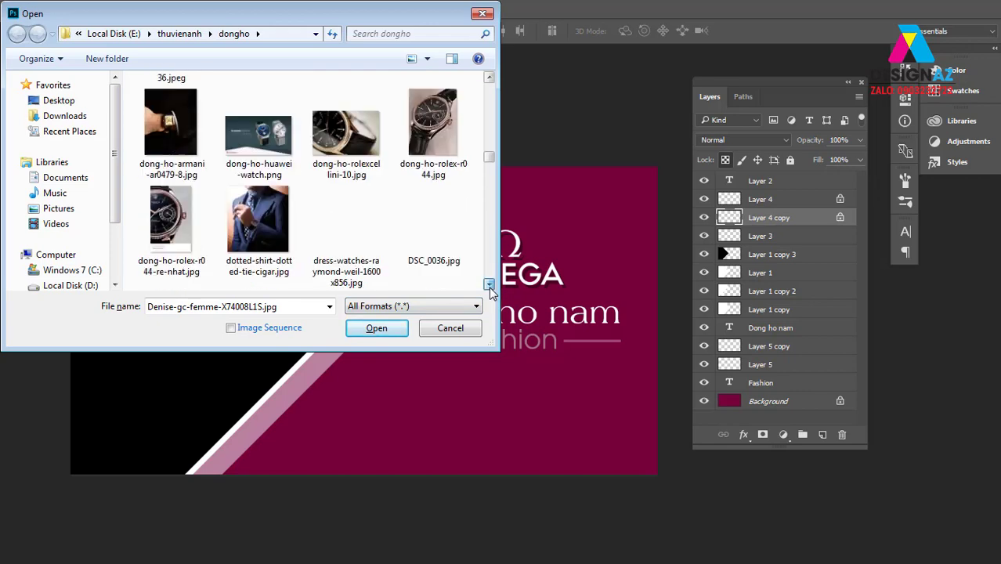
left_click(489, 285)
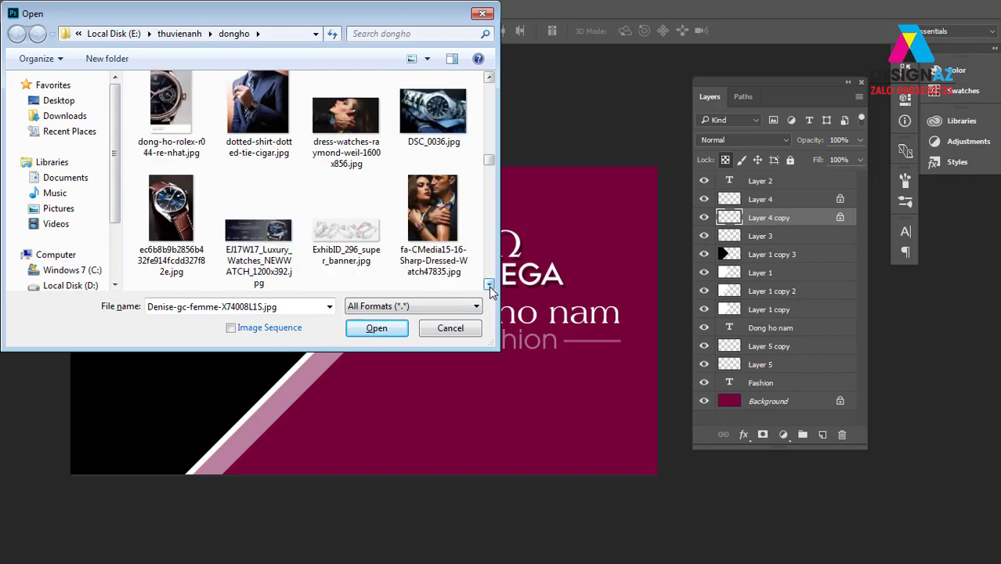
left_click(489, 285)
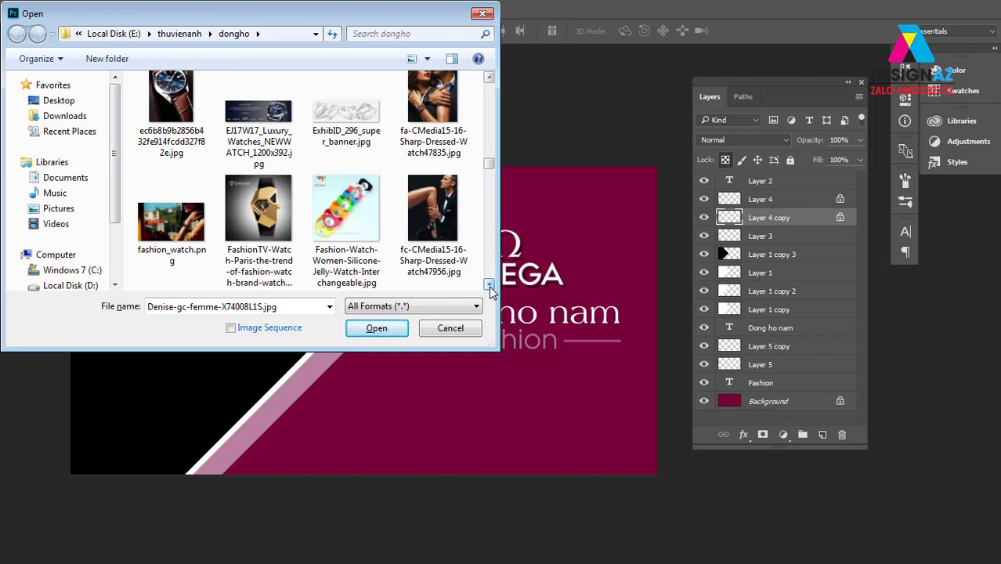
left_click(488, 285)
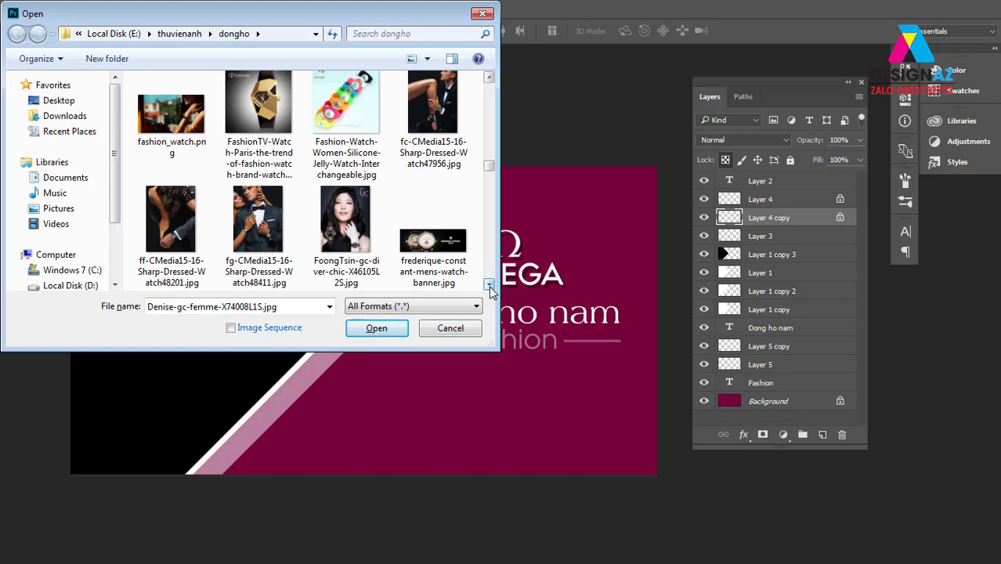
left_click(489, 285)
left_click(489, 285)
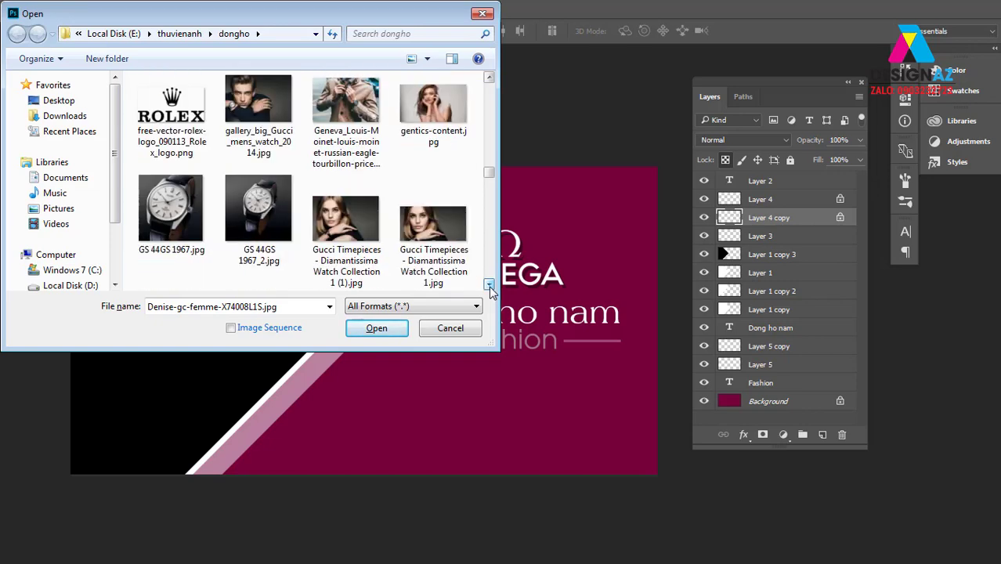
left_click(489, 285)
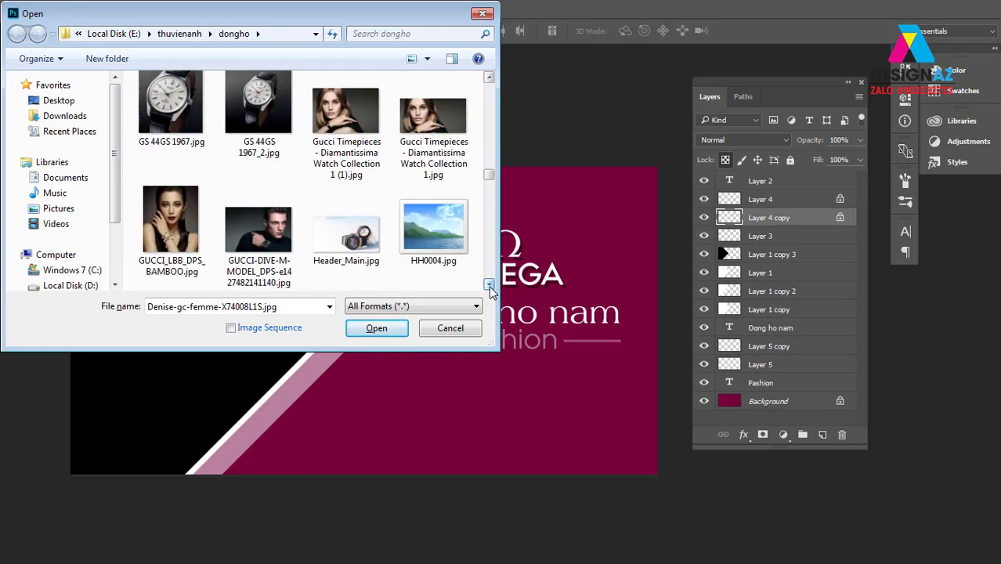
left_click(489, 285)
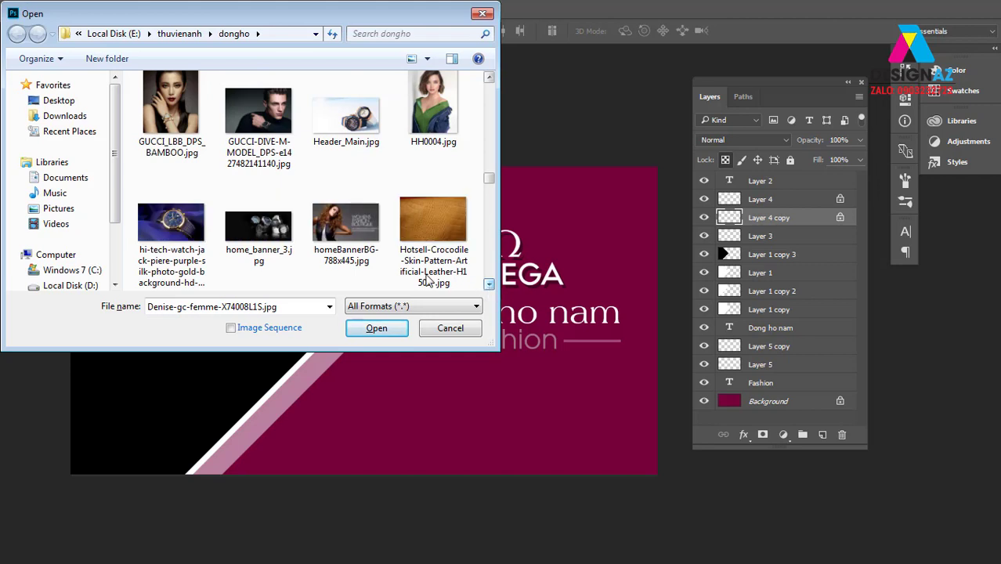
left_click(176, 110)
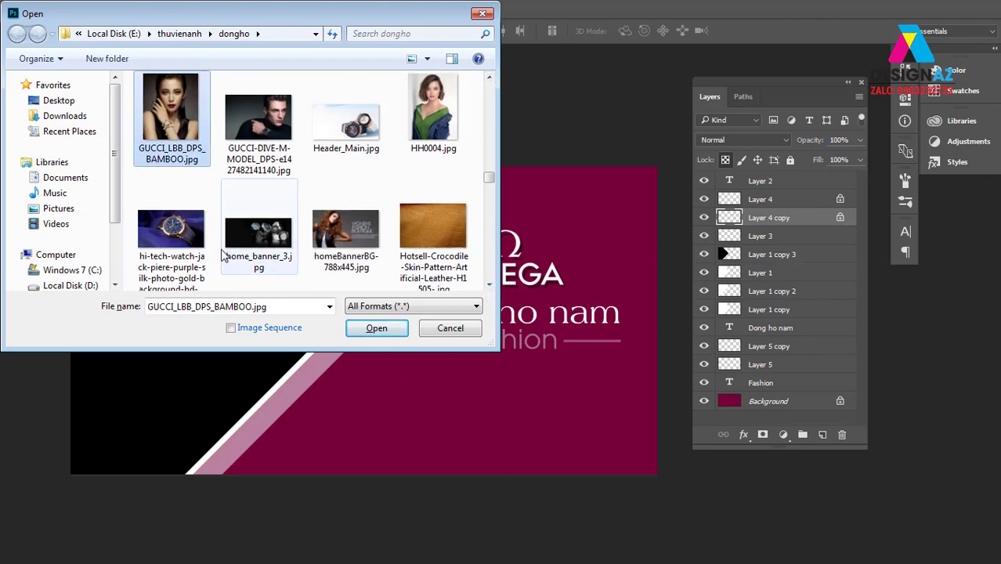
left_click(375, 328)
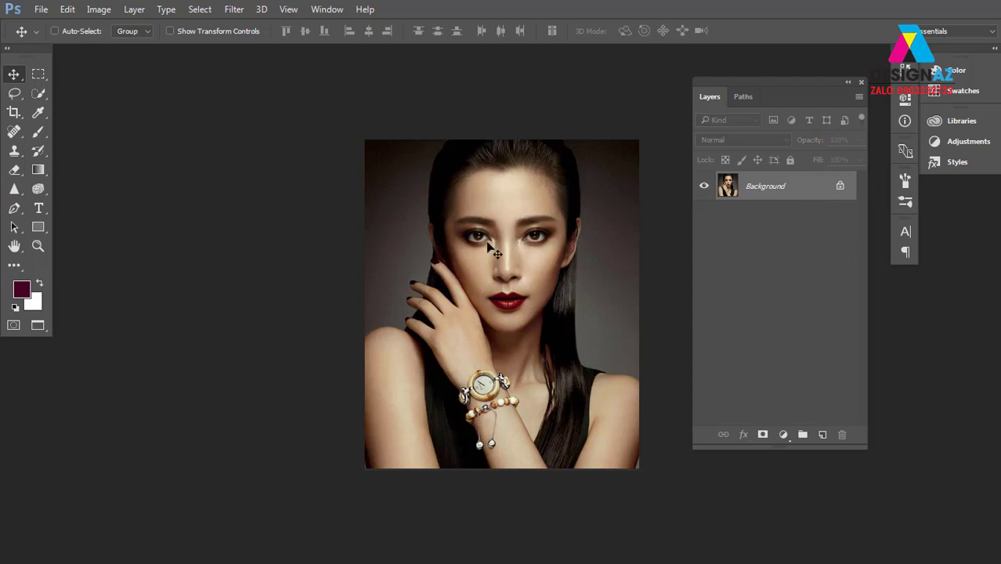
- Return to standard screen mode, select all of the woman photo, and switch to Untitled-1
key("f")
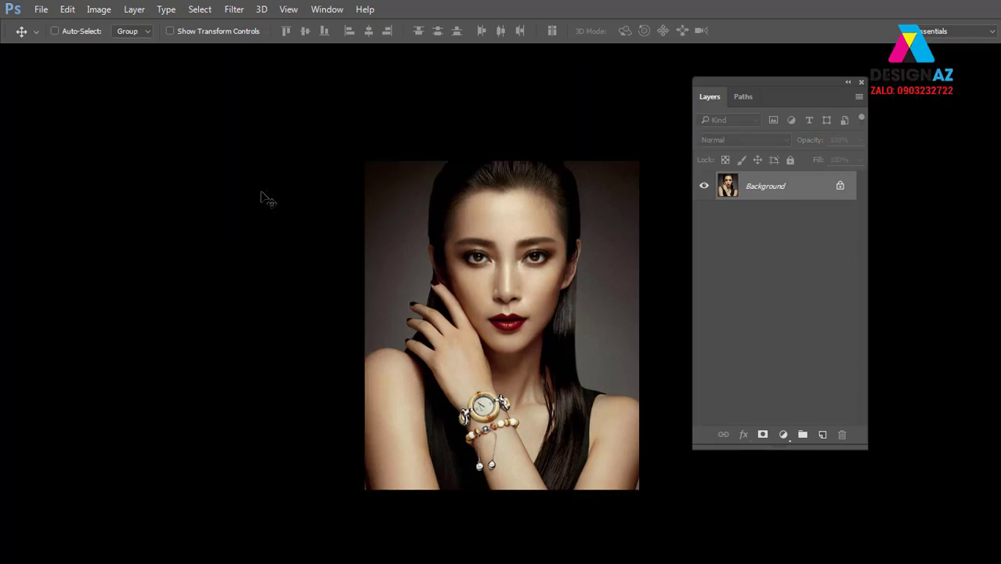
key("f")
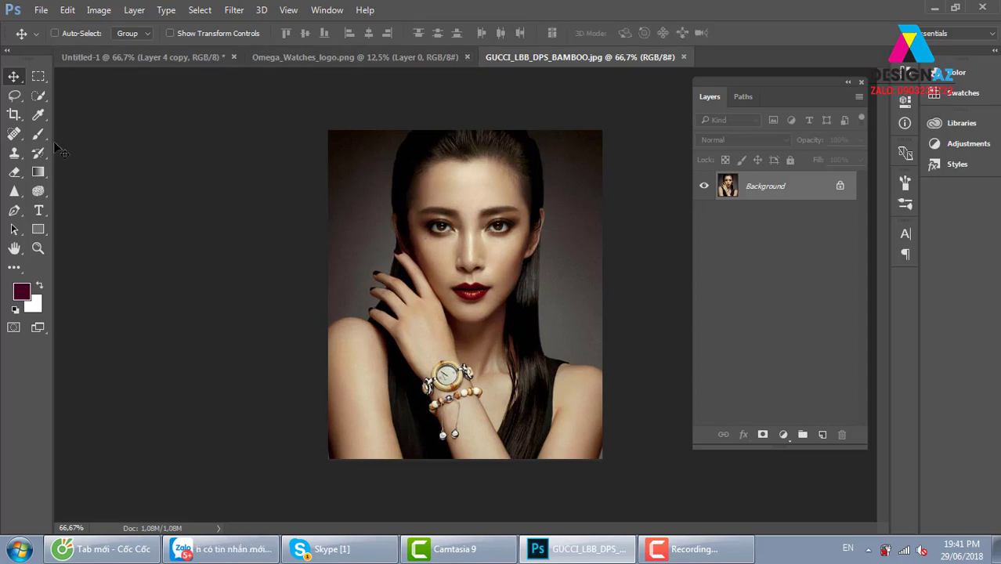
key("ctrl")
key("ctrl+a")
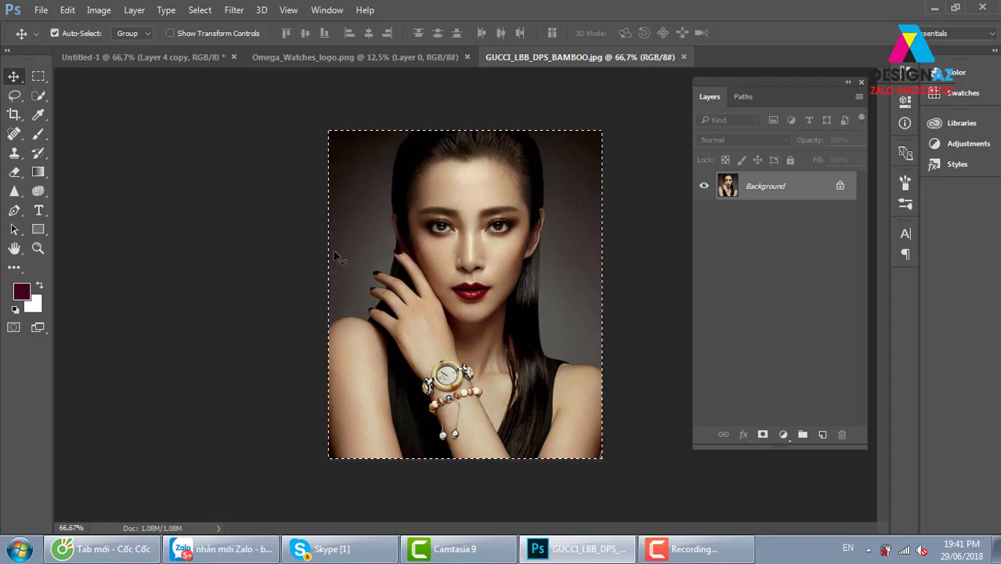
left_click(144, 53)
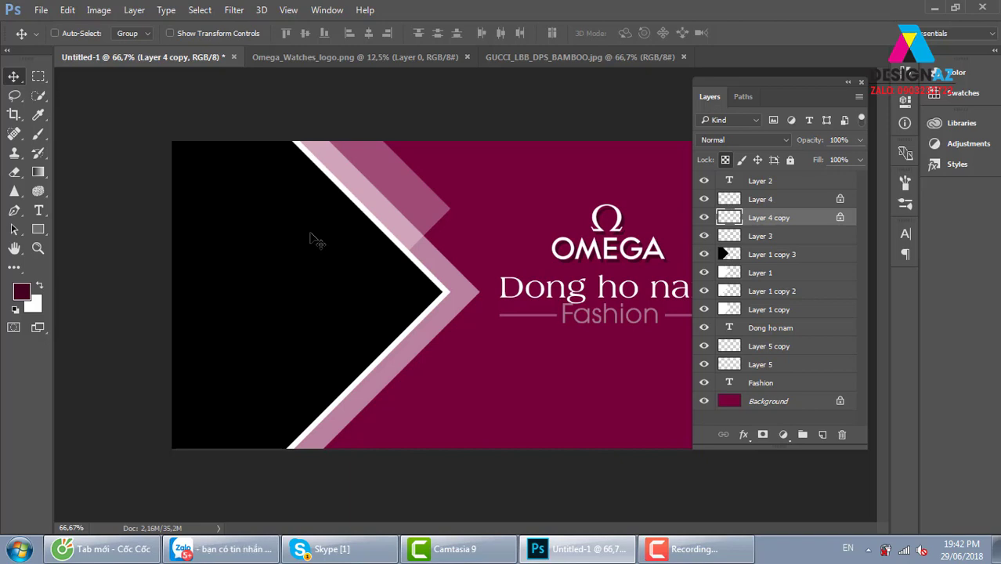
- Paste the woman photo above Layer 1 copy 3 and nudge it left, then discard it
right_click(287, 253)
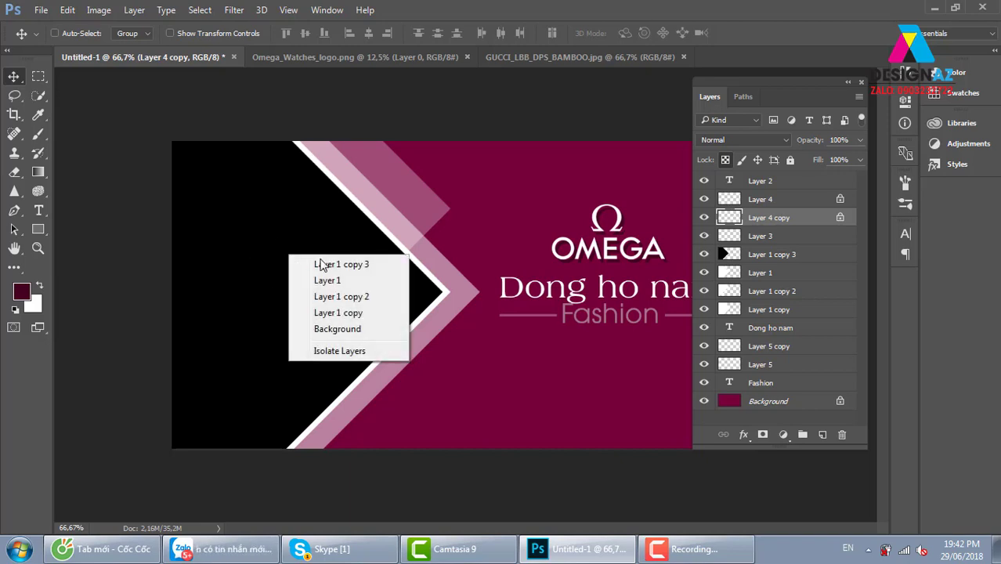
left_click(329, 265)
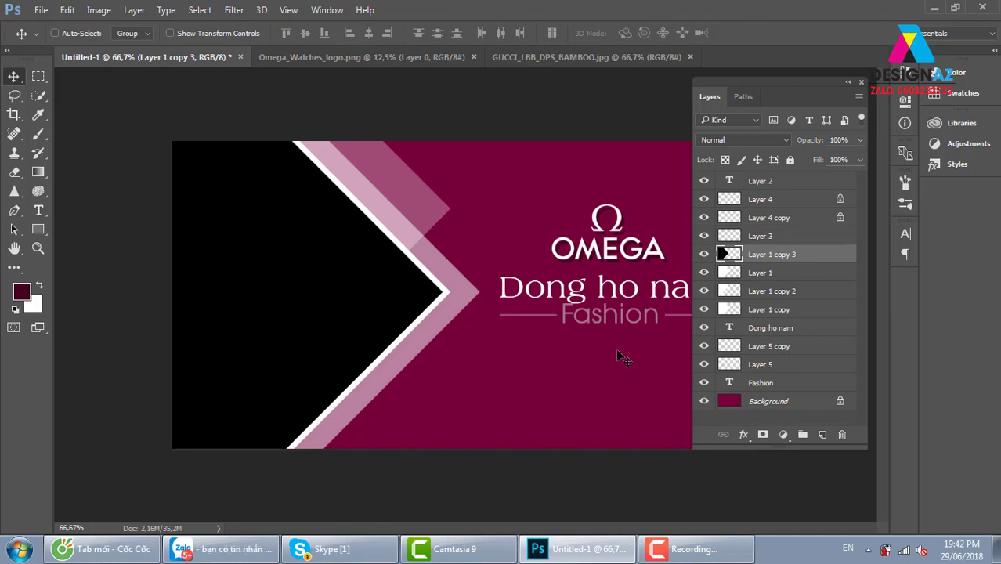
right_click(357, 267)
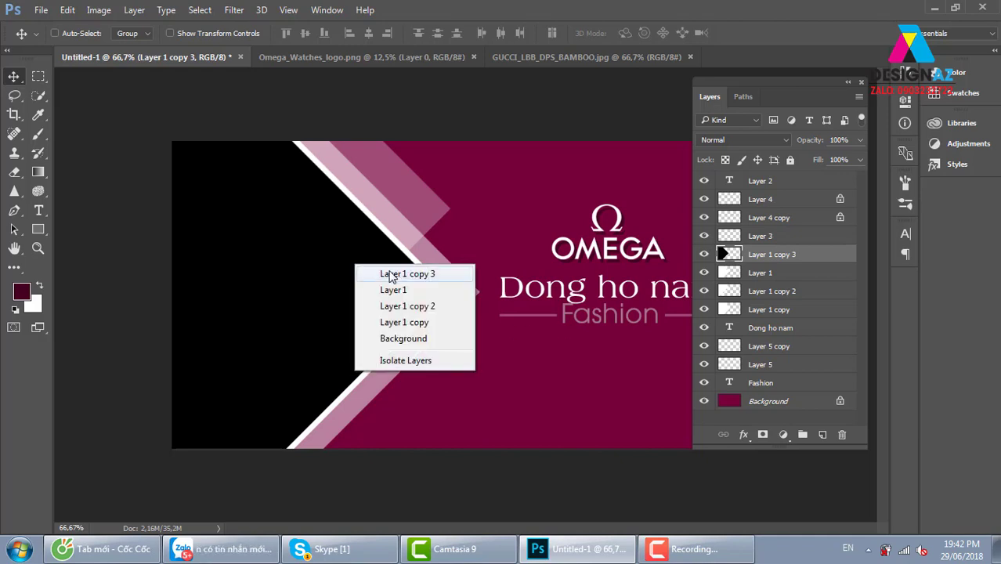
left_click(393, 274)
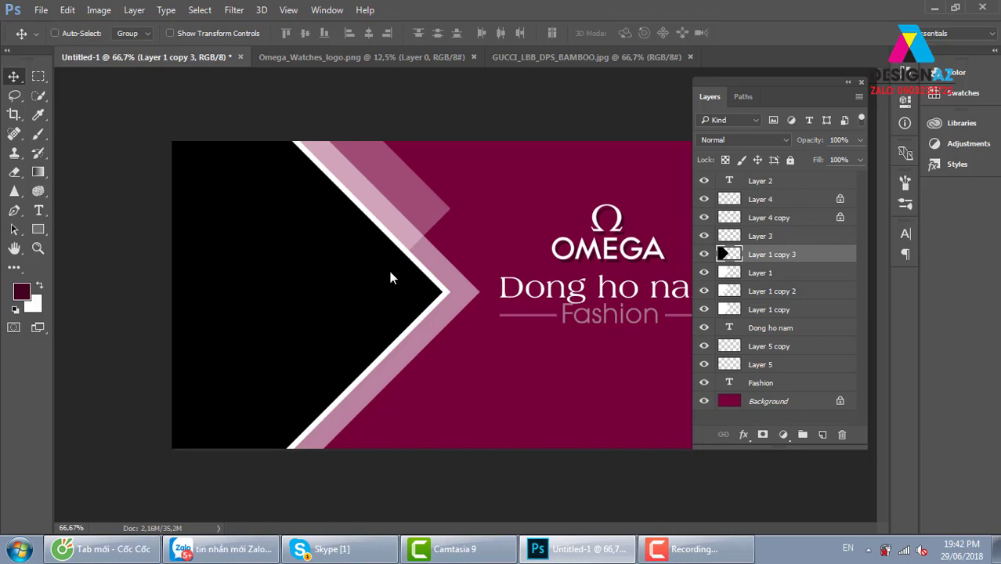
right_click(291, 235)
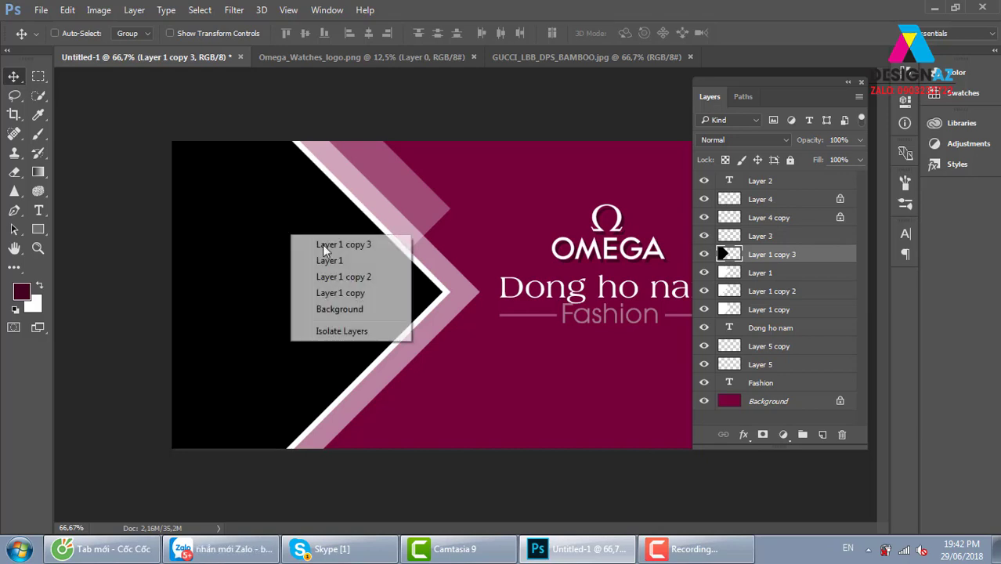
left_click(314, 246)
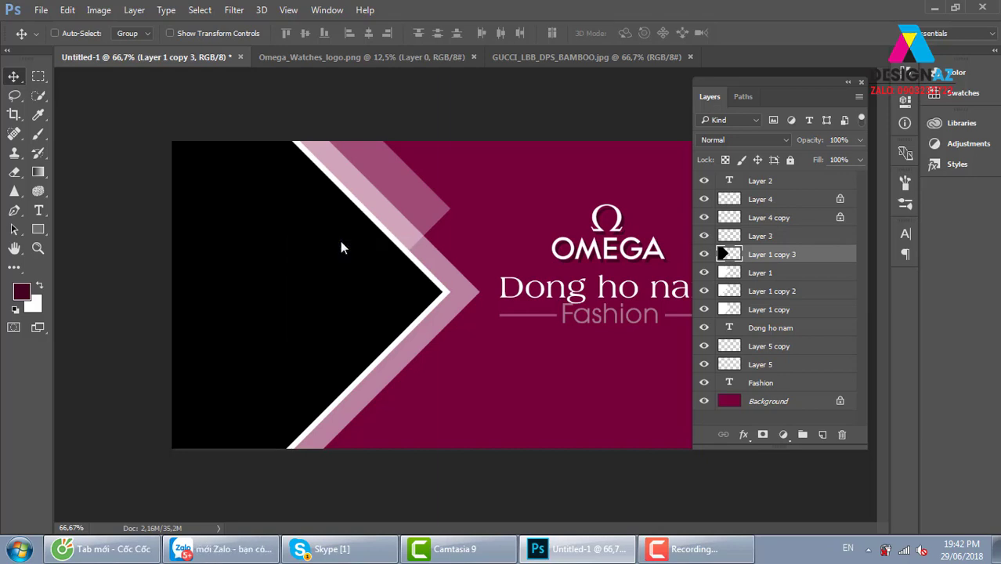
key("ctrl+v")
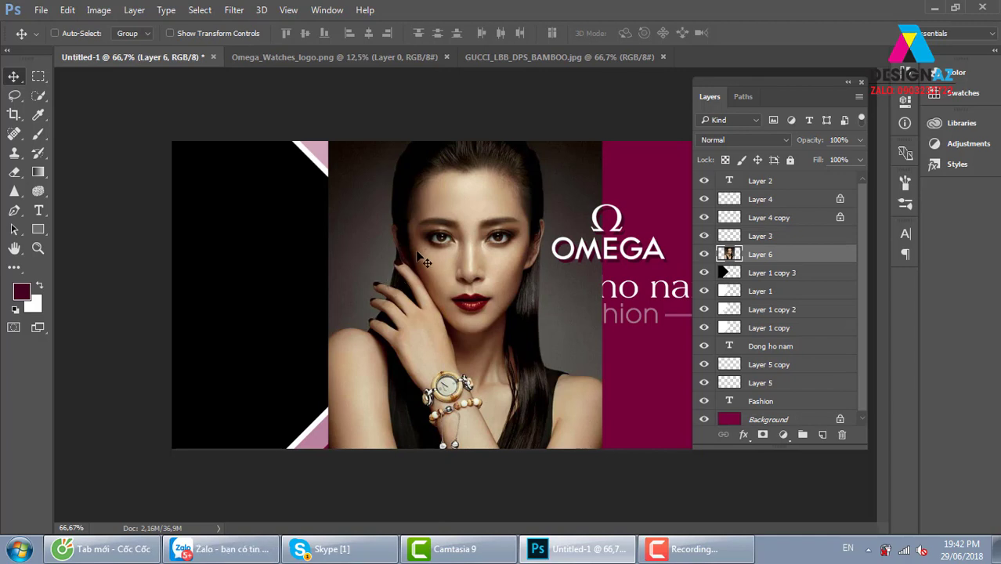
left_click_drag(340, 247, 320, 266)
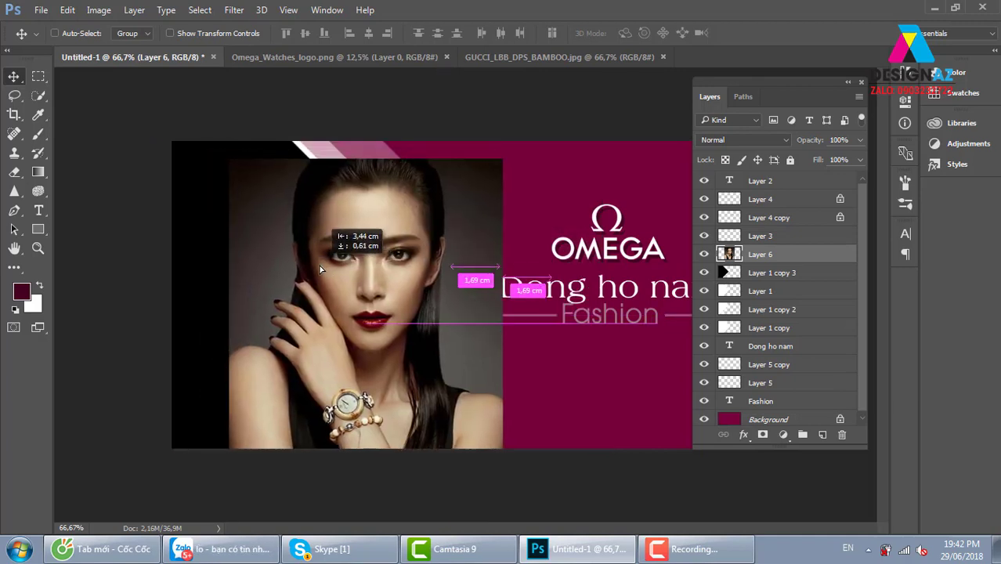
key("Delete")
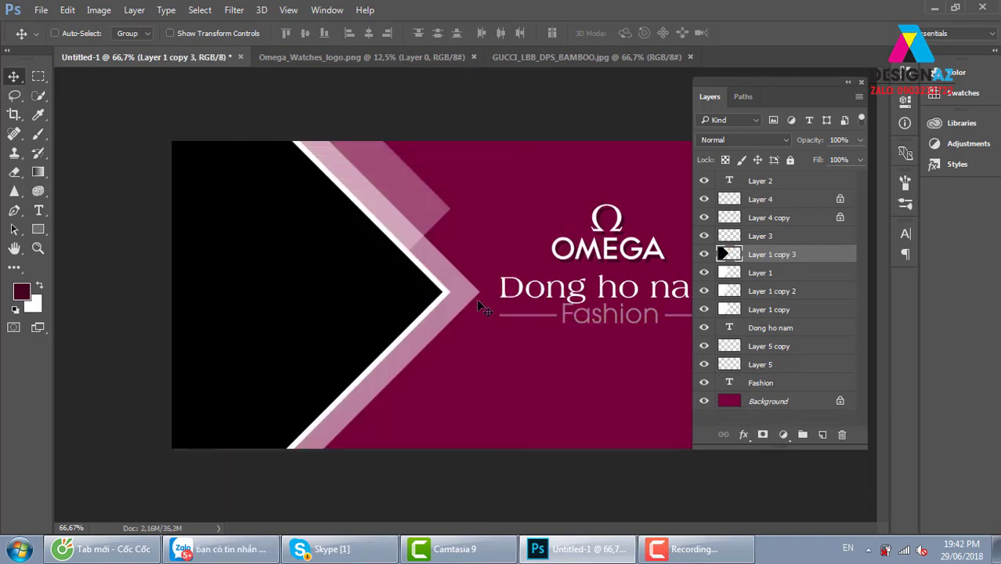
- Paste the woman photo above the Background layer and raise it two levels with Ctrl+]
right_click(470, 289)
left_click(489, 294)
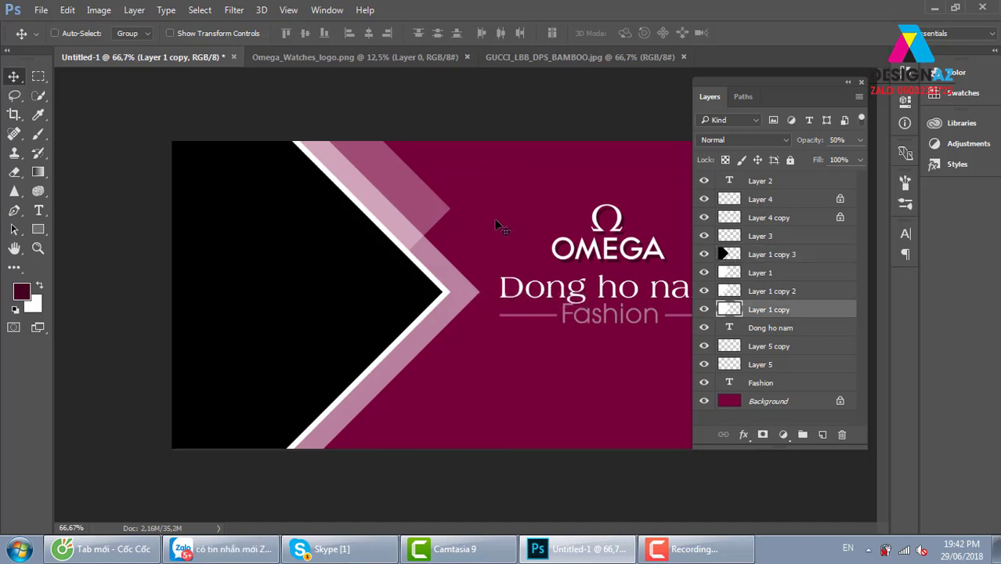
right_click(496, 223)
left_click(517, 232)
key("ctrl+v")
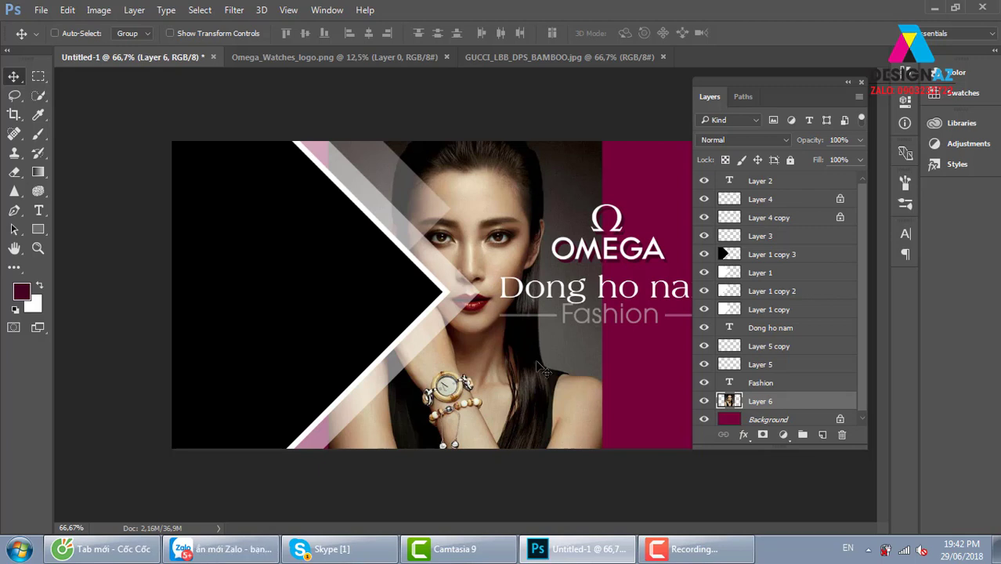
key("ctrl+bracketright")
key("ctrl+bracketright")
key("ctrl+bracketright")
key("ctrl+bracketright")
key("ctrl+bracketright")
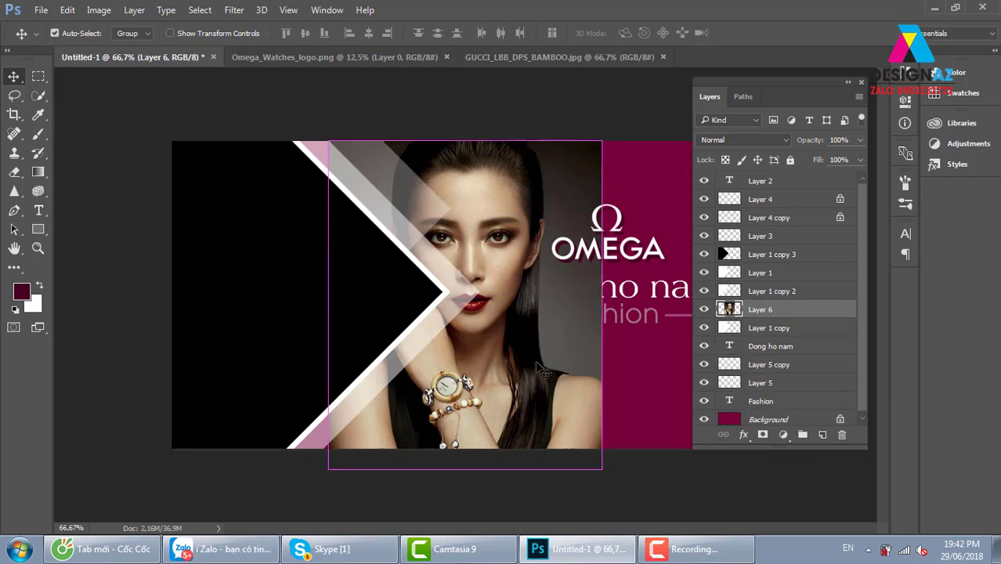
key("ctrl+bracketright")
key("ctrl+bracketright")
key("ctrl+bracketright")
key("ctrl+bracketright")
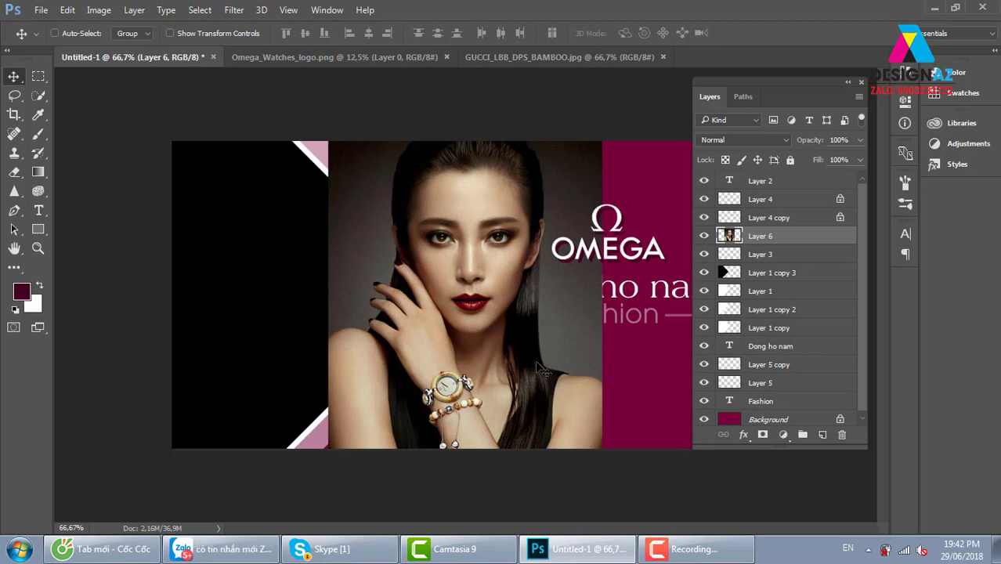
- Cut the model photo layer and paste it directly above Layer 1 copy 3
key("Delete")
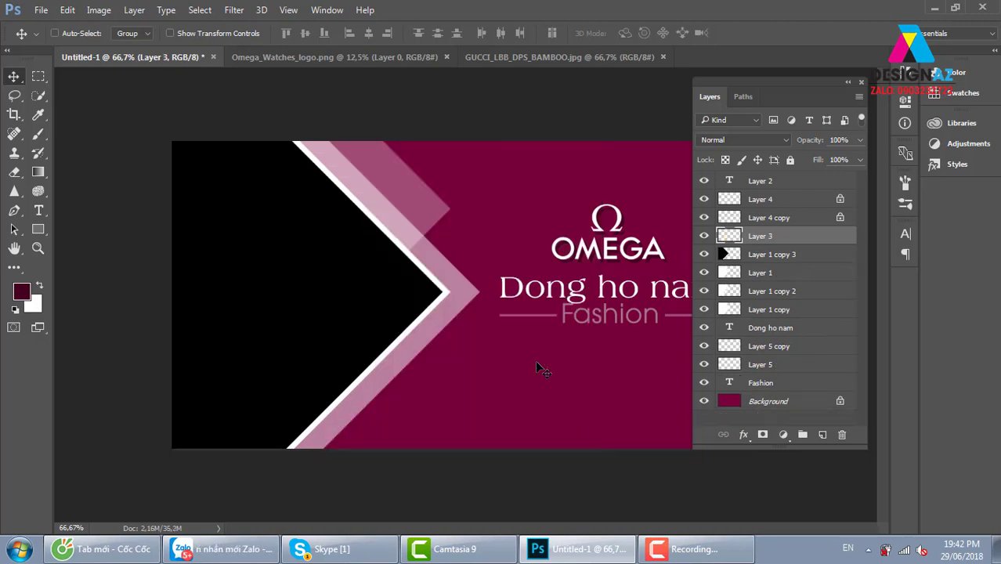
right_click(282, 279)
left_click(311, 288)
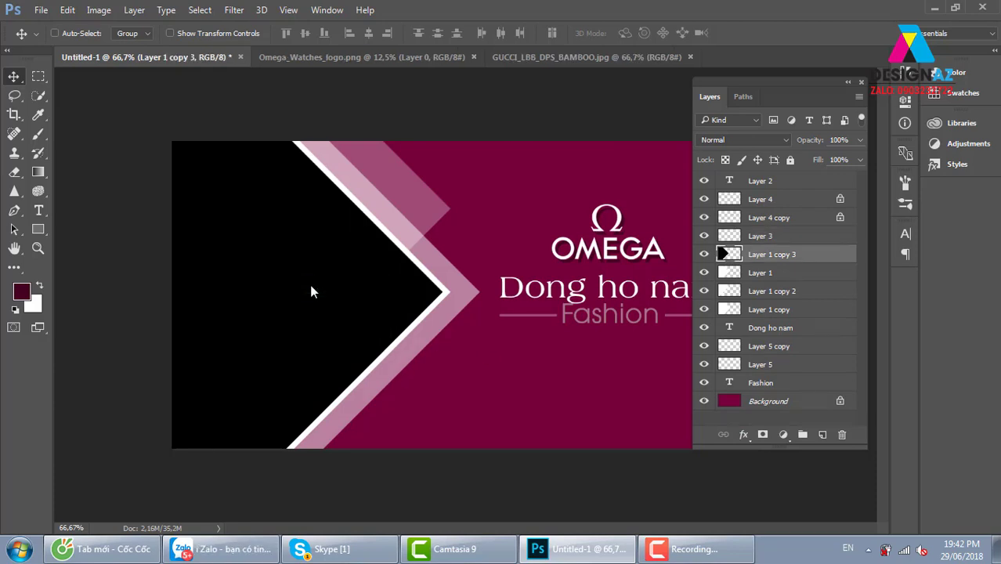
key("ctrl+v")
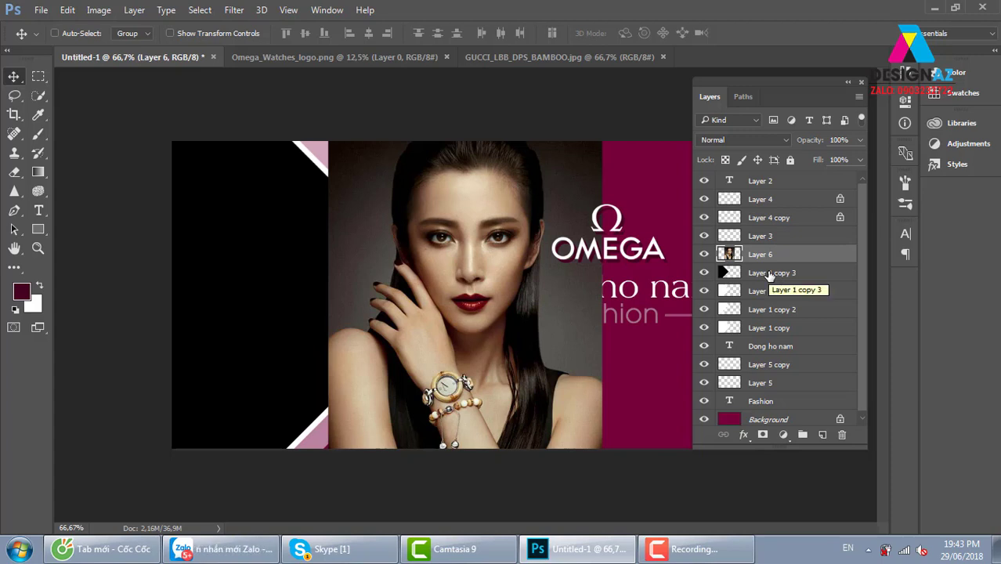
right_click(251, 231)
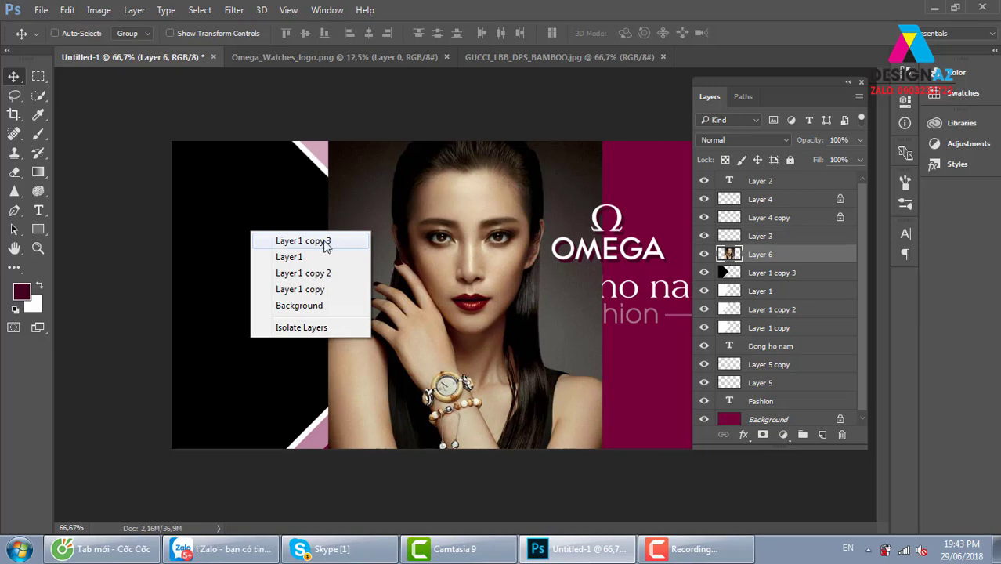
key("Escape")
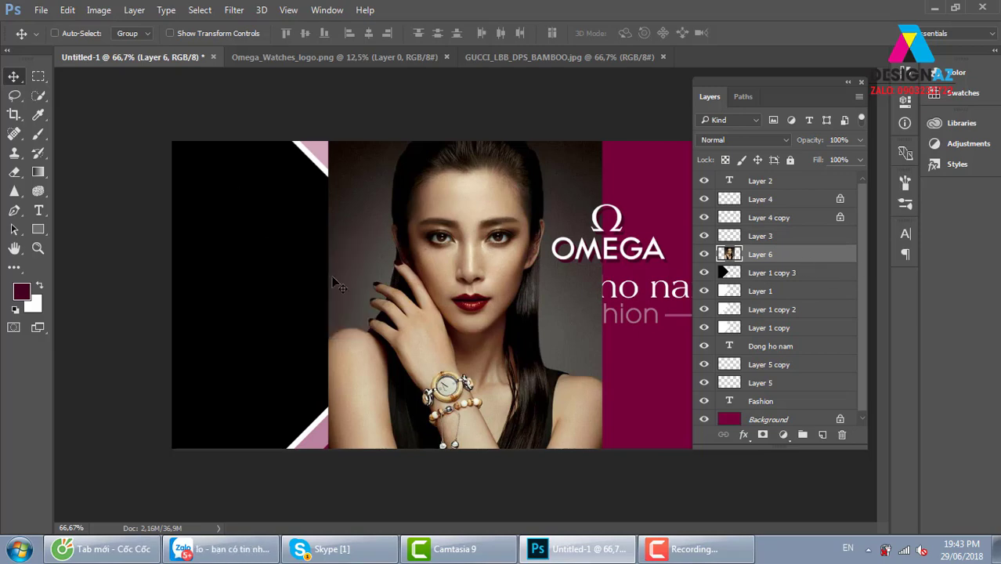
right_click(825, 255)
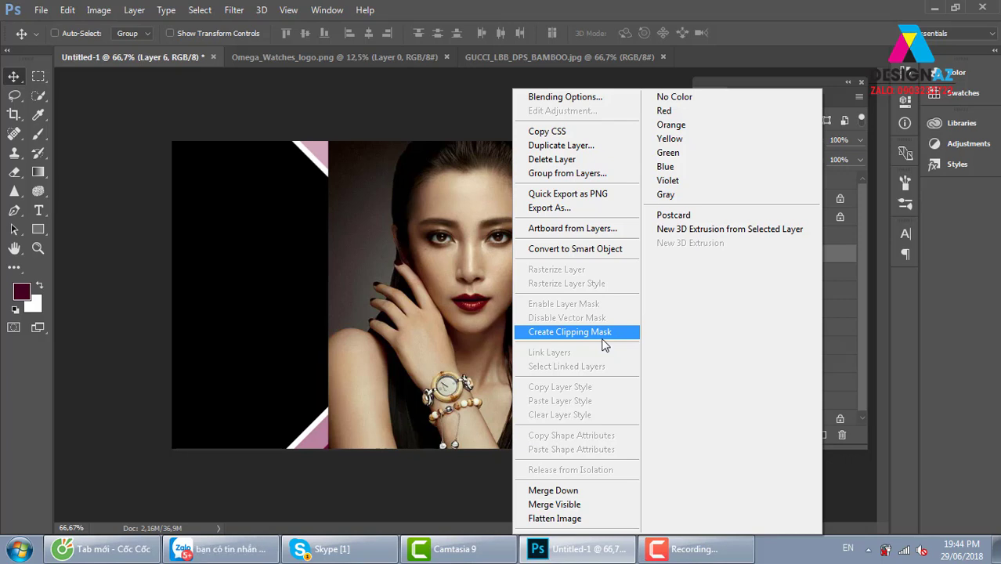
- Clip Layer 6 to the black chevron and slide the photo left to frame her face
left_click(604, 341)
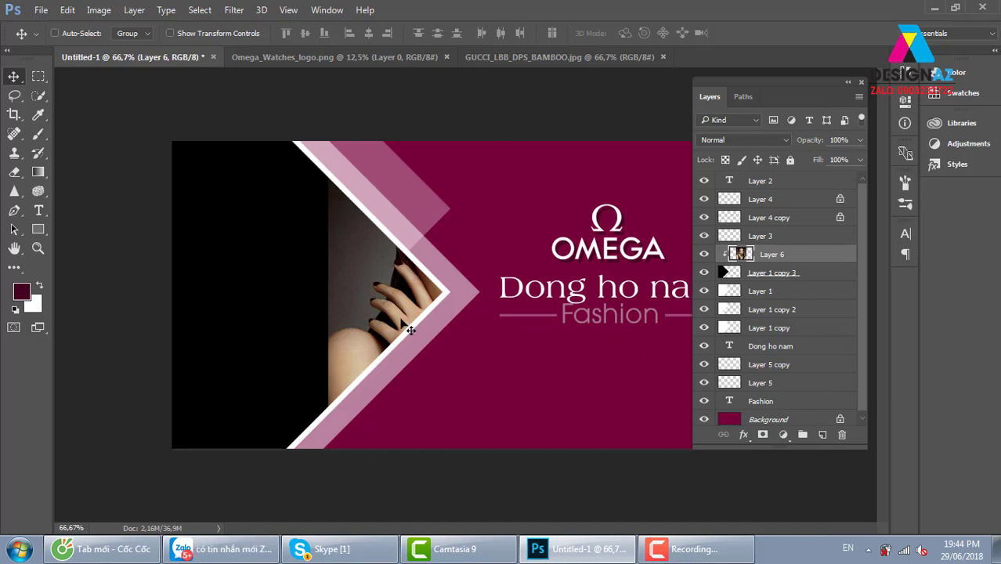
mouse_move(407, 329)
left_mouse_down()
mouse_move(252, 329)
mouse_move(237, 308)
left_mouse_up()
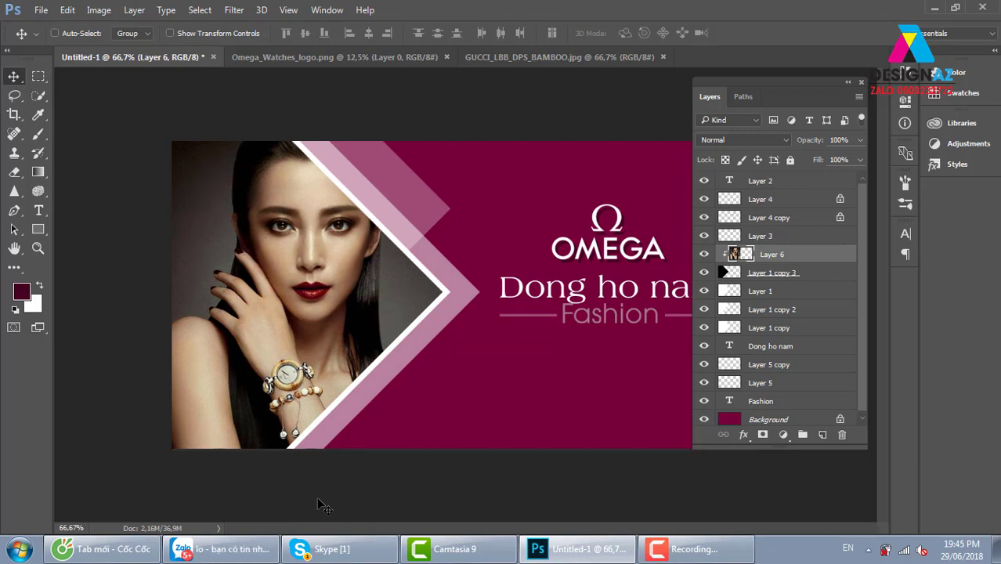
- Scale the clipped model photo to about 94% and nudge it into place inside the chevron
left_click_drag(347, 355, 339, 342)
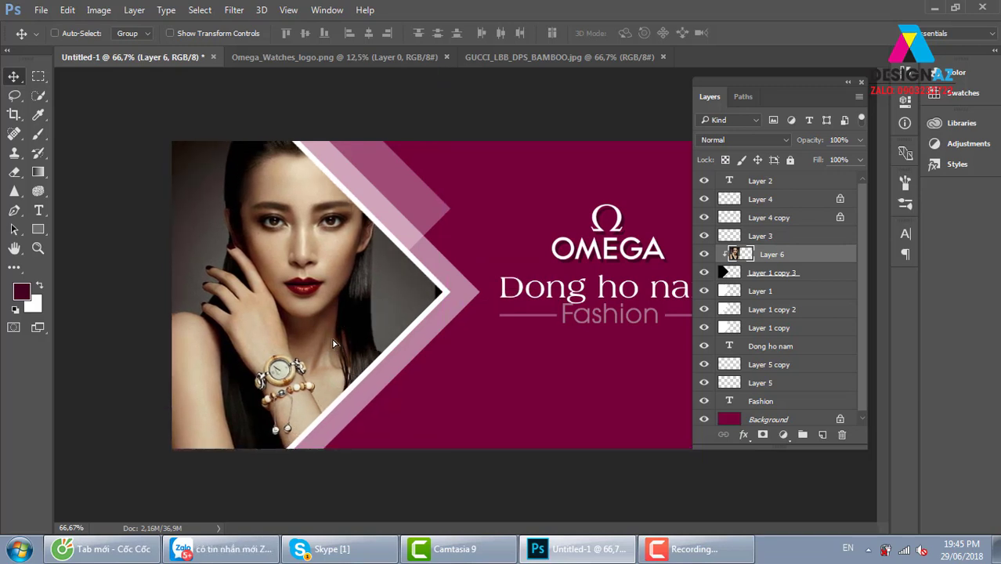
key("ctrl+t")
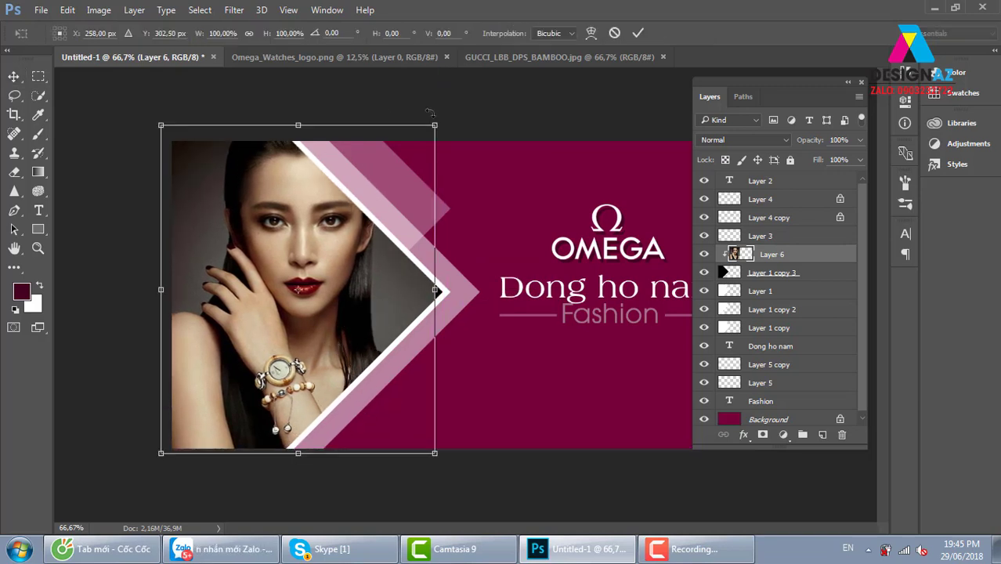
left_click_drag(434, 123, 421, 140)
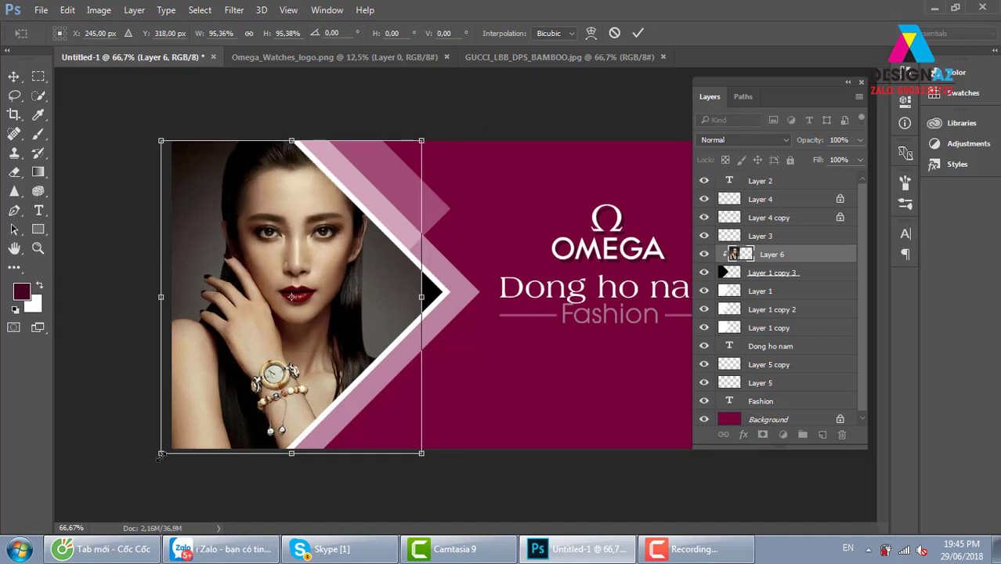
left_click_drag(160, 453, 165, 449)
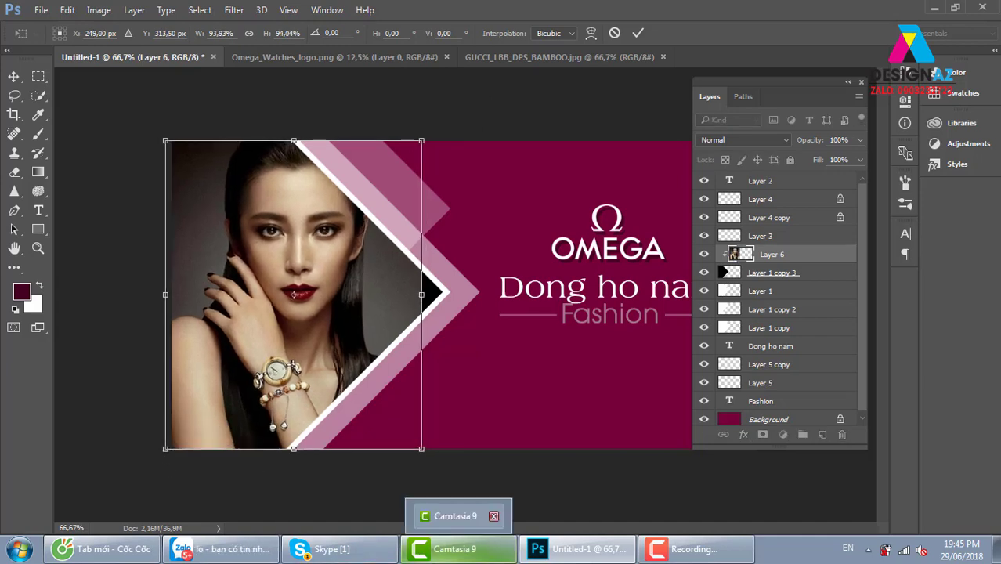
left_click_drag(301, 318, 309, 321)
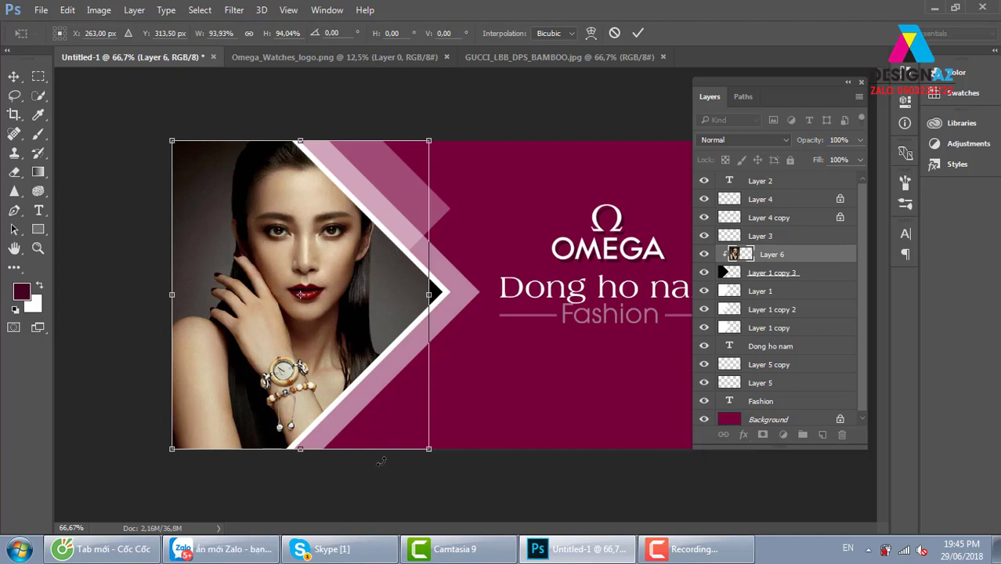
key("Return")
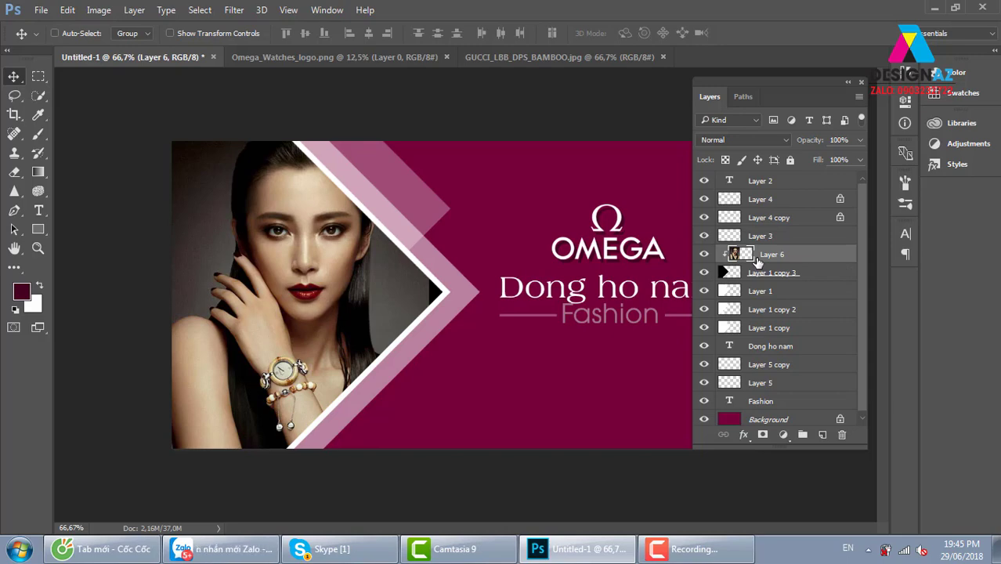
- Zoom in on the chevron tip and make a first, discarded Rectangular Marquee strip selection
key("ctrl+plus")
key("ctrl+plus")
key("ctrl+plus")
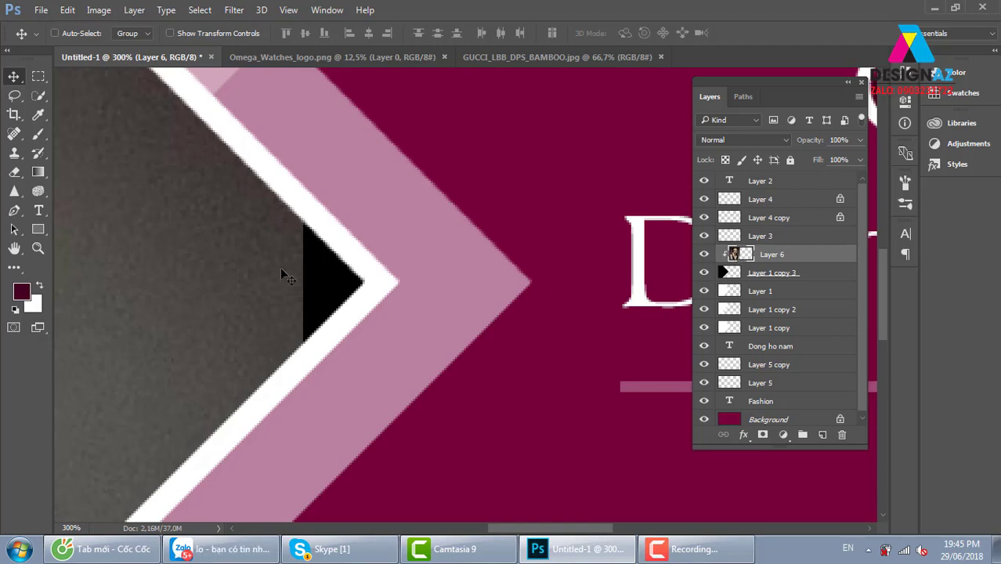
left_click(39, 76)
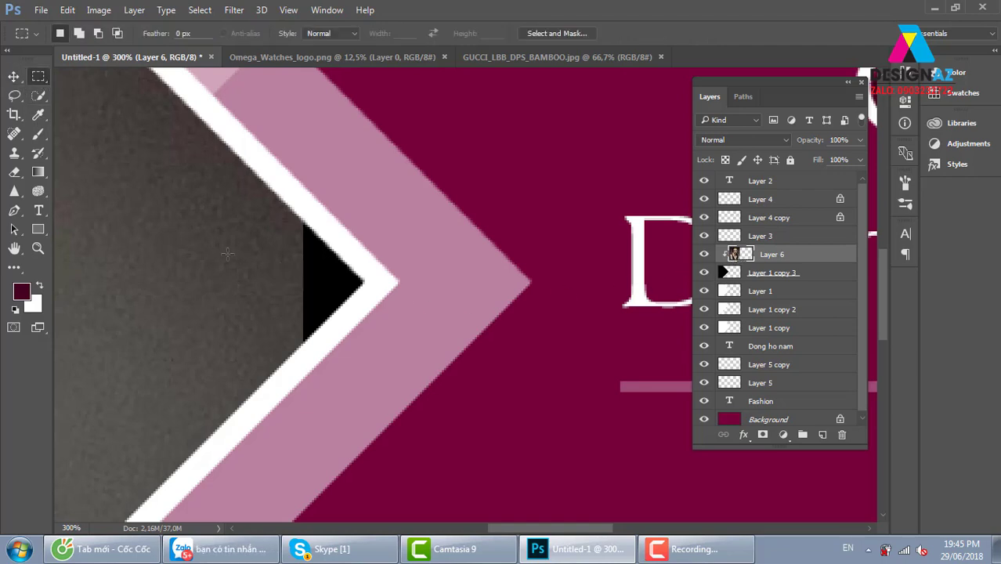
mouse_move(267, 147)
left_mouse_down()
mouse_move(271, 362)
mouse_move(296, 400)
left_mouse_up()
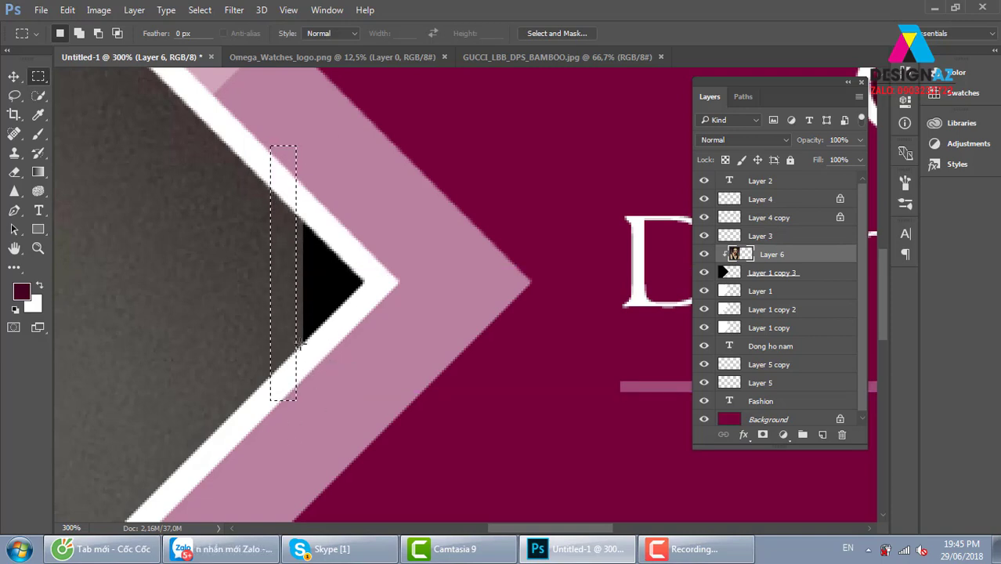
left_click(294, 352)
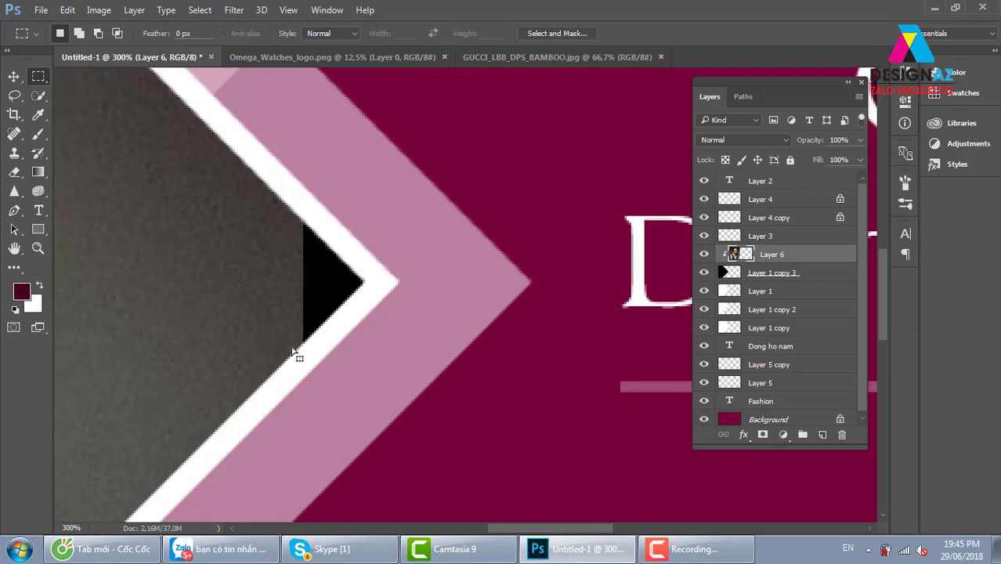
key("ctrl+t")
key("Return")
key("Return")
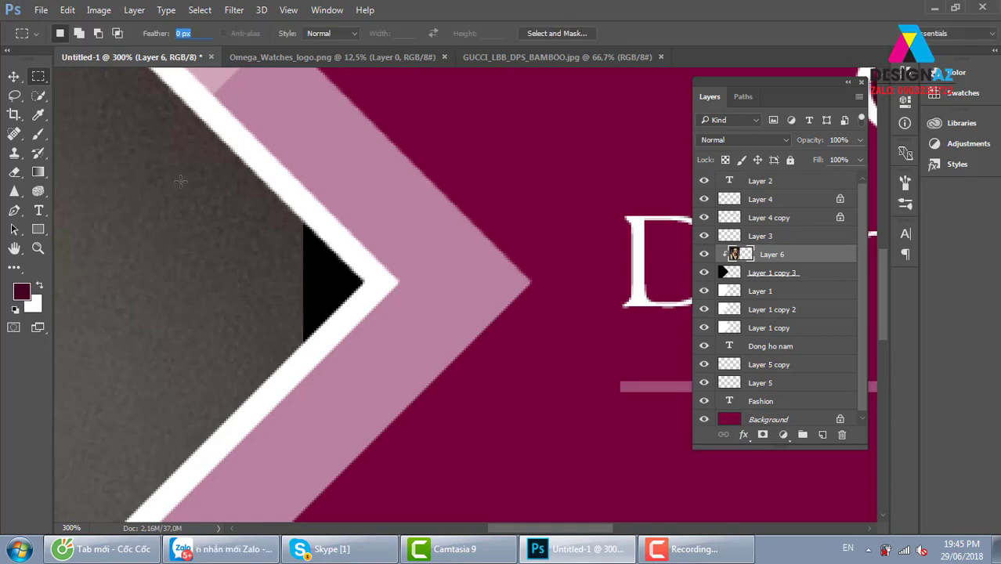
- Stretch a thin strip of the photo's right edge across the black gap, then deselect
left_click_drag(271, 161, 295, 424)
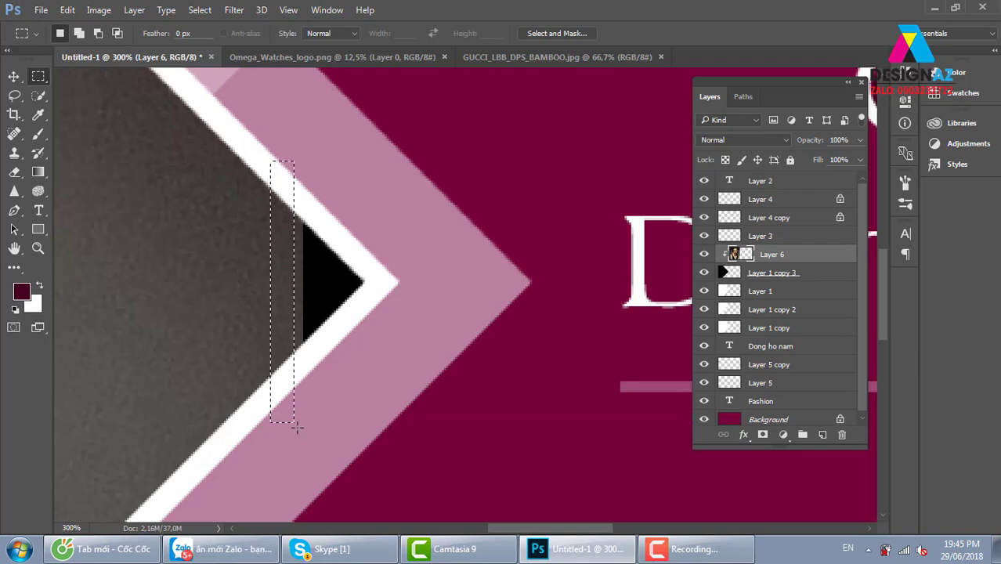
key("ctrl+t")
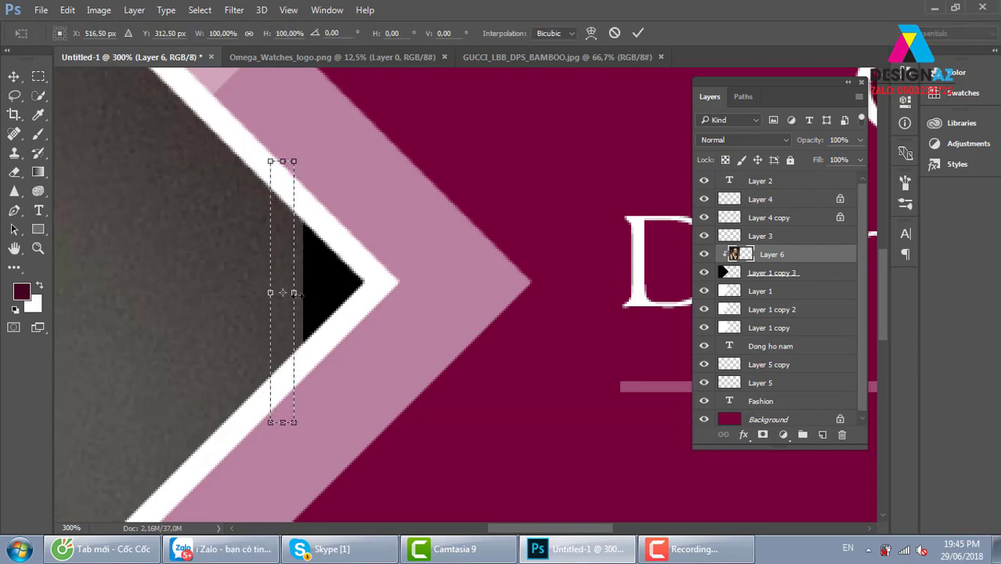
left_click_drag(293, 293, 400, 293)
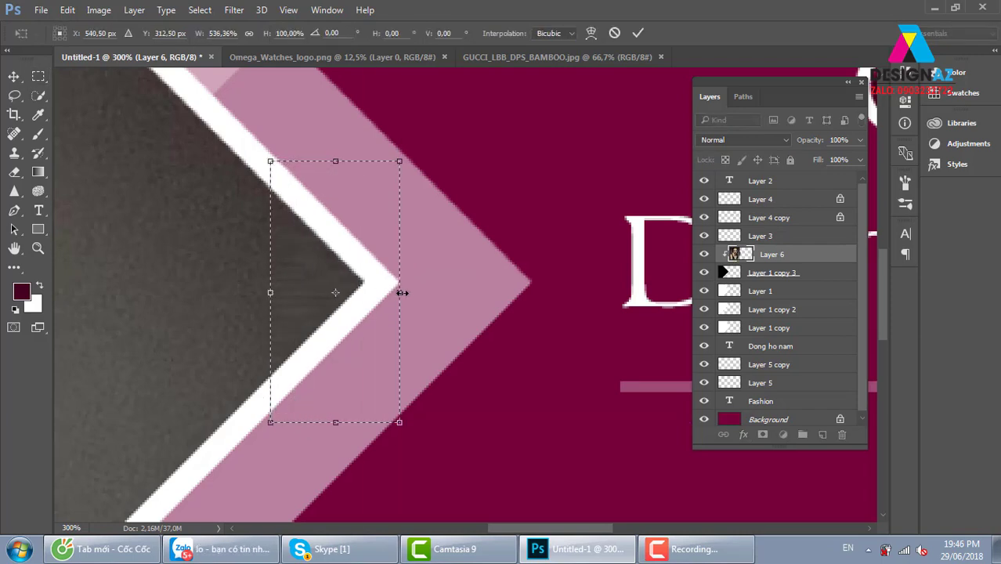
key("Return")
key("v")
key("ctrl+d")
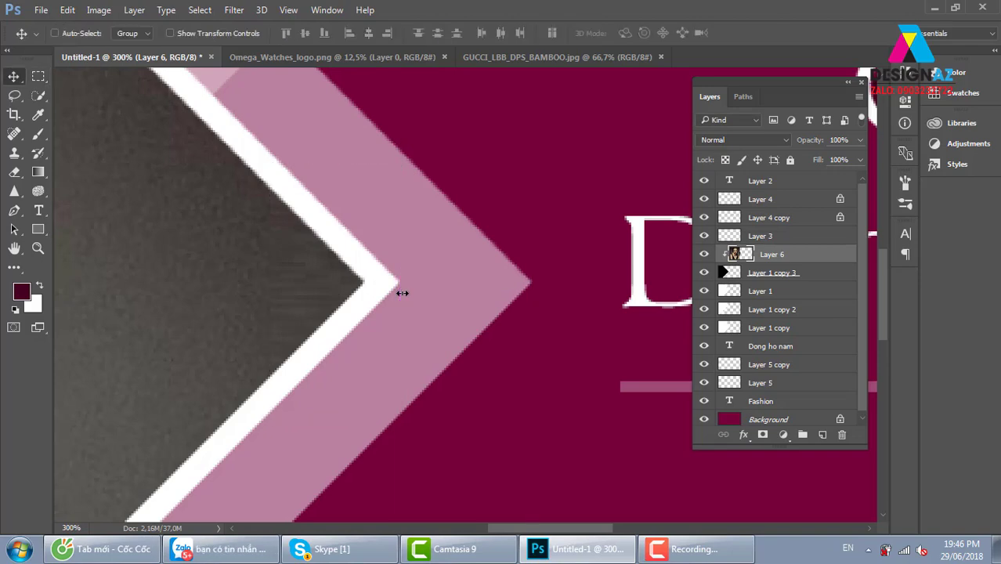
scroll(402, 293, "down", 3)
scroll(402, 292, "down", 2)
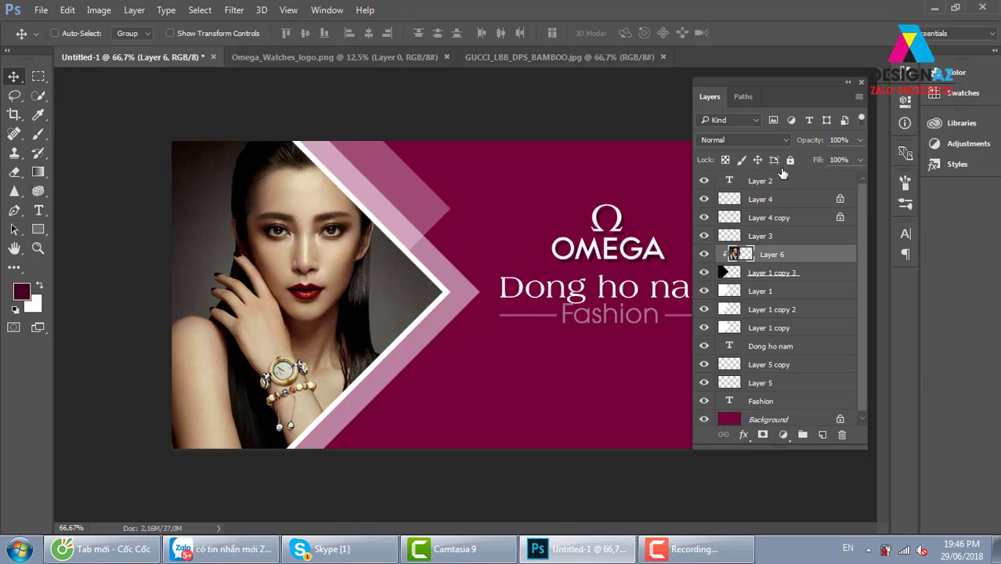
- Close the floating Layers panel to view the whole banner
left_click(858, 82)
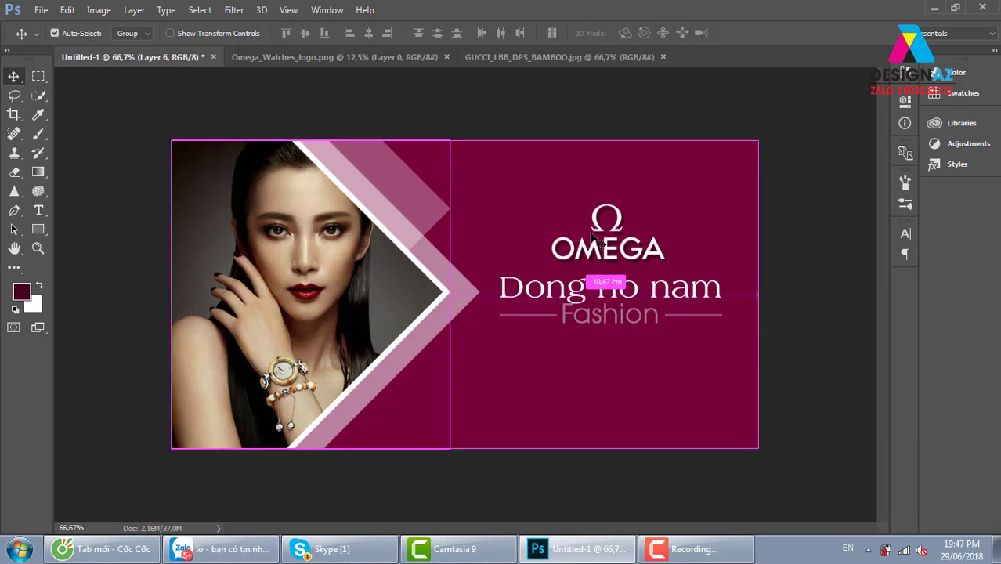
- In the Open dialog, navigate from thuvienanh into the Backgroud folder
key("ctrl+o")
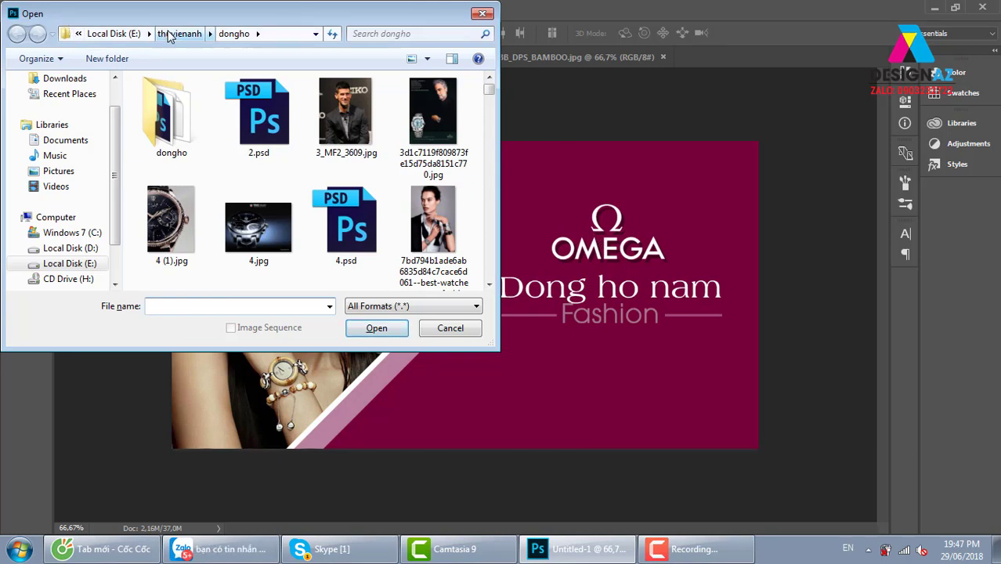
left_click(179, 34)
left_click(274, 172)
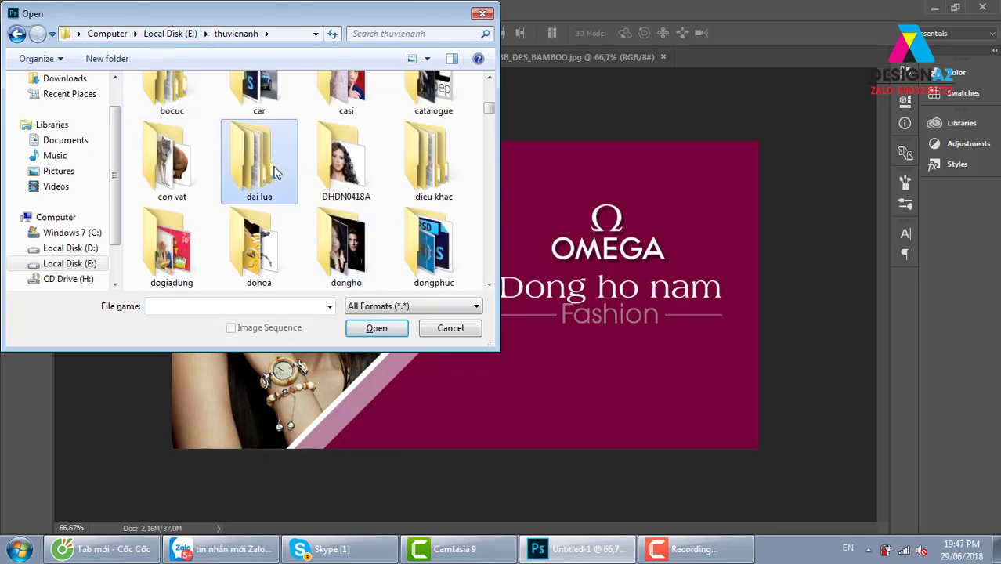
key("b")
key("b")
key("b")
key("b")
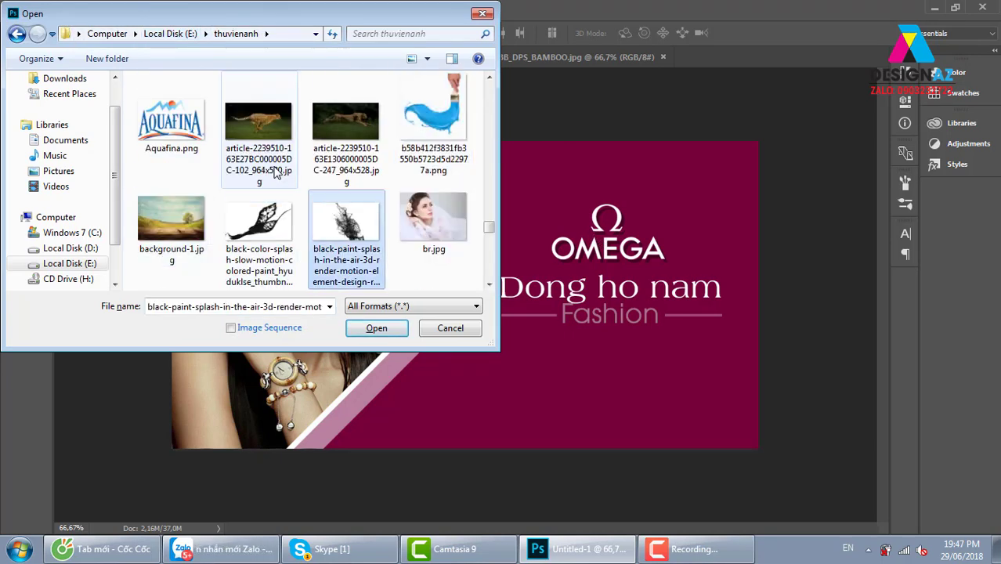
key("b")
key("b")
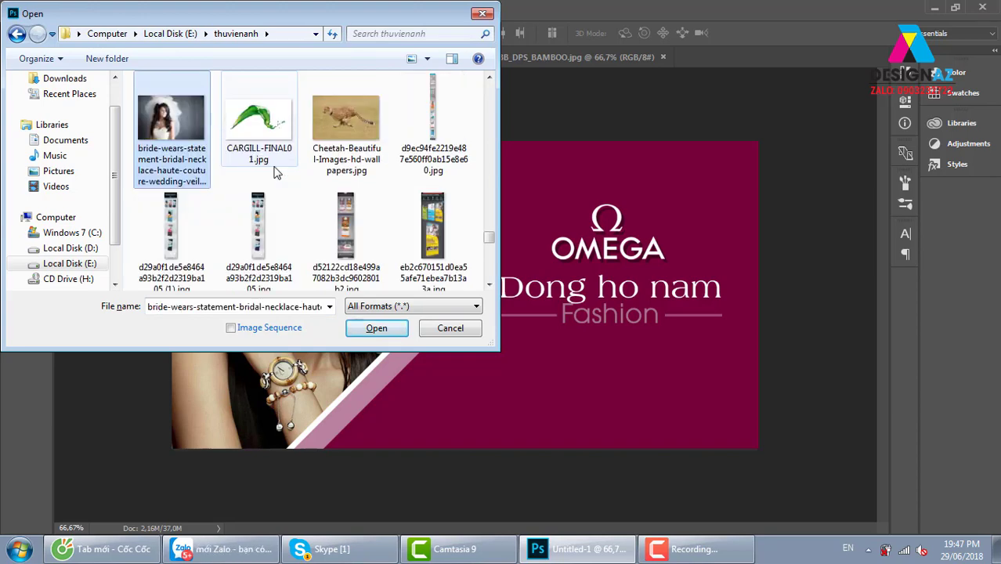
key("b")
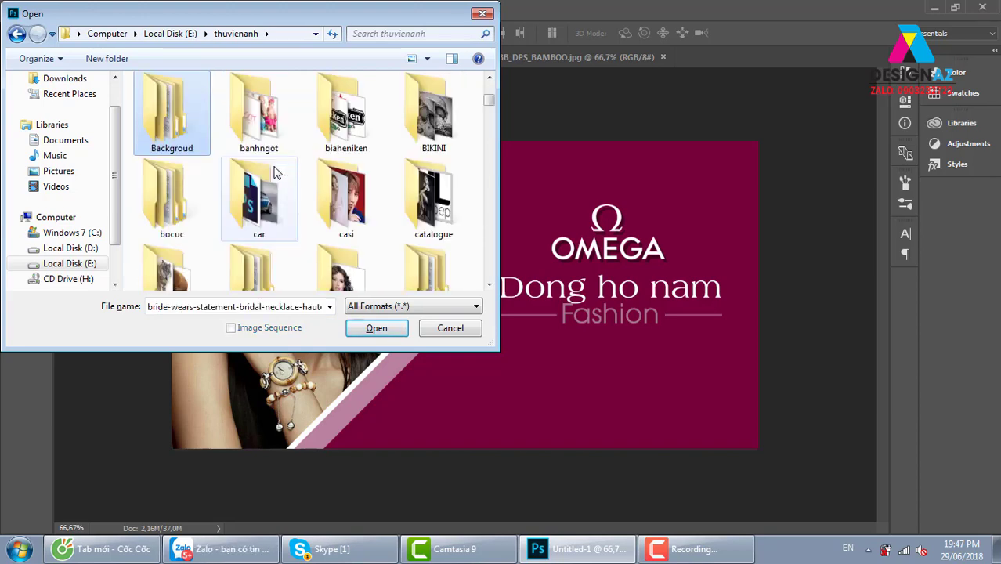
key("Return")
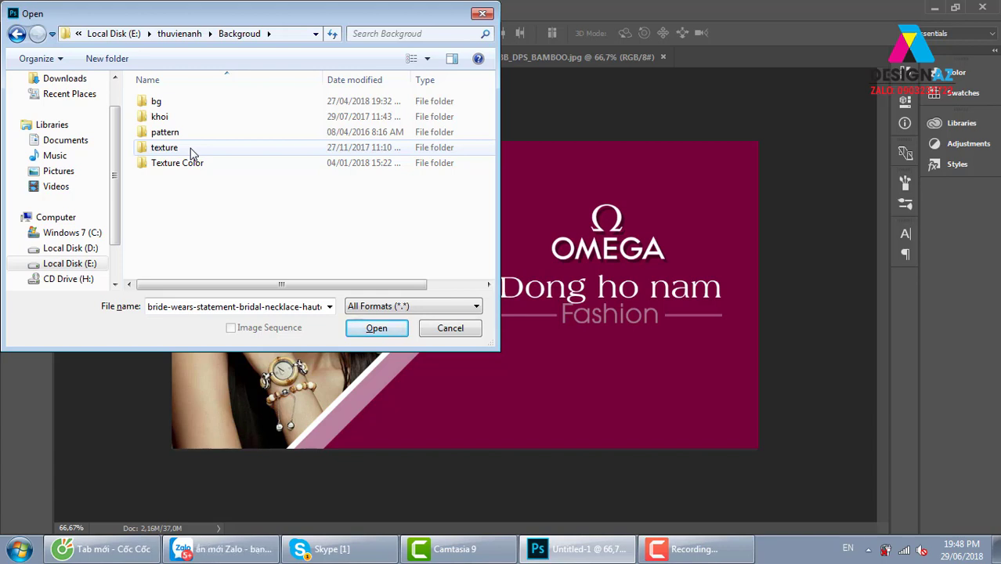
- Open the texture folder and open artsfon.com-40799.jpg
left_click(193, 151)
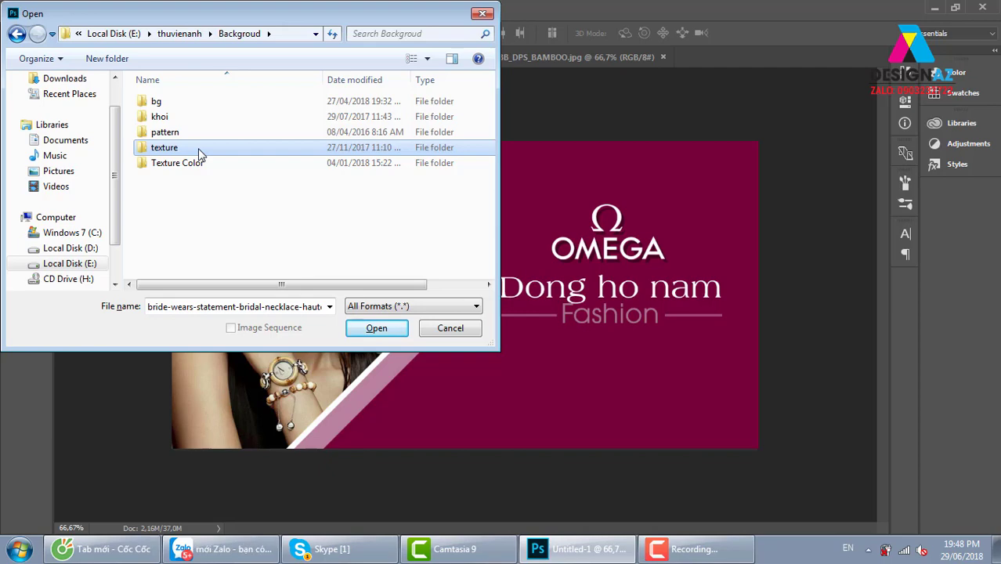
double_click(199, 153)
left_click_drag(490, 100, 489, 117)
left_click(434, 118)
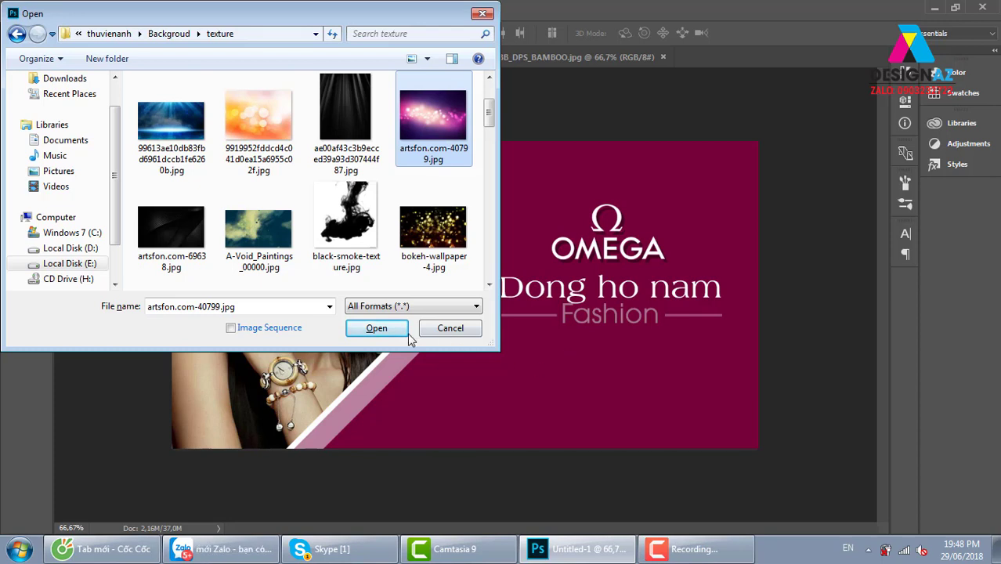
left_click(375, 329)
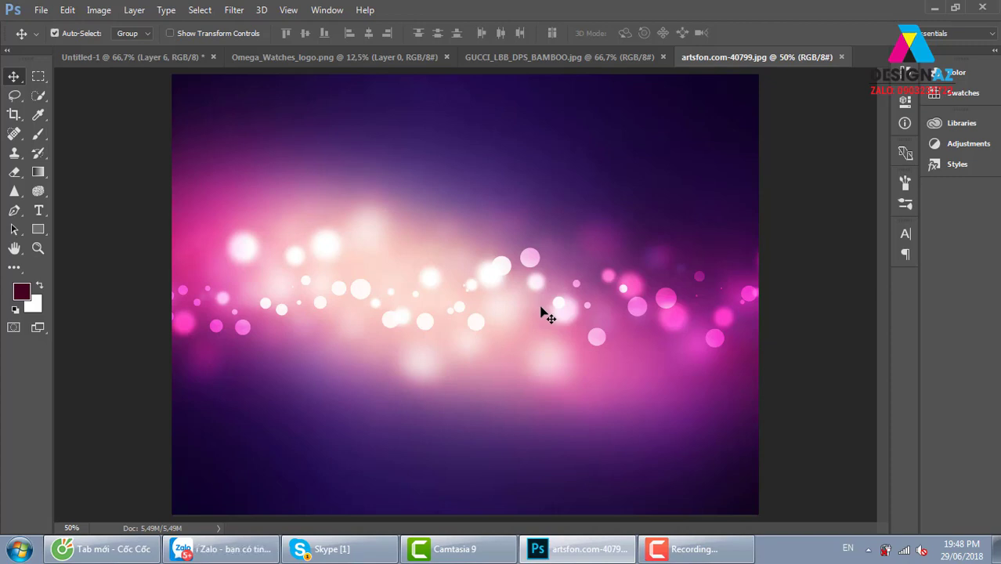
- Bring the whole bokeh image into the banner as Layer 7 above the Background, shifted up
key("ctrl+a")
left_click_drag(363, 261, 410, 443)
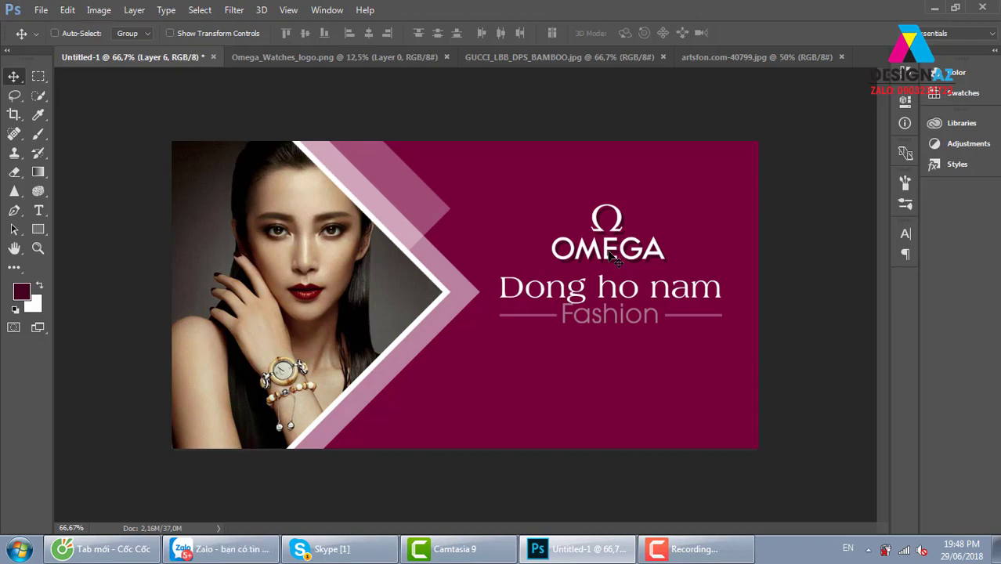
right_click(692, 174)
left_click(732, 183)
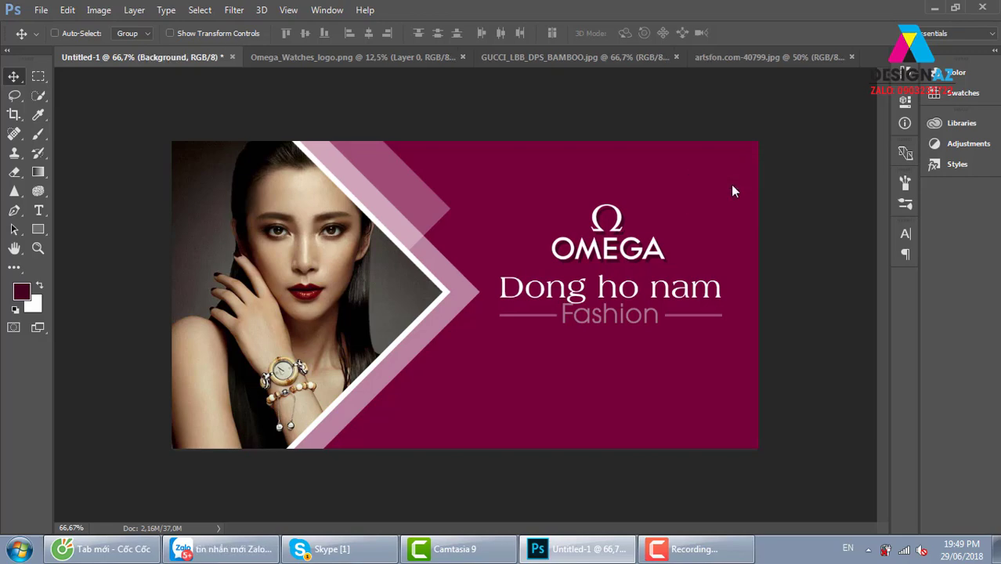
key("ctrl+v")
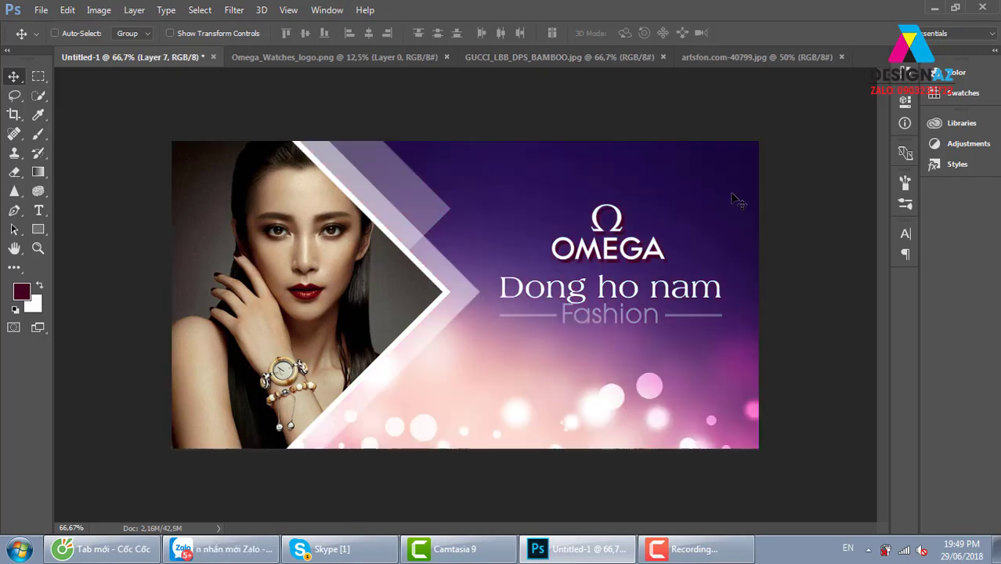
mouse_move(682, 404)
left_mouse_down()
mouse_move(657, 104)
mouse_move(627, 367)
left_mouse_up()
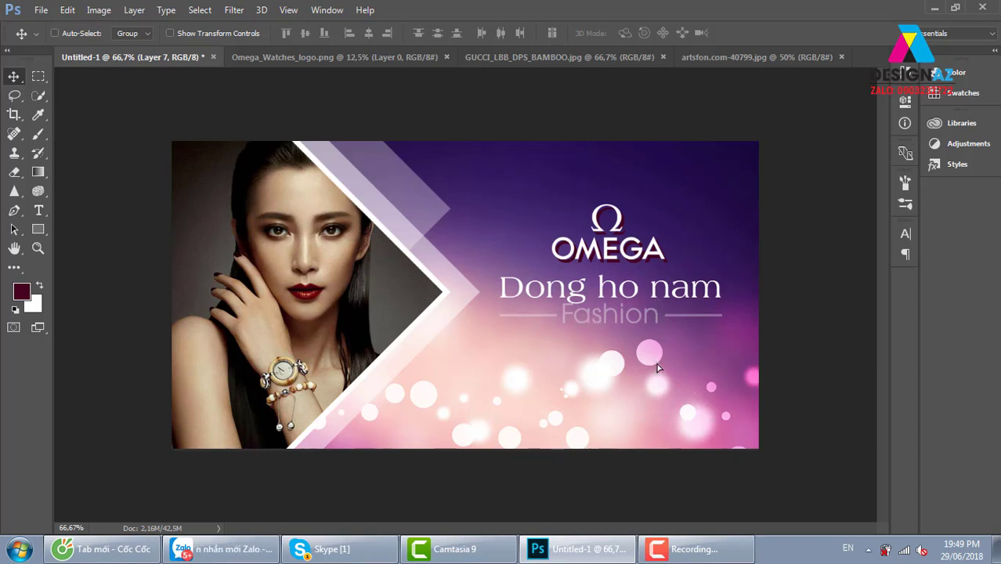
- Move and scale the bokeh Layer 7 so it covers the banner's right side
left_click_drag(657, 364, 656, 242)
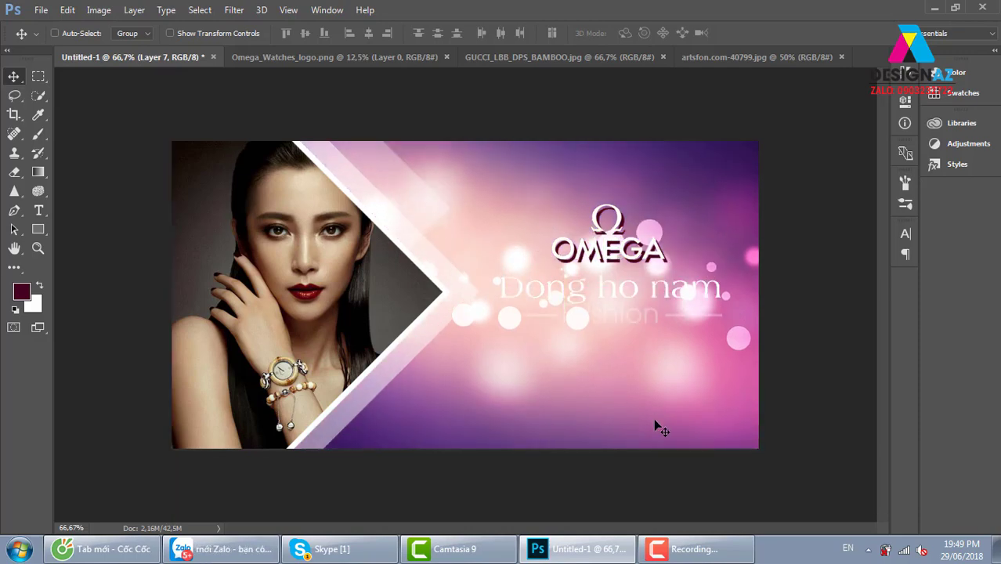
key("ctrl+minus")
key("ctrl+minus")
key("ctrl+minus")
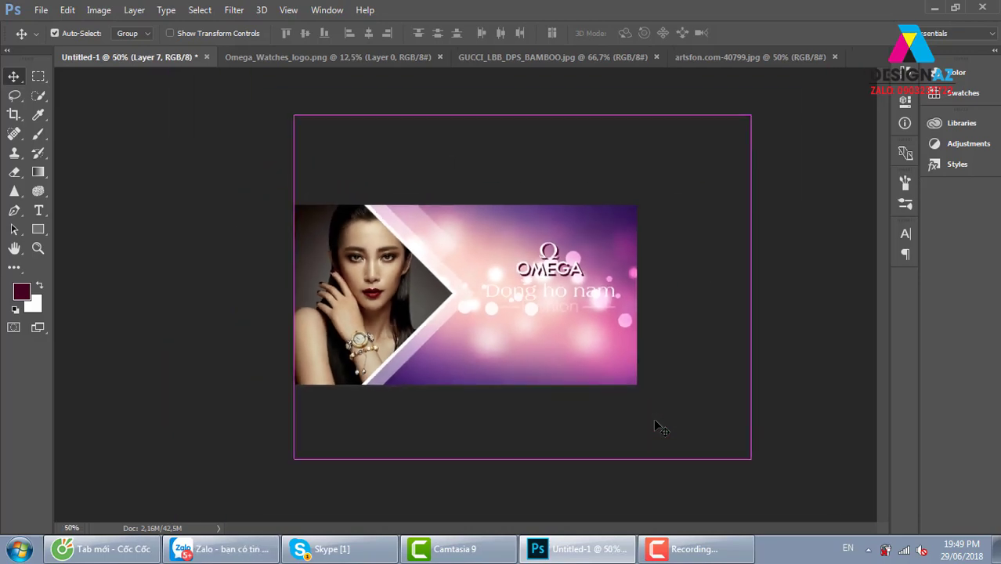
key("ctrl+t")
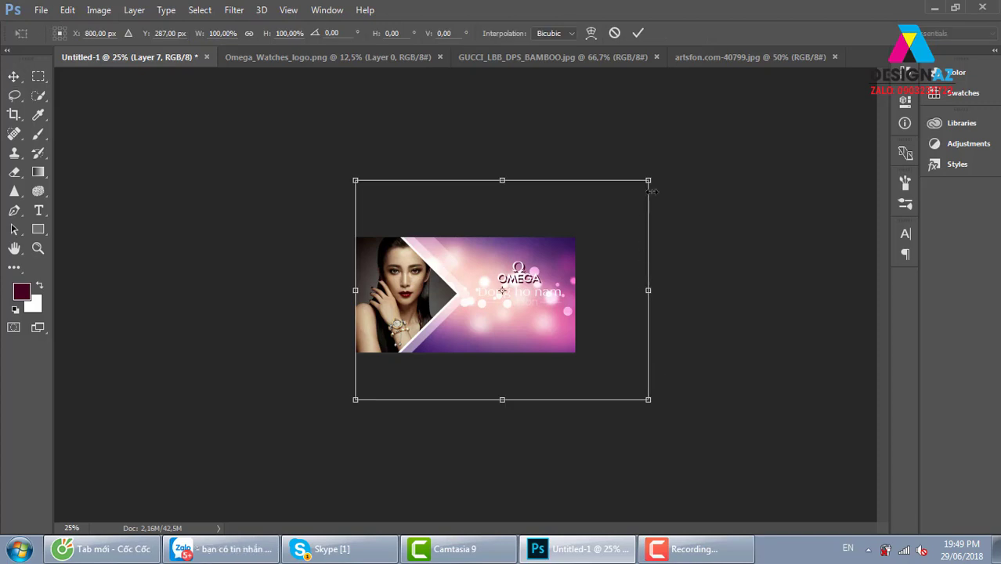
left_click_drag(649, 179, 576, 233)
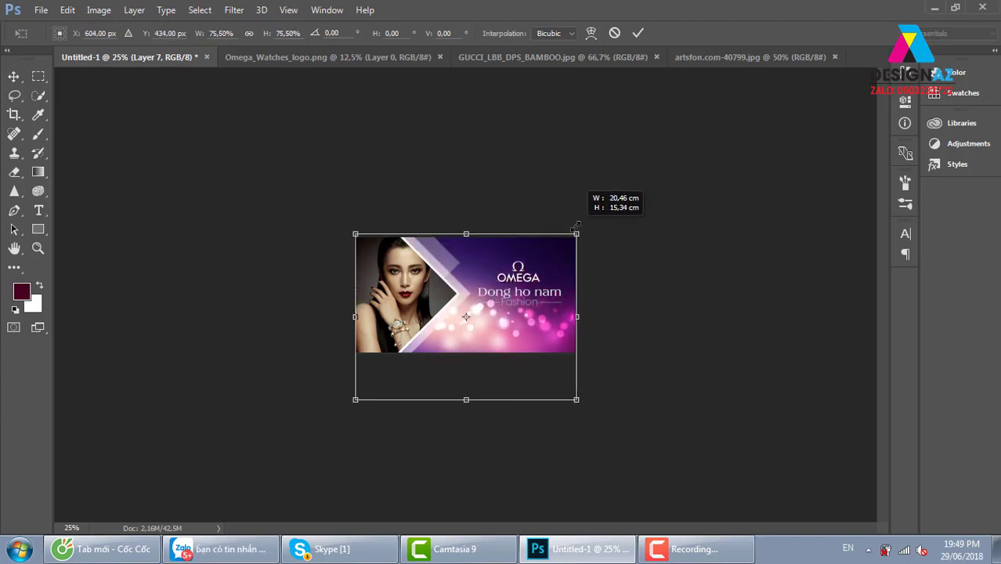
left_click_drag(355, 400, 396, 352)
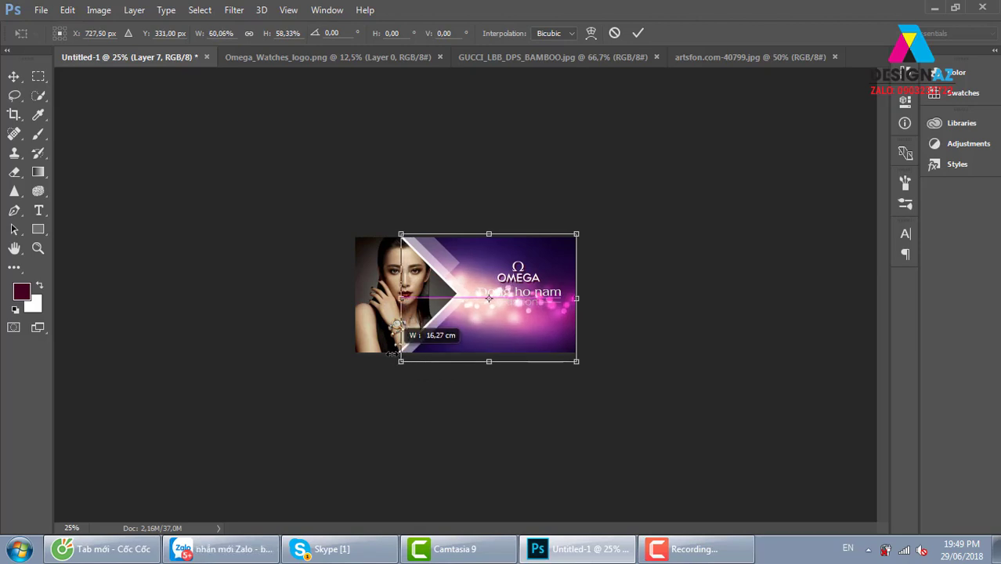
left_click_drag(394, 353, 388, 352)
key("ctrl+plus")
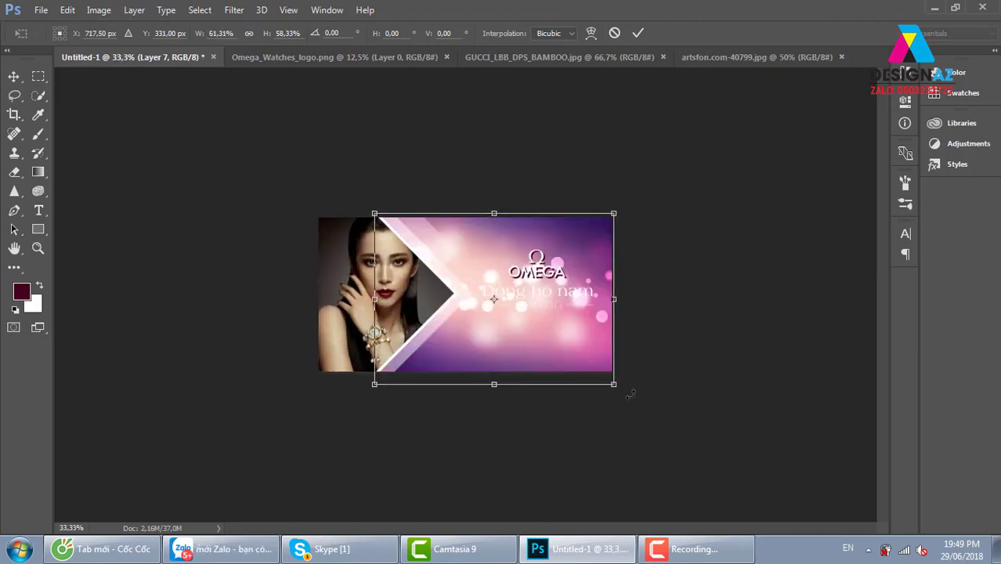
key("ctrl+plus")
key("ctrl+plus")
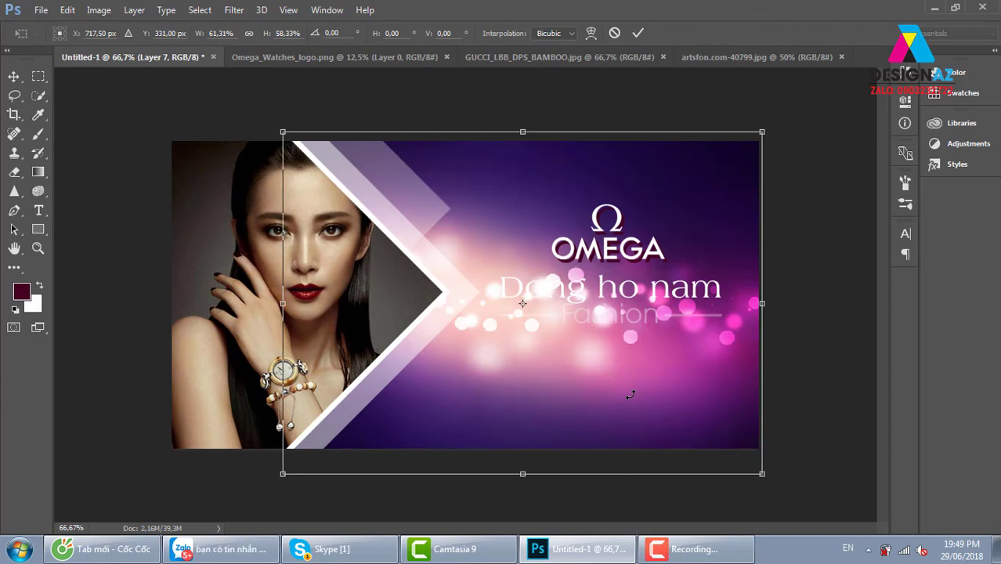
left_click_drag(282, 472, 239, 504)
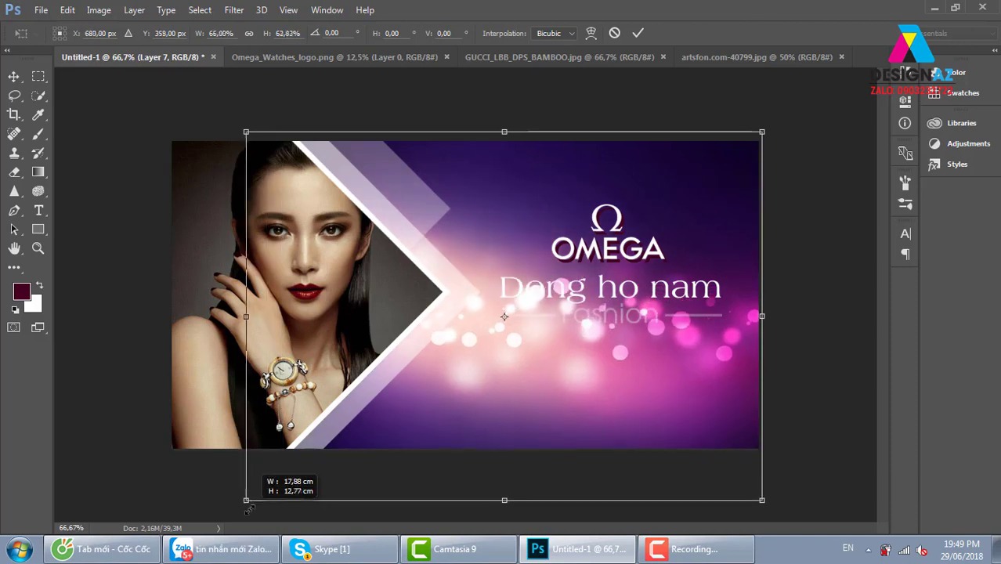
left_click_drag(734, 382, 738, 412)
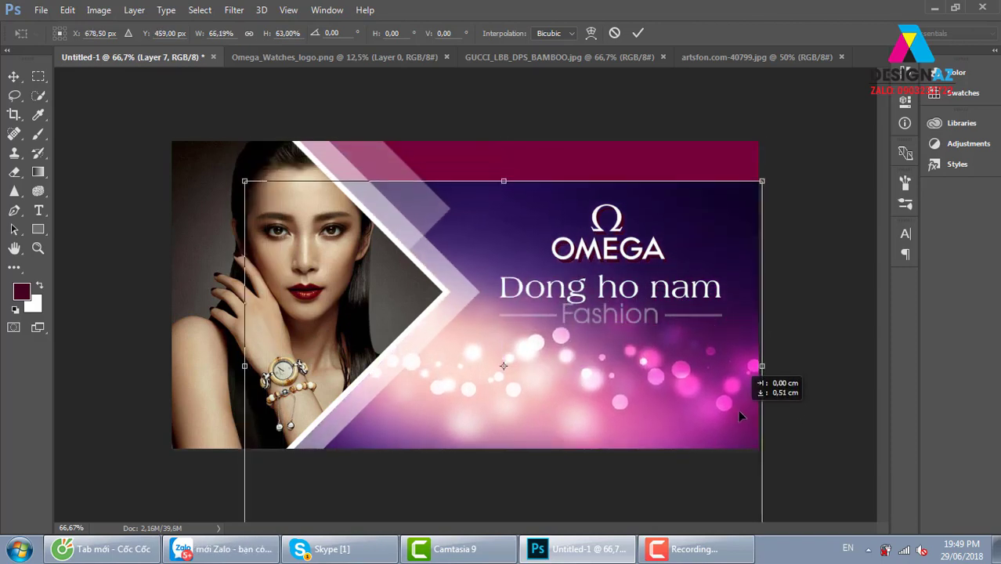
key("Return")
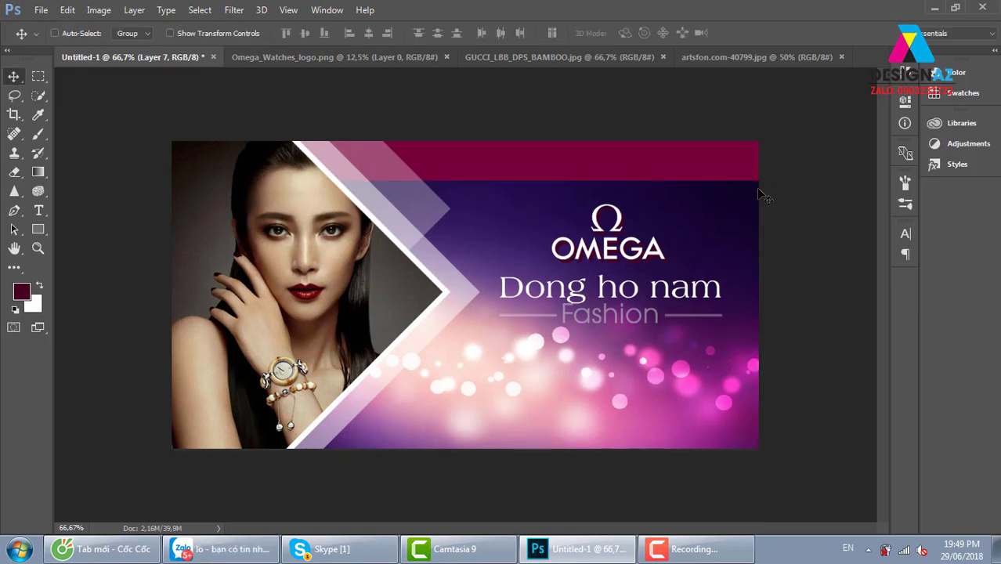
- Stretch a thin full-width strip near the top up to the banner's top edge, hiding the maroon
key("m")
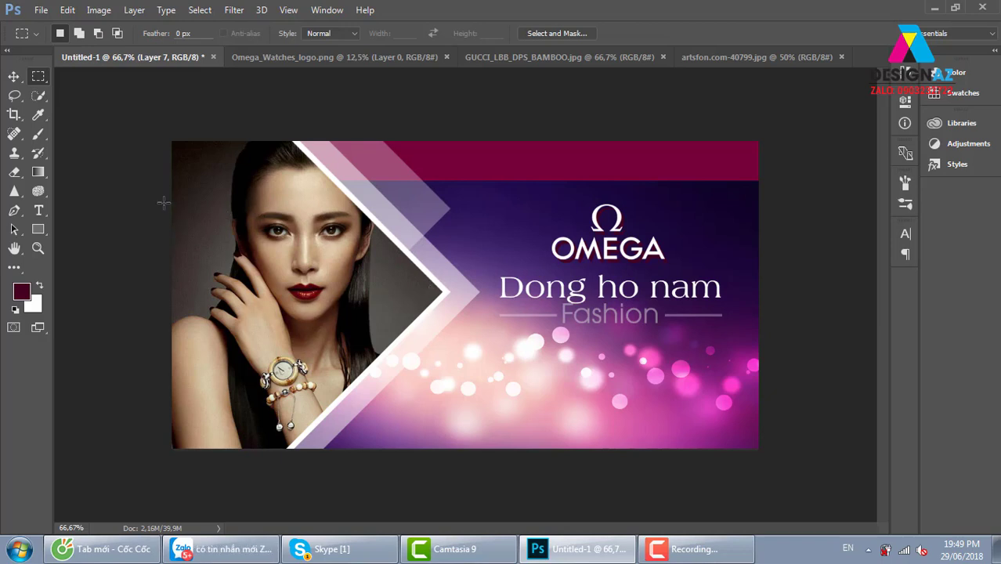
left_click_drag(171, 197, 531, 210)
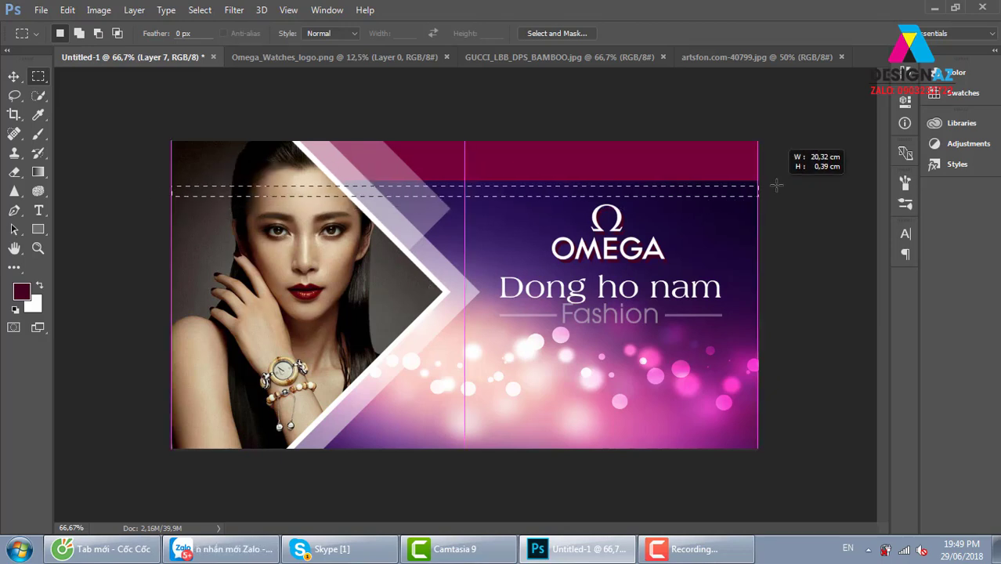
left_click_drag(618, 210, 783, 185)
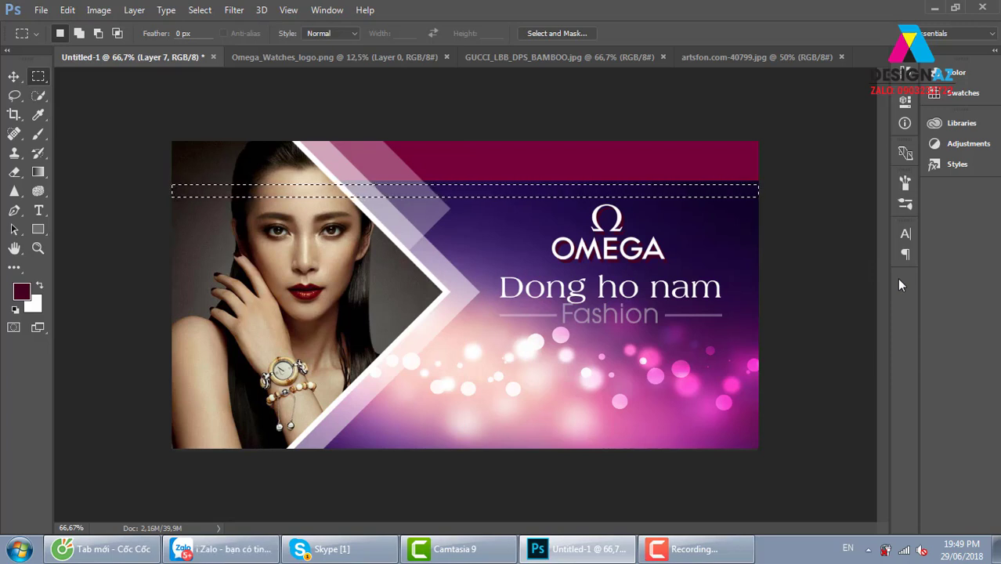
key("ctrl+t")
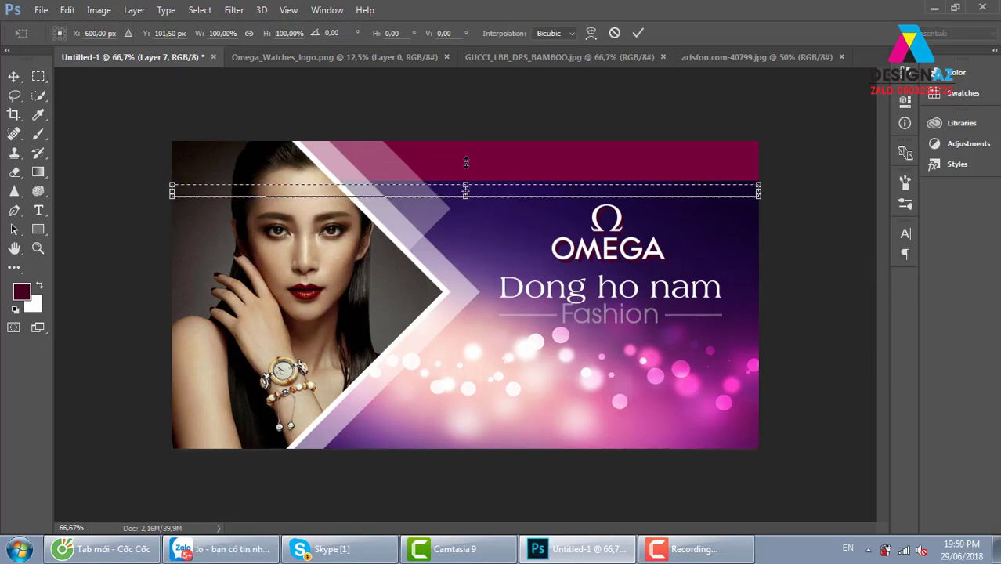
left_click_drag(465, 188, 473, 118)
key("Return")
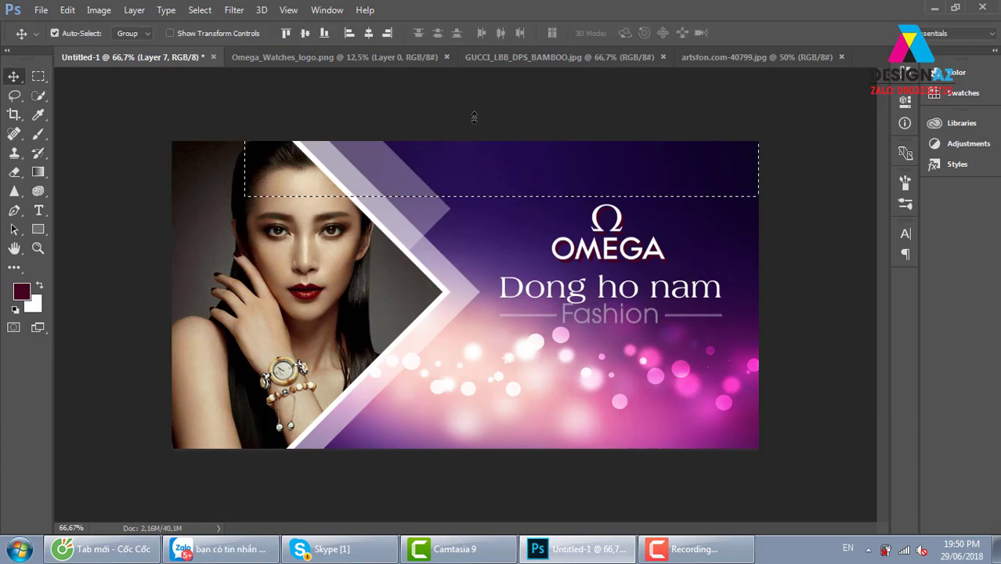
key("ctrl+d")
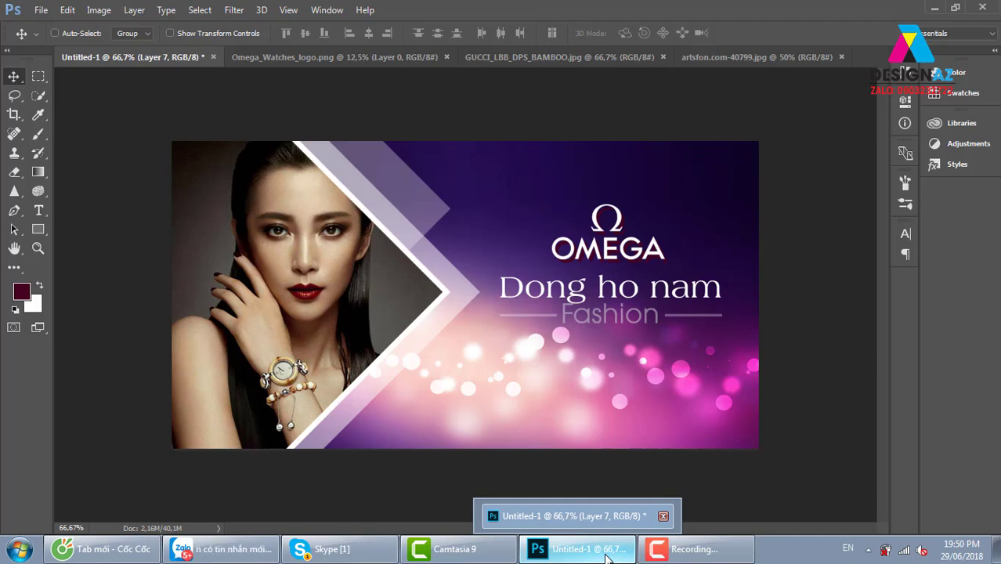
- Show the Layers panel with F7, with bokeh Layer 7 below the text, chevron and photo layers
mouse_move(577, 549)
key("F7")
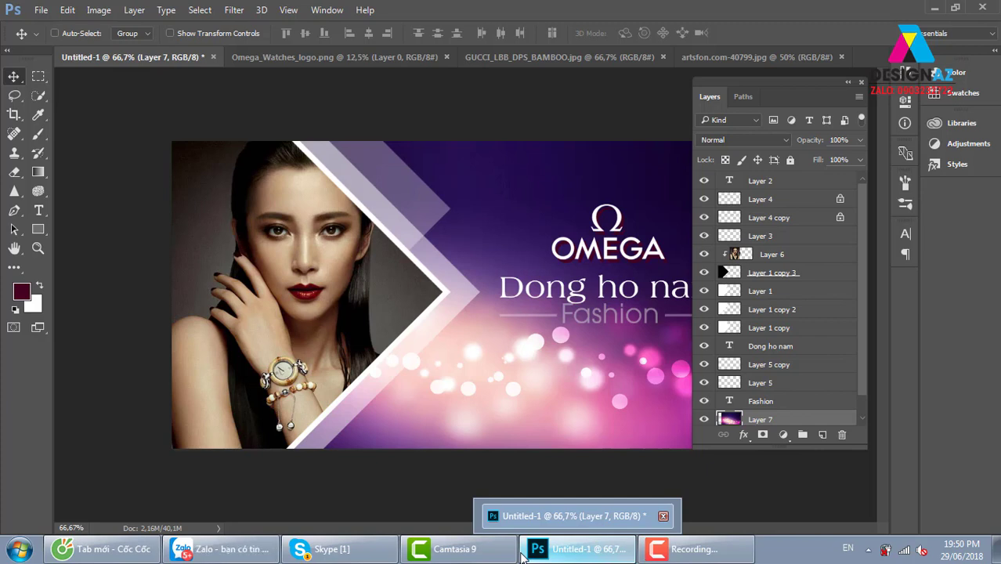
- Load Layer 1 copy's white chevron as a selection and add new empty Layer 8 above it
right_click(433, 257)
left_click(477, 264)
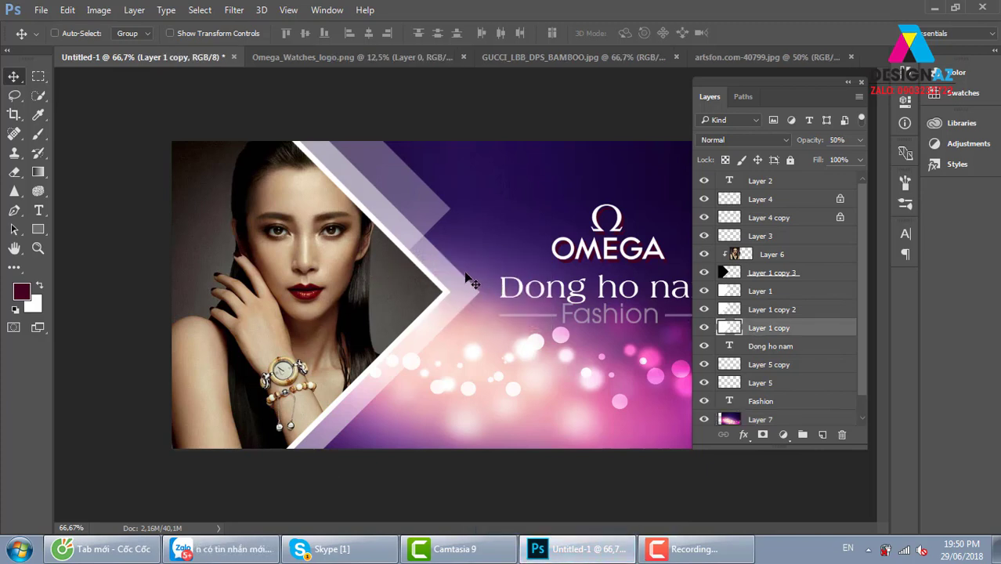
left_click_drag(487, 244, 501, 235)
left_click(729, 329, "ctrl")
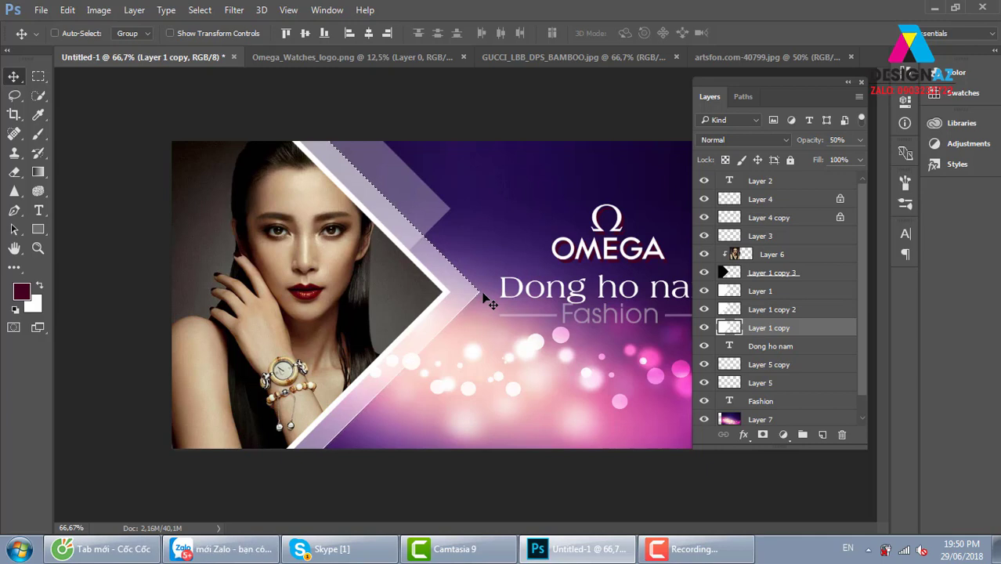
left_click(823, 436)
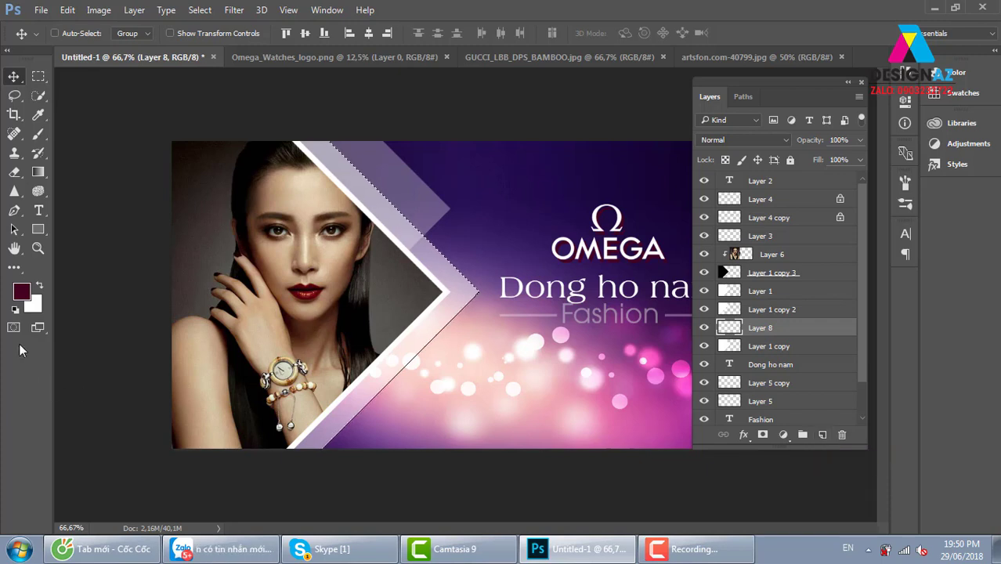
- Switch to the Rectangular Marquee tool, dismissing an empty-selection error along the way
key("m")
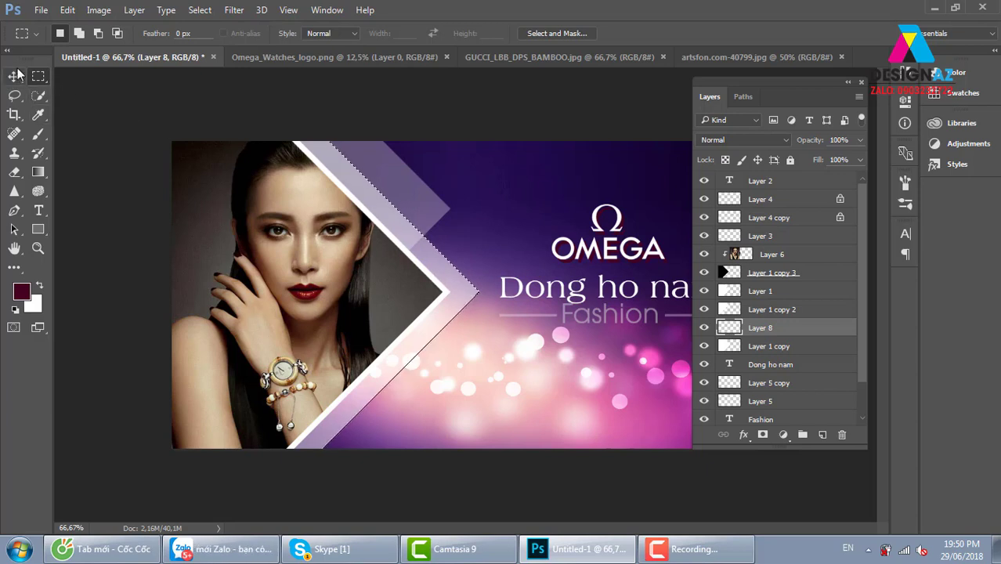
left_click(13, 75)
left_click(417, 264)
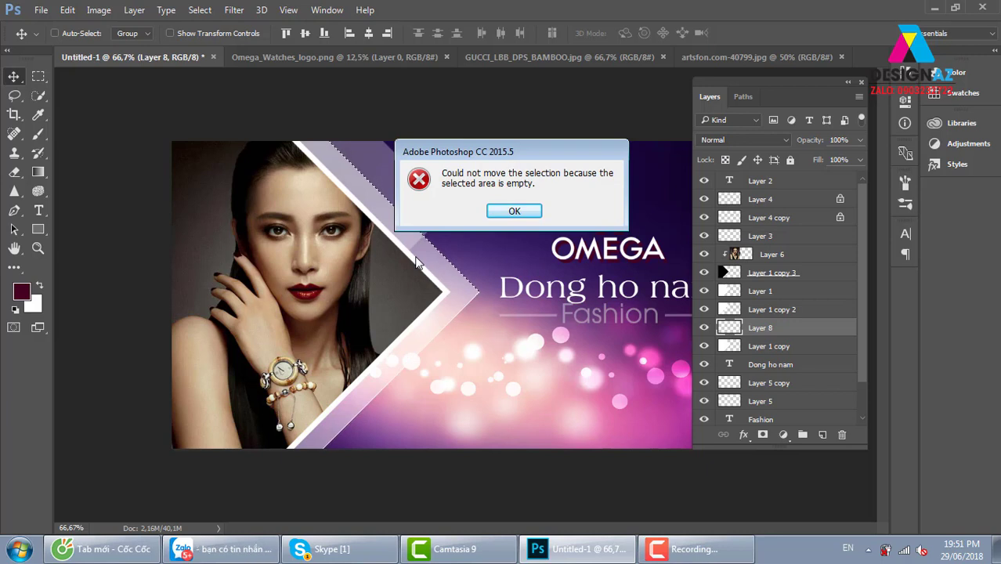
left_click(515, 214)
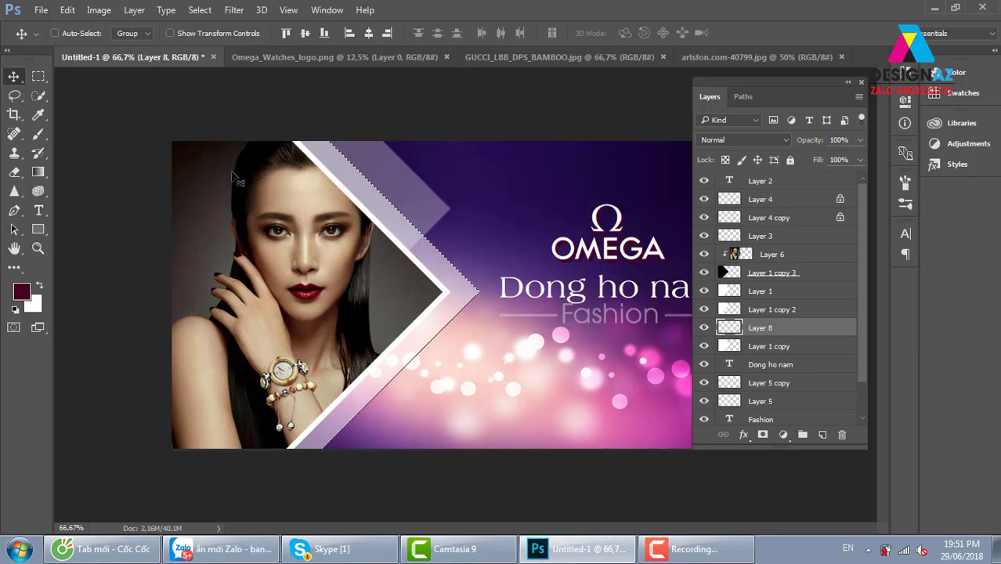
left_click(41, 78)
- Stroke the chevron selection on Layer 8 with a 2 px white outline, then deselect
right_click(459, 288)
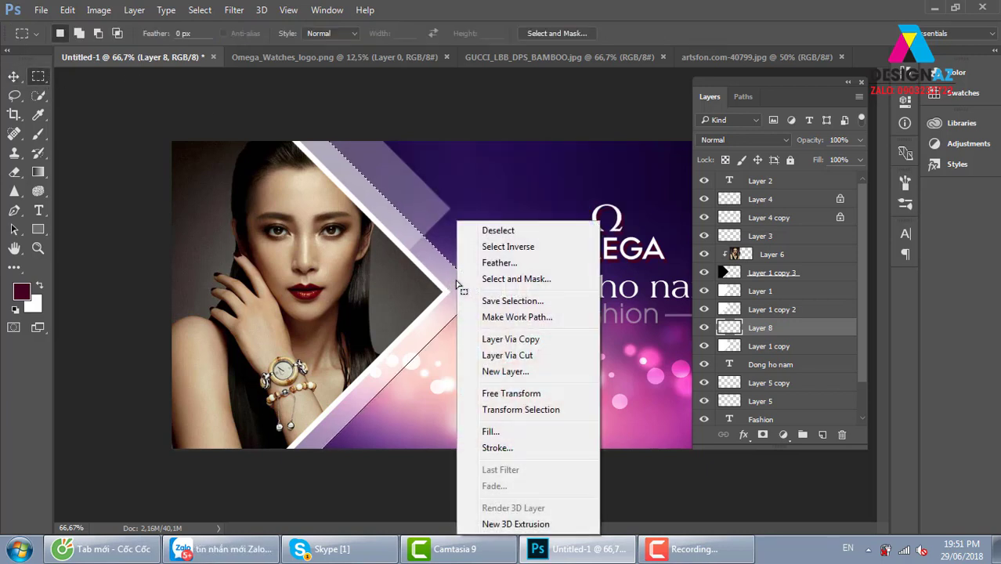
left_click(500, 448)
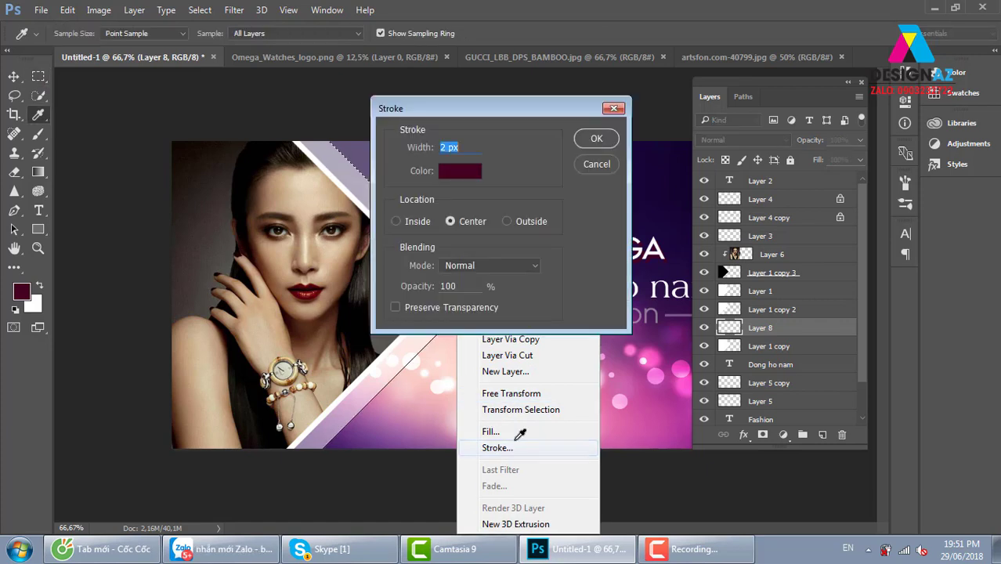
left_click(461, 170)
left_click_drag(329, 195, 192, 116)
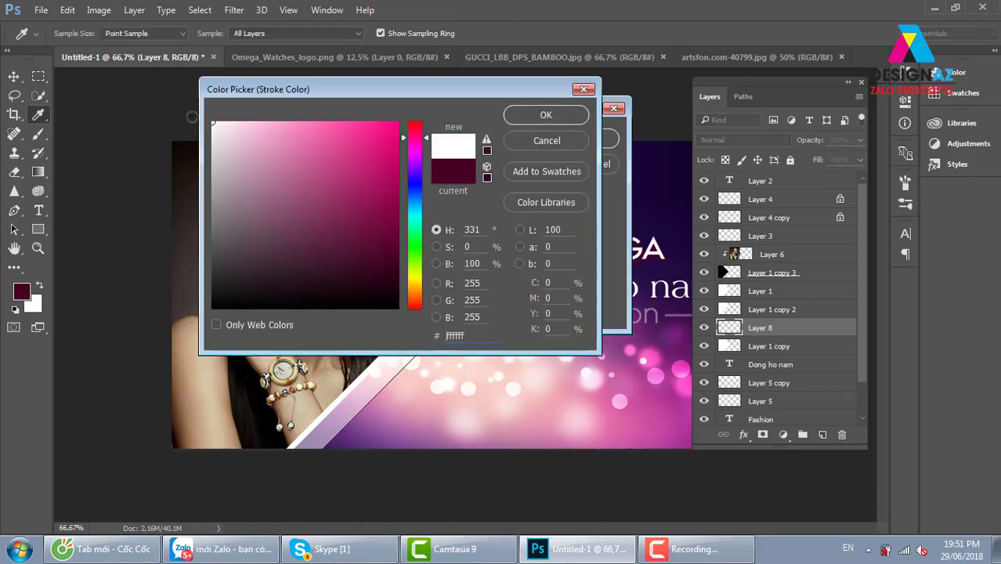
left_click(546, 115)
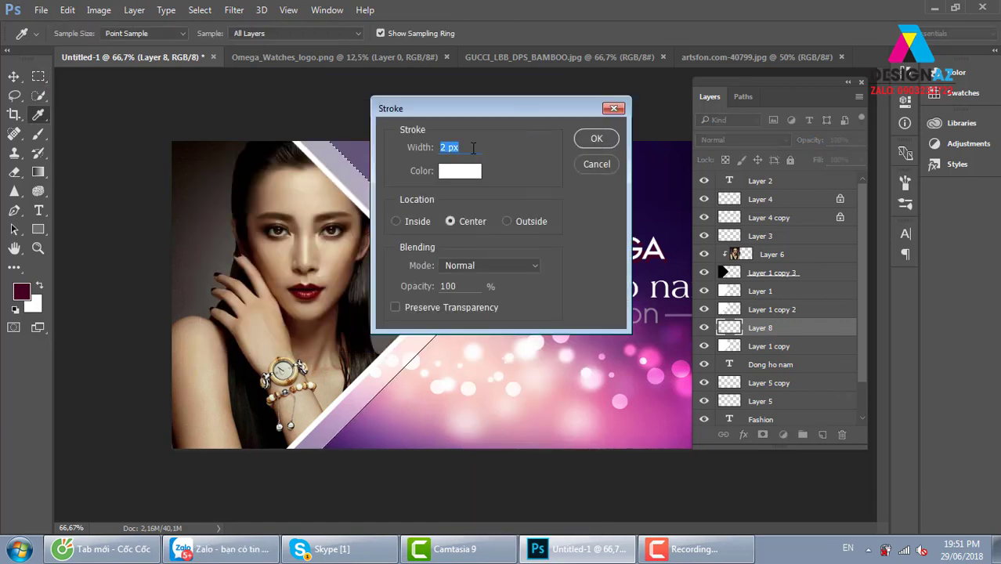
left_click(597, 138)
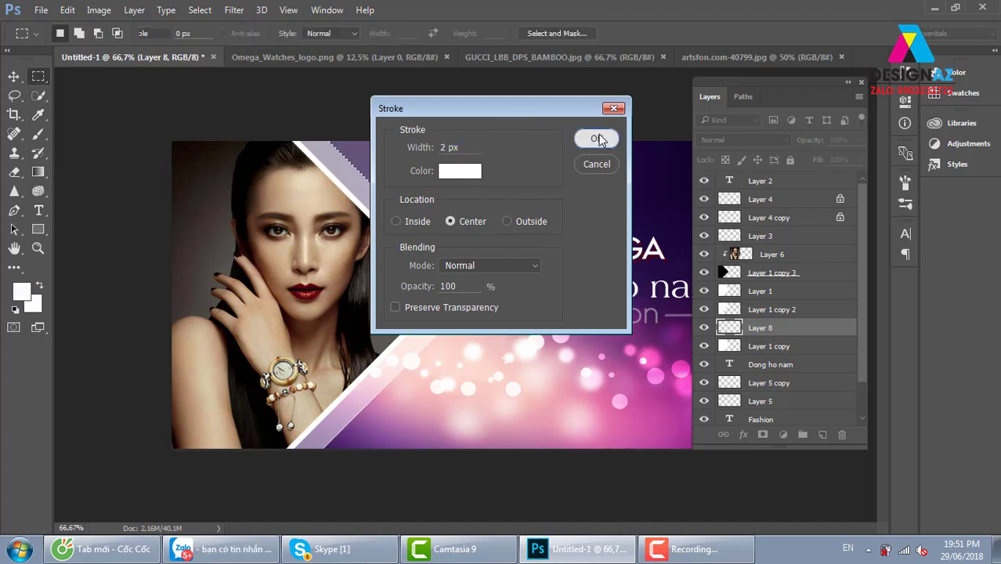
key("ctrl+d")
- Try moving the outline, undo that move, and bring Layer 8 to the top of the stack
key("v")
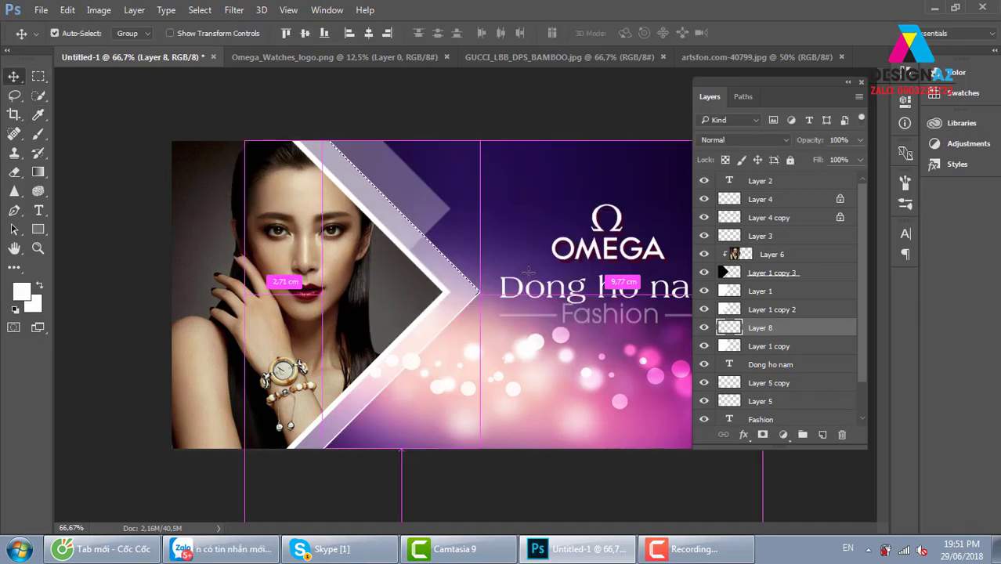
mouse_move(465, 327)
left_mouse_down()
mouse_move(433, 268)
mouse_move(448, 261)
left_mouse_up()
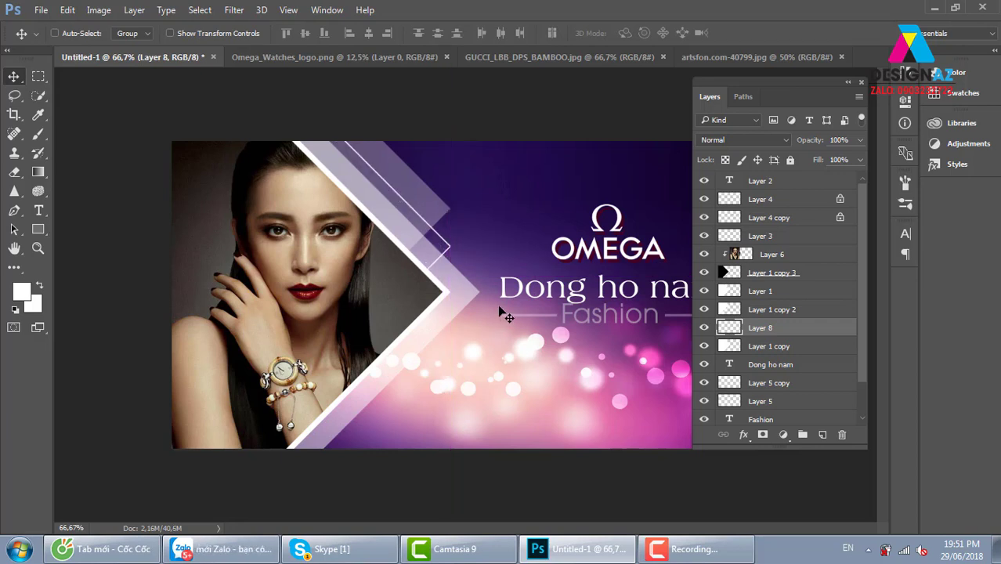
key("ctrl+z")
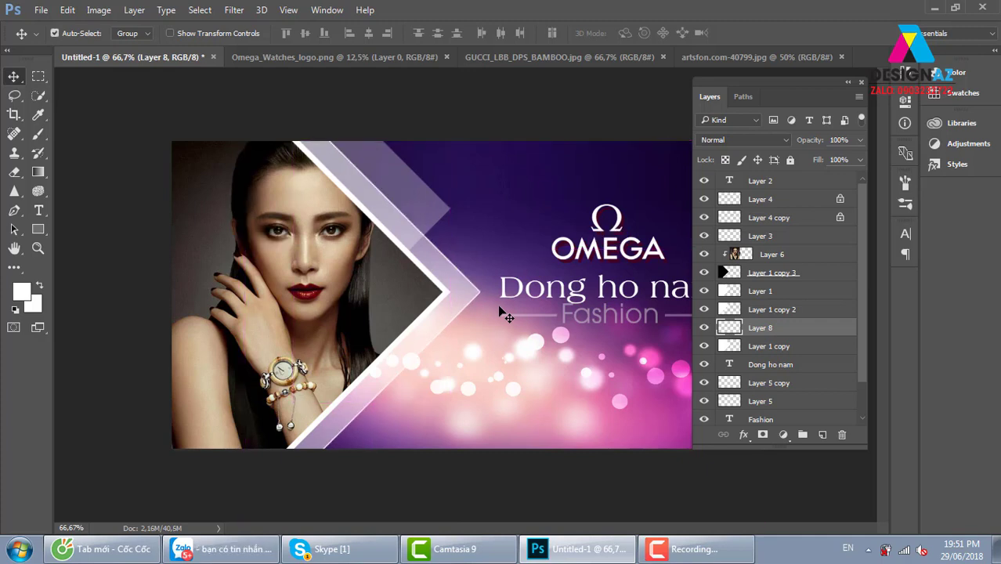
key("ctrl+shift+bracketright")
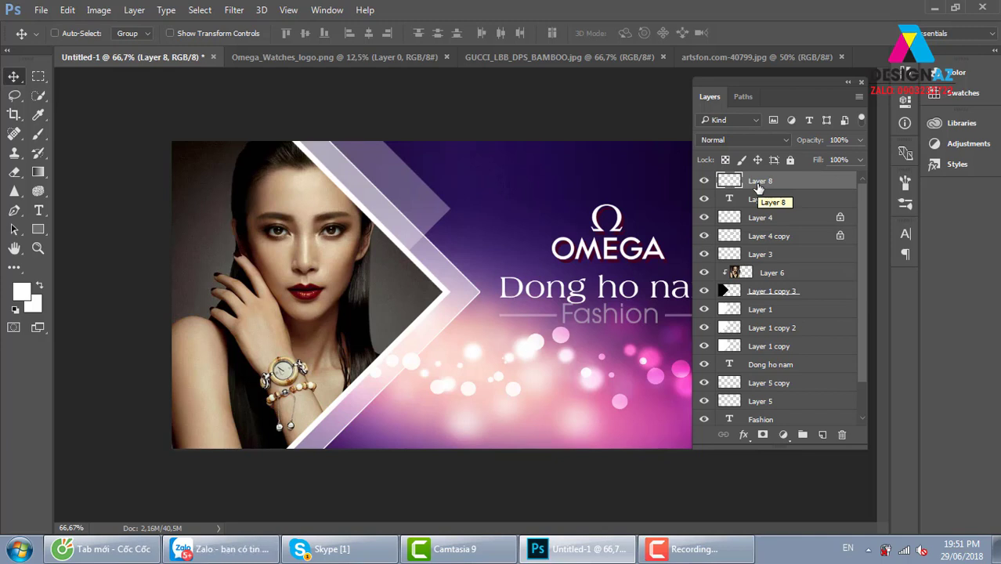
- Slide the Layer 8 white outline about 2.30 cm left onto the photo's edge and set its blend mode to Overlay
mouse_move(435, 304)
left_mouse_down()
mouse_move(401, 306)
mouse_move(427, 306)
left_mouse_up()
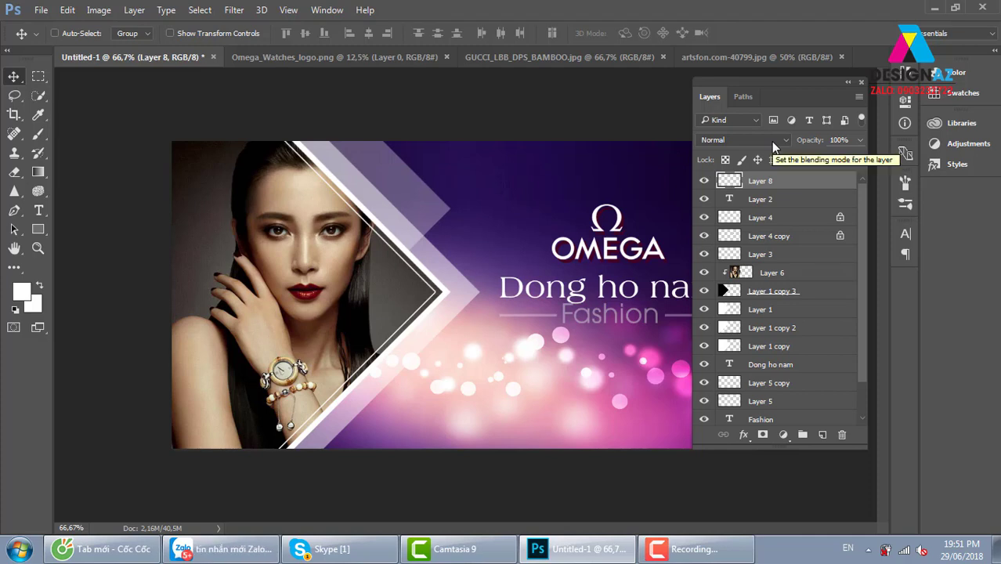
left_click(773, 142)
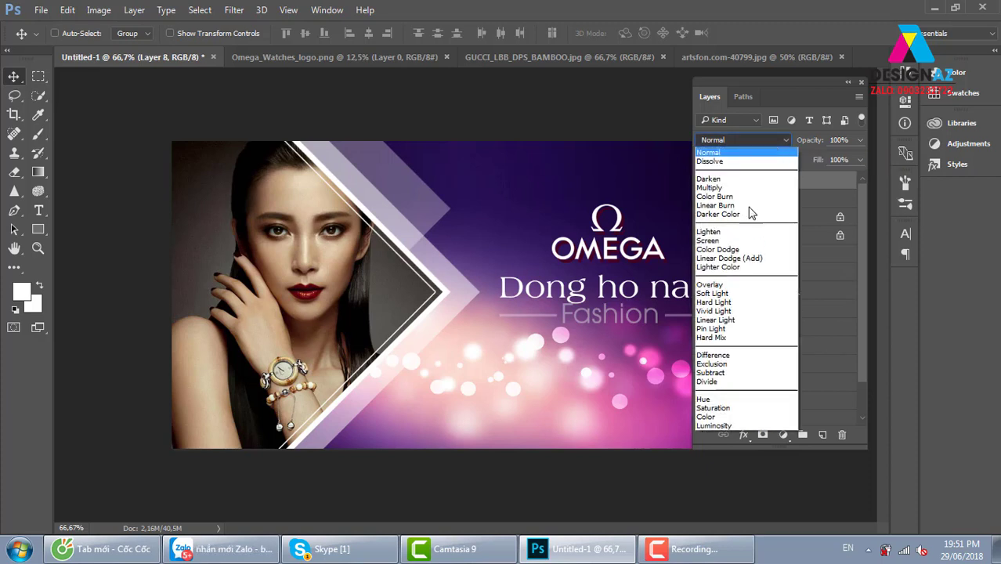
left_click(743, 286)
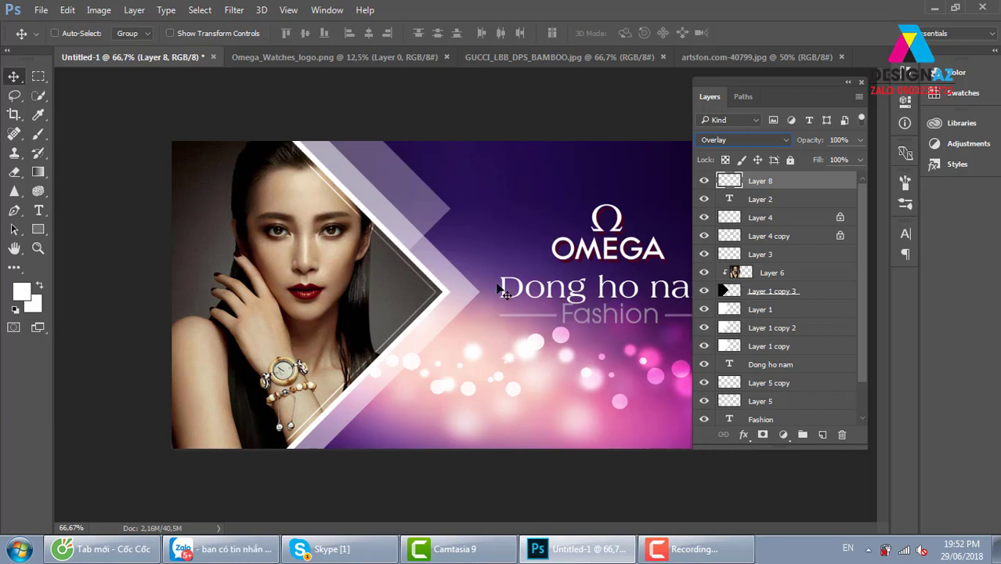
- Set the upper chevron layer, Layer 1 copy 2, to Overlay blend mode
right_click(434, 200)
left_click(457, 211)
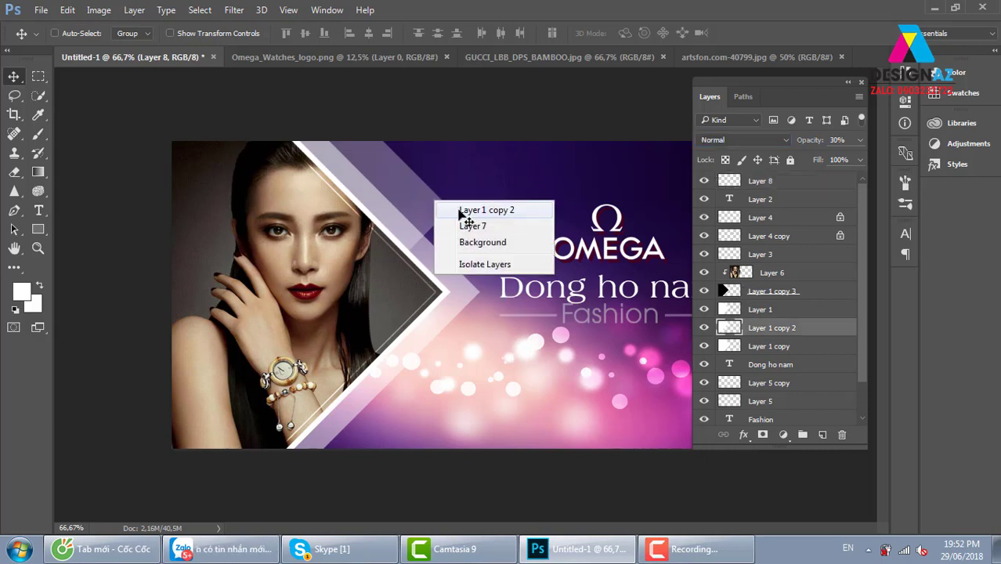
double_click(756, 141)
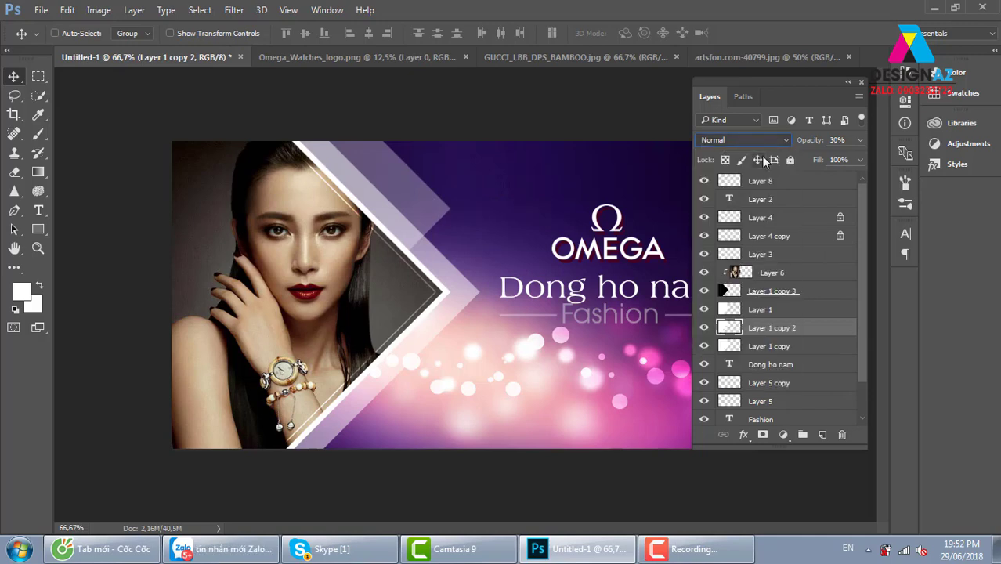
left_click(764, 141)
left_click(768, 141)
left_click(771, 141)
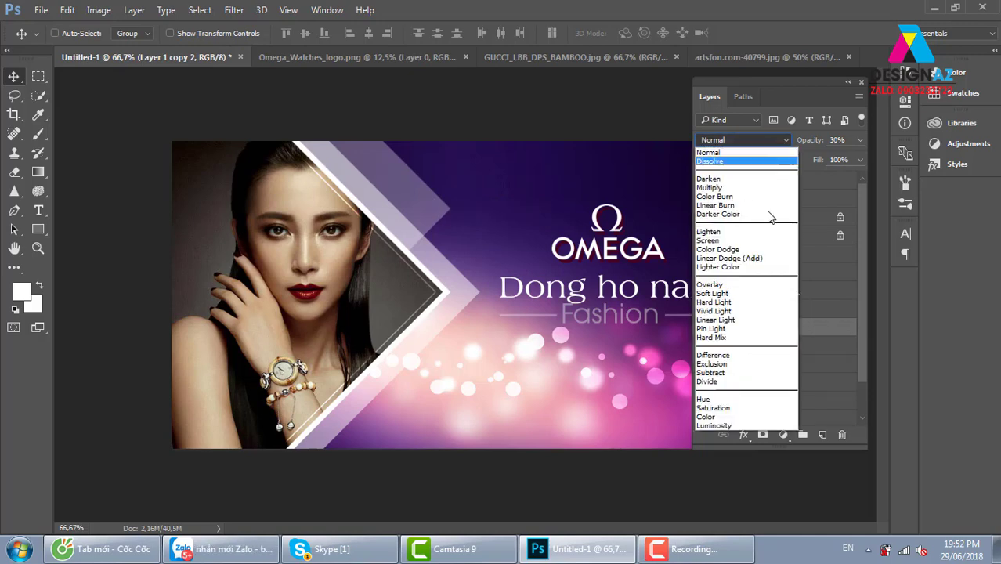
left_click(752, 286)
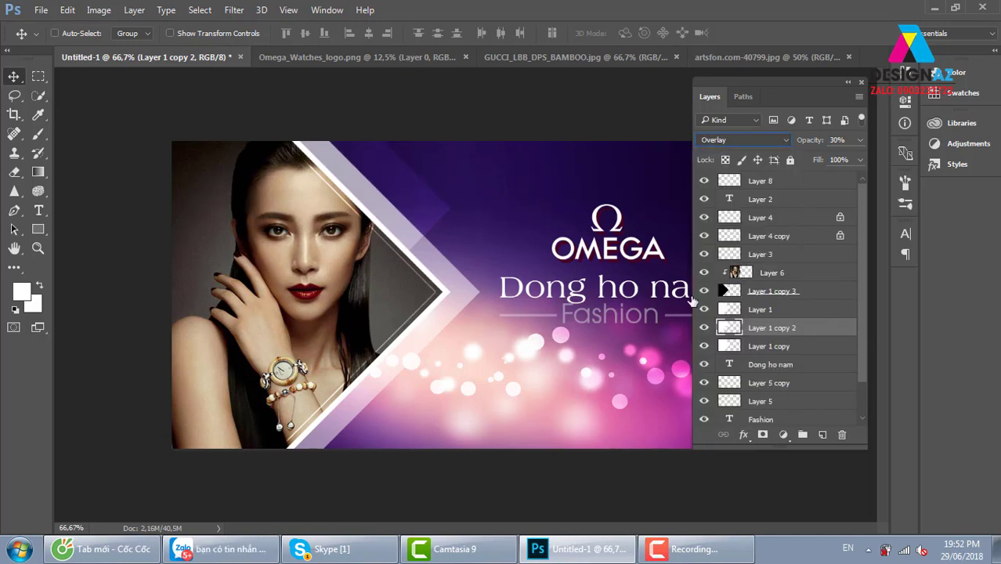
- Set the lower chevron layer, Layer 1 copy, to Overlay and close the Layers panel
right_click(467, 292)
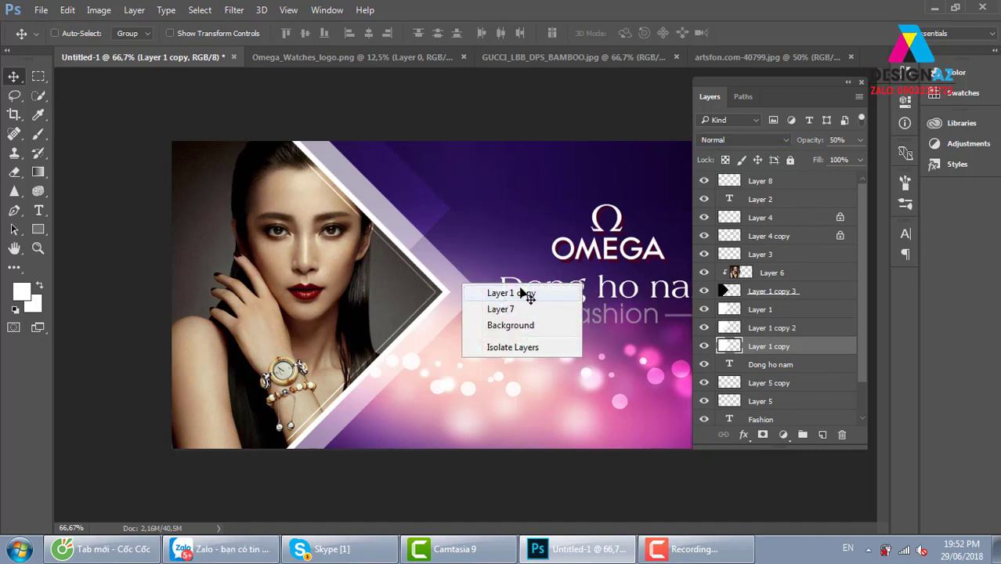
left_click(525, 293)
left_click(759, 140)
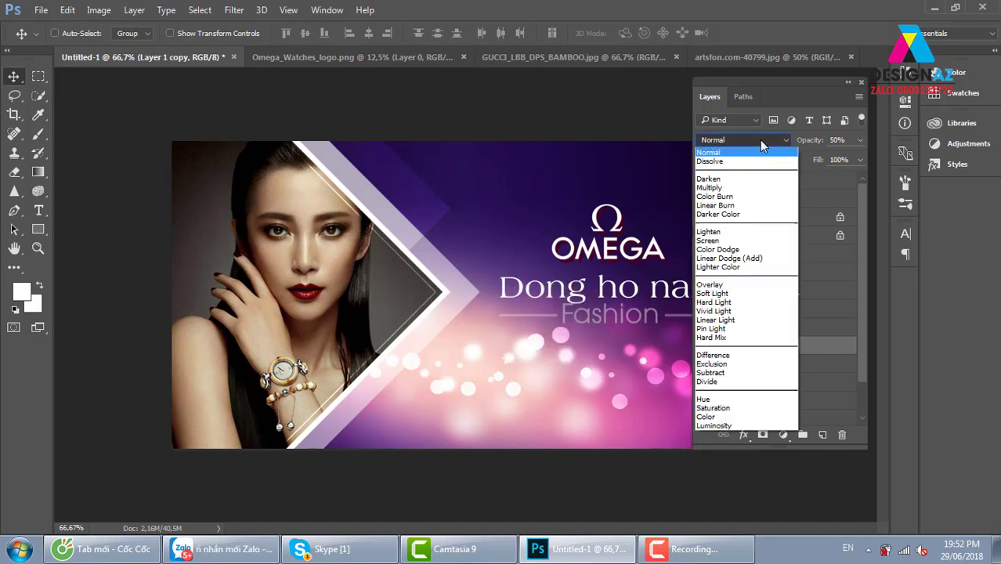
left_click(744, 284)
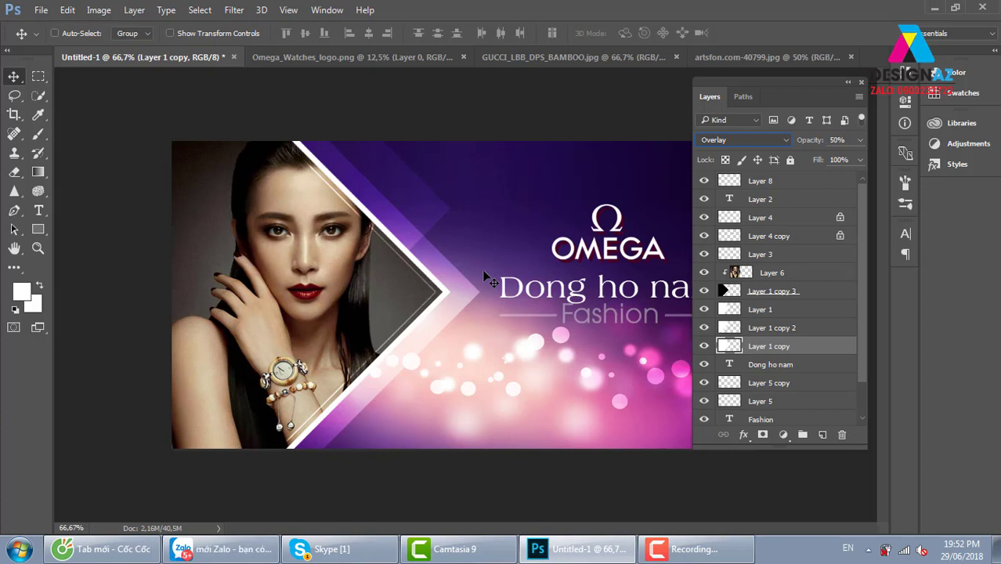
left_click(860, 82)
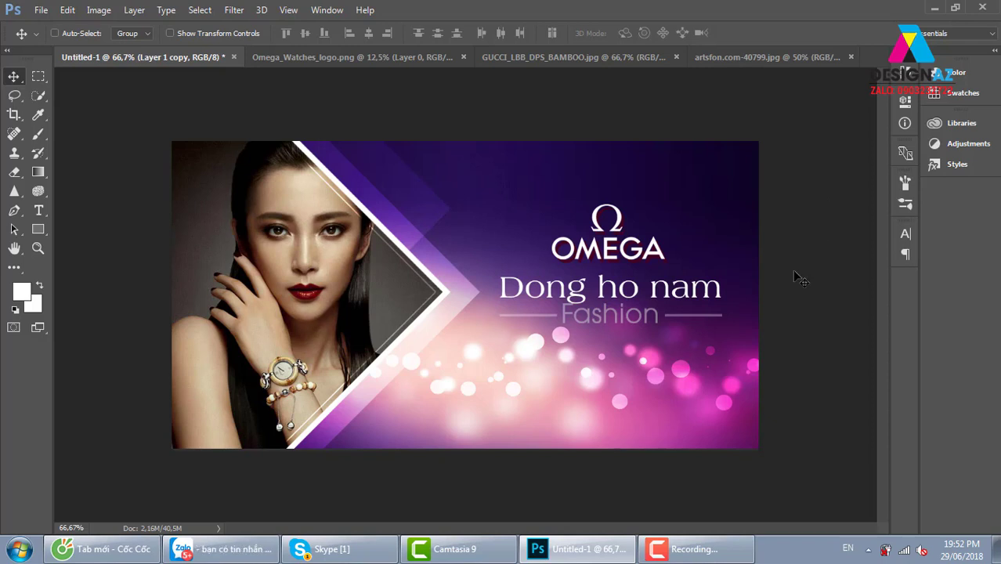